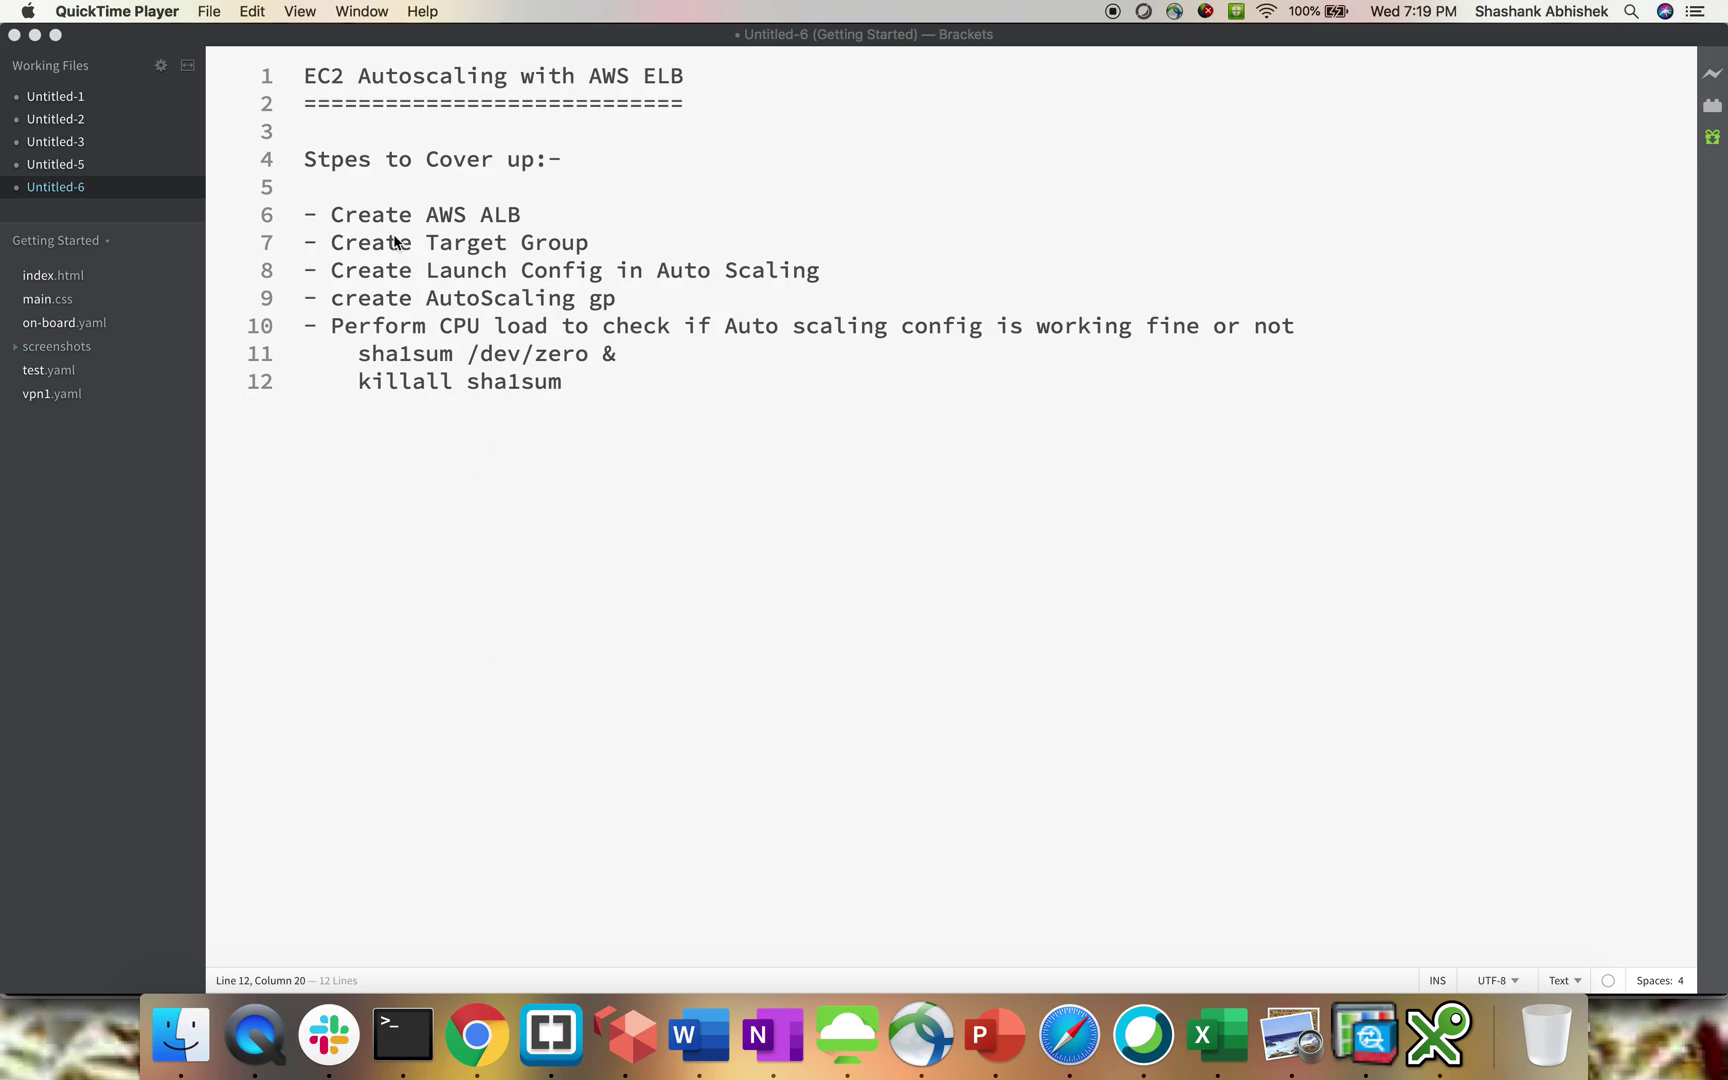
Walk through the ALB, Target Group, Launch Config, AutoScaling group and CPU load steps in the Brackets notes
click(358, 223)
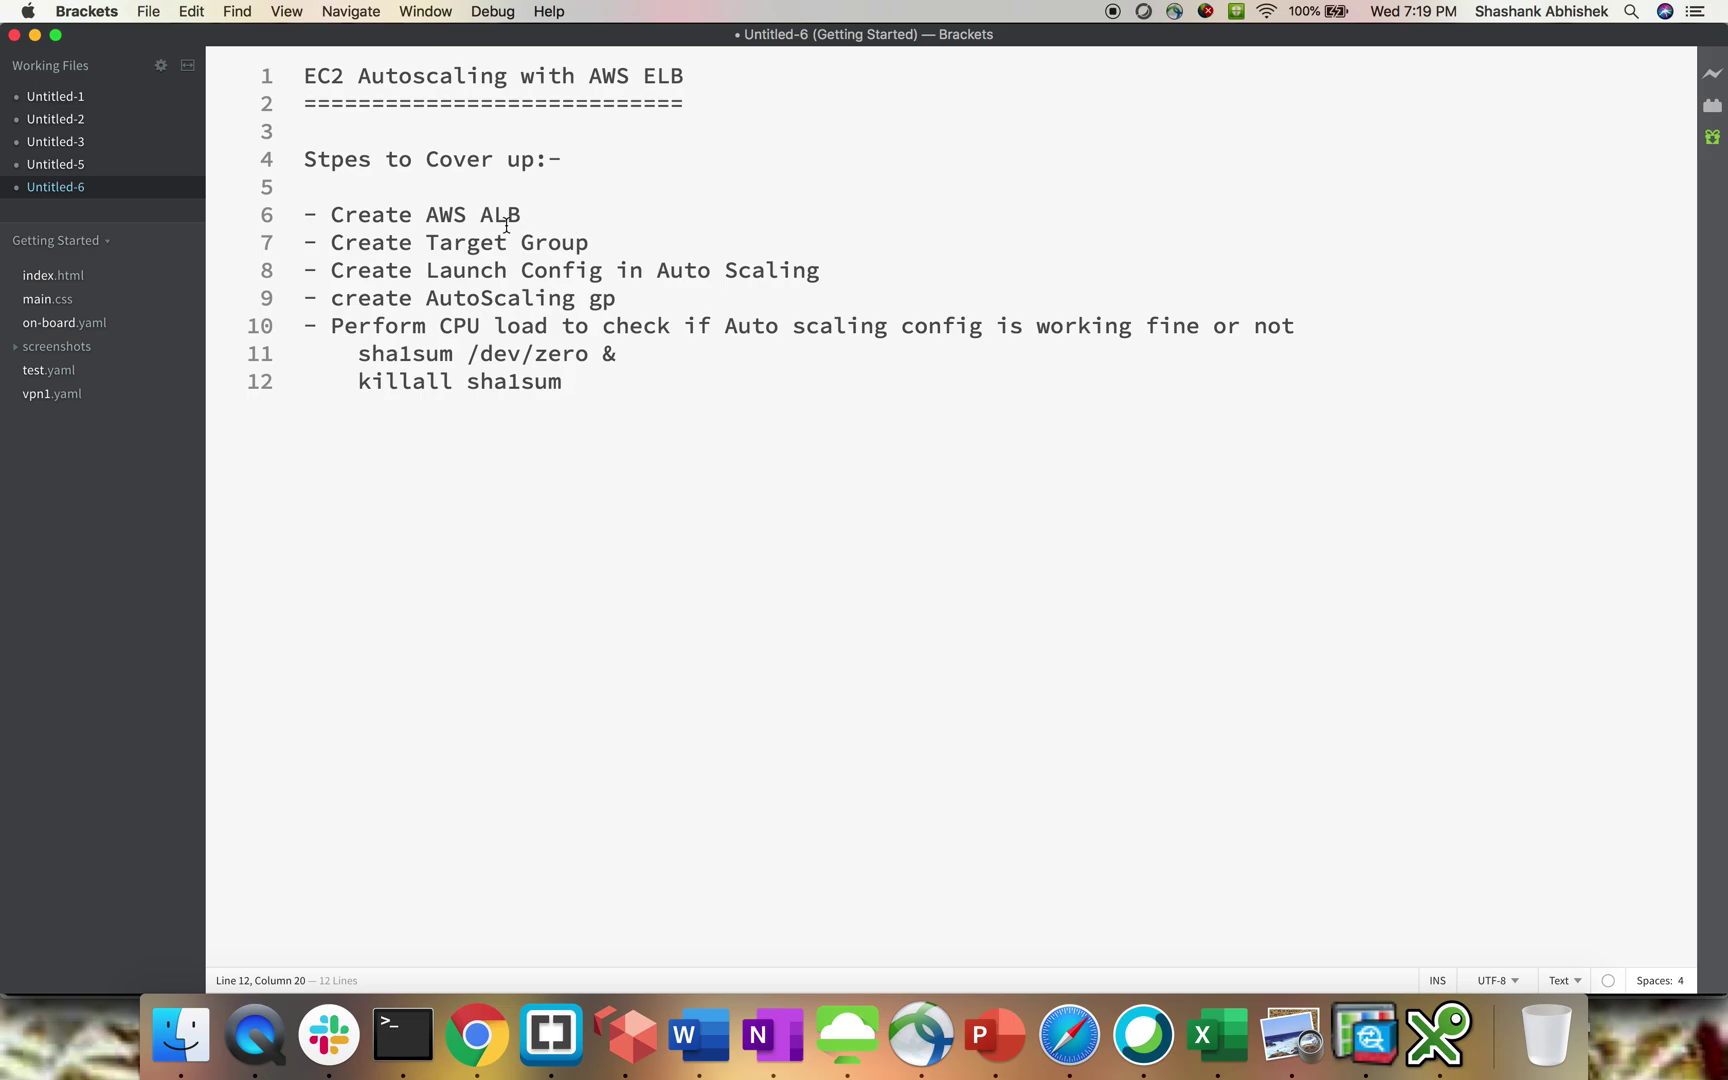
drag(484, 217, 557, 218)
drag(426, 247, 601, 248)
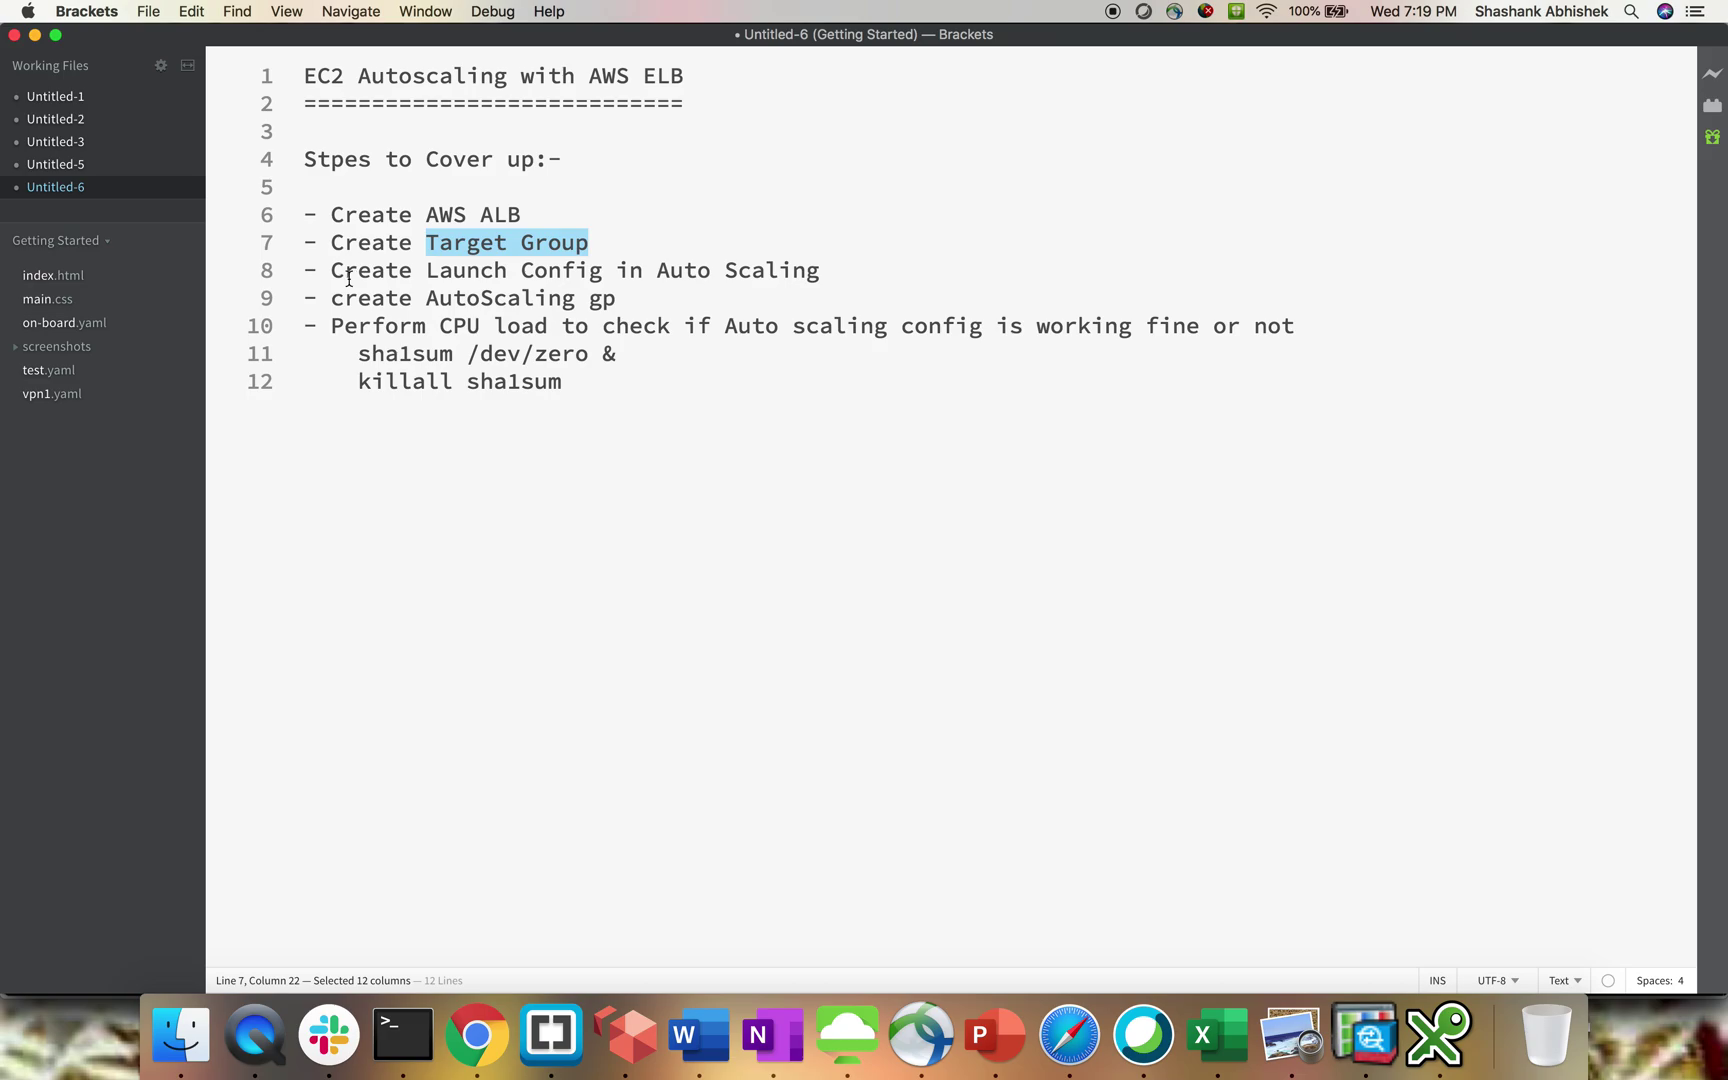
drag(346, 277, 577, 279)
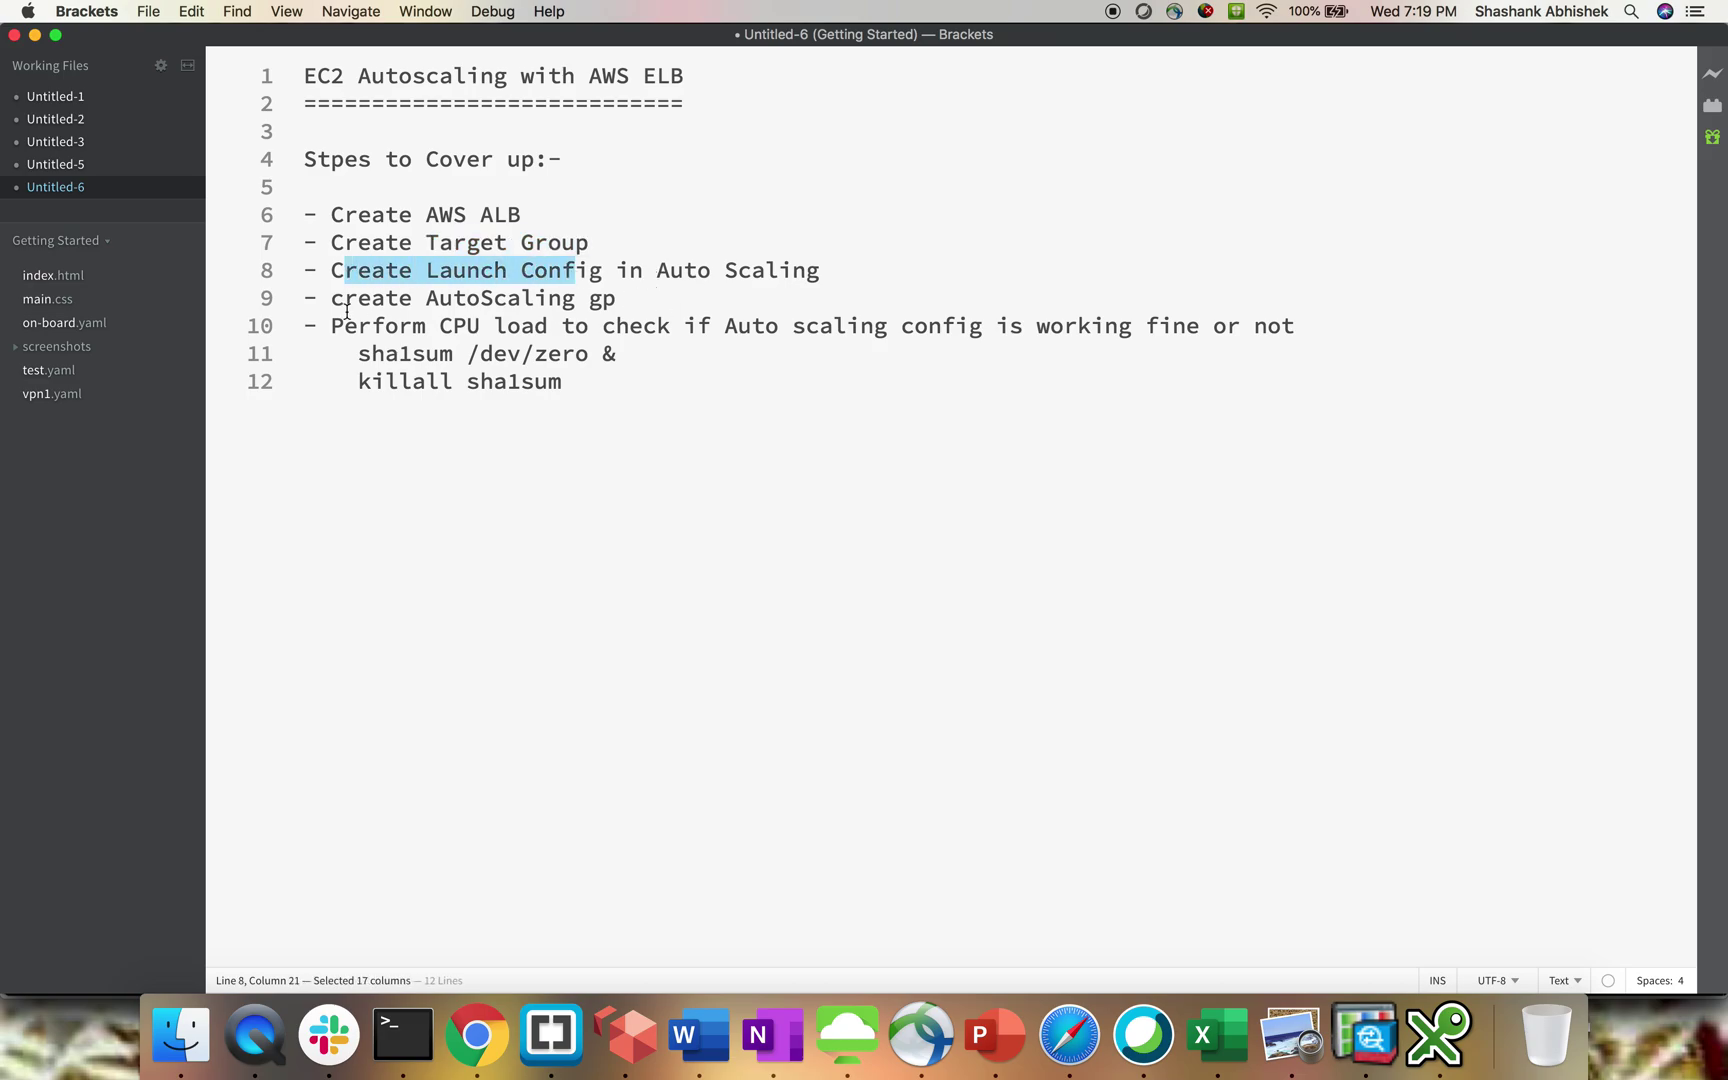
drag(345, 303, 579, 302)
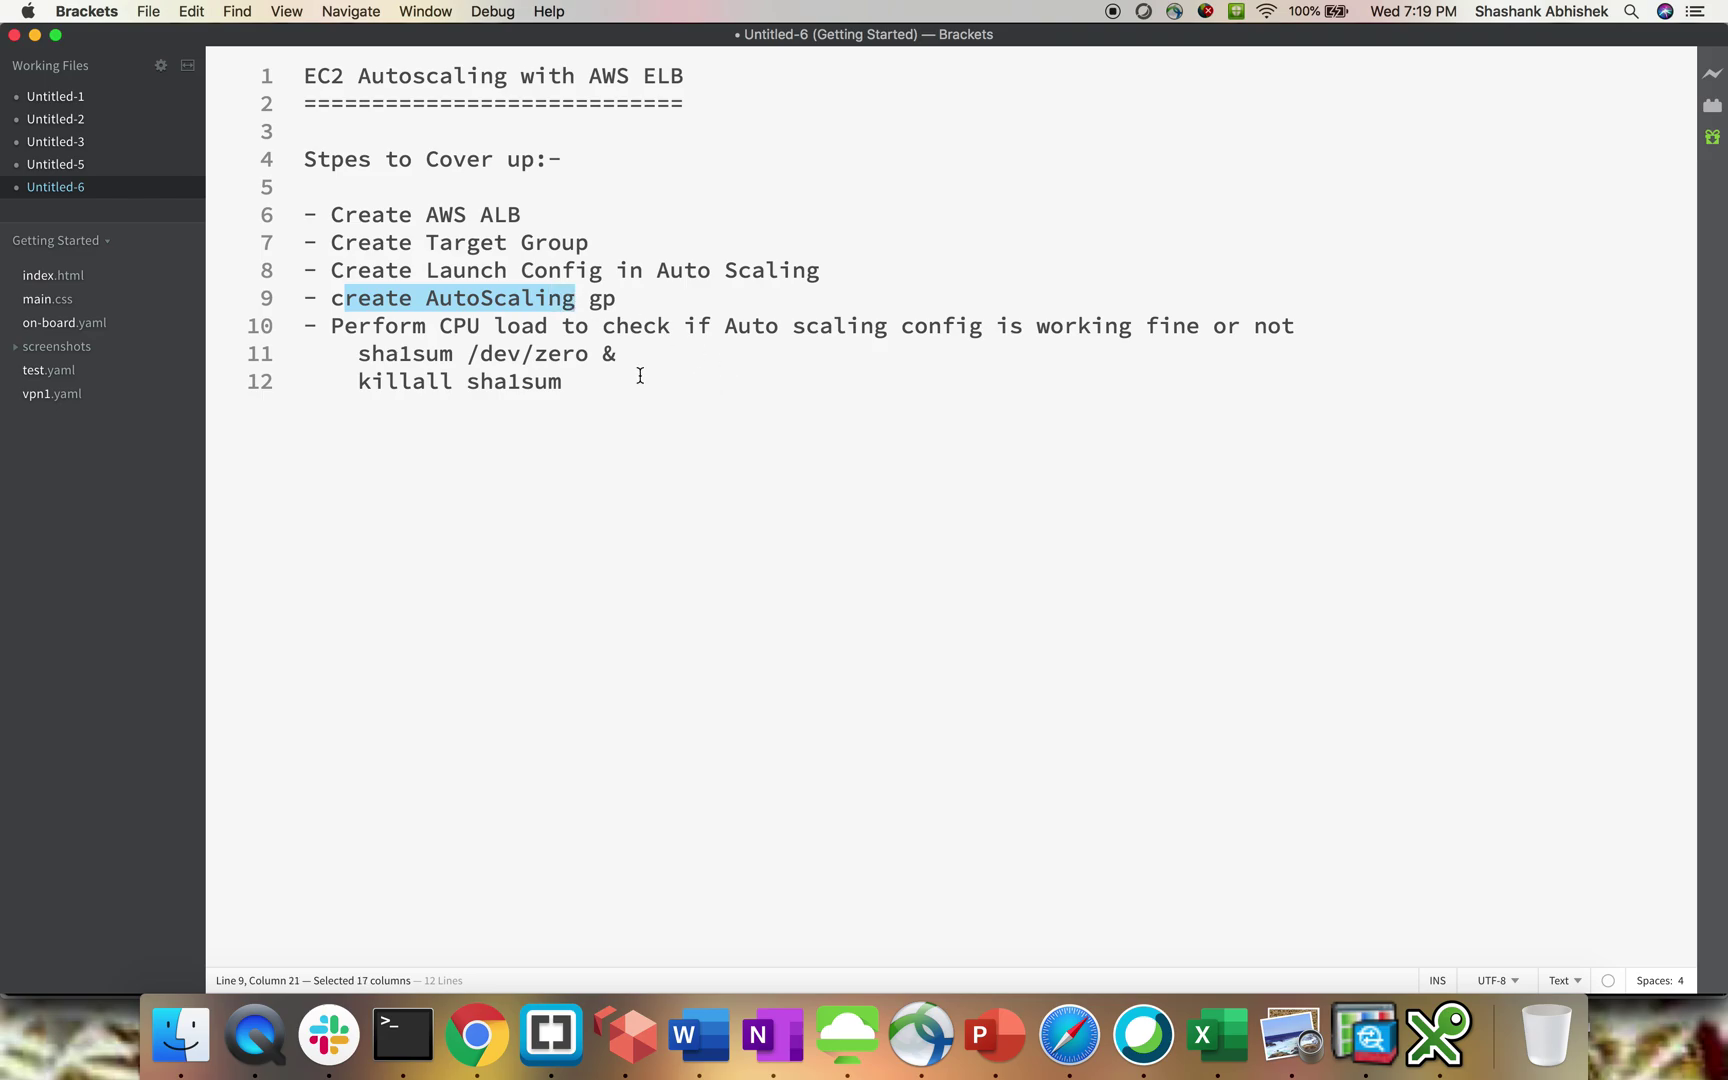
drag(373, 327, 524, 329)
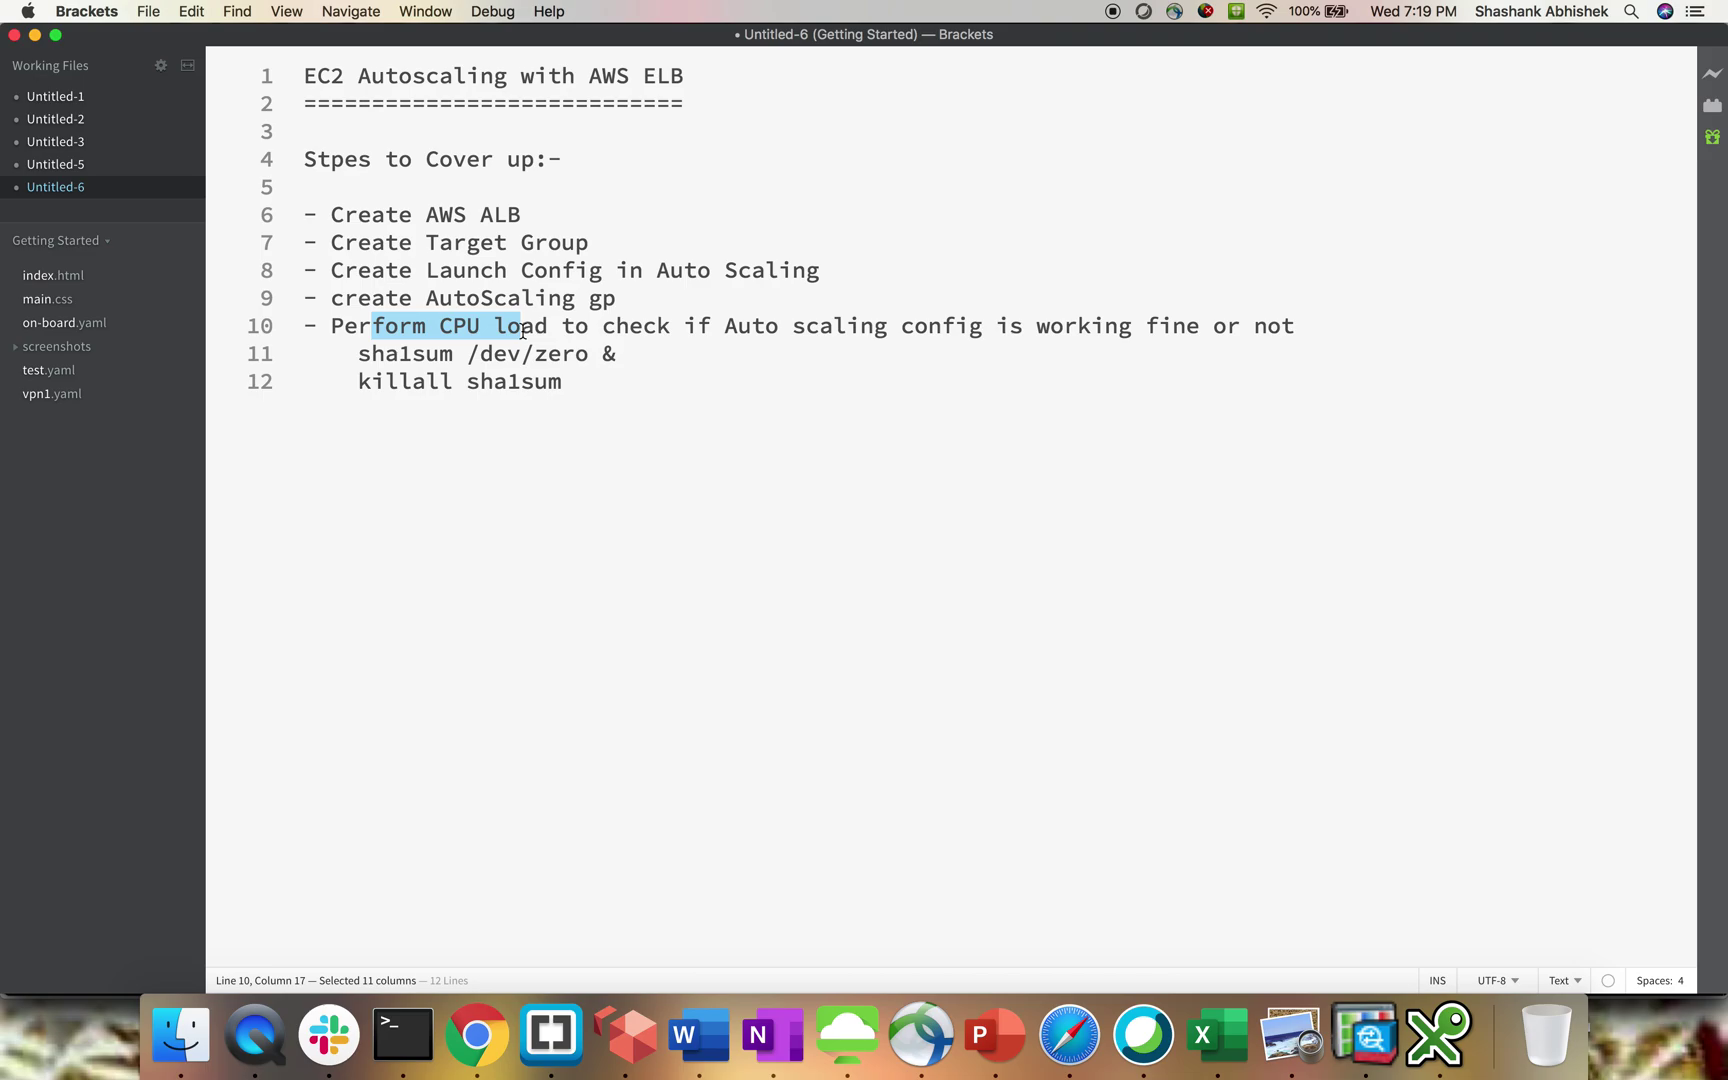
click(428, 355)
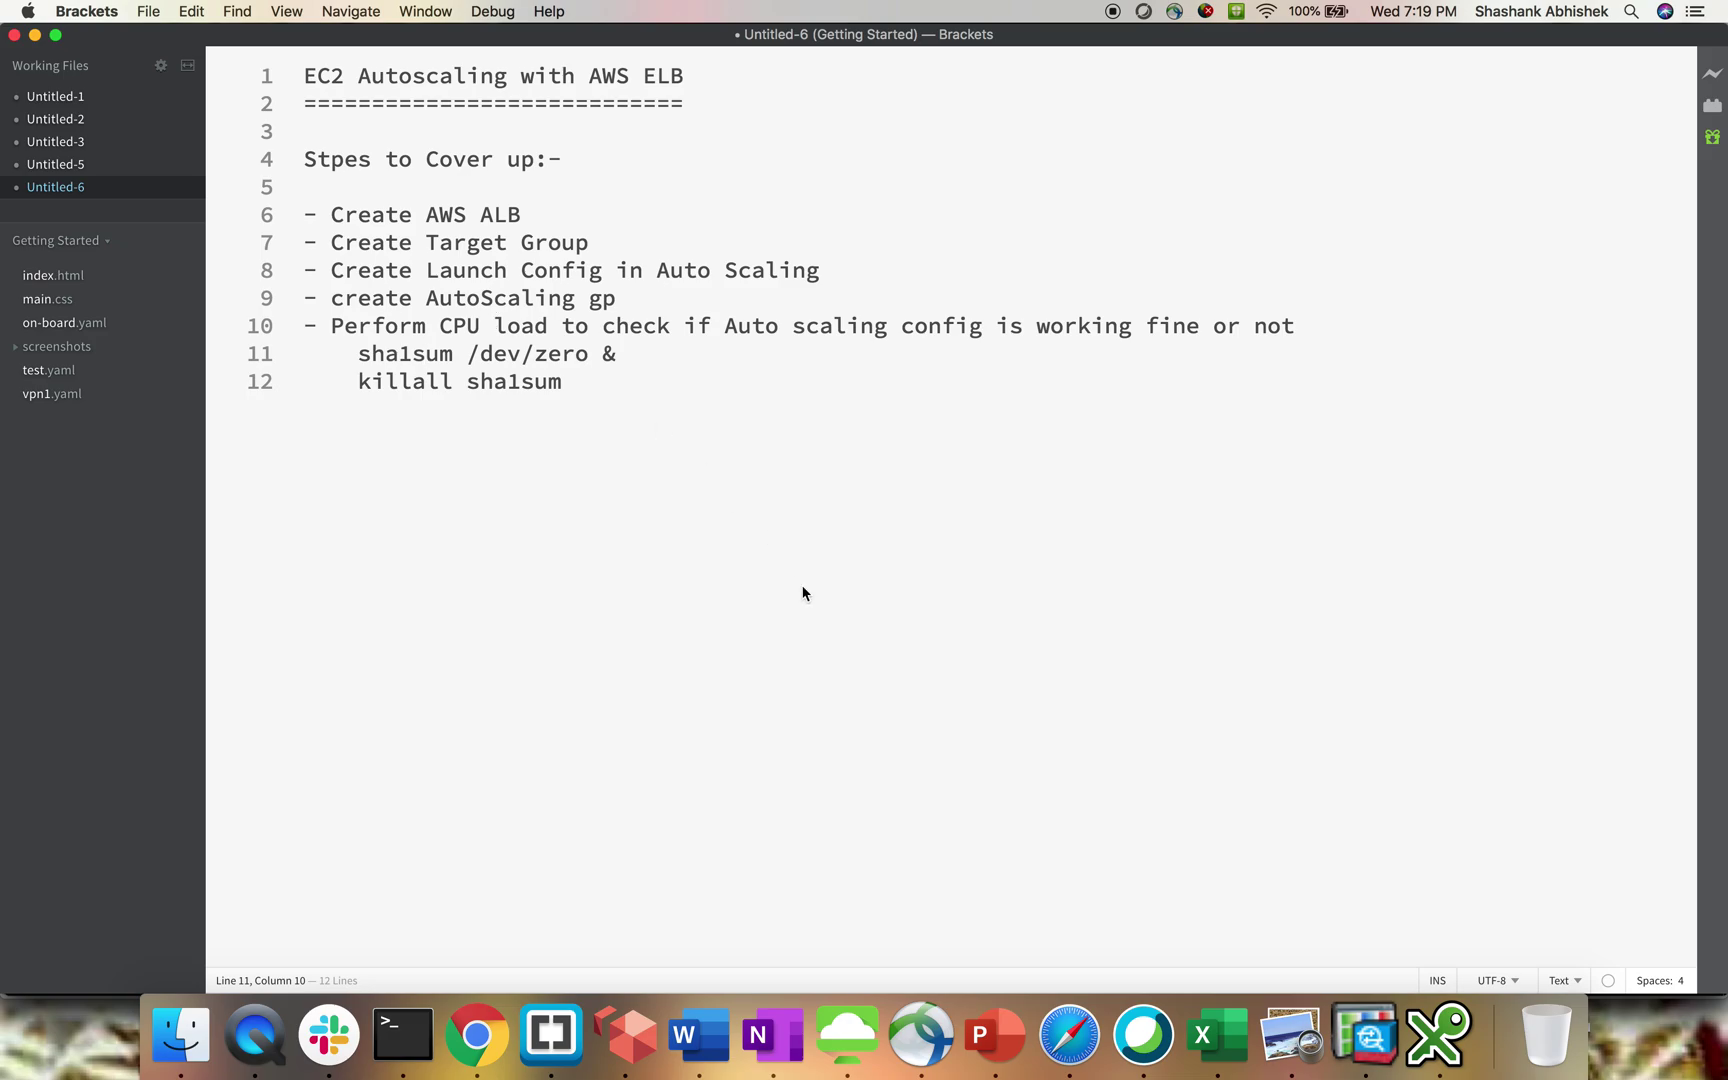
Switch to the AWS console in Safari and go to the Load Balancers list
click(1071, 1037)
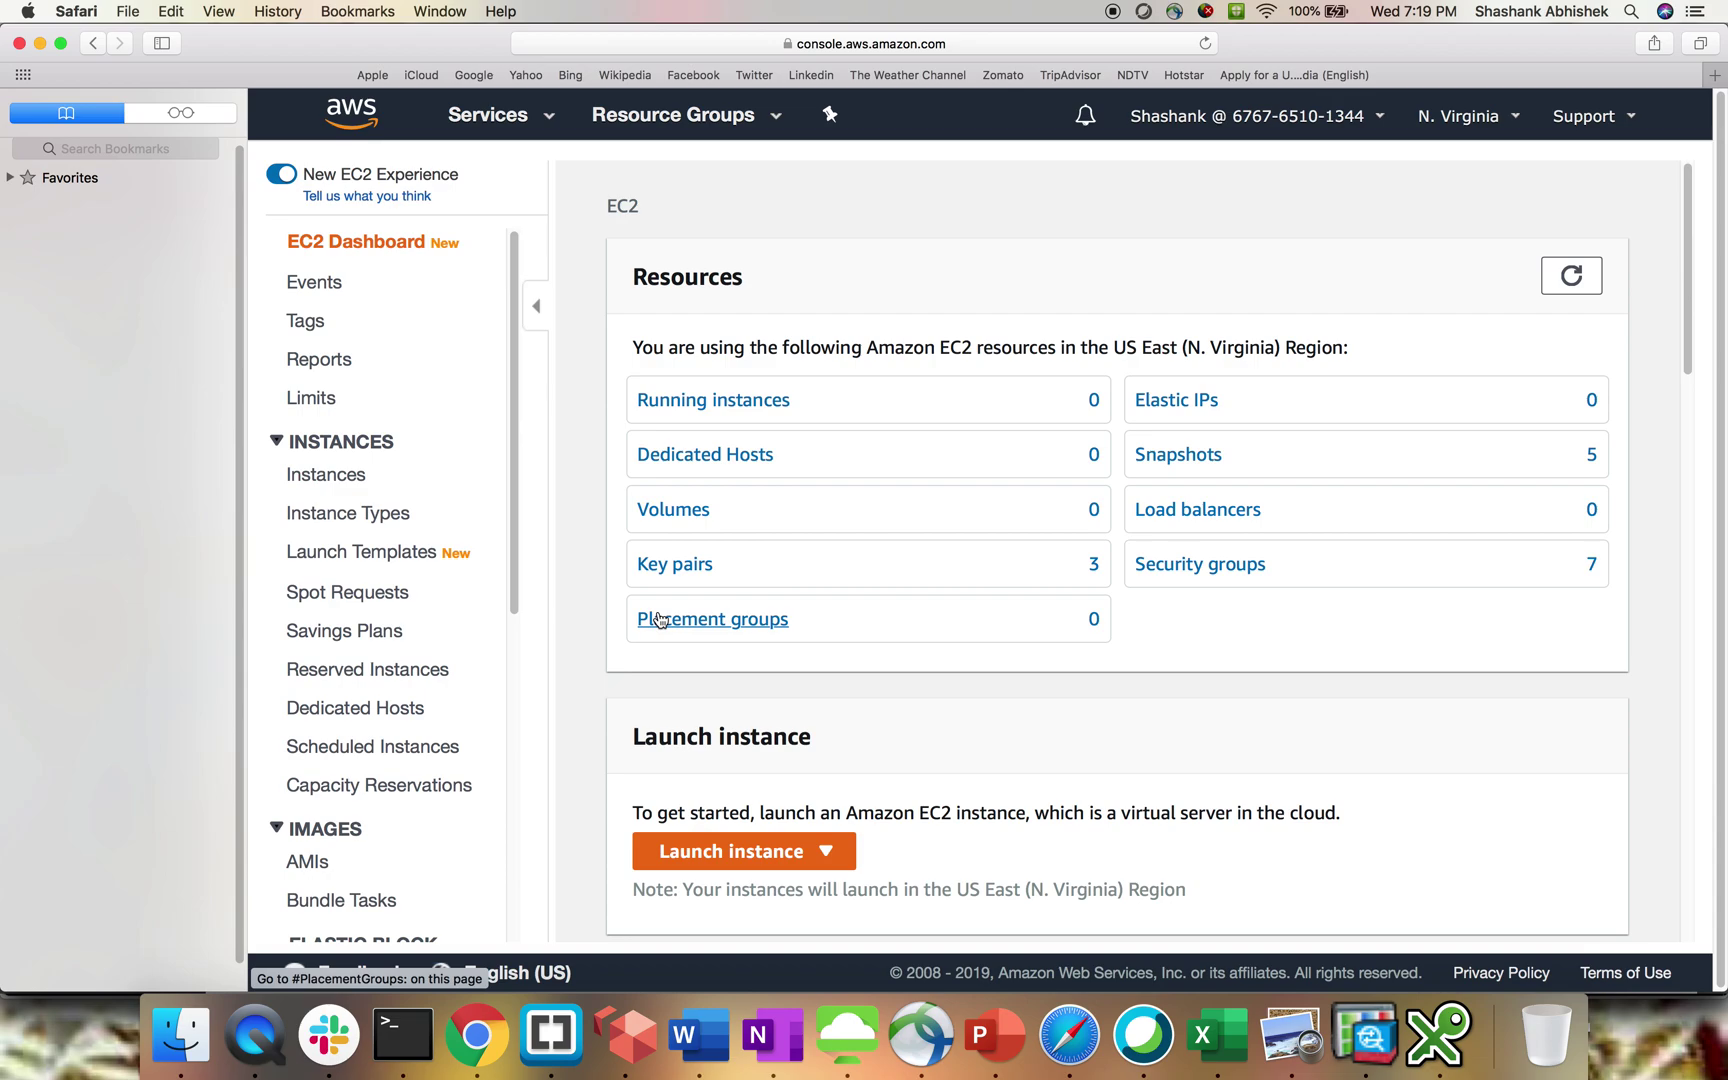
scroll(446, 715, down, 5)
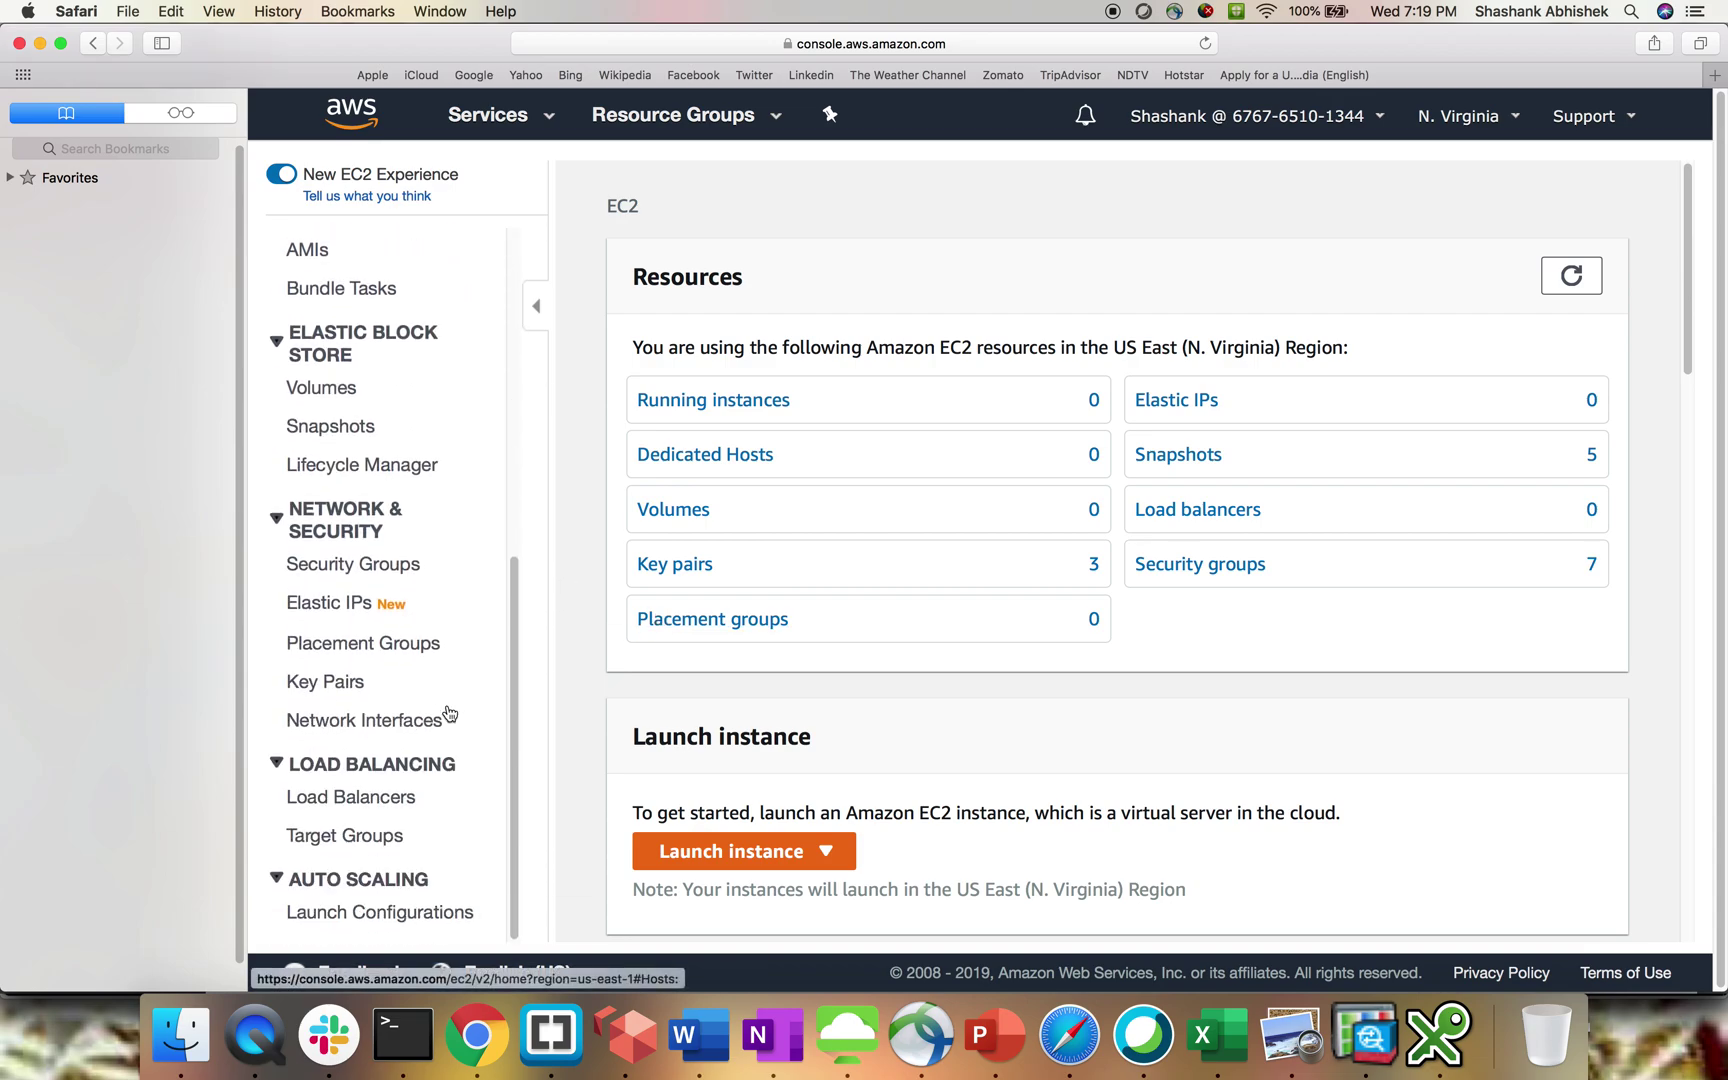
scroll(449, 714, down, 1)
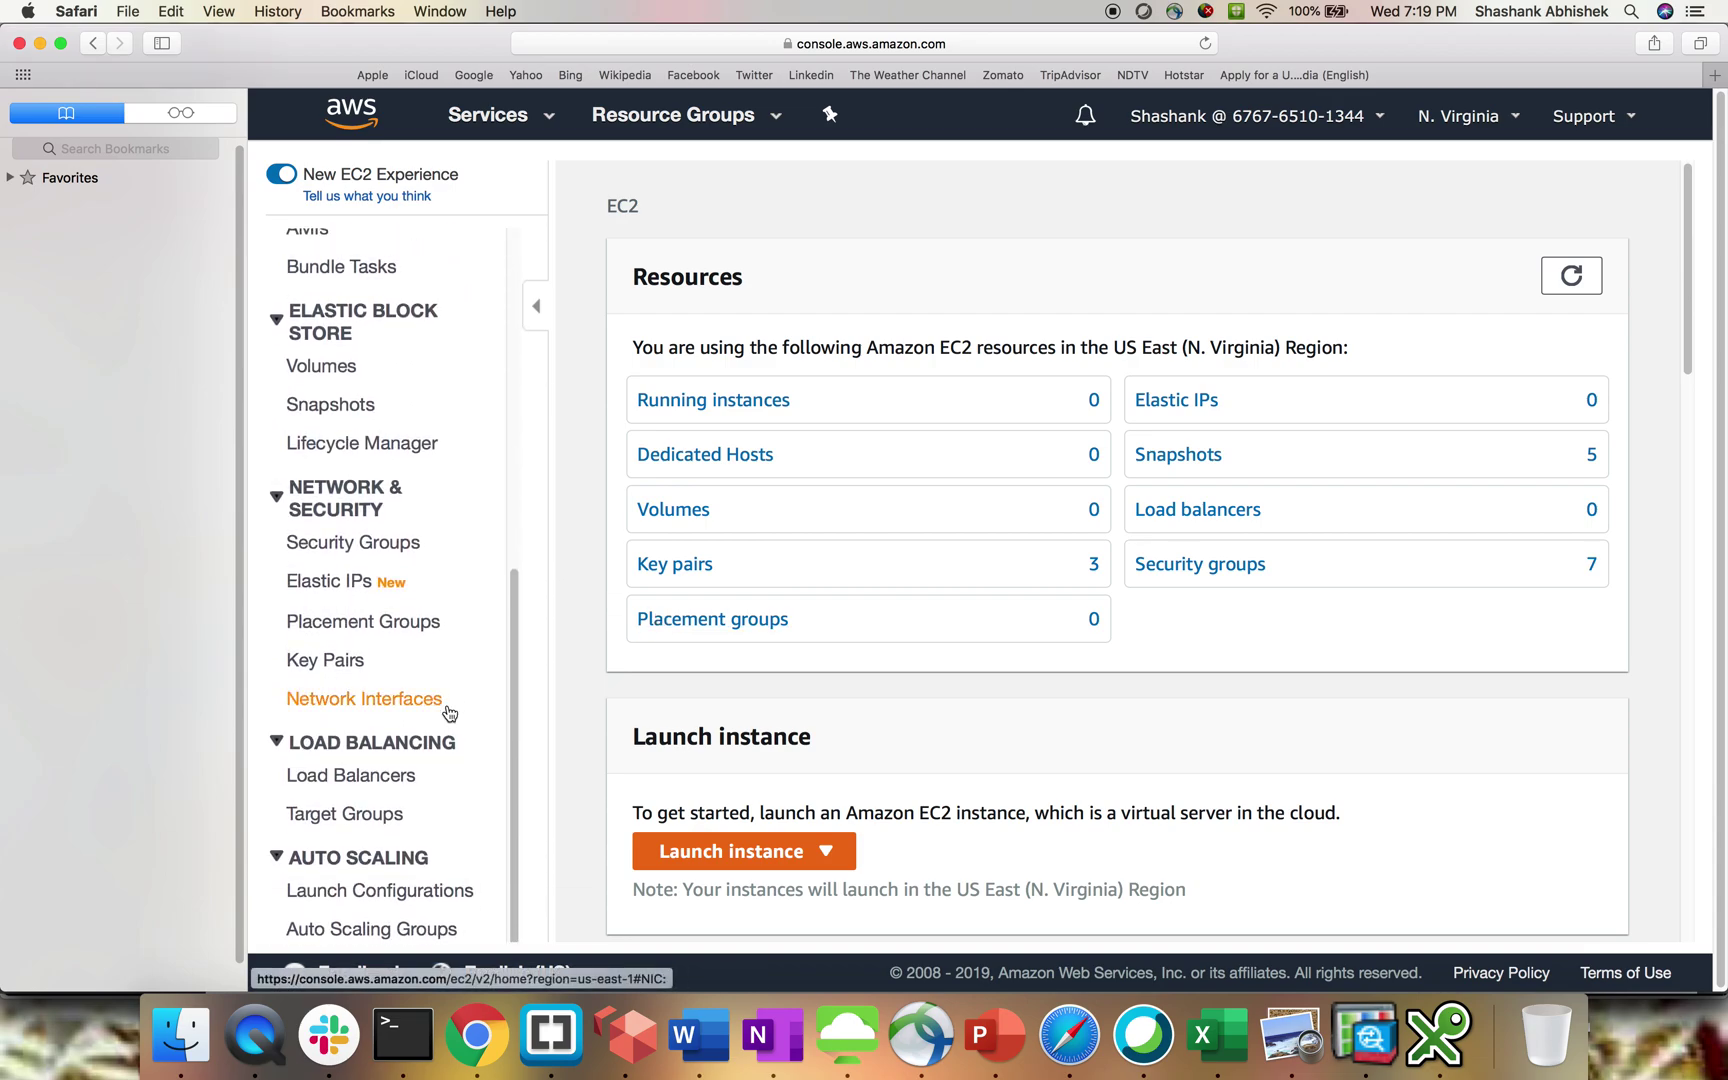
click(389, 783)
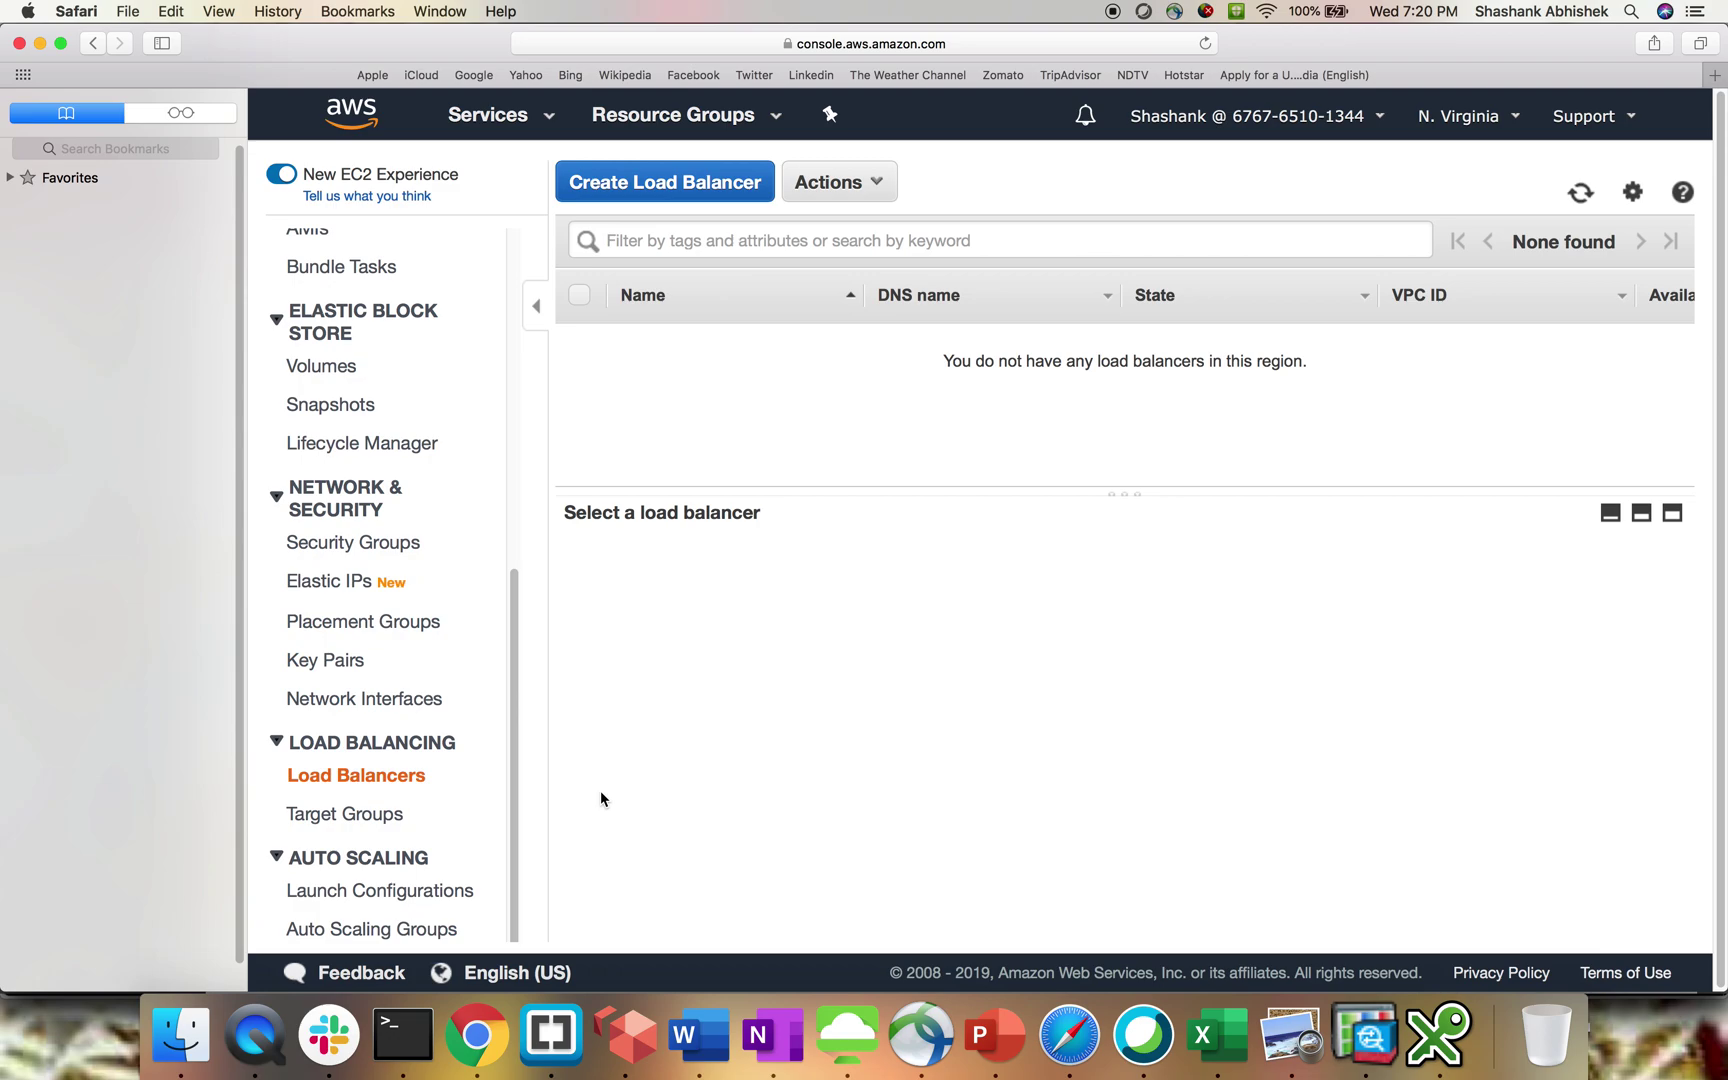
Start a new Application Load Balancer and name it AutoscalingLB
click(676, 193)
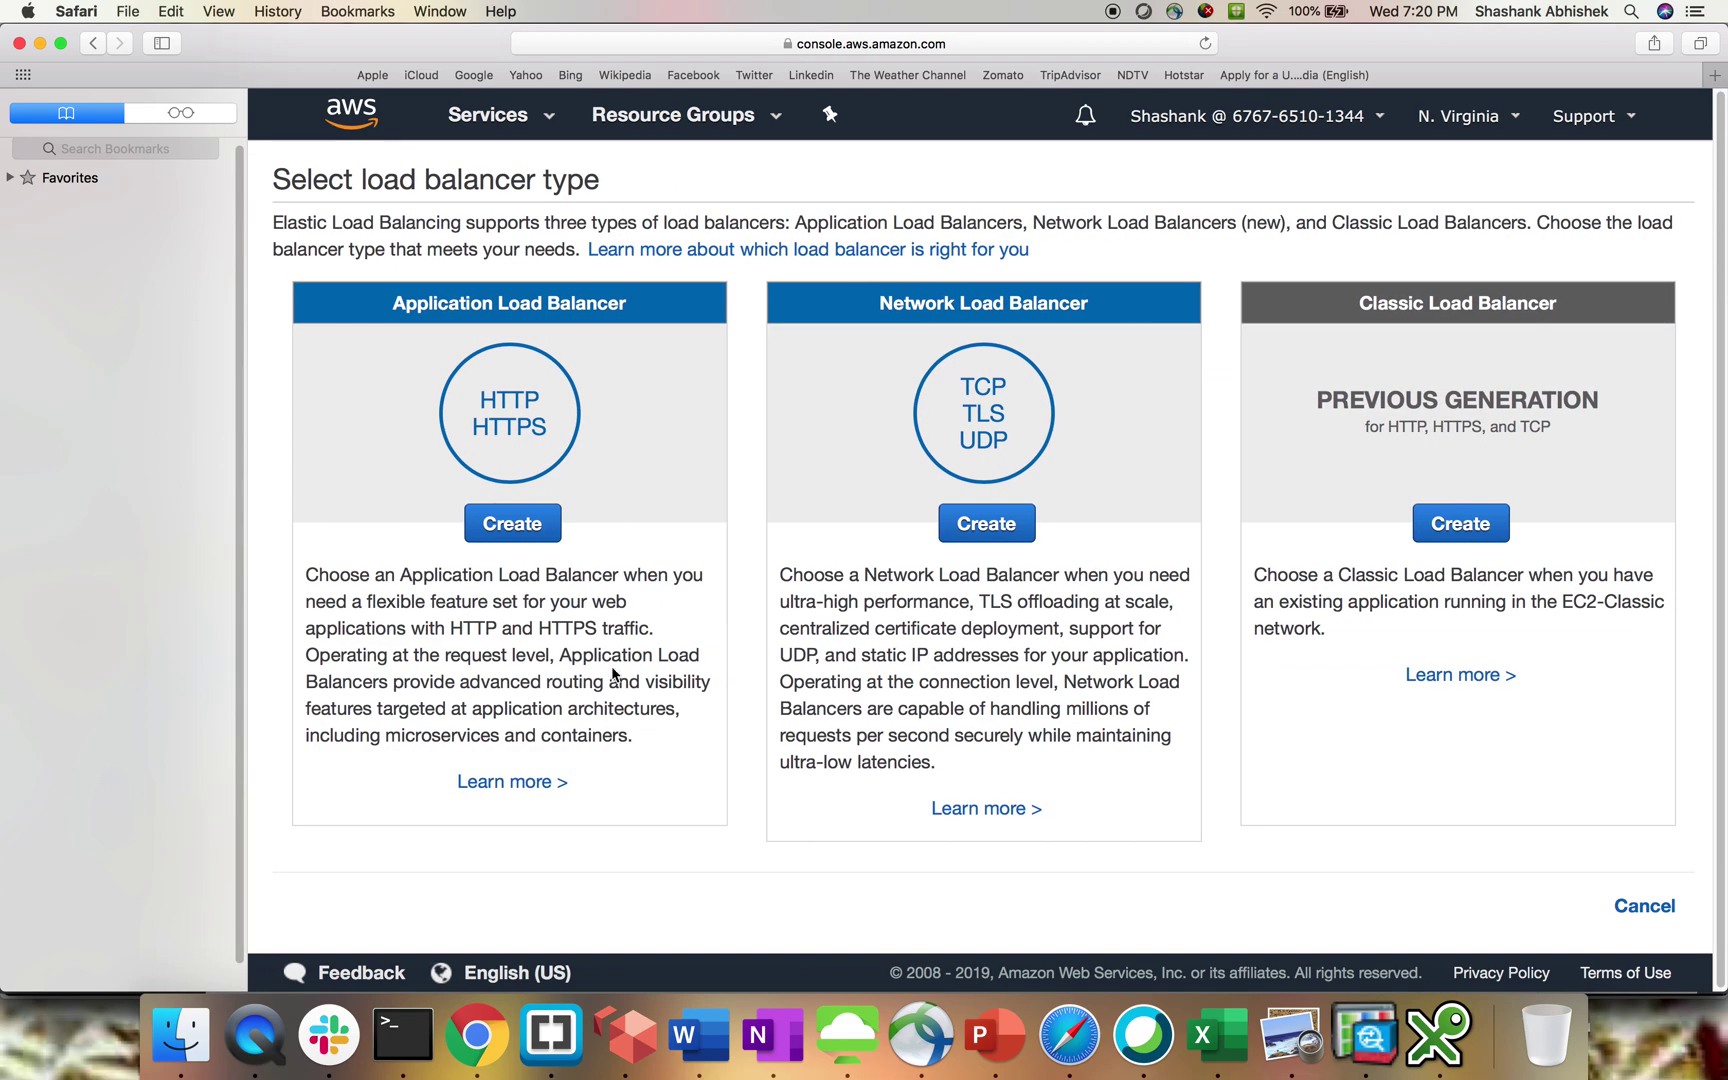
click(523, 538)
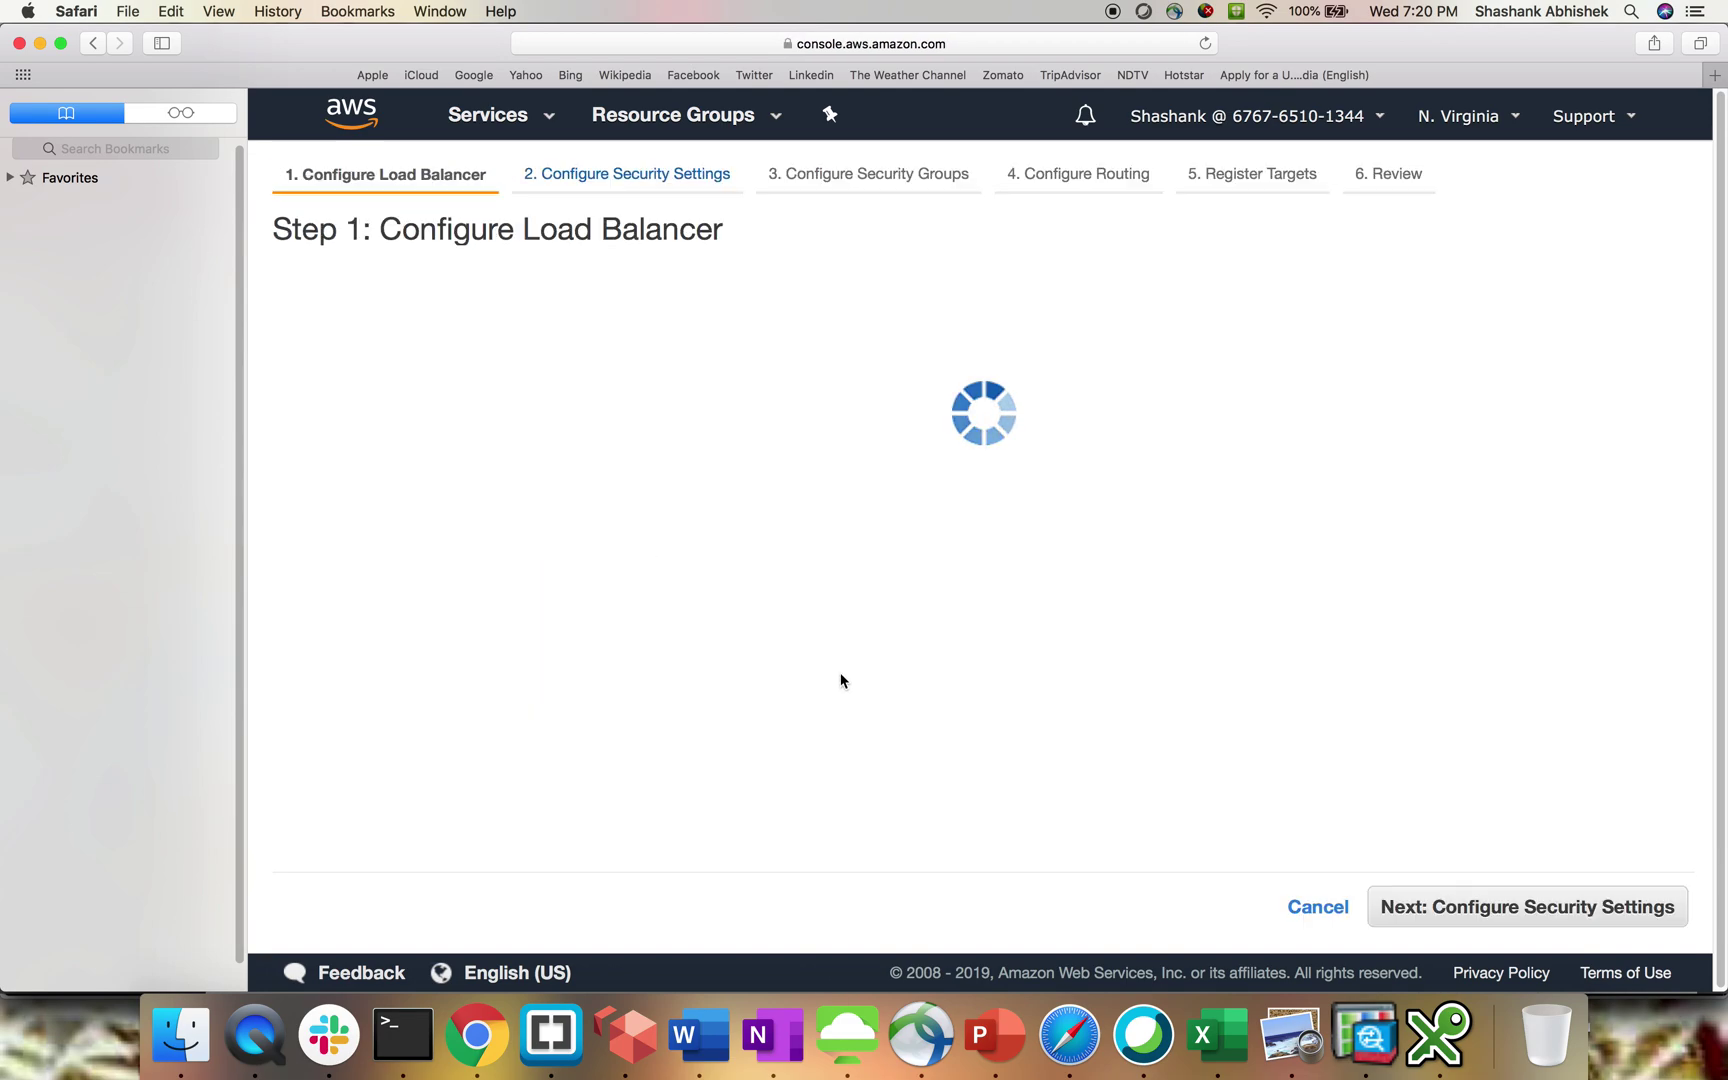
click(700, 403)
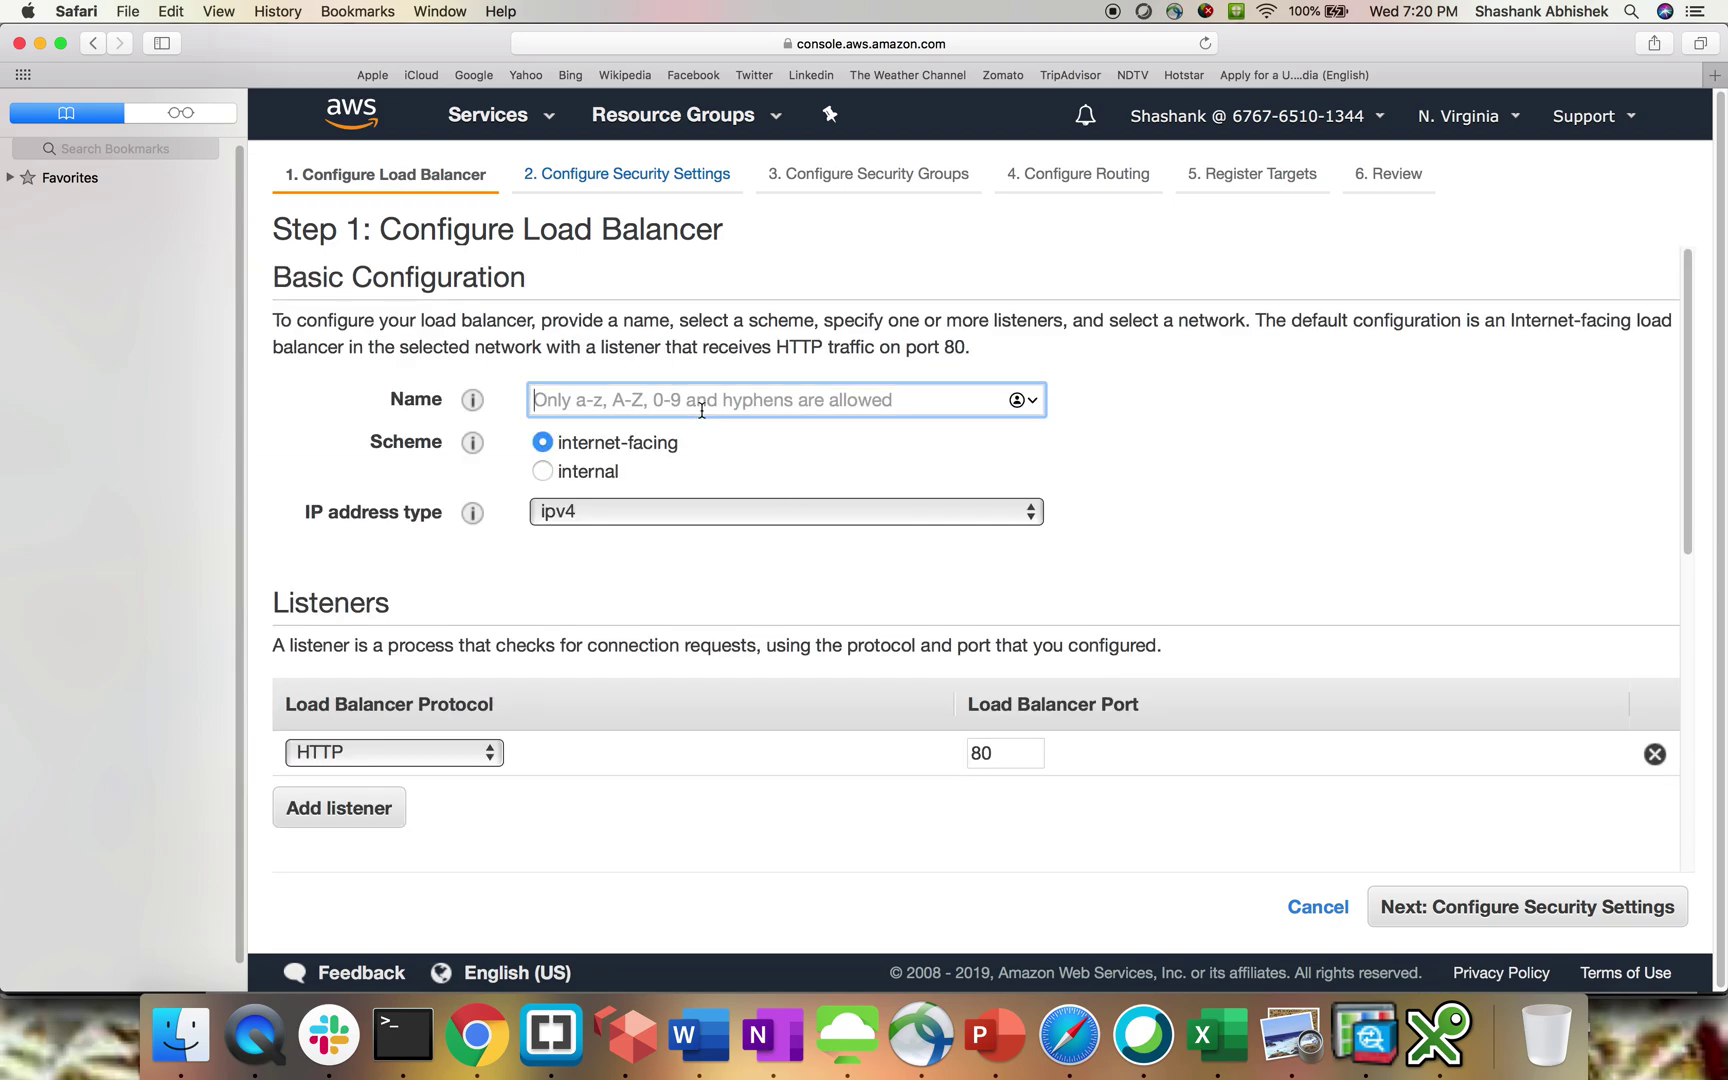
text(Autos)
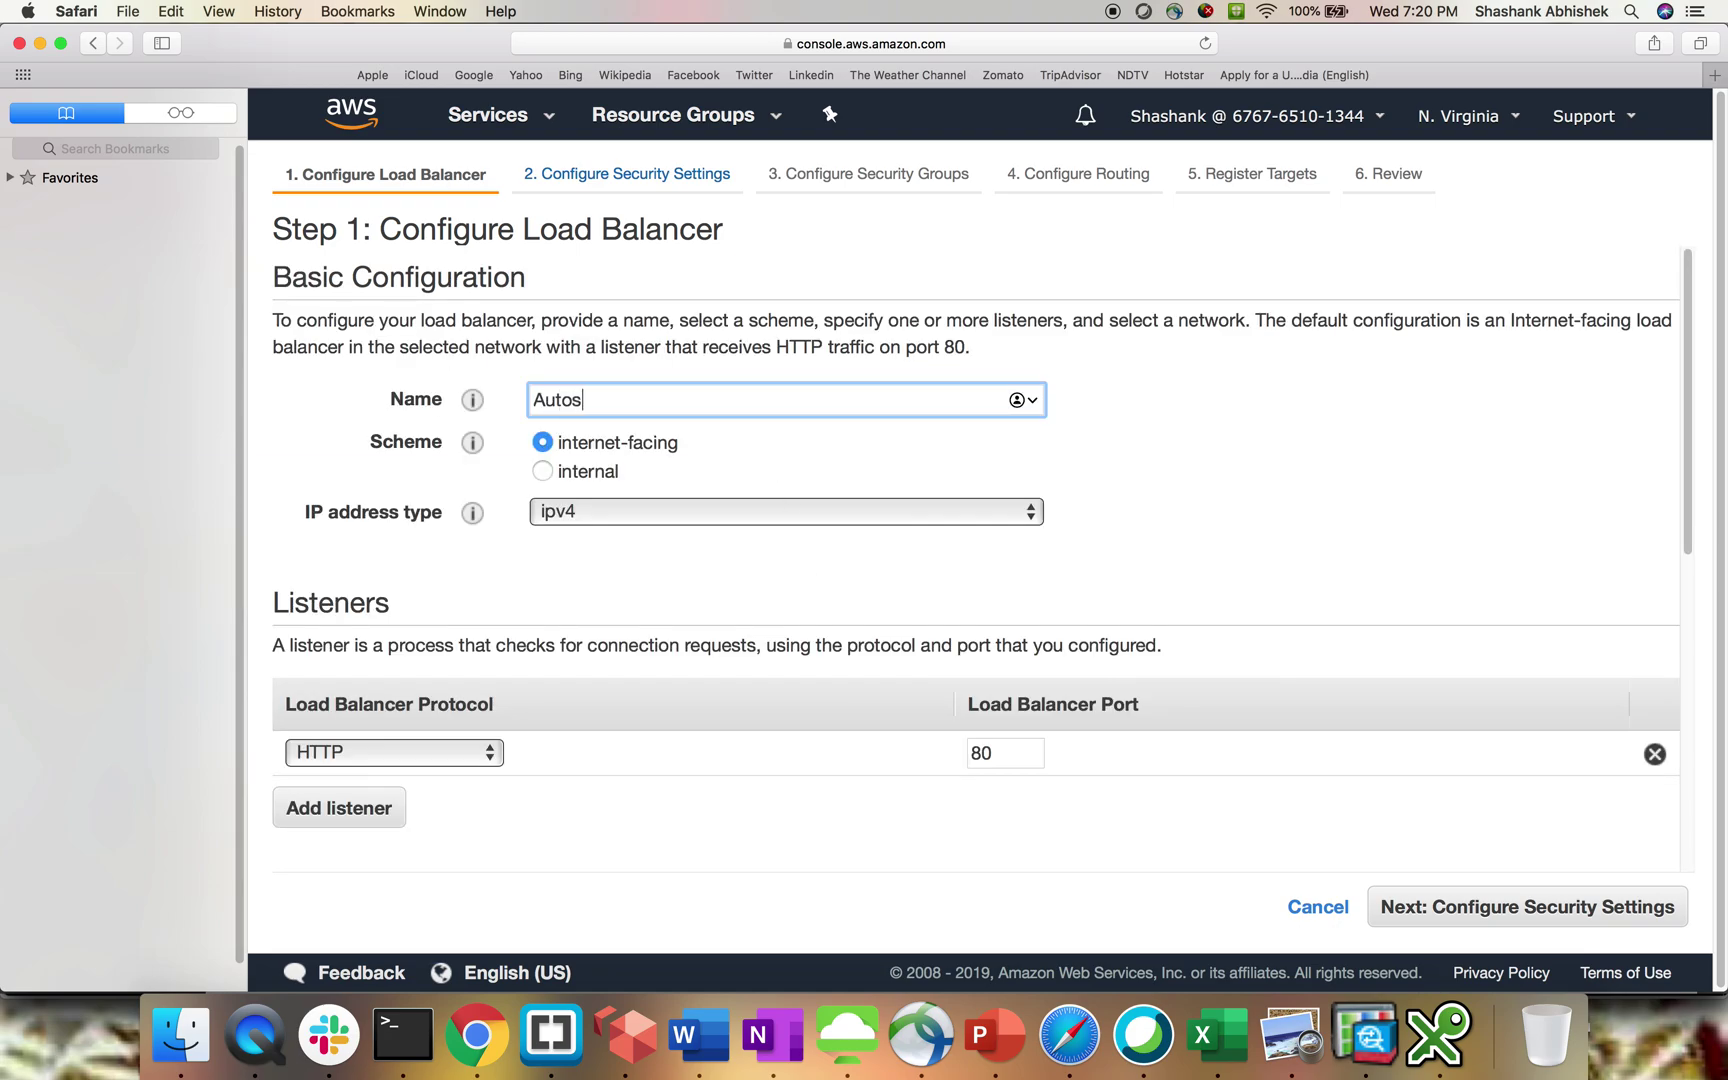
text(caling)
text(LB)
scroll(767, 645, down, 1)
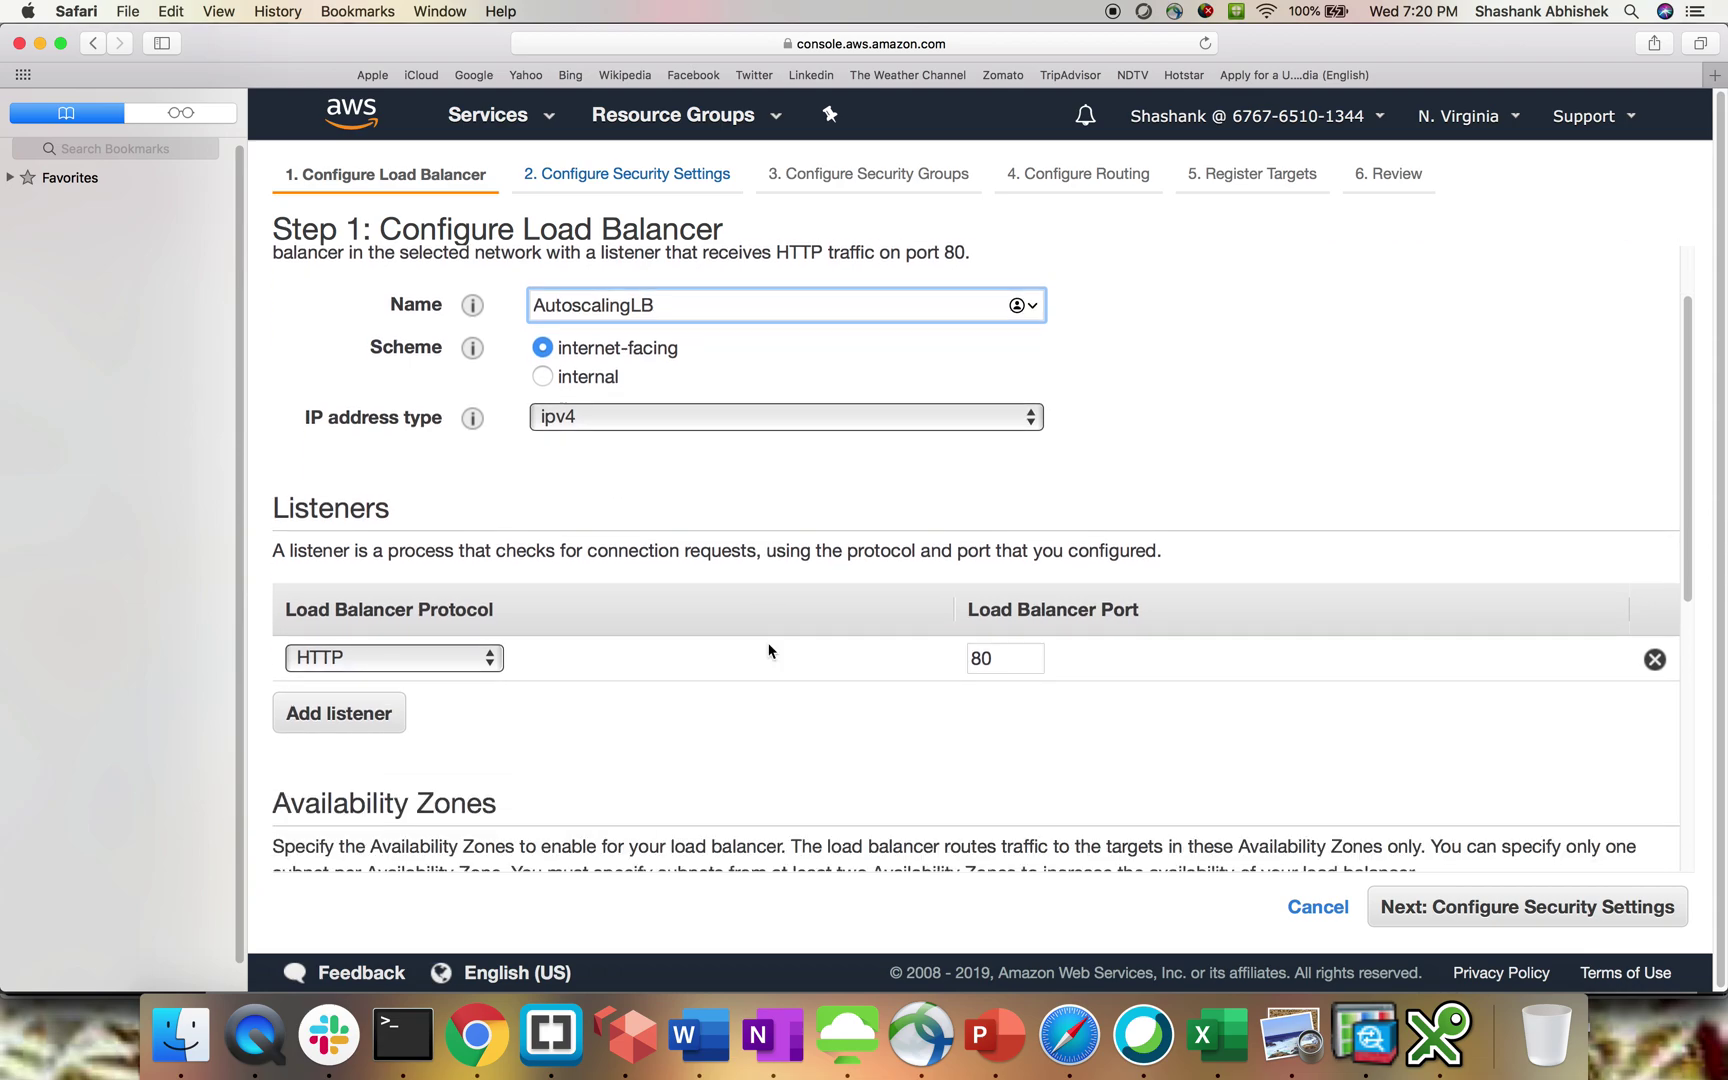
scroll(1098, 697, down, 2)
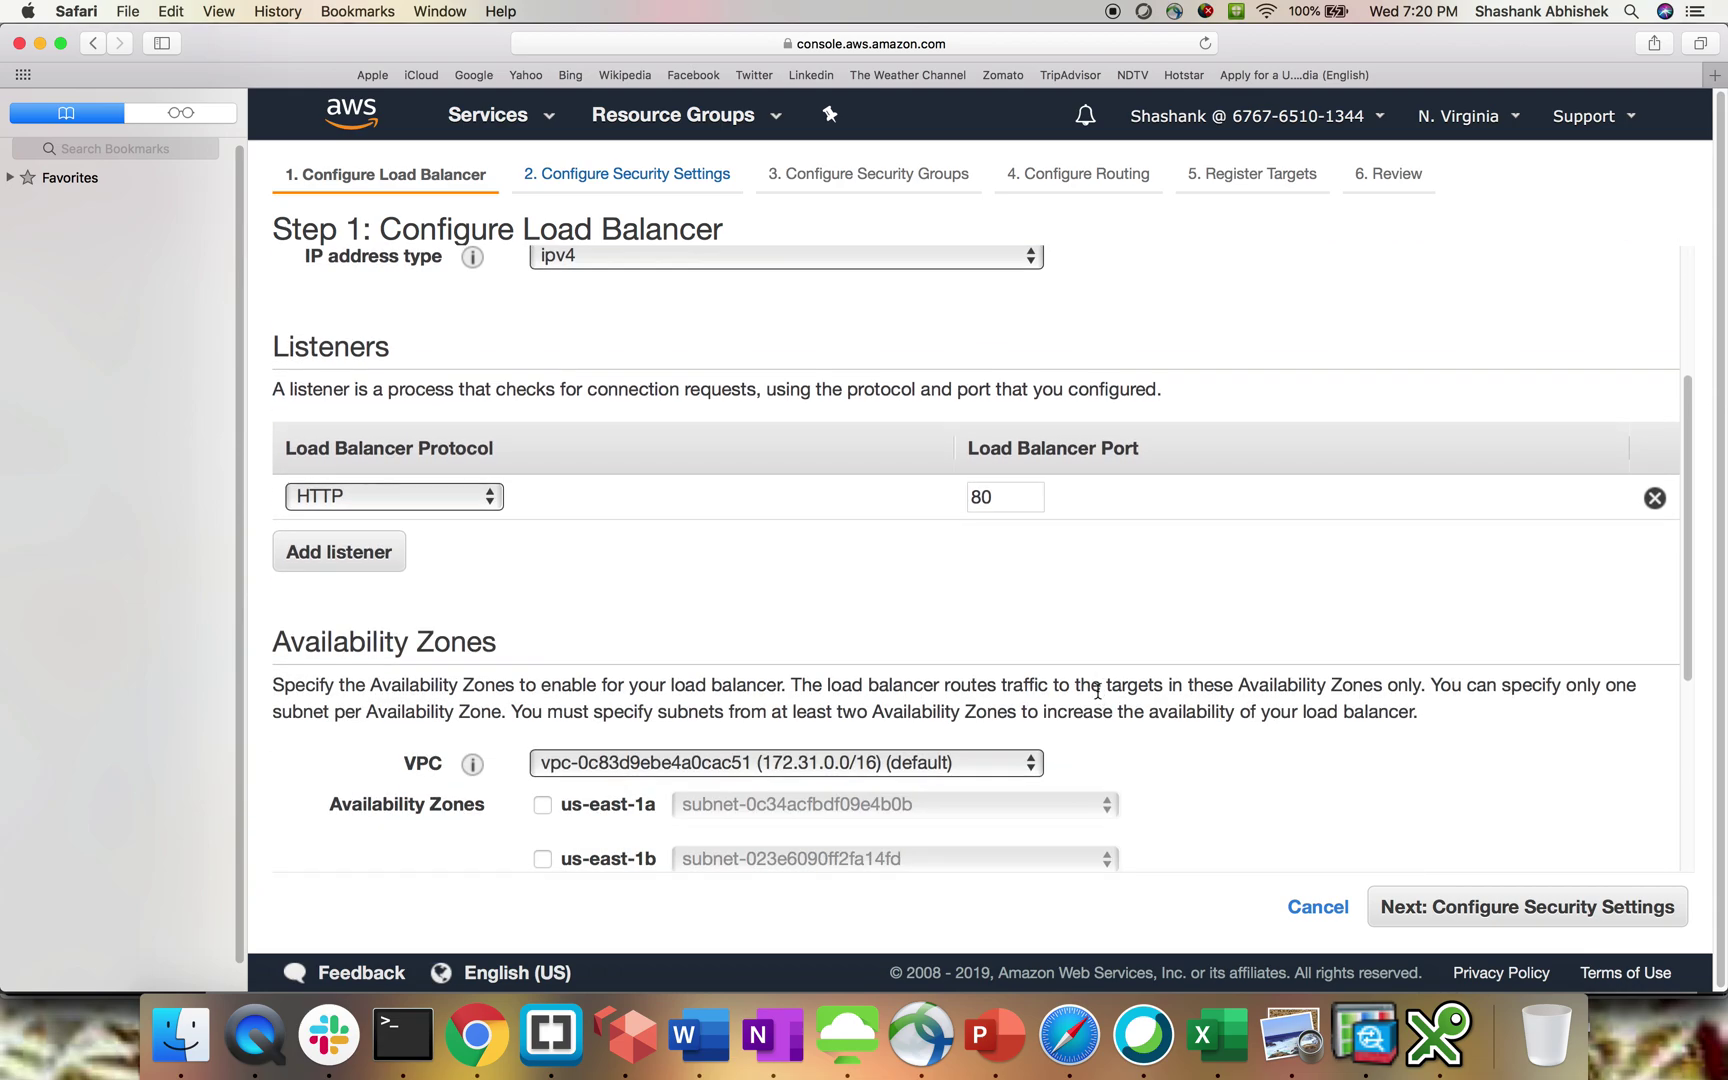
scroll(1098, 697, down, 3)
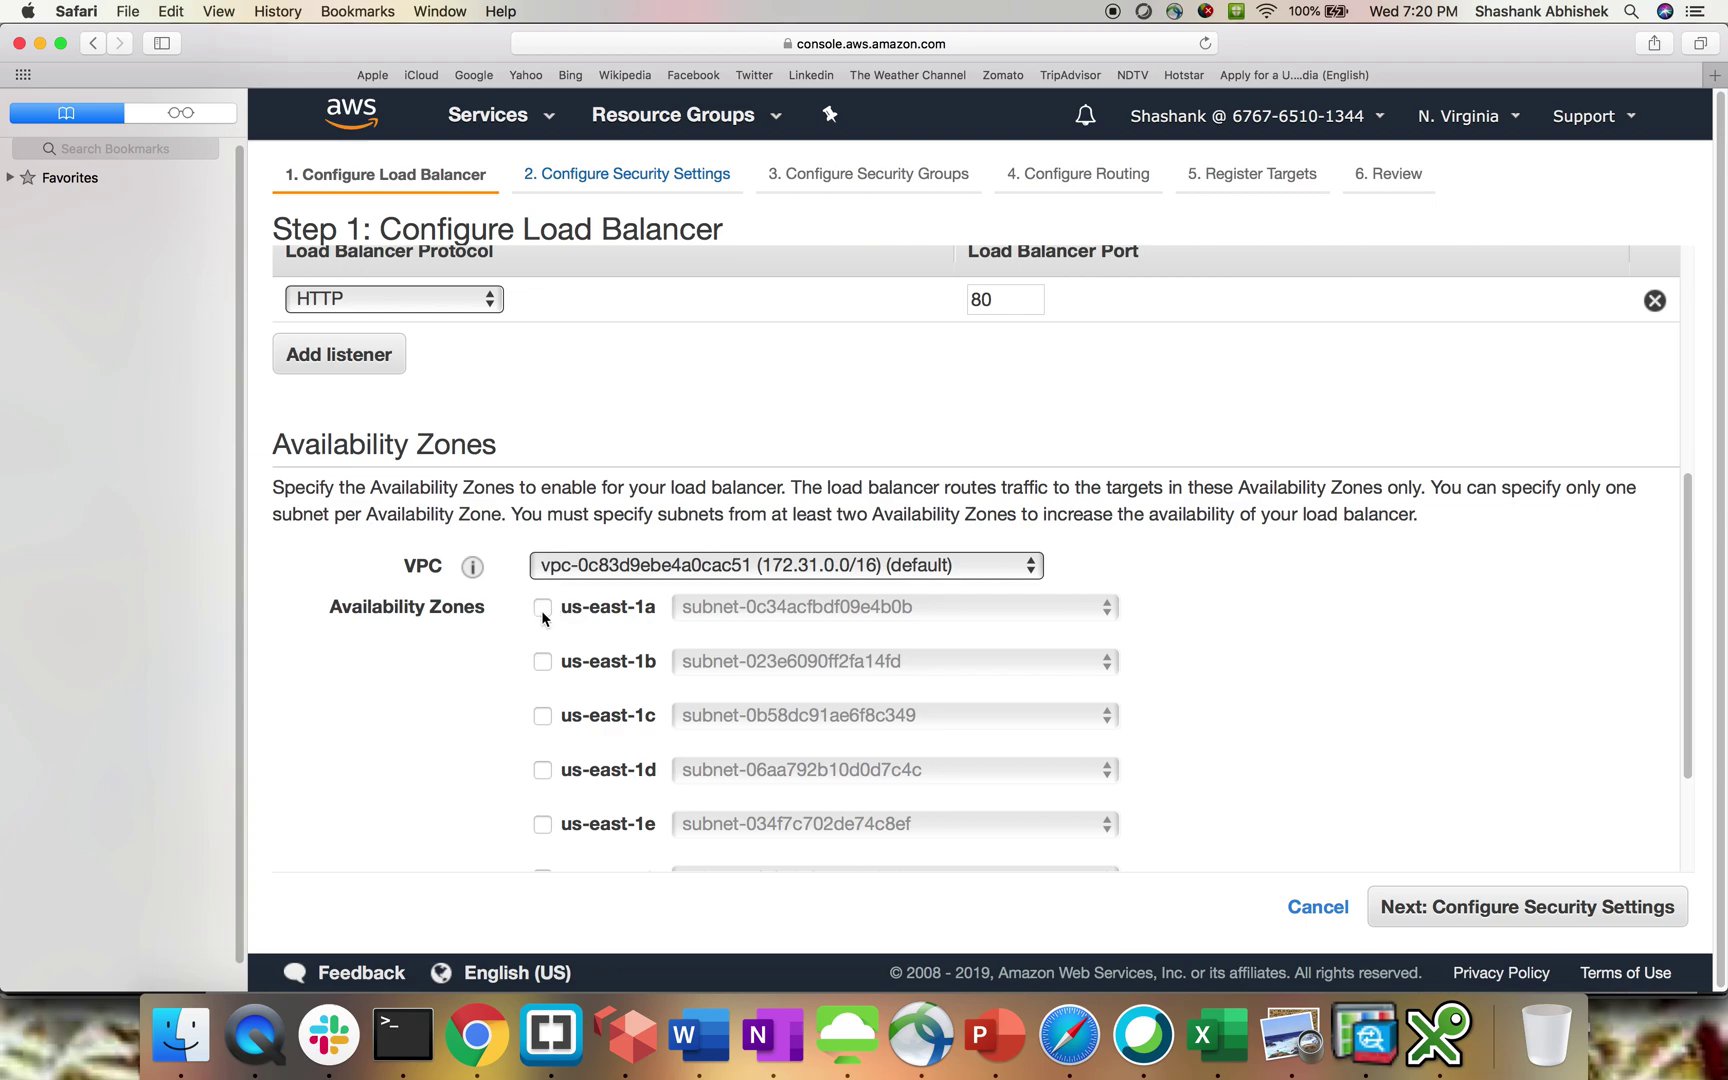
Enable the us-east-1a and us-east-1b availability zones and advance to security groups
click(541, 609)
click(540, 704)
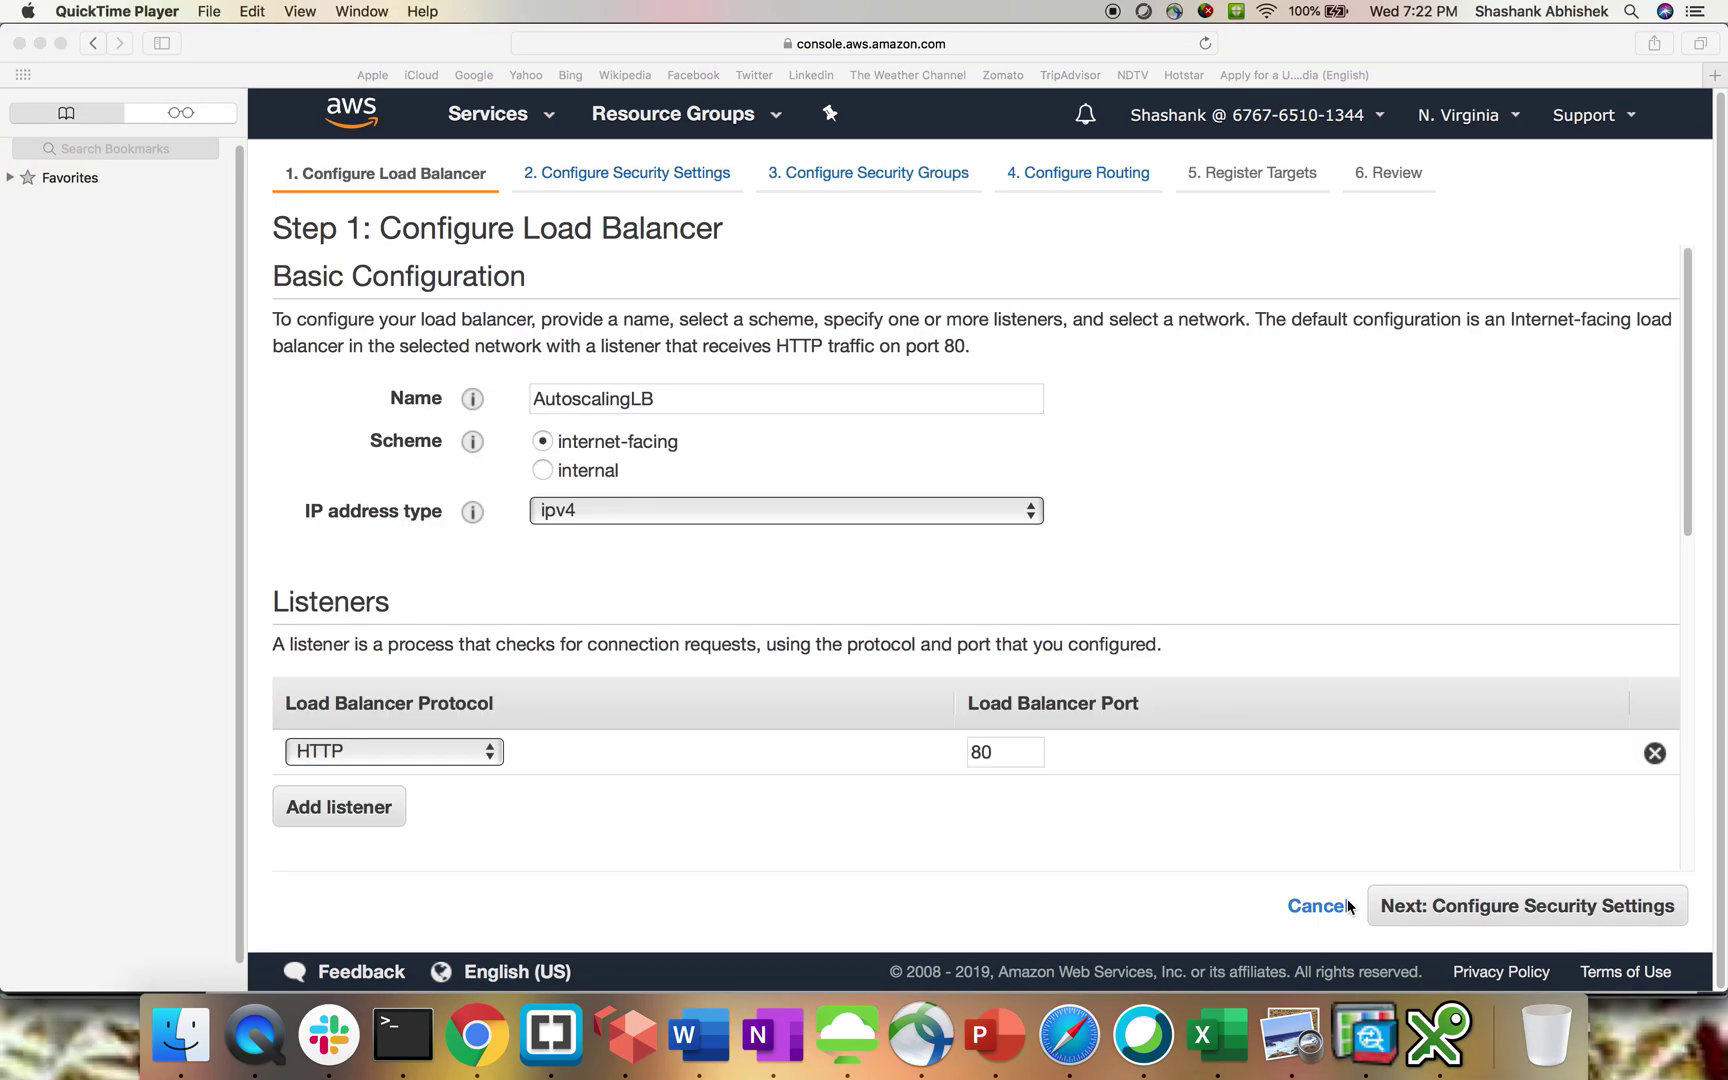
click(1524, 914)
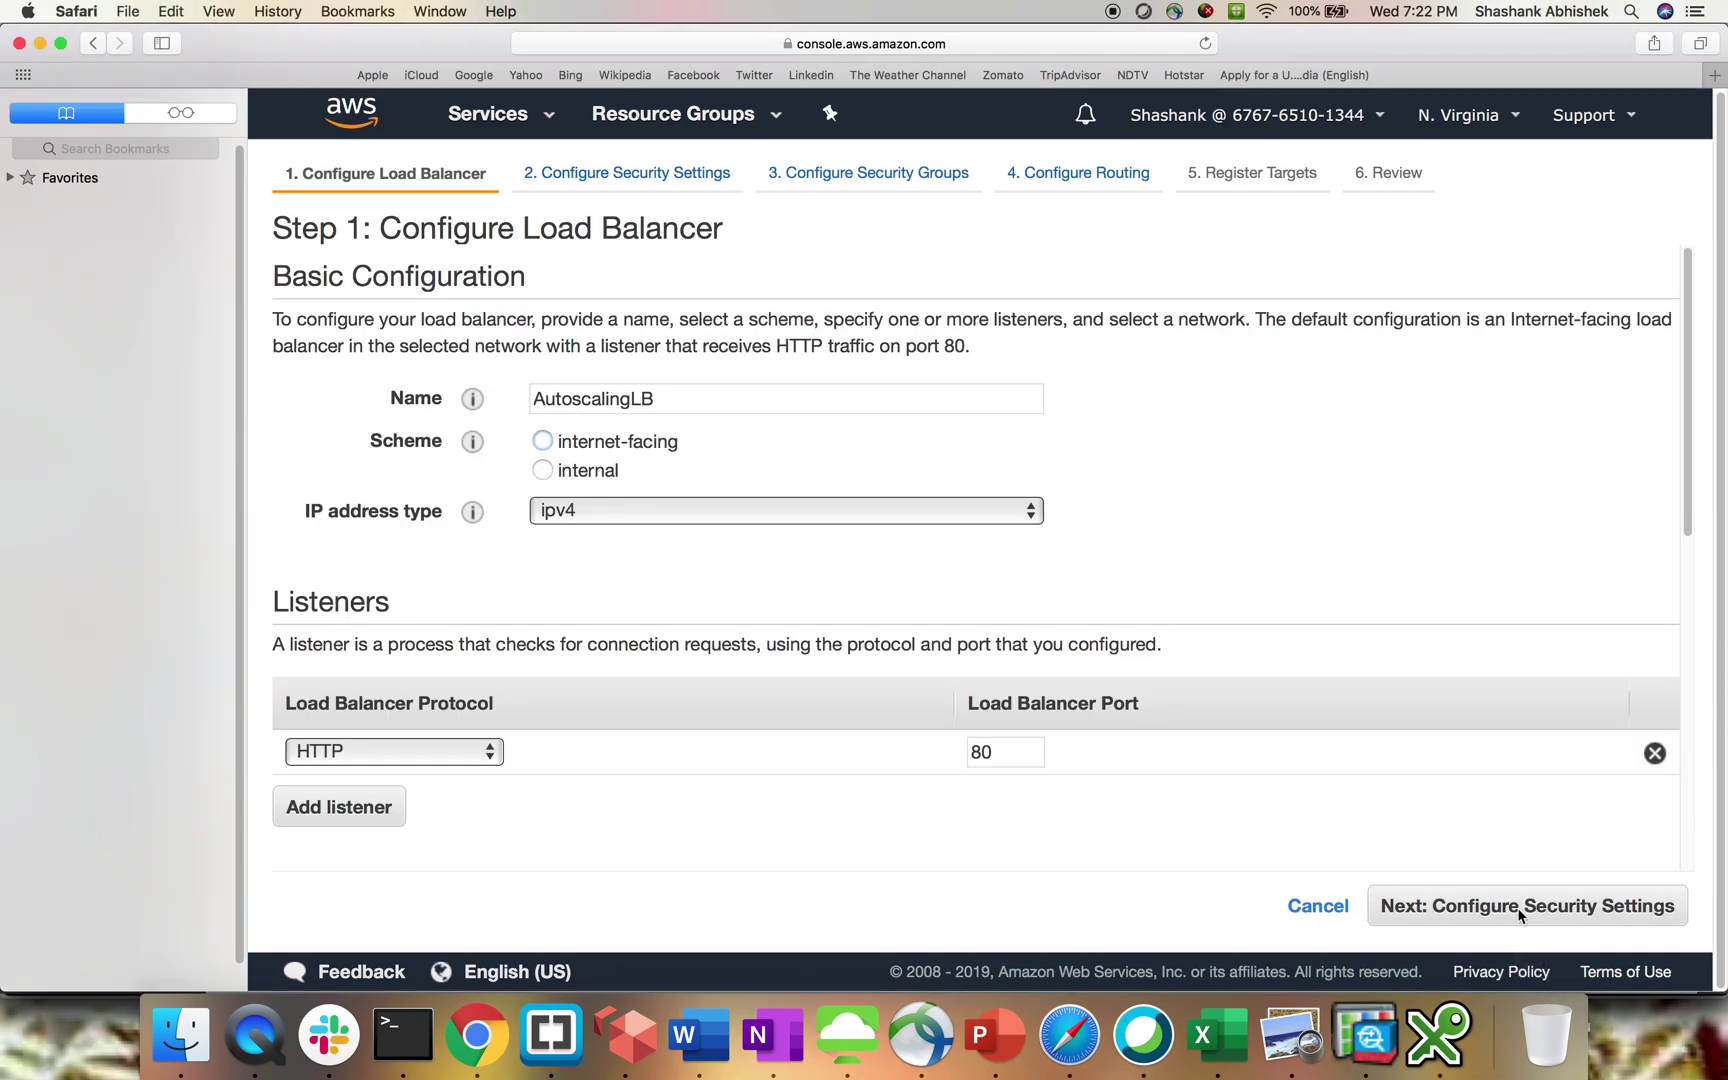
click(1522, 905)
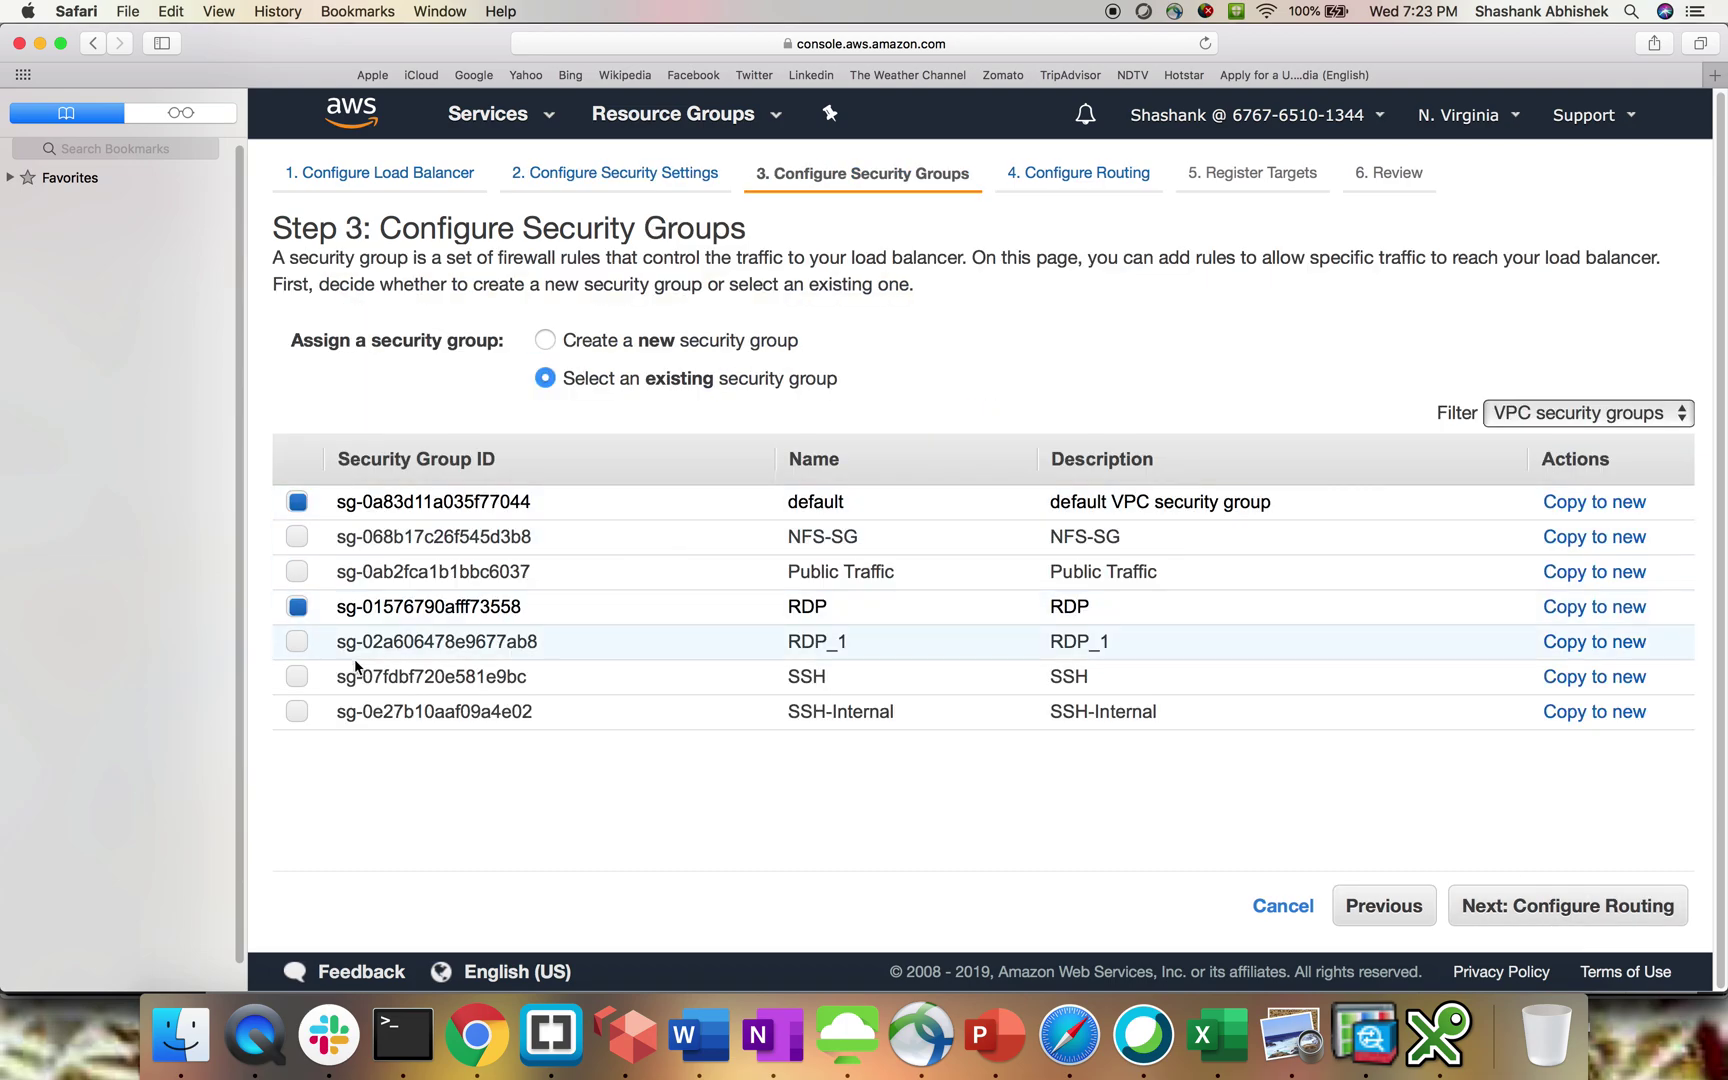
Drop the default security group so only RDP remains, then continue to routing
click(297, 503)
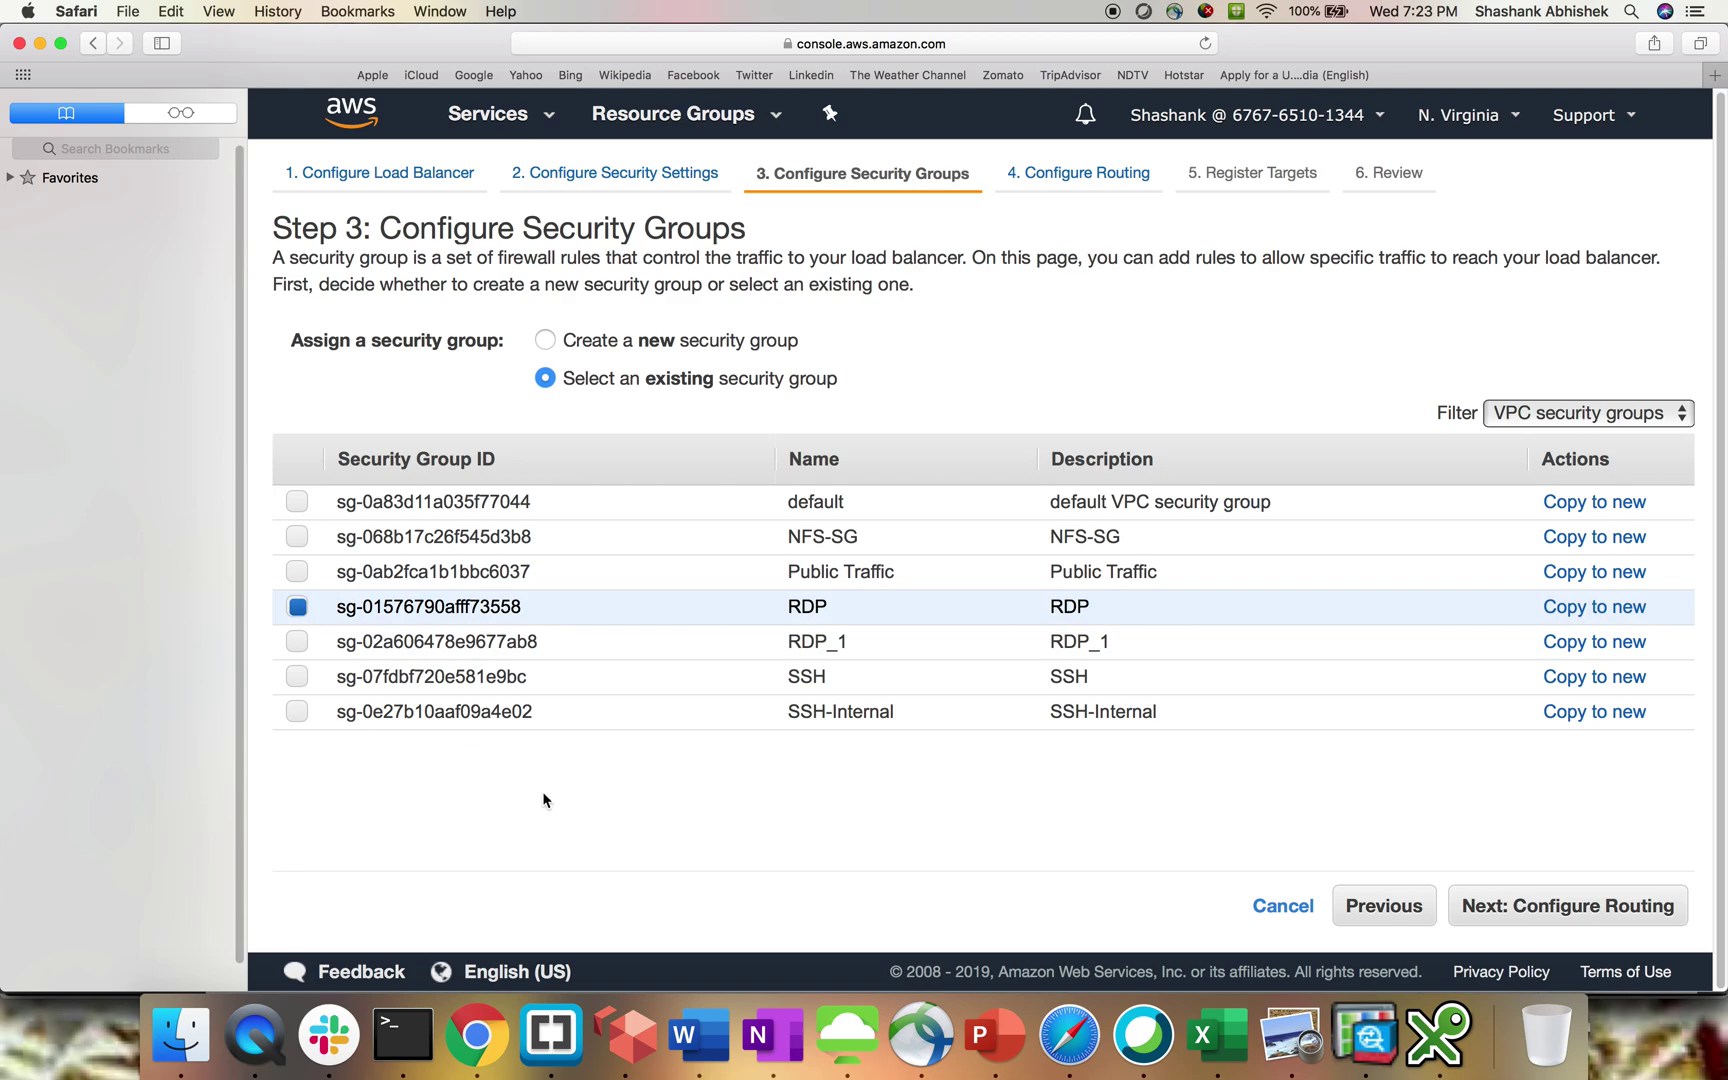
click(1506, 902)
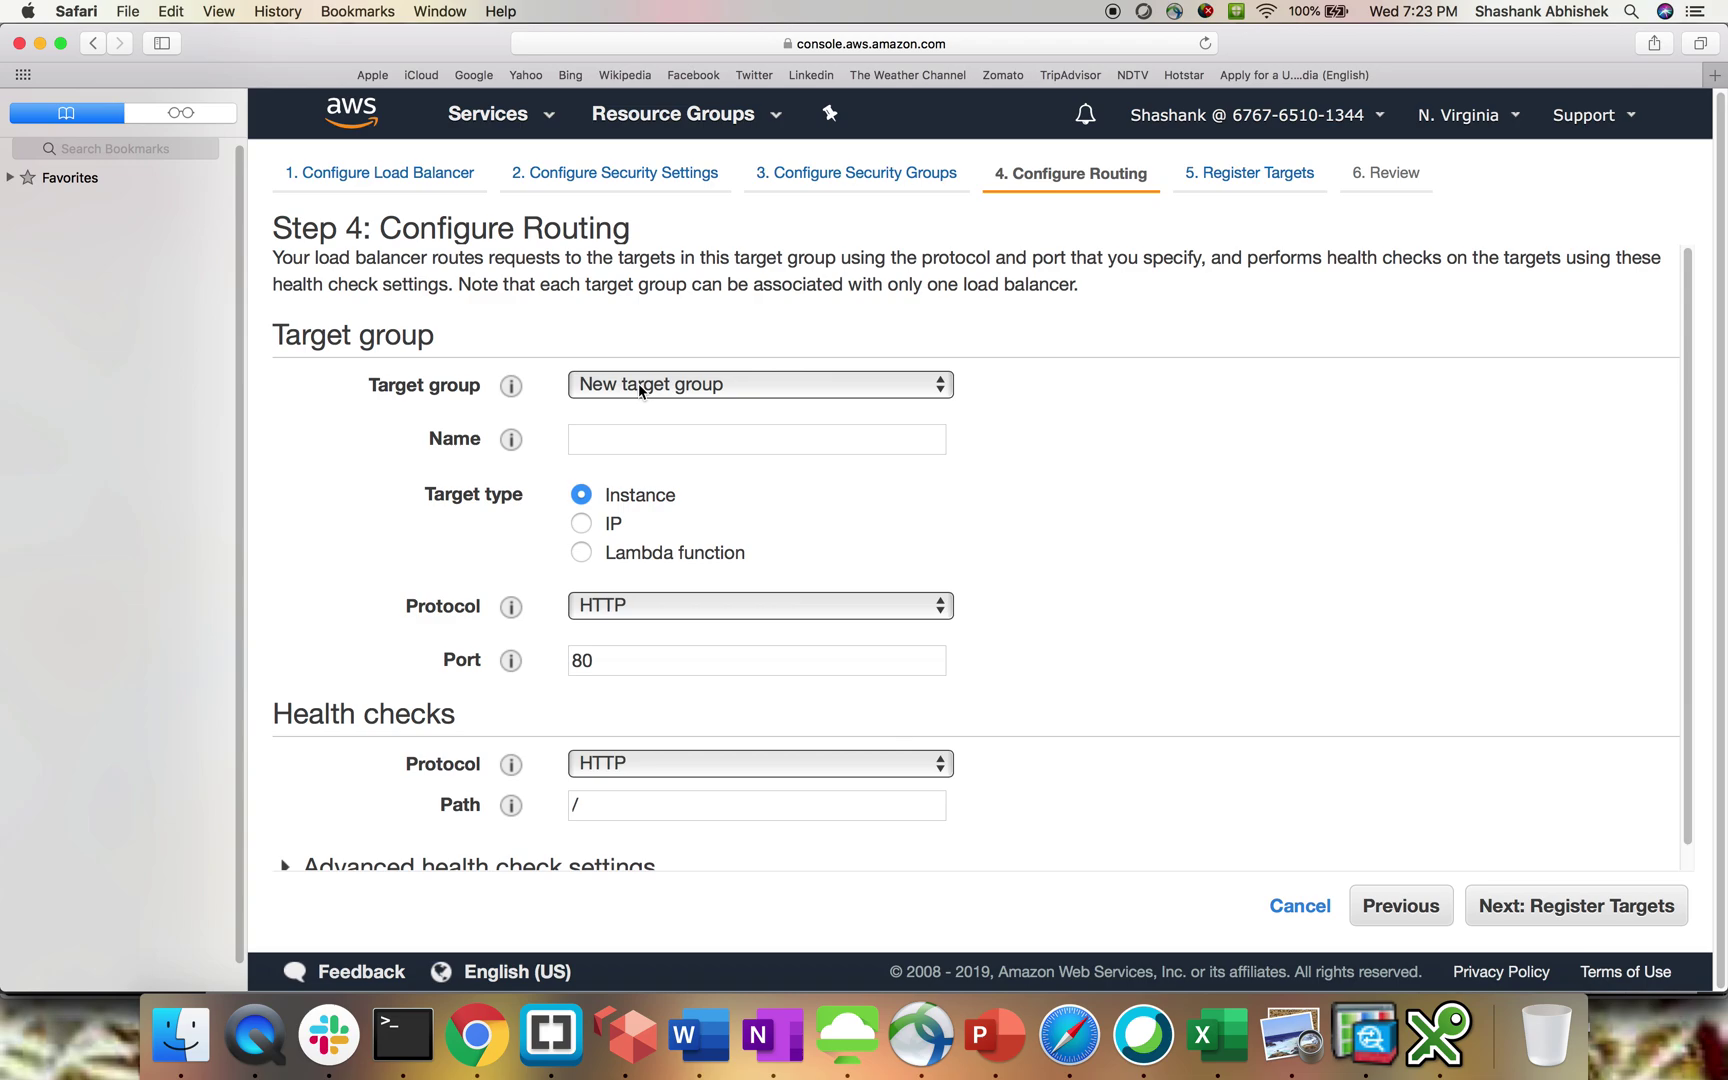
Name the target group ASGT, review advanced health check settings, and proceed to review
click(751, 451)
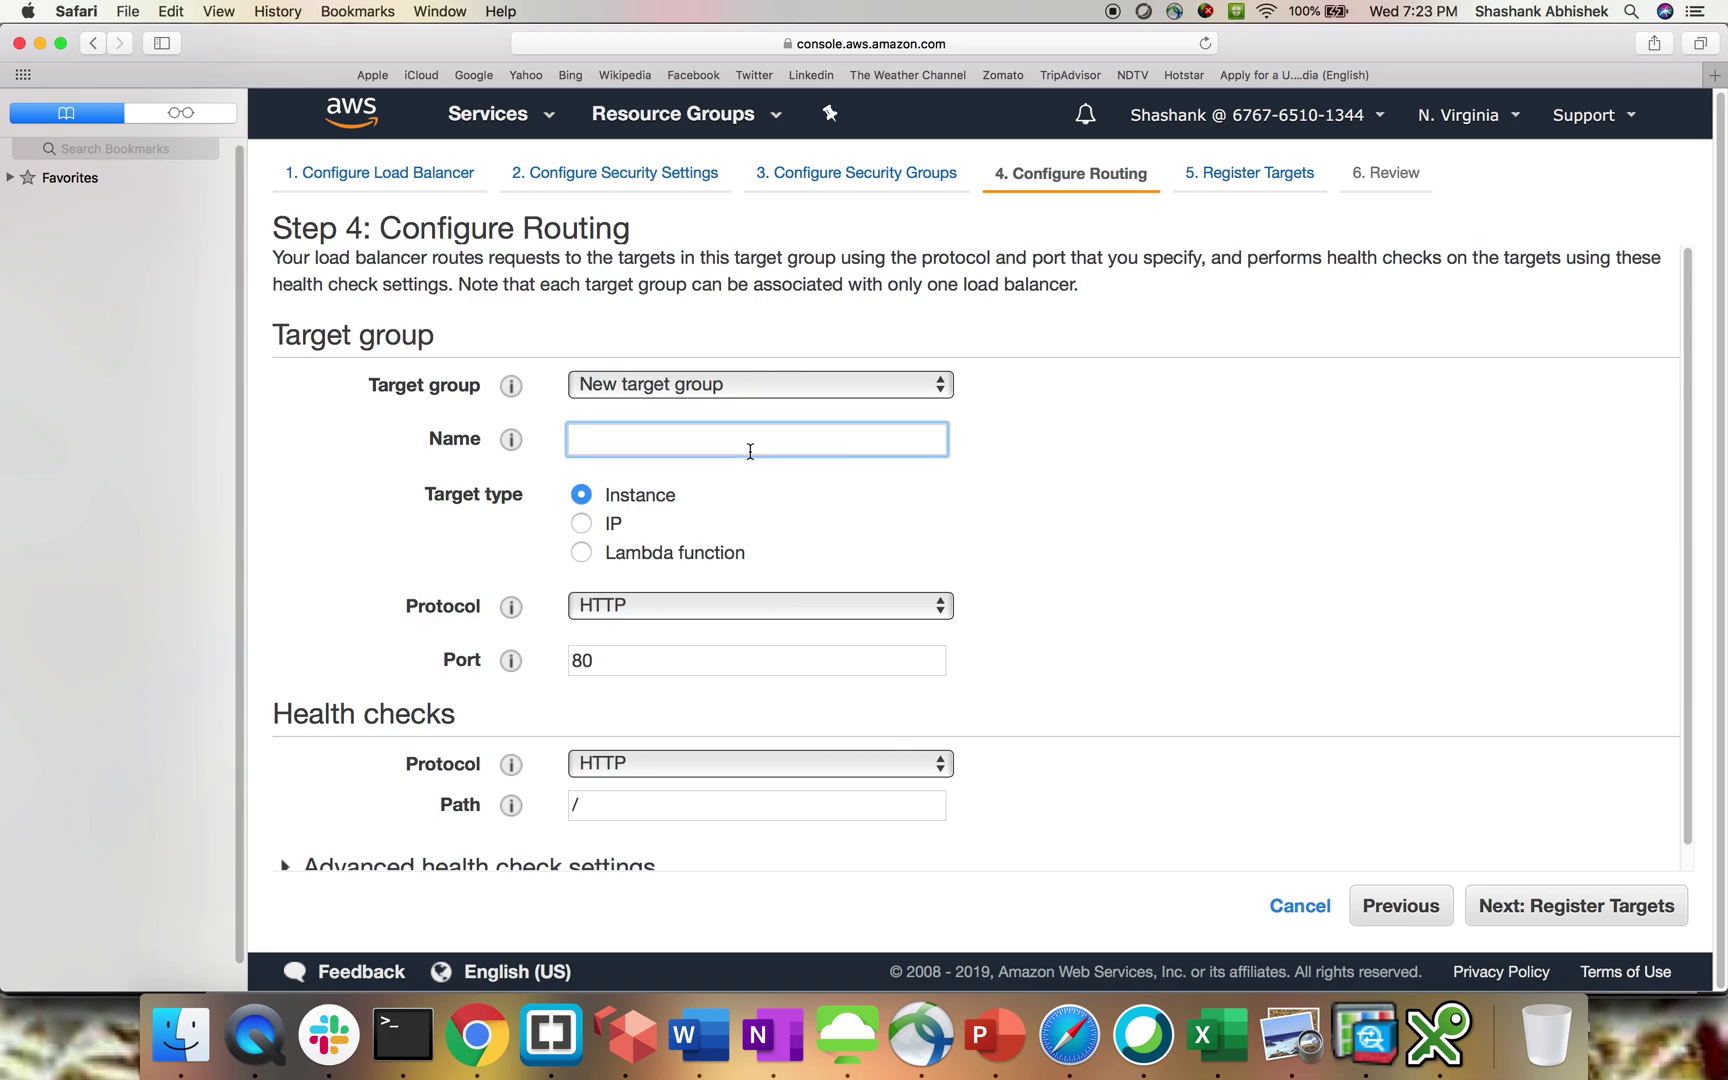
text(AC)
key(BackSpace)
text(SGT)
scroll(1237, 622, down, 1)
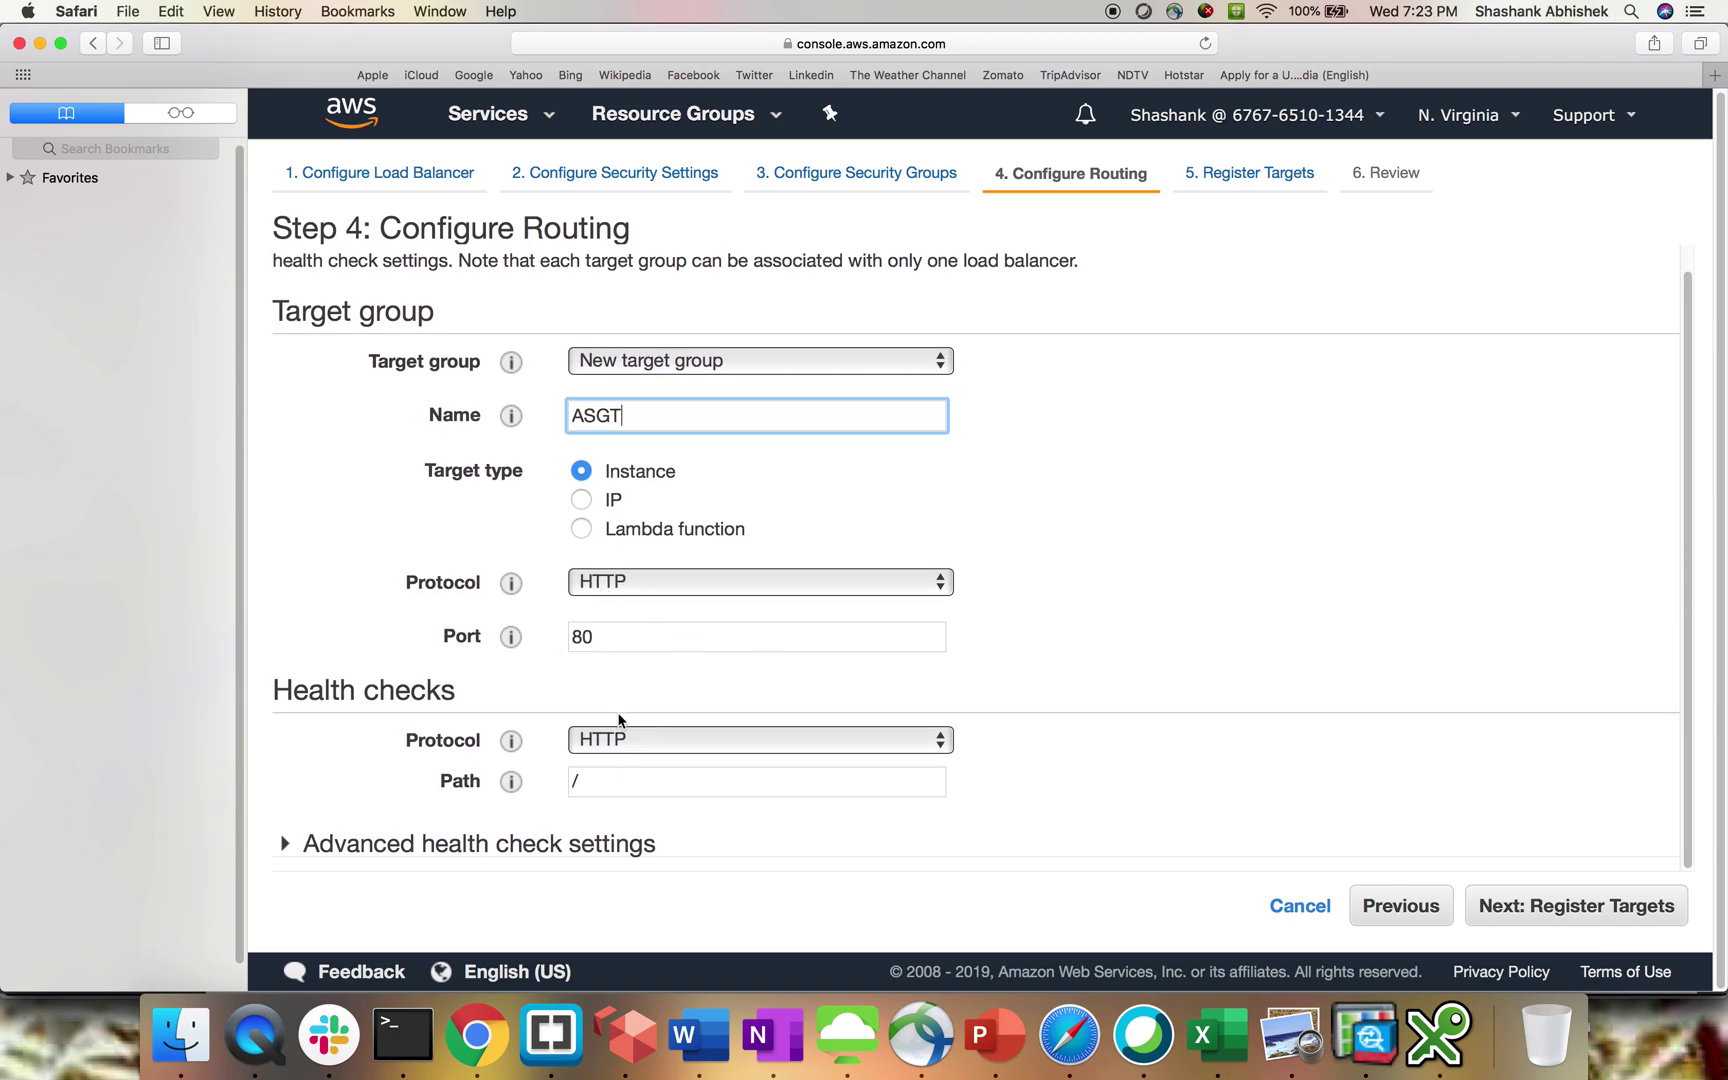
click(286, 842)
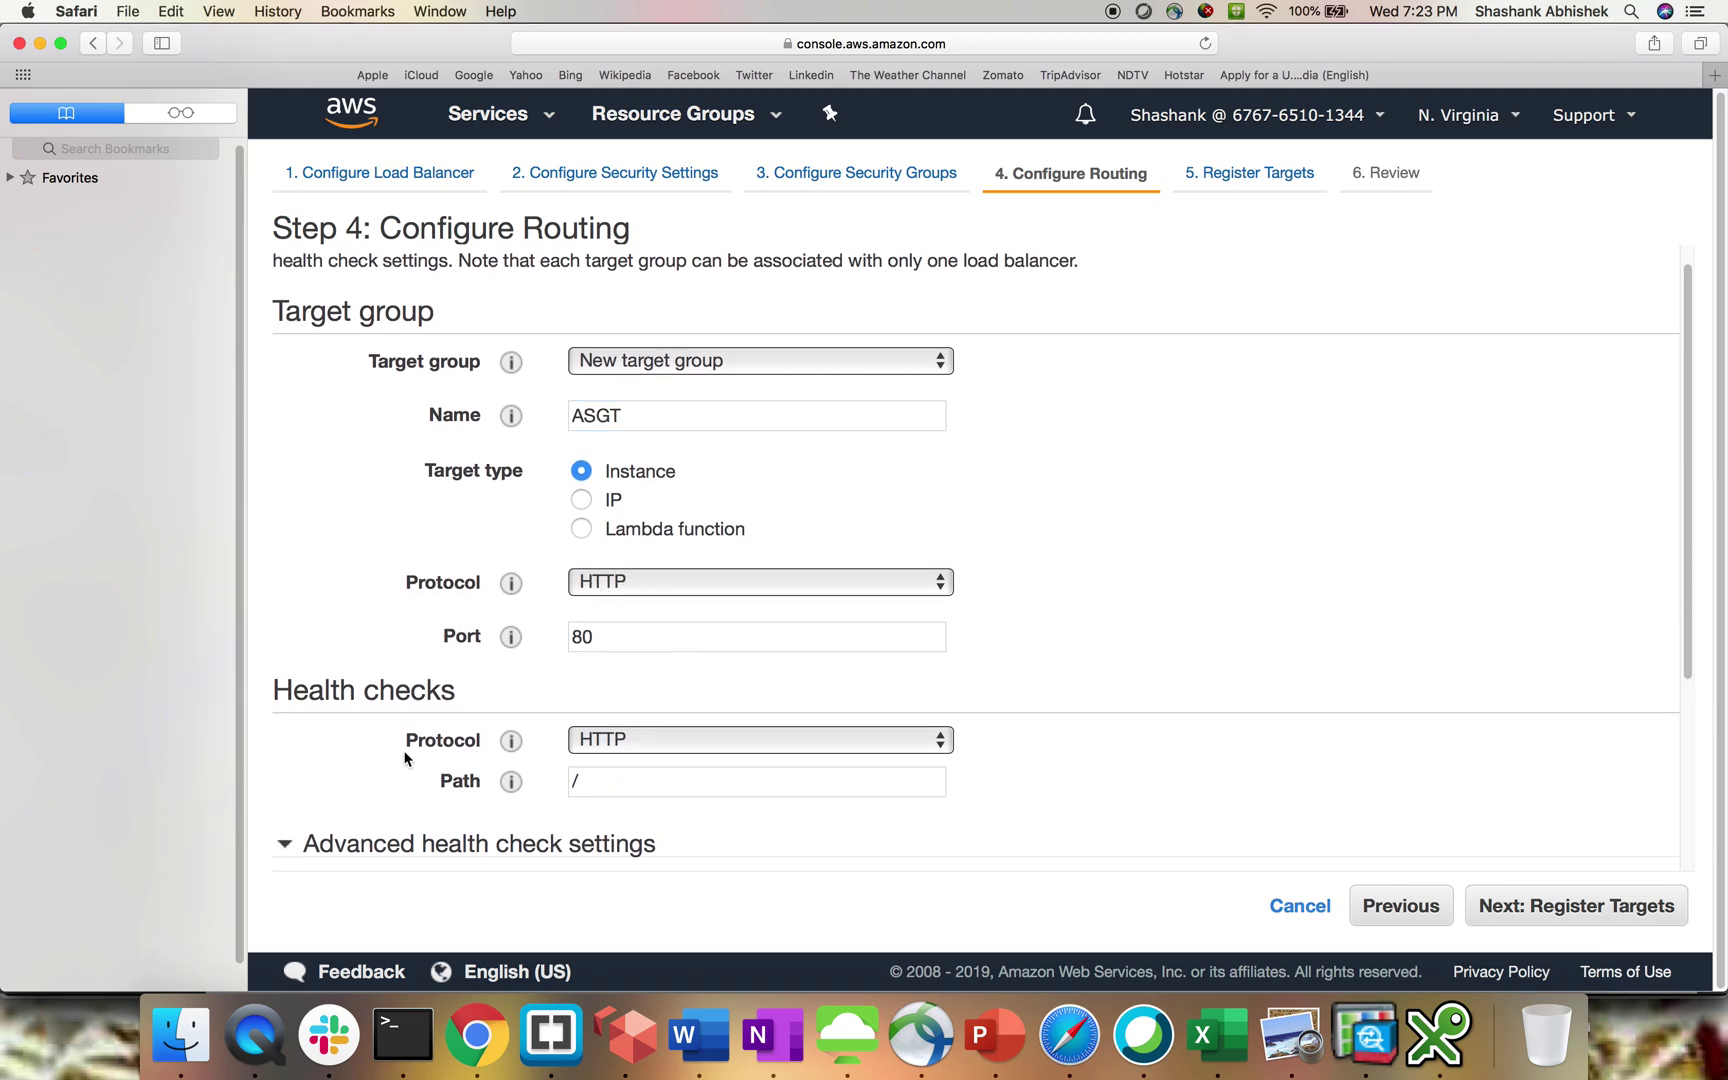
scroll(612, 689, down, 5)
drag(635, 850, 520, 851)
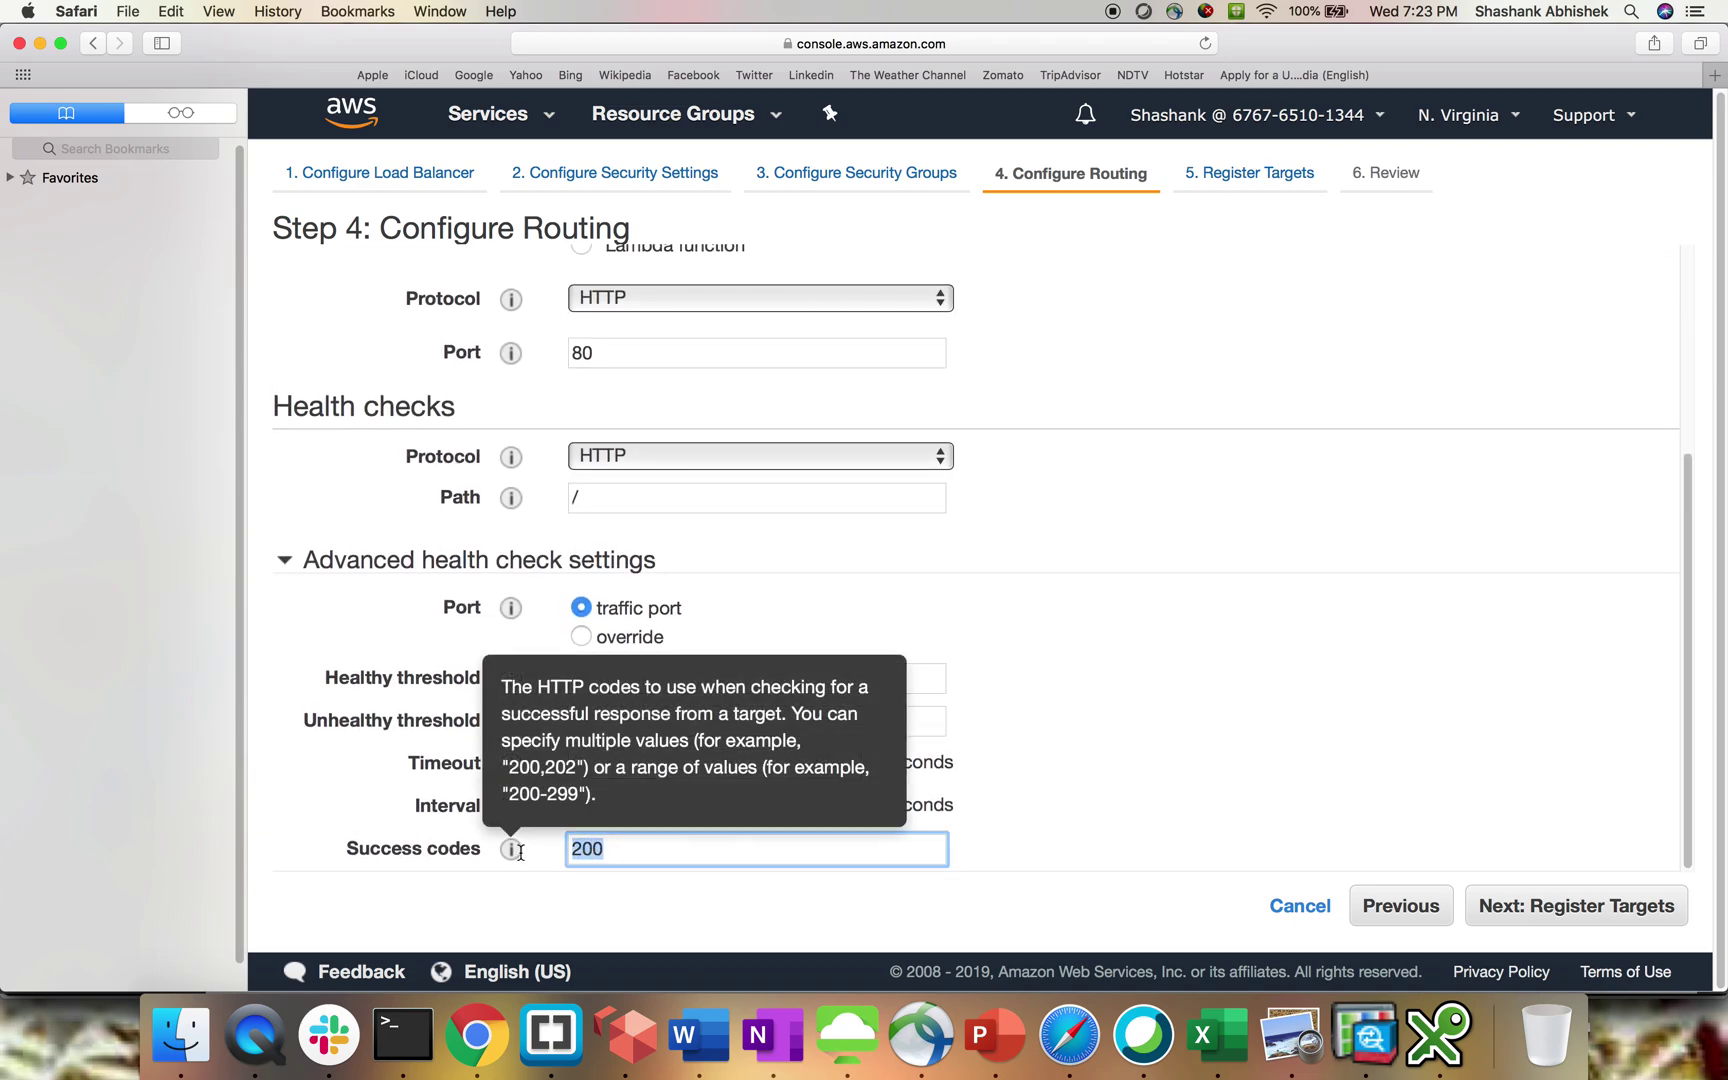
click(1312, 750)
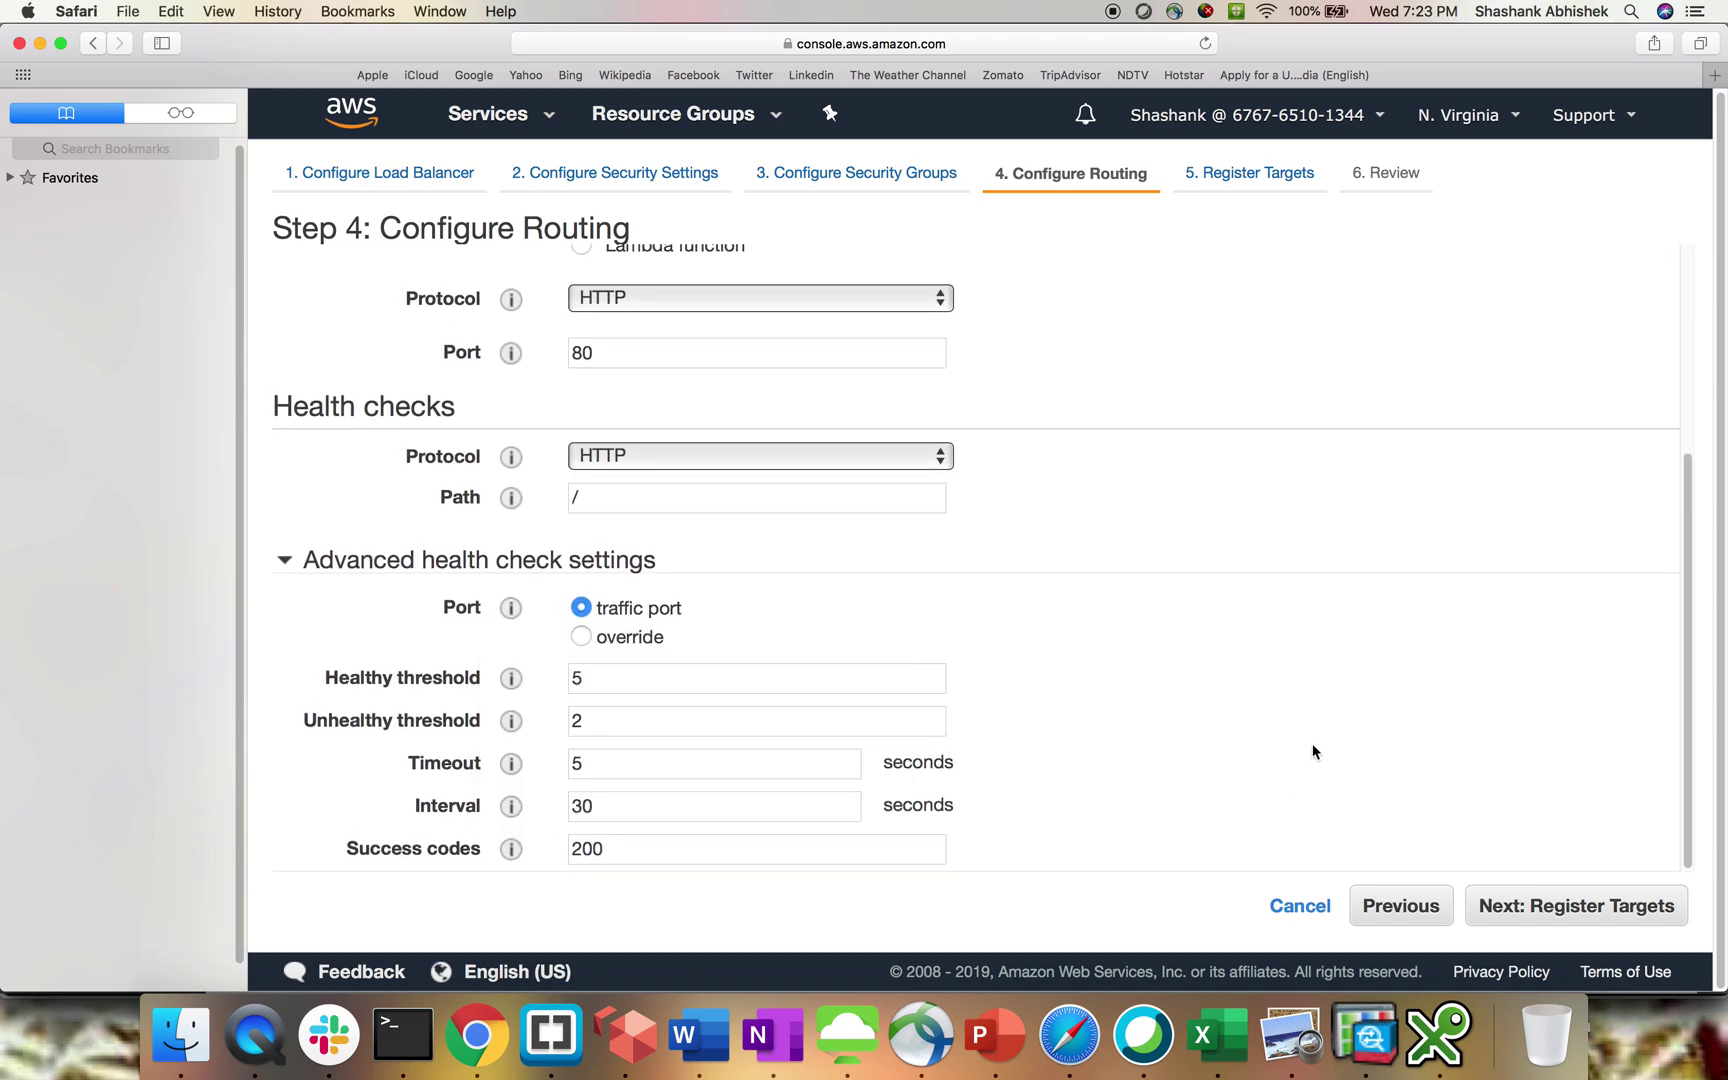
click(1547, 905)
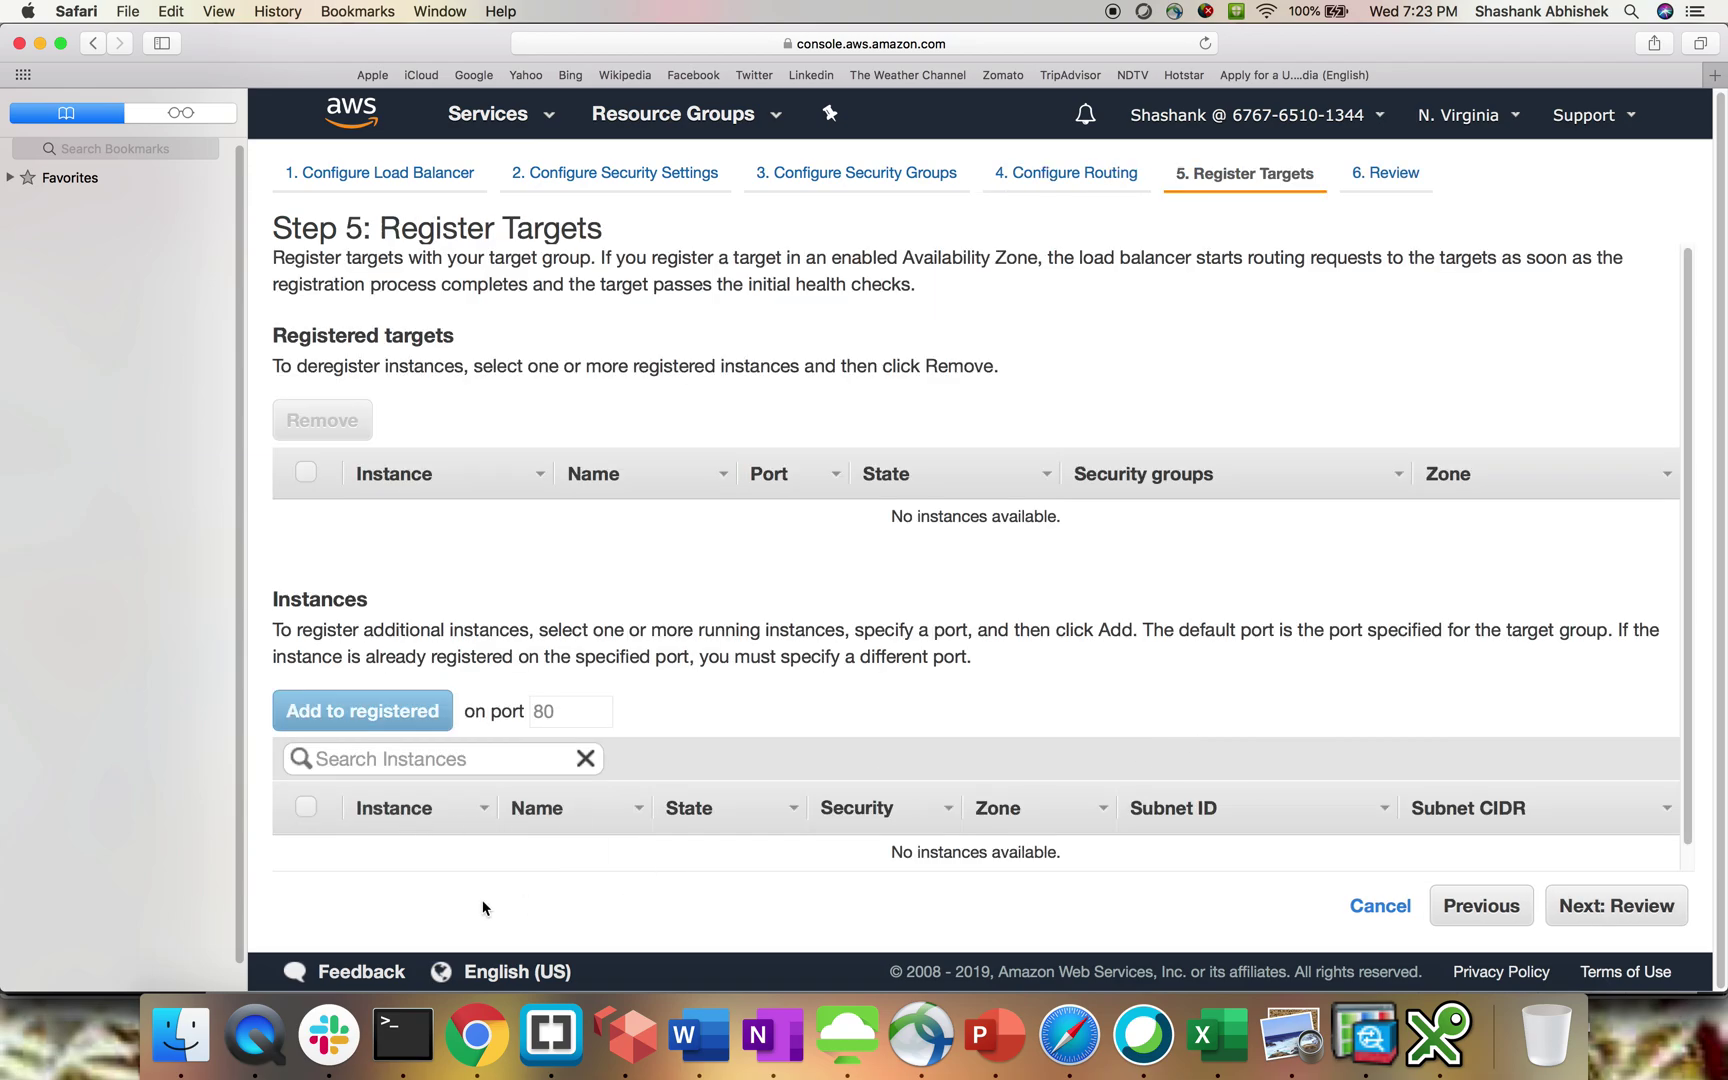
click(1627, 908)
Create the AutoscalingLB load balancer and point out its DNS name in the list
click(1638, 912)
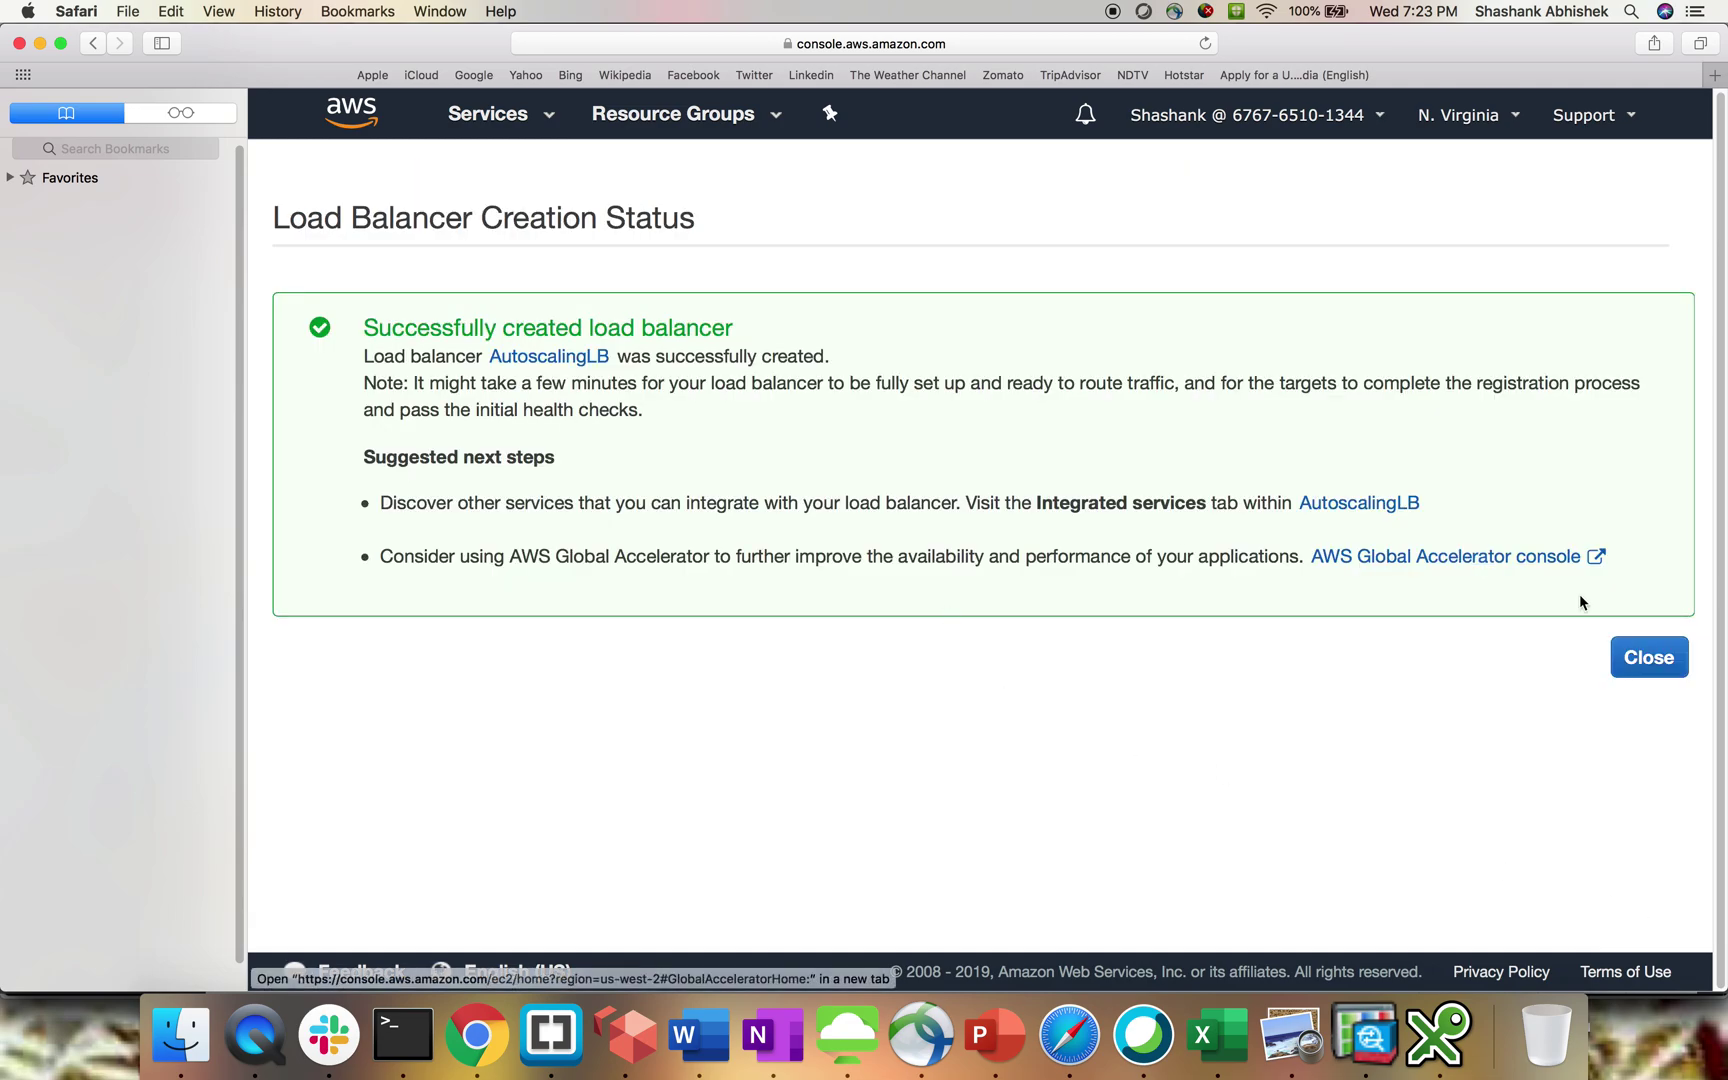
click(1624, 656)
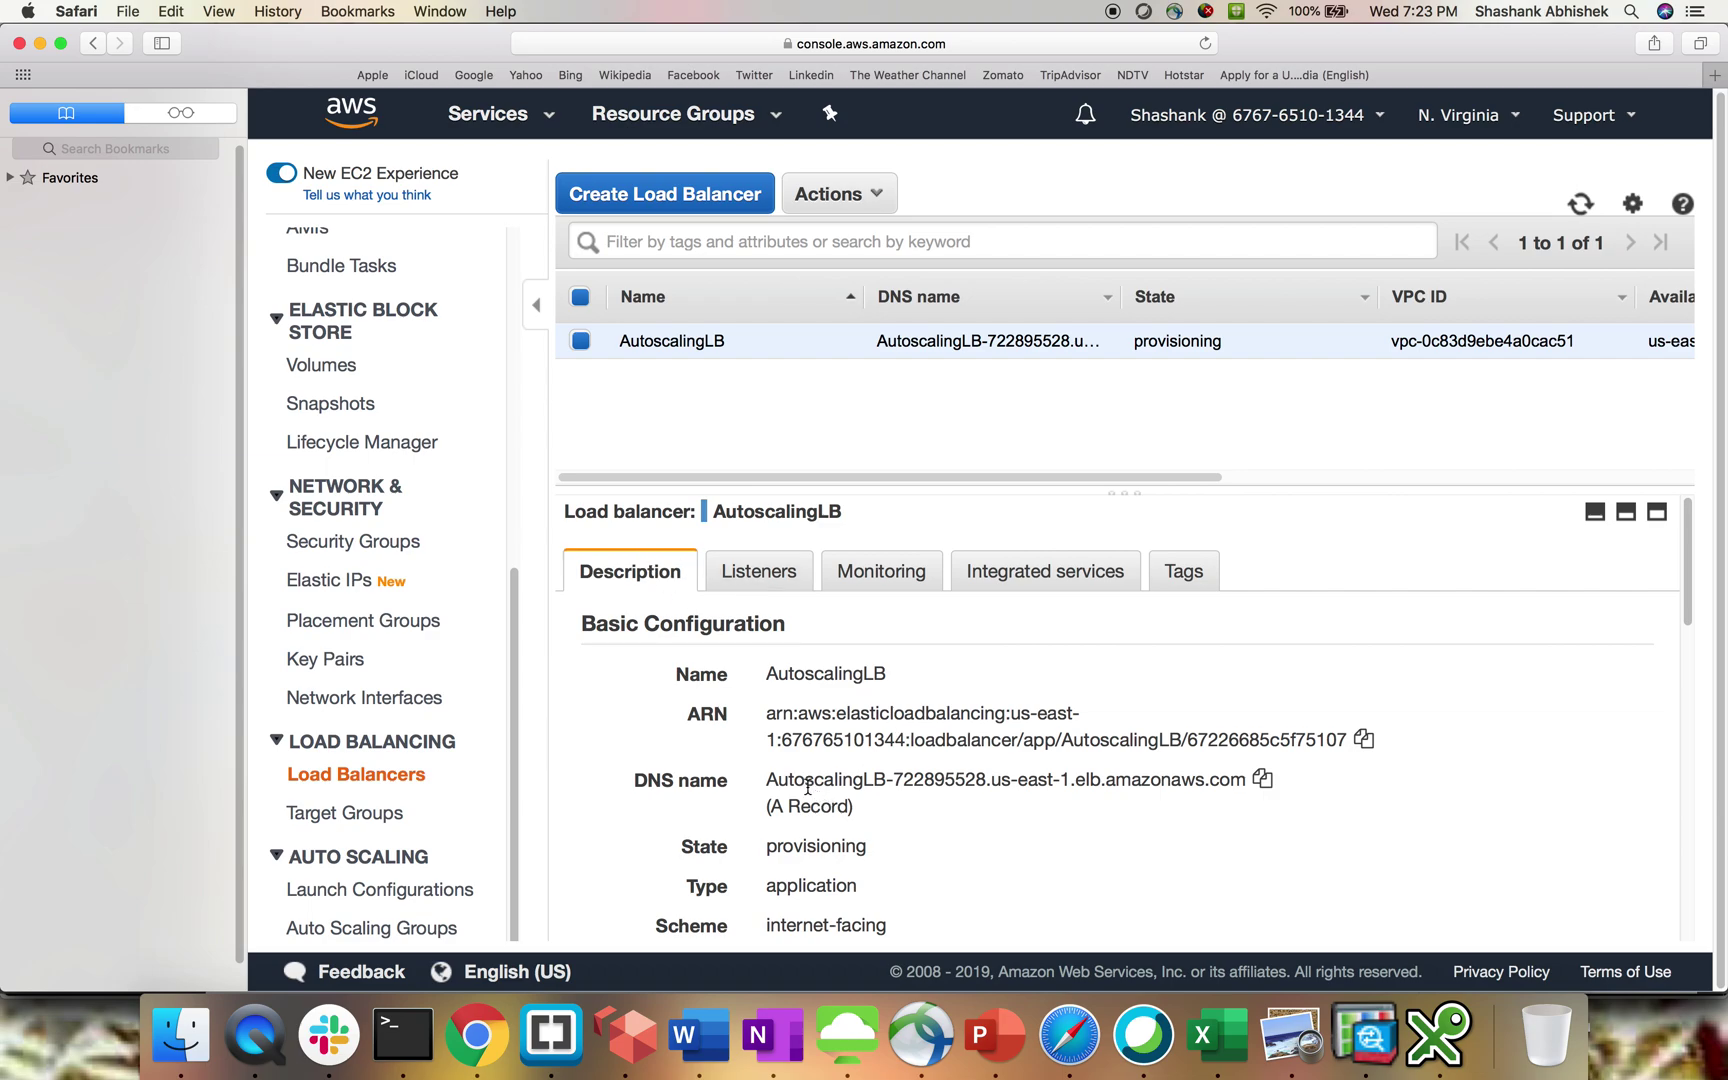
drag(806, 783, 1017, 789)
click(1017, 790)
Verify the HTTP:80 listener forwards to ASGT, then return to the listing
click(789, 587)
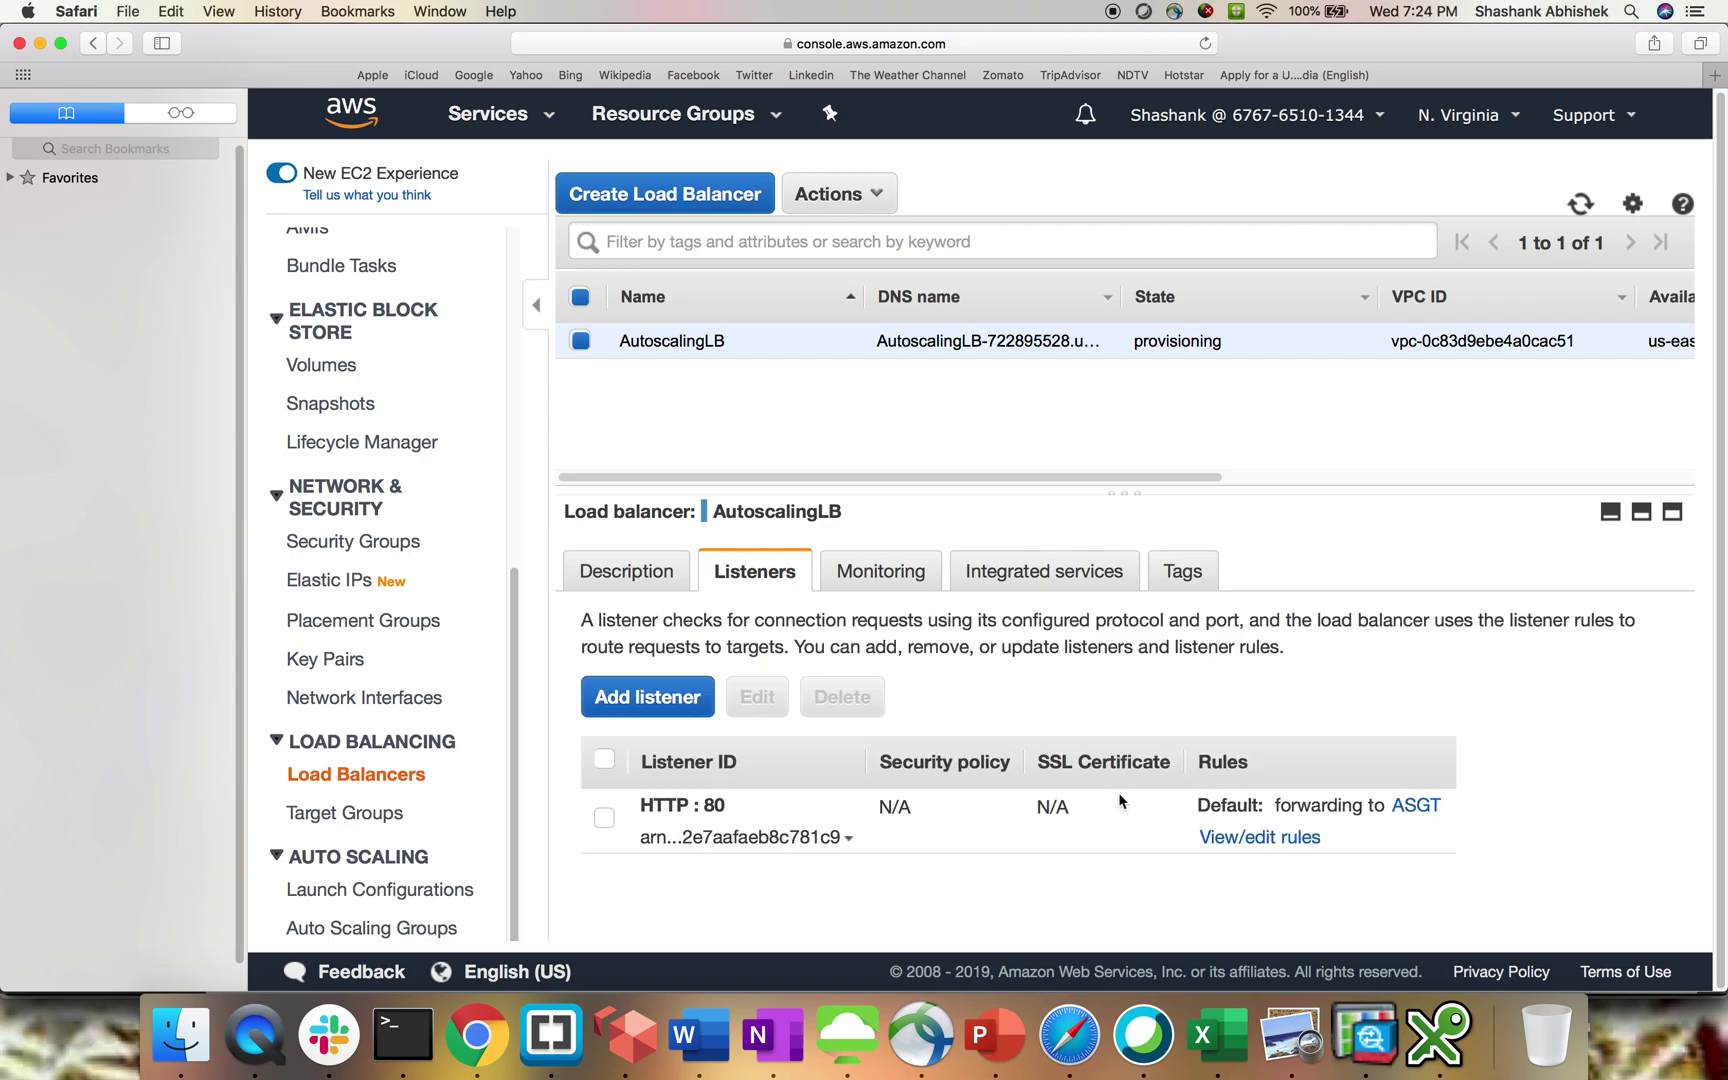
click(1262, 841)
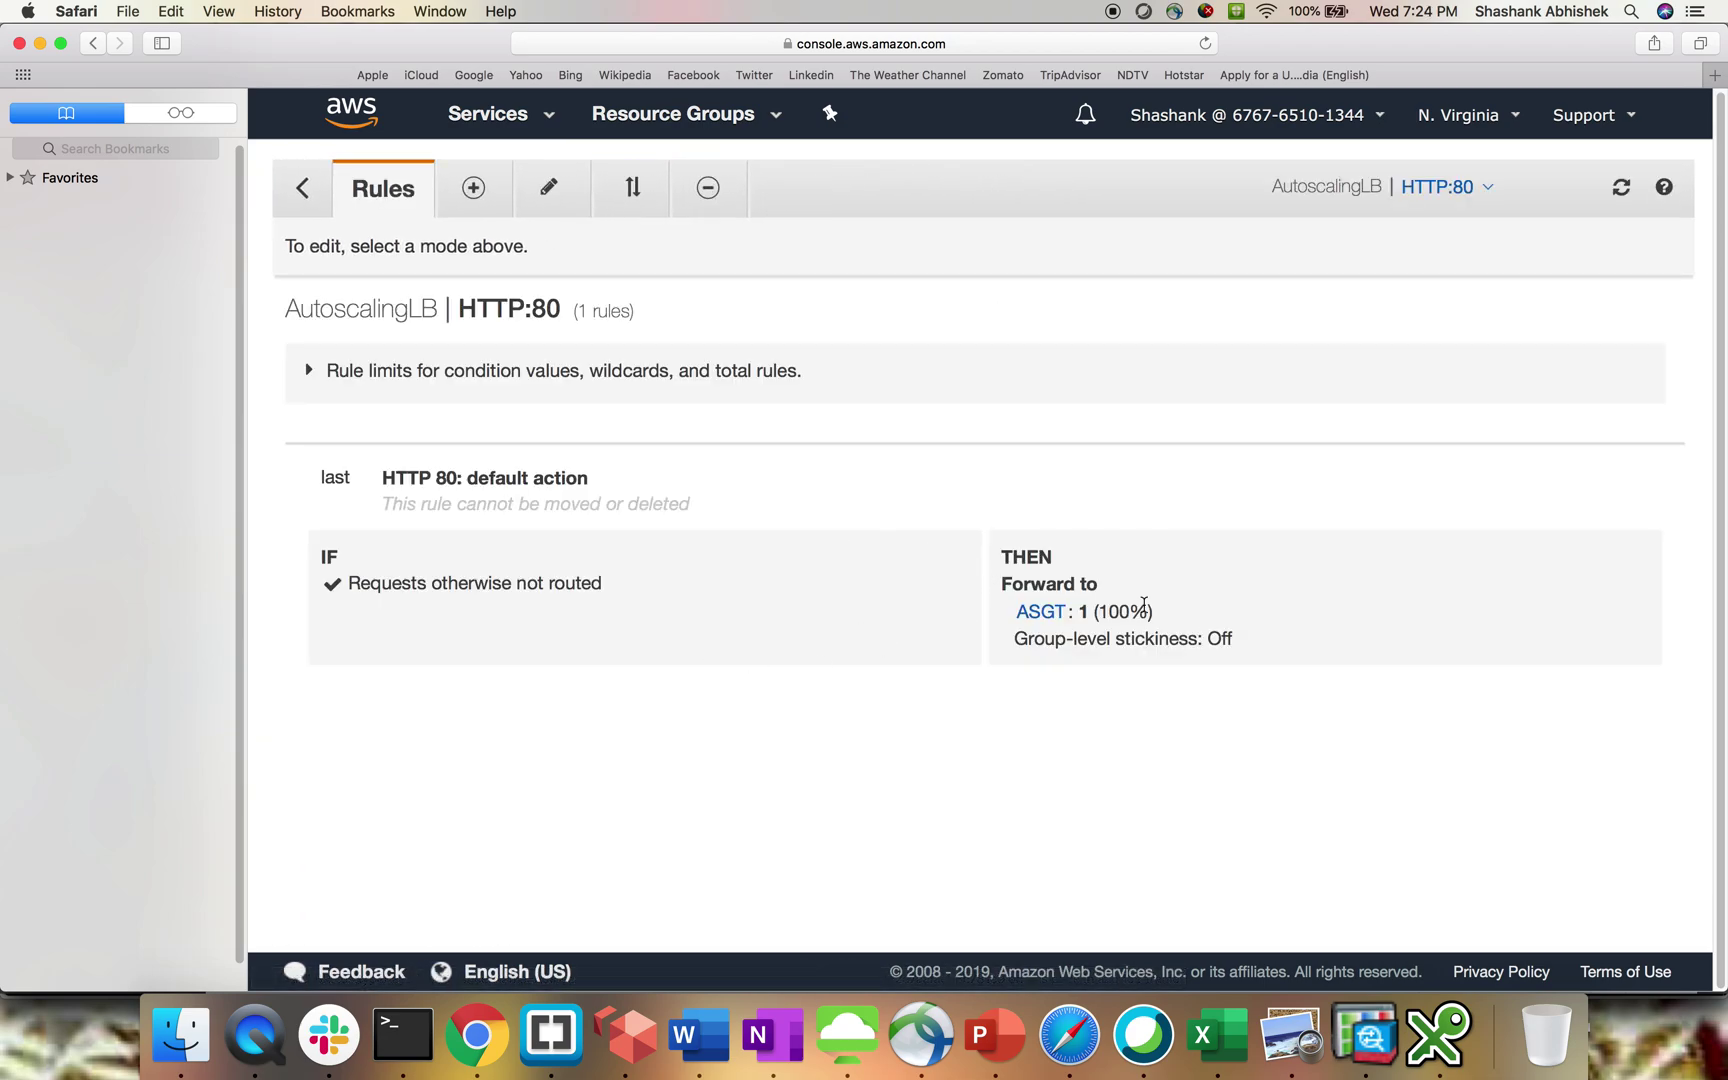
drag(1014, 610, 1096, 612)
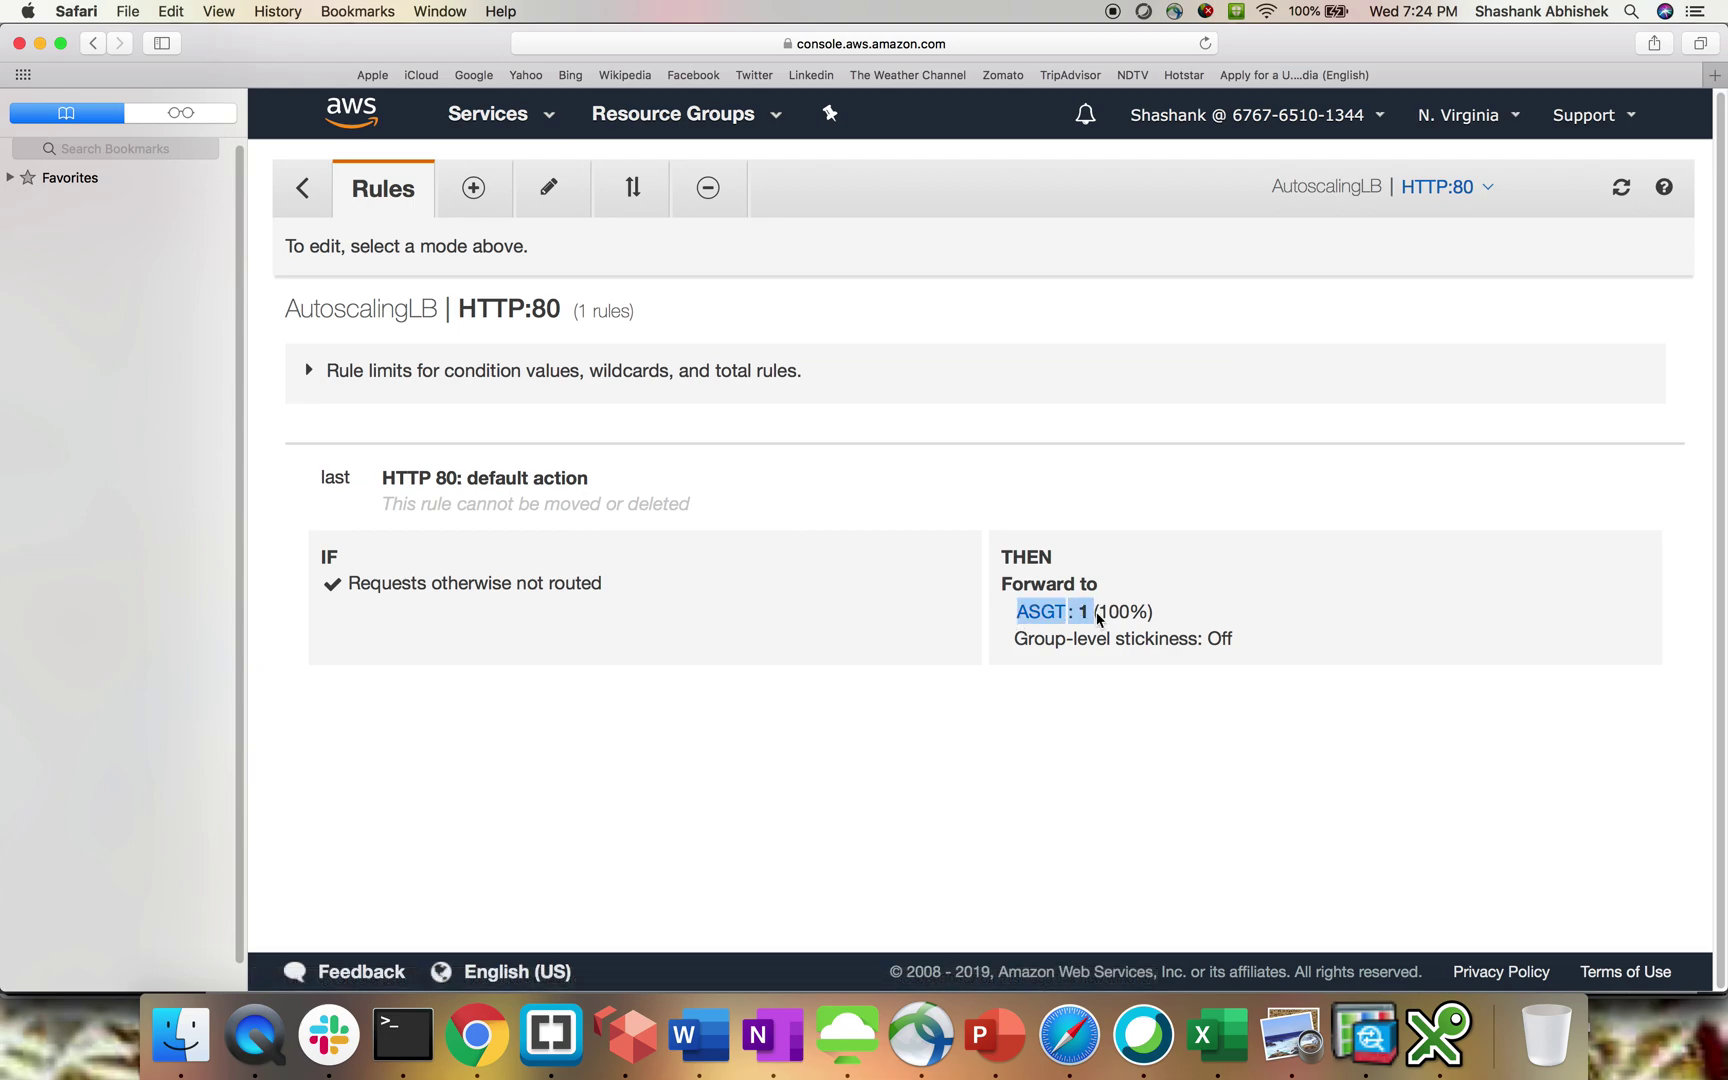
click(1070, 745)
click(276, 181)
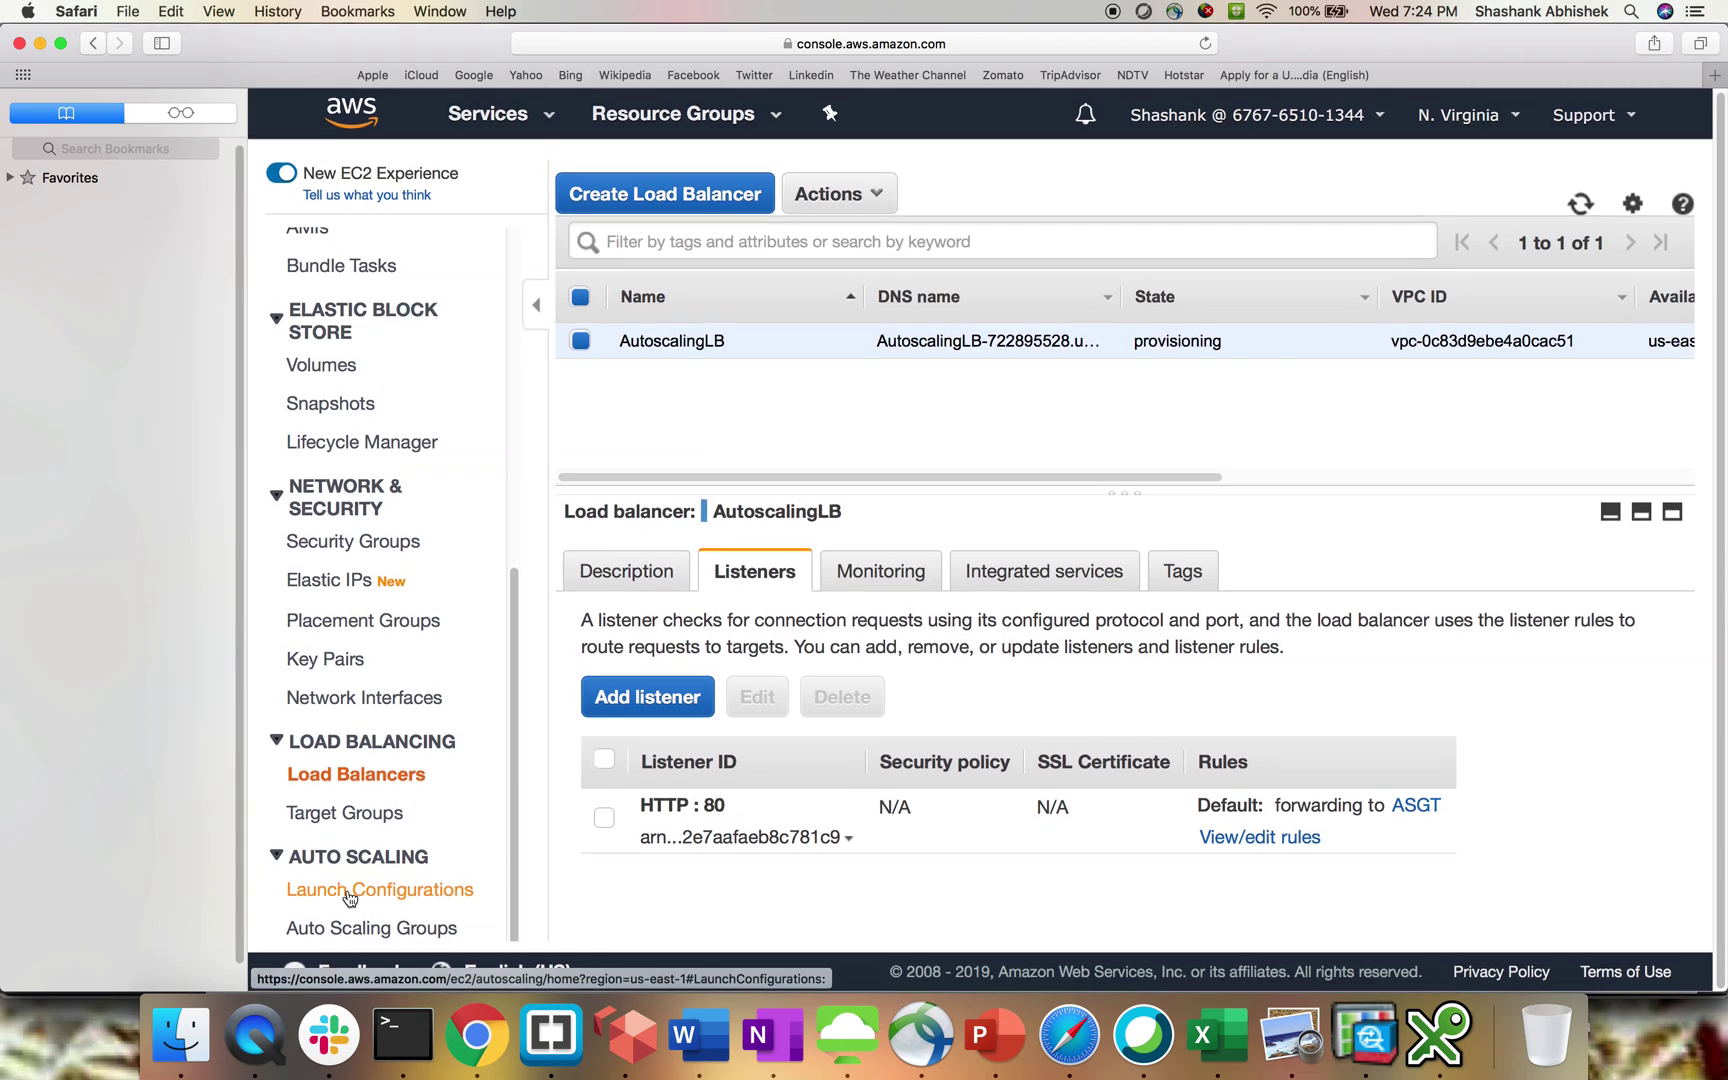
Start a launch configuration from the AutoScaling-Apache AMI on t2.micro
click(359, 891)
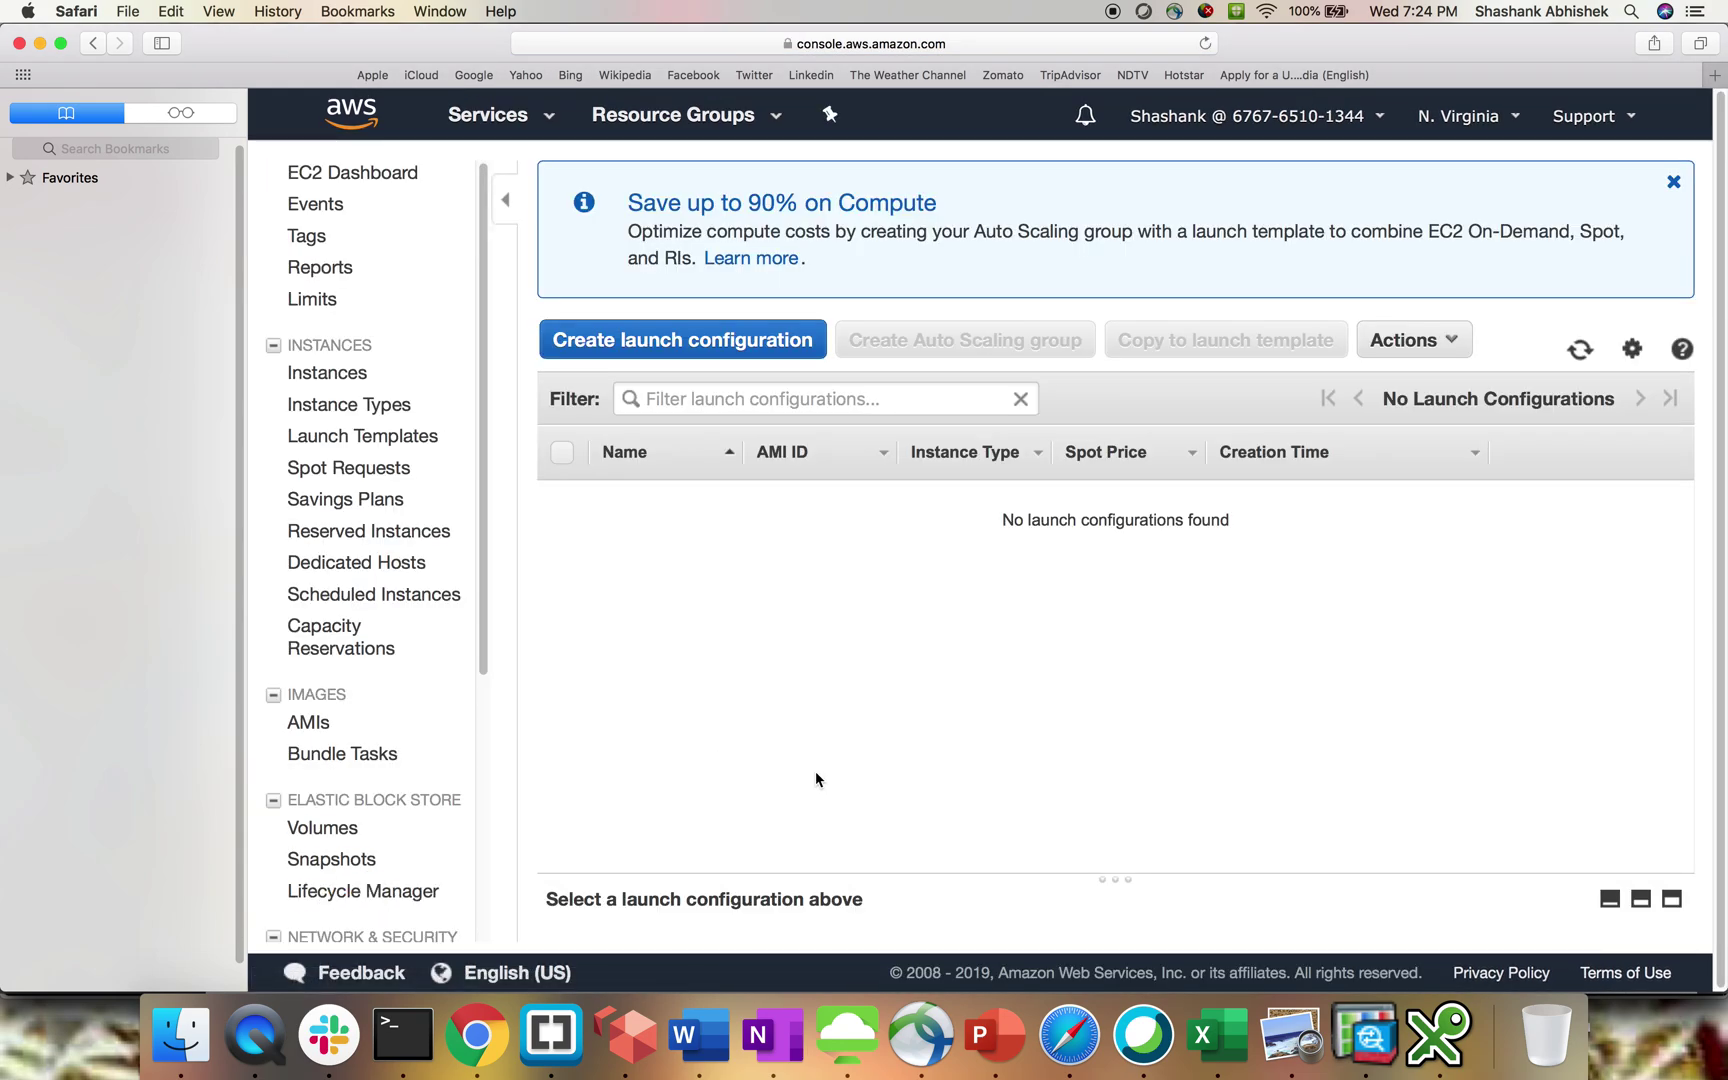
click(694, 348)
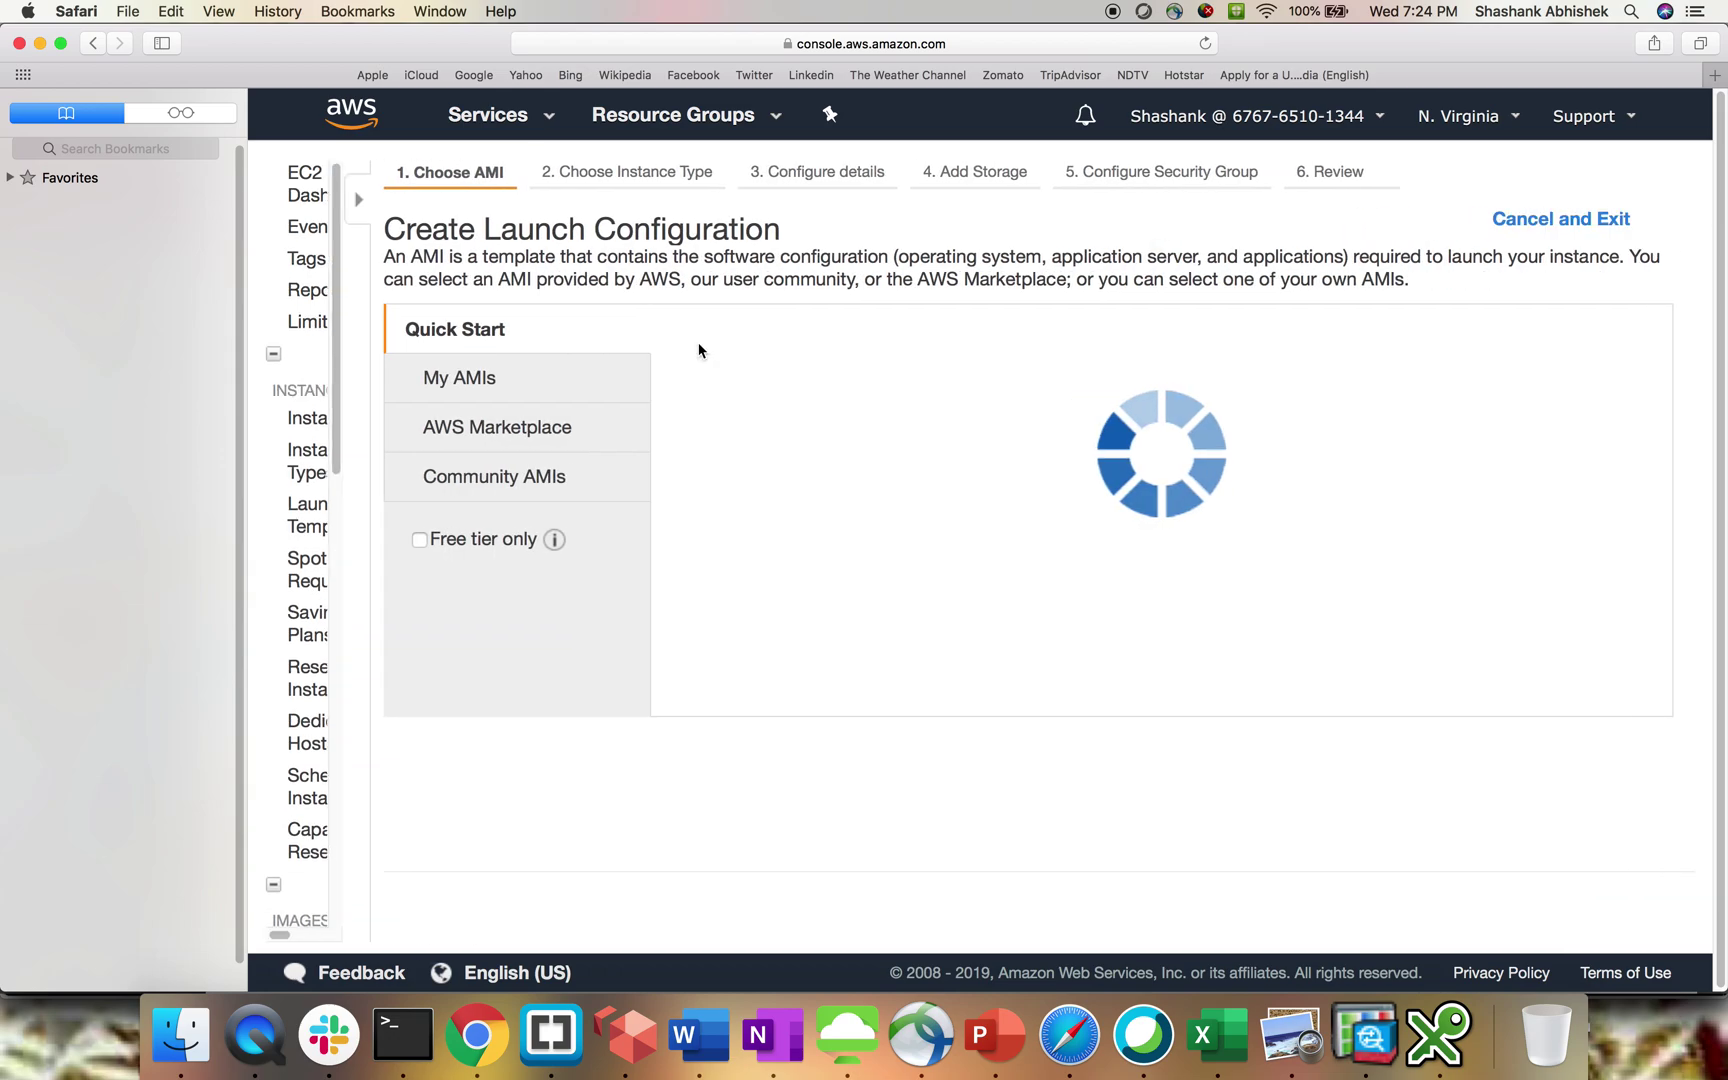
click(369, 387)
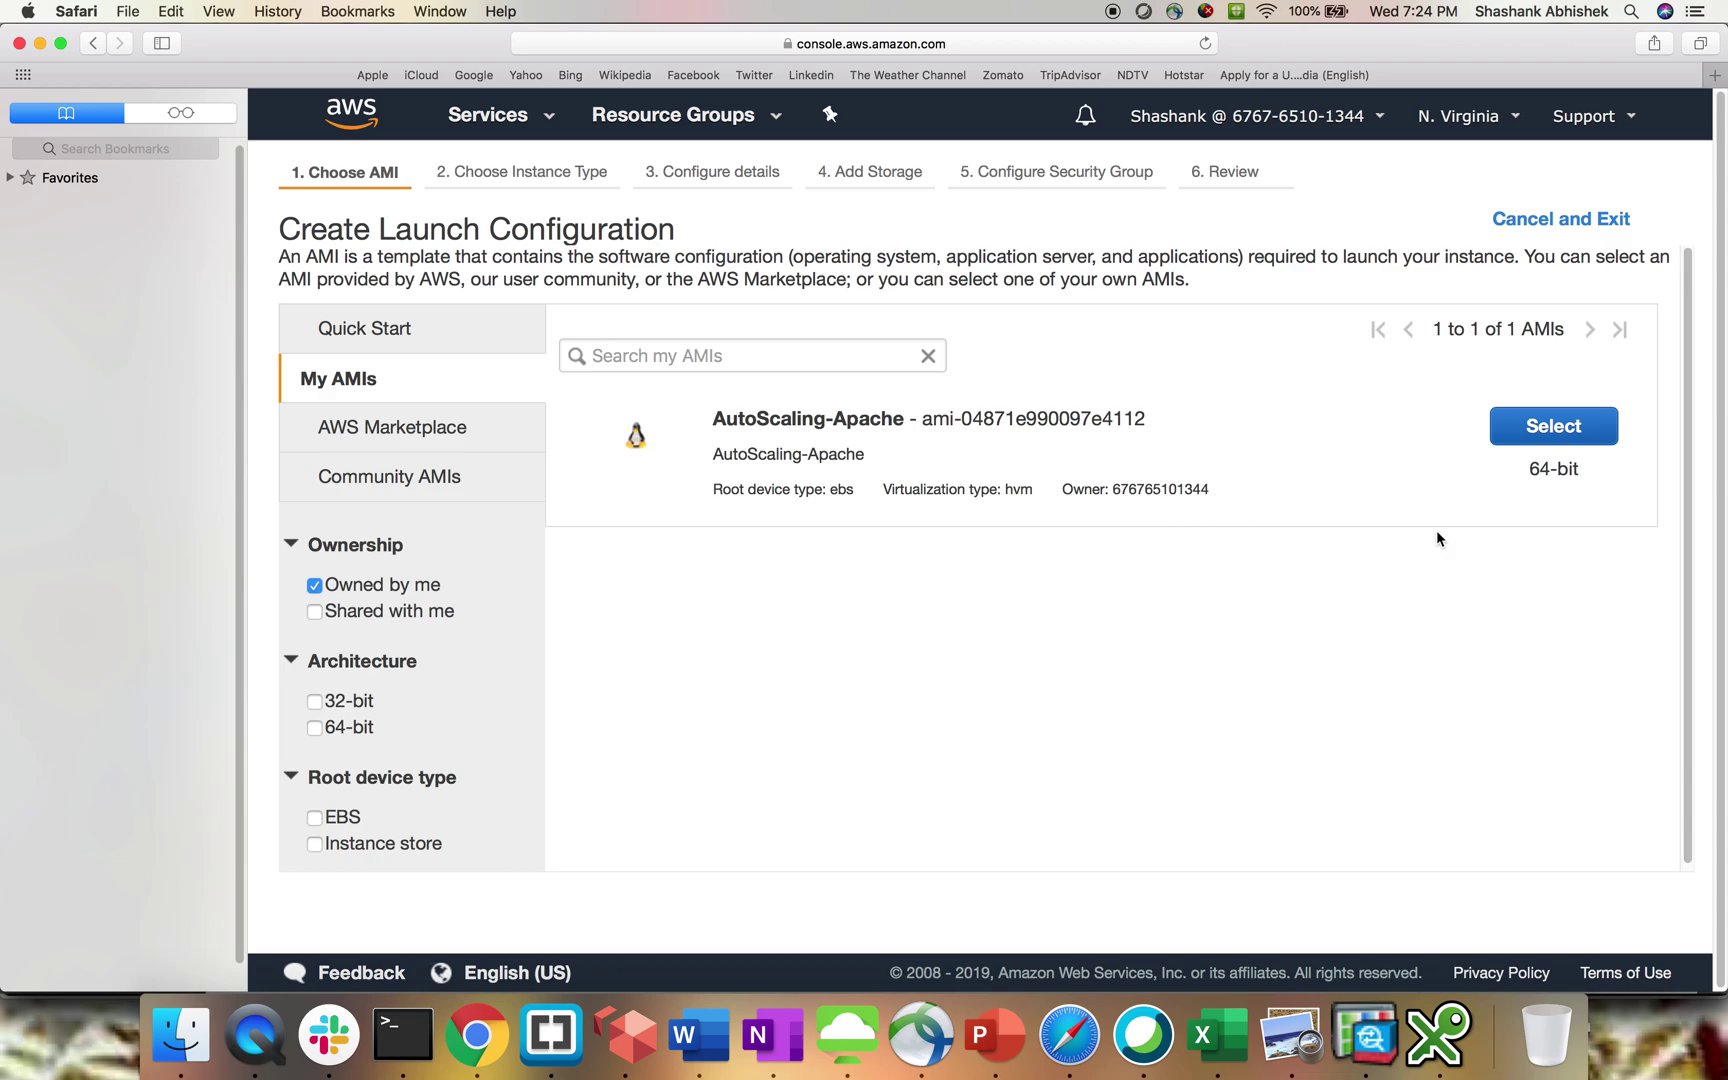
click(1545, 432)
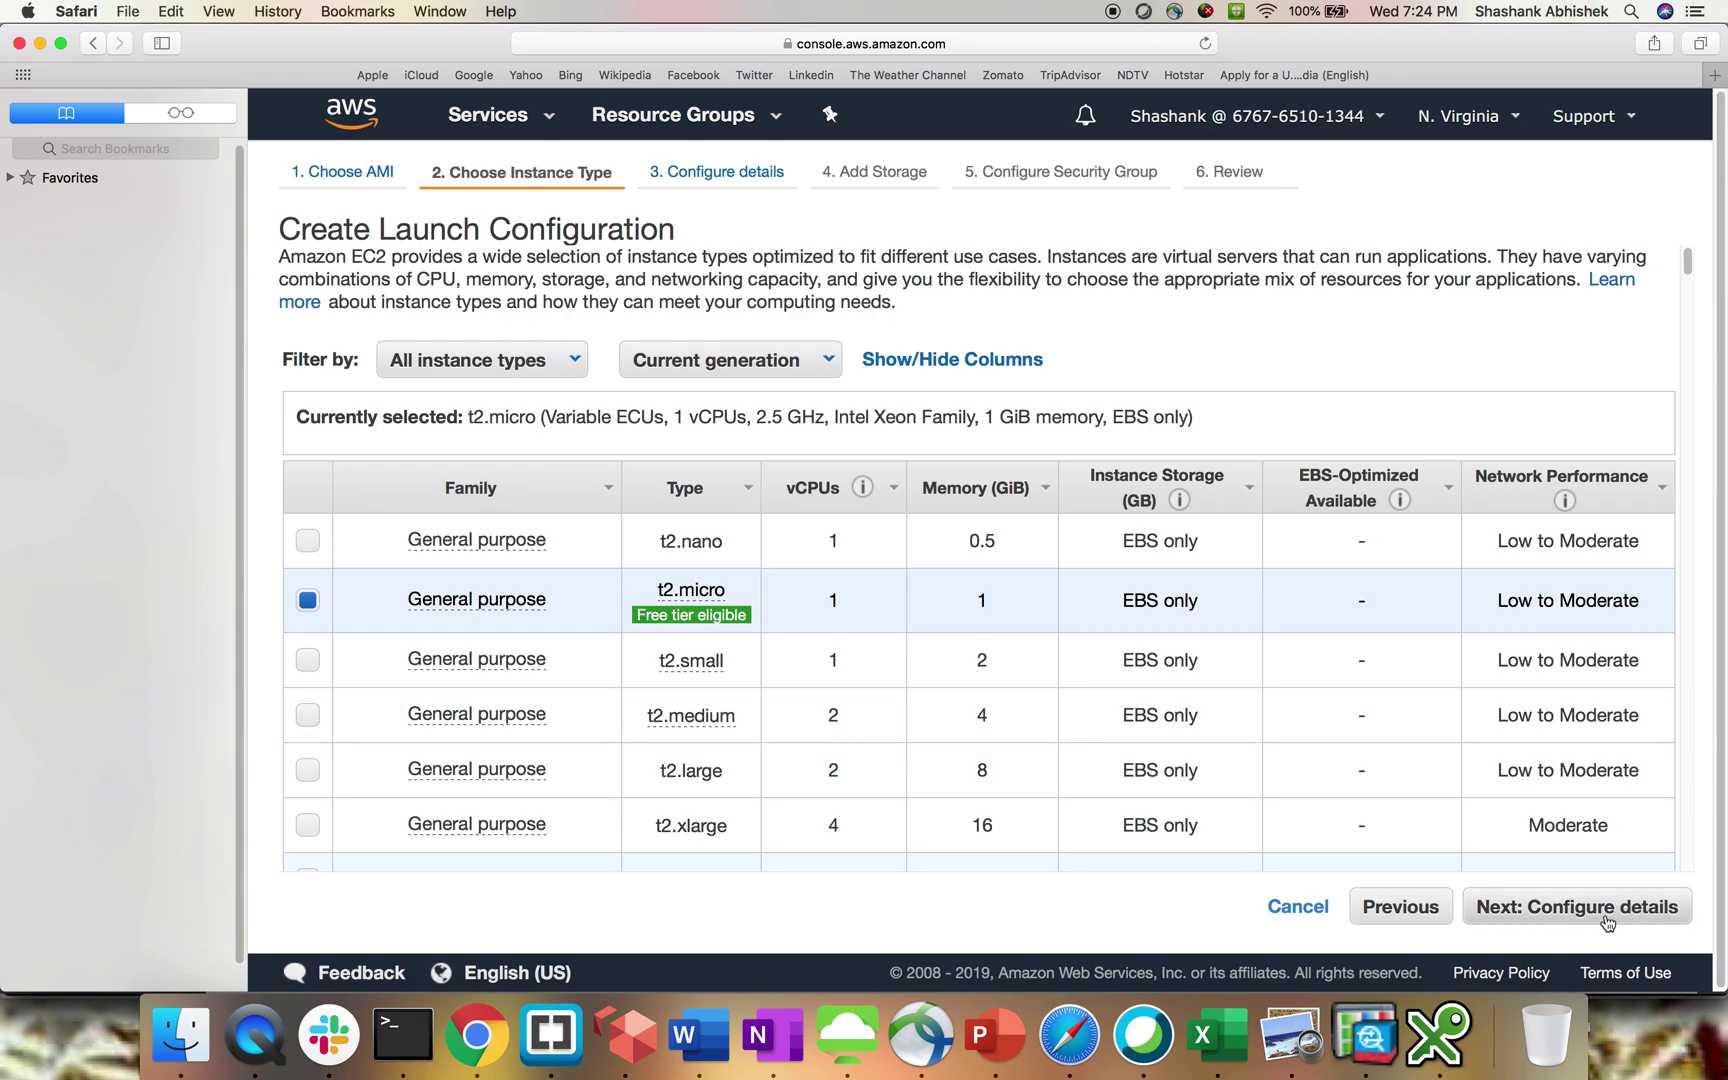
click(1606, 924)
Name it ASGconfig, keep default storage, select the existing RDP security group, and review
click(723, 271)
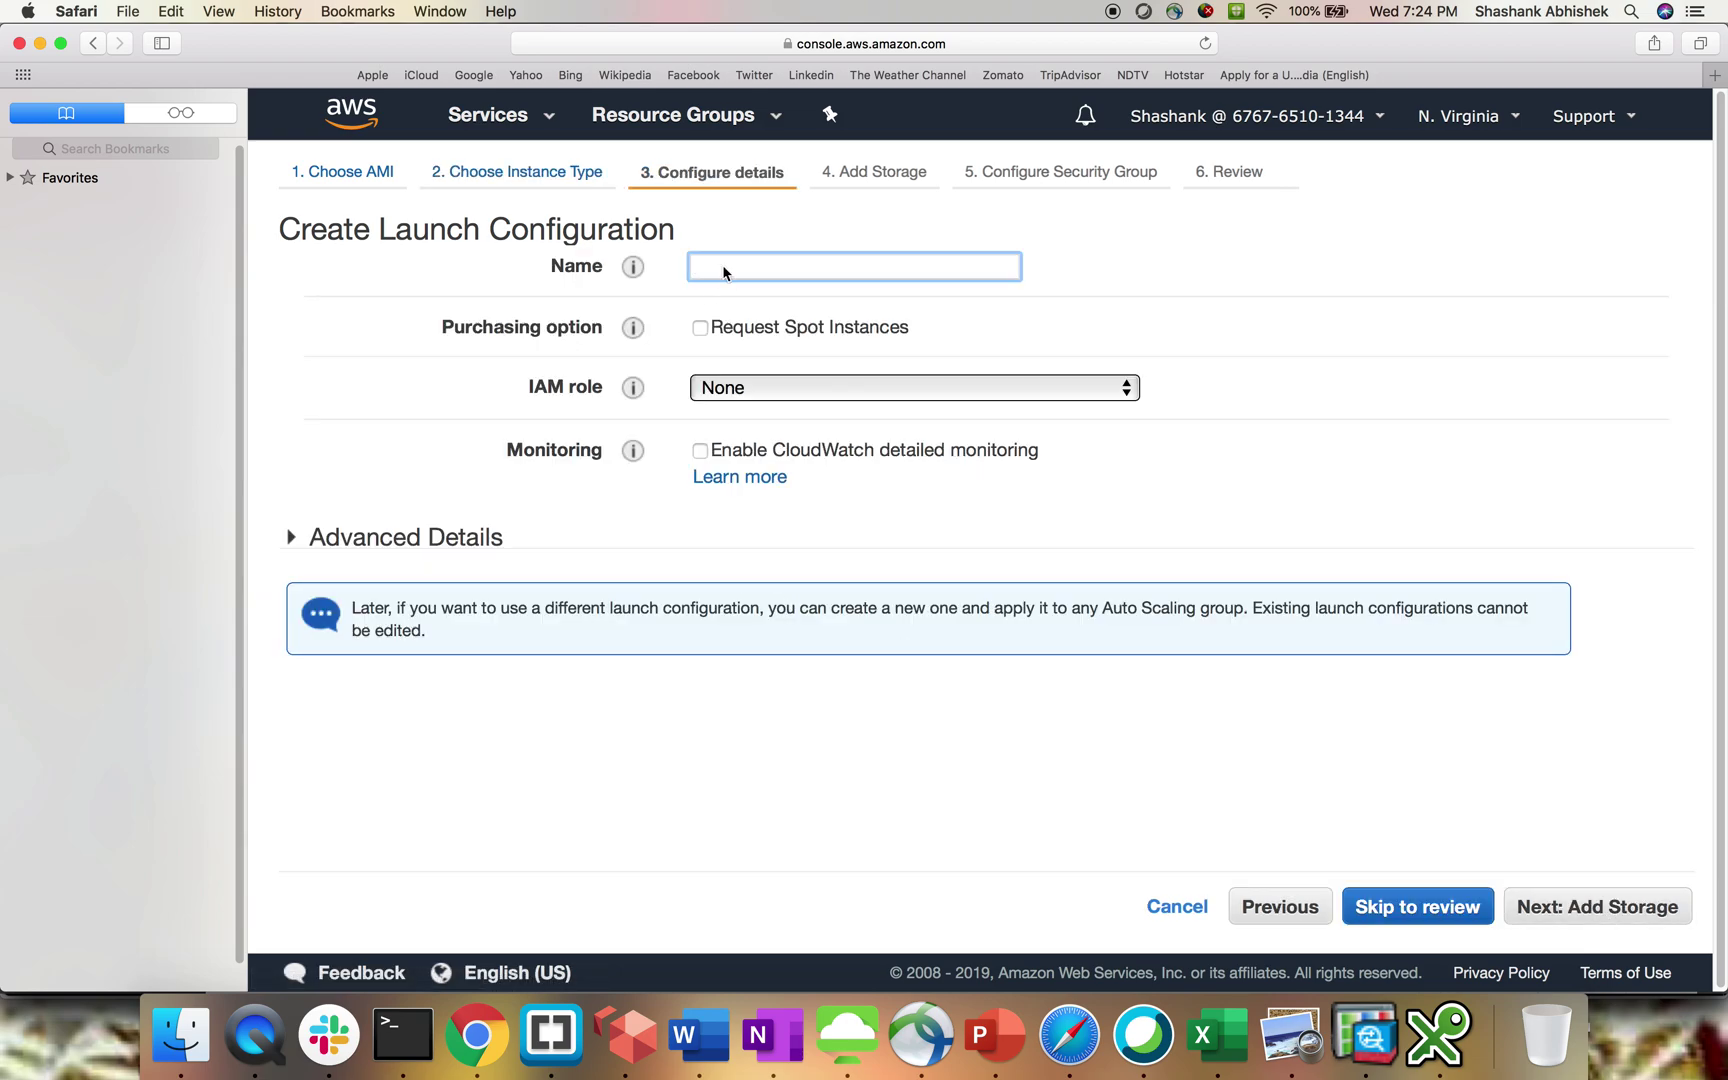
text(ASG)
text(con)
text(fig)
click(289, 543)
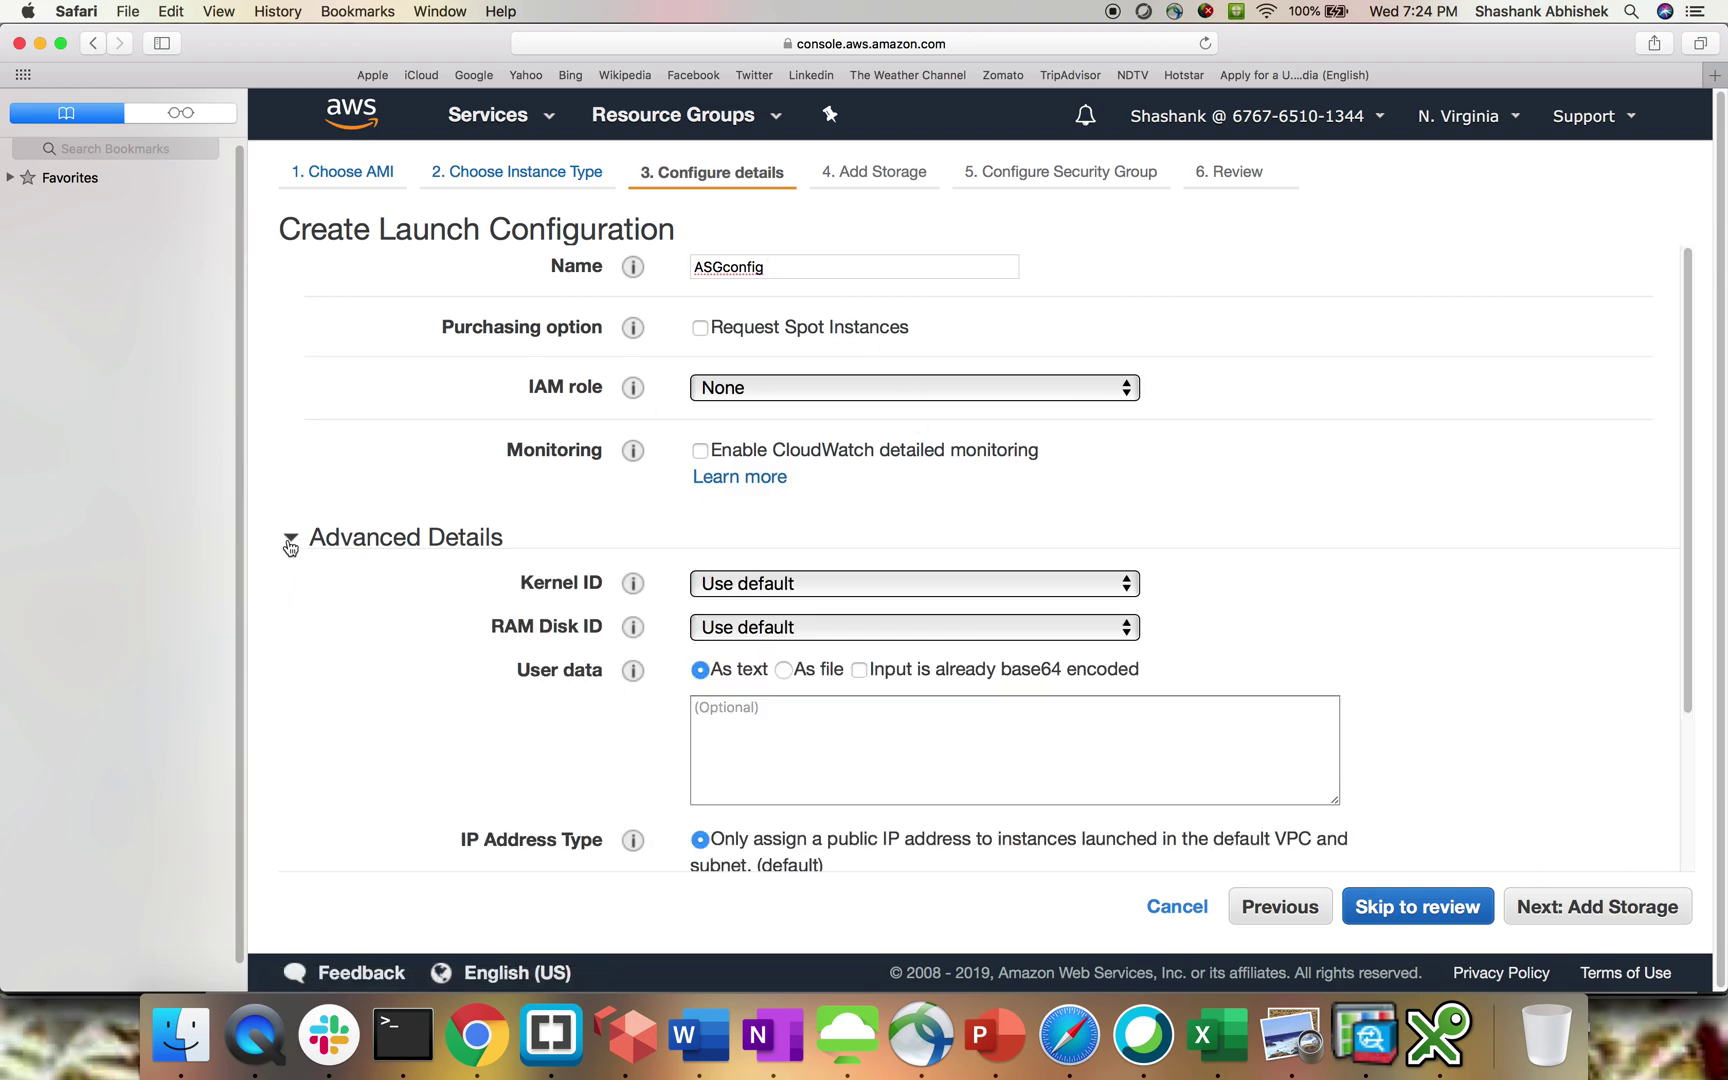
scroll(714, 757, down, 3)
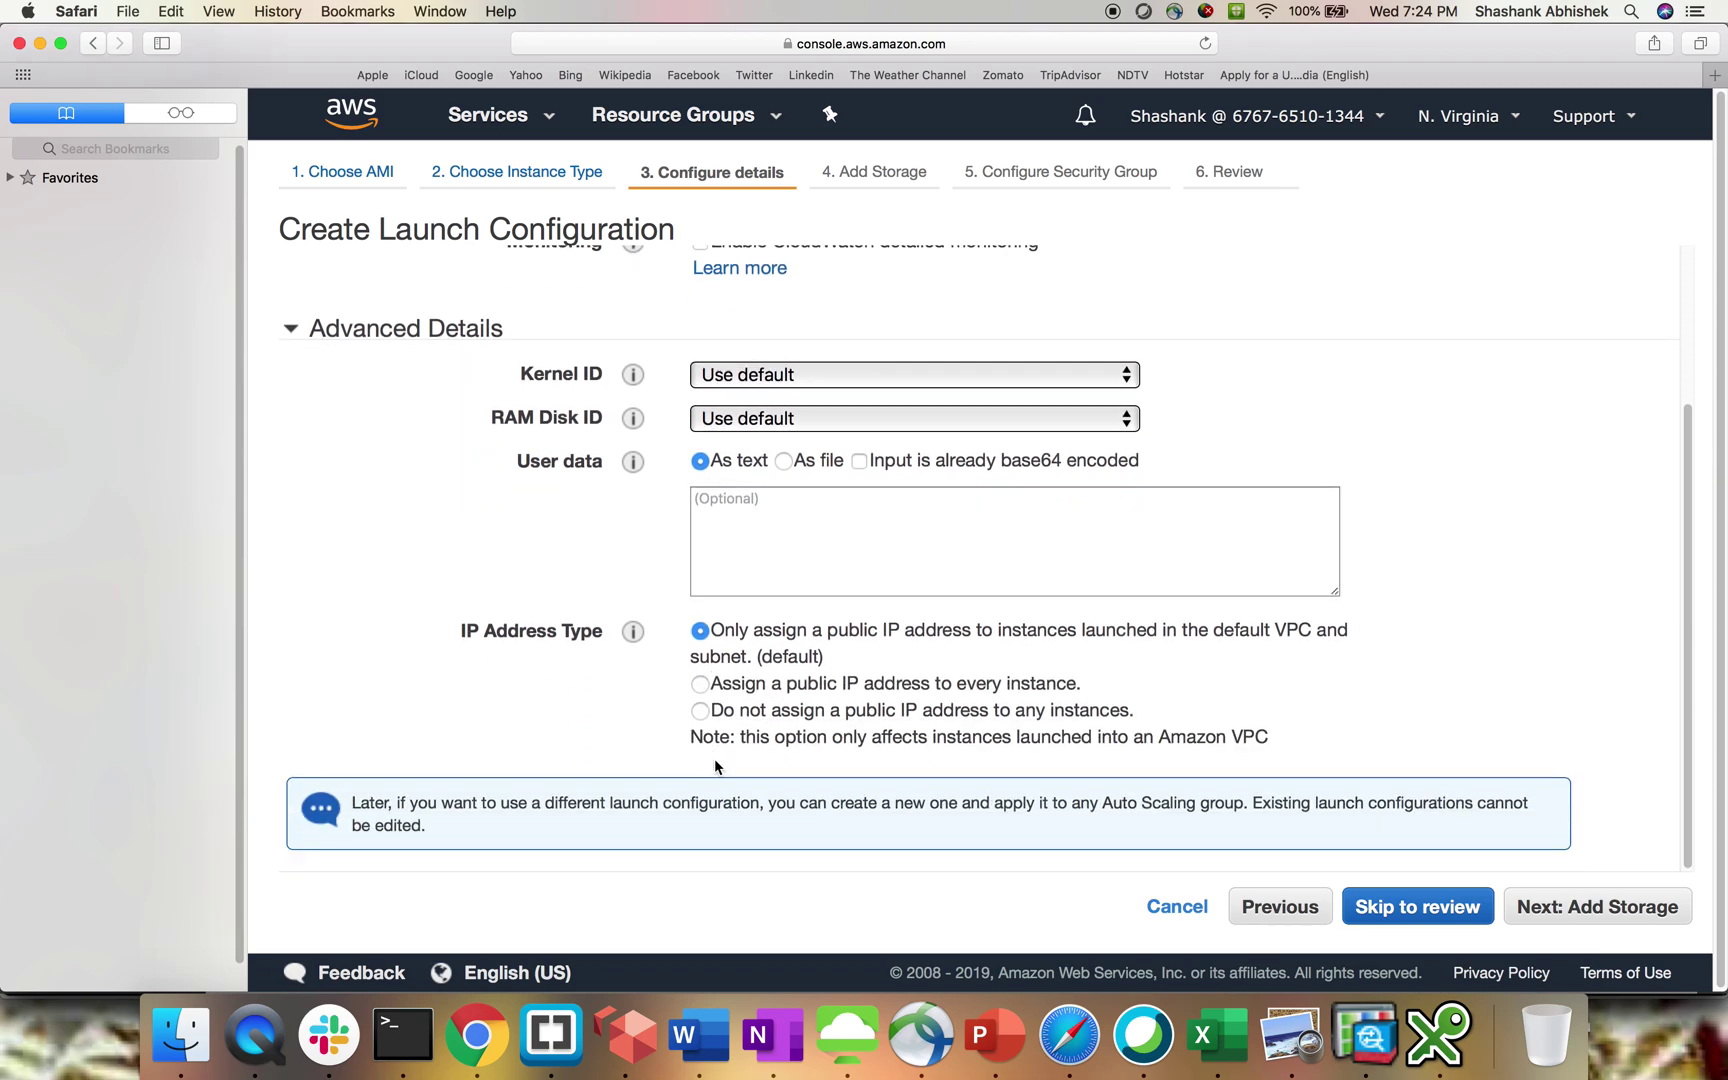
click(1561, 911)
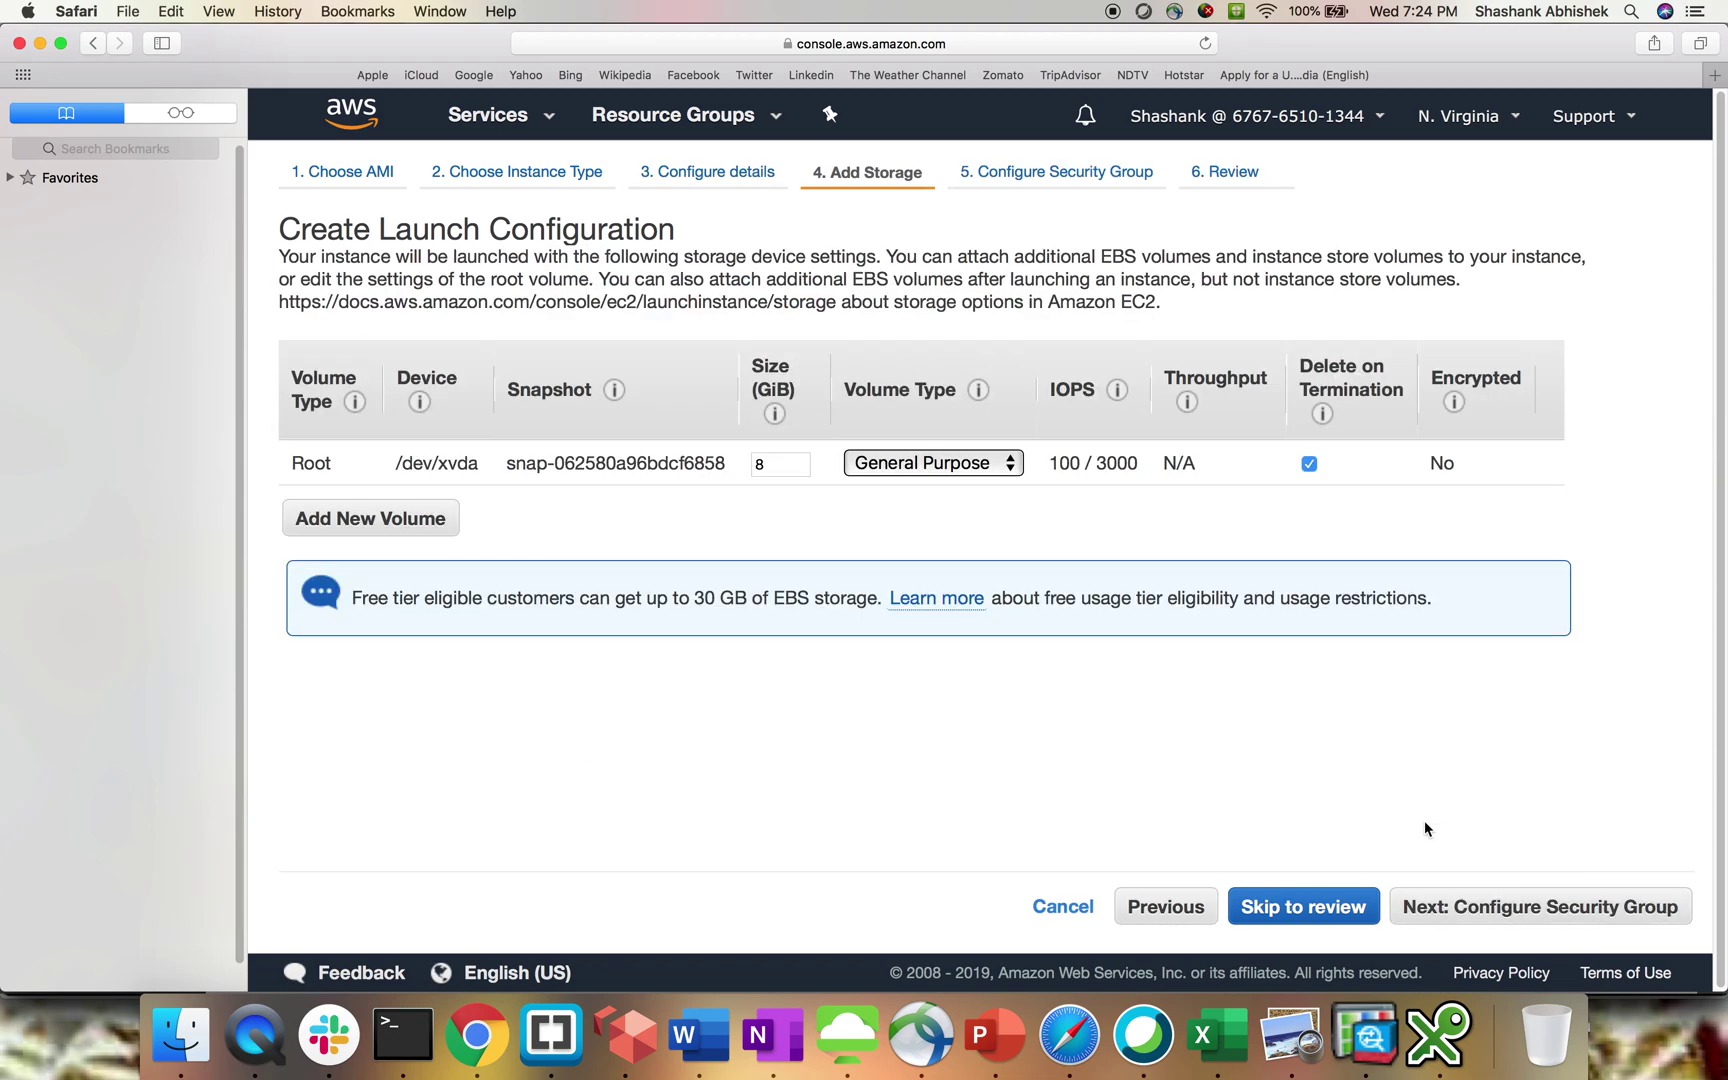
click(1586, 906)
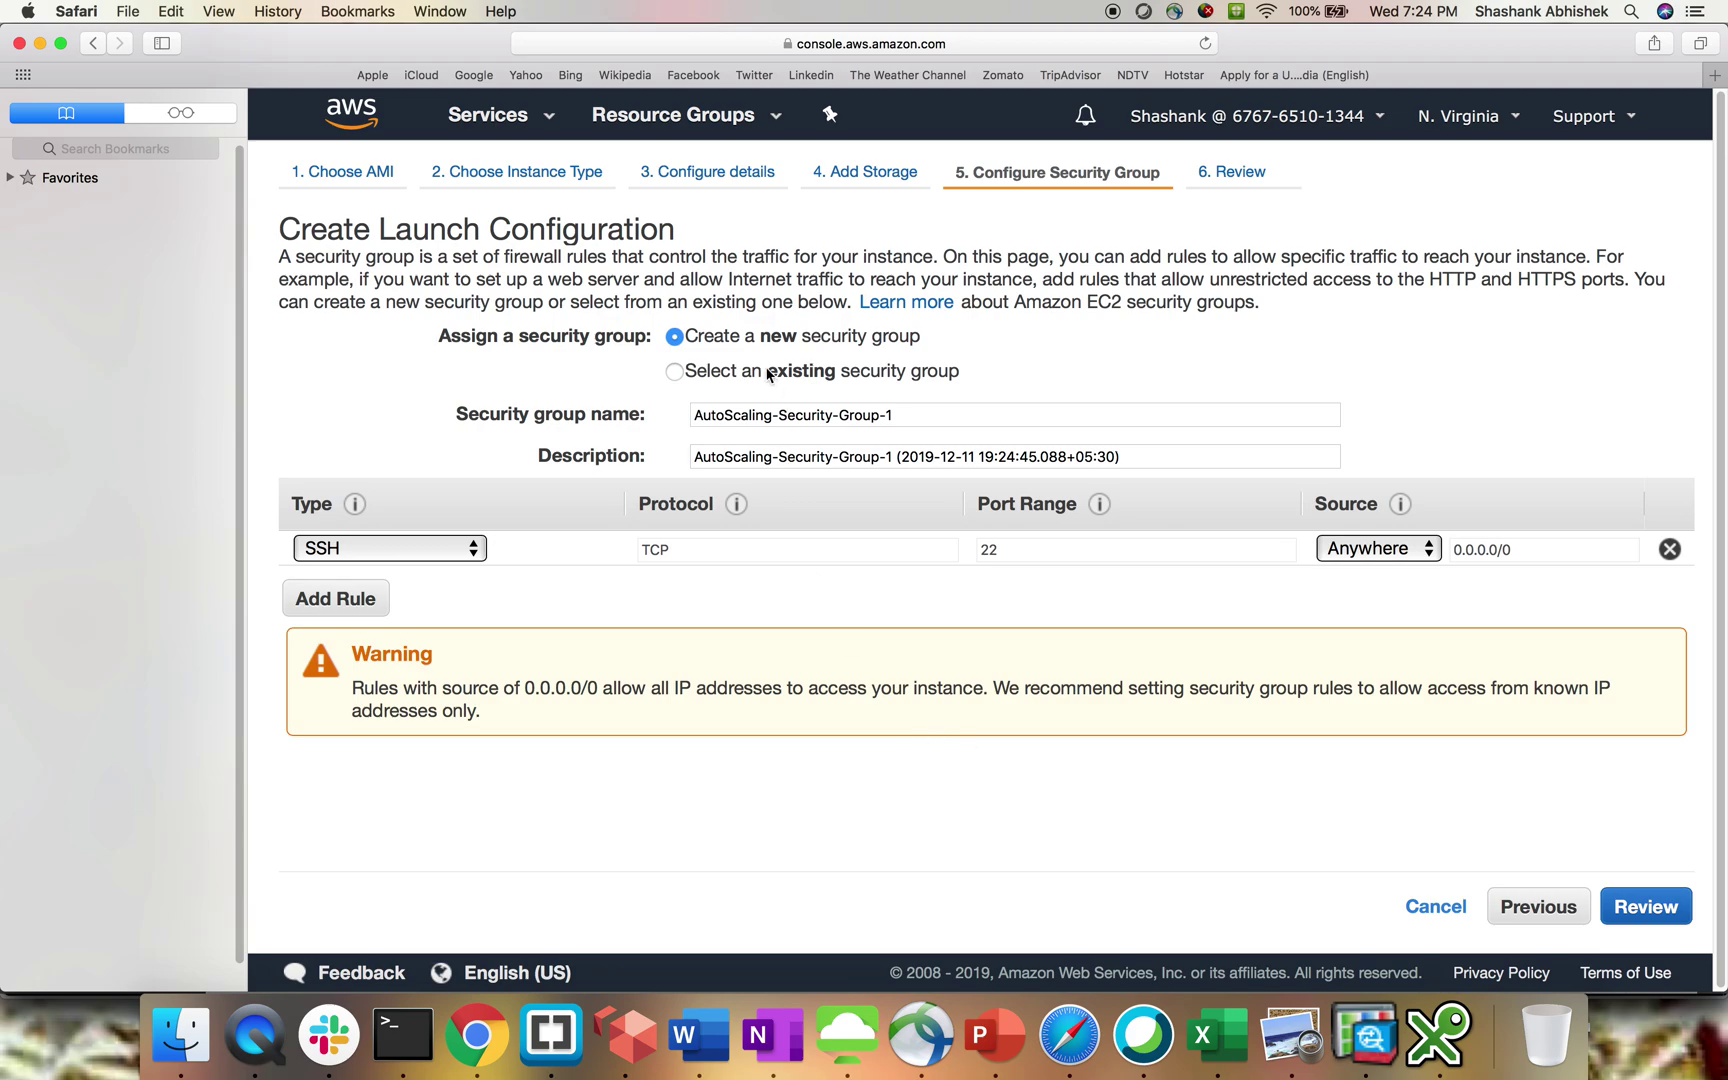
click(768, 374)
click(888, 578)
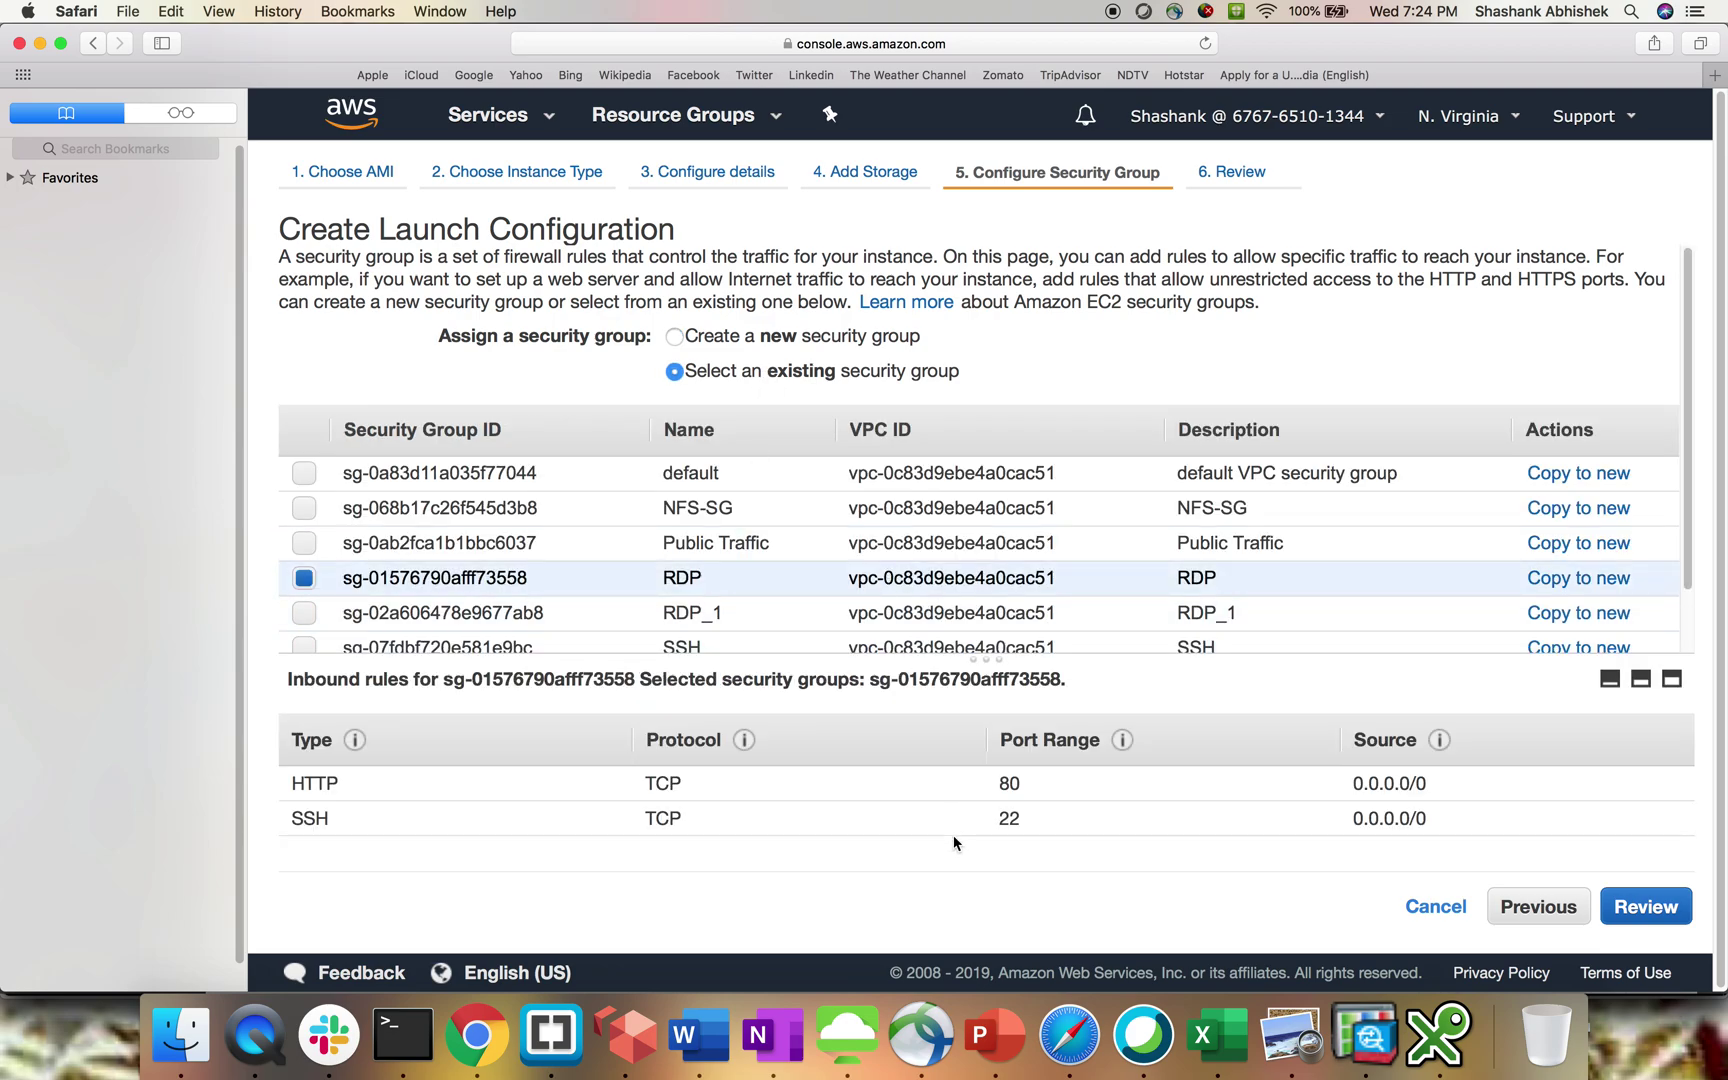
click(1652, 916)
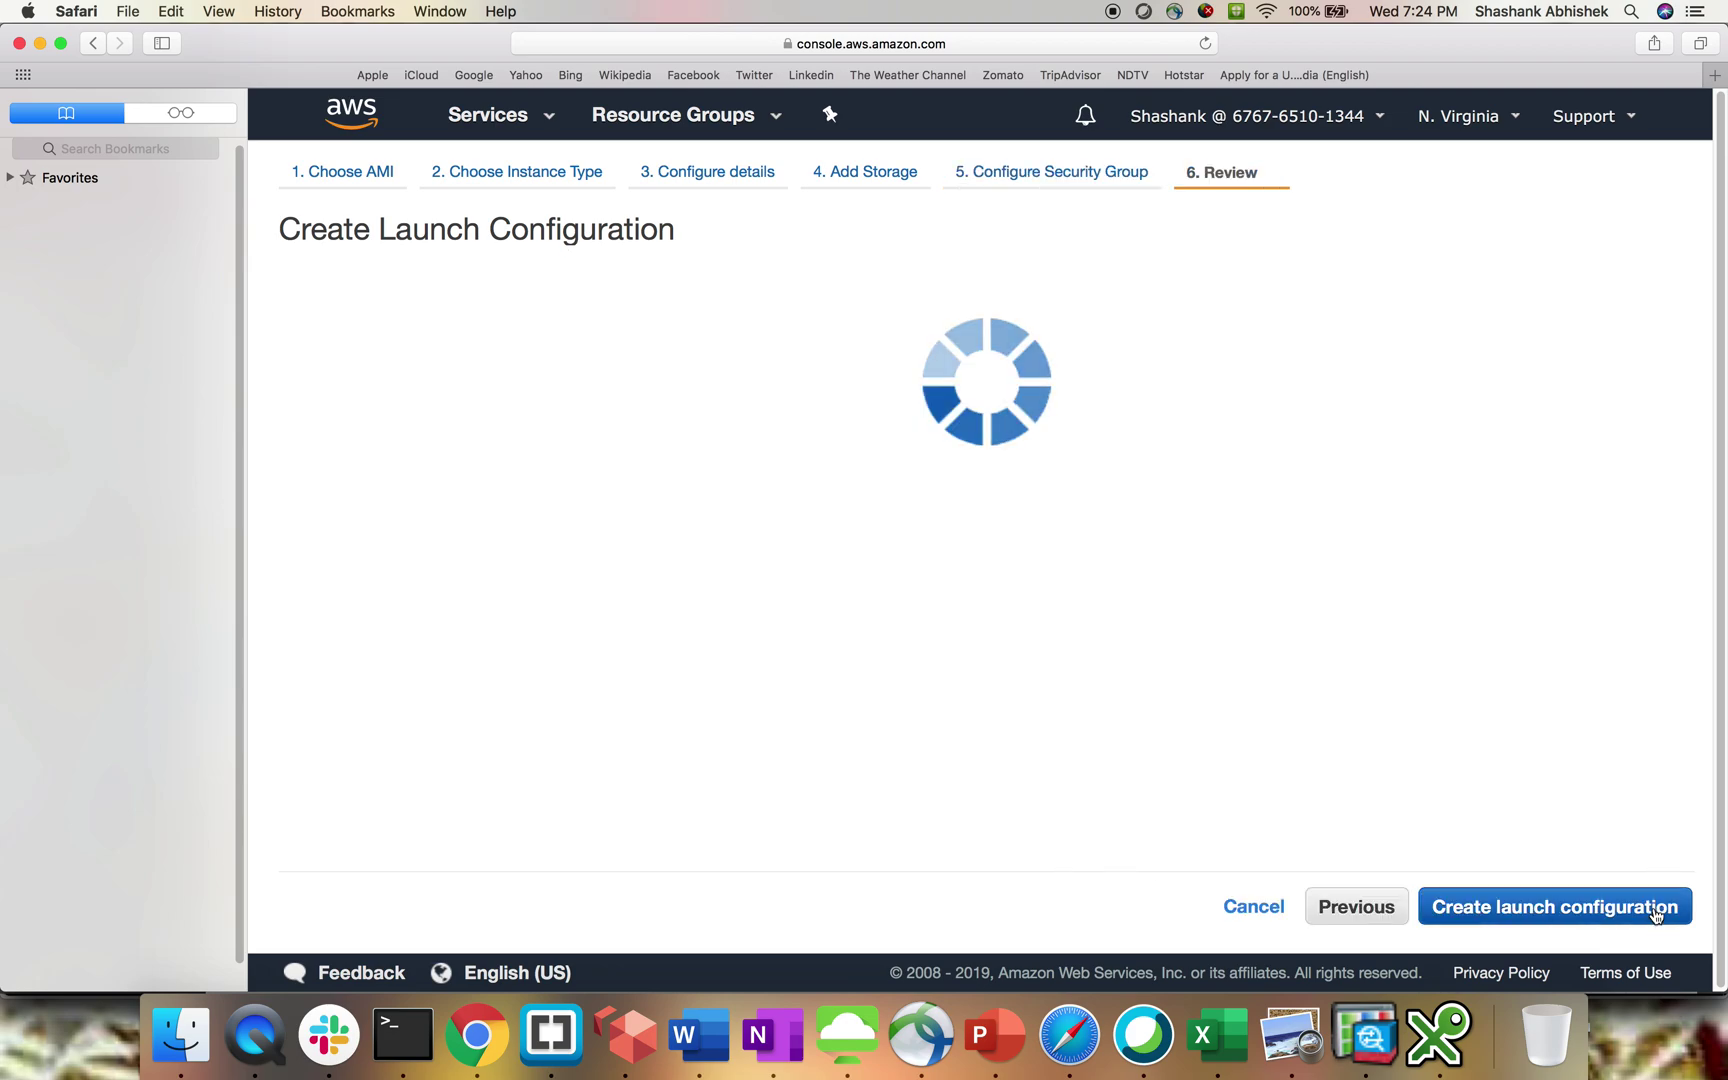
Choose the windows key pair, acknowledge the key file, and create the ASGconfig launch configuration
click(1512, 907)
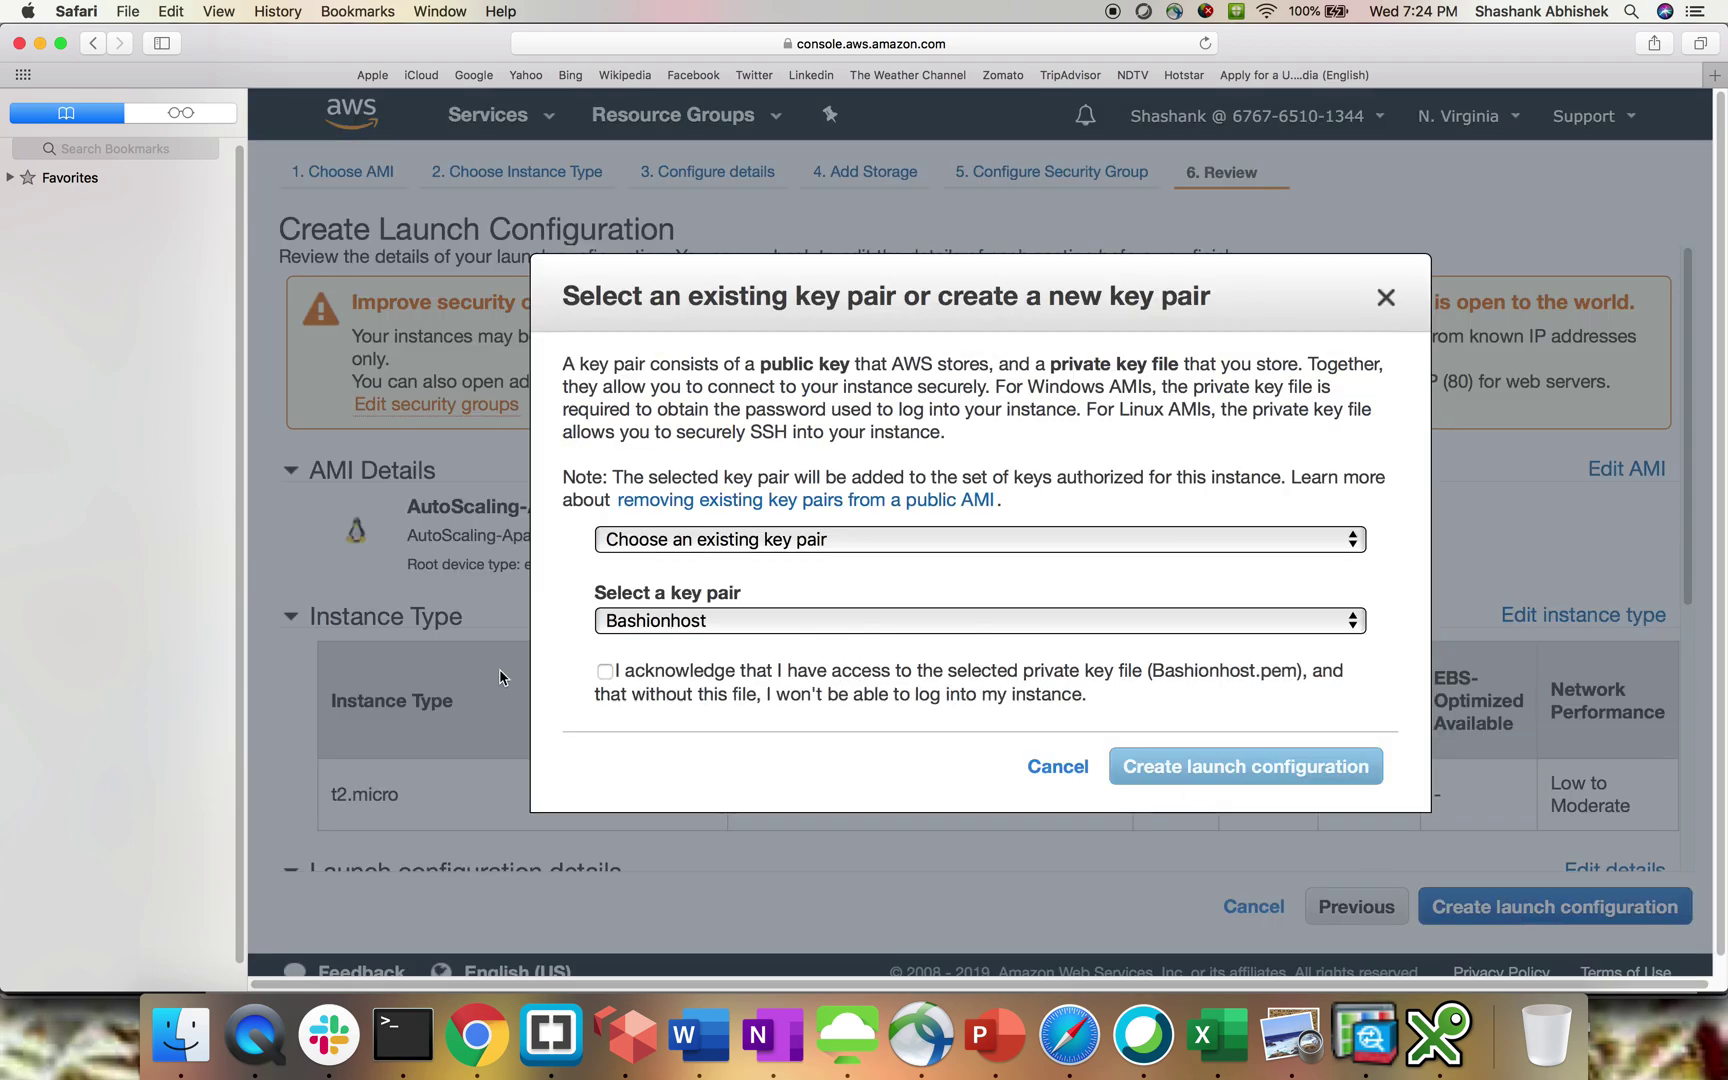
click(661, 624)
click(661, 672)
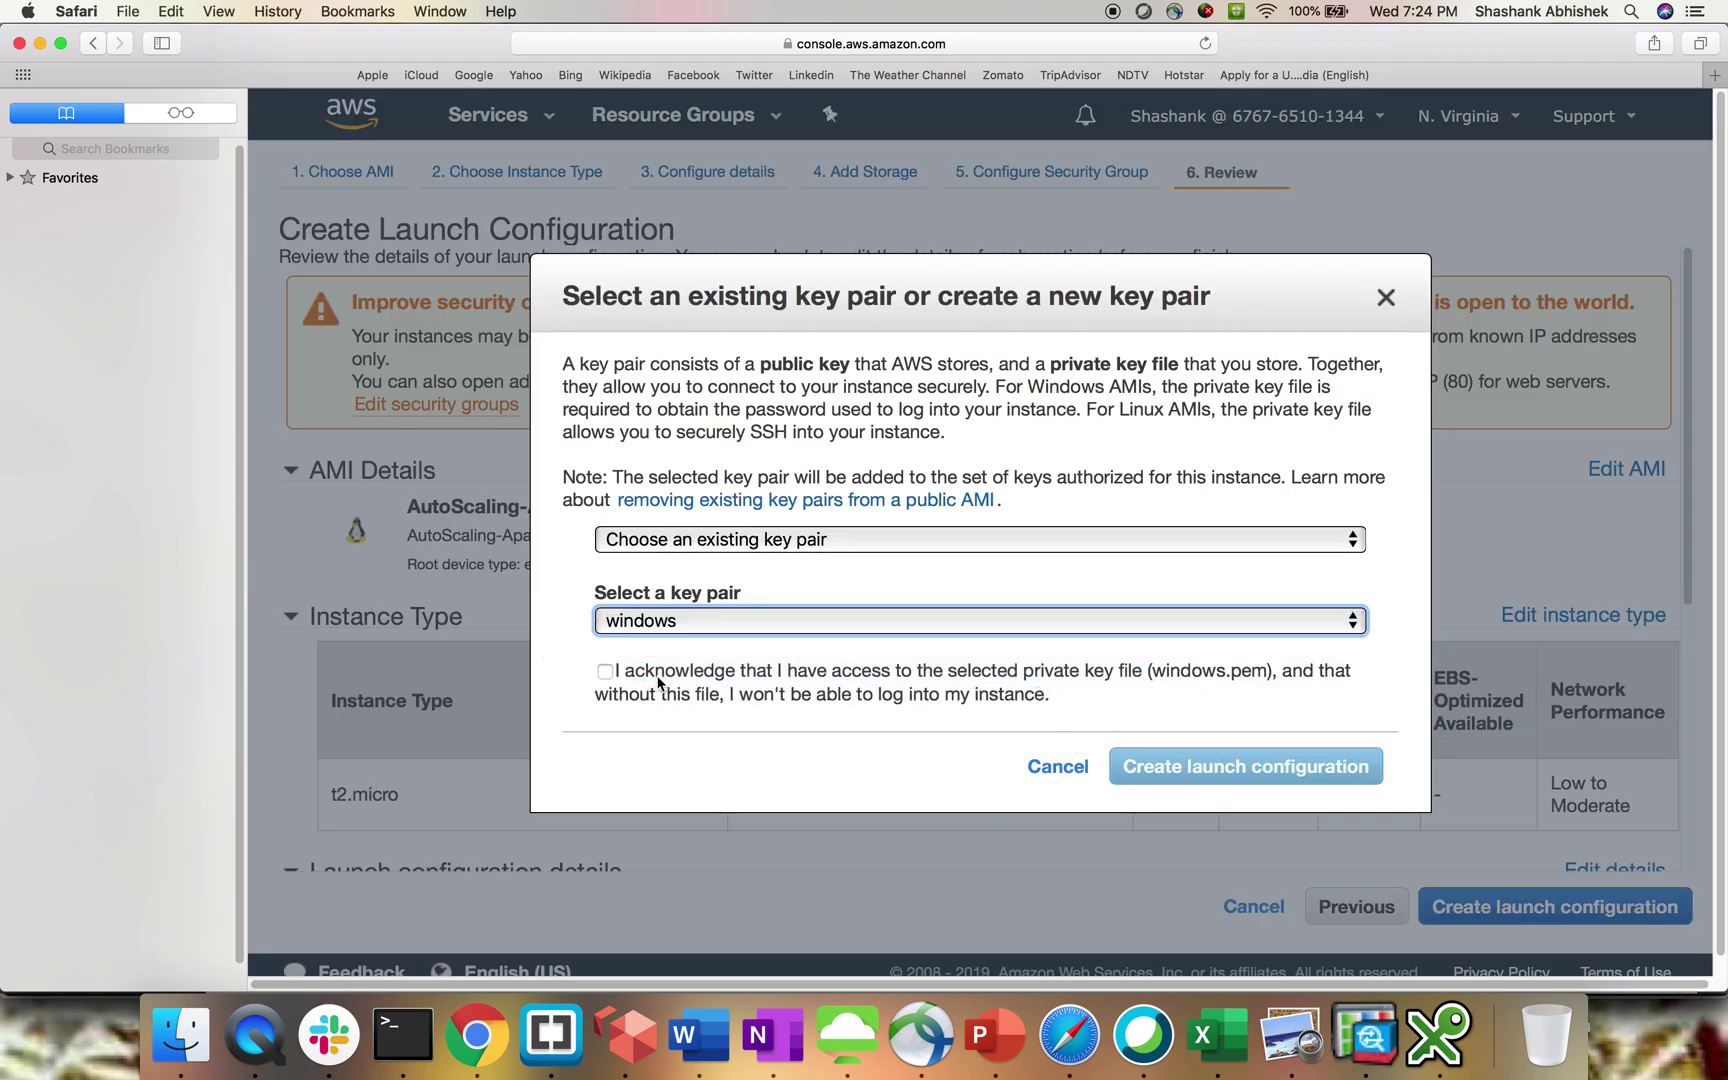
click(605, 671)
click(1279, 783)
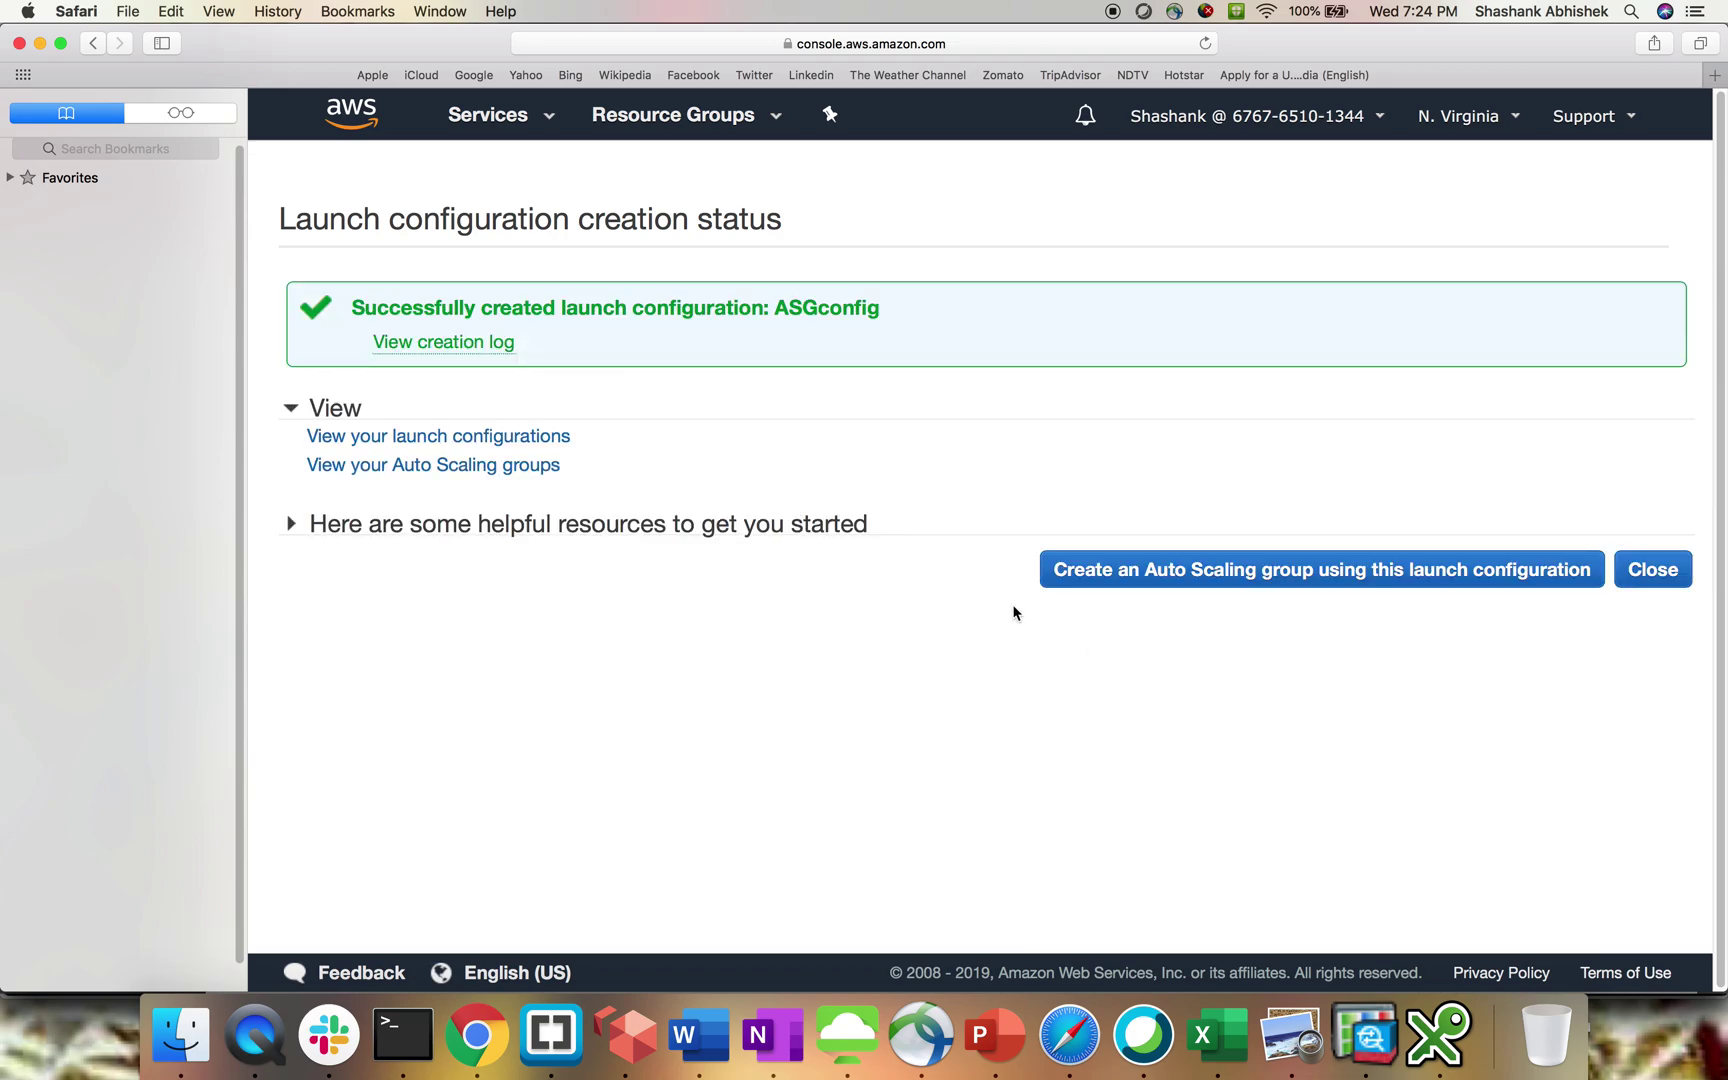
drag(781, 310, 888, 309)
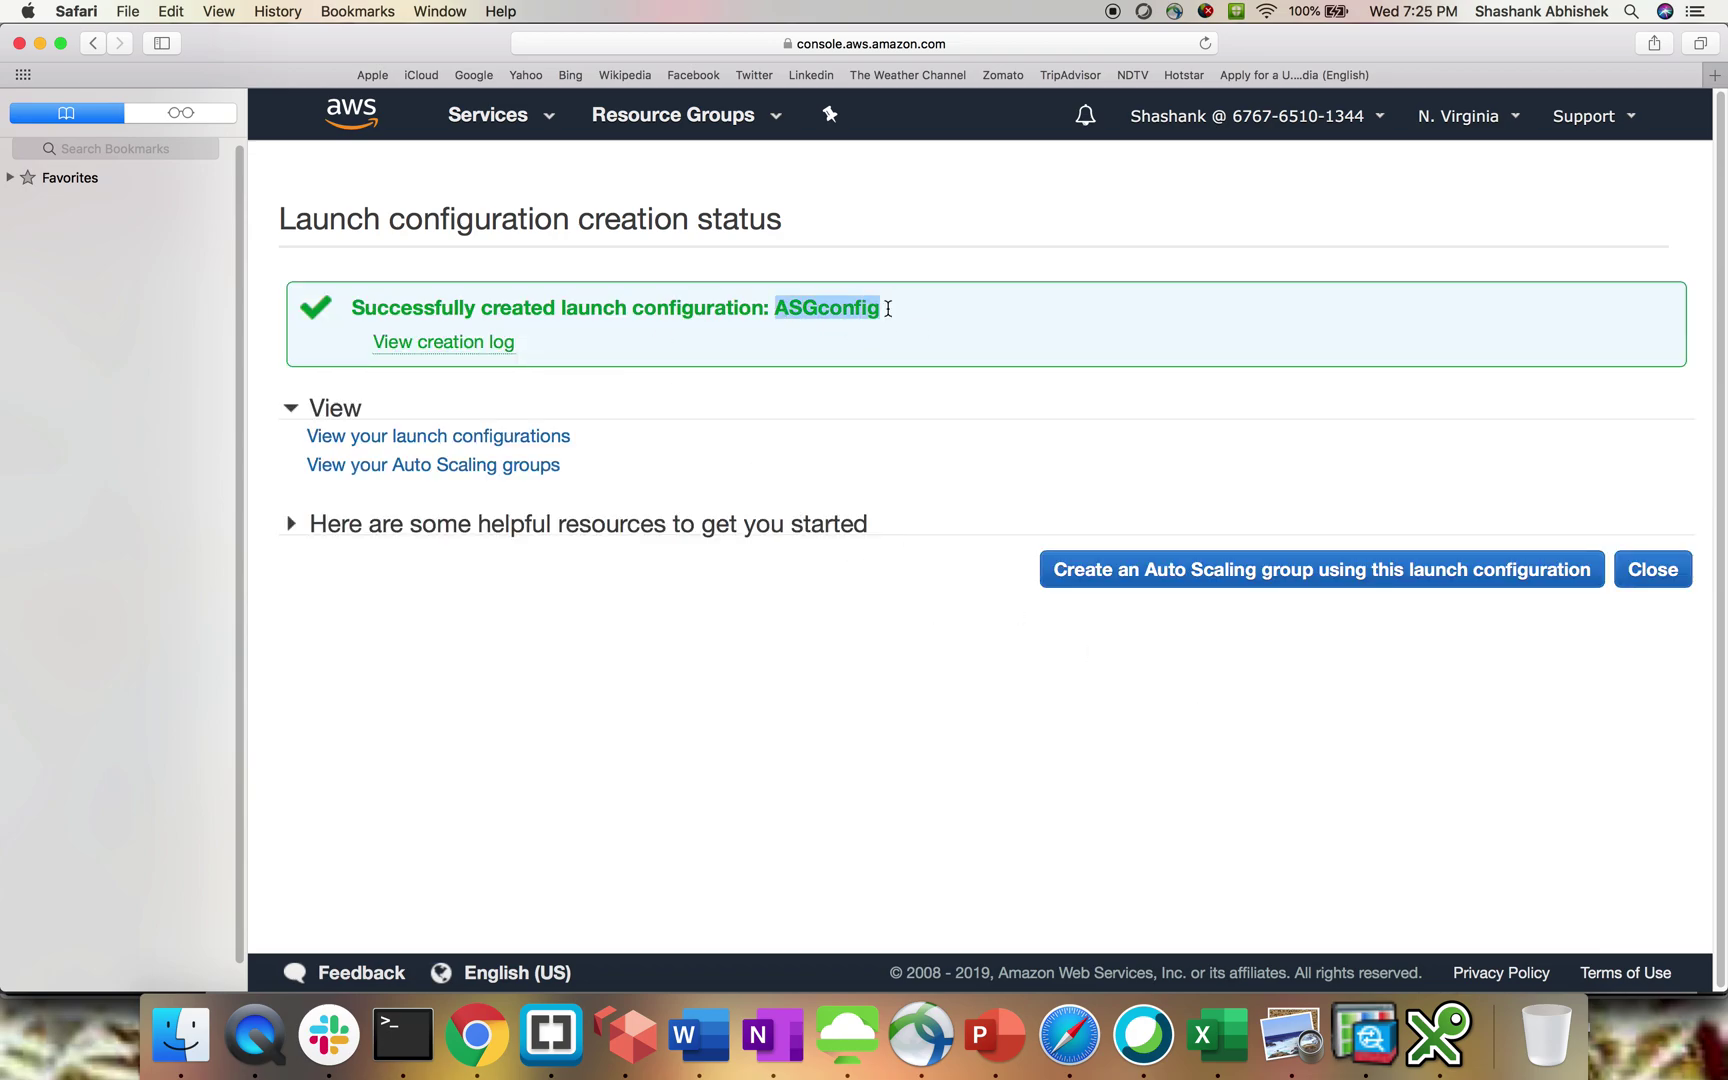
click(865, 695)
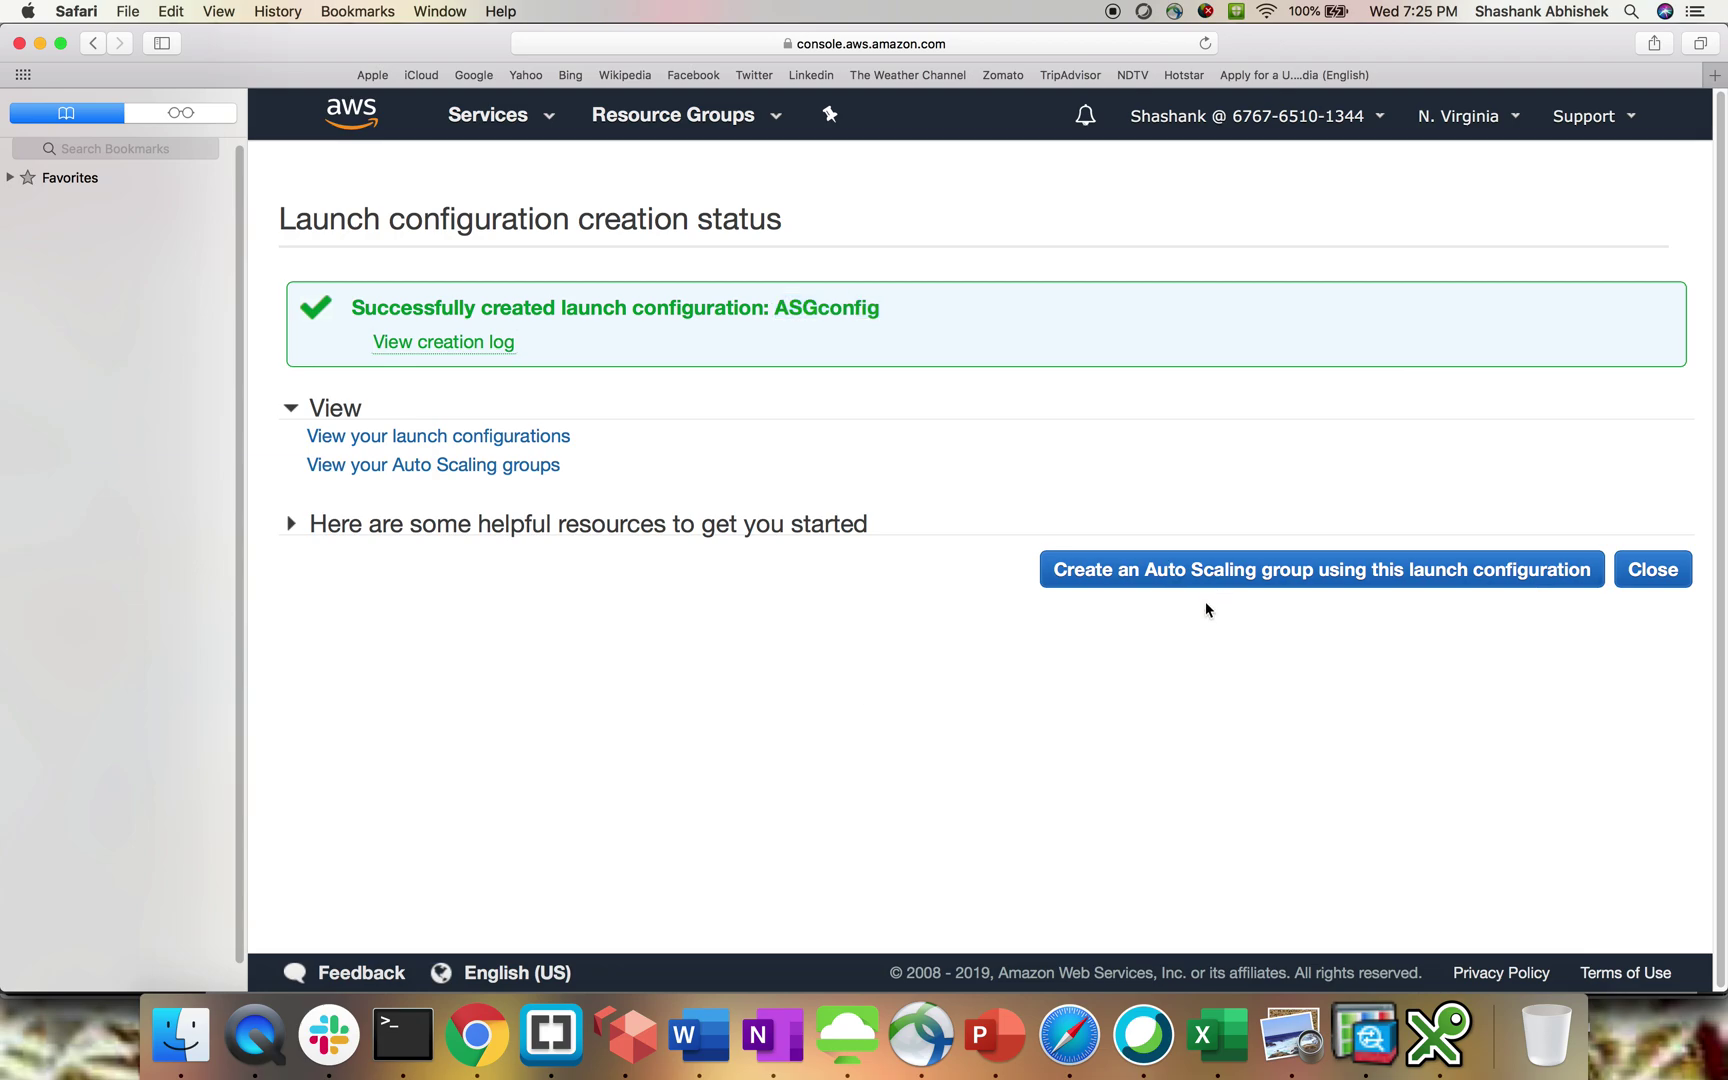
Start an Auto Scaling group named ASGConfig that starts with 2 instances
click(1273, 573)
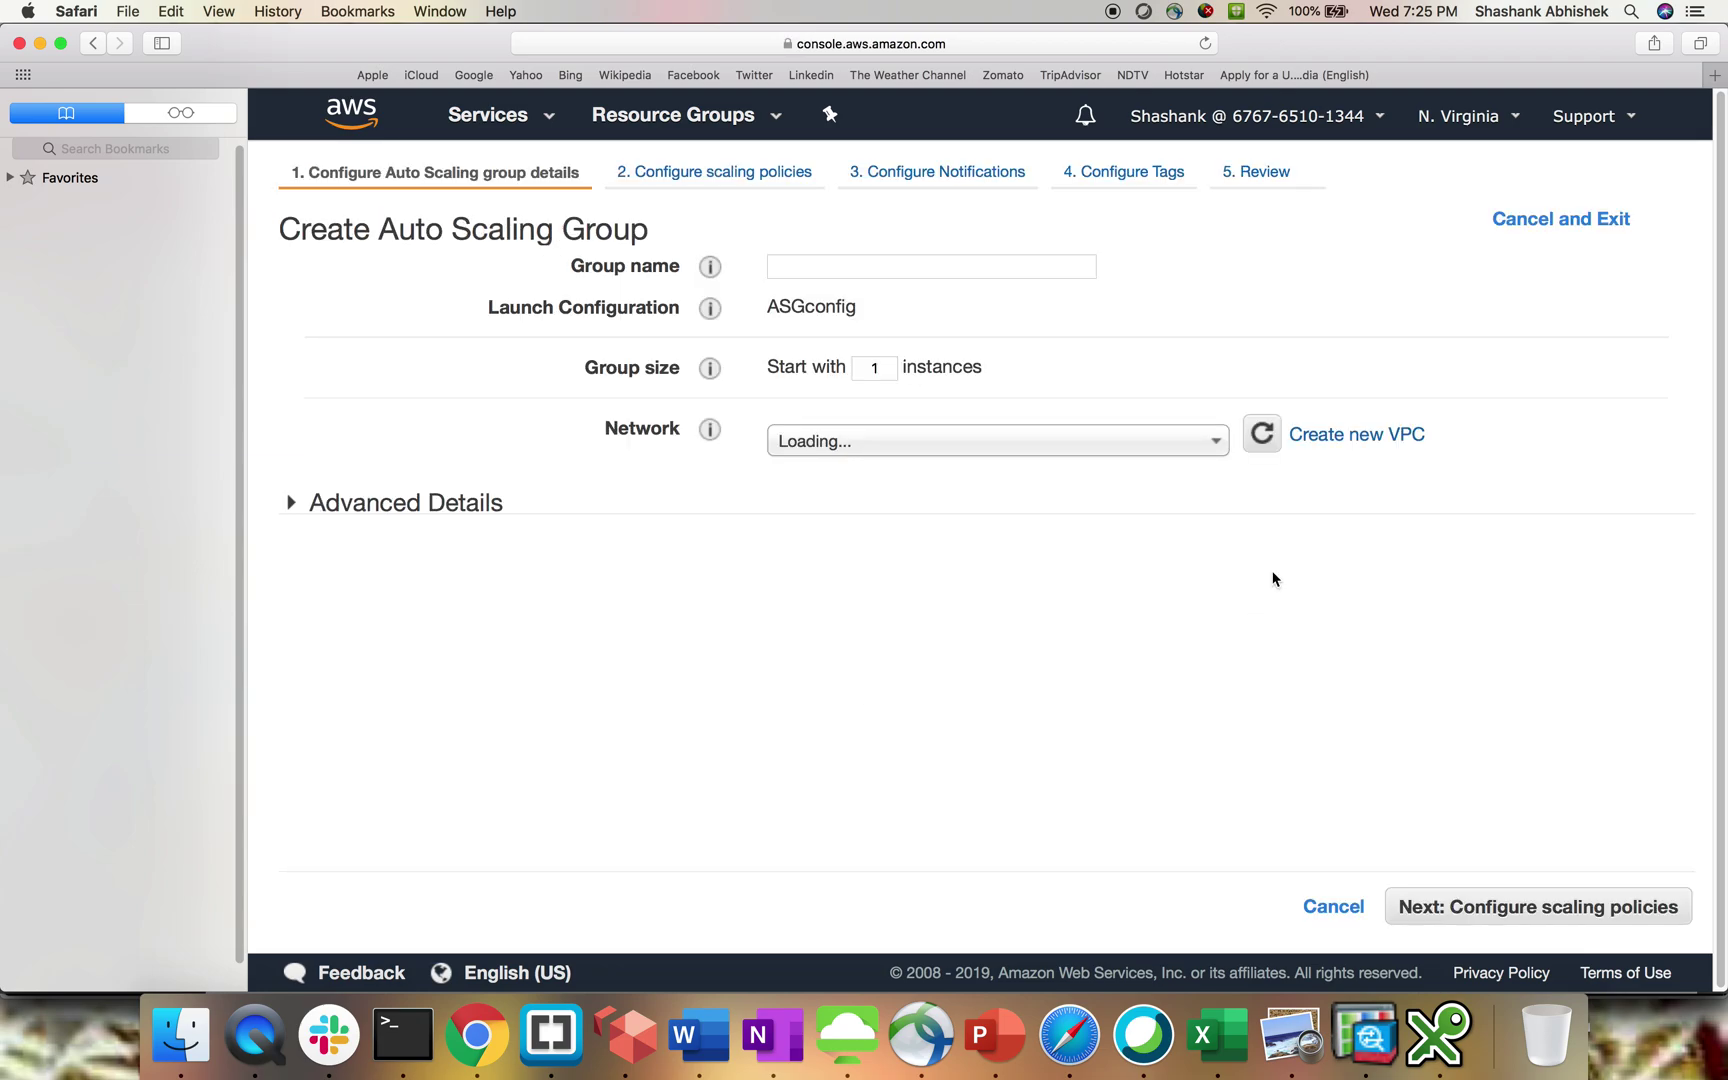
click(842, 271)
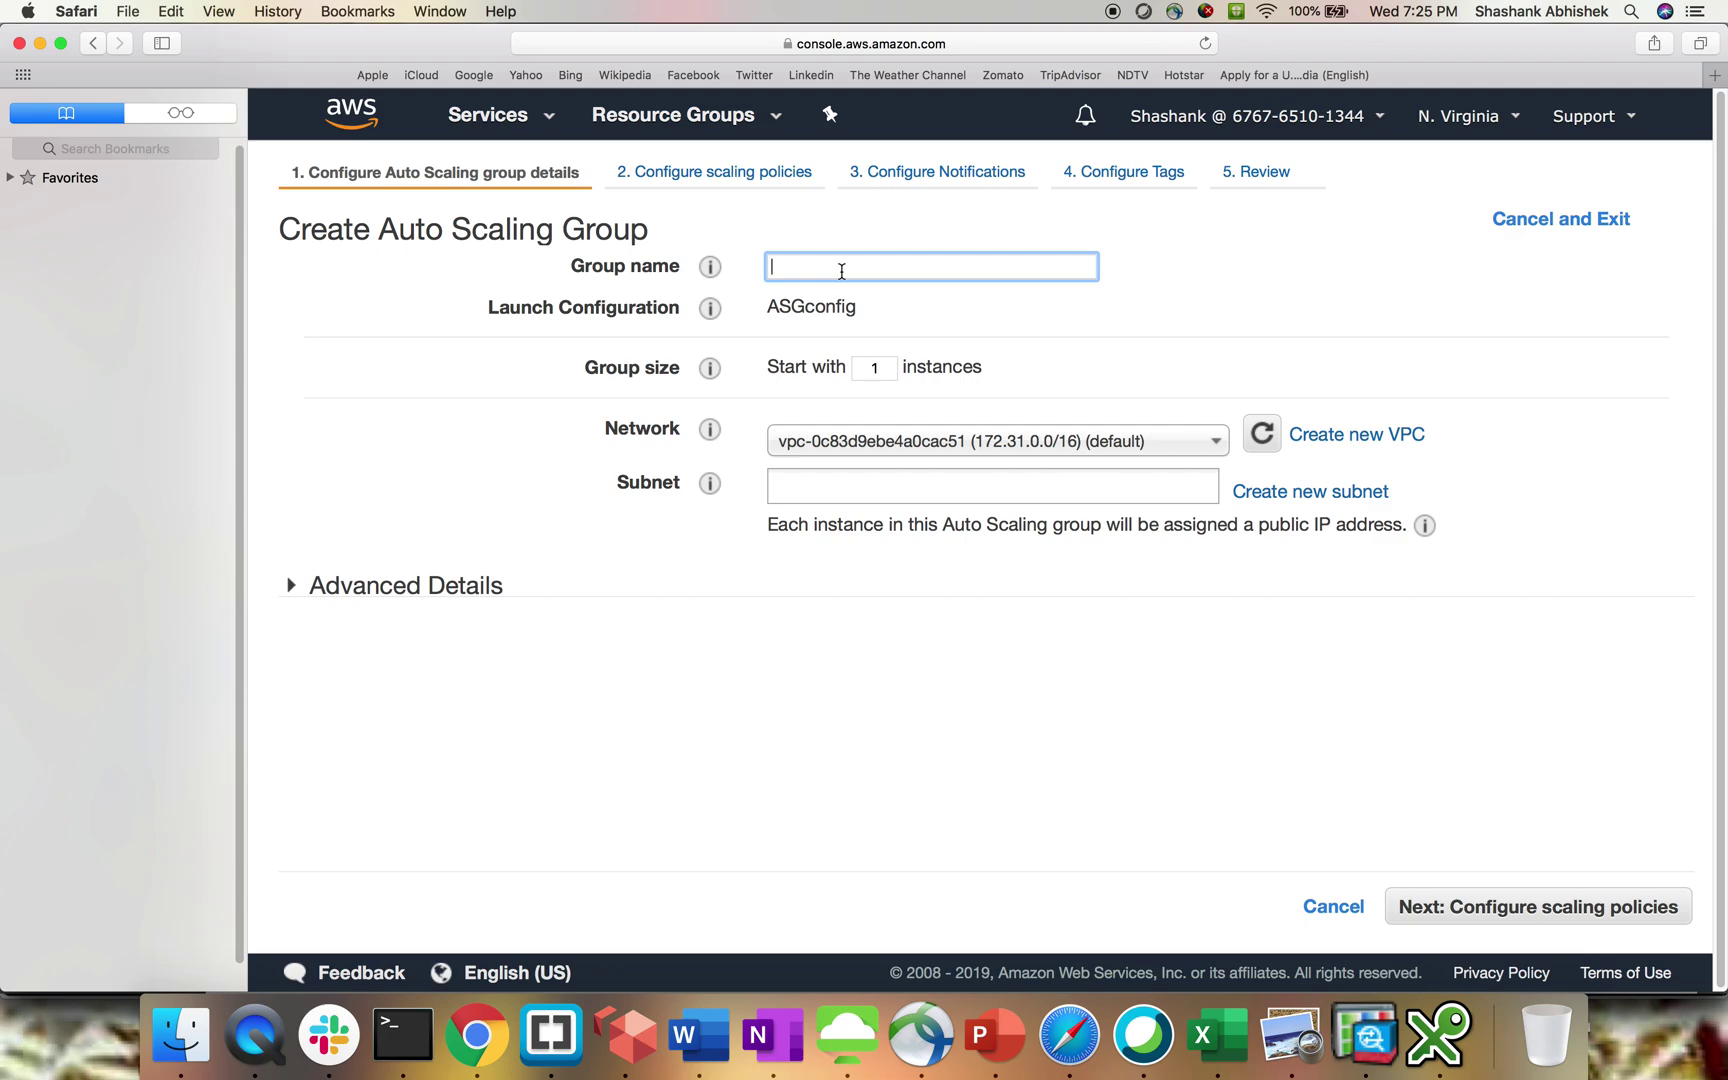
text(A)
text(SGCo)
text(nfig)
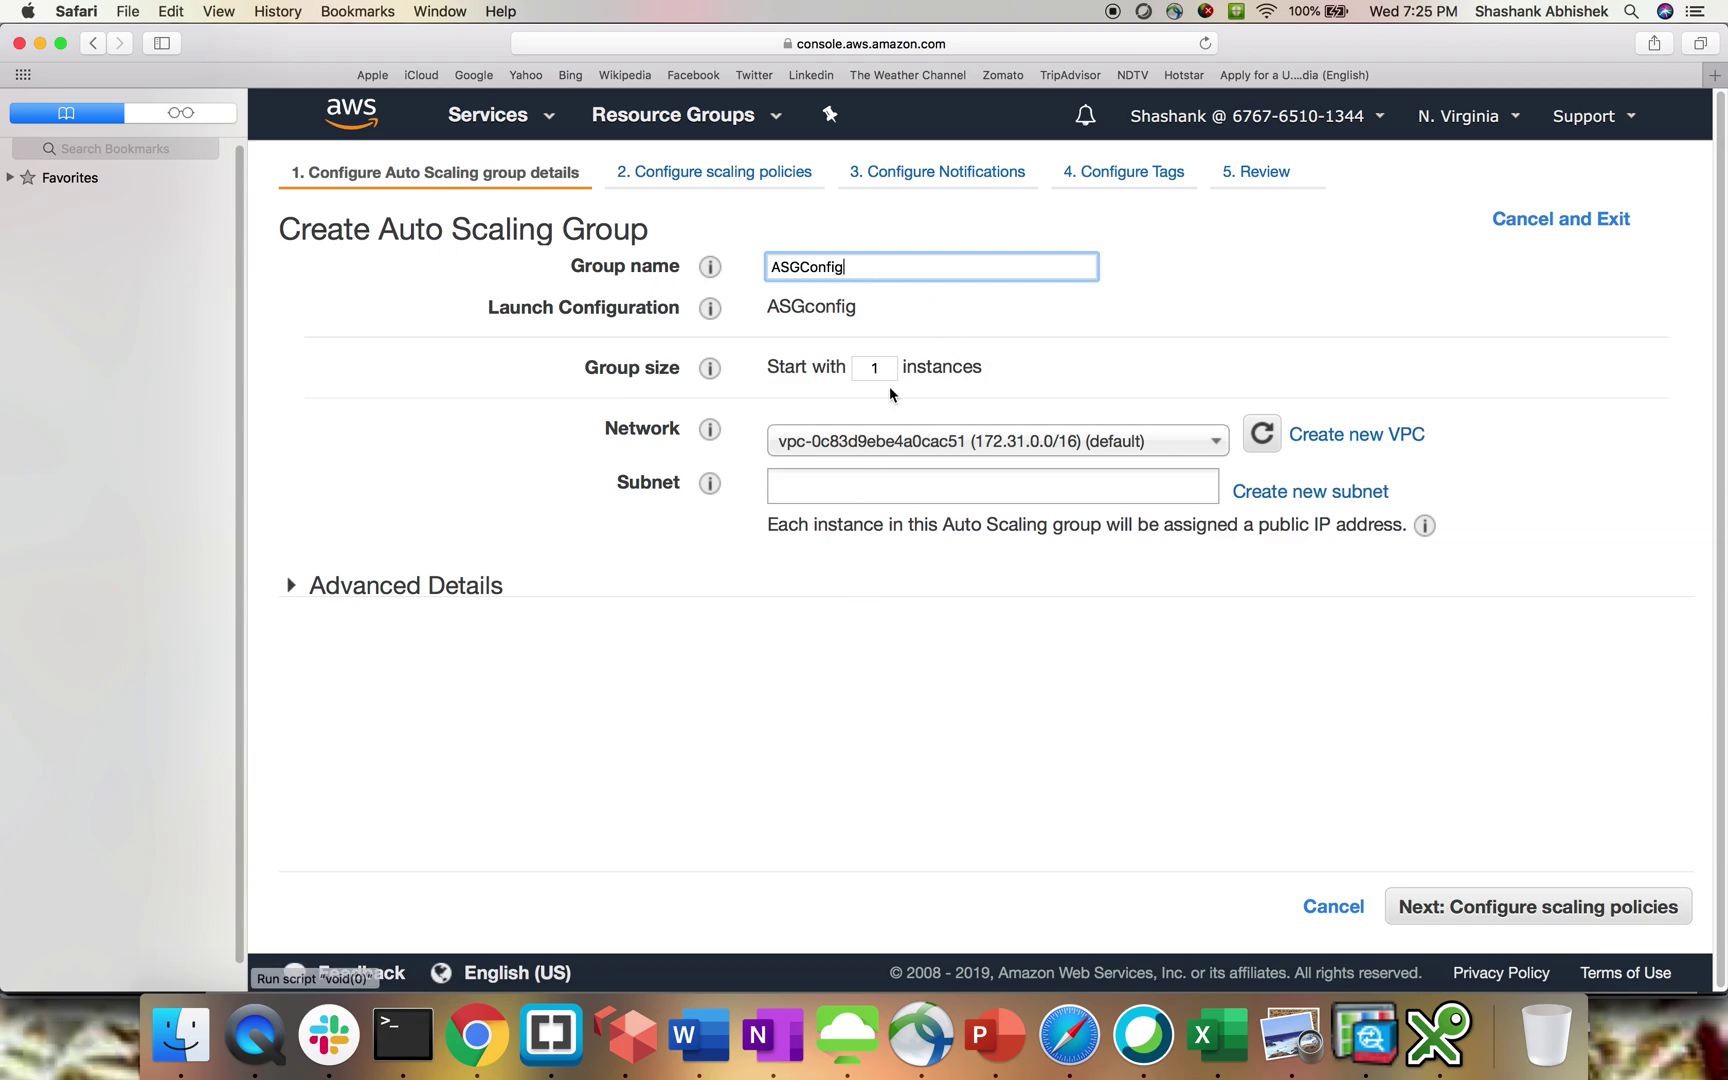
double_click(862, 367)
text(2)
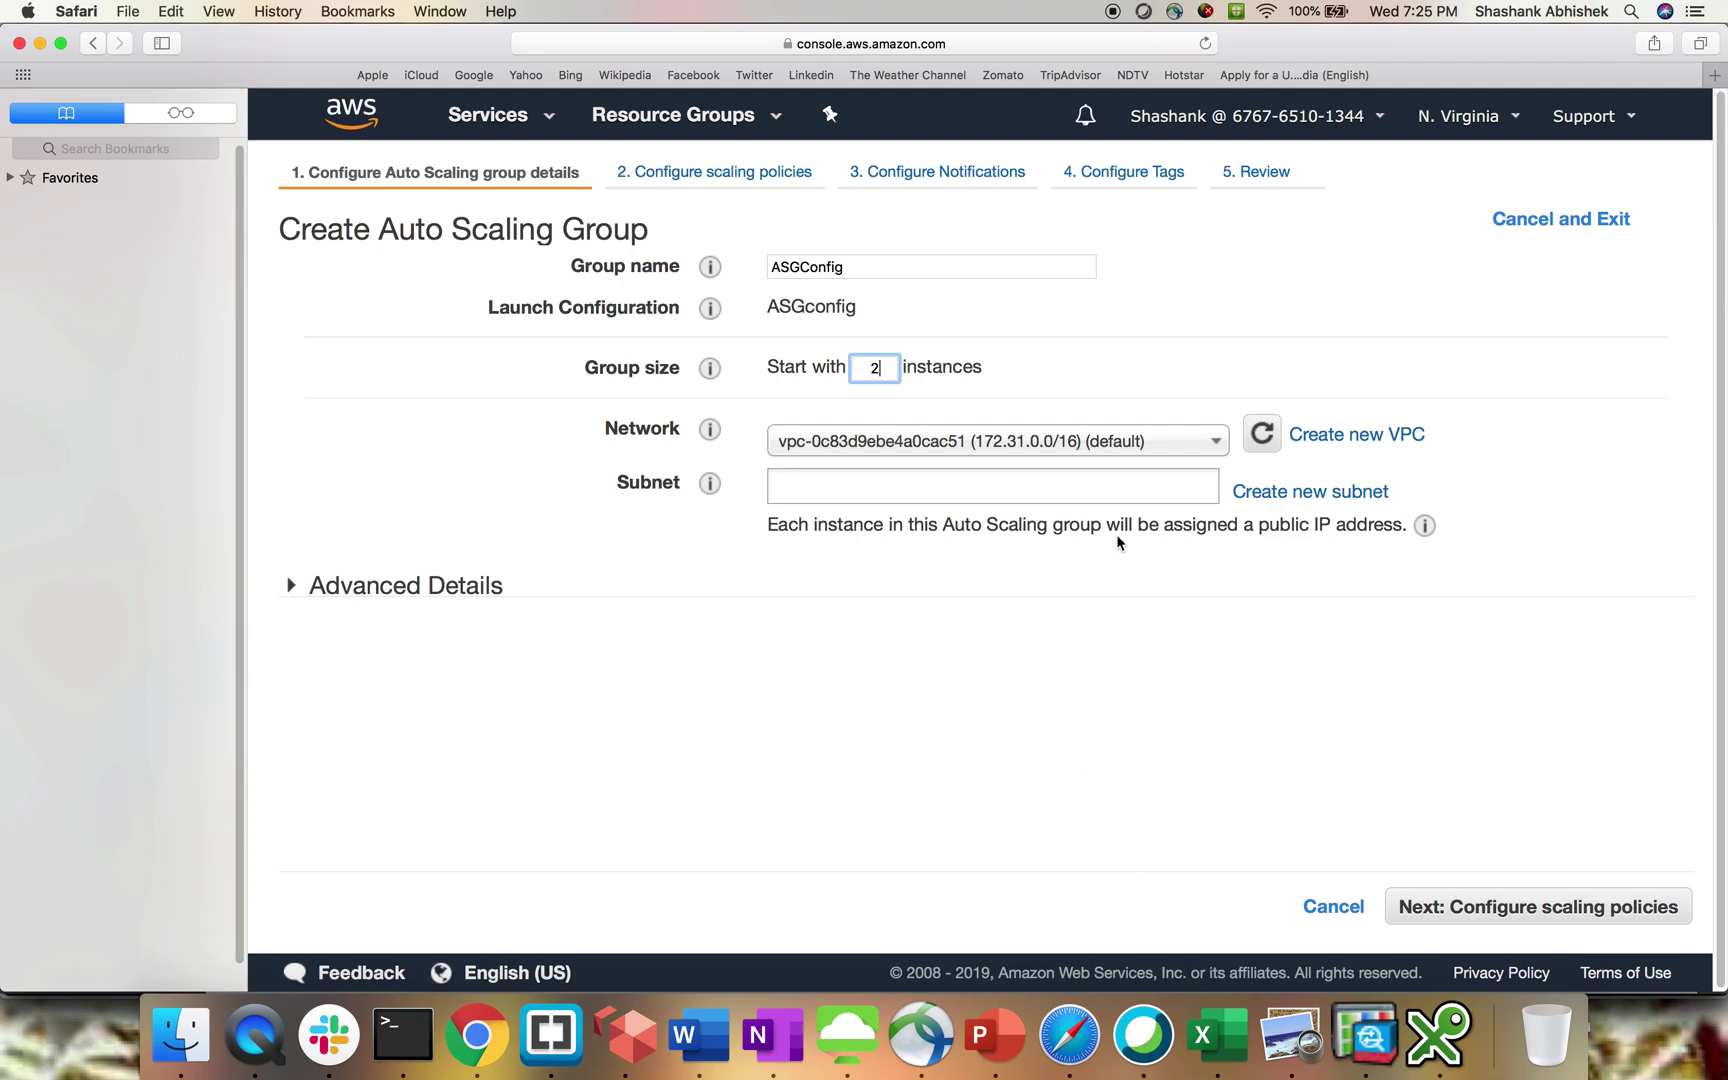
Add the us-east-1a and us-east-1b subnets and continue to scaling policies
click(1052, 483)
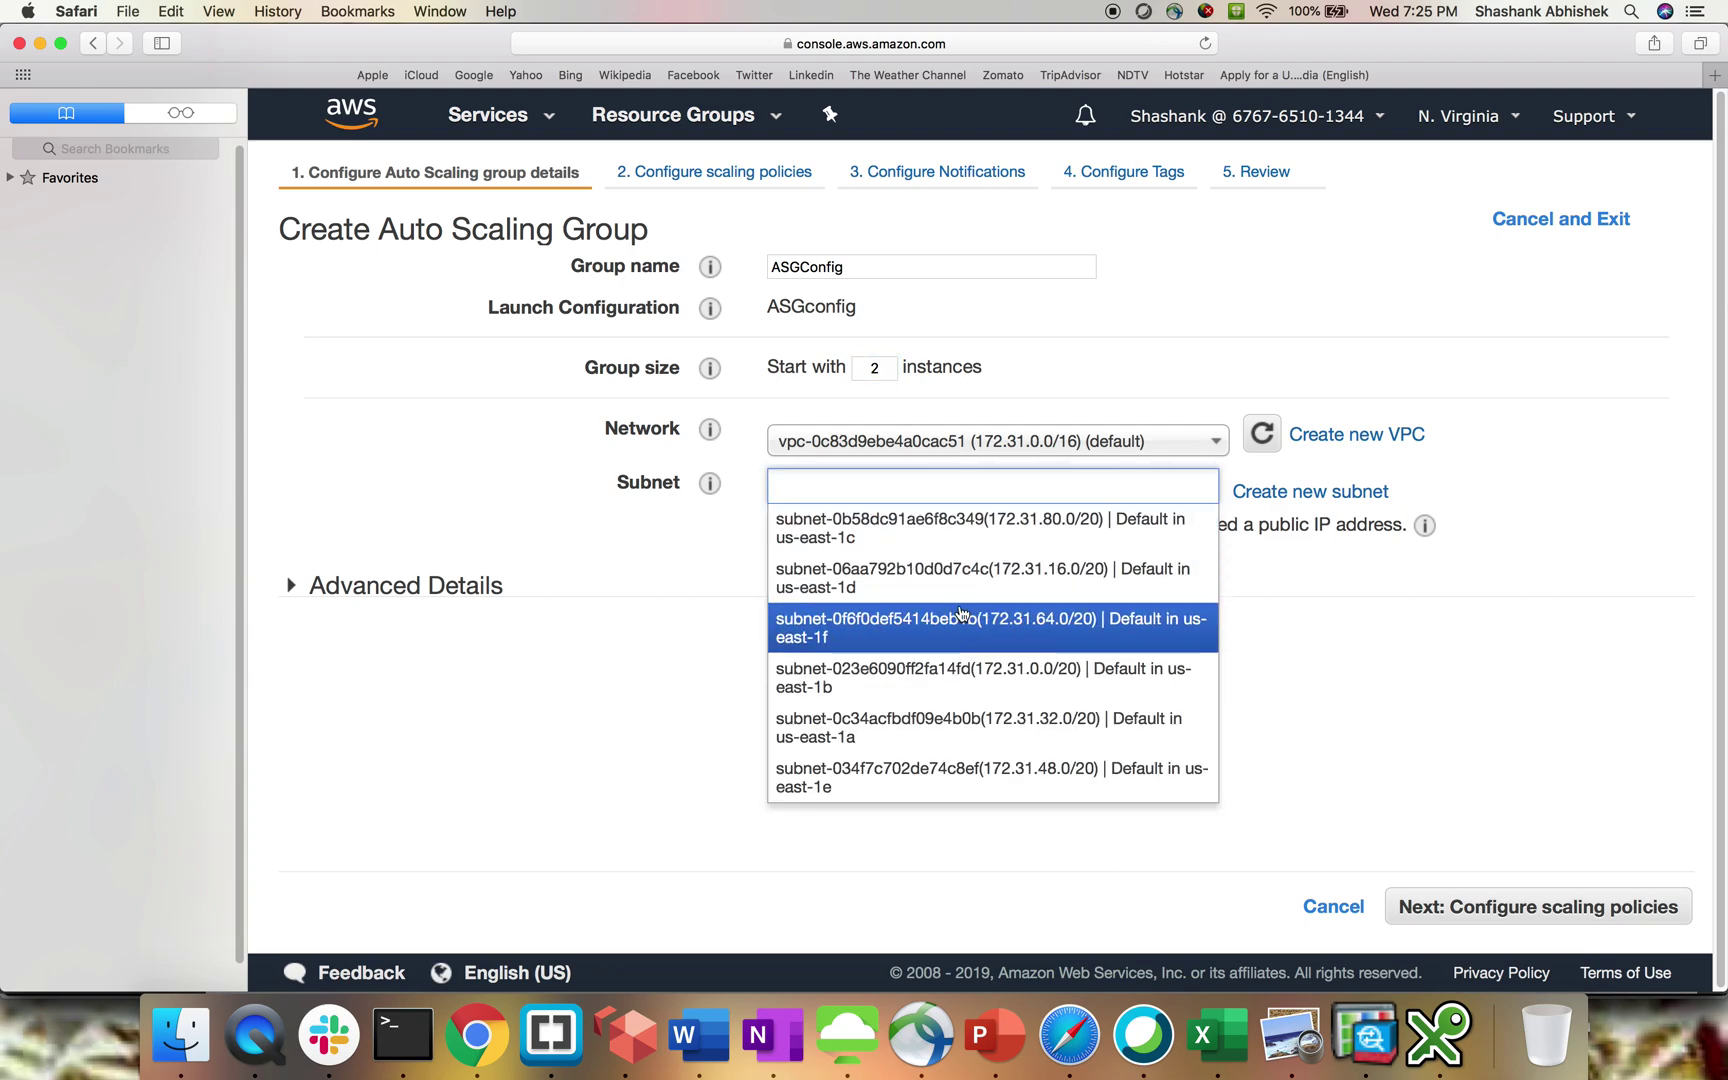
click(920, 736)
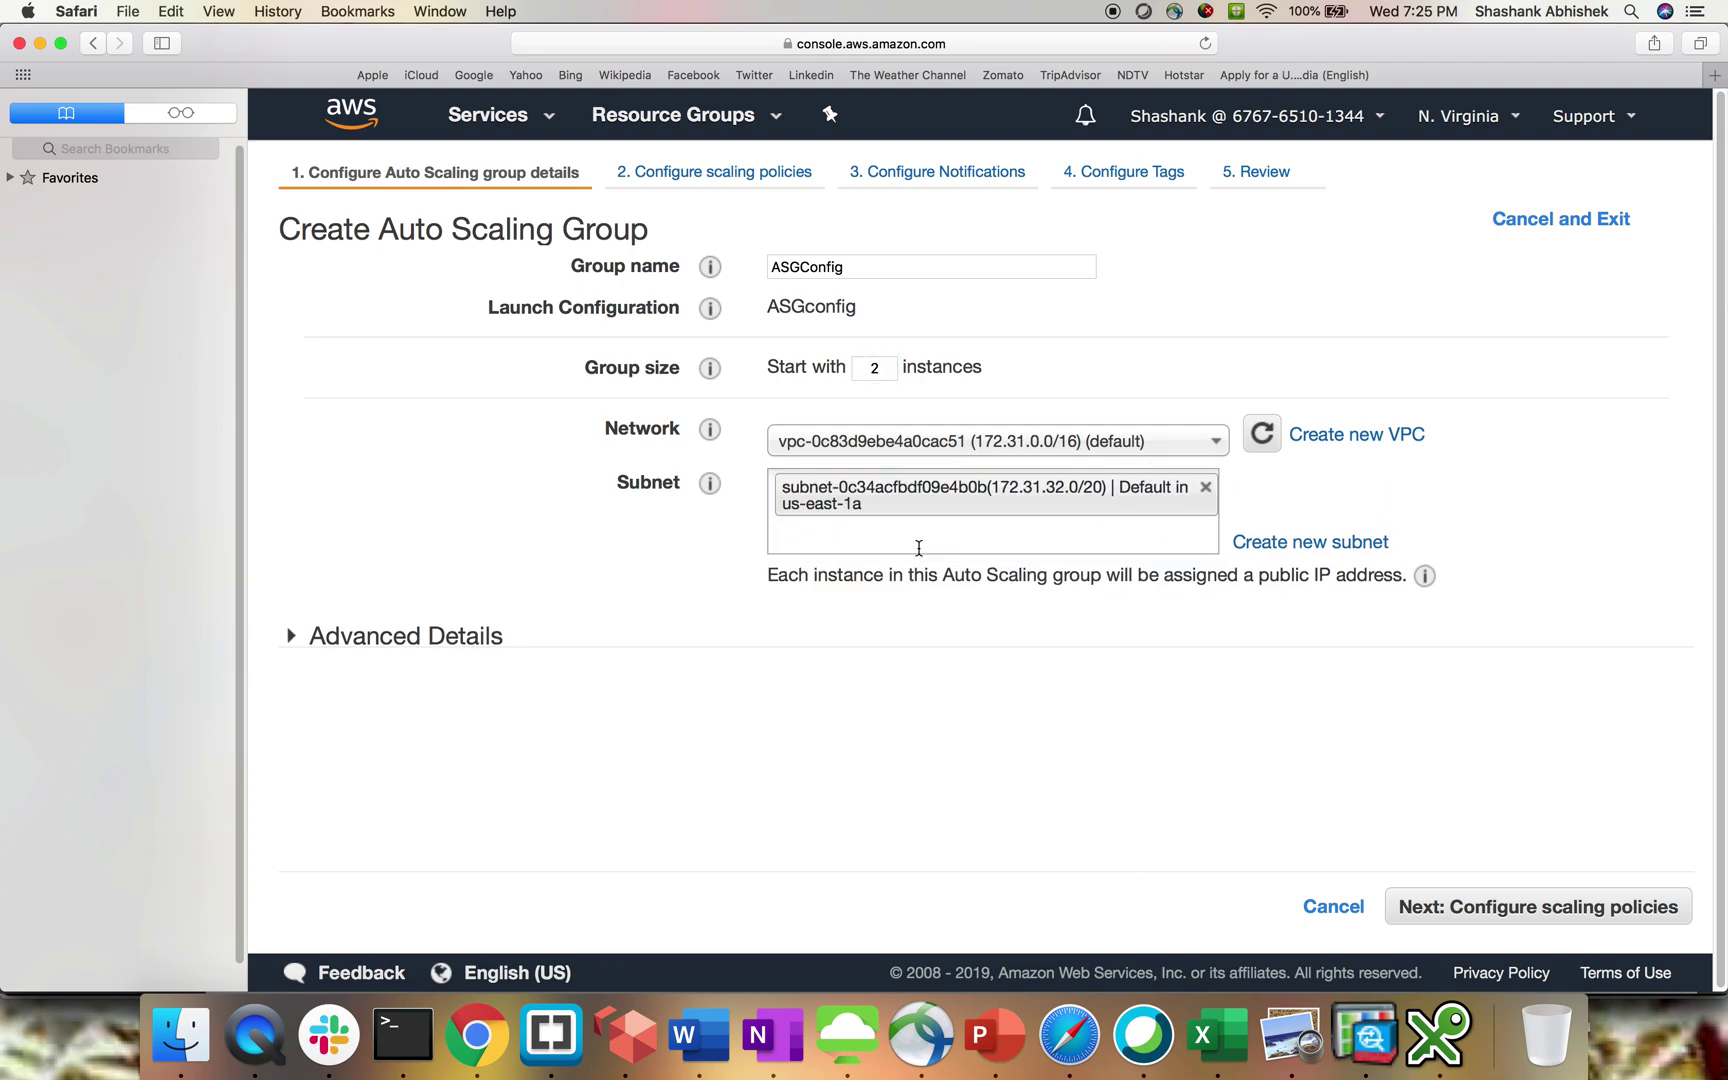
click(918, 543)
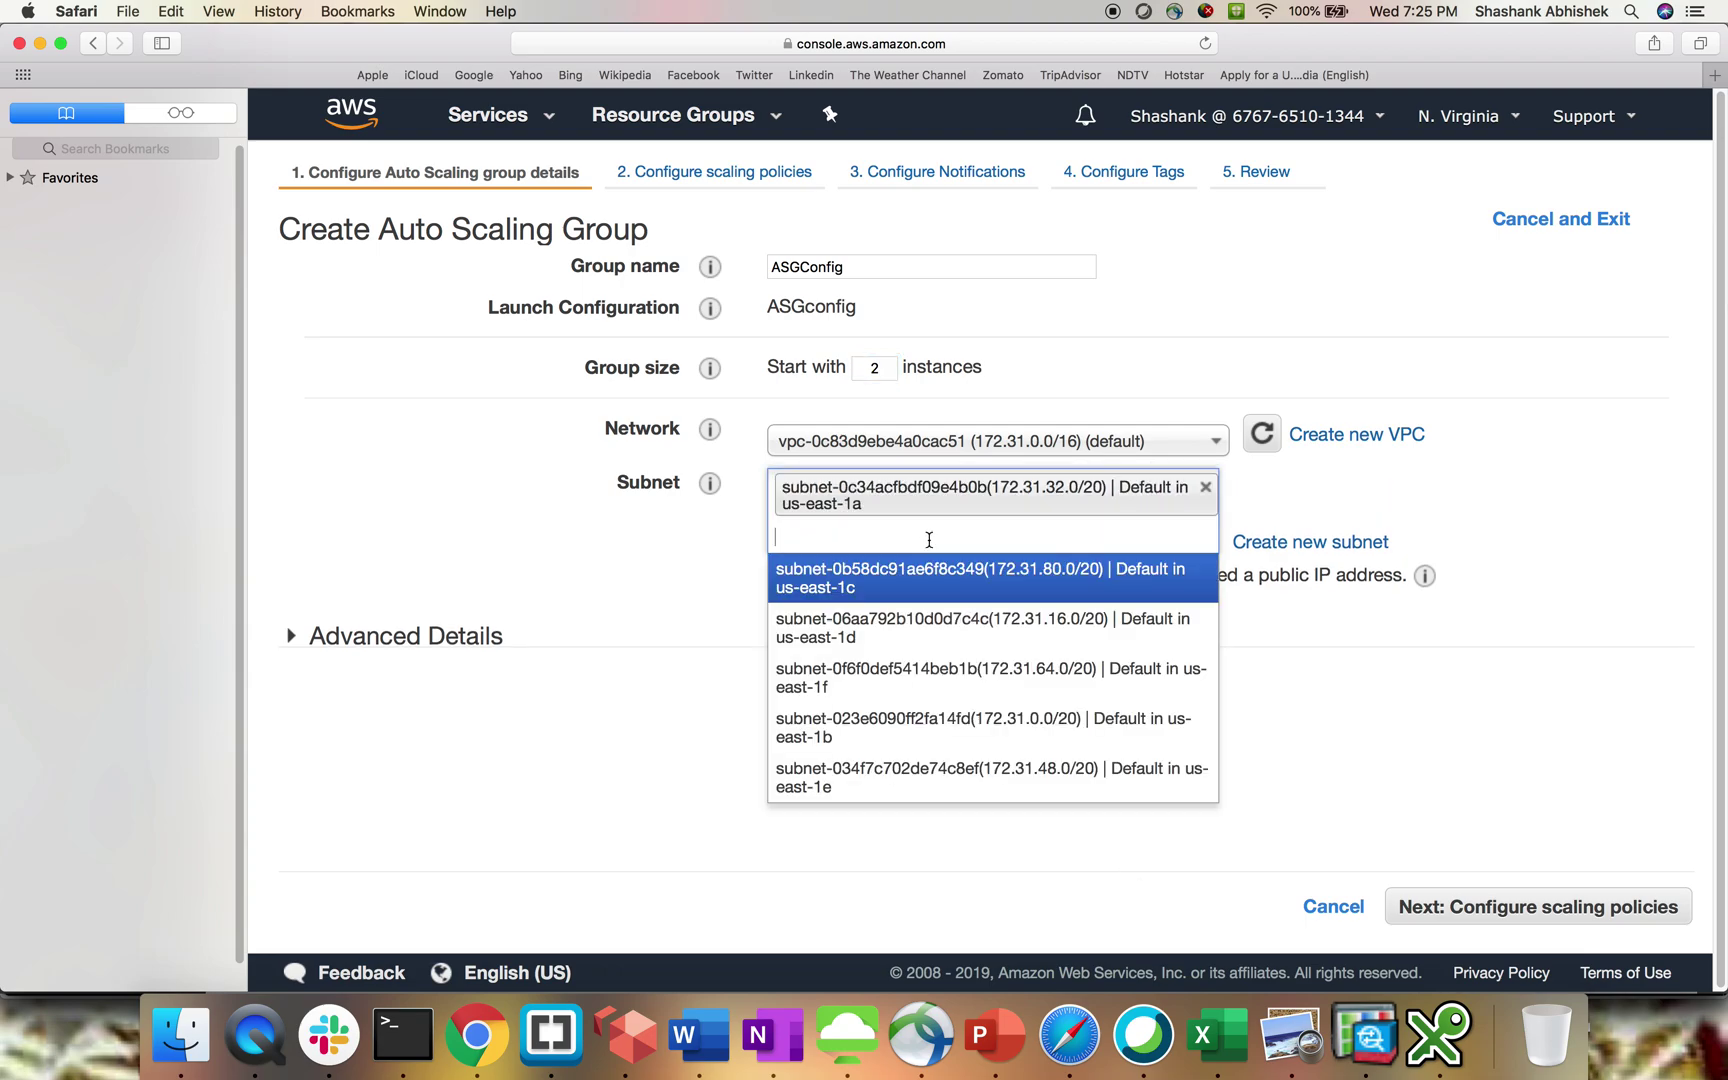
click(892, 732)
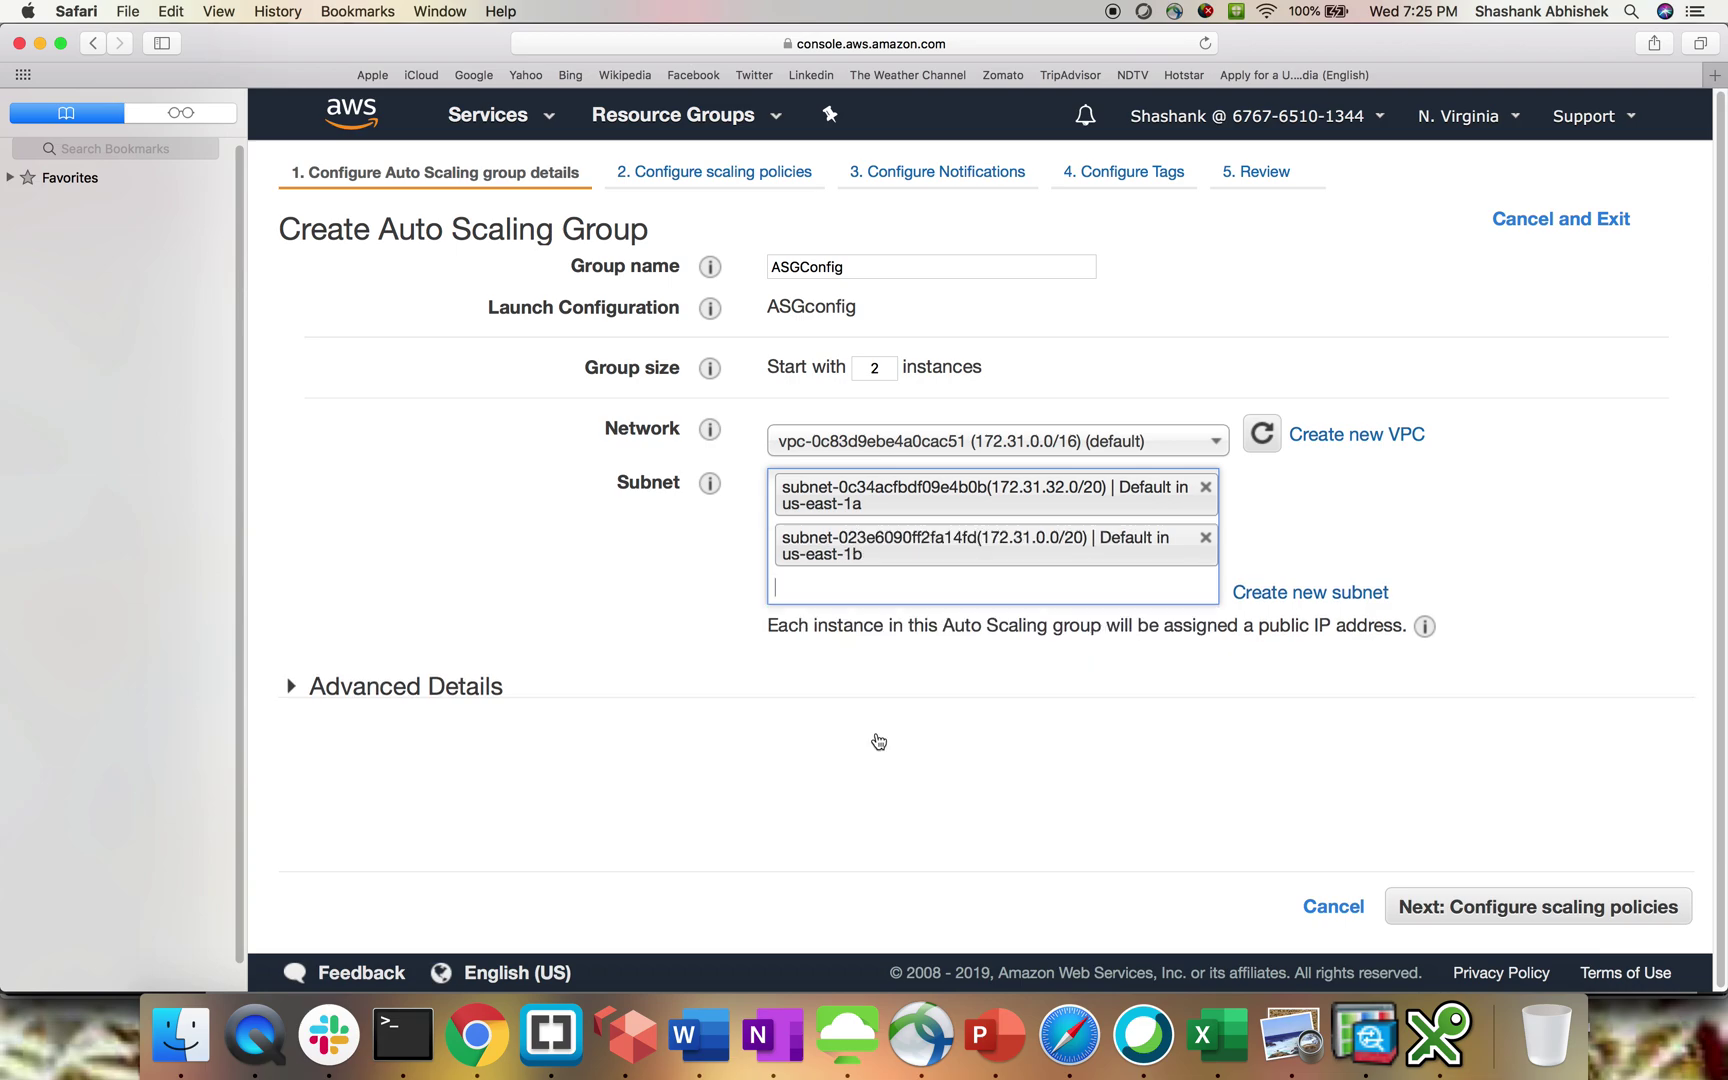
click(289, 691)
scroll(714, 760, down, 3)
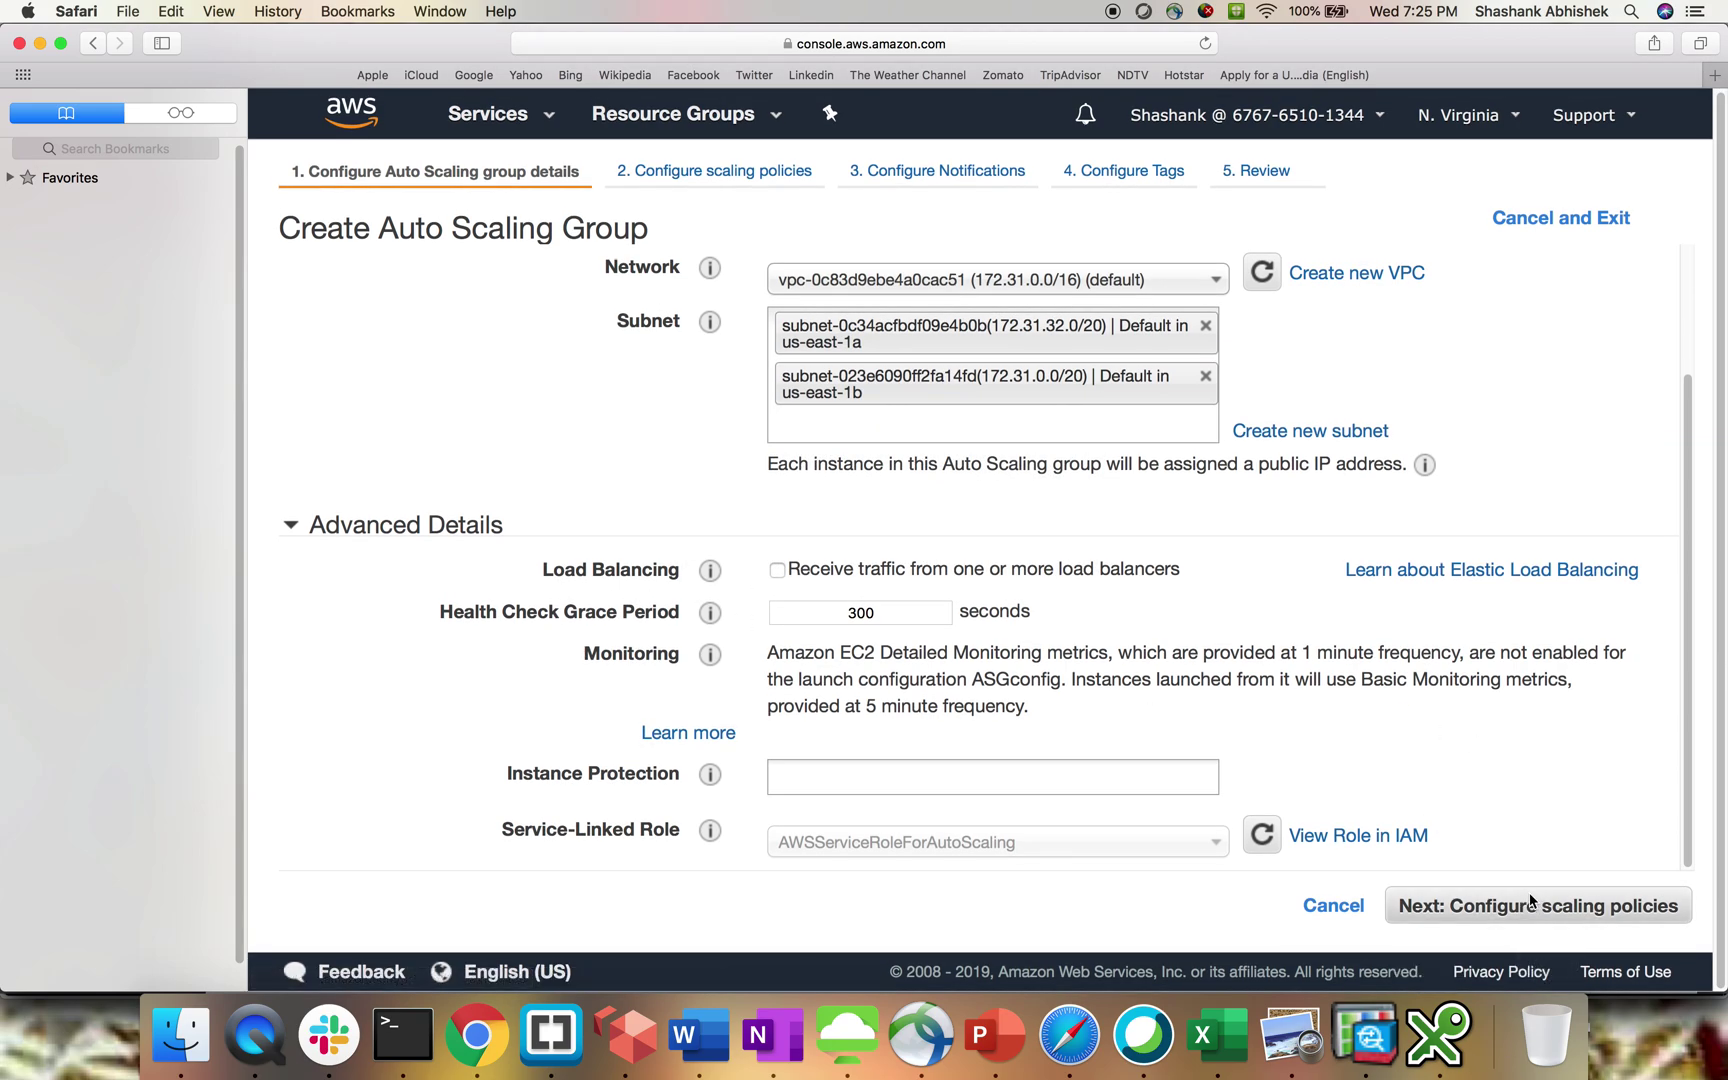
click(1486, 906)
Use step scaling policies with a maximum of 4 instances and add an Increase Group Size alarm
click(482, 426)
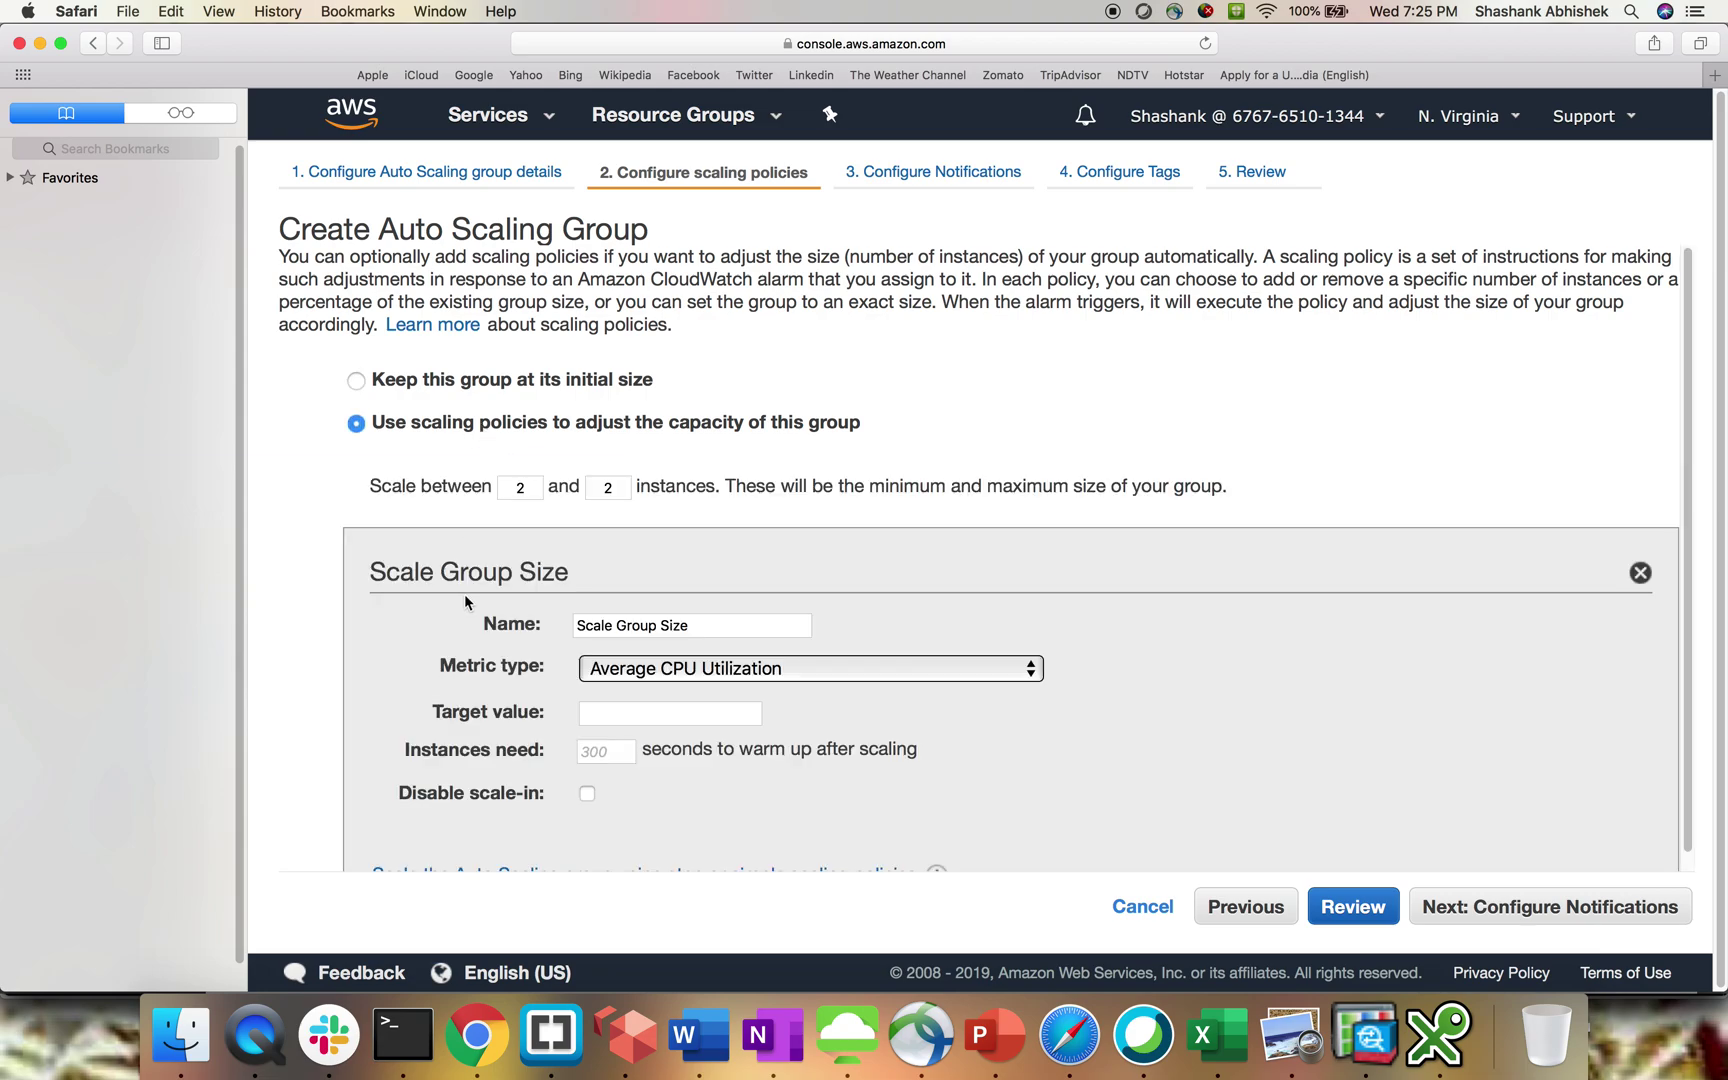
double_click(620, 490)
text(4)
scroll(573, 765, down, 1)
click(581, 853)
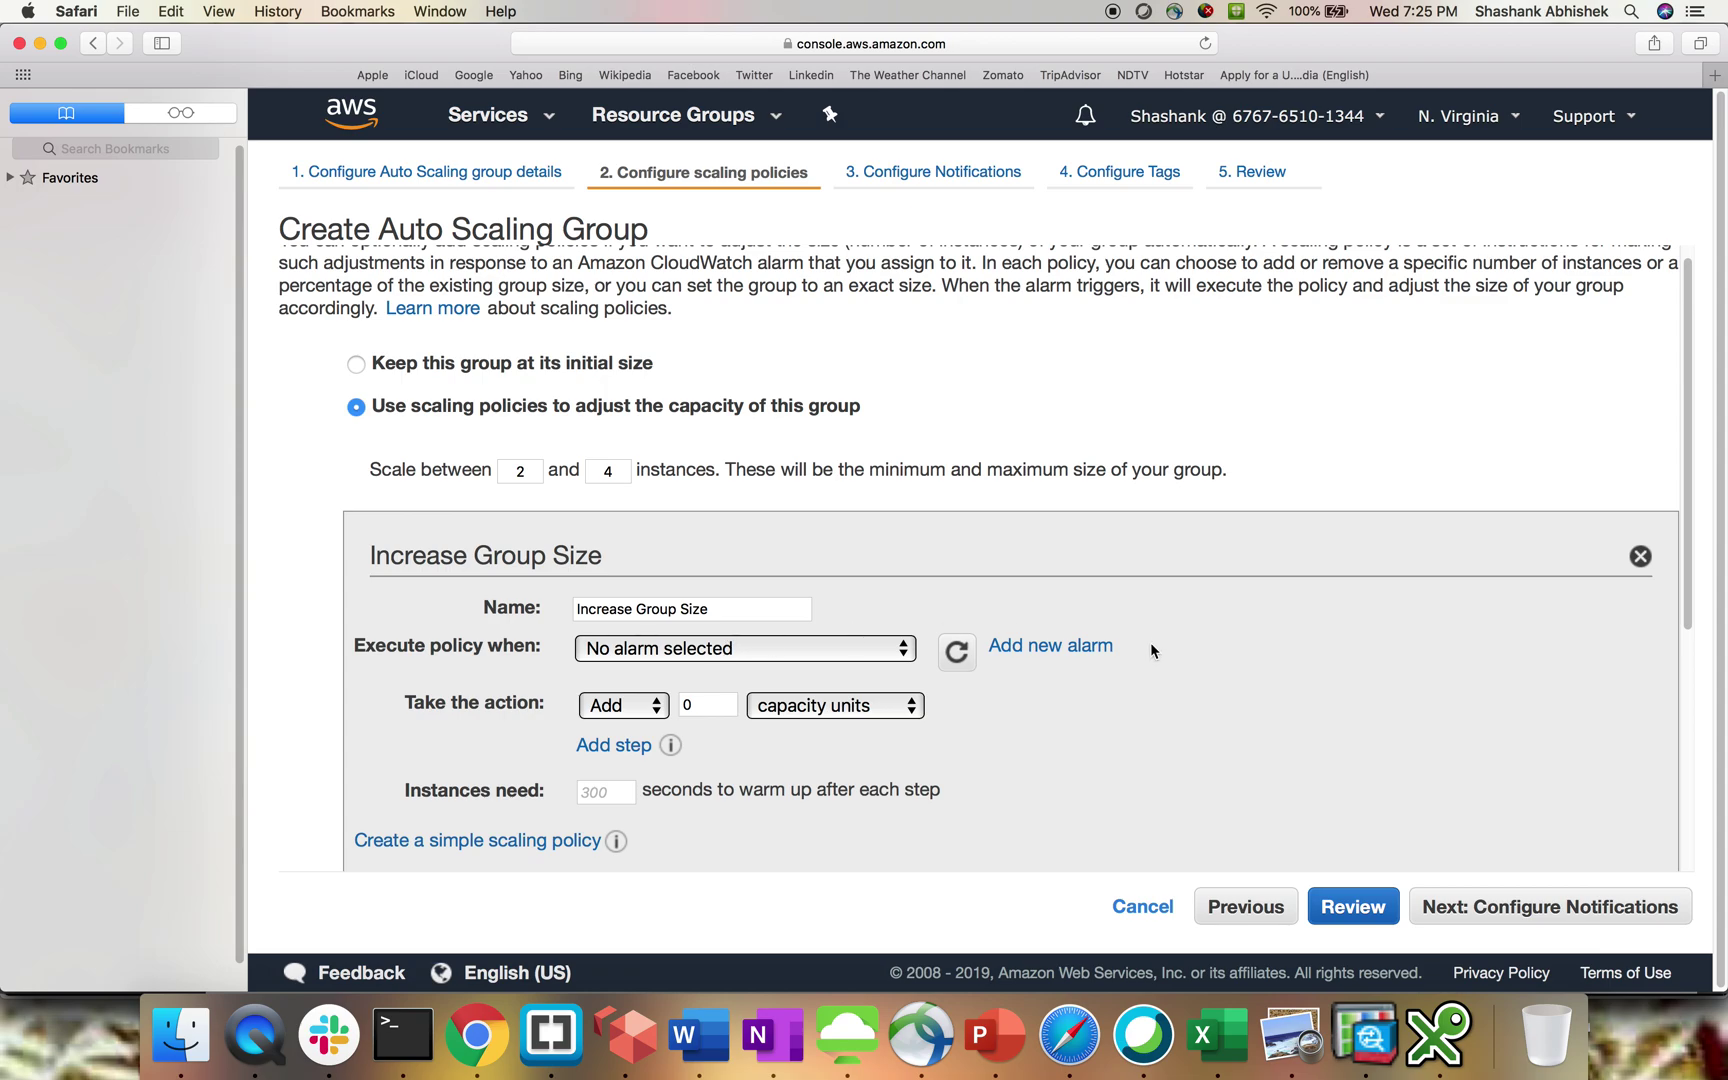
click(1076, 649)
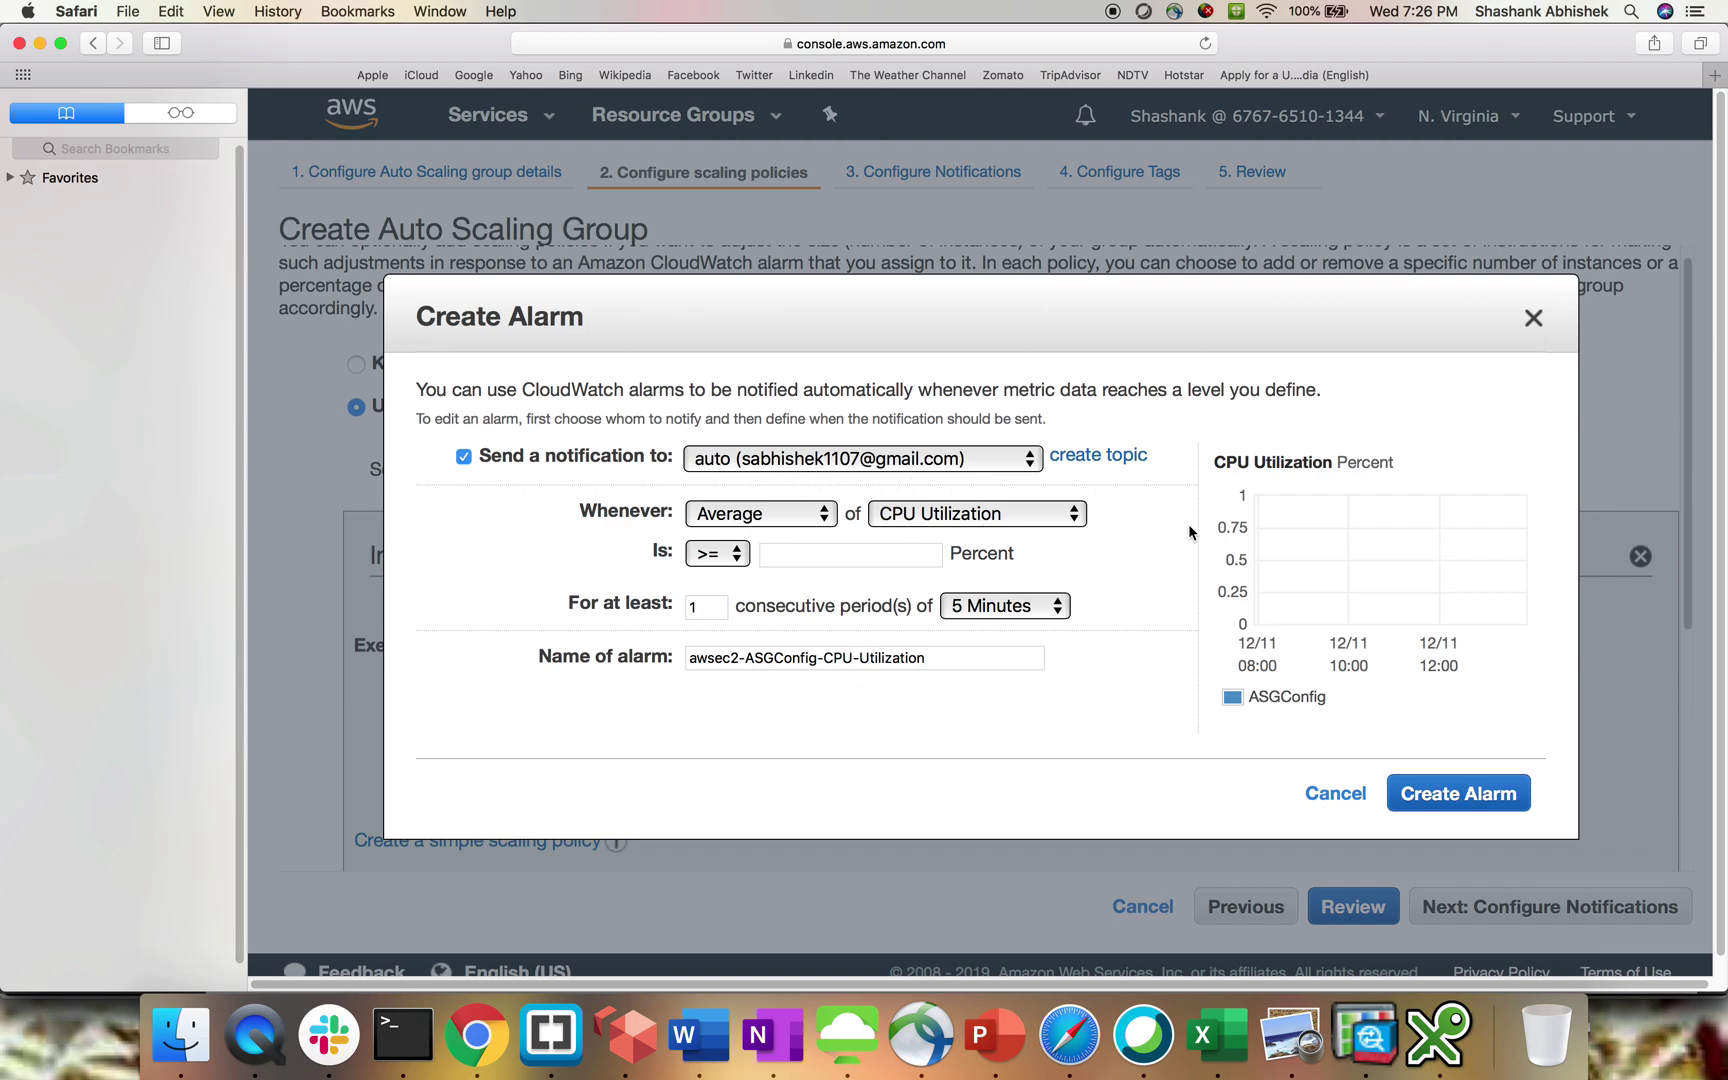
Create the high-CPU alarm at 50% or more over 1 minute, then start a Decrease Group Size alarm
click(816, 552)
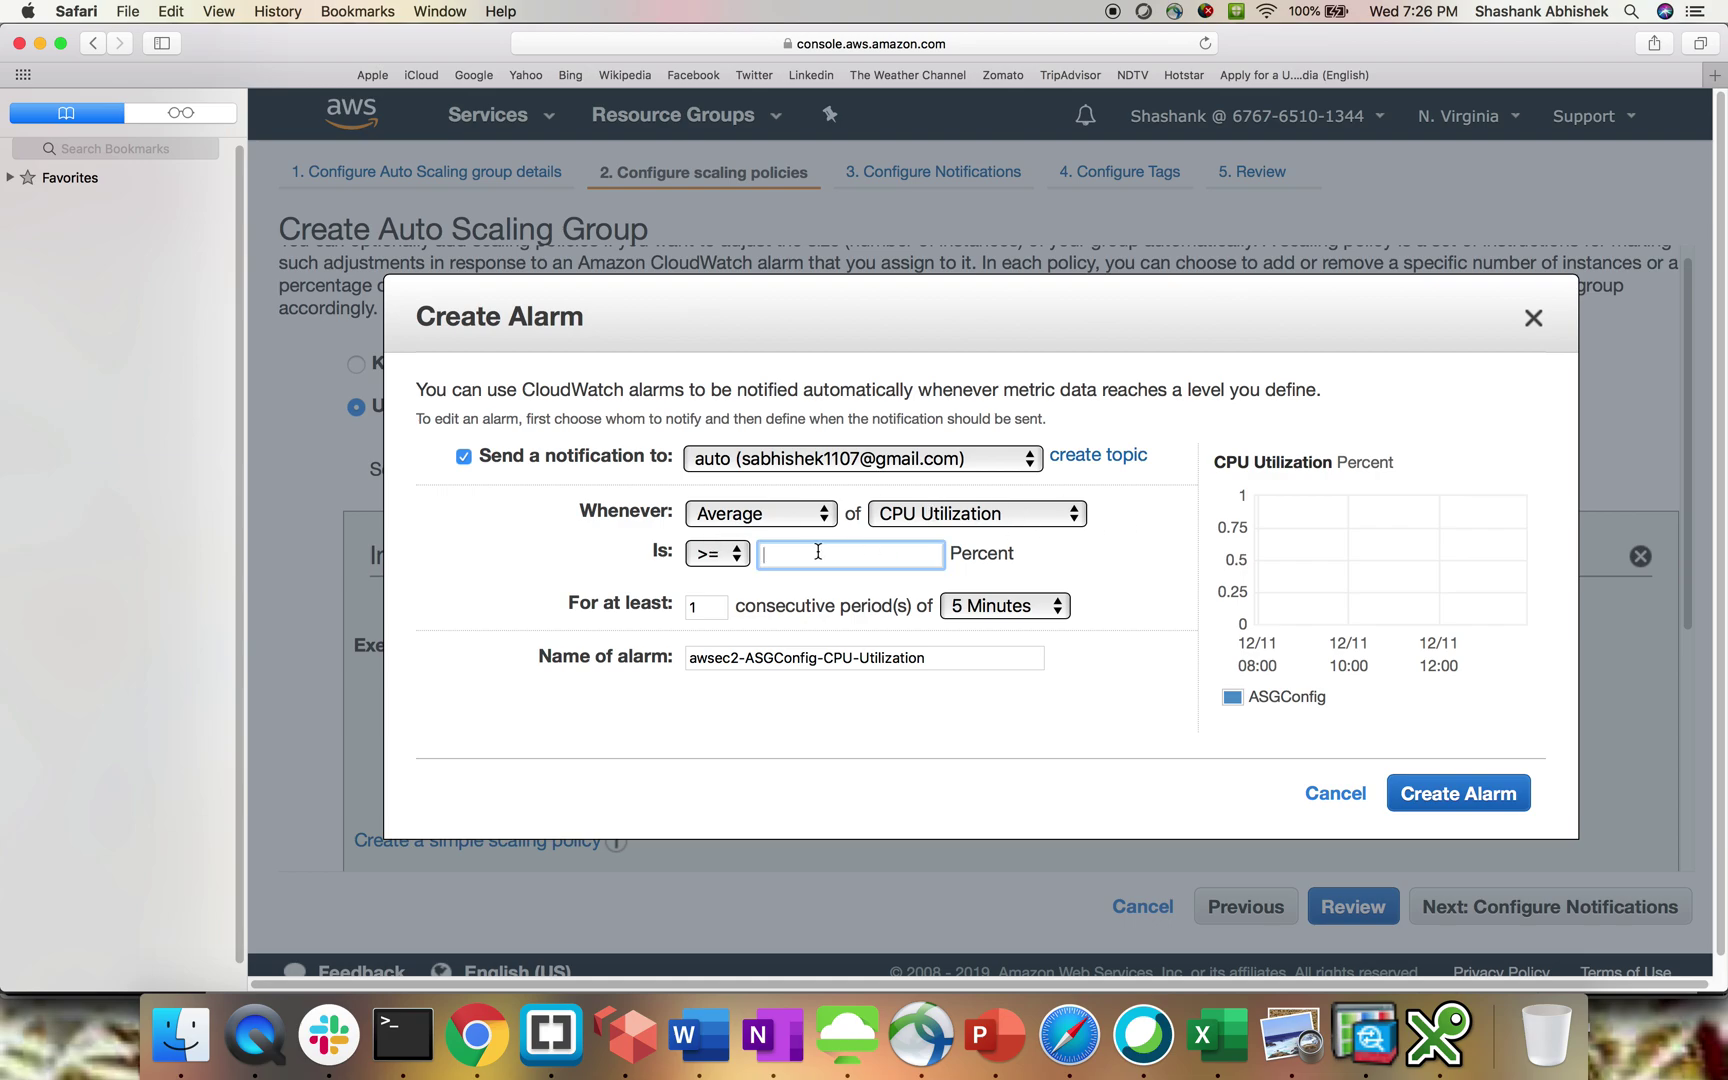
text(50)
click(1029, 611)
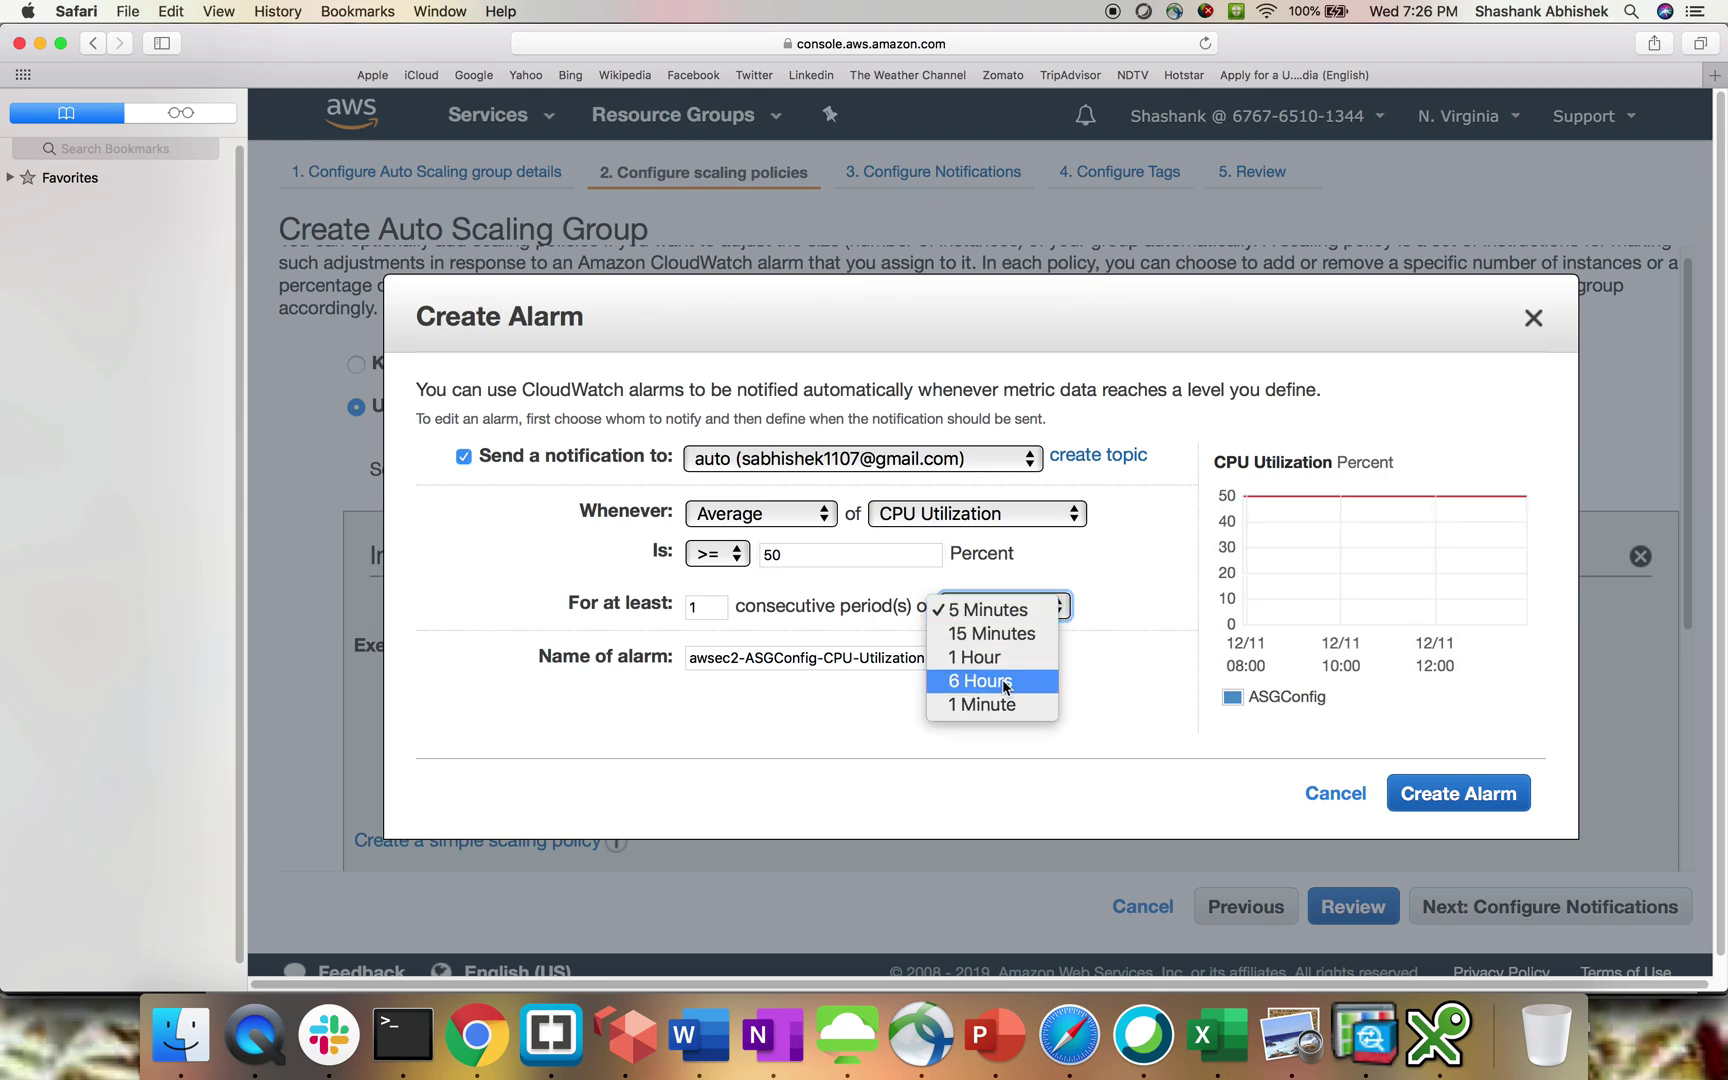
click(998, 704)
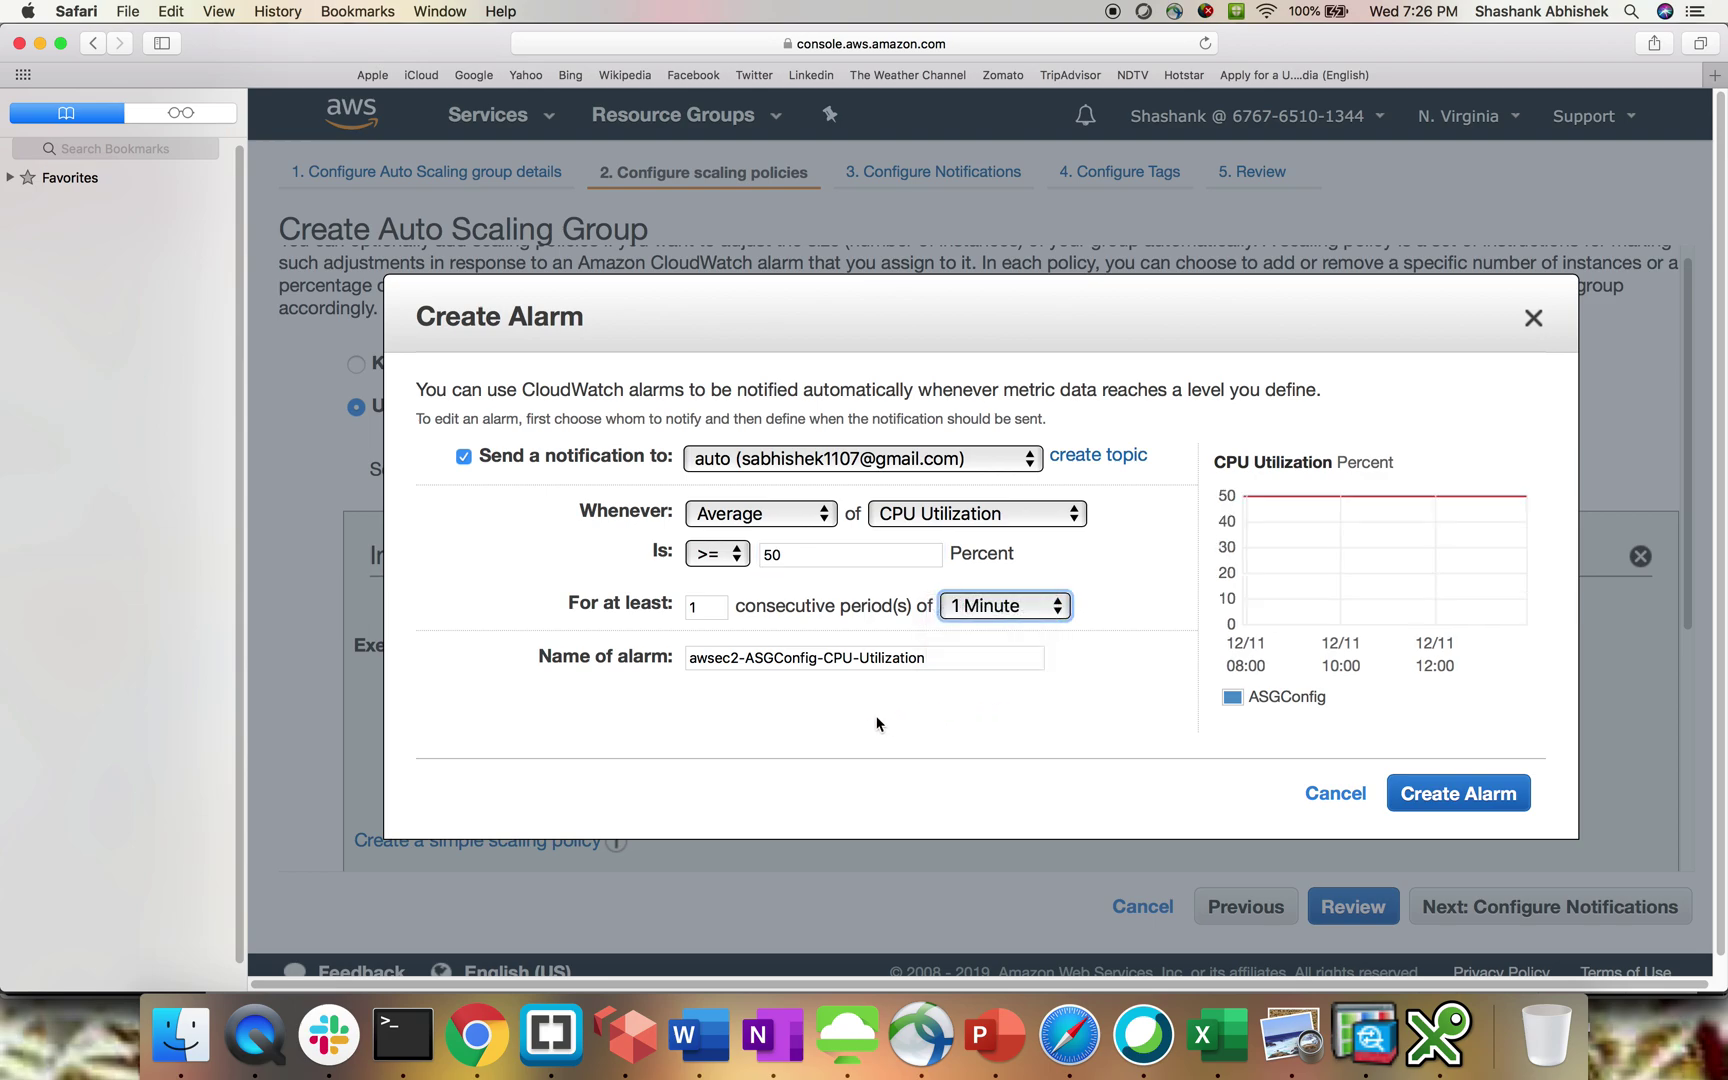
click(1485, 806)
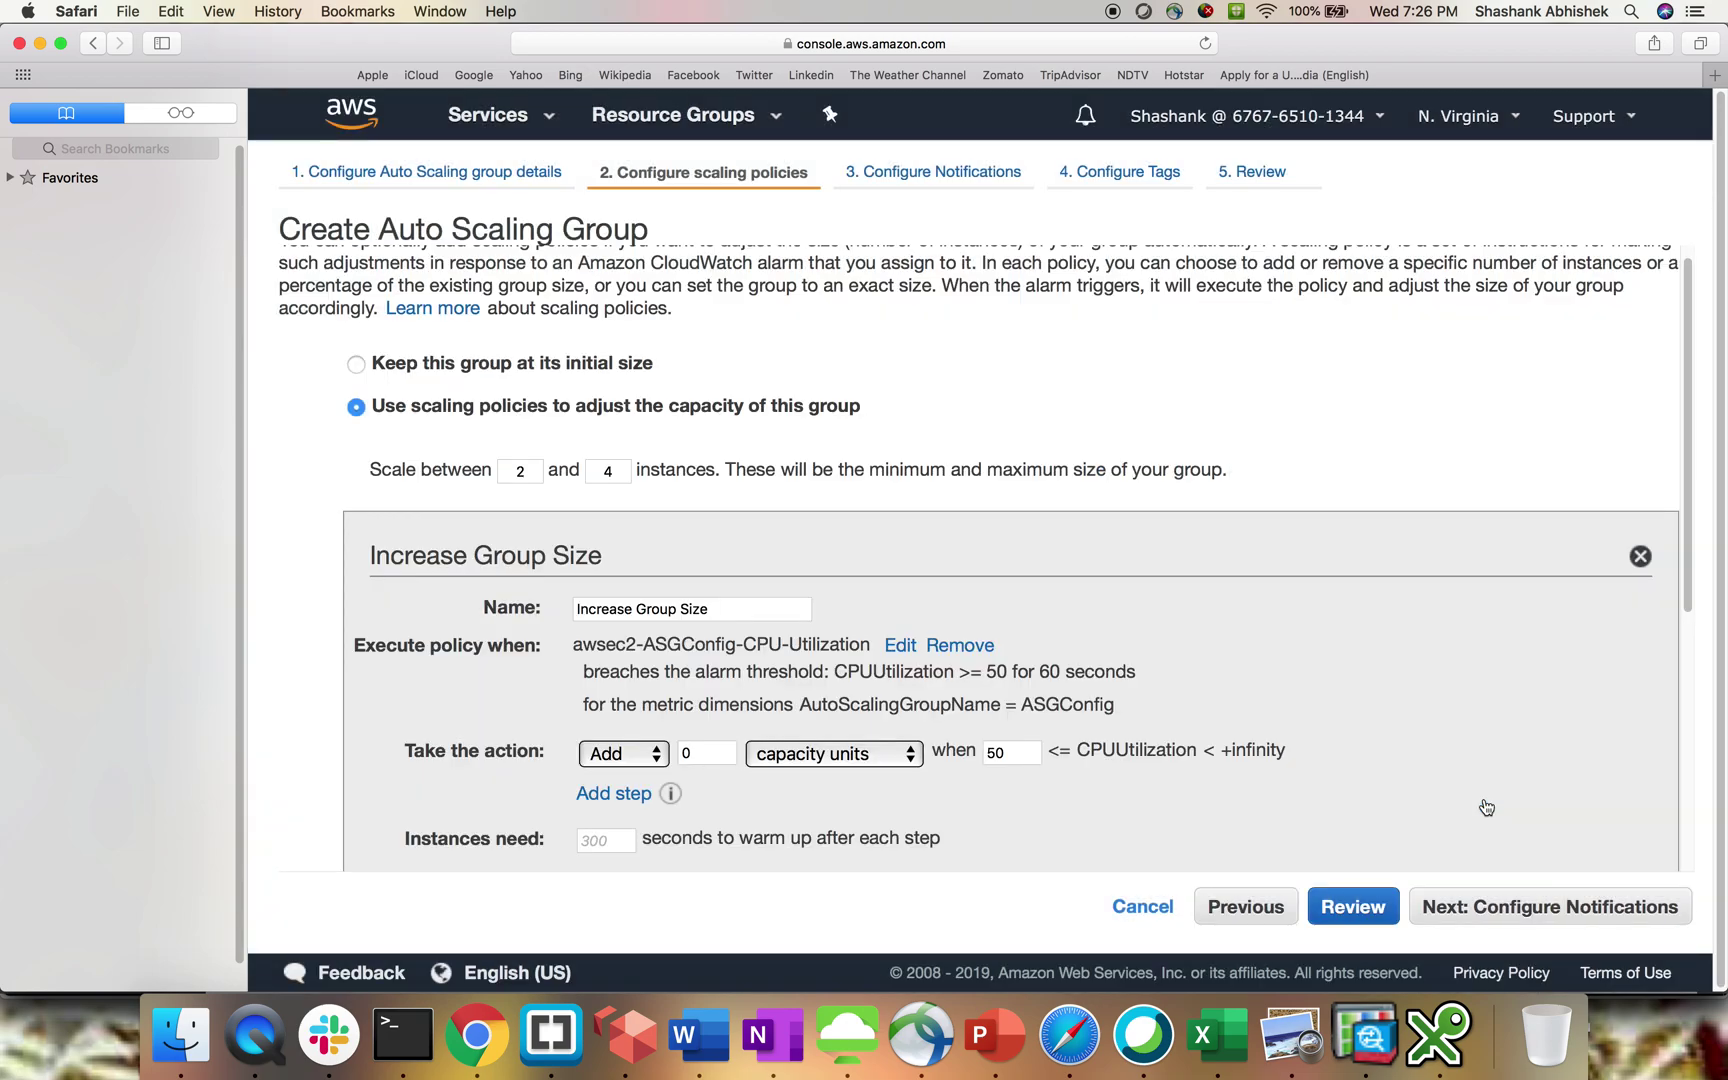
scroll(1062, 868, down, 2)
scroll(1063, 868, down, 3)
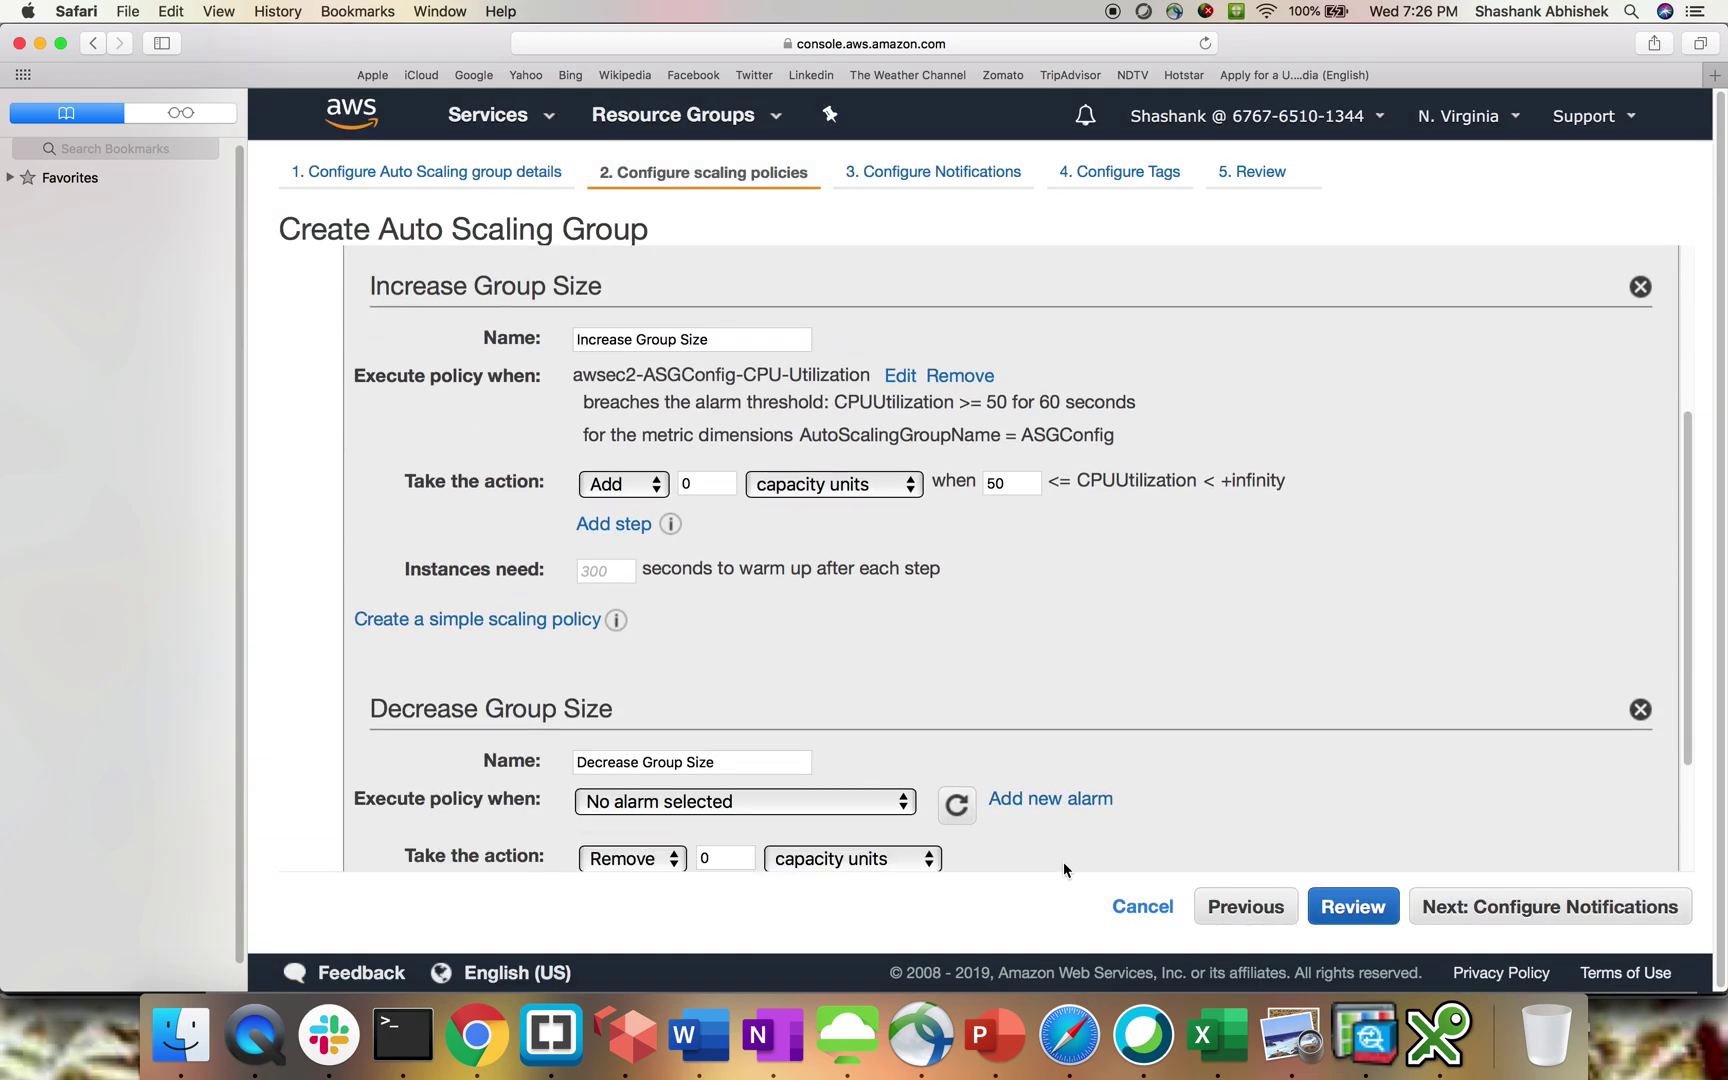
scroll(1062, 868, down, 3)
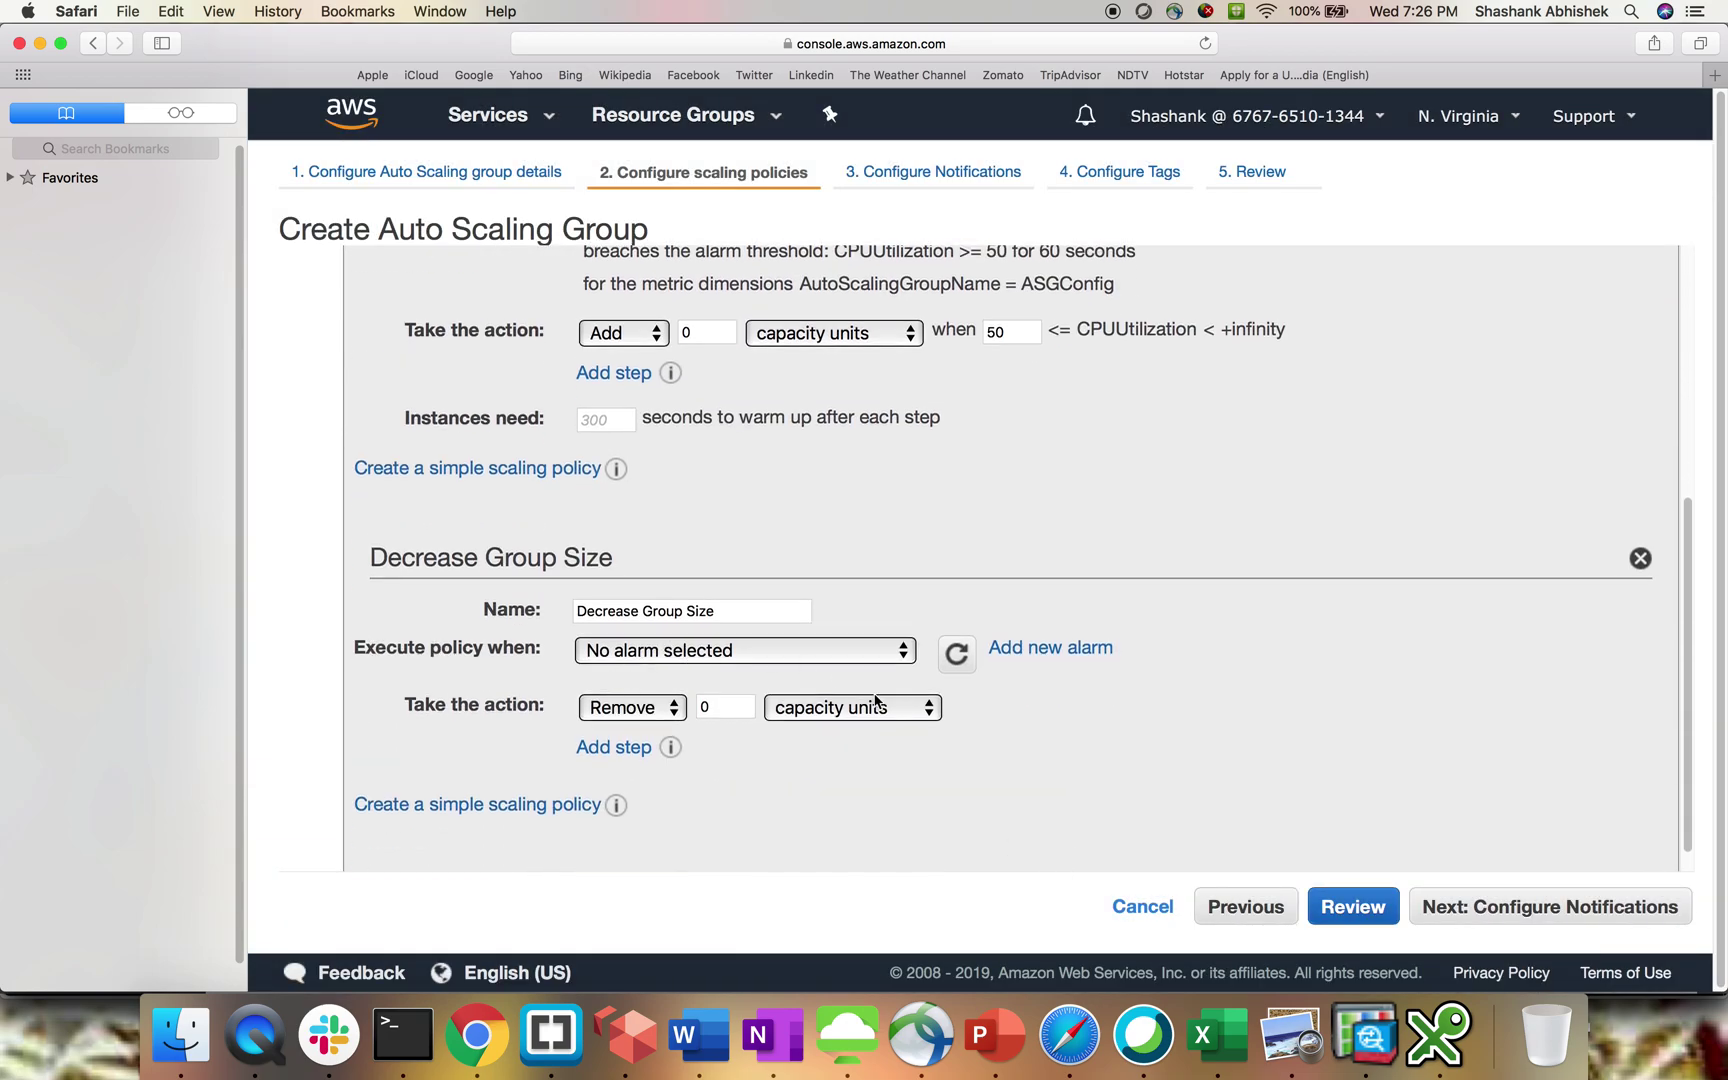
click(1050, 650)
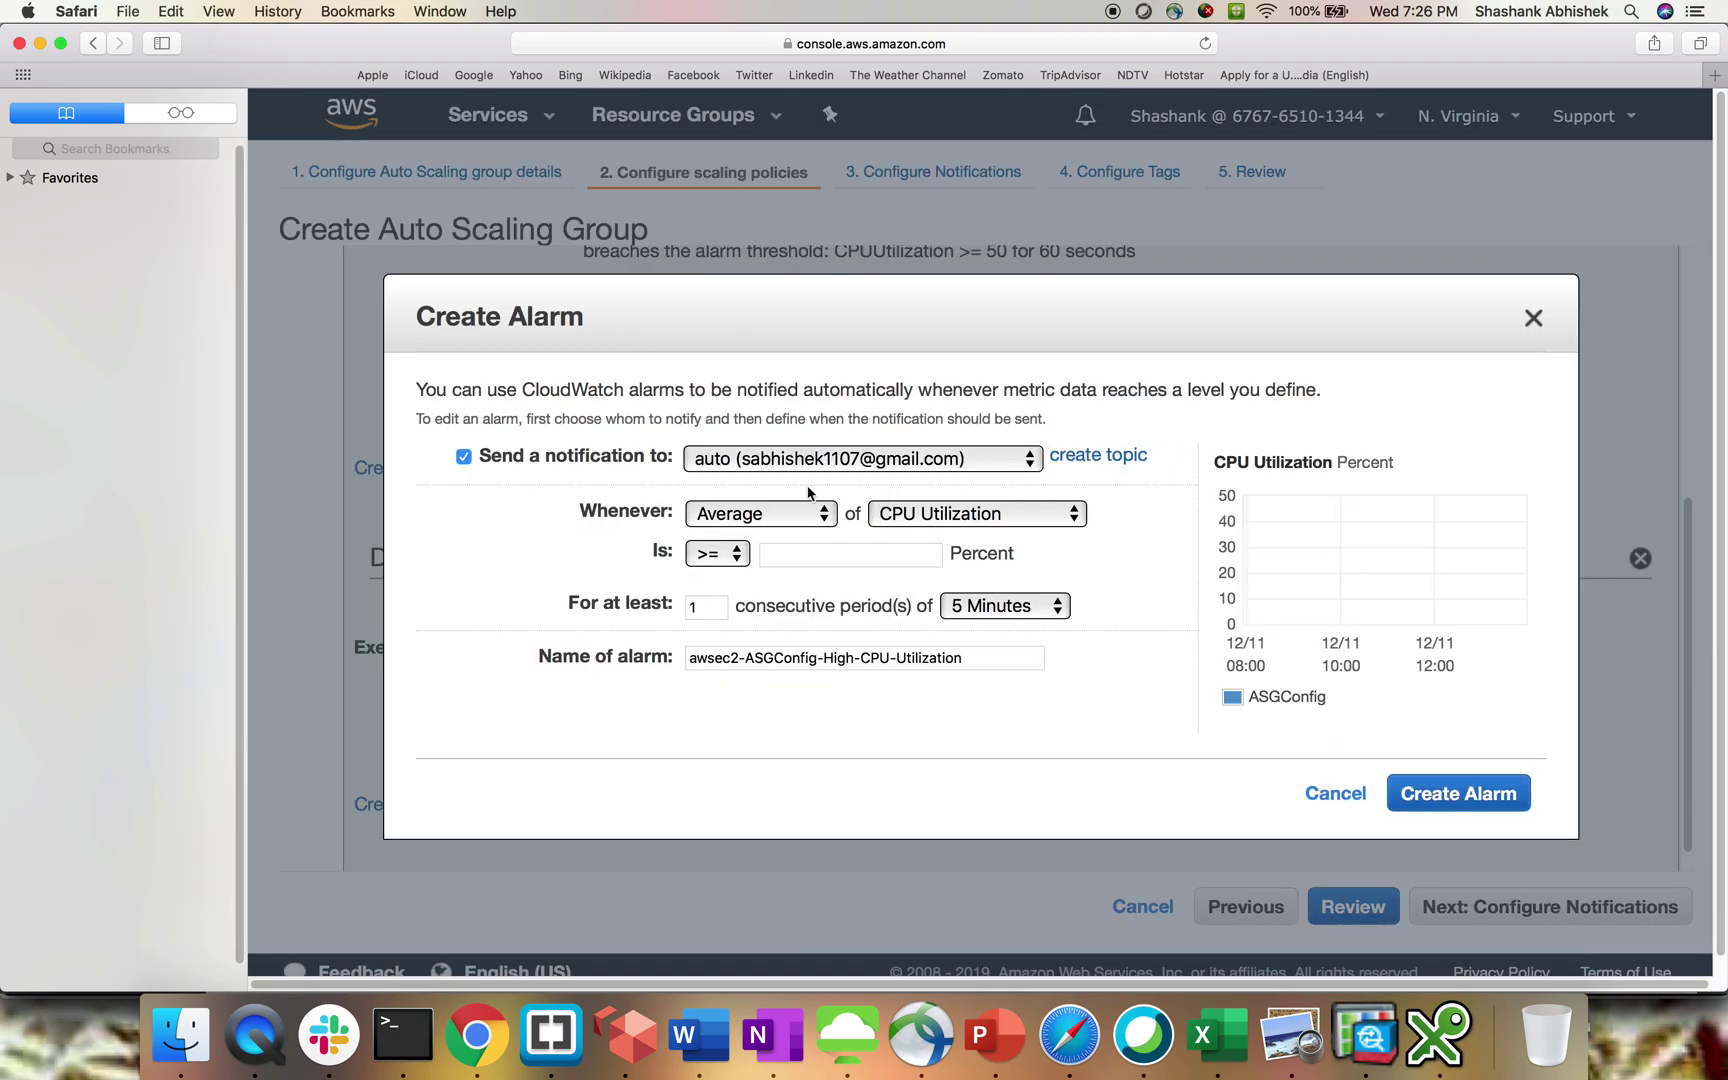
Create the low-CPU alarm that fires when CPU is at most 20% for 1 minute
click(721, 553)
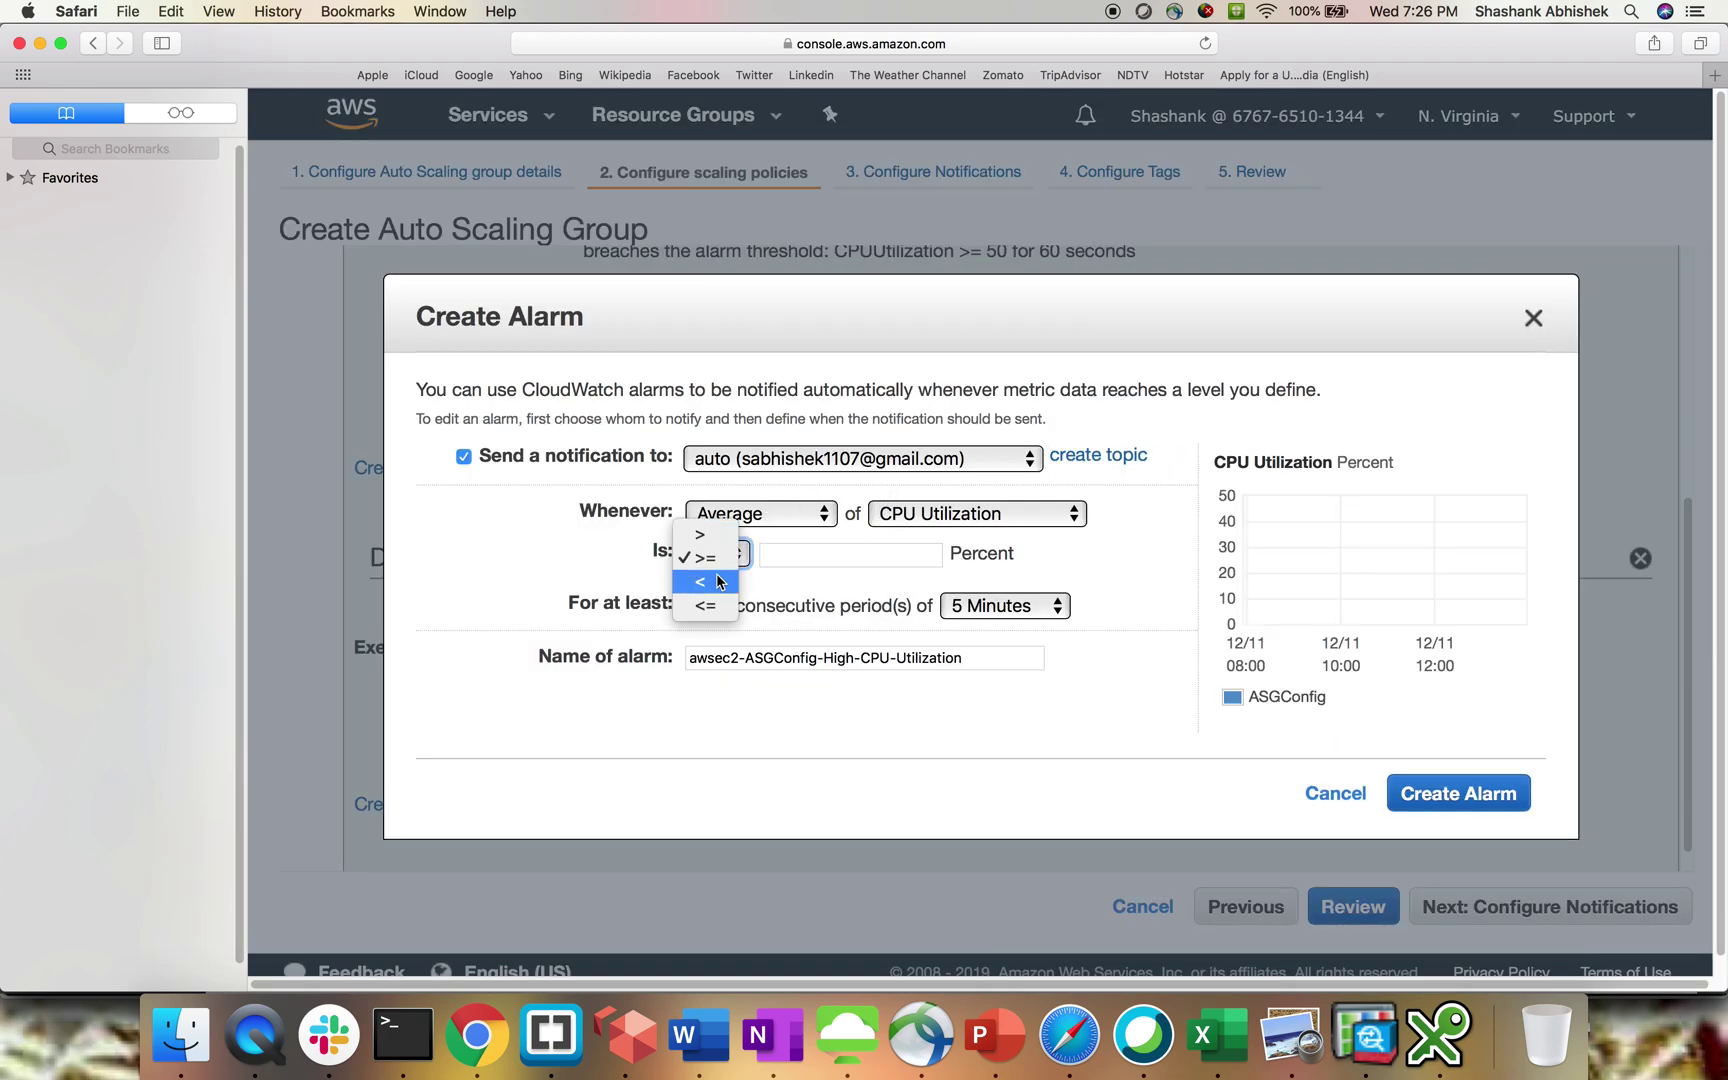
click(714, 608)
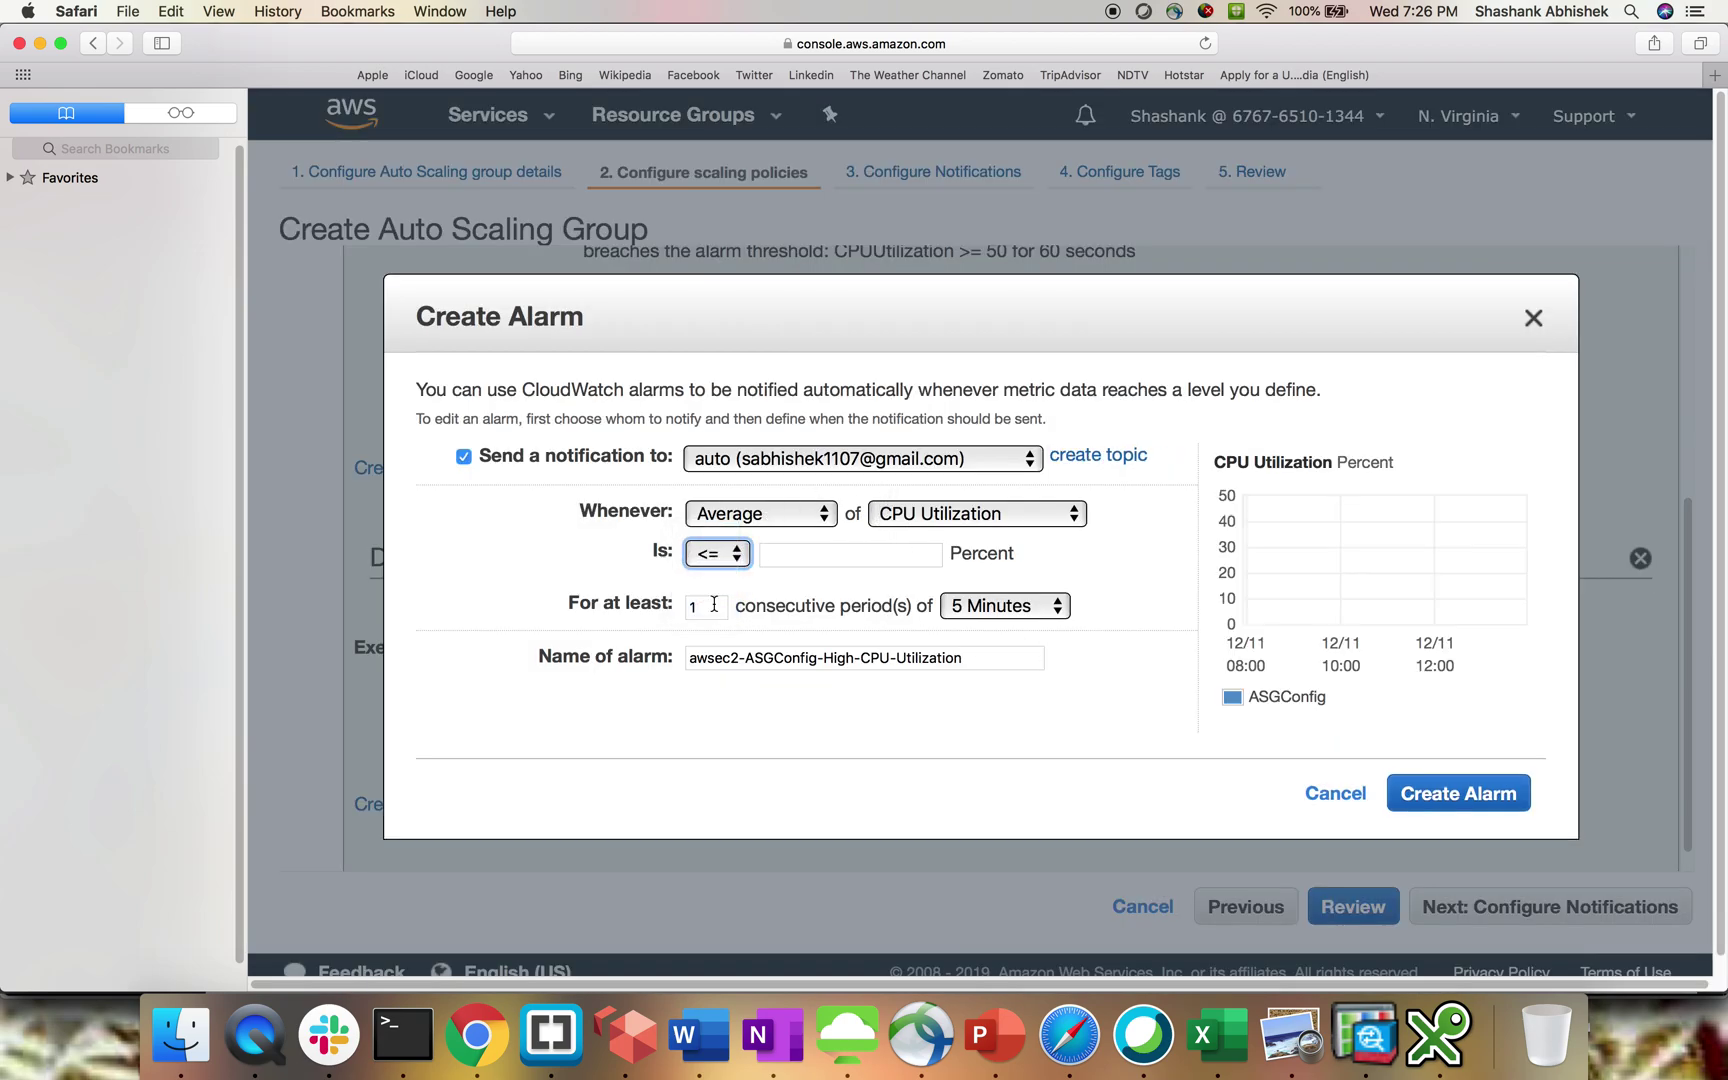
click(812, 558)
text(20)
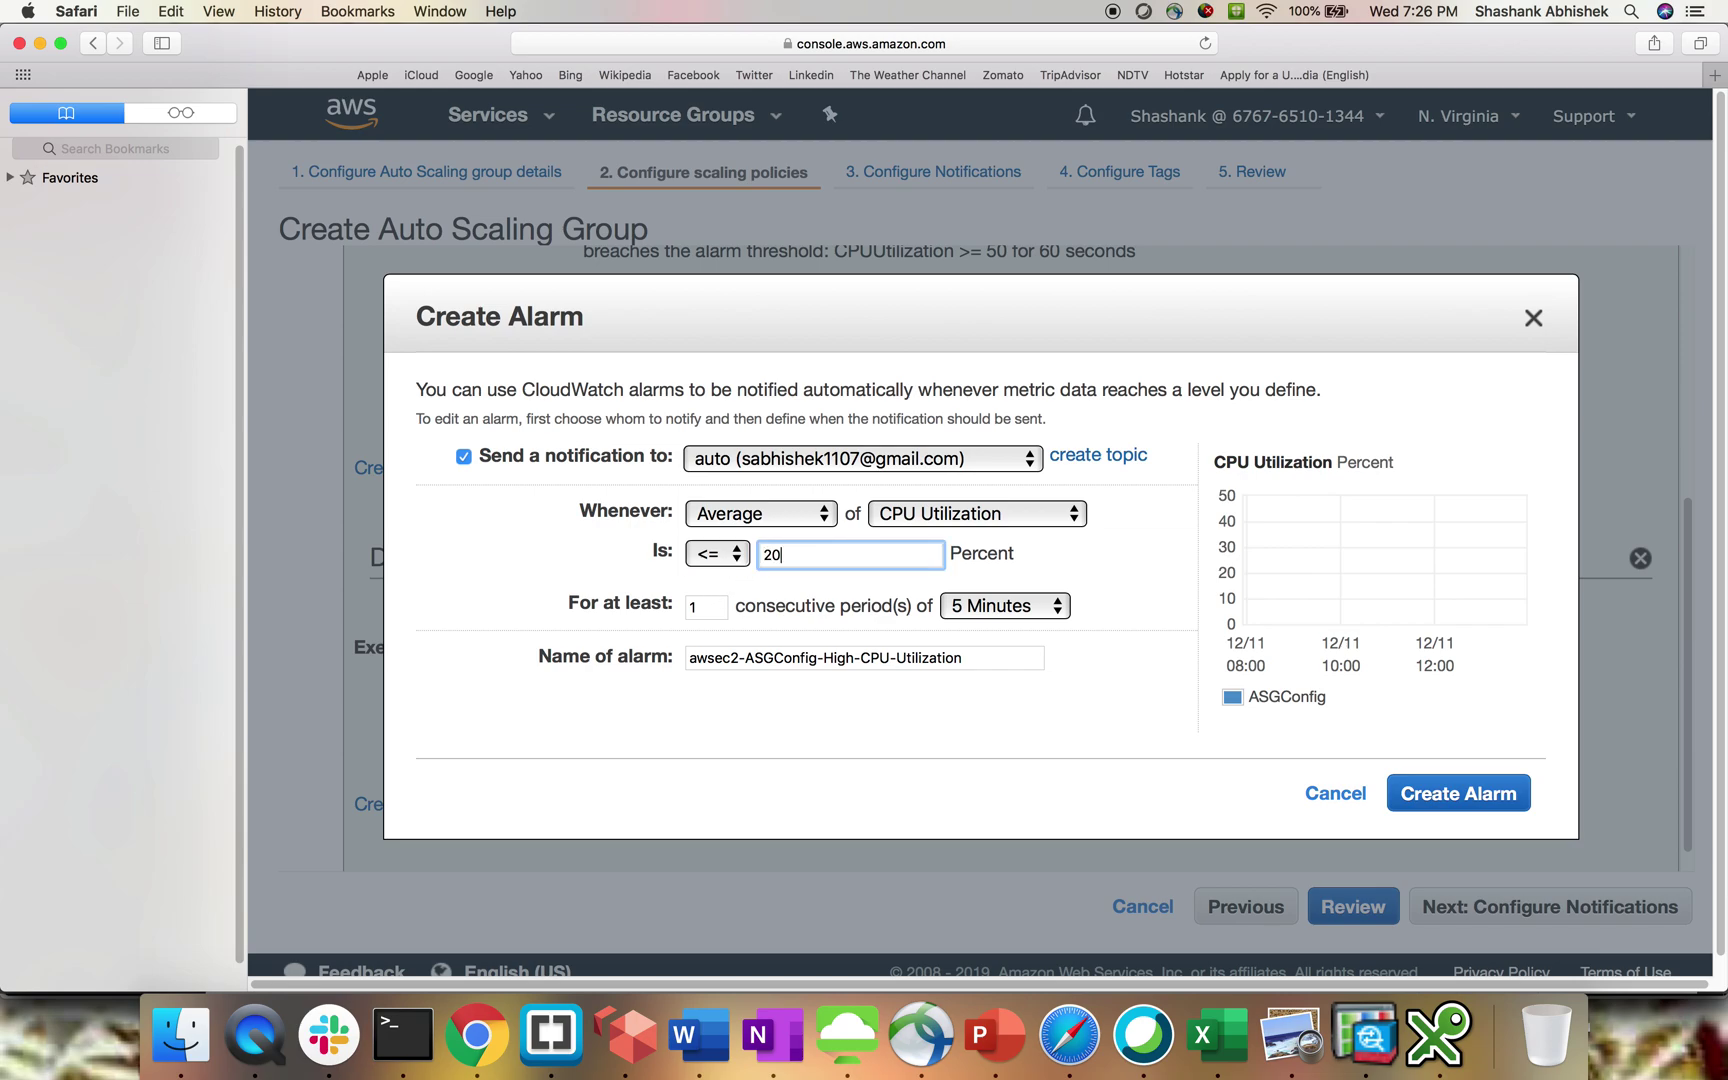
click(1016, 610)
click(995, 708)
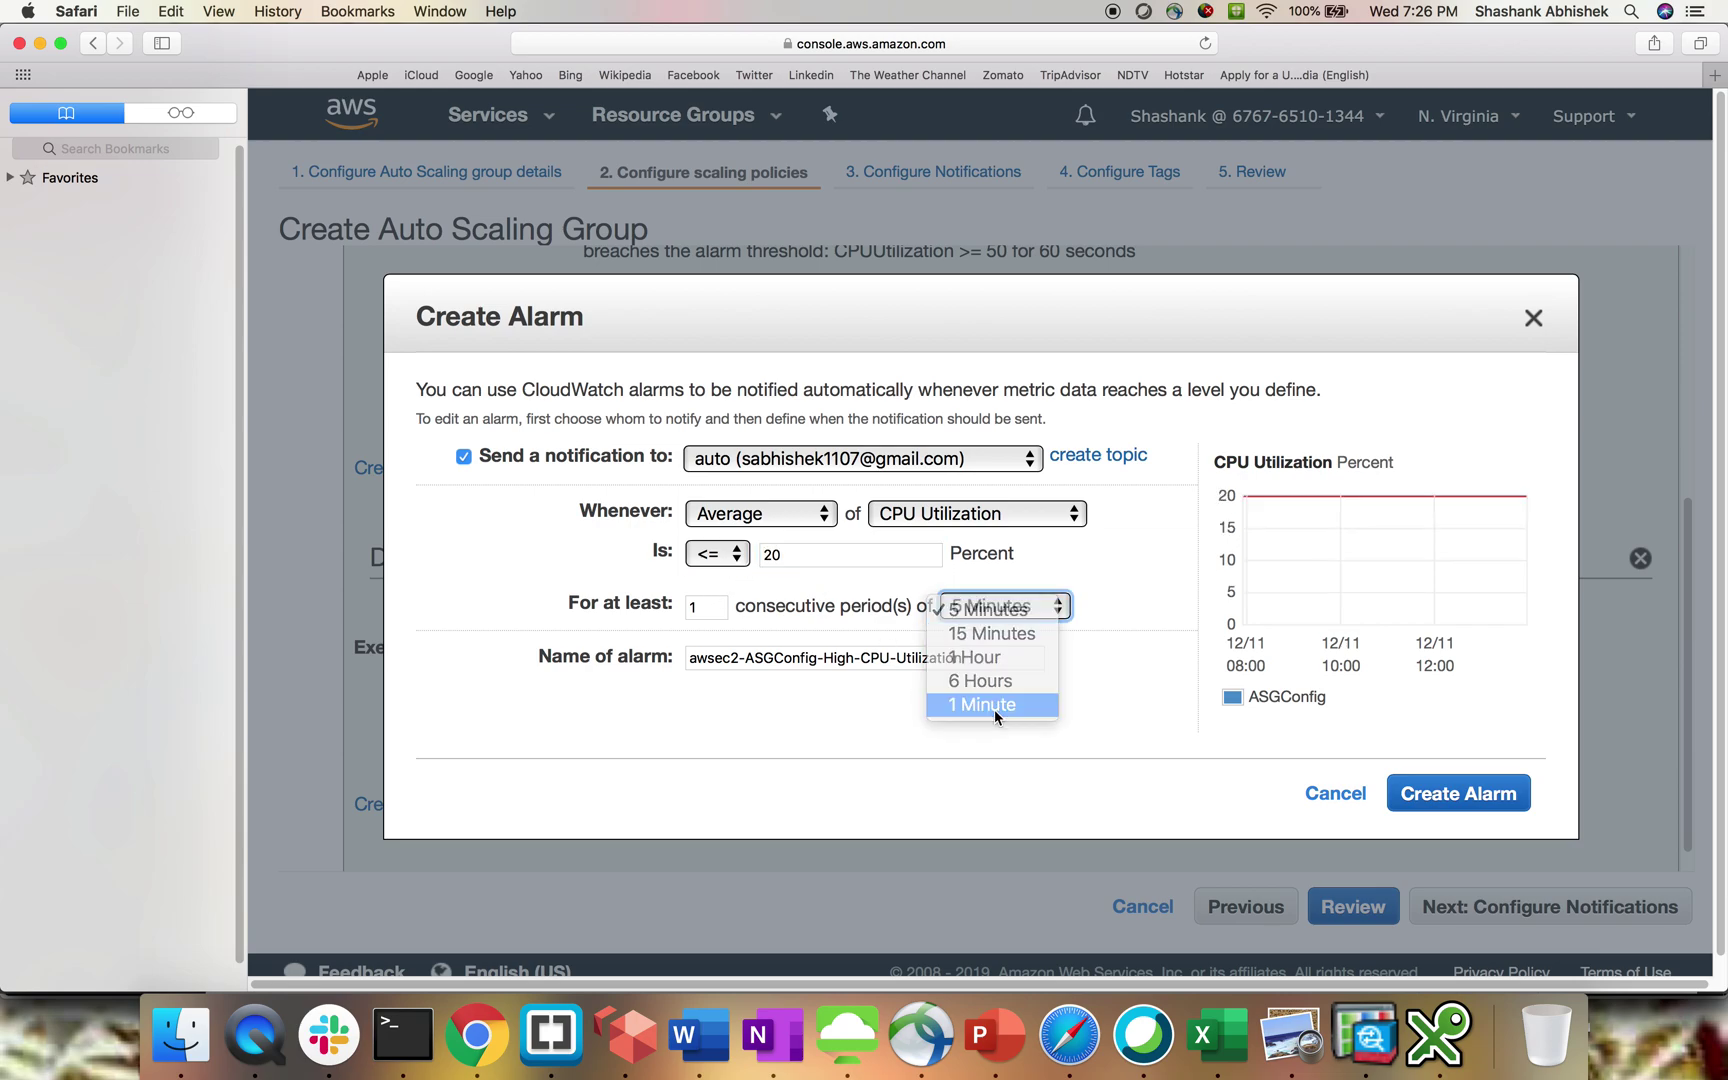
click(1472, 800)
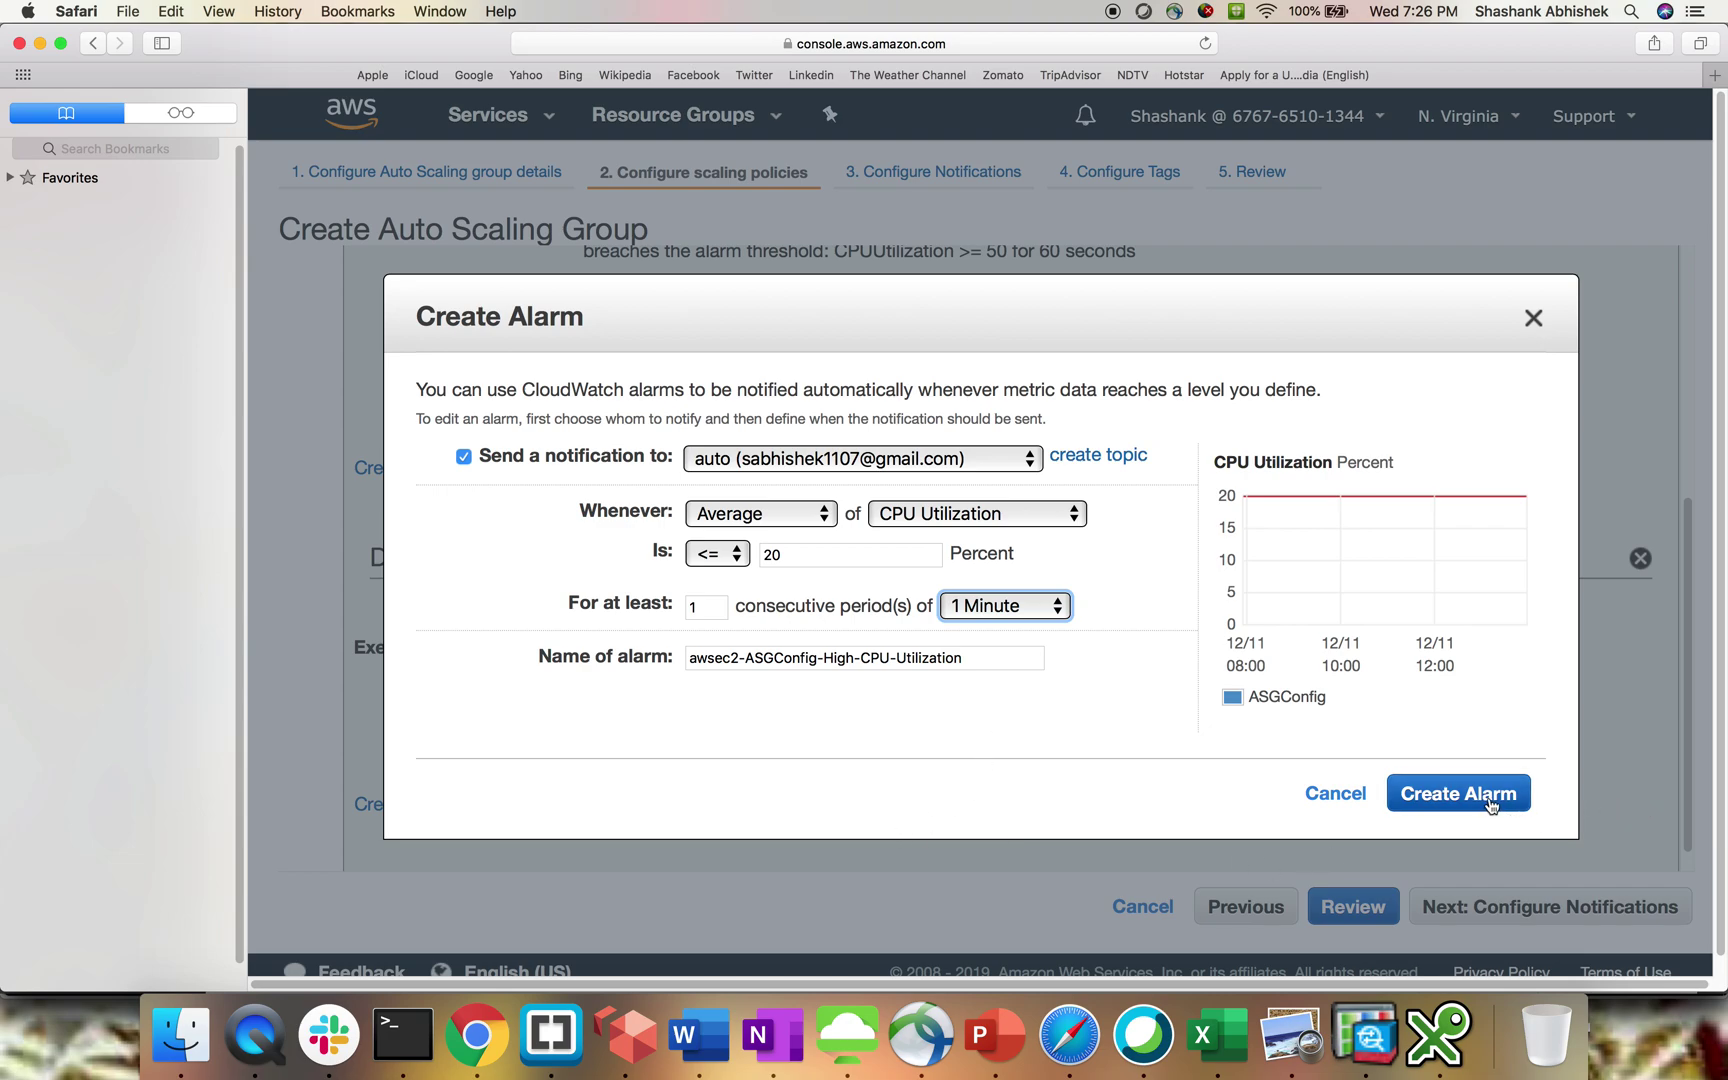
scroll(926, 780, down, 2)
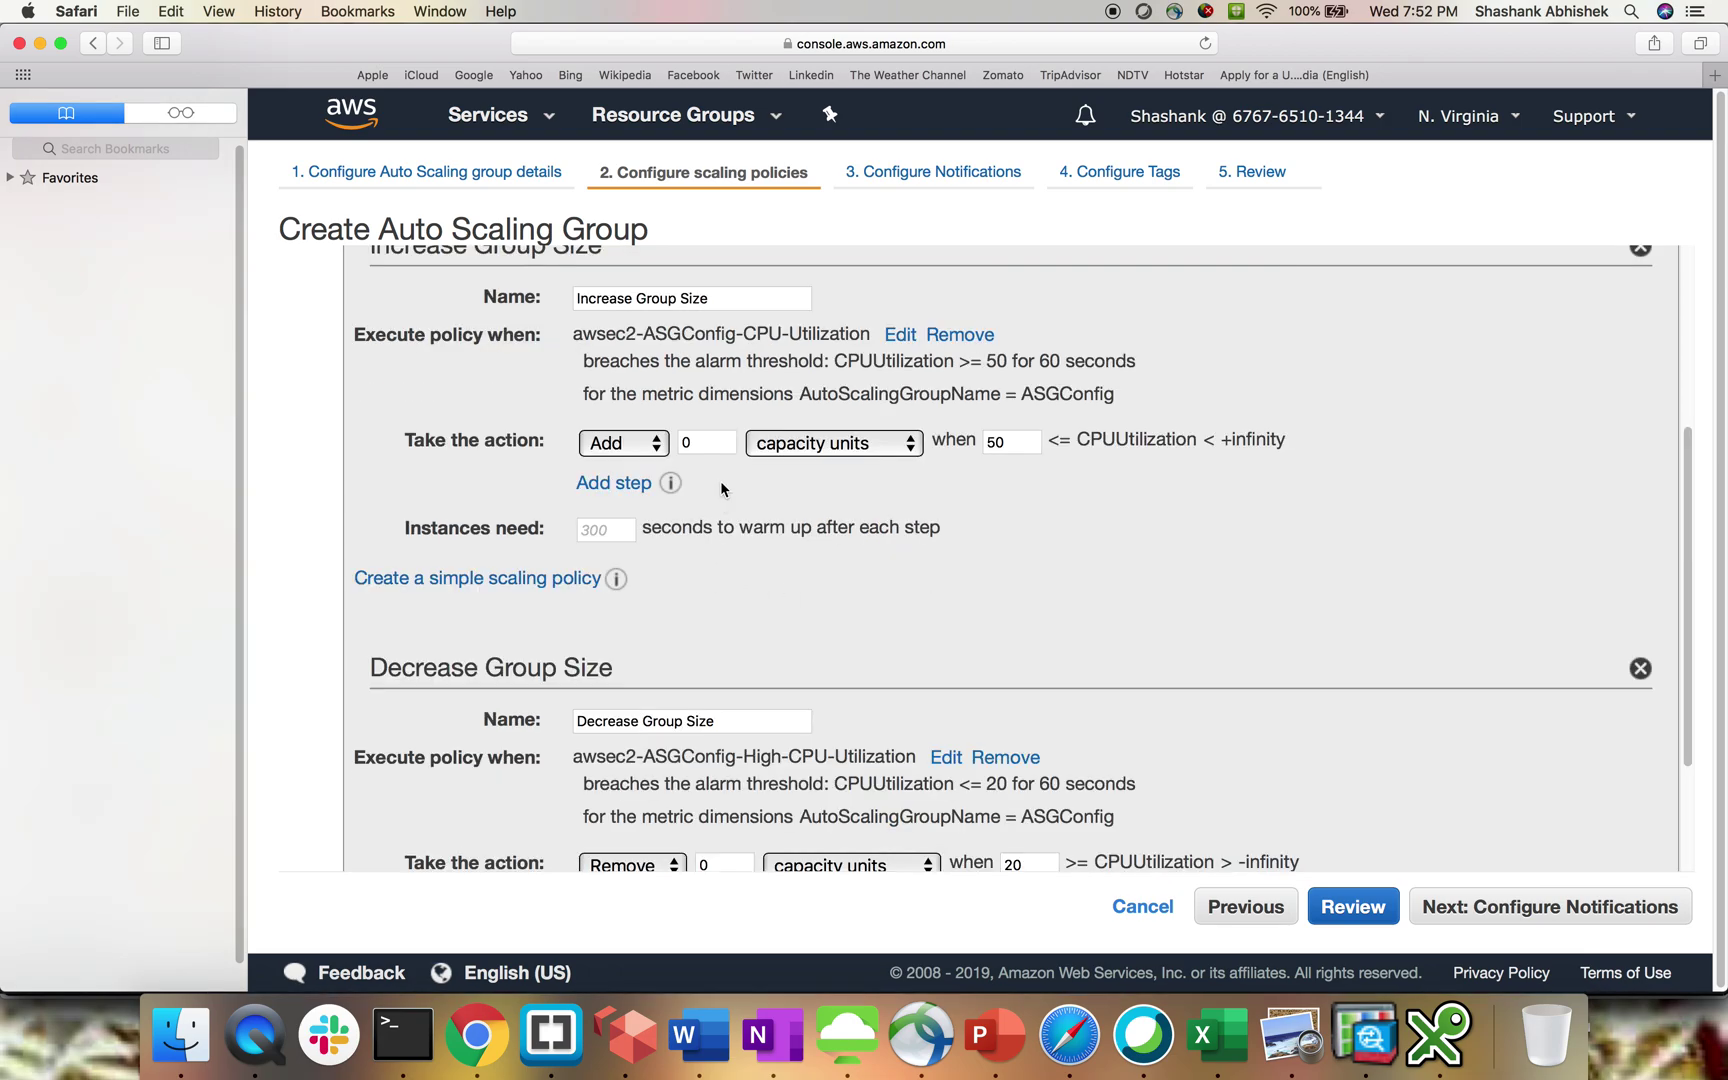
Set both the Add and Remove scaling steps to 1 capacity unit and continue to notifications
click(714, 444)
key(BackSpace)
text(1)
scroll(957, 491, down, 2)
scroll(946, 502, down, 2)
click(718, 679)
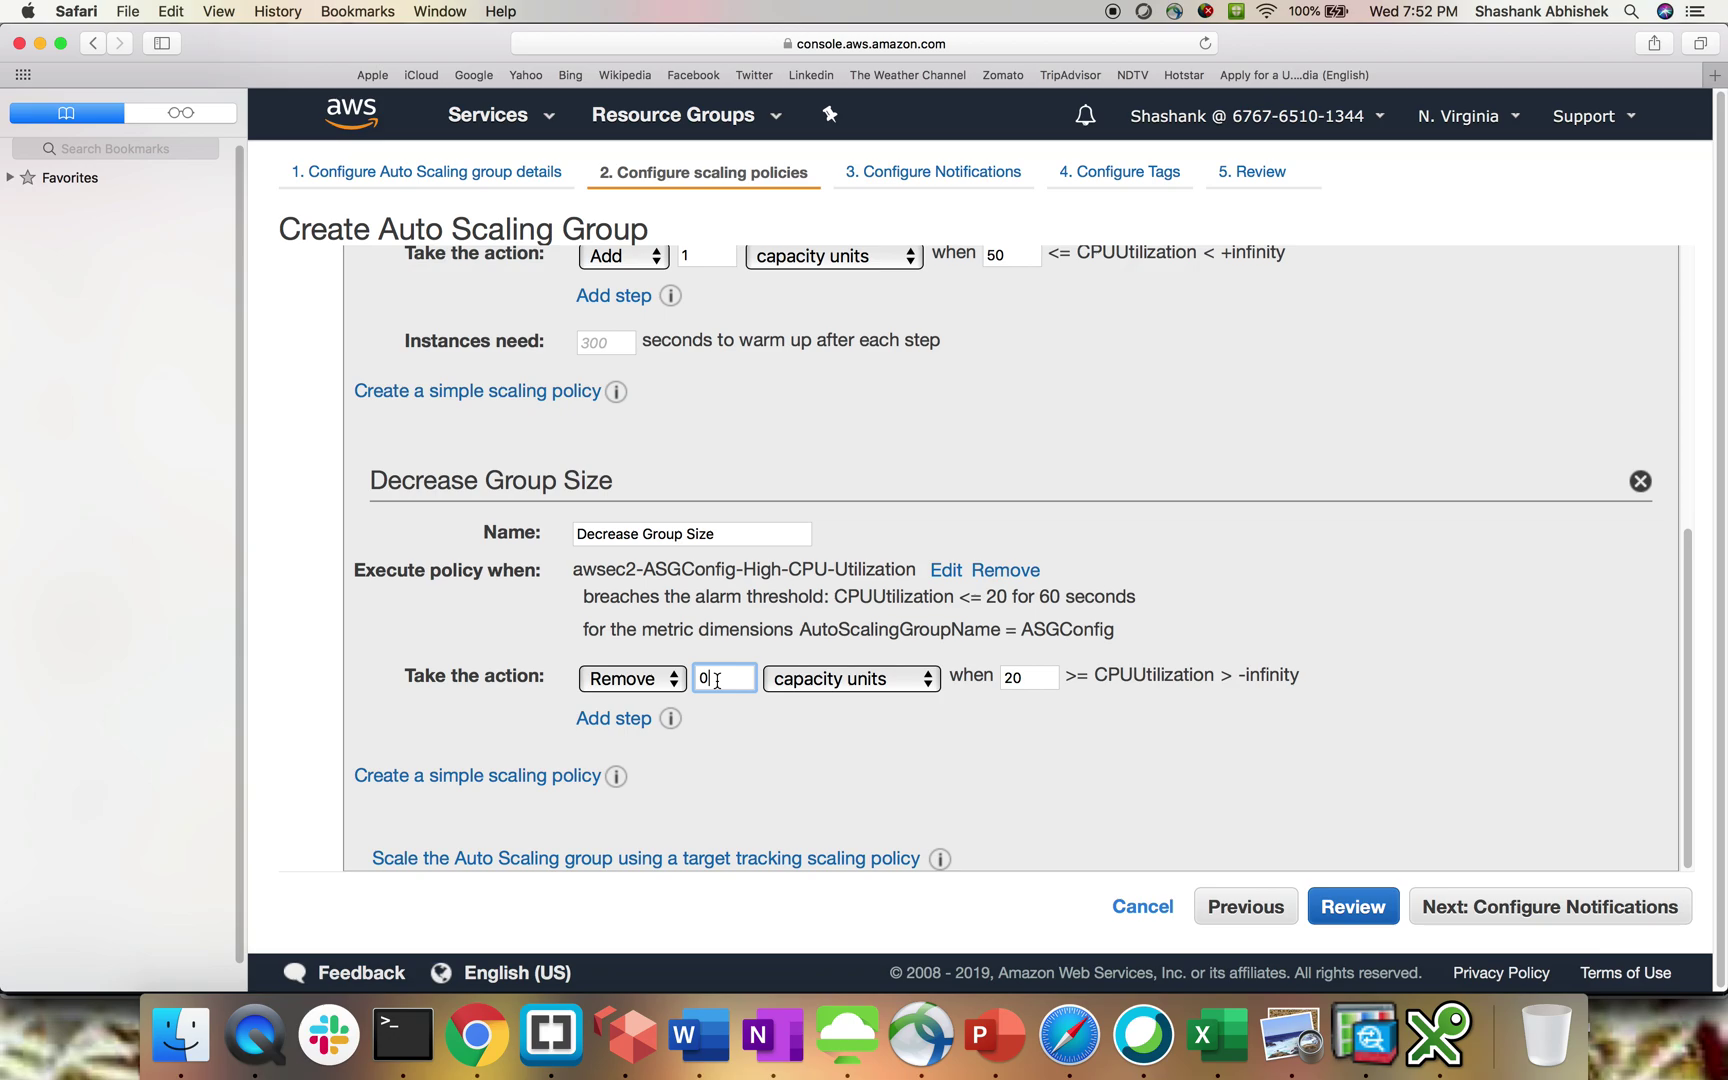
key(BackSpace)
text(1)
click(1545, 905)
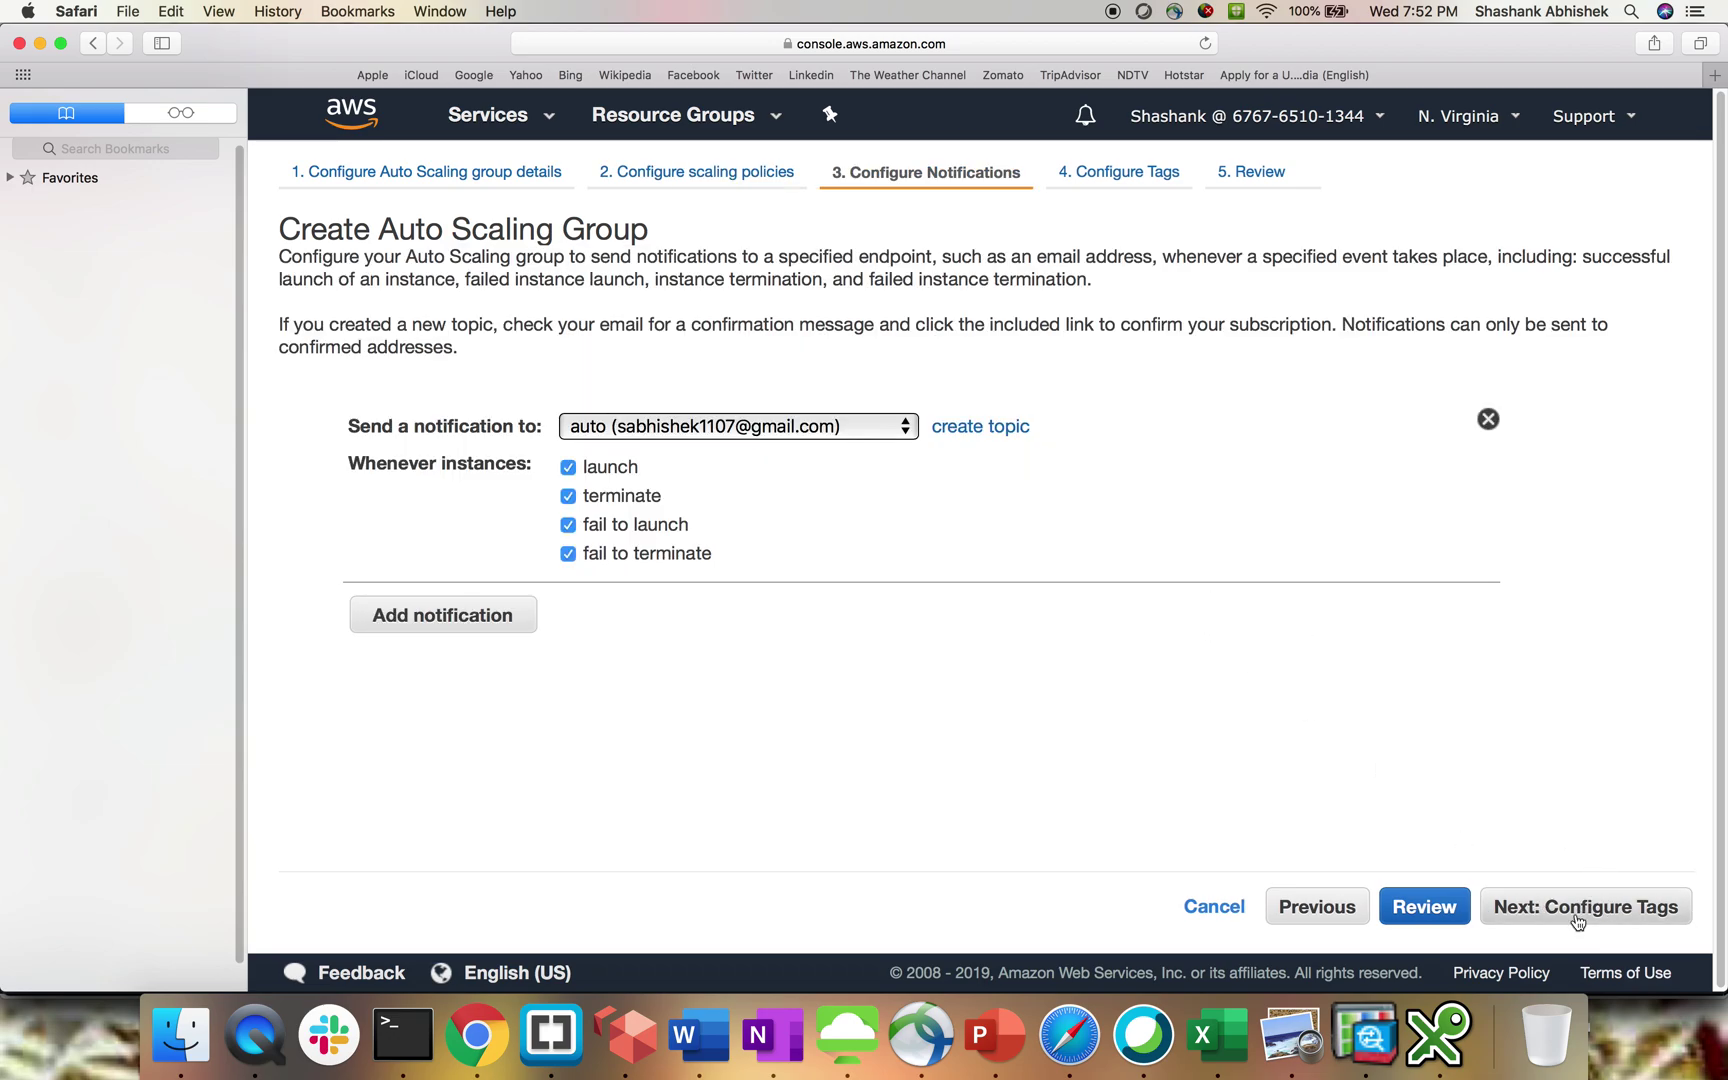
Pass through the tags and review steps and create the ASGConfig Auto Scaling group
click(1577, 913)
click(1614, 905)
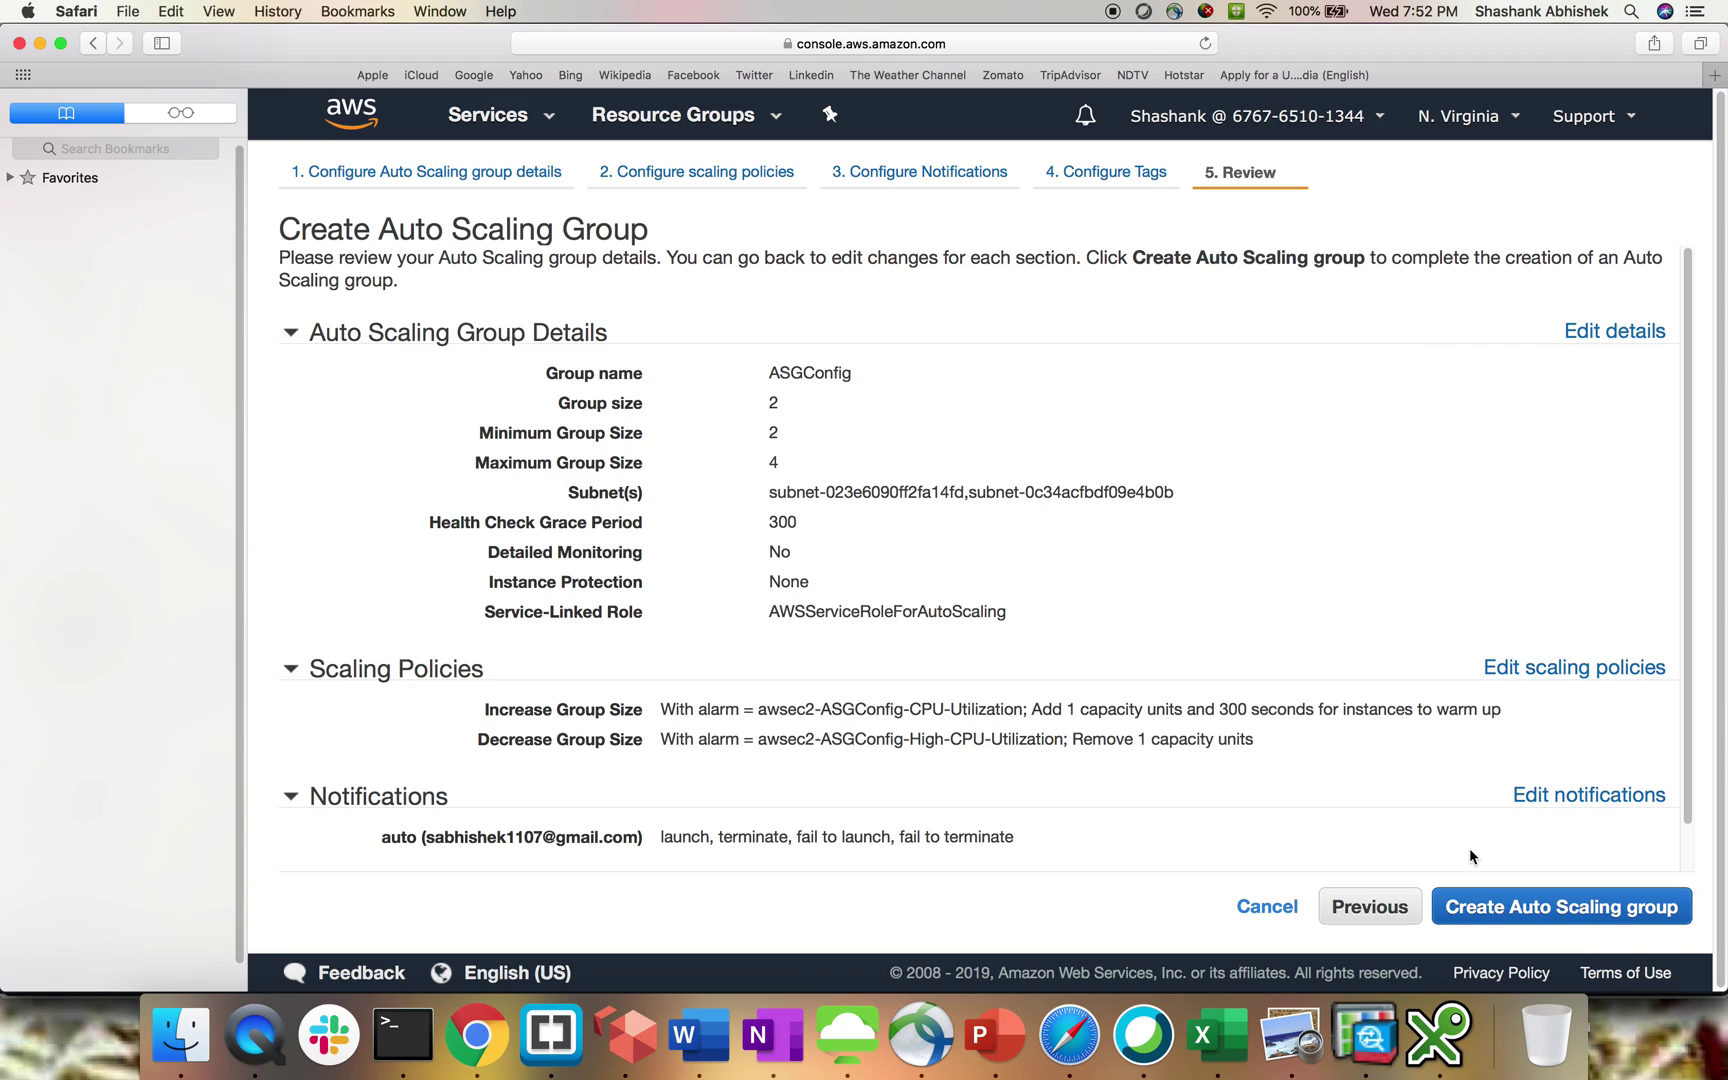
click(1536, 906)
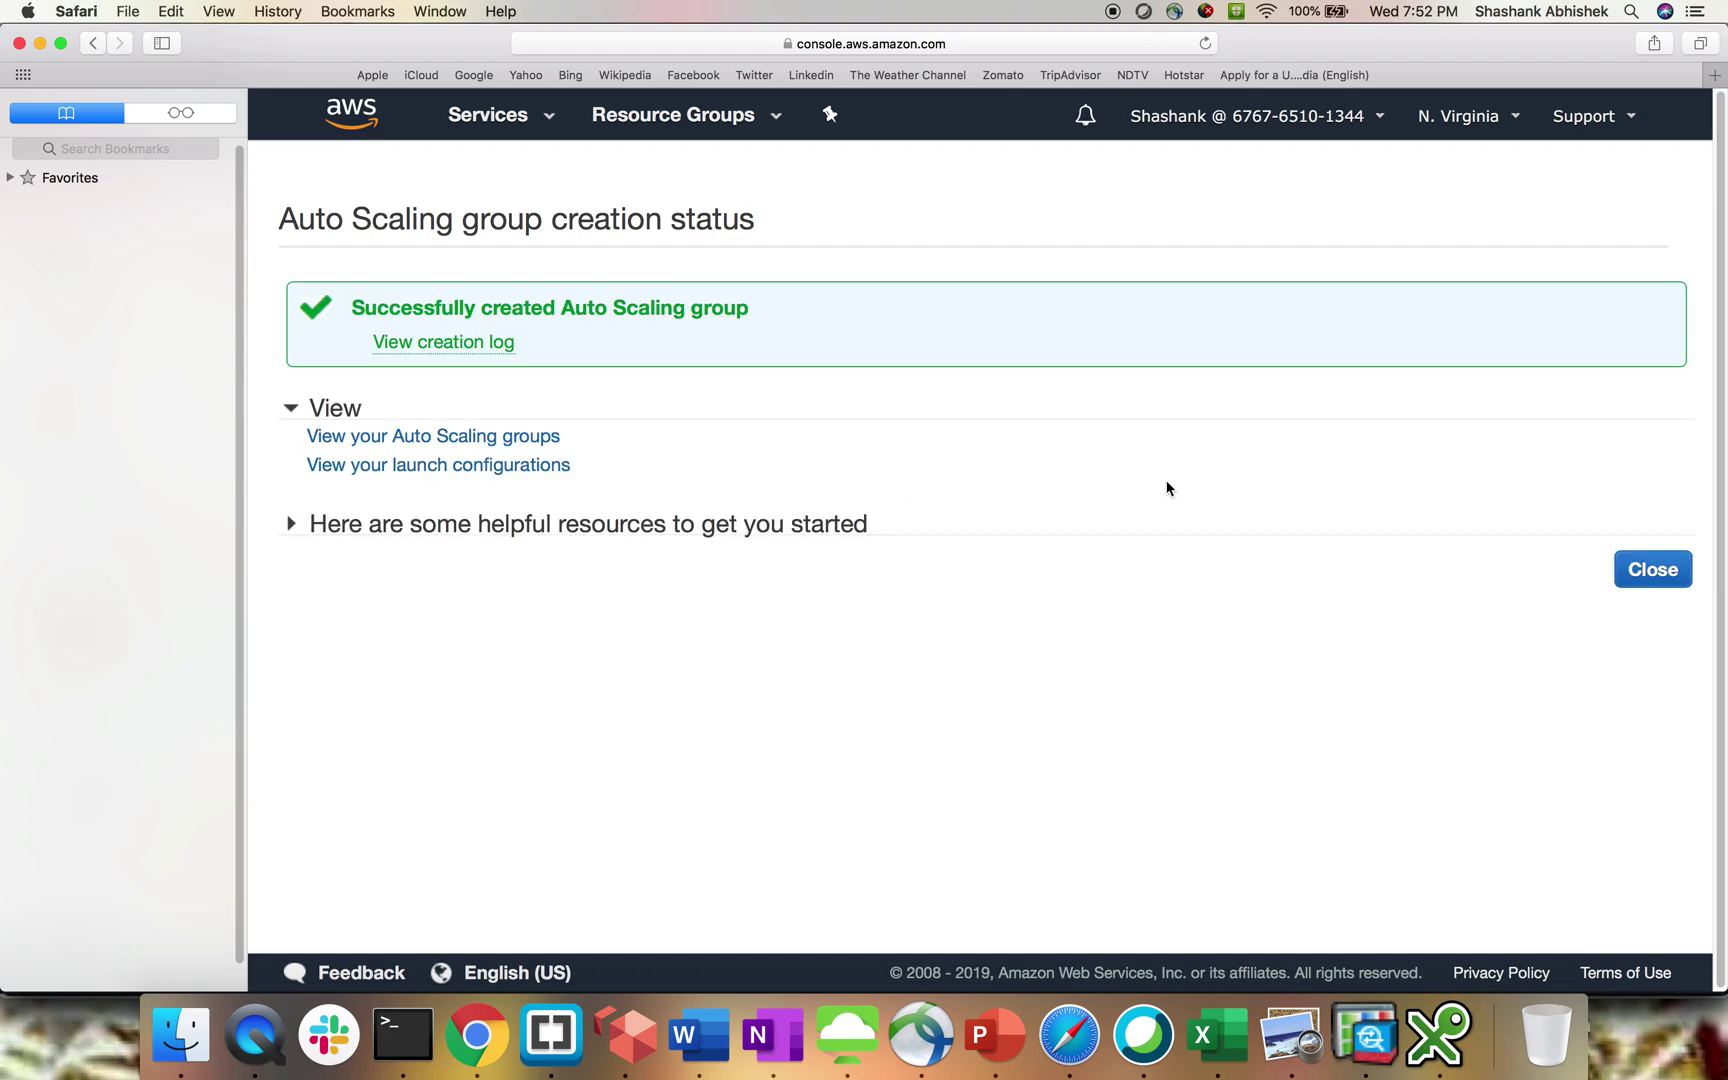
Review ASGConfig's activity history, scaling policies and instances, then view the EC2 instances list
click(1653, 570)
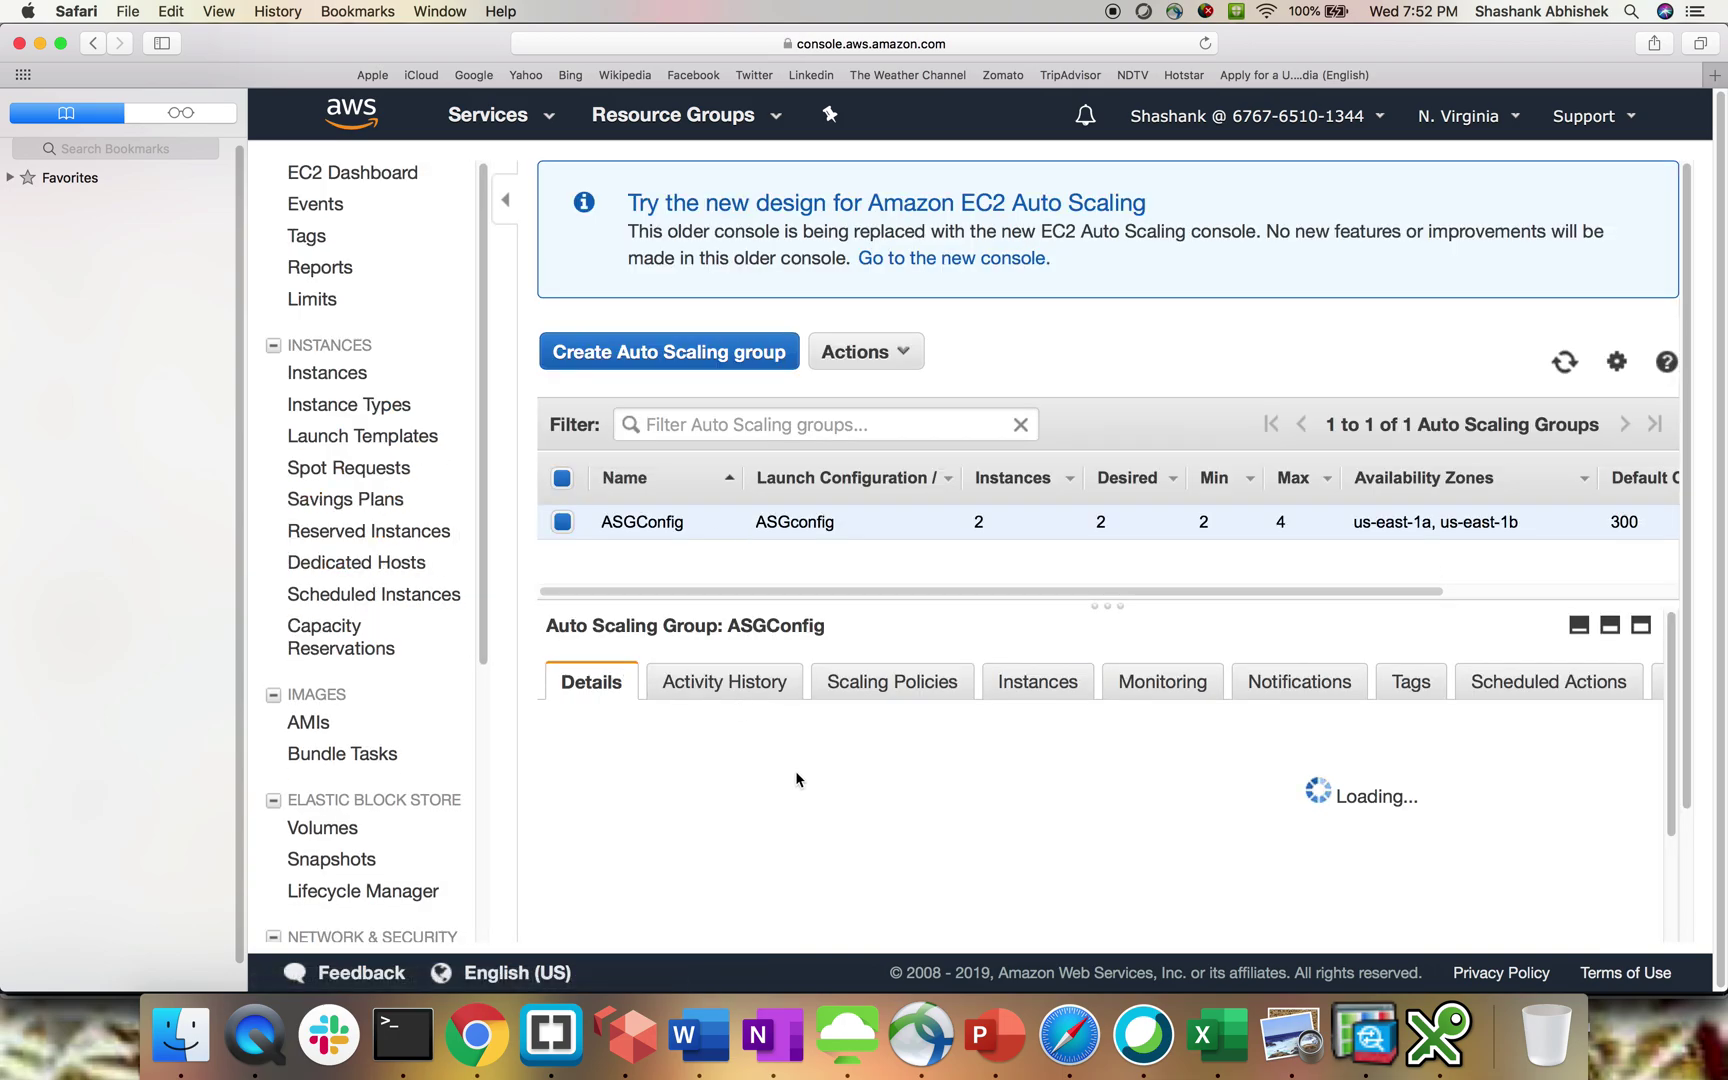
click(724, 682)
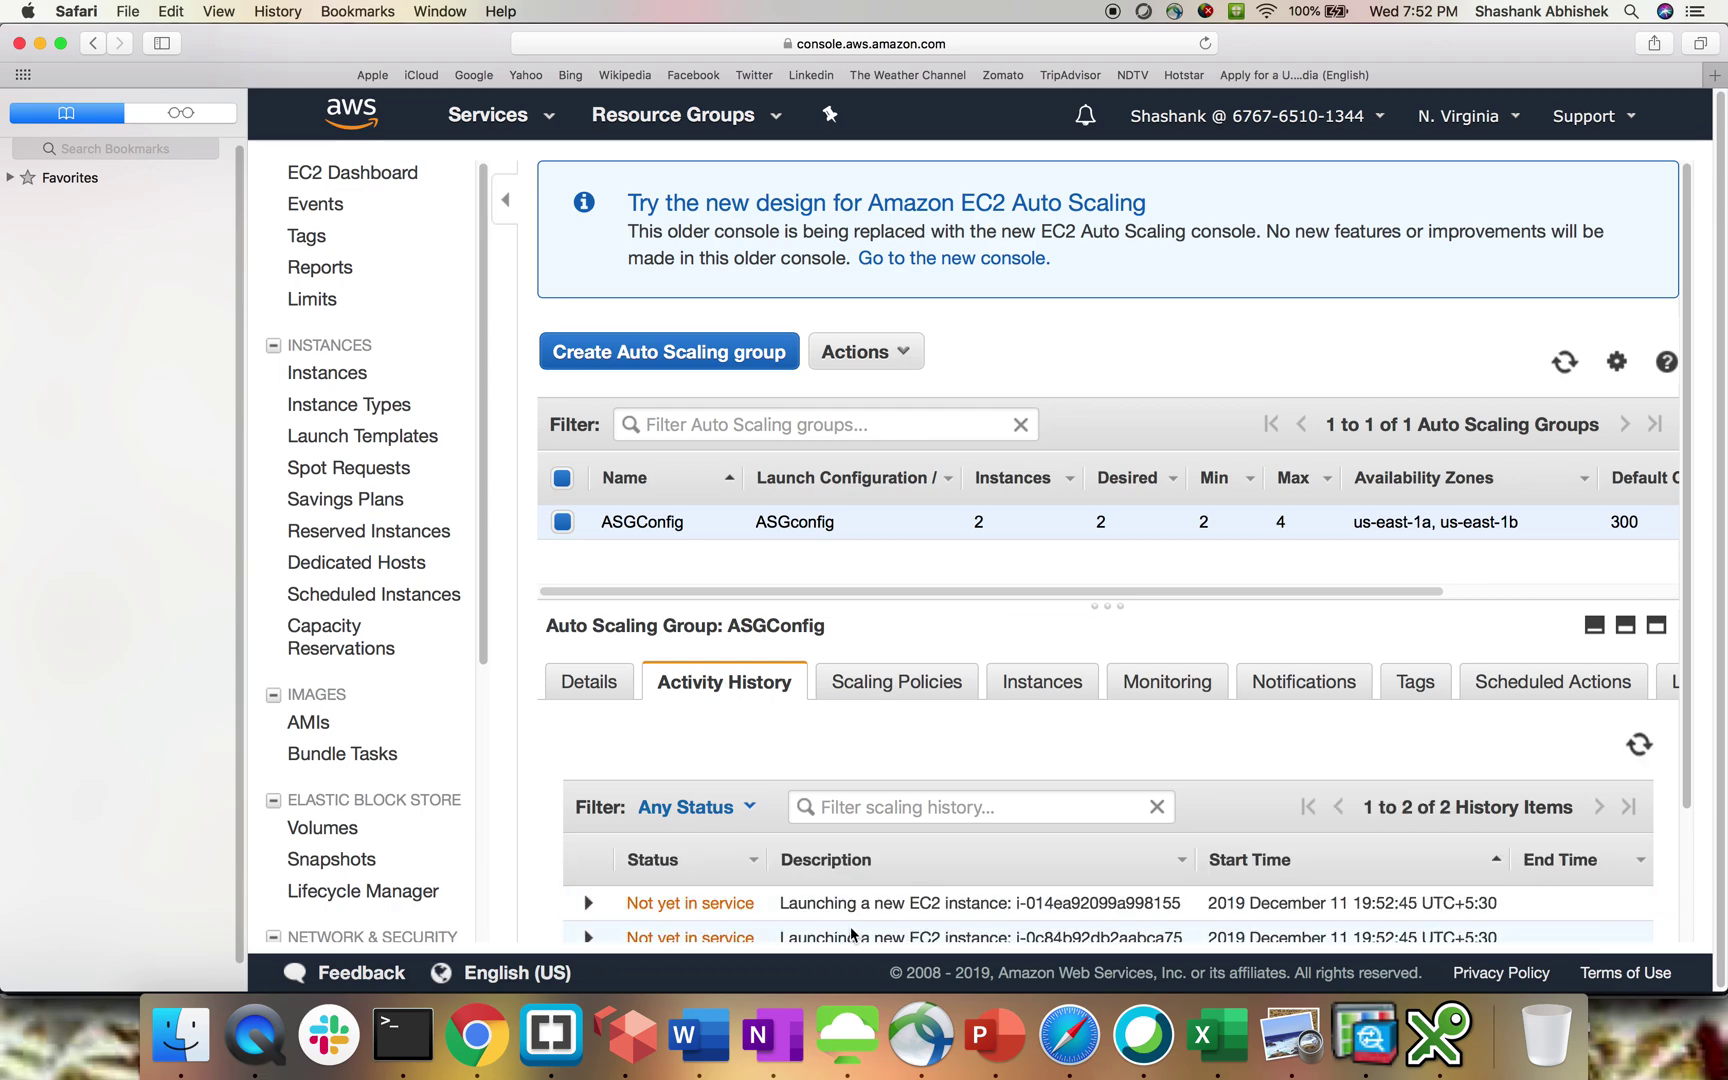
scroll(851, 927, down, 2)
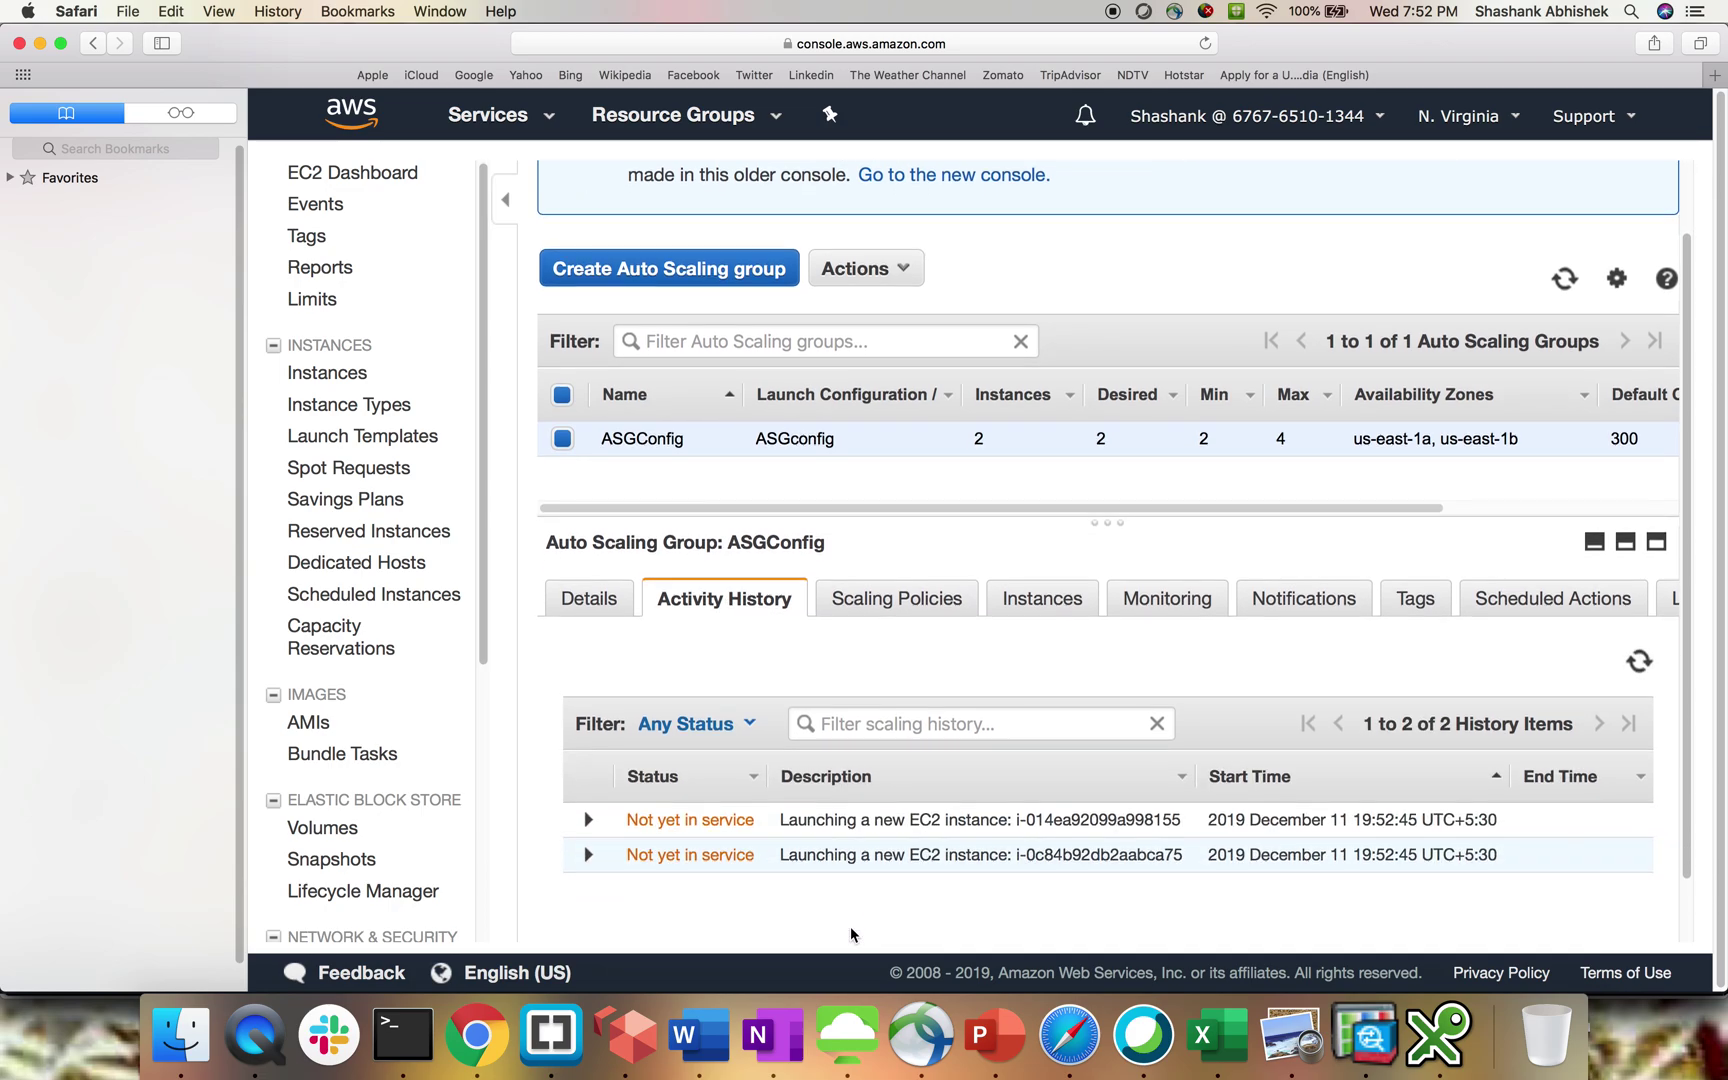
click(922, 614)
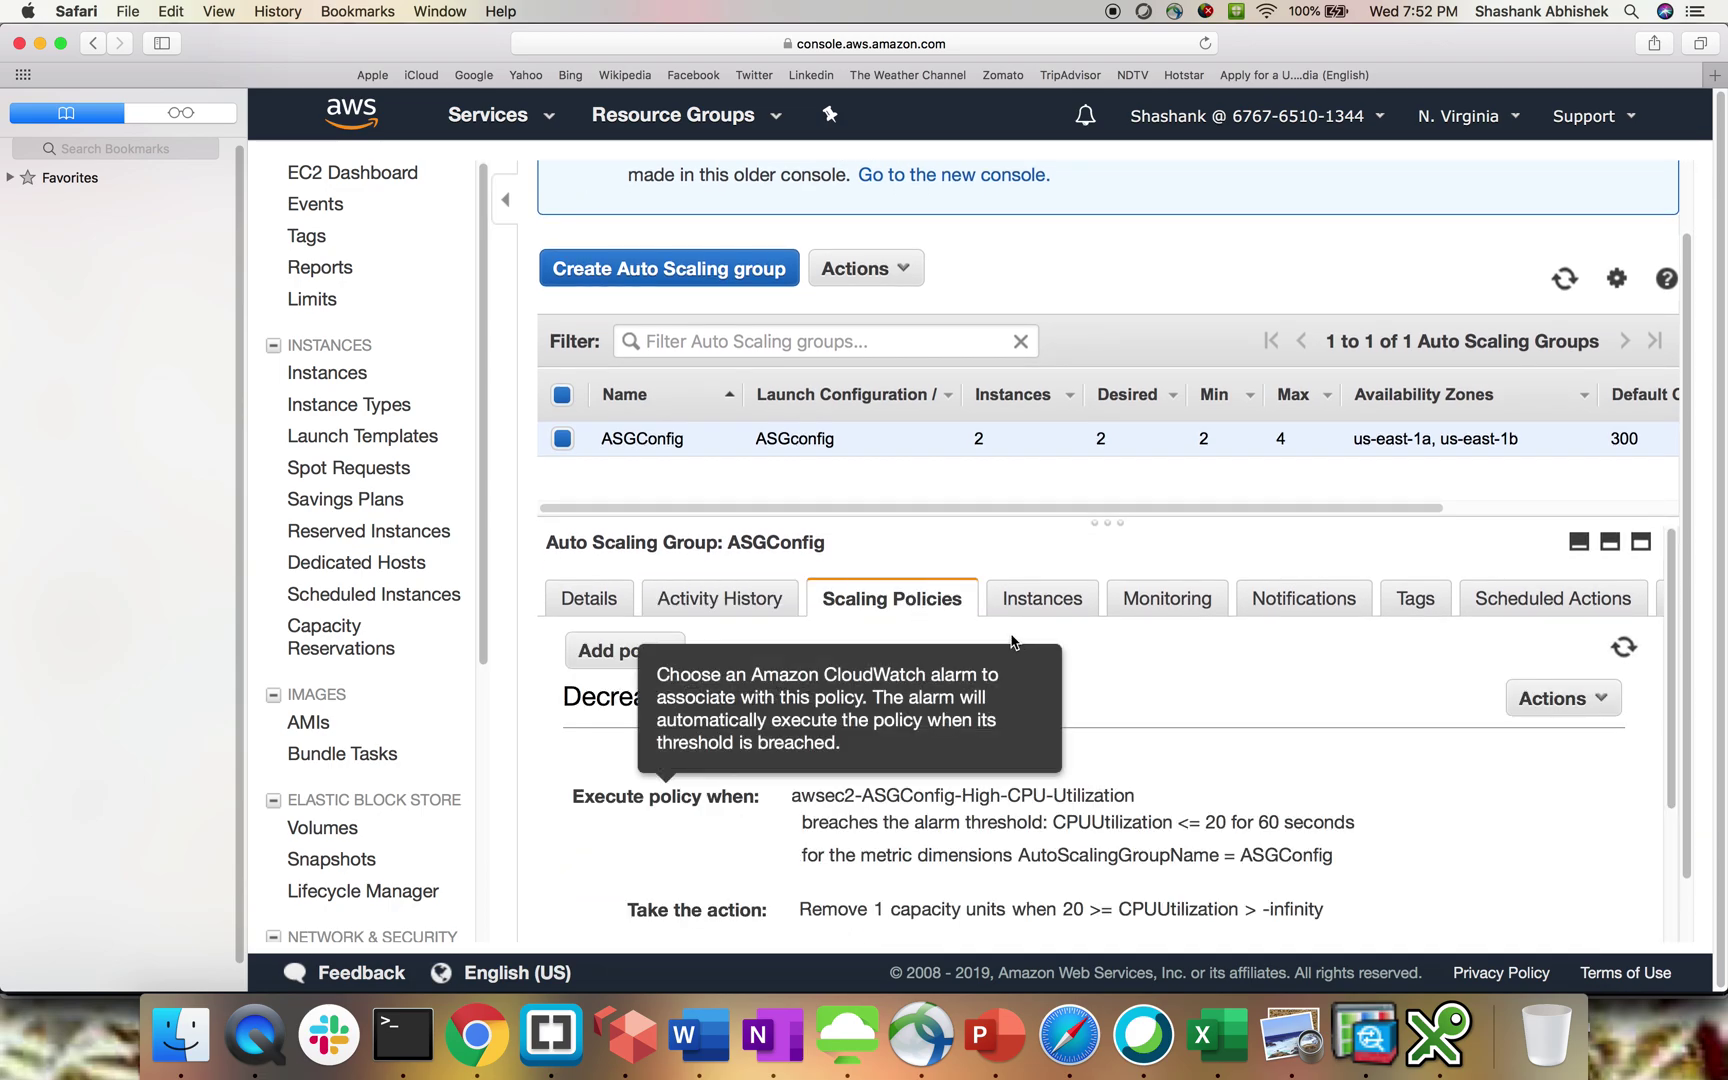
click(1037, 601)
scroll(756, 830, down, 1)
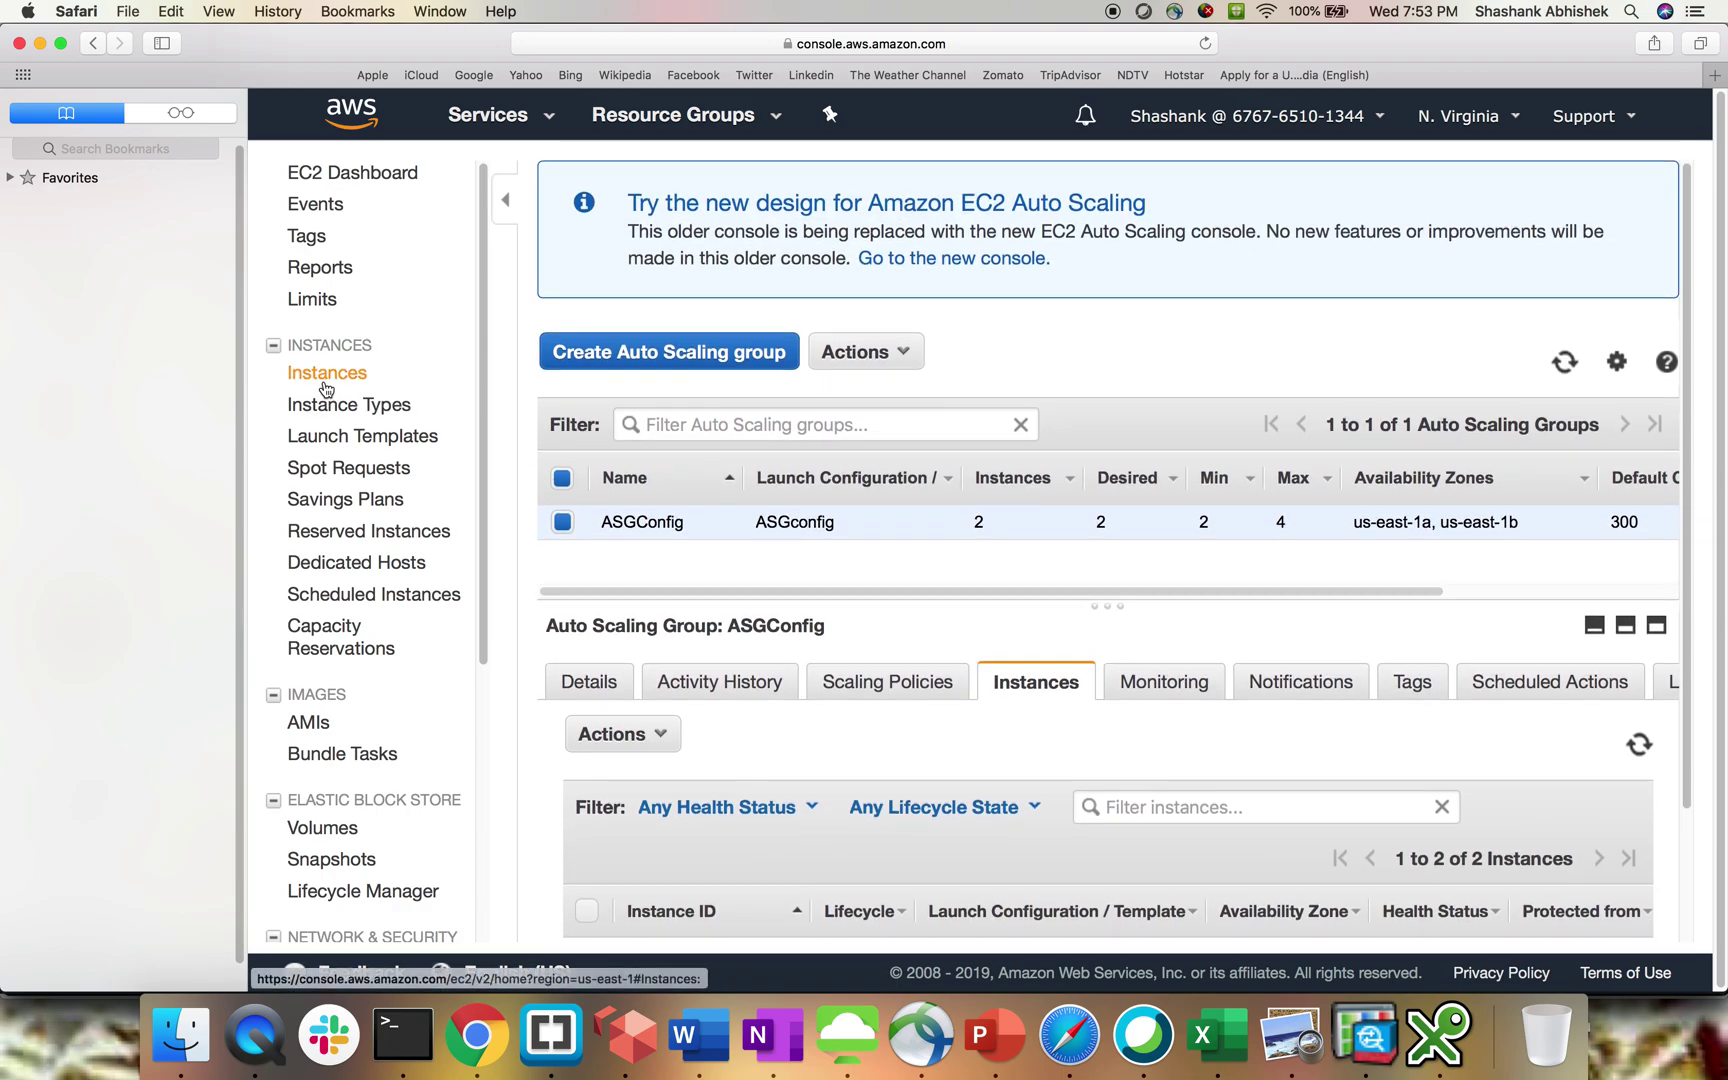
click(326, 388)
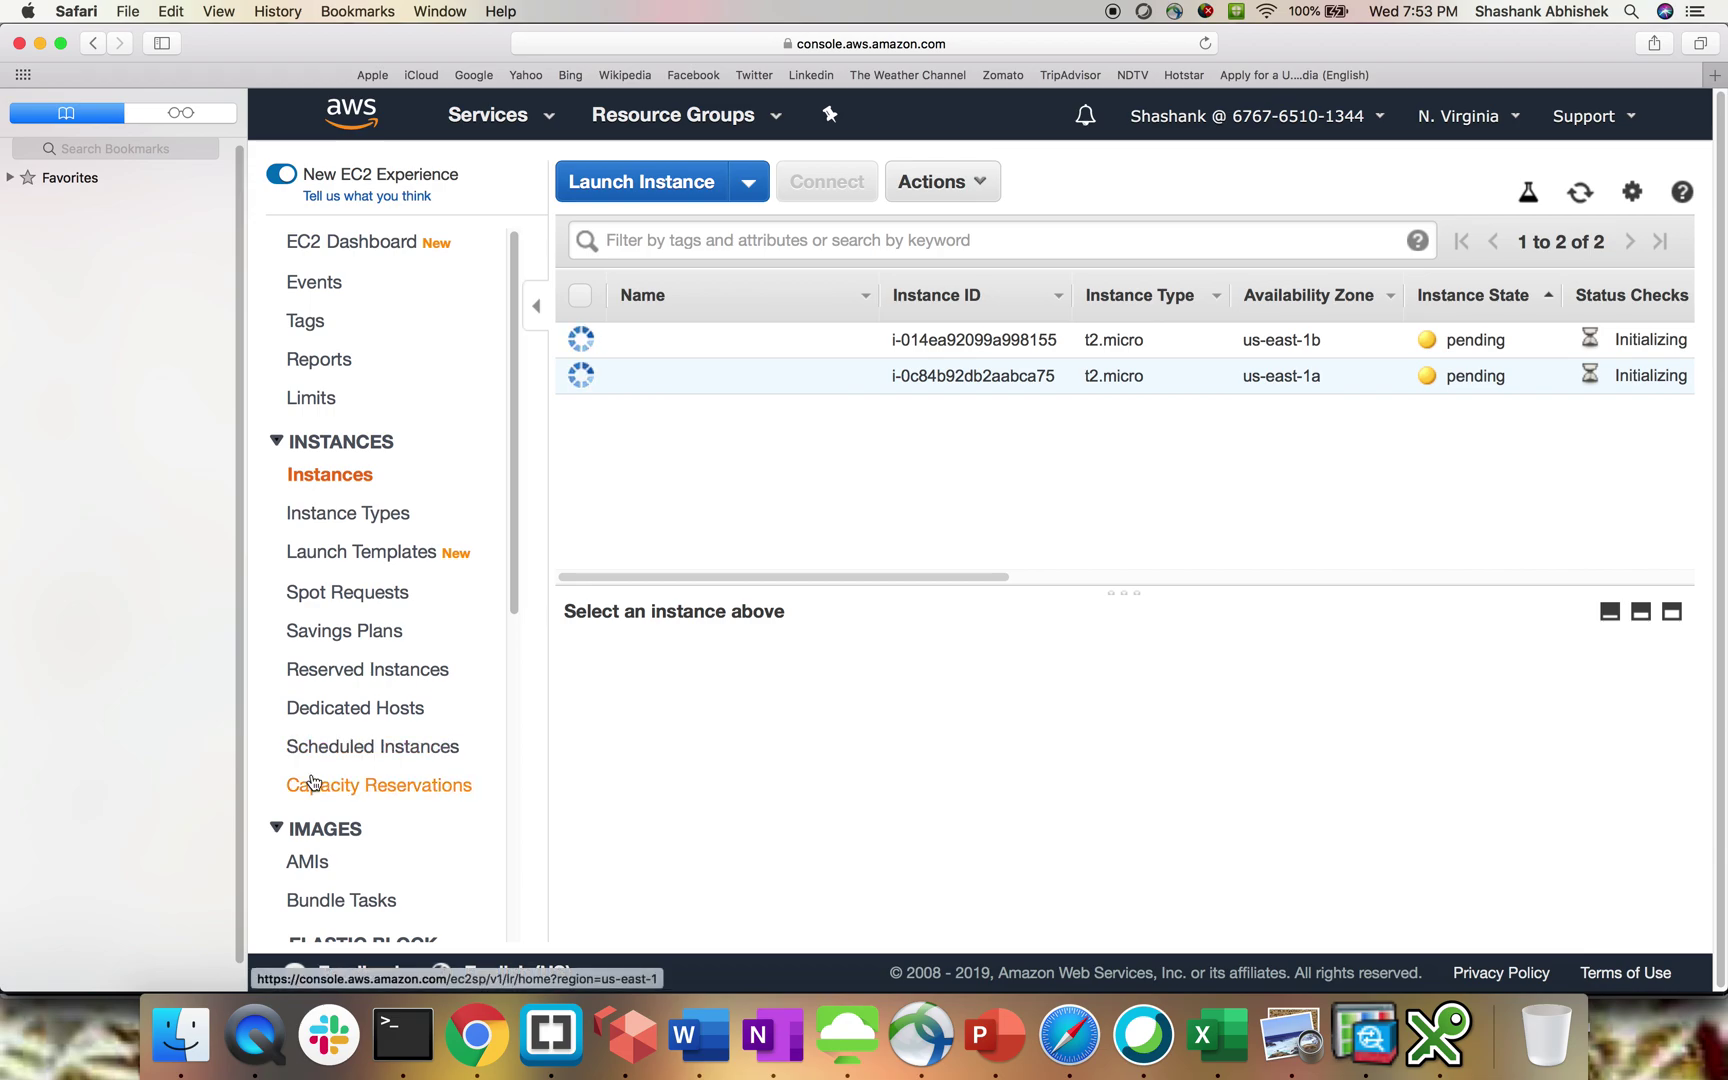
scroll(310, 783, down, 8)
scroll(311, 784, down, 2)
Confirm ASGT's Targets tab shows no registered targets, then return to the EC2 instances list
click(348, 814)
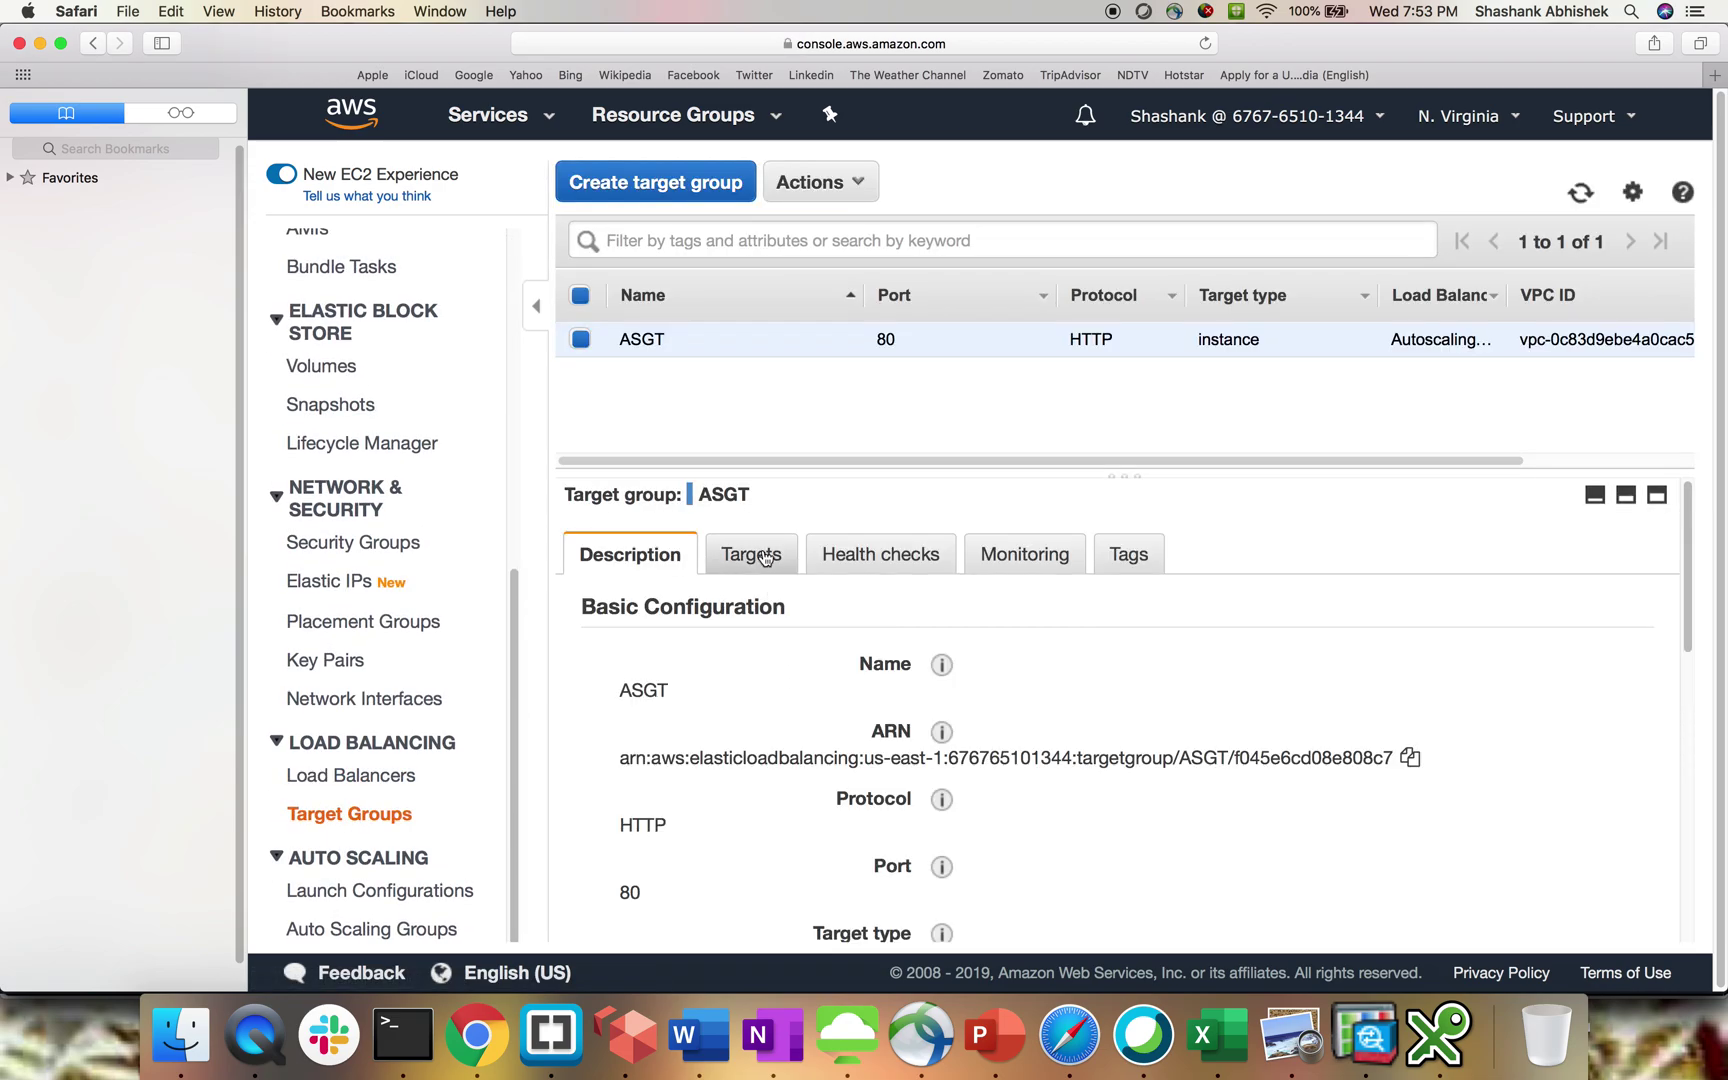
click(764, 560)
scroll(967, 855, down, 1)
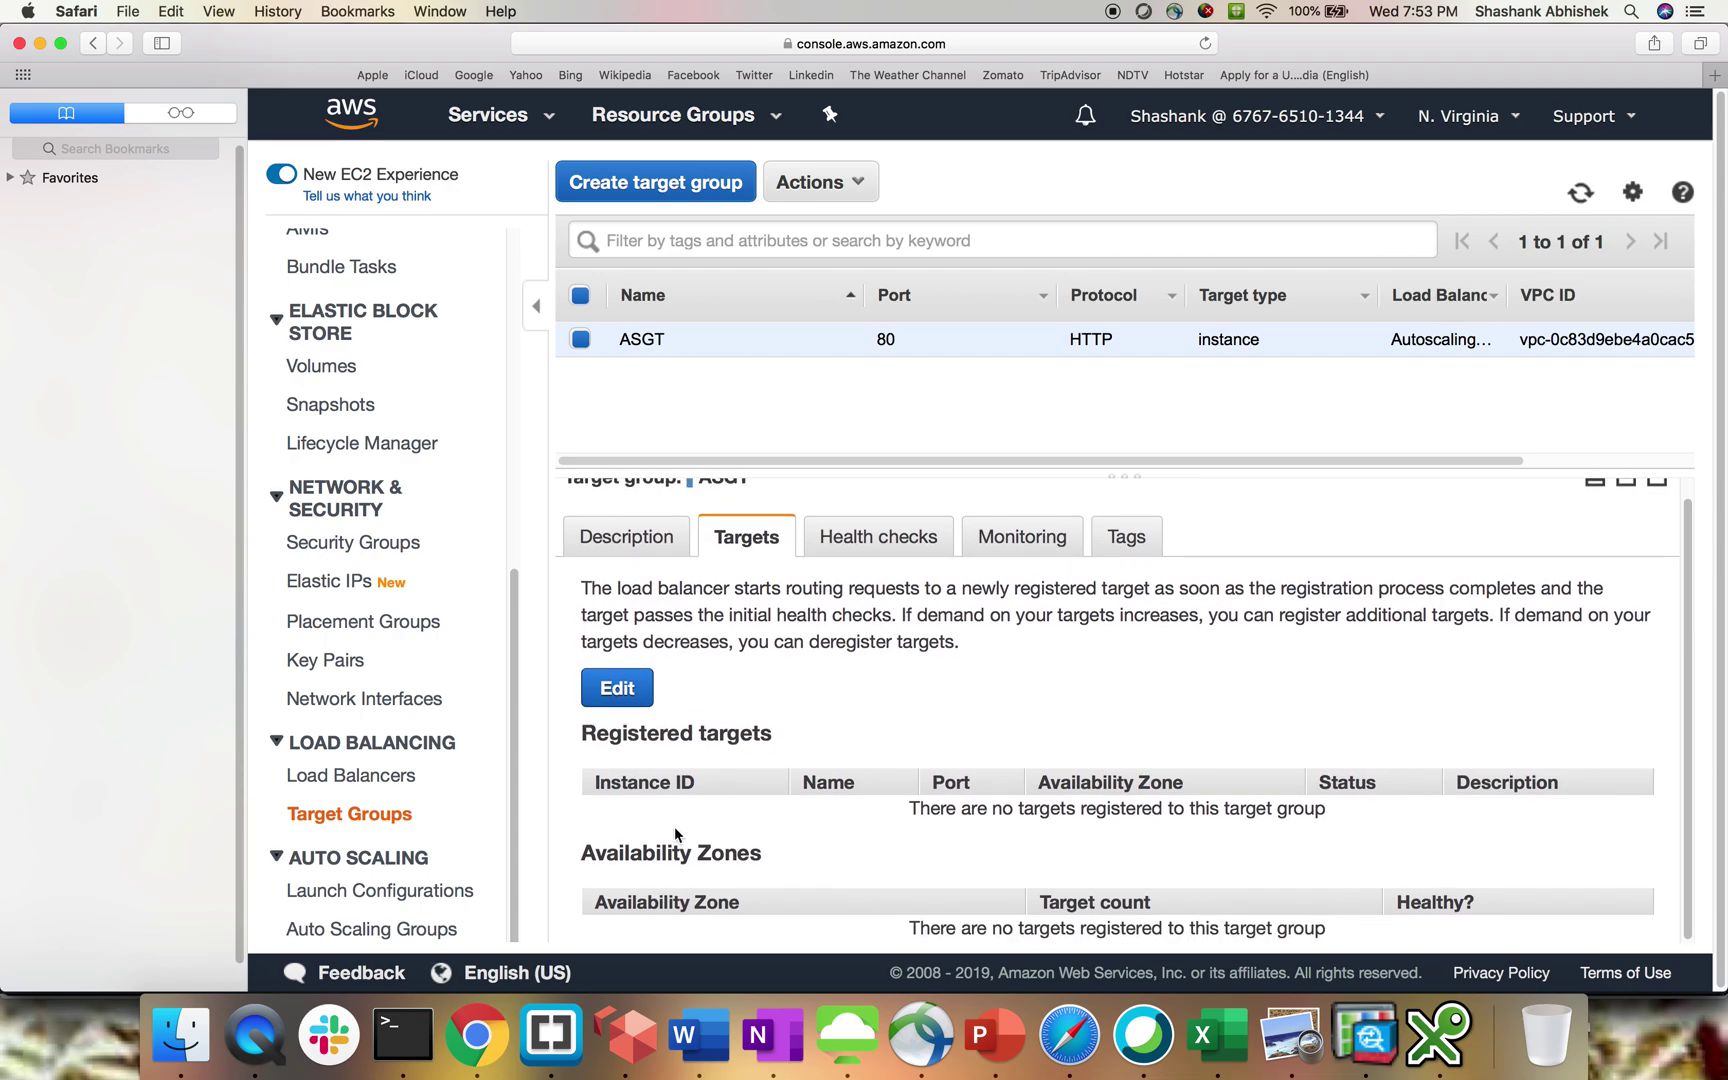
drag(689, 807, 769, 831)
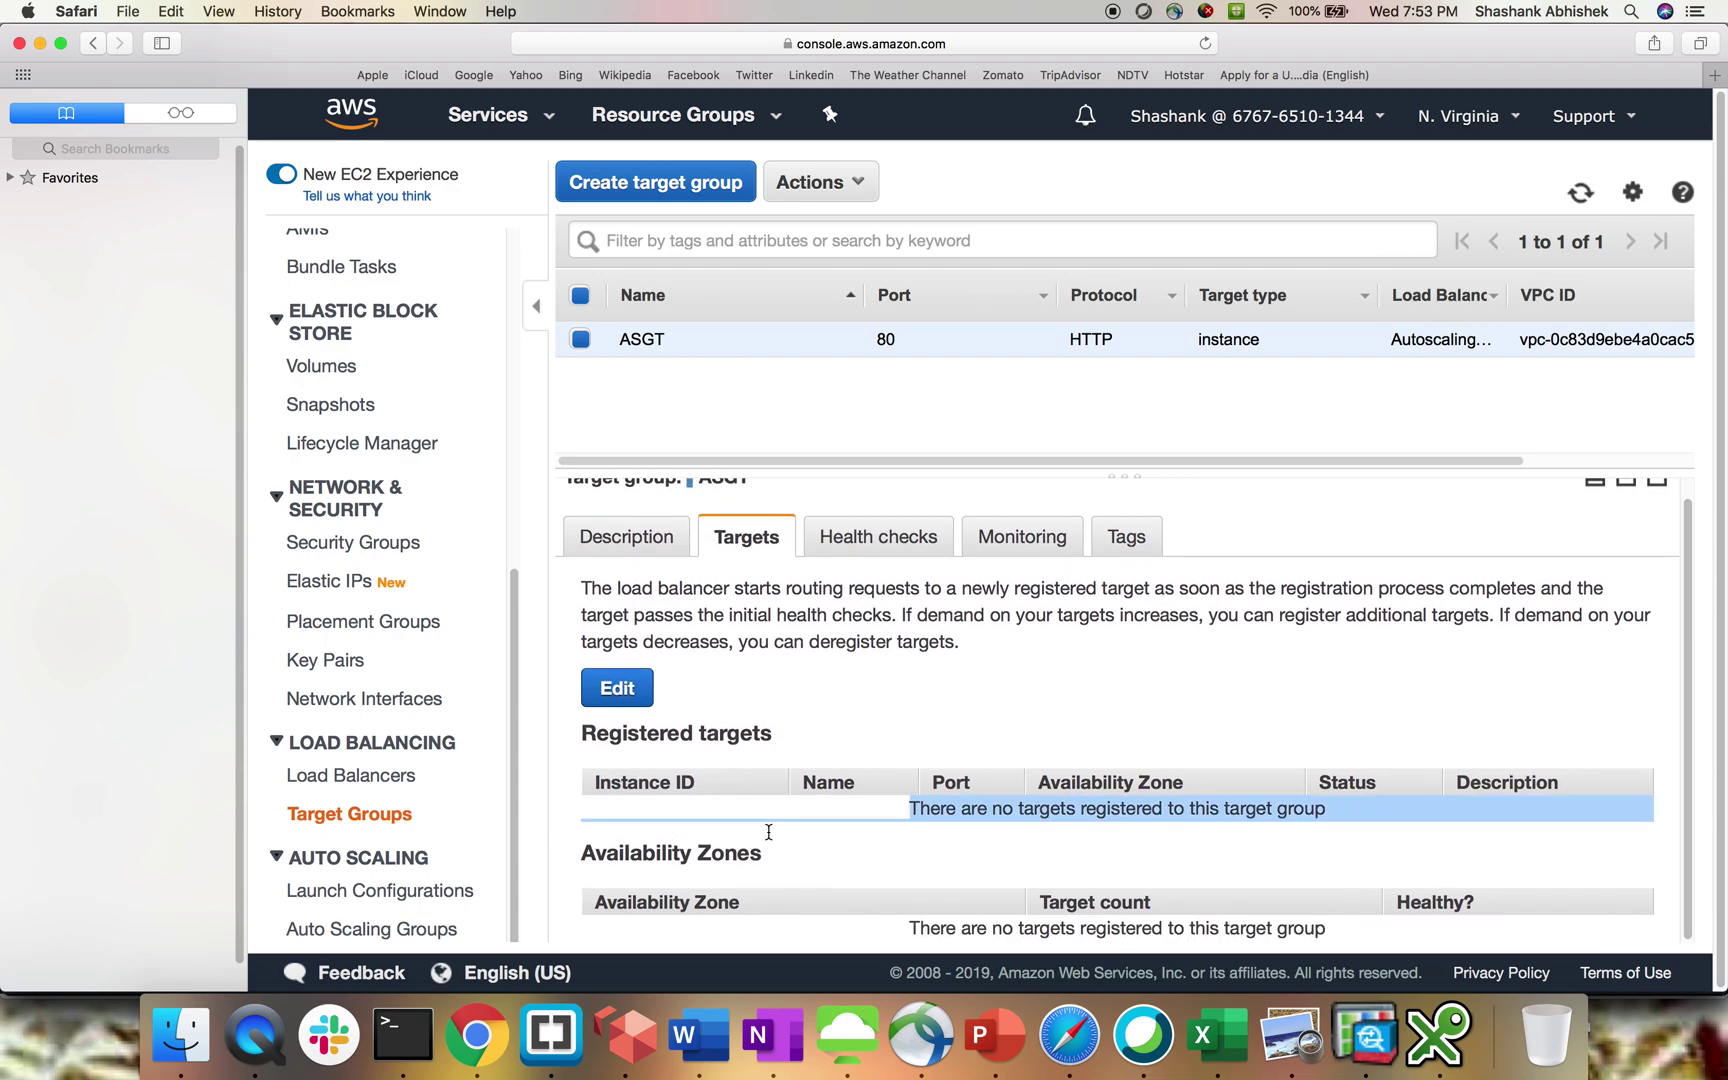
click(925, 845)
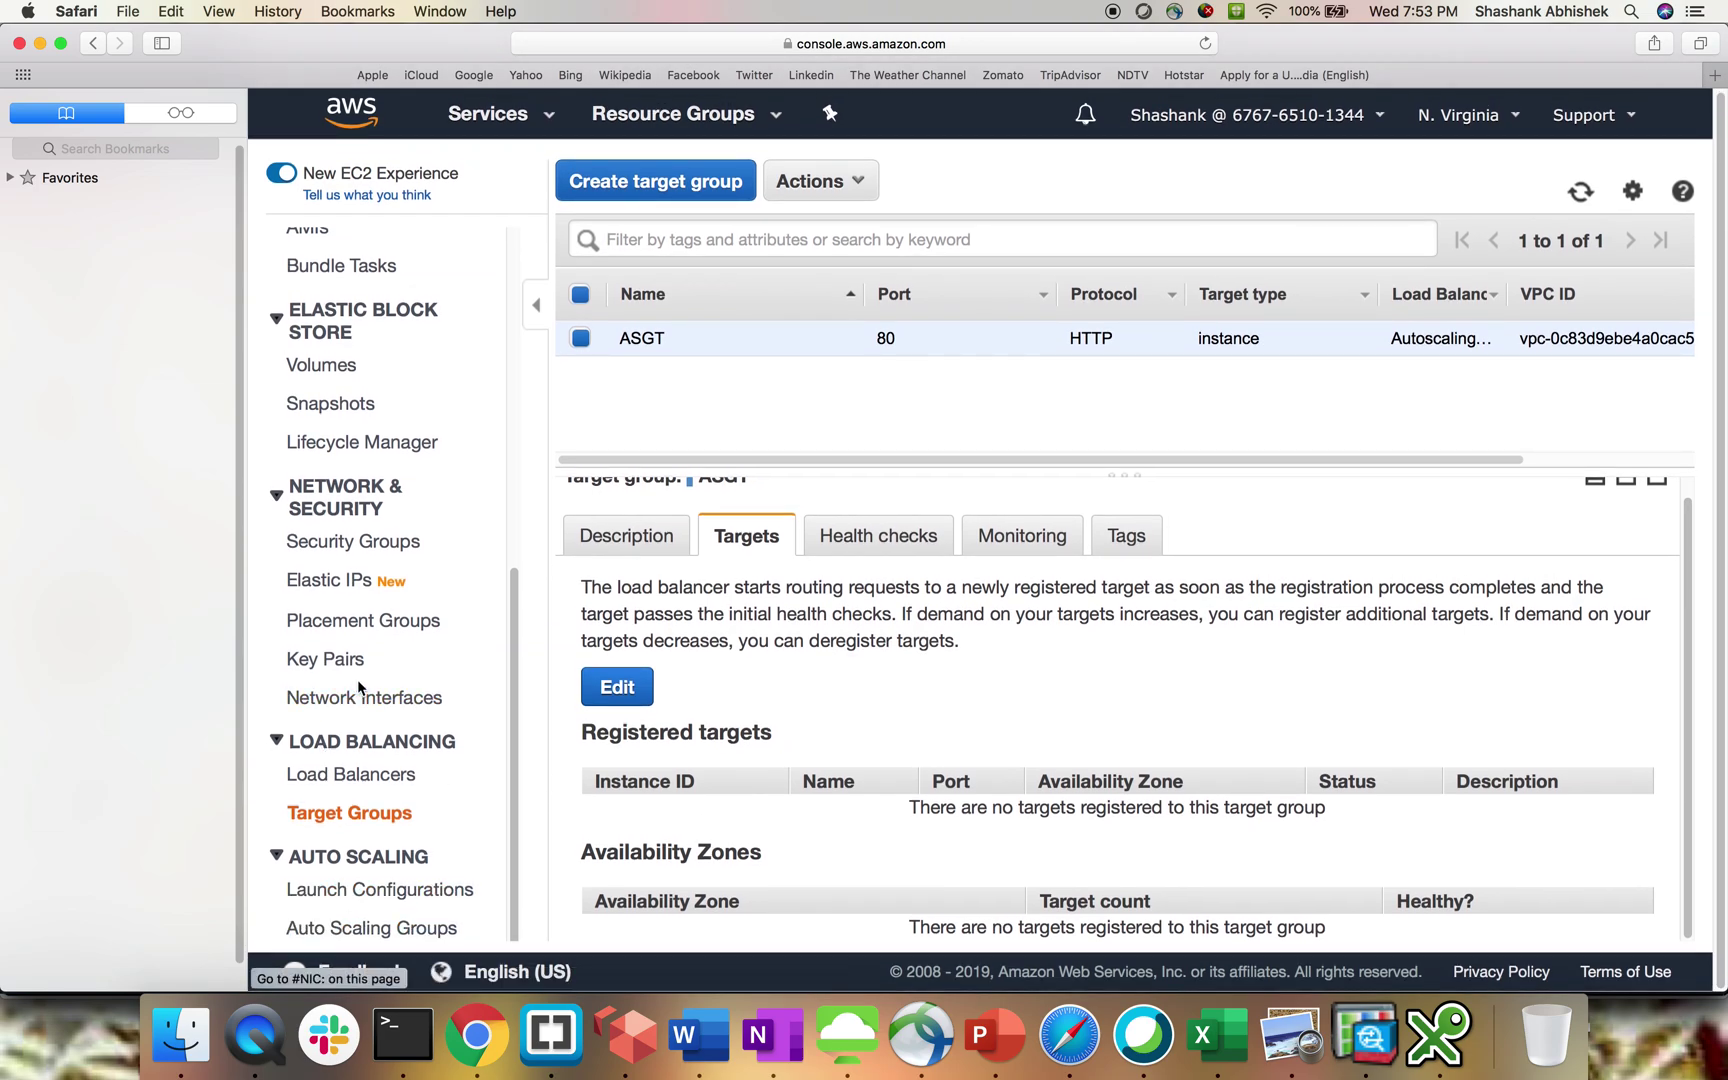
scroll(357, 679, up, 10)
click(337, 469)
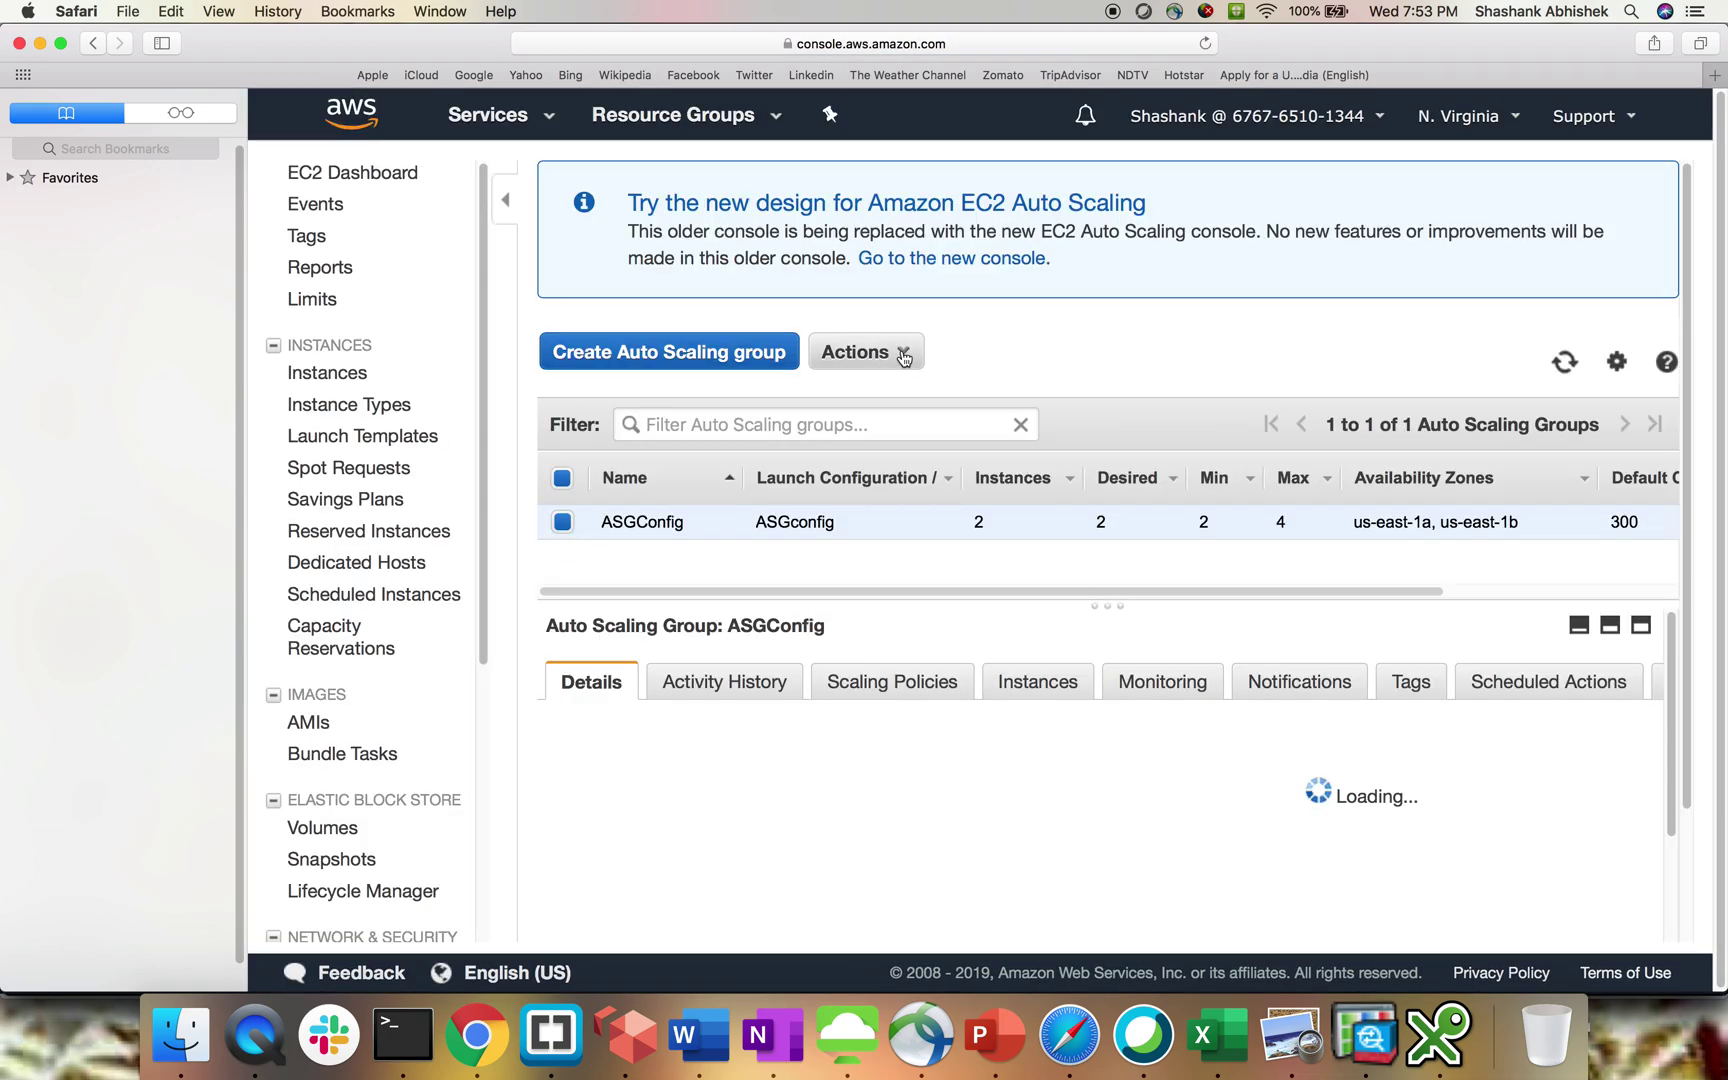
Edit ASGConfig's details to add ASGT as its target group and save
click(875, 353)
click(852, 390)
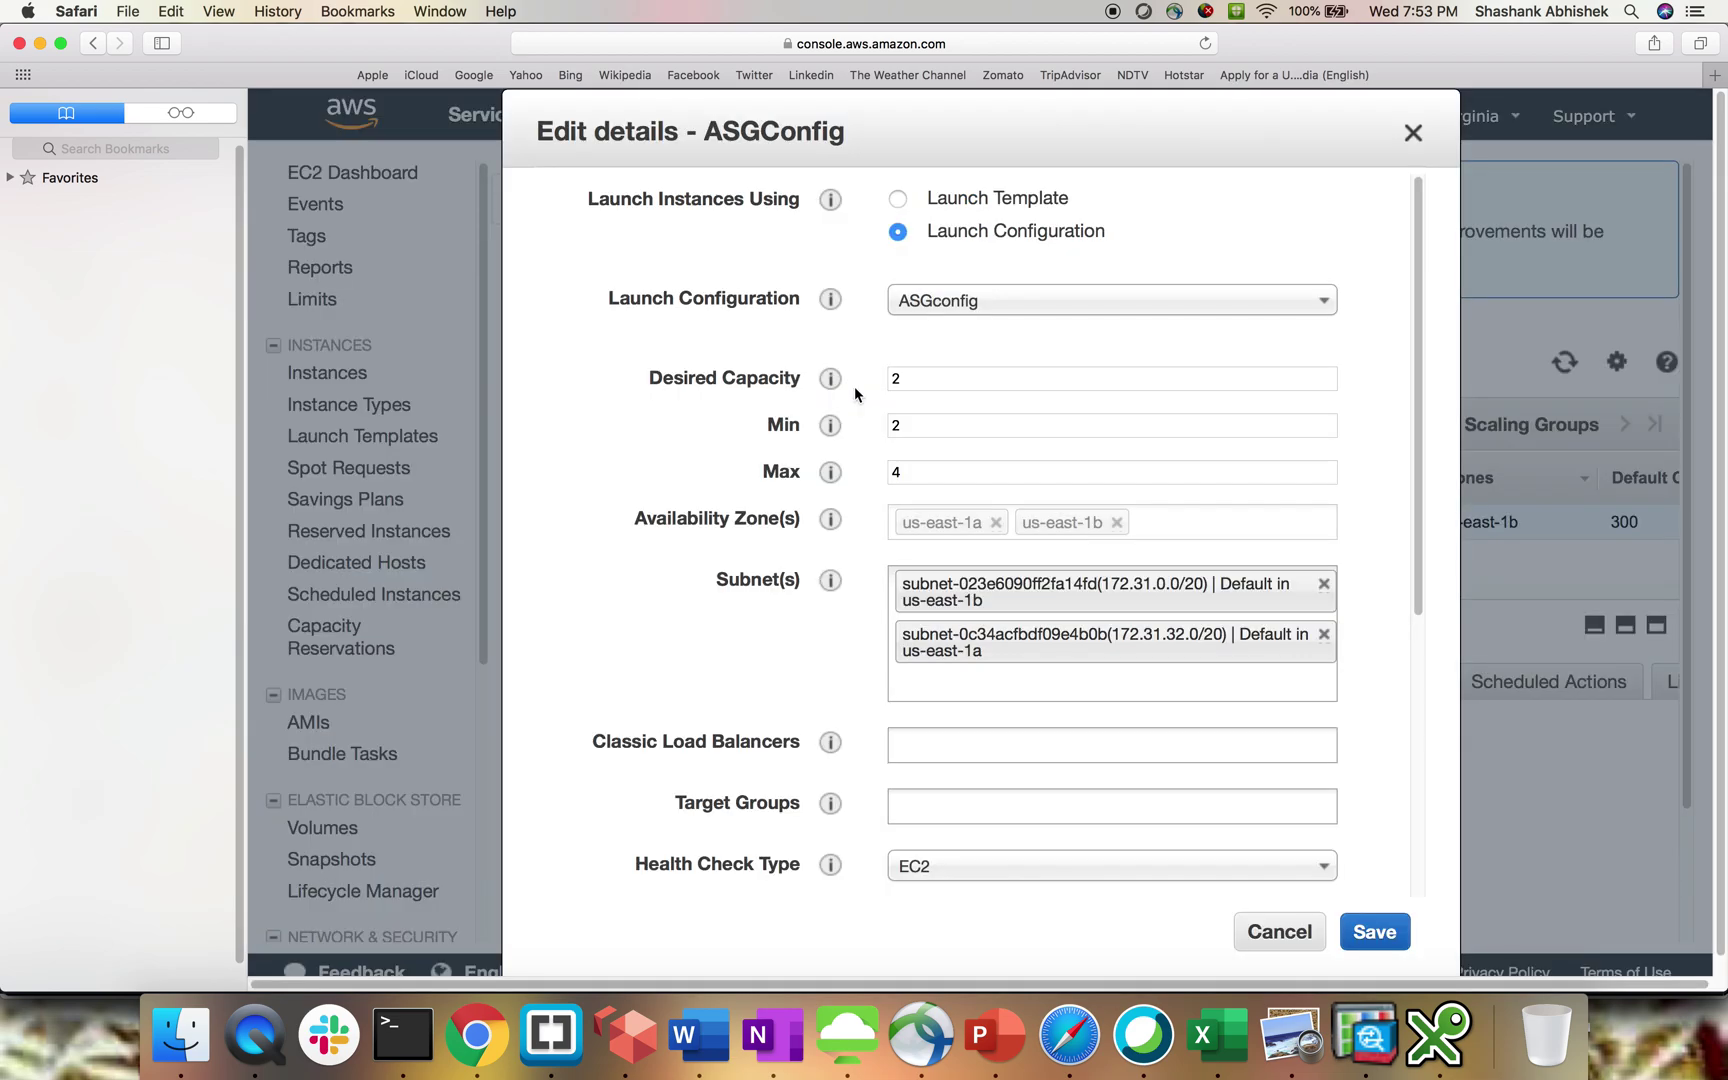
key(Escape)
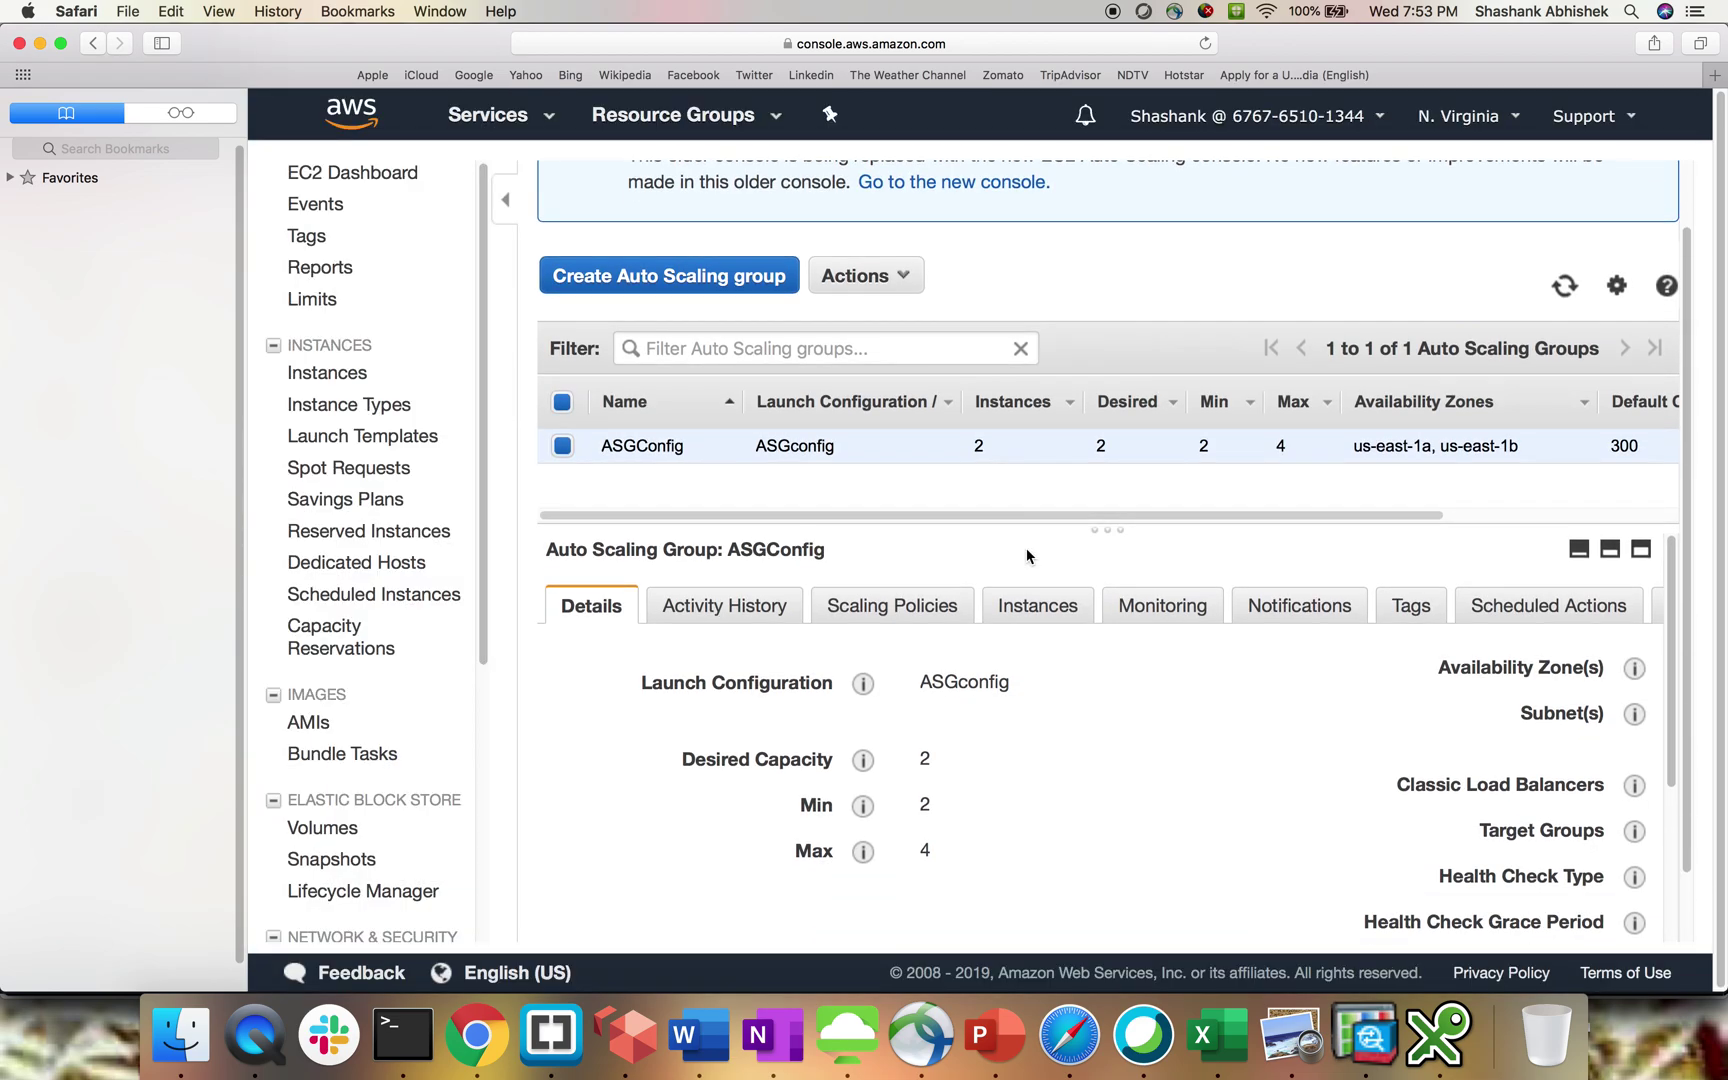
click(905, 278)
click(884, 327)
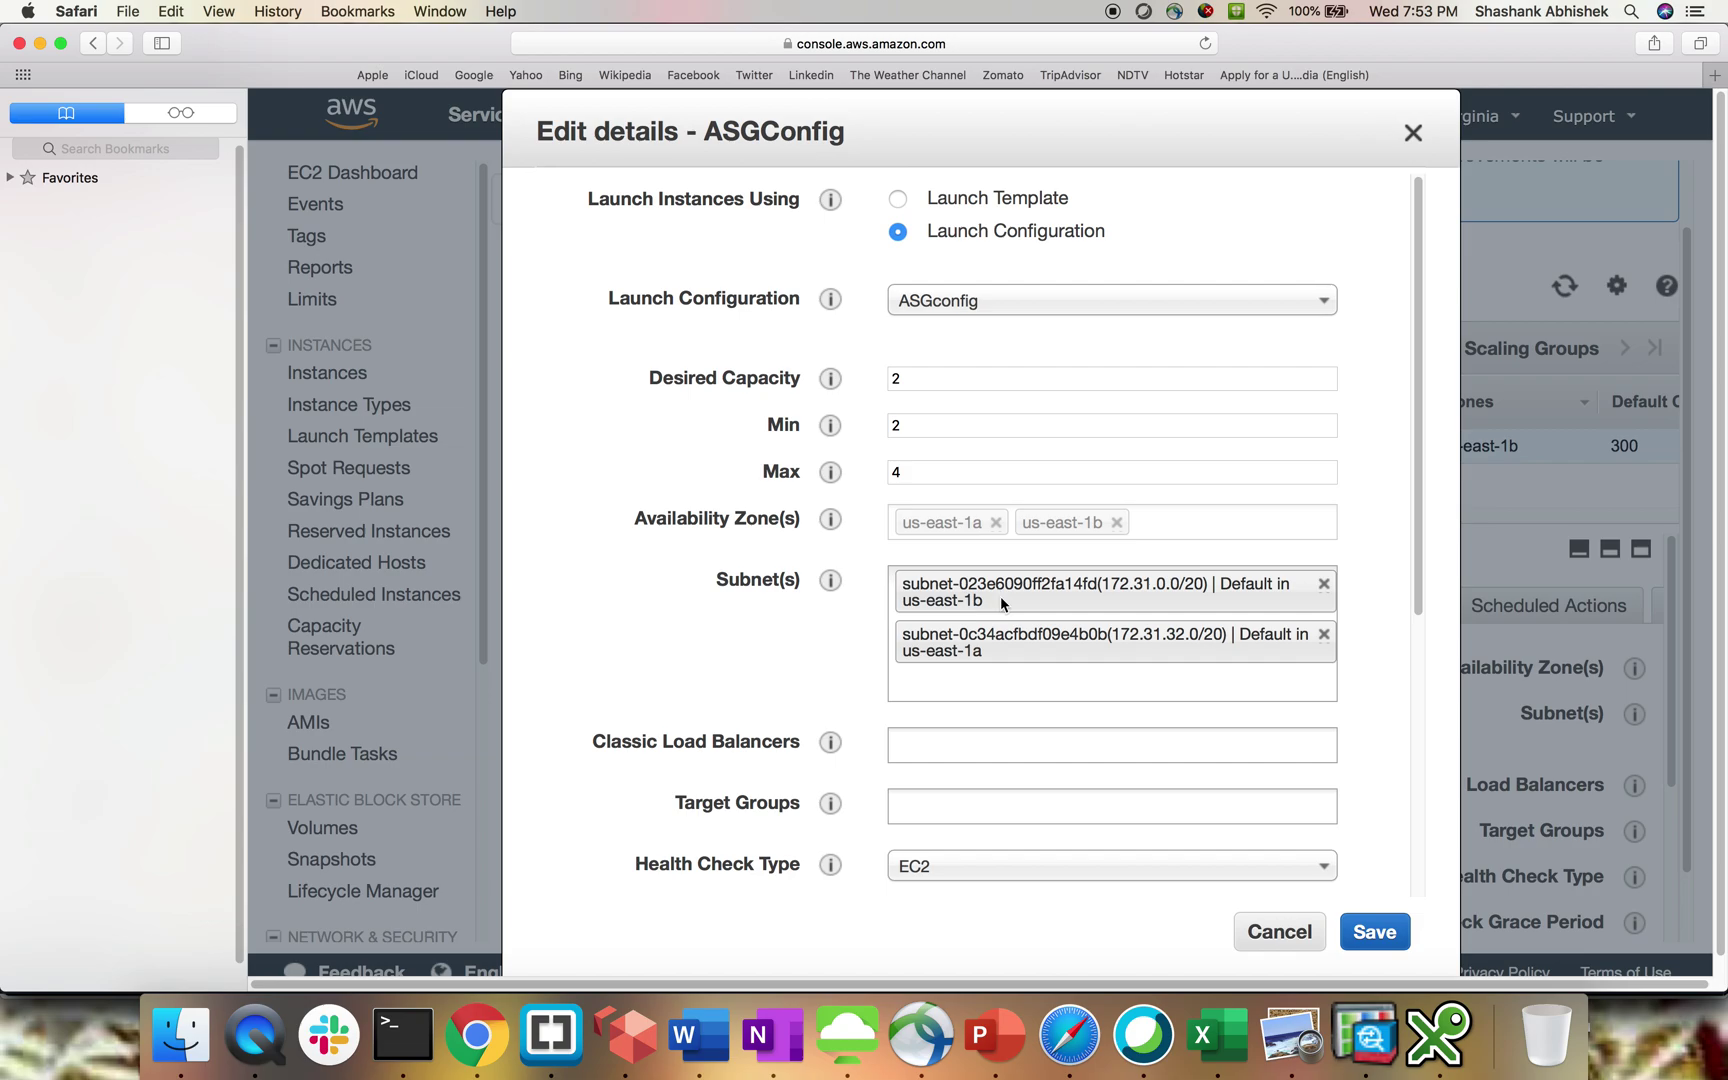
scroll(1000, 595, down, 5)
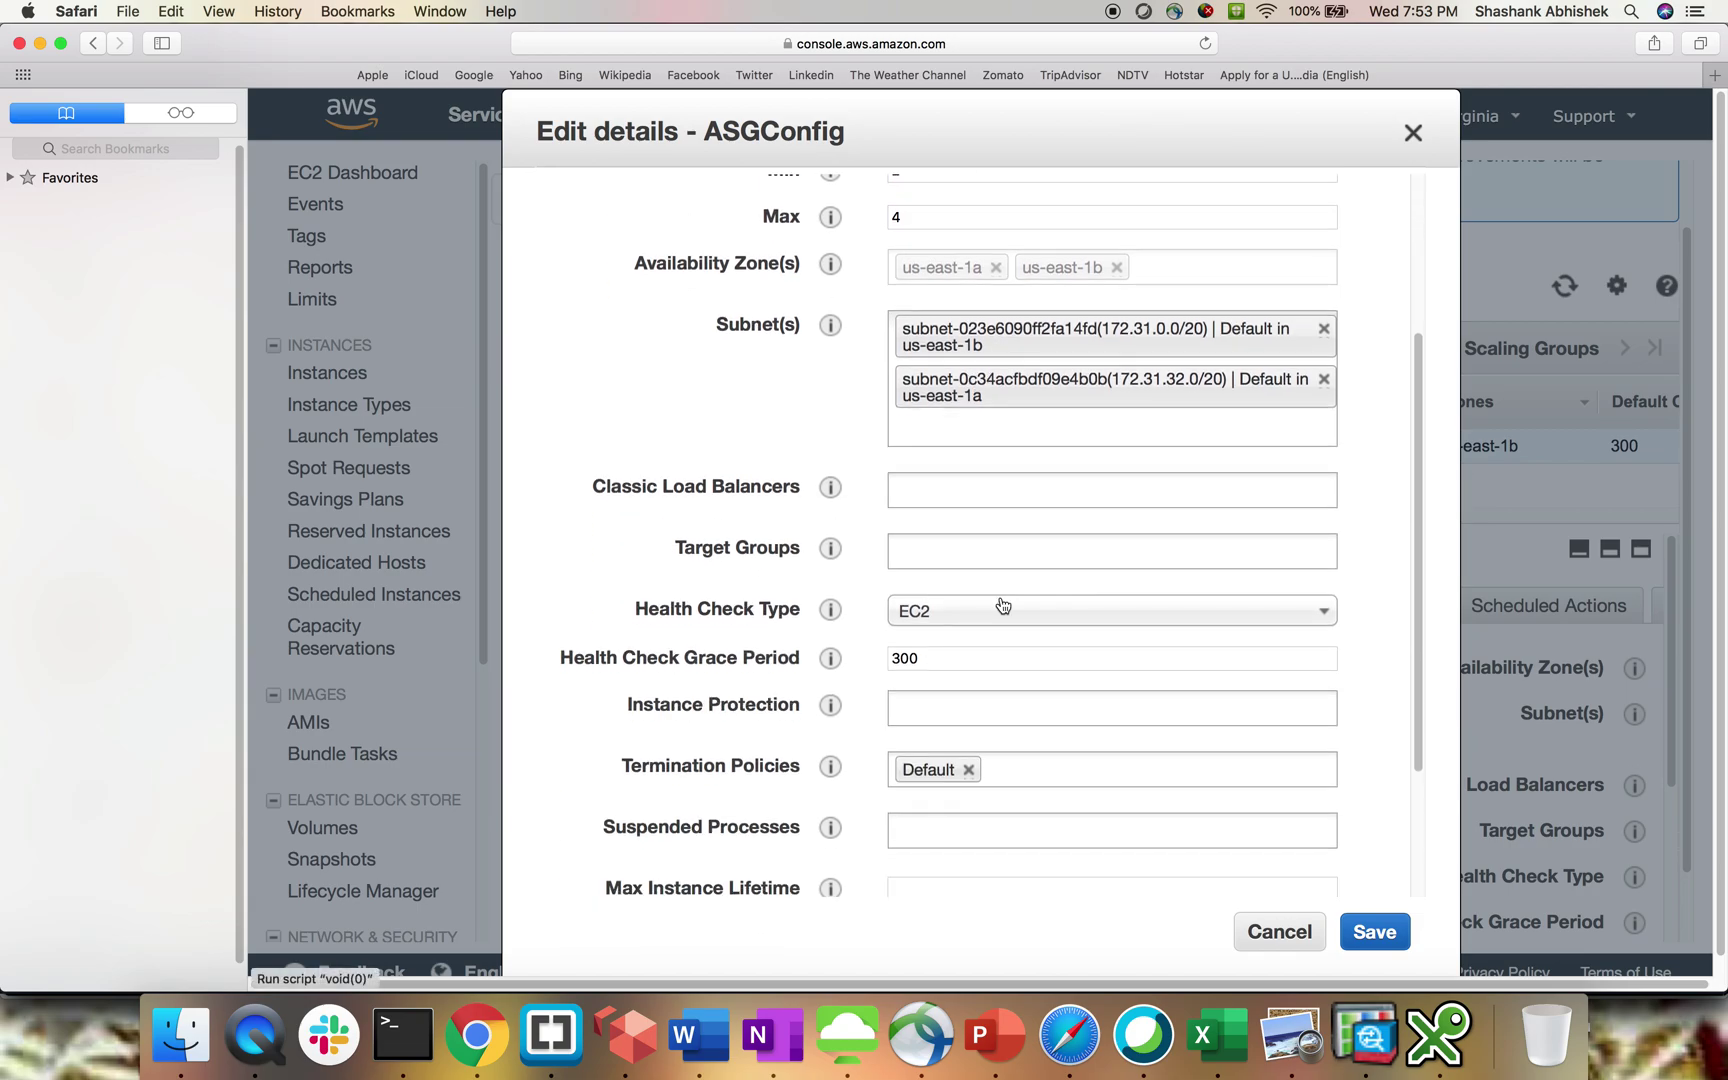
click(949, 501)
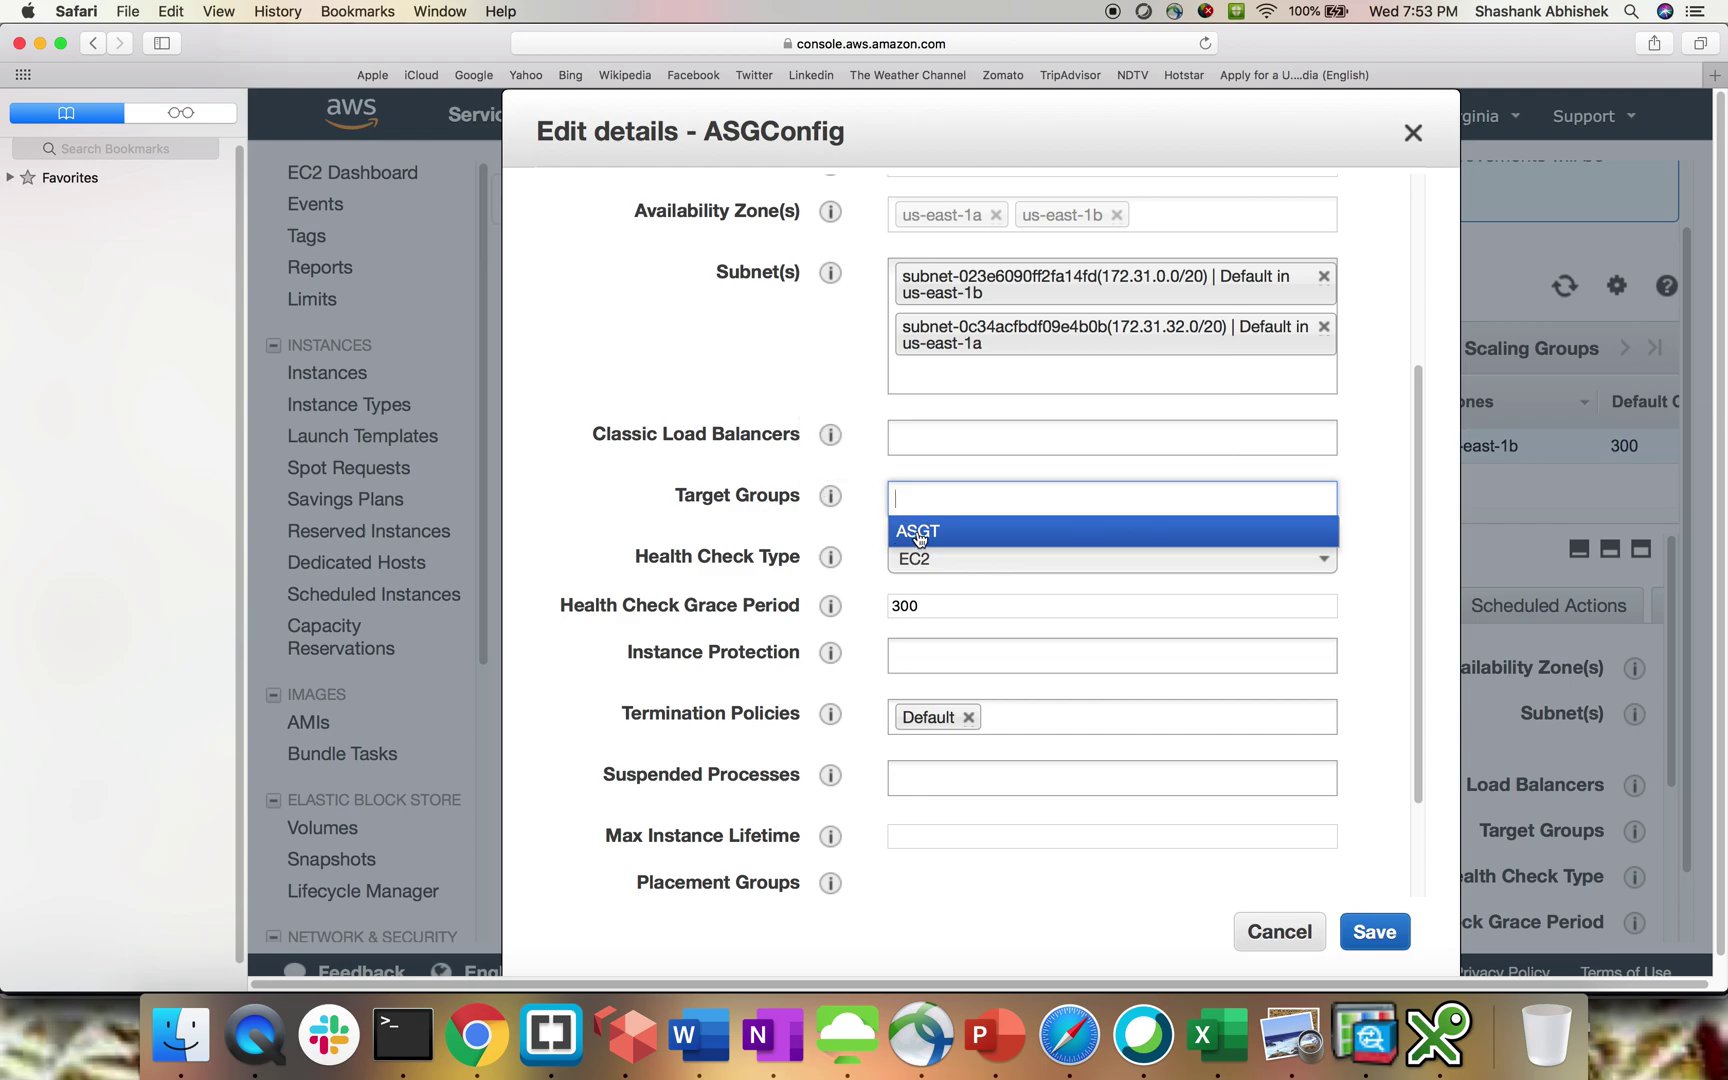
click(917, 531)
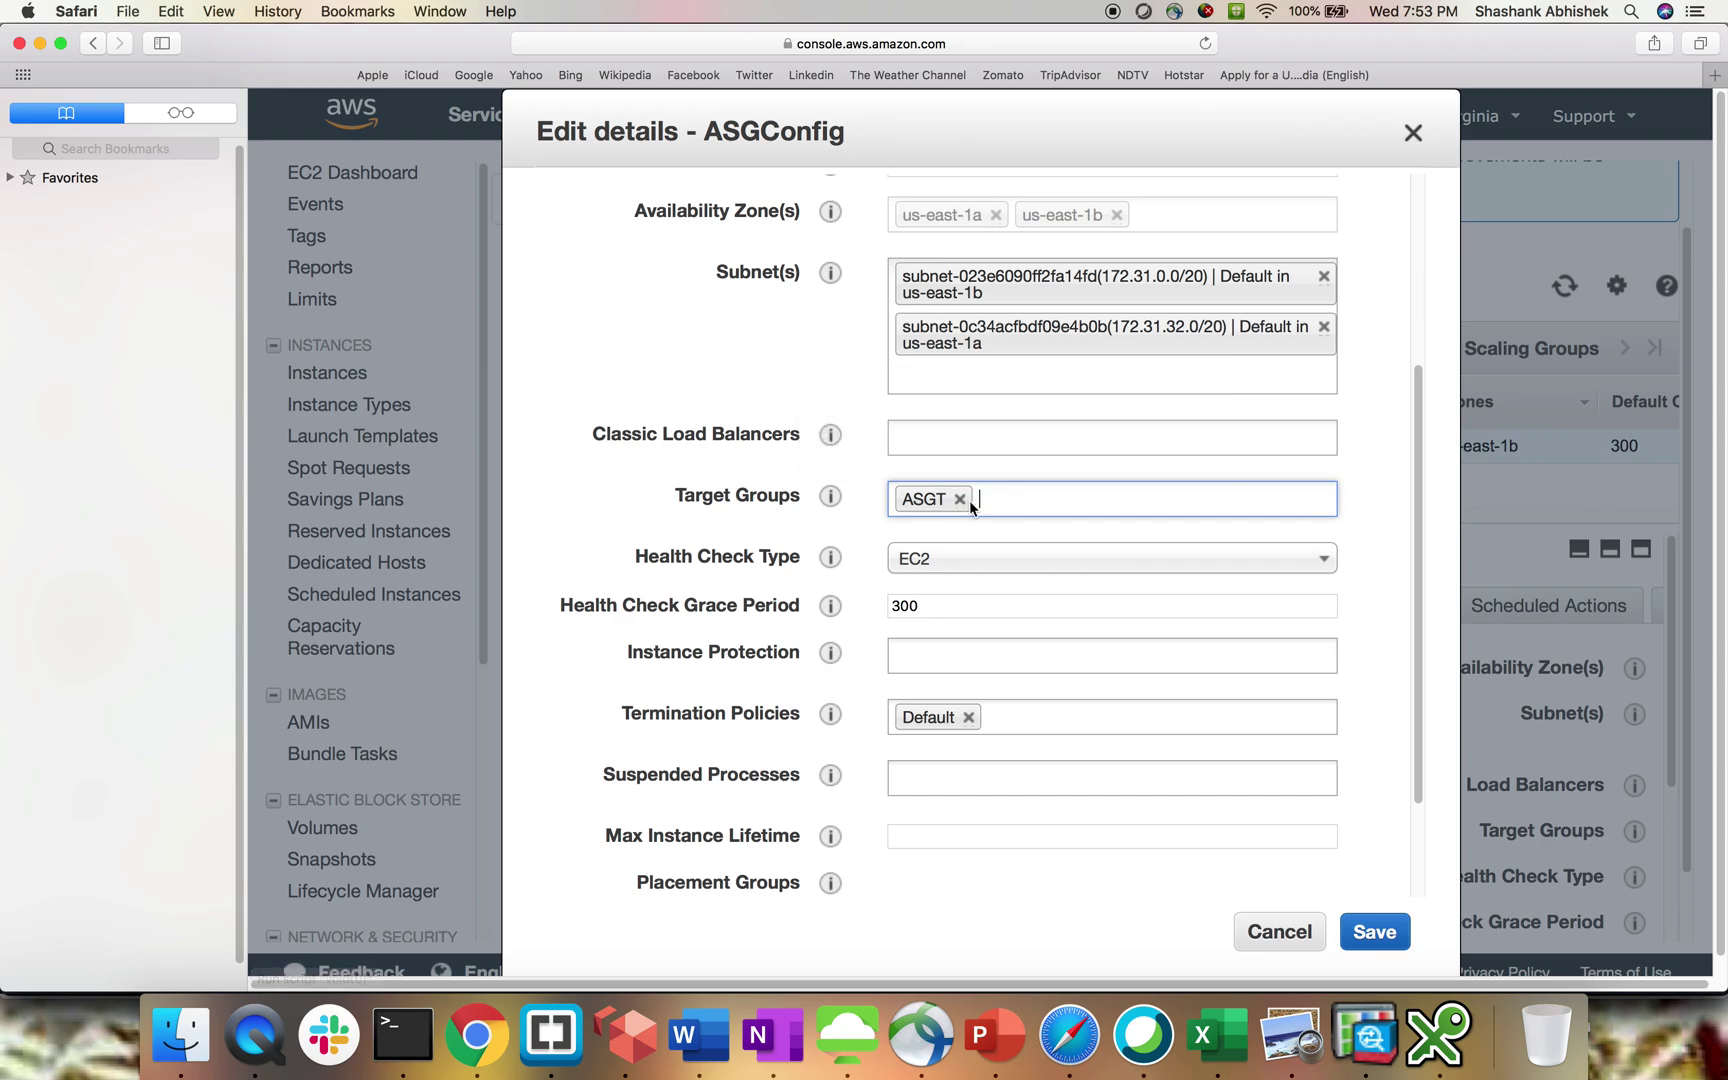
click(1372, 933)
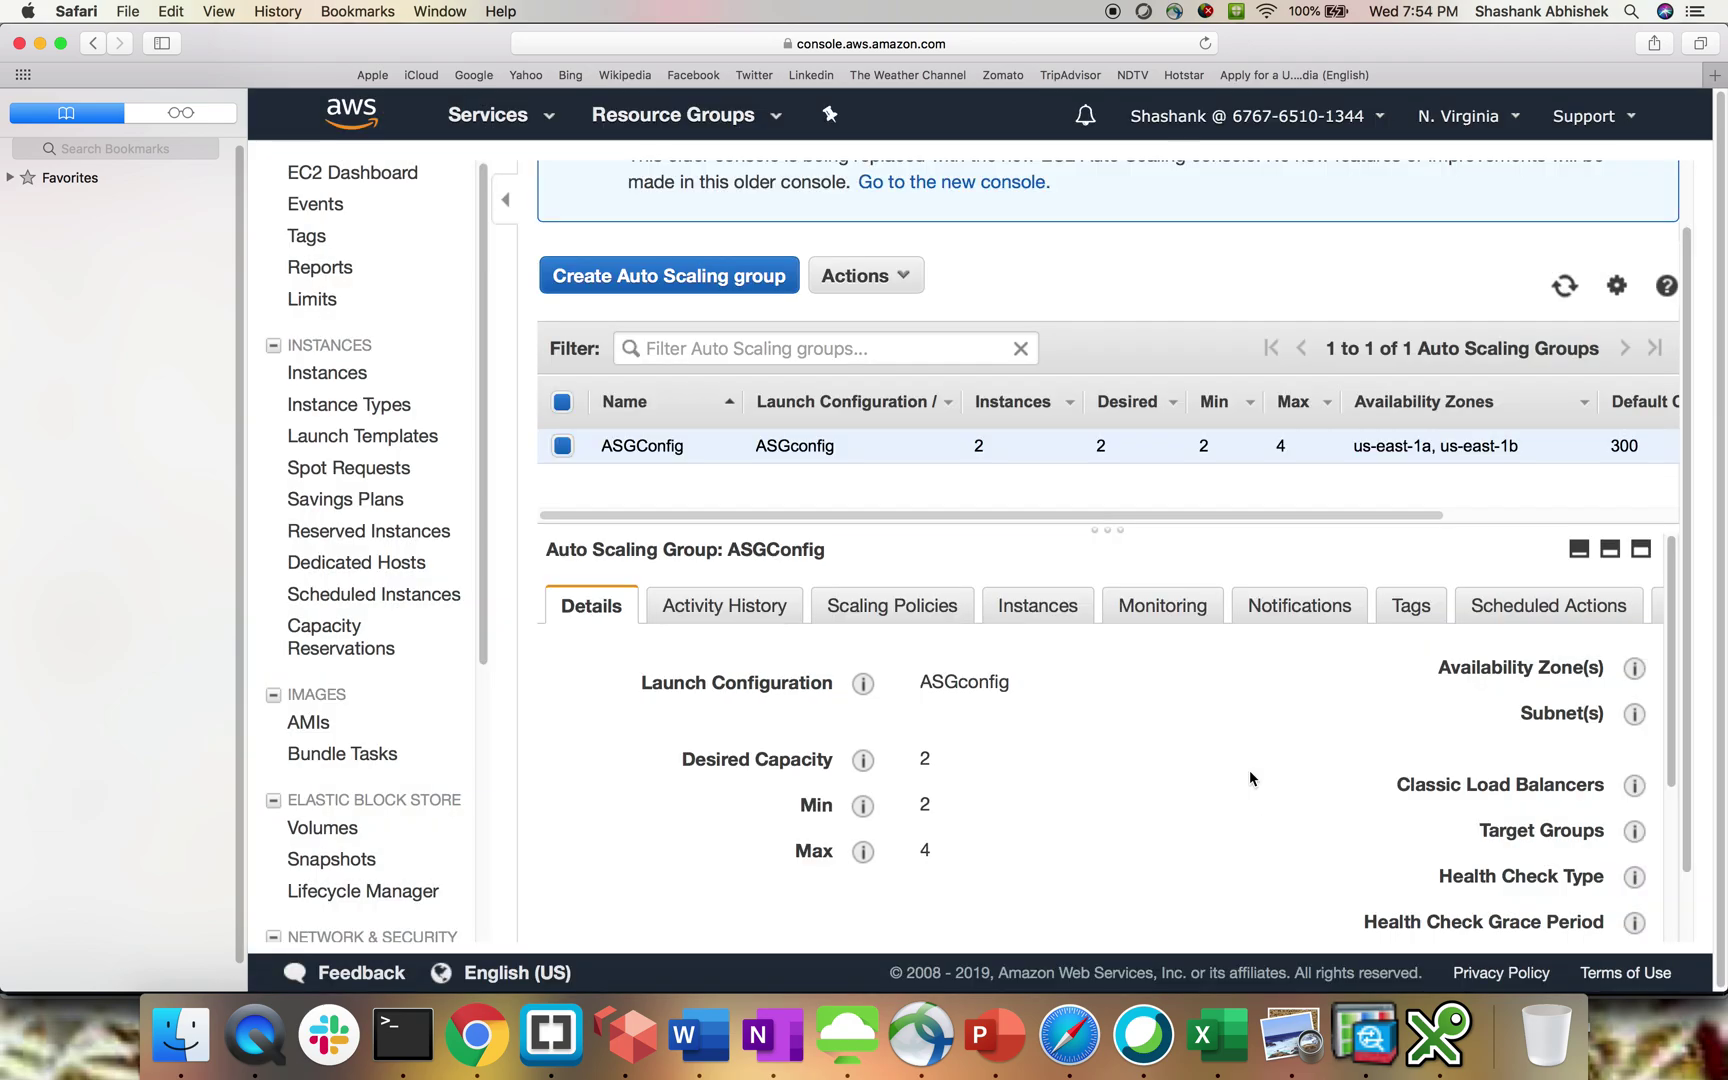
scroll(1286, 767, right, 5)
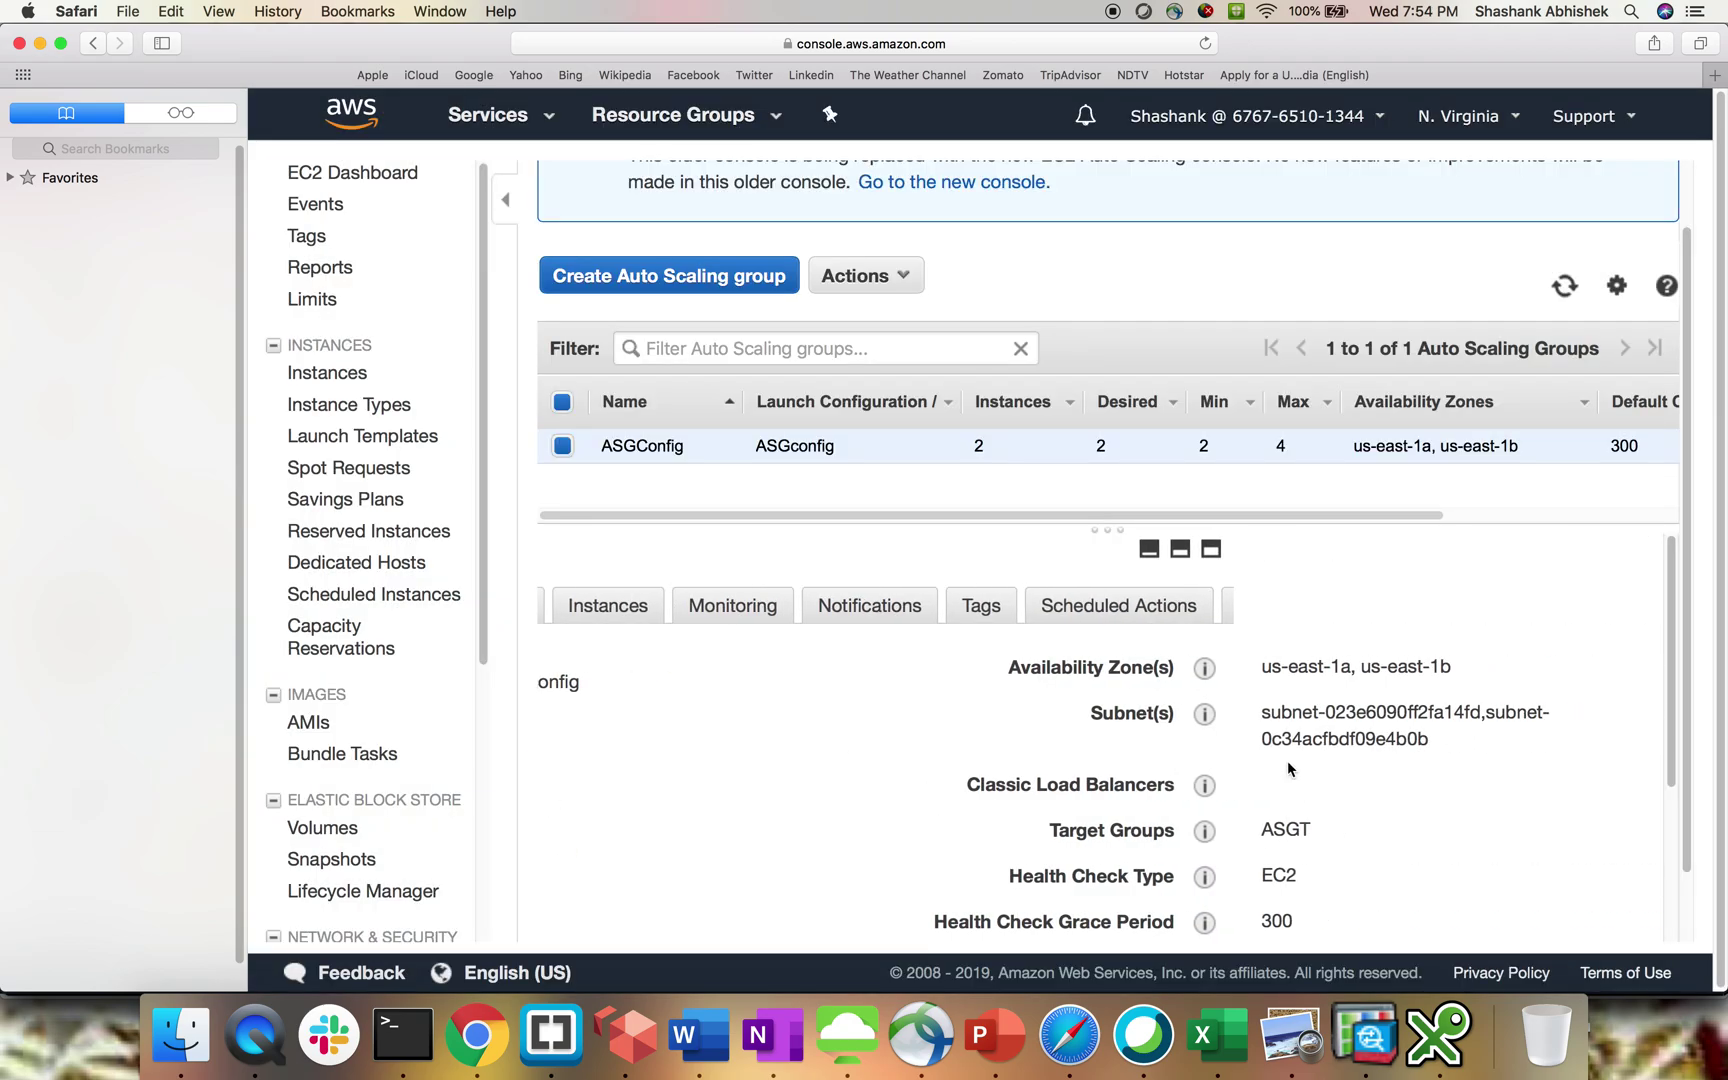
scroll(1286, 768, left, 5)
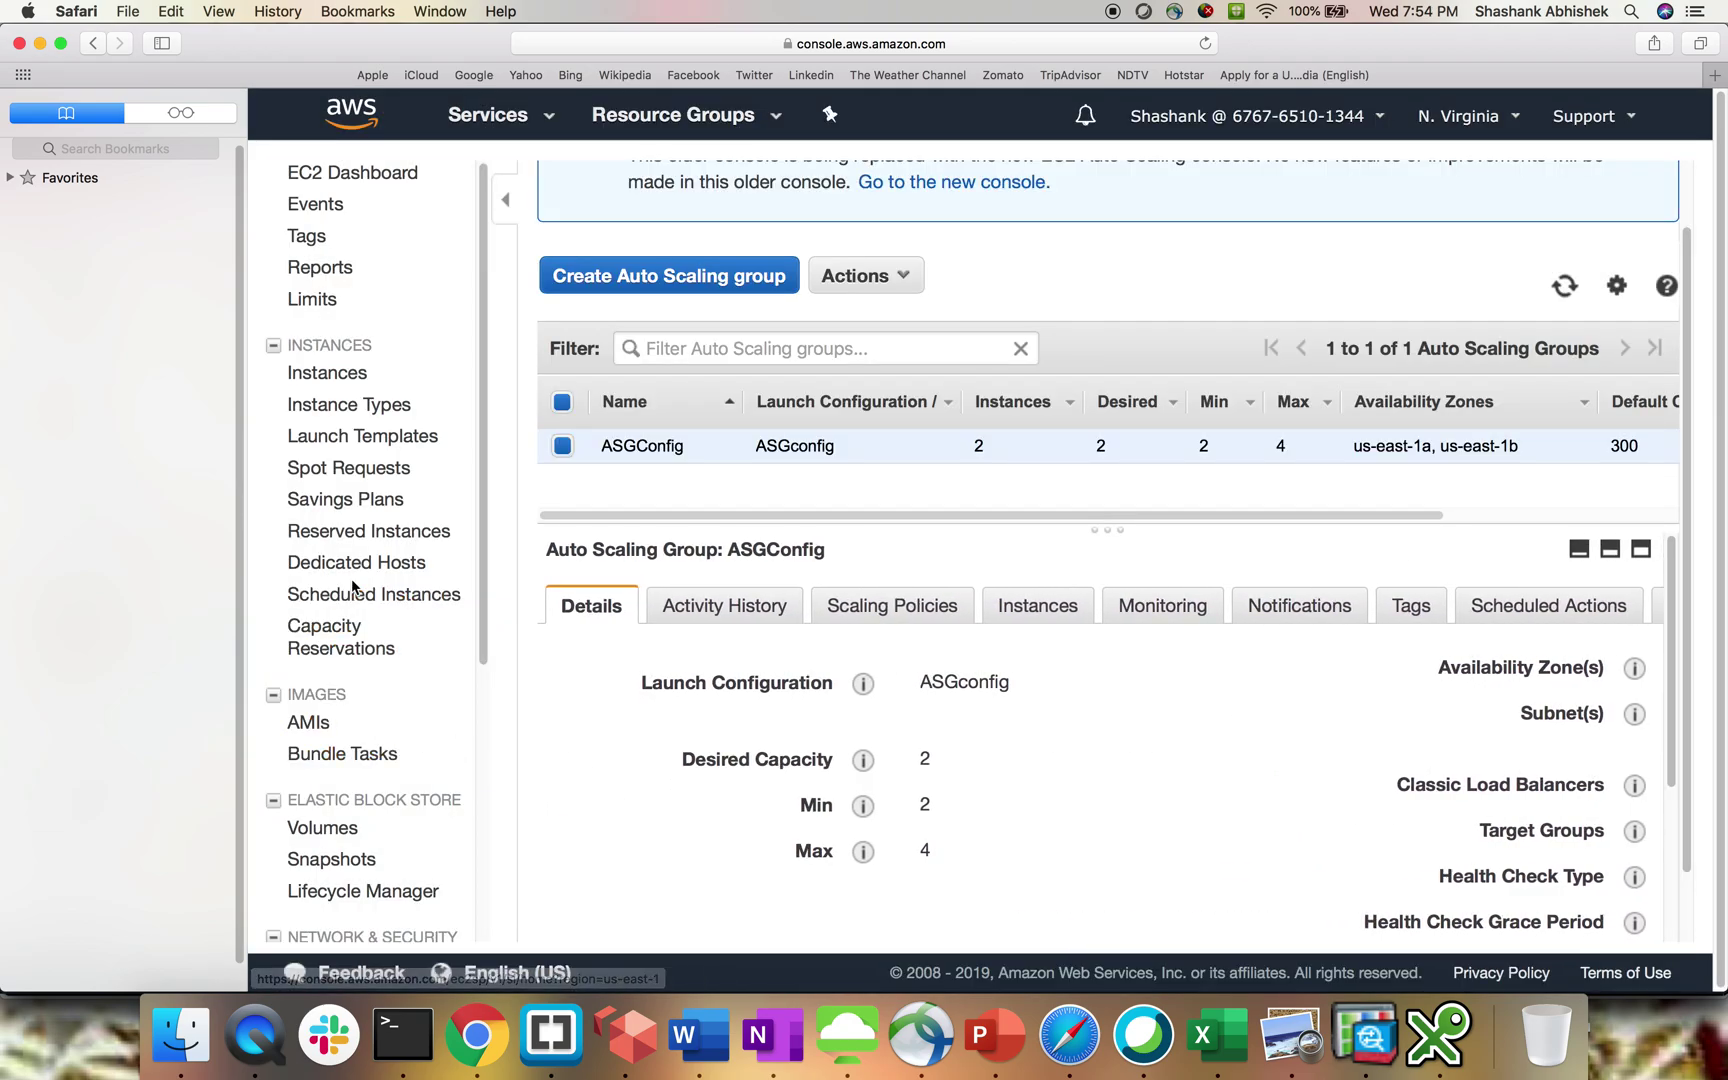
scroll(337, 740, down, 5)
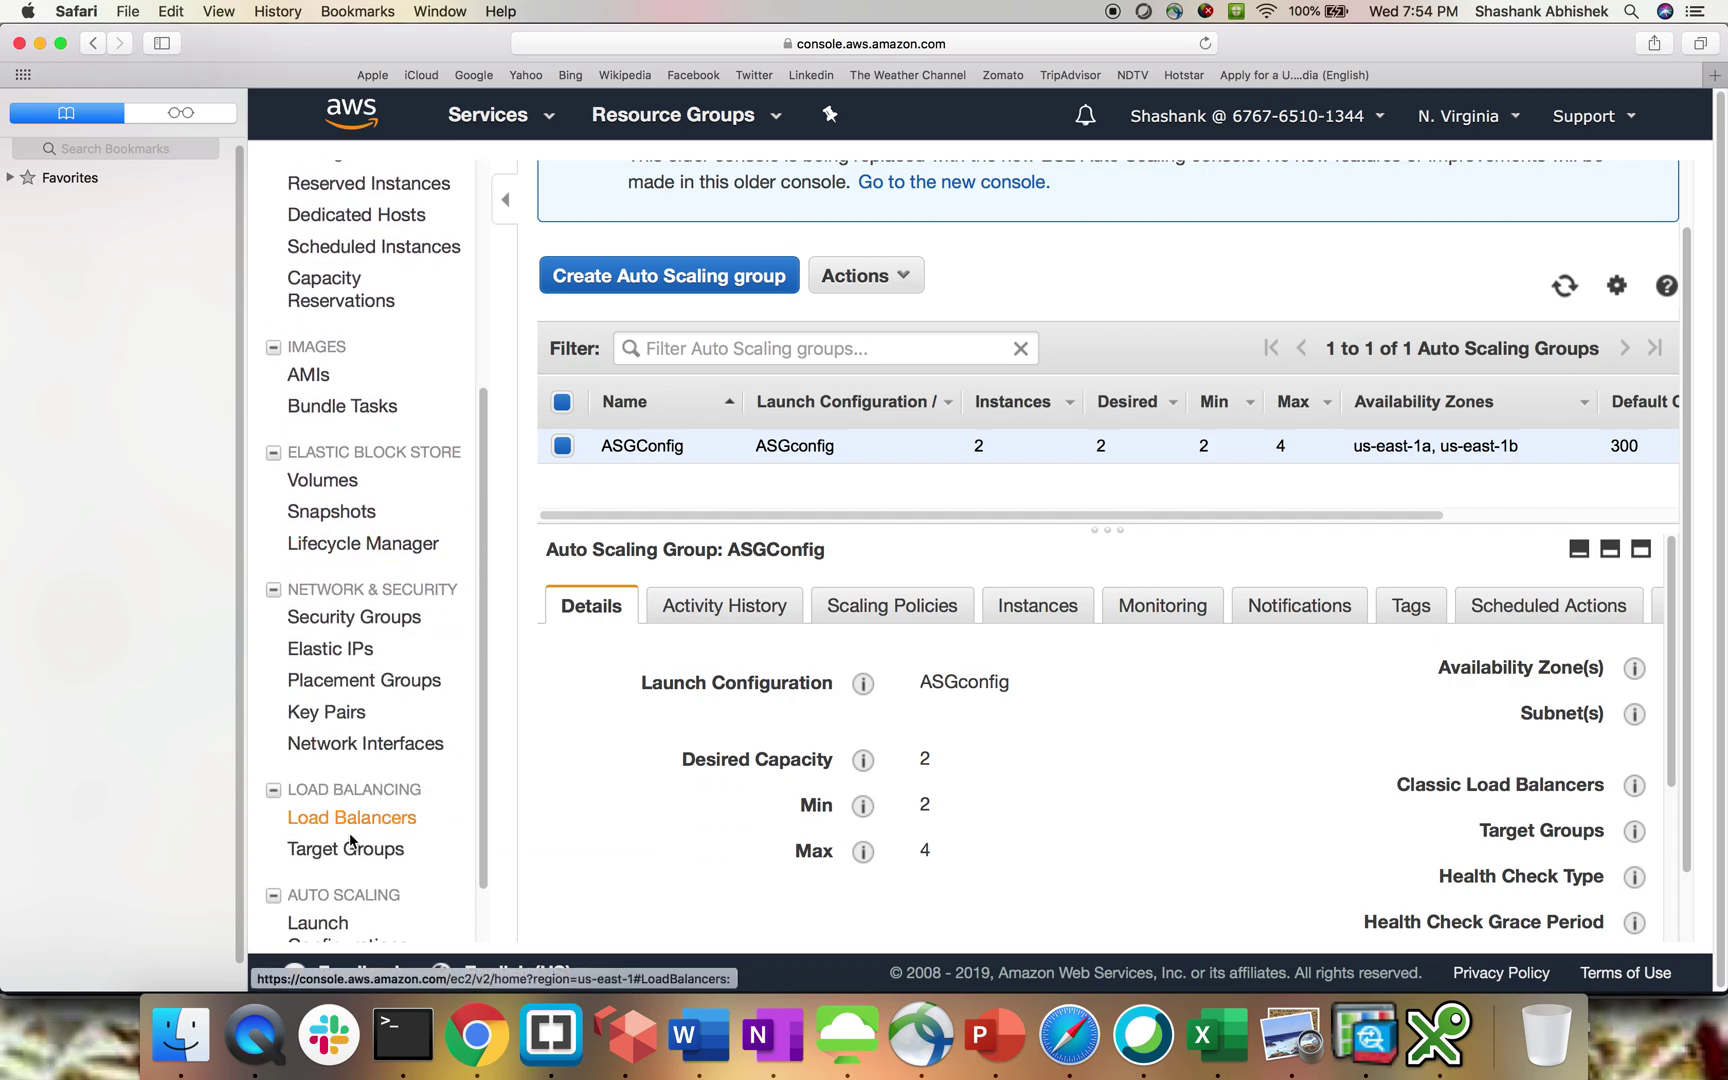
Recheck ASGT's targets, then copy the first running instance's public DNS address
click(350, 846)
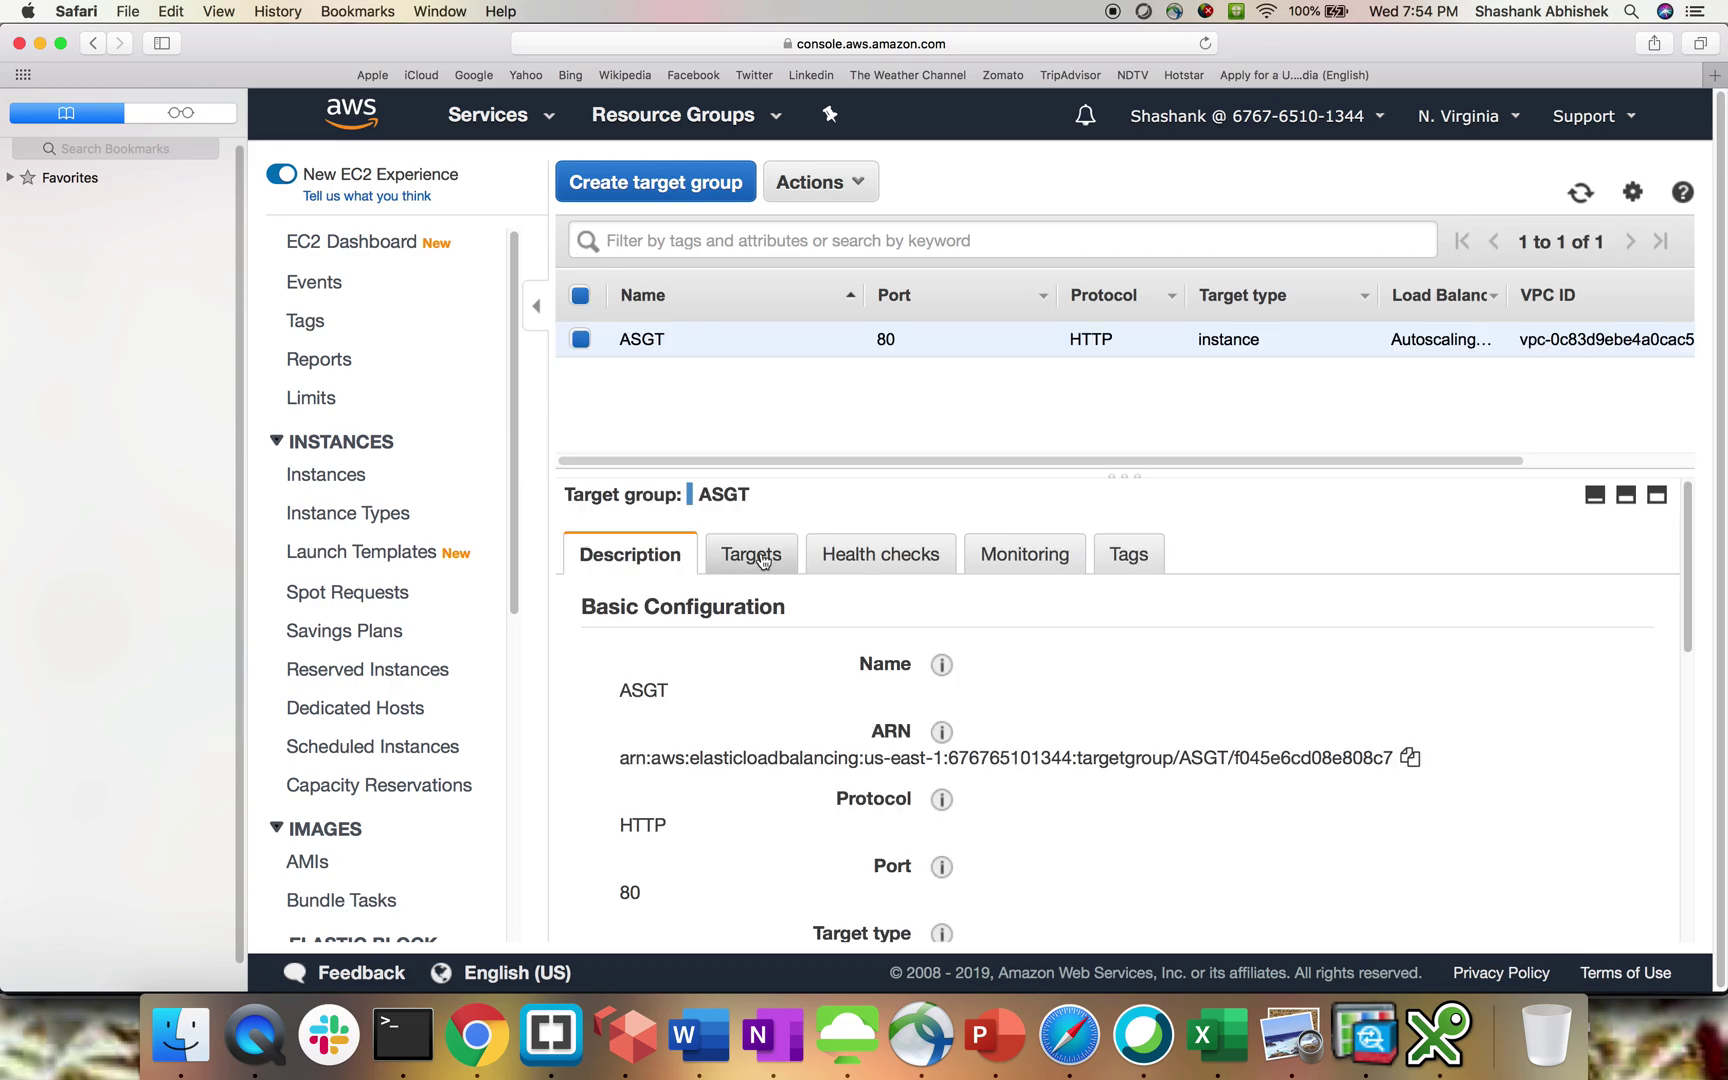
click(751, 554)
scroll(893, 855, down, 1)
scroll(892, 865, up, 1)
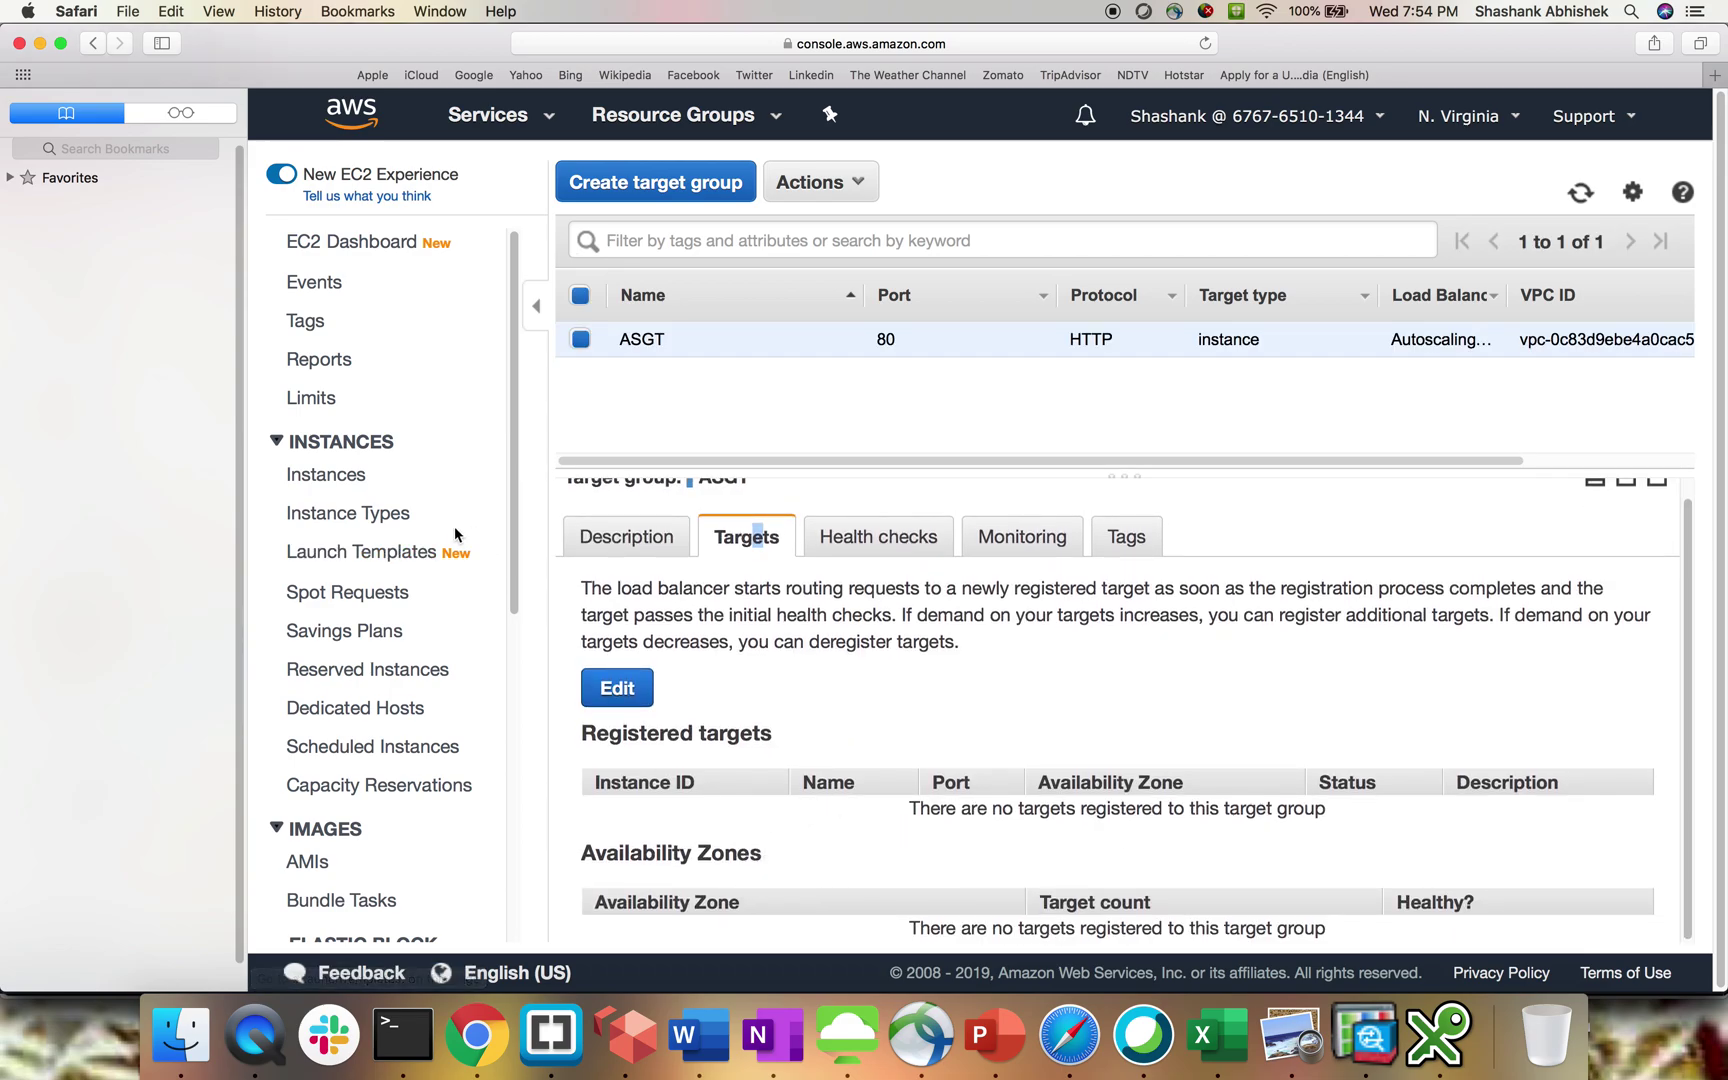
click(326, 475)
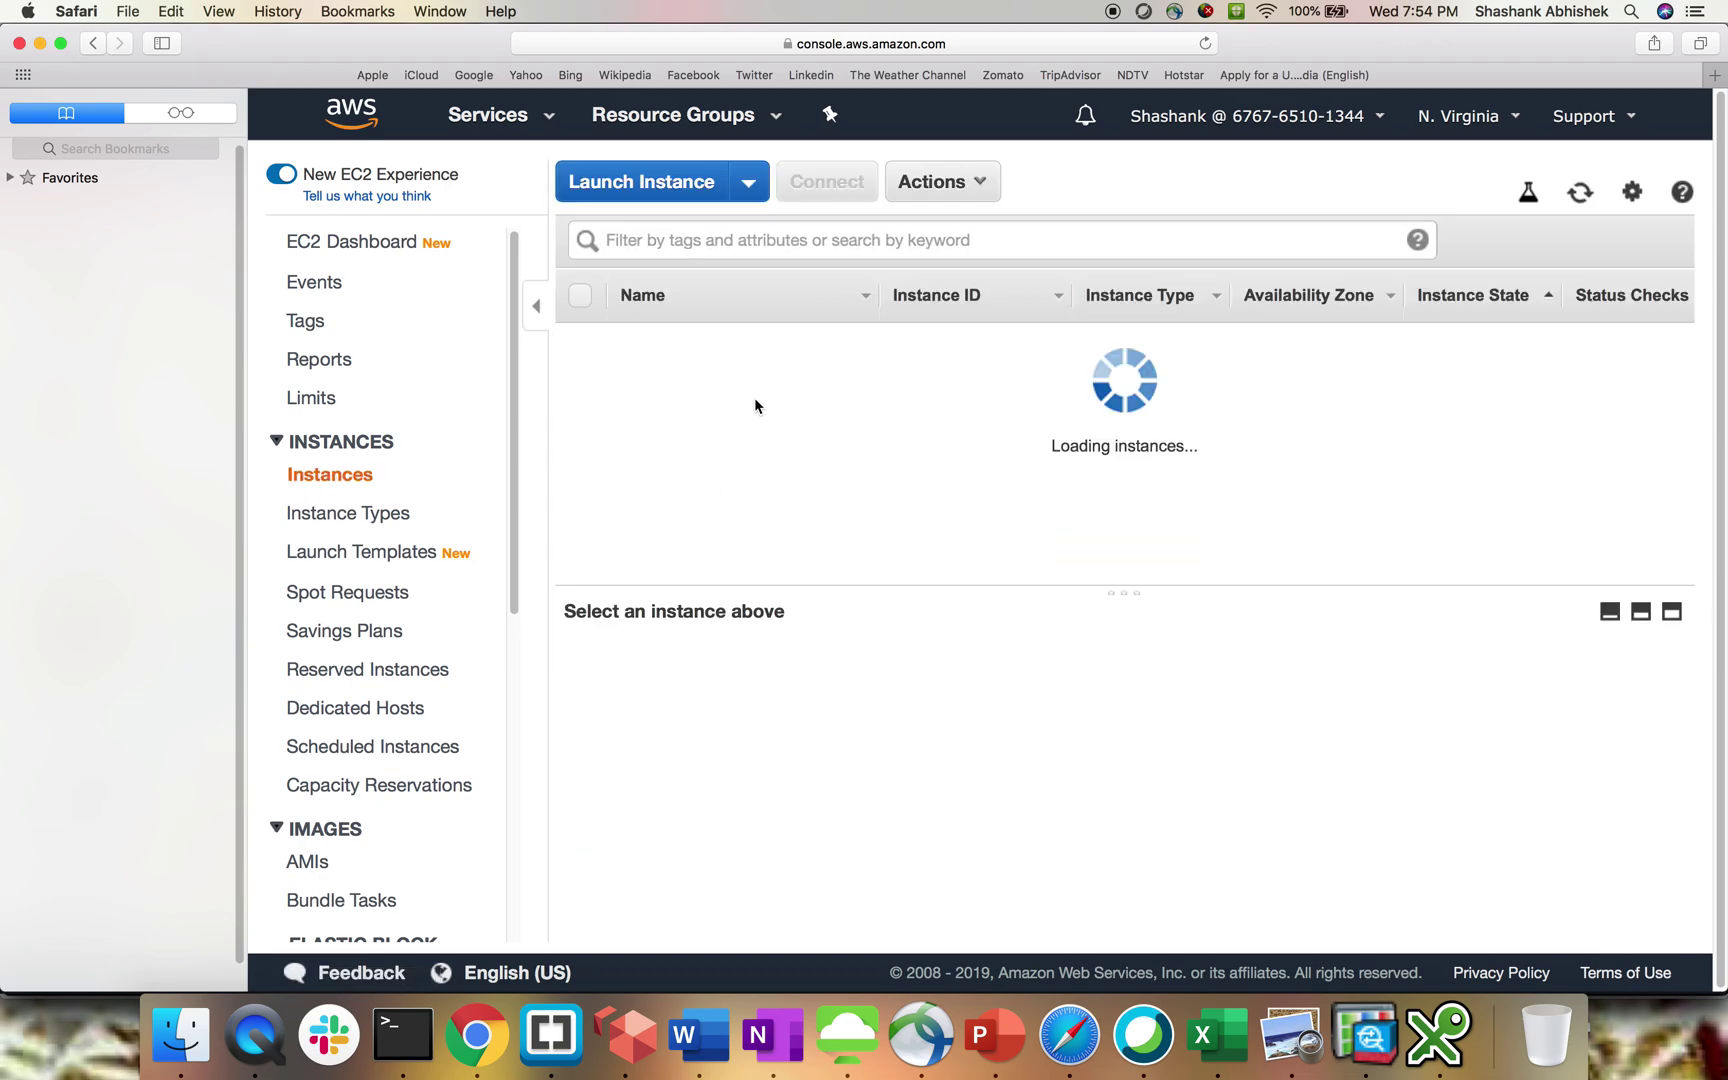
click(581, 338)
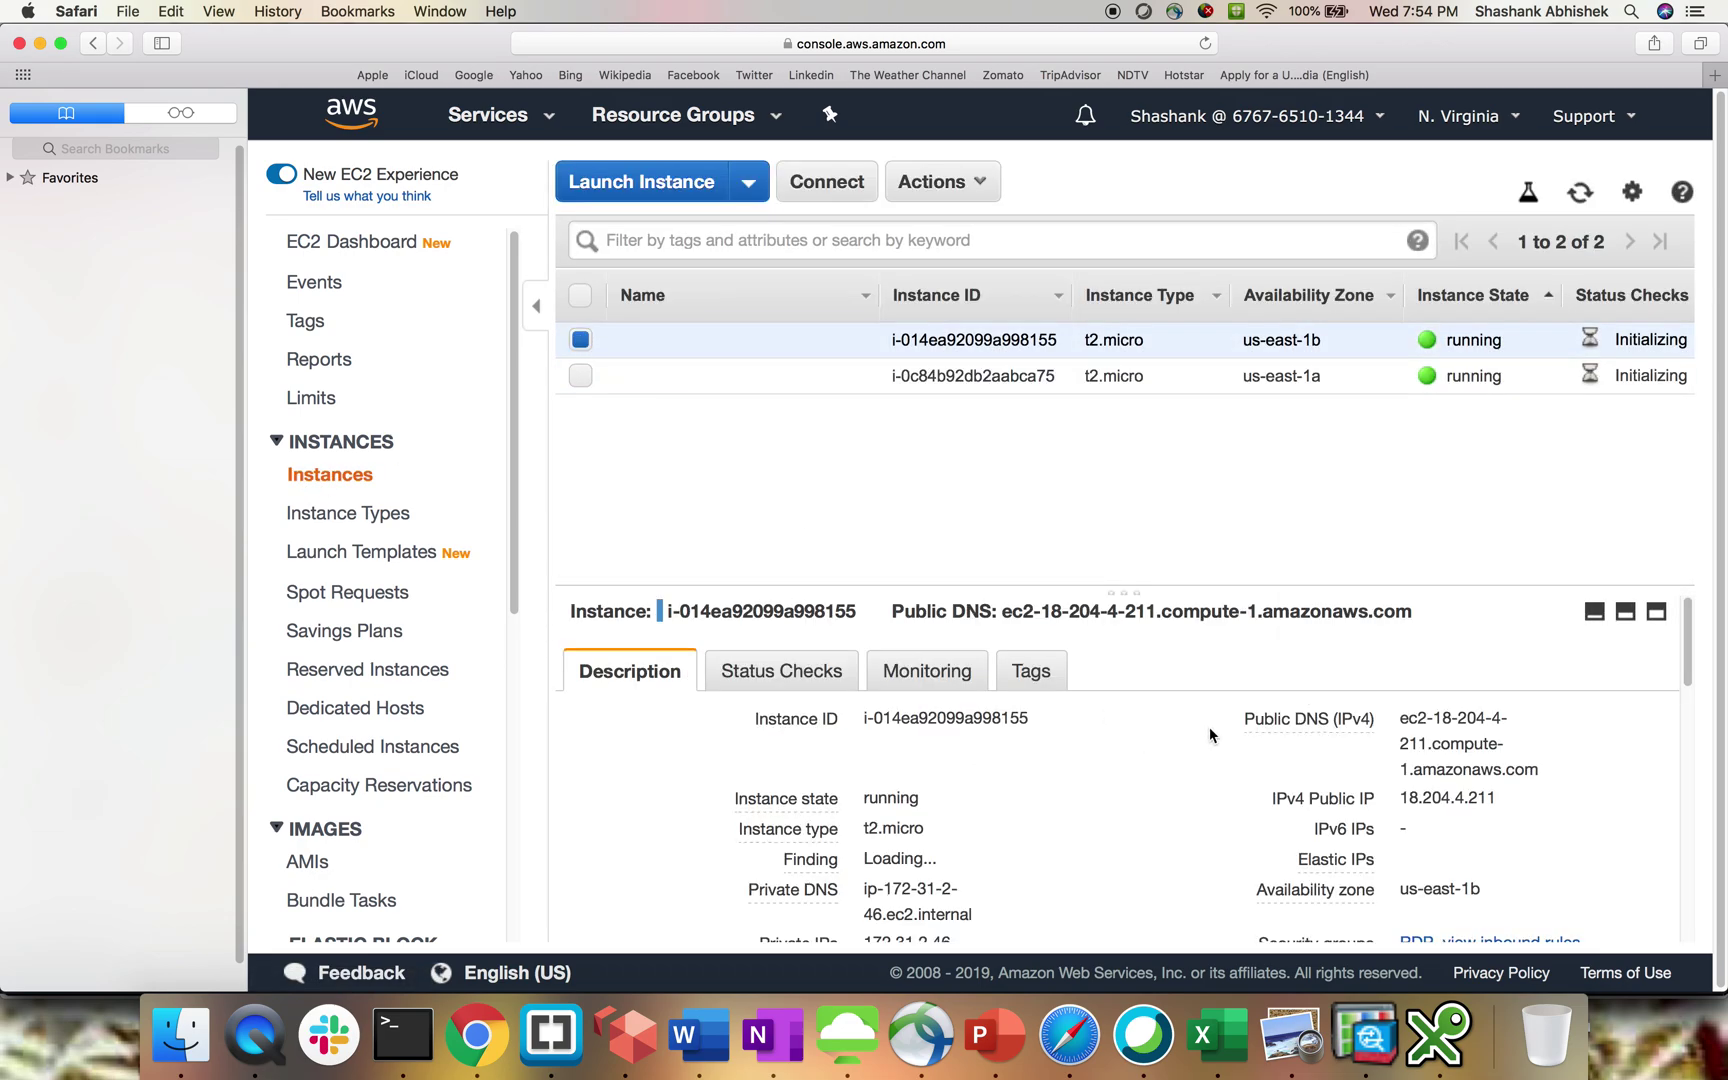
click(1559, 772)
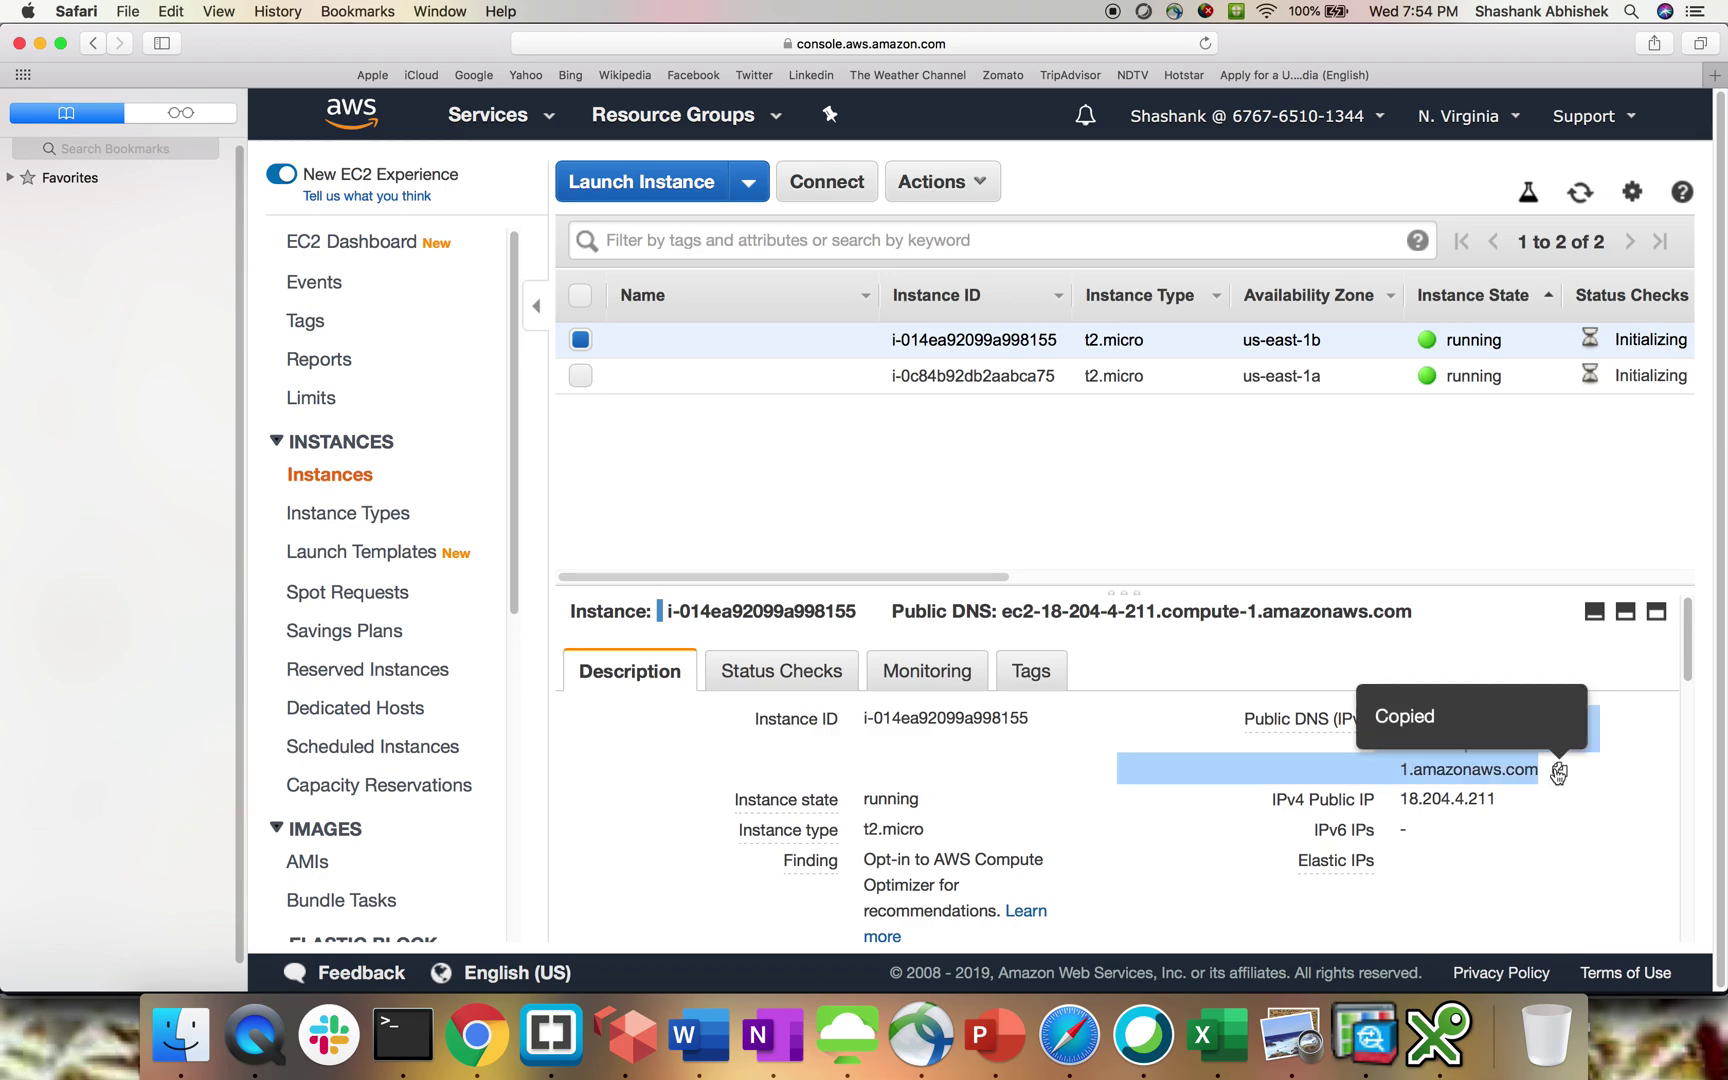
Load the first instance's public DNS in a new tab and return to the console
click(1715, 75)
key(super+v)
key(Return)
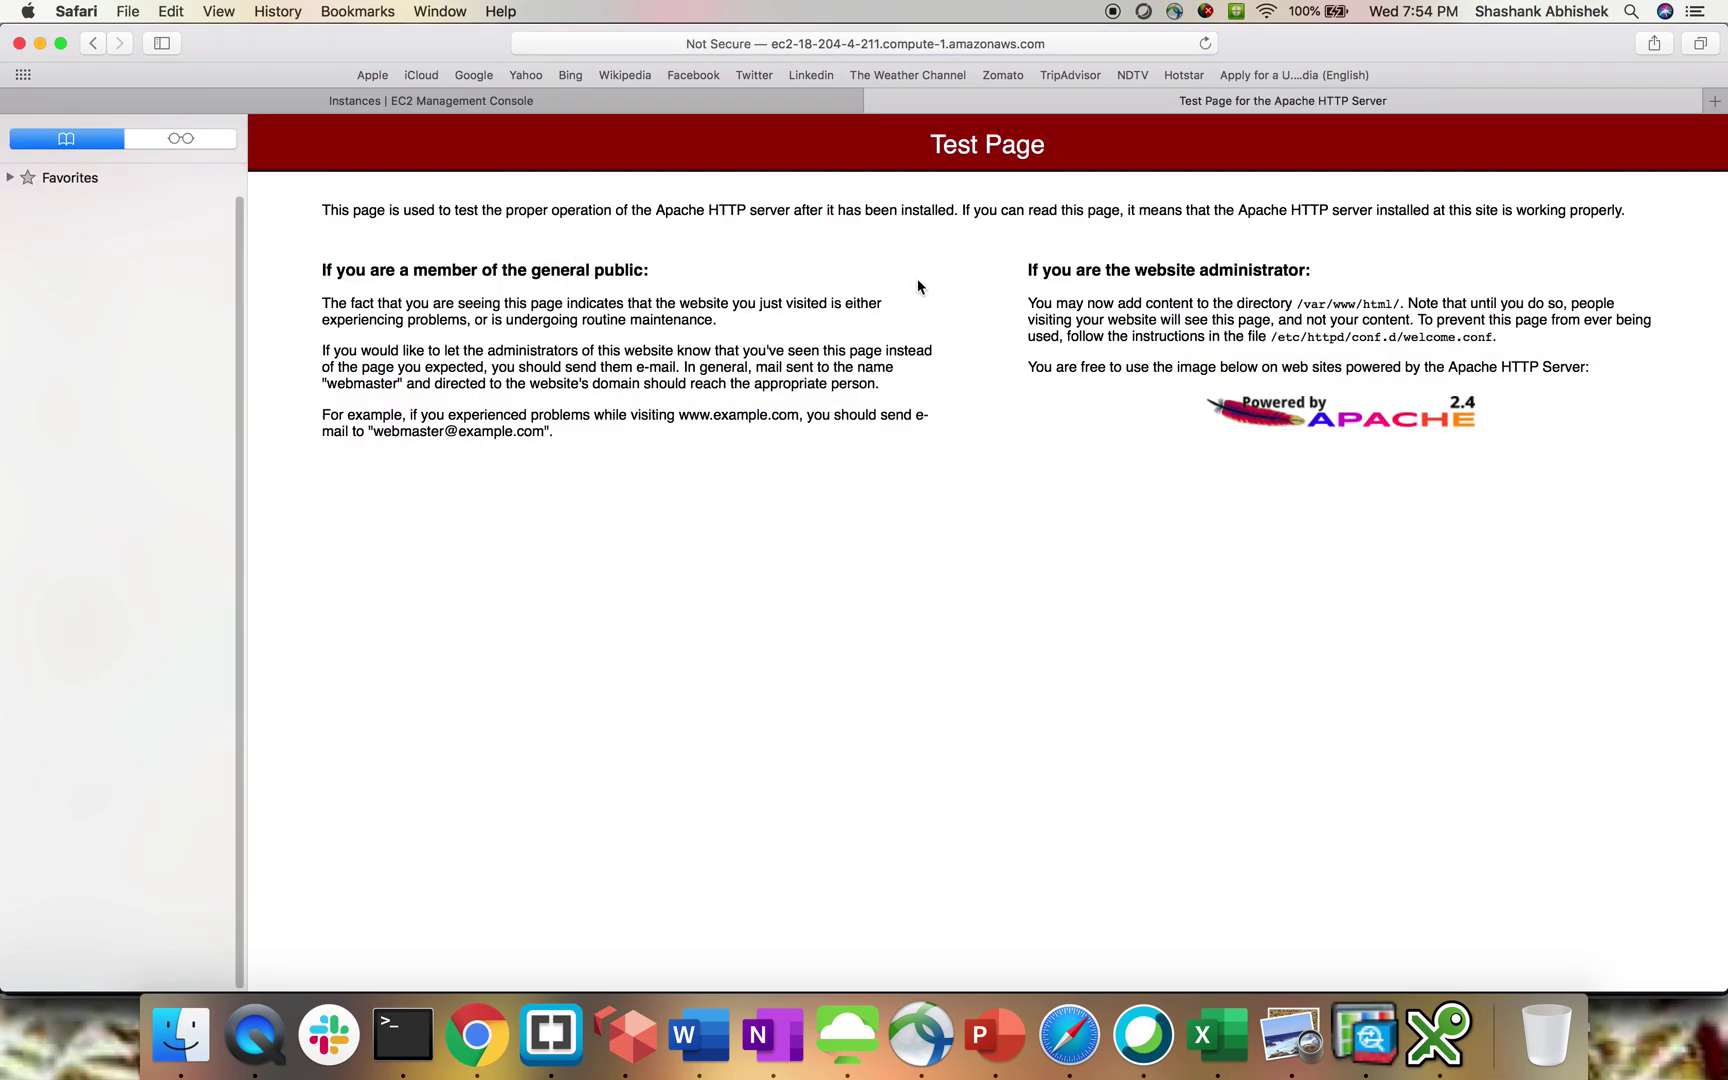
click(675, 102)
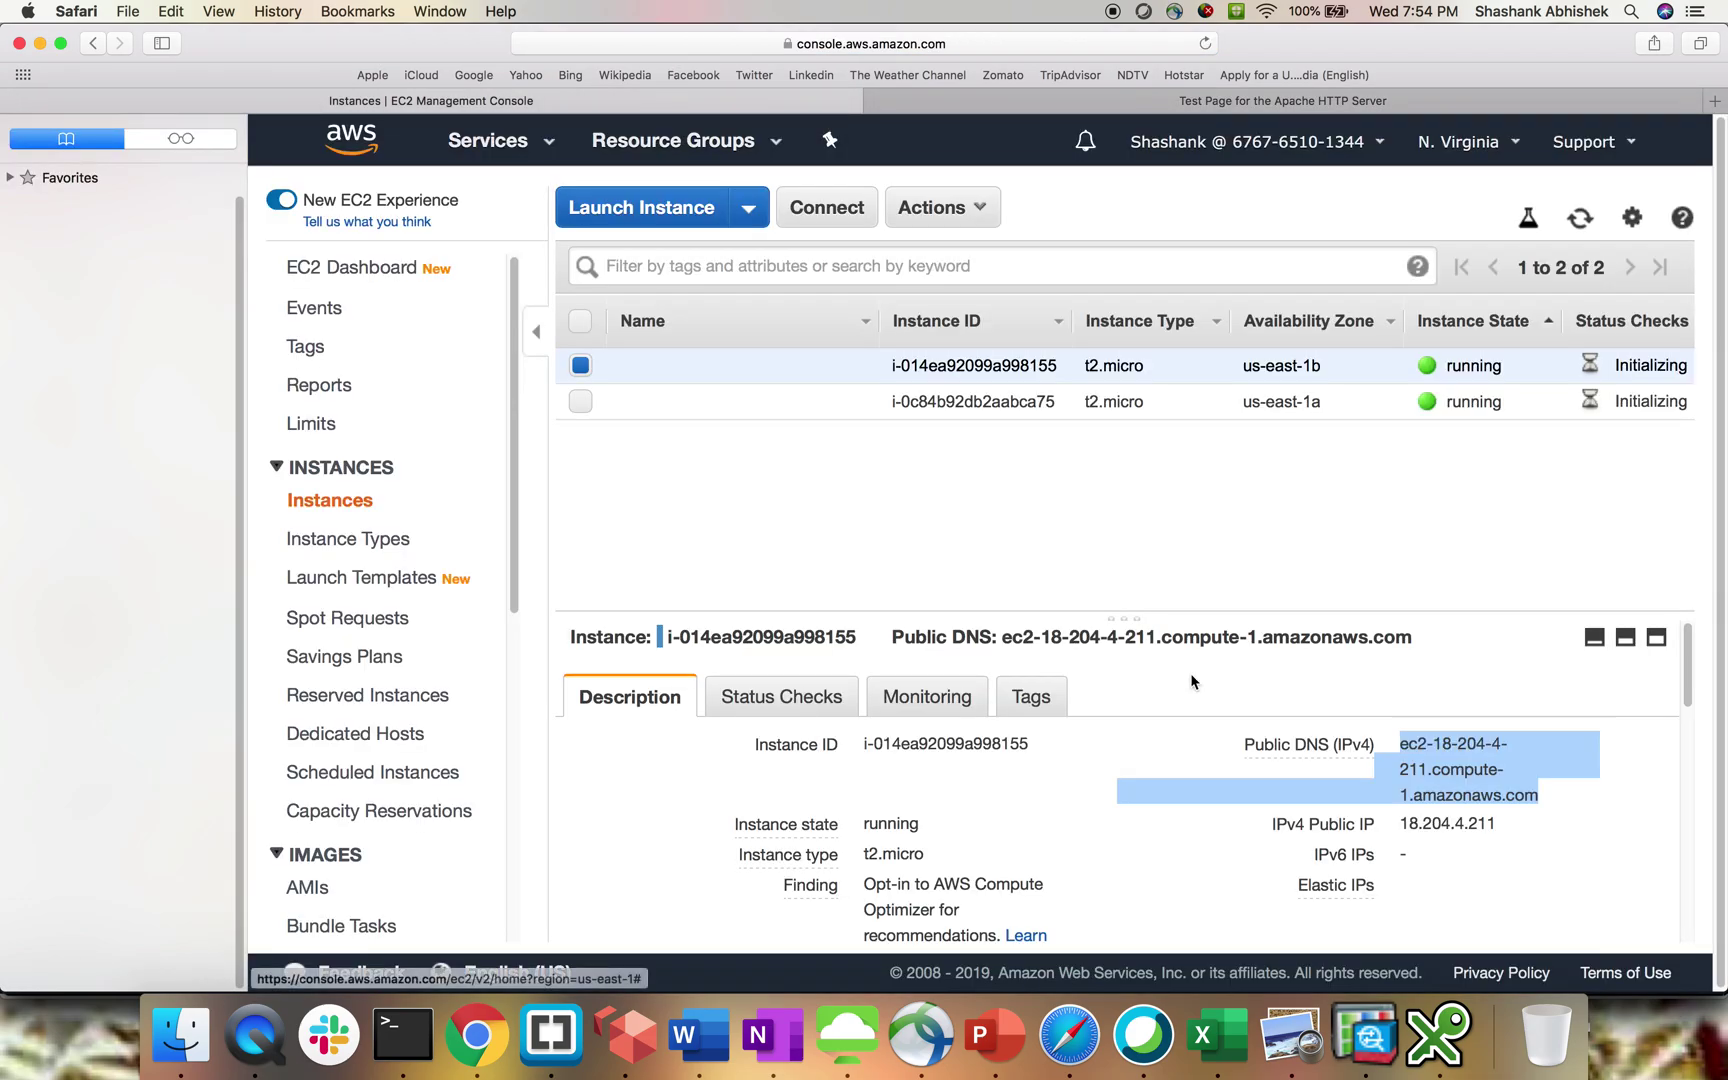
Copy the second instance's public DNS, load it in another new tab, and return
click(581, 401)
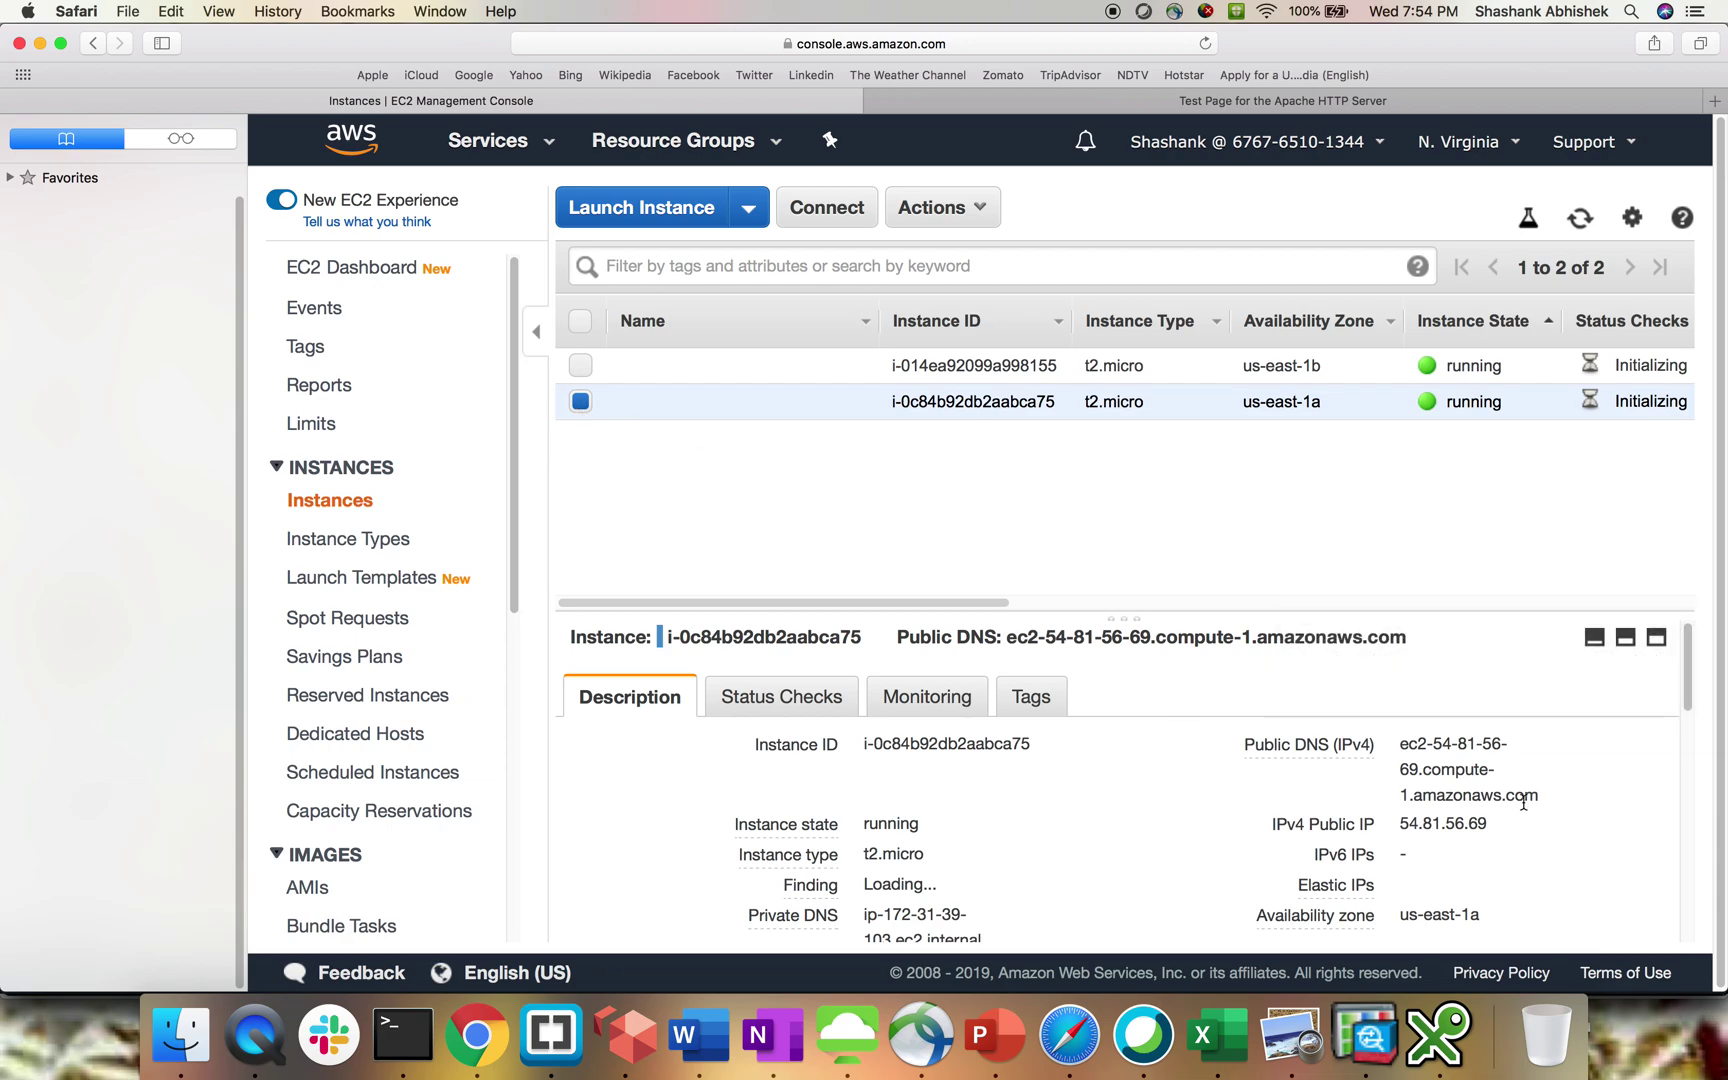
click(1560, 796)
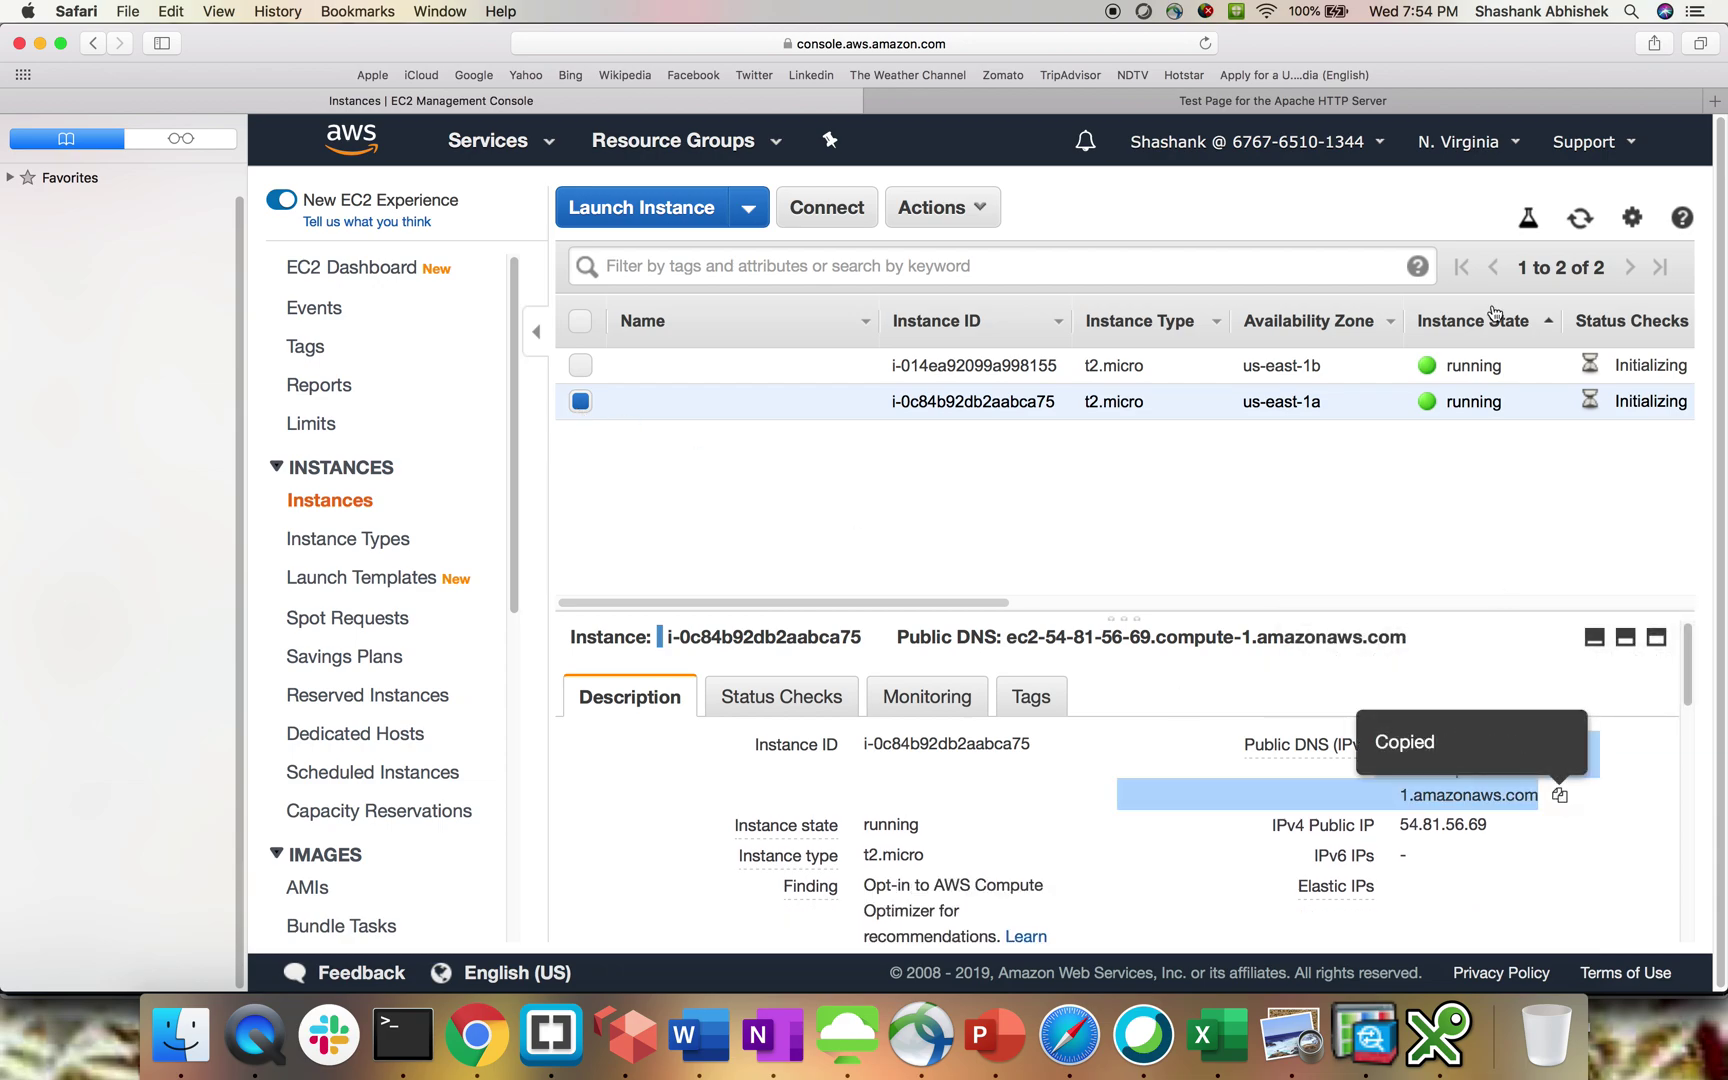
click(1715, 101)
key(super+v)
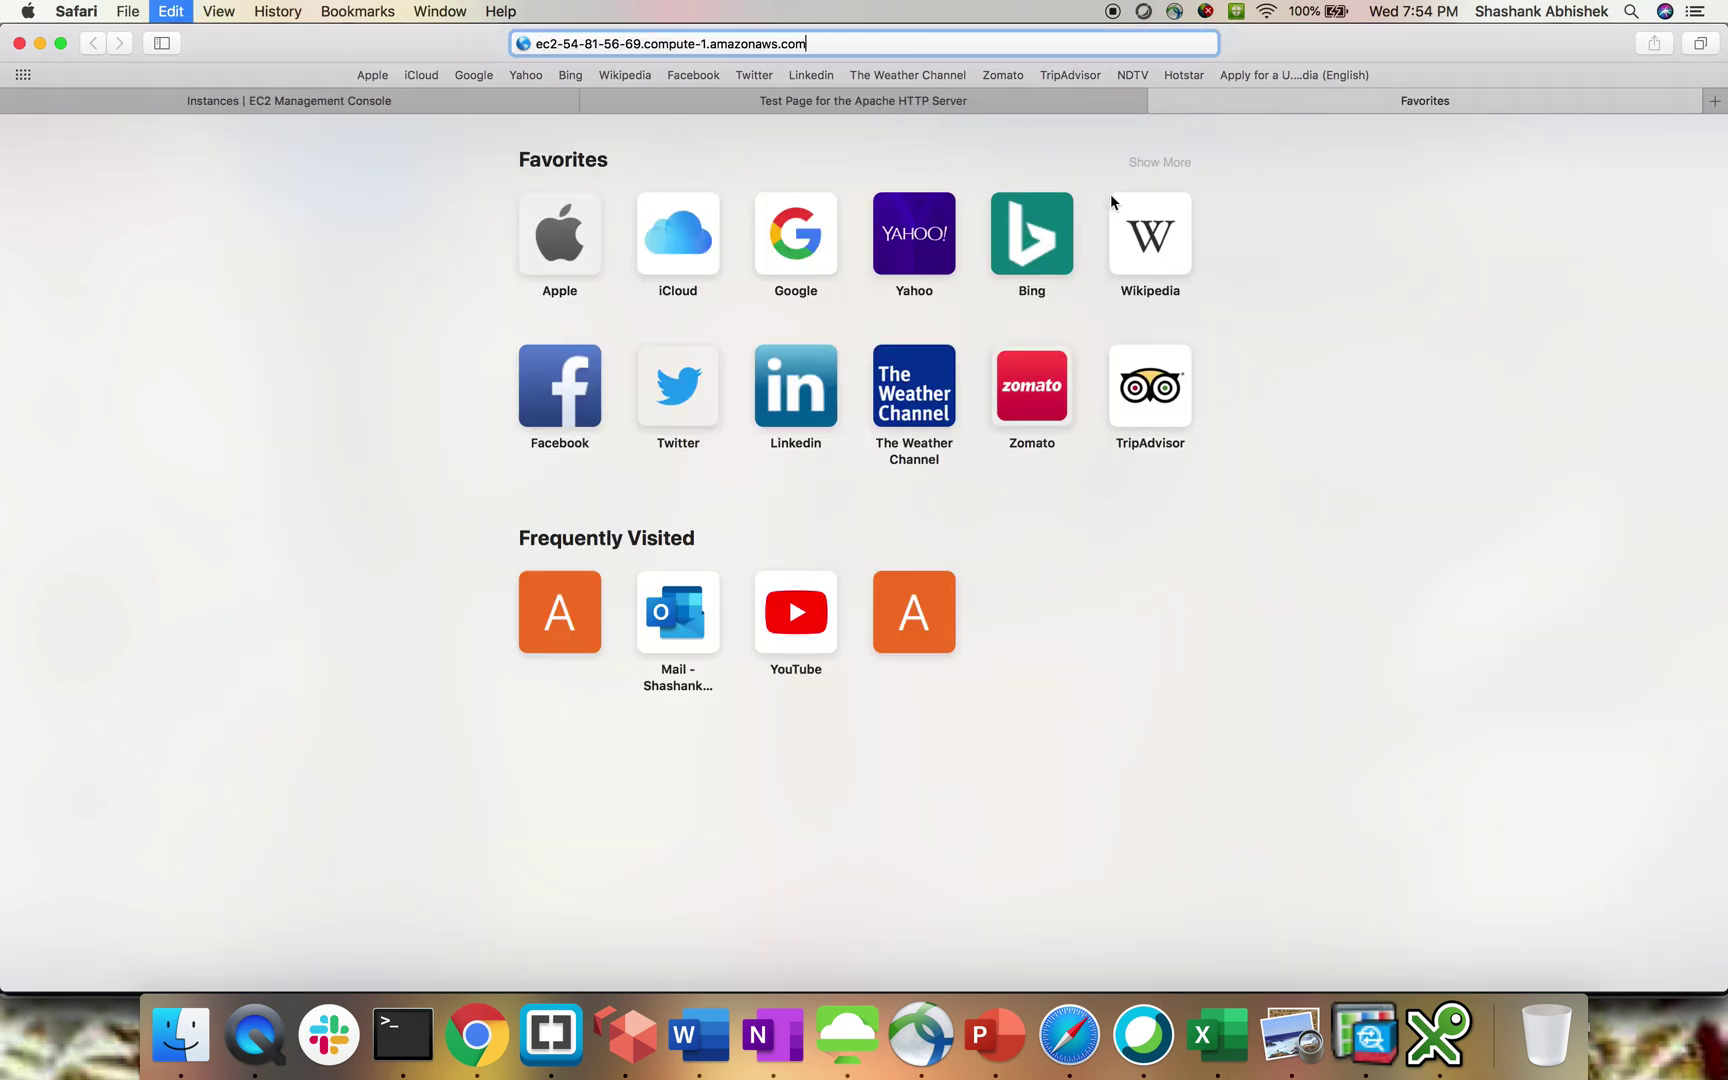
key(Return)
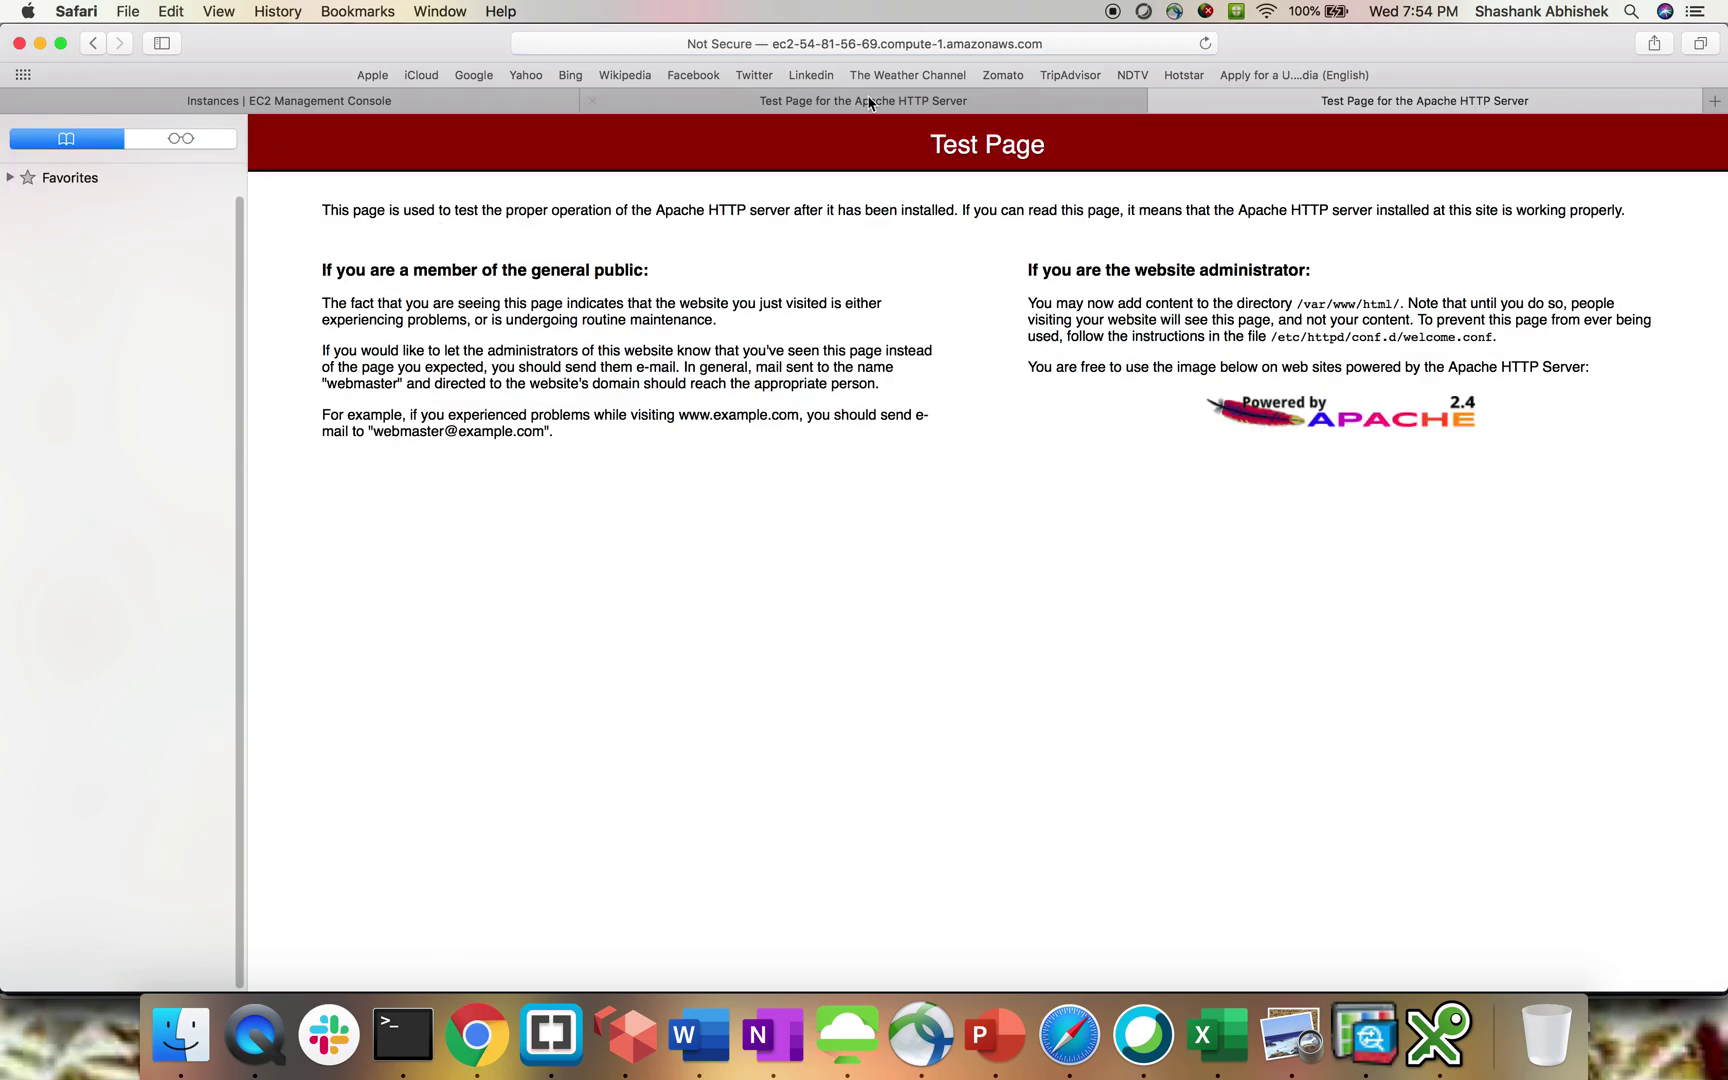
click(372, 101)
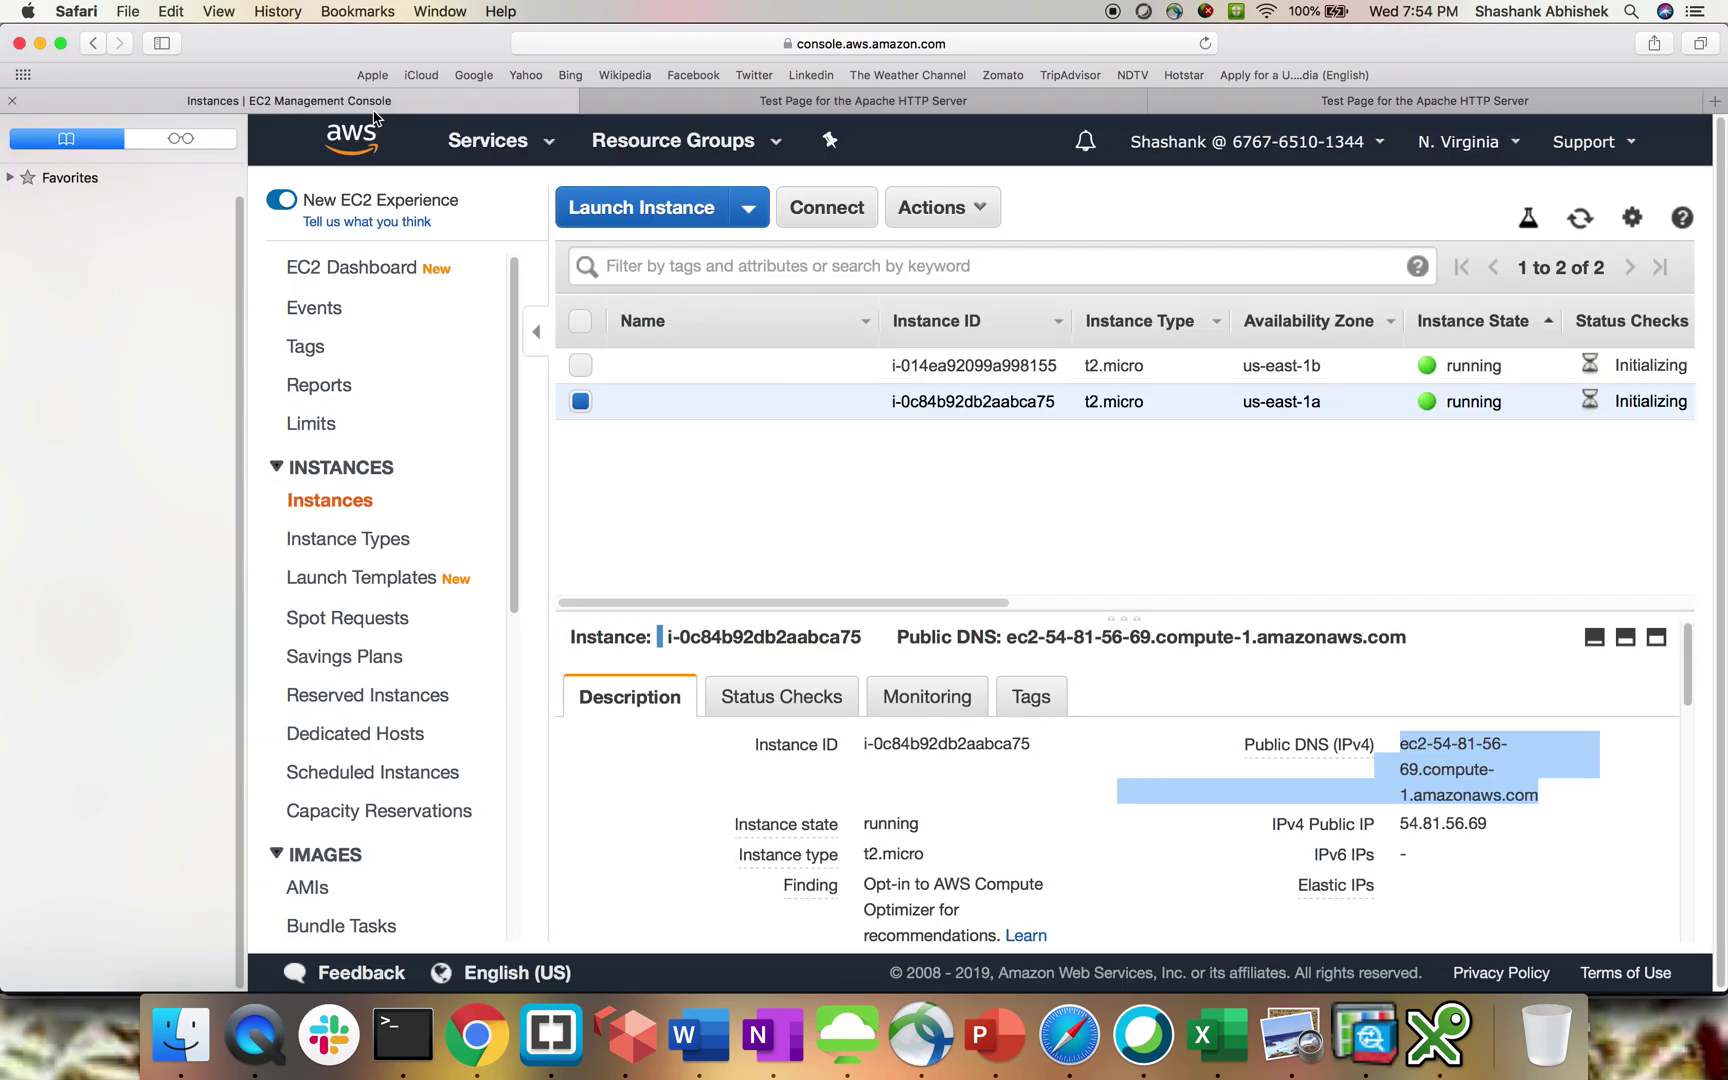
click(808, 441)
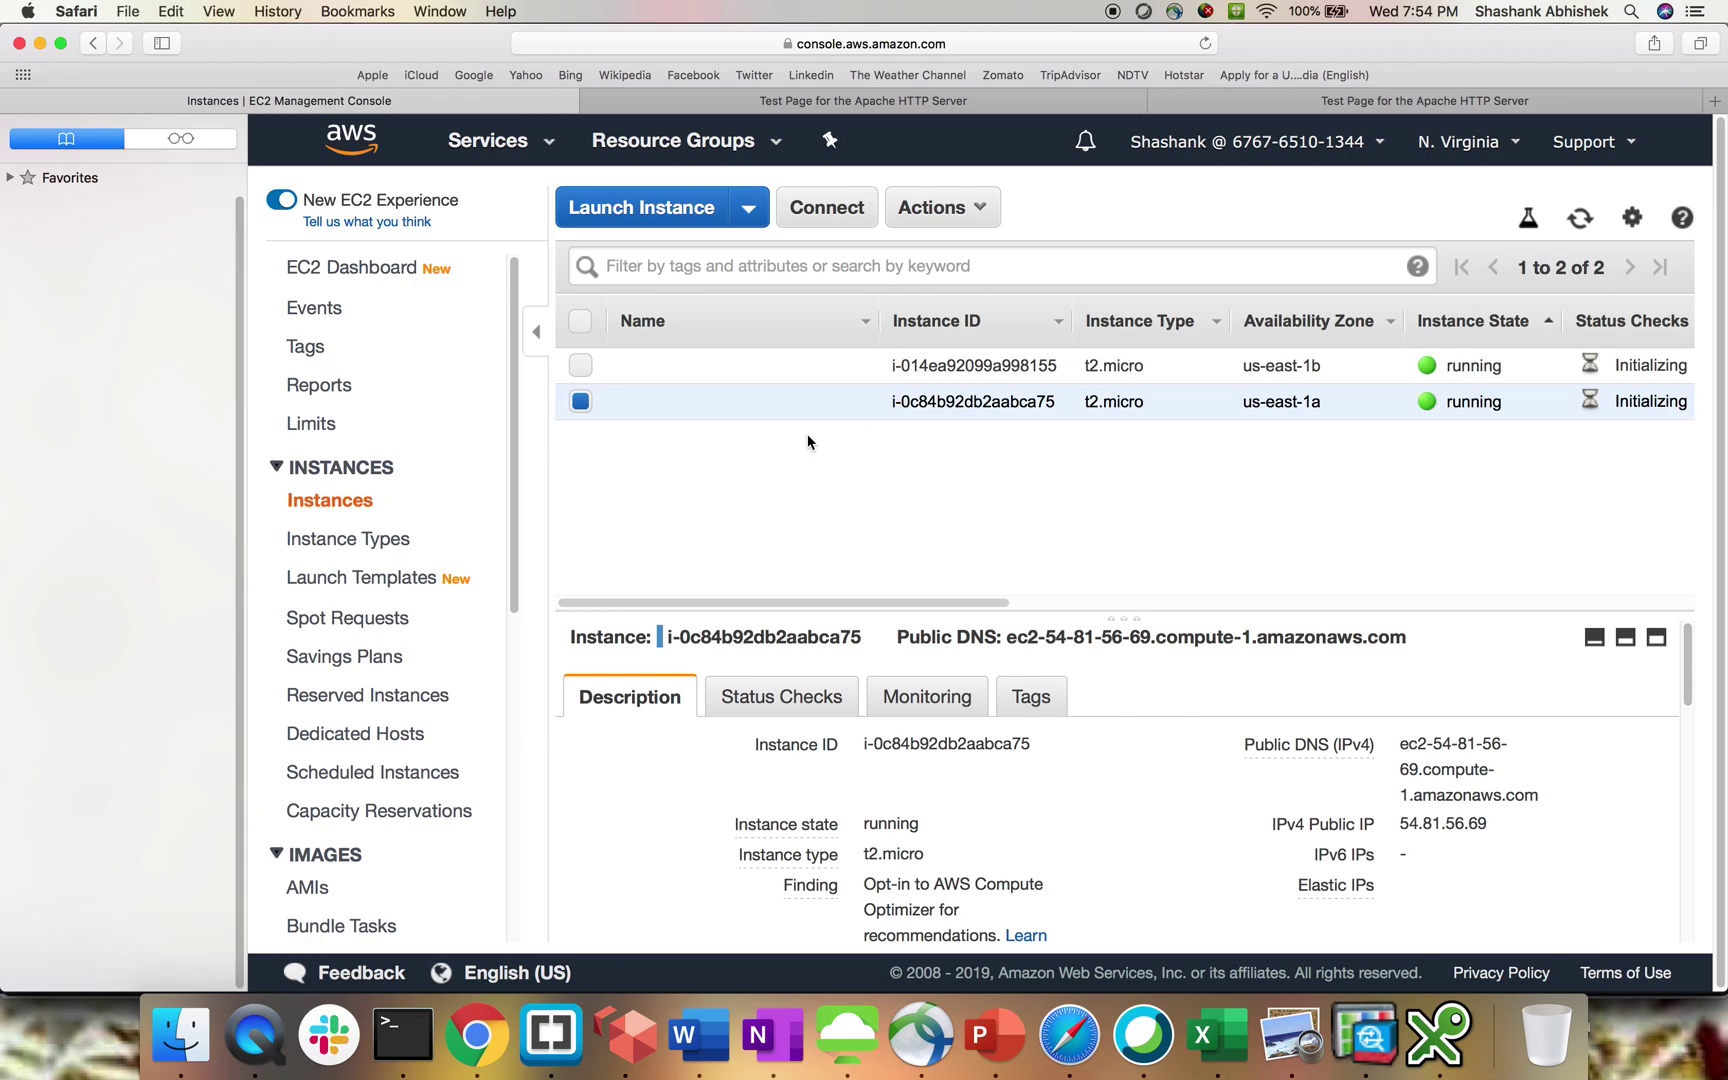
scroll(367, 729, down, 5)
scroll(365, 797, down, 5)
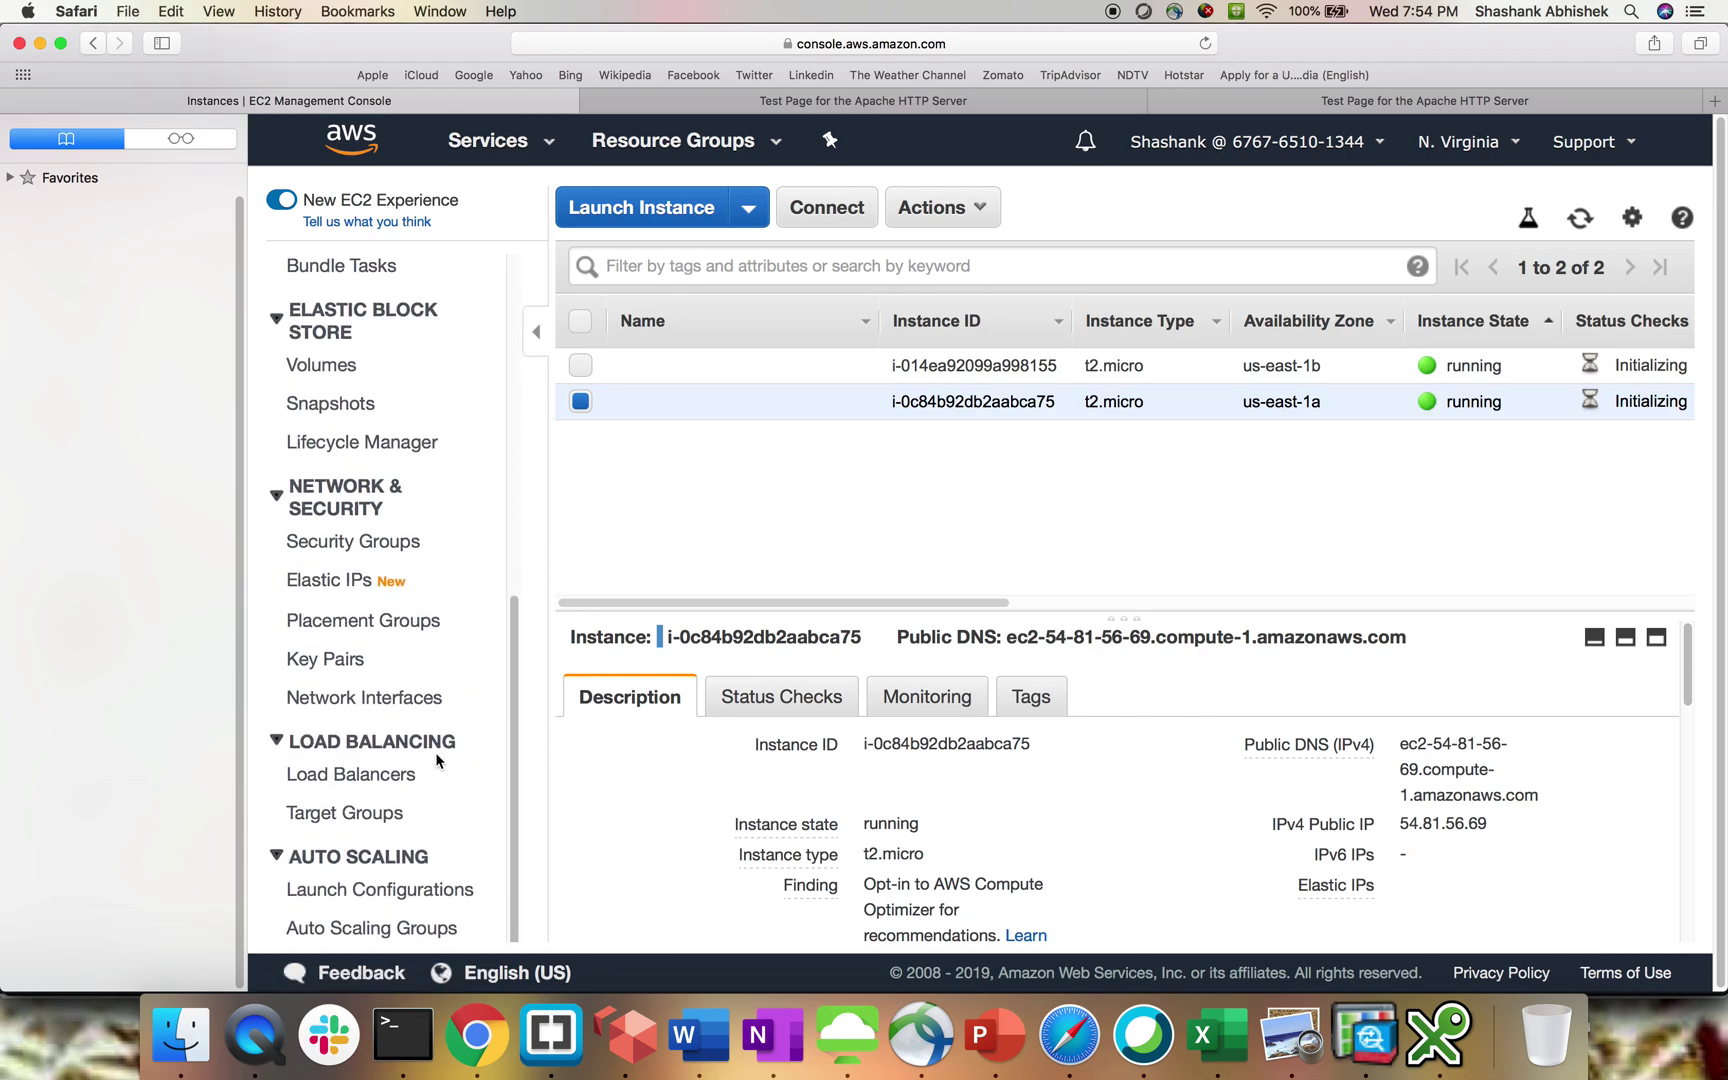
Show ASGT's registered targets and highlight the two instance rows
click(364, 810)
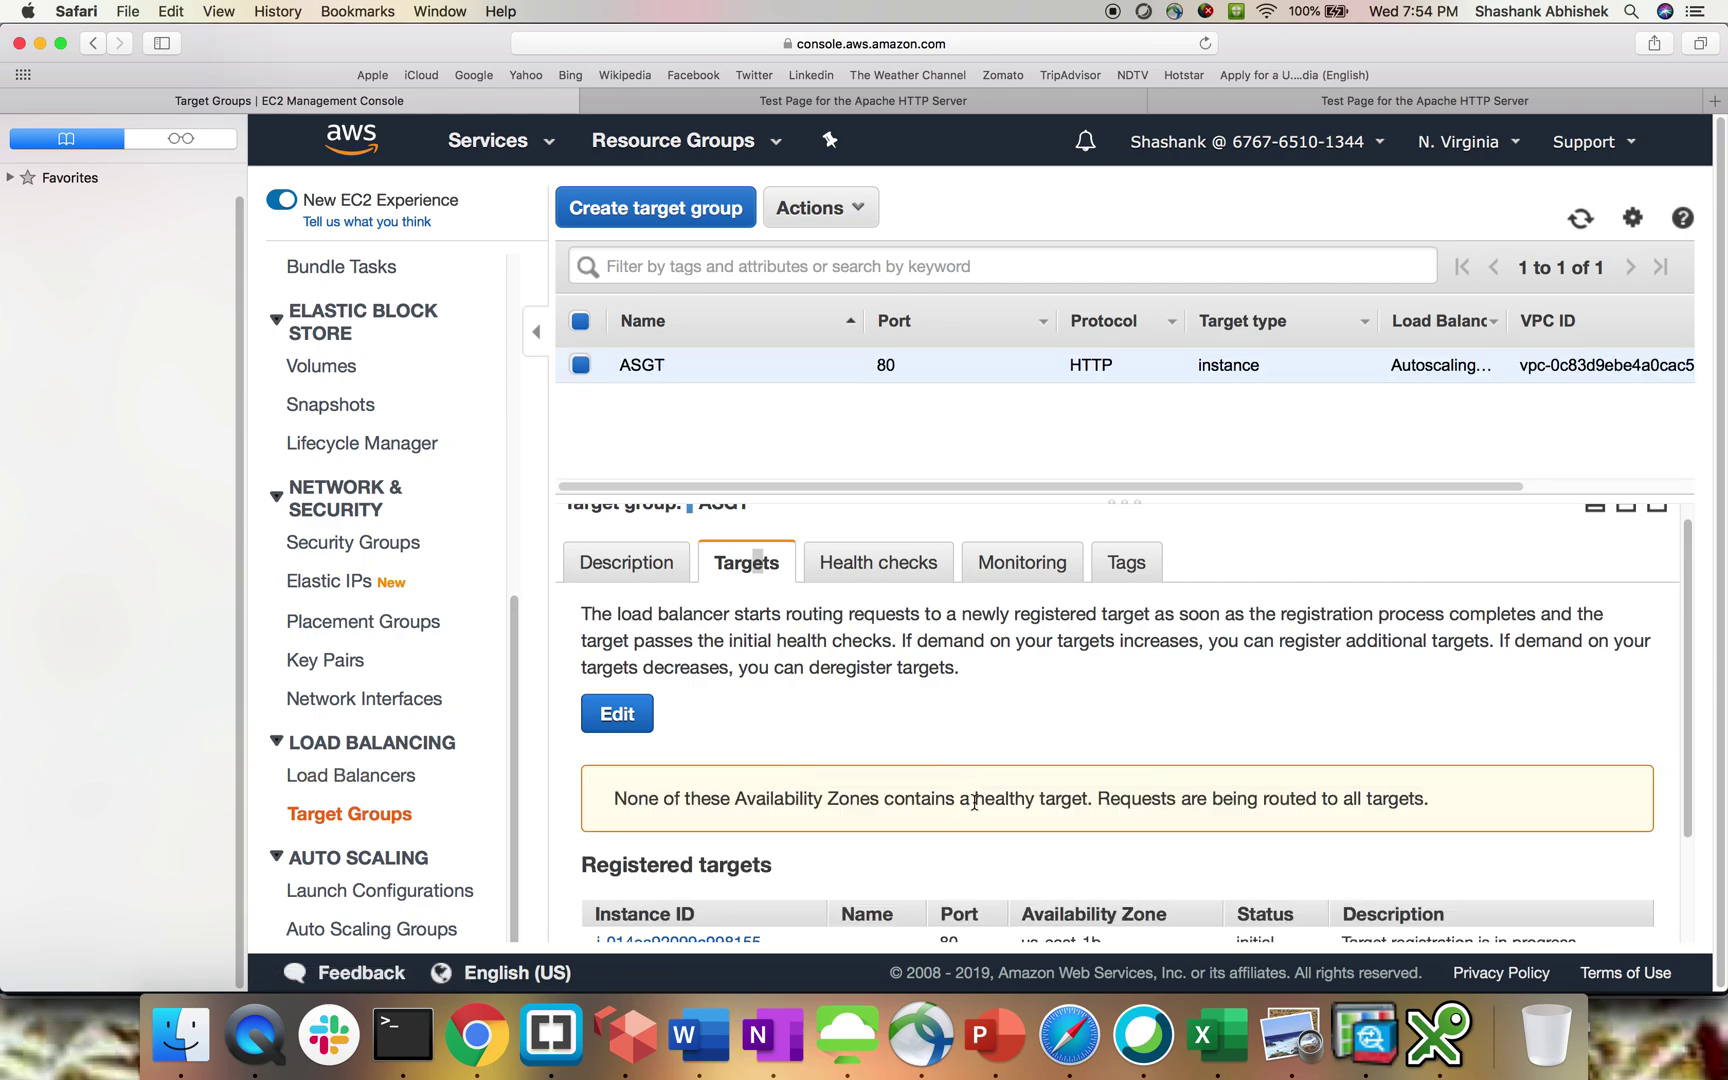
scroll(973, 800, down, 3)
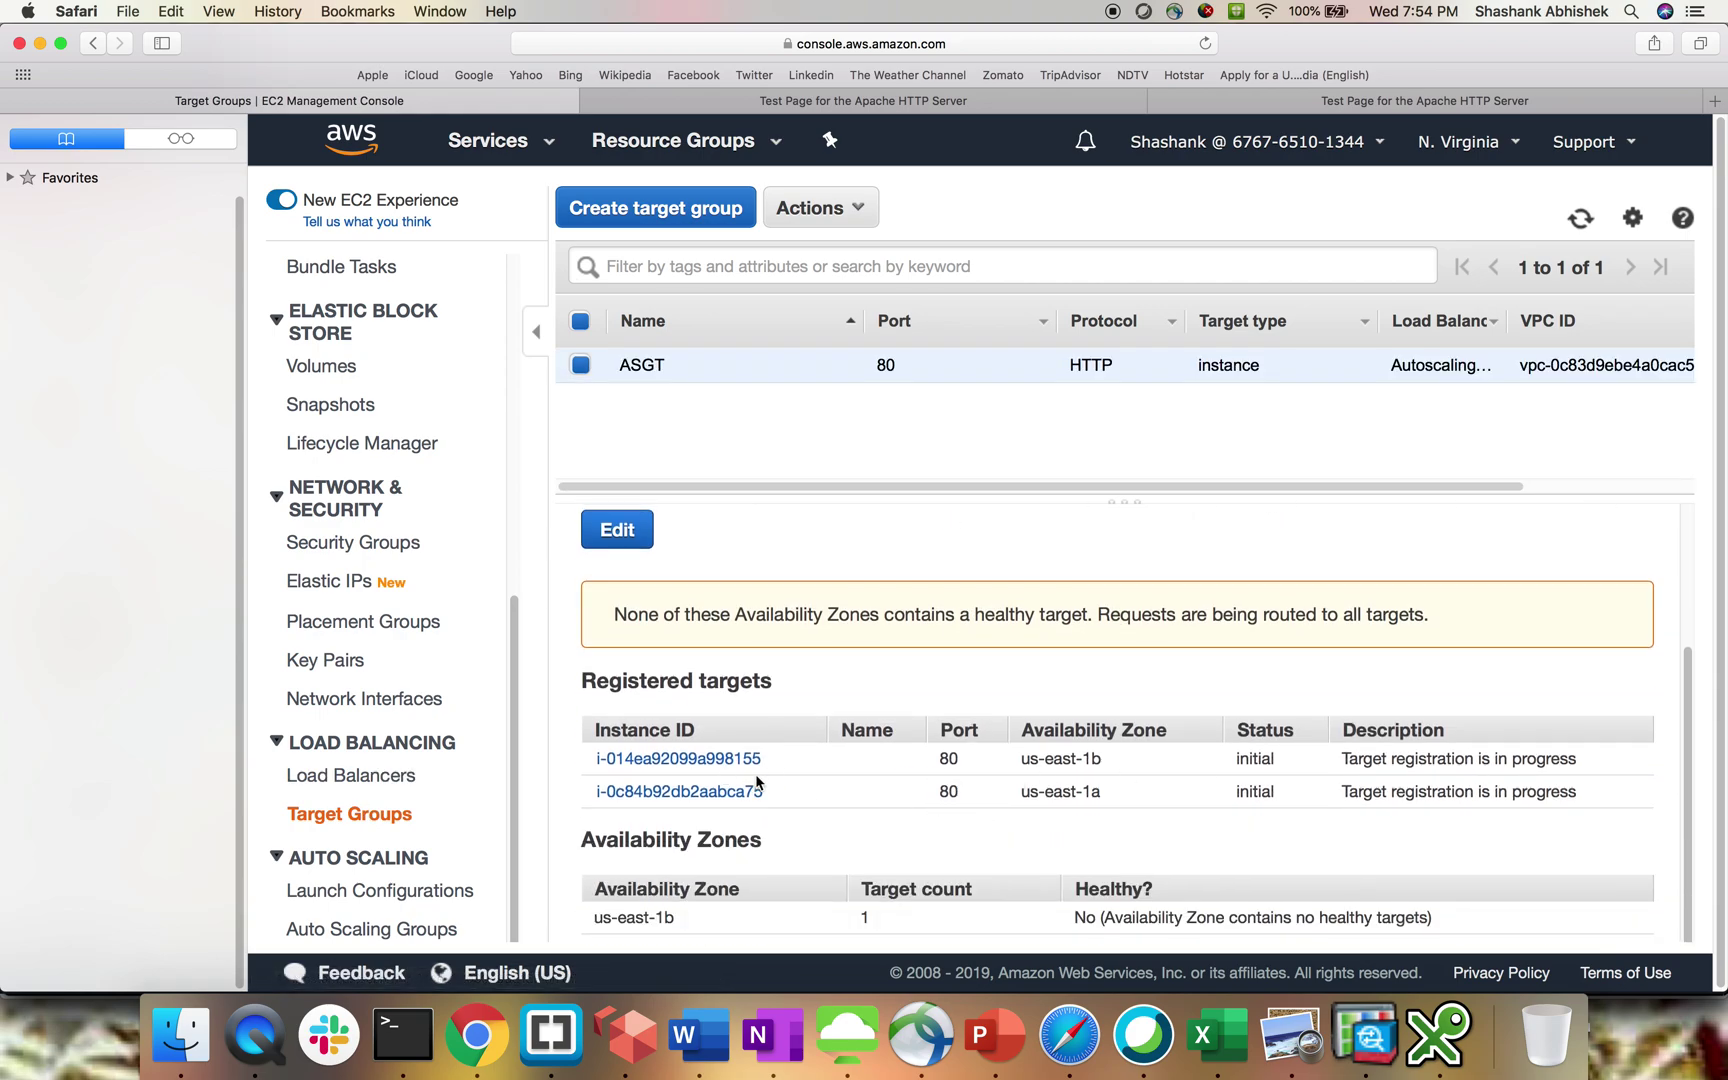
drag(592, 759, 1078, 792)
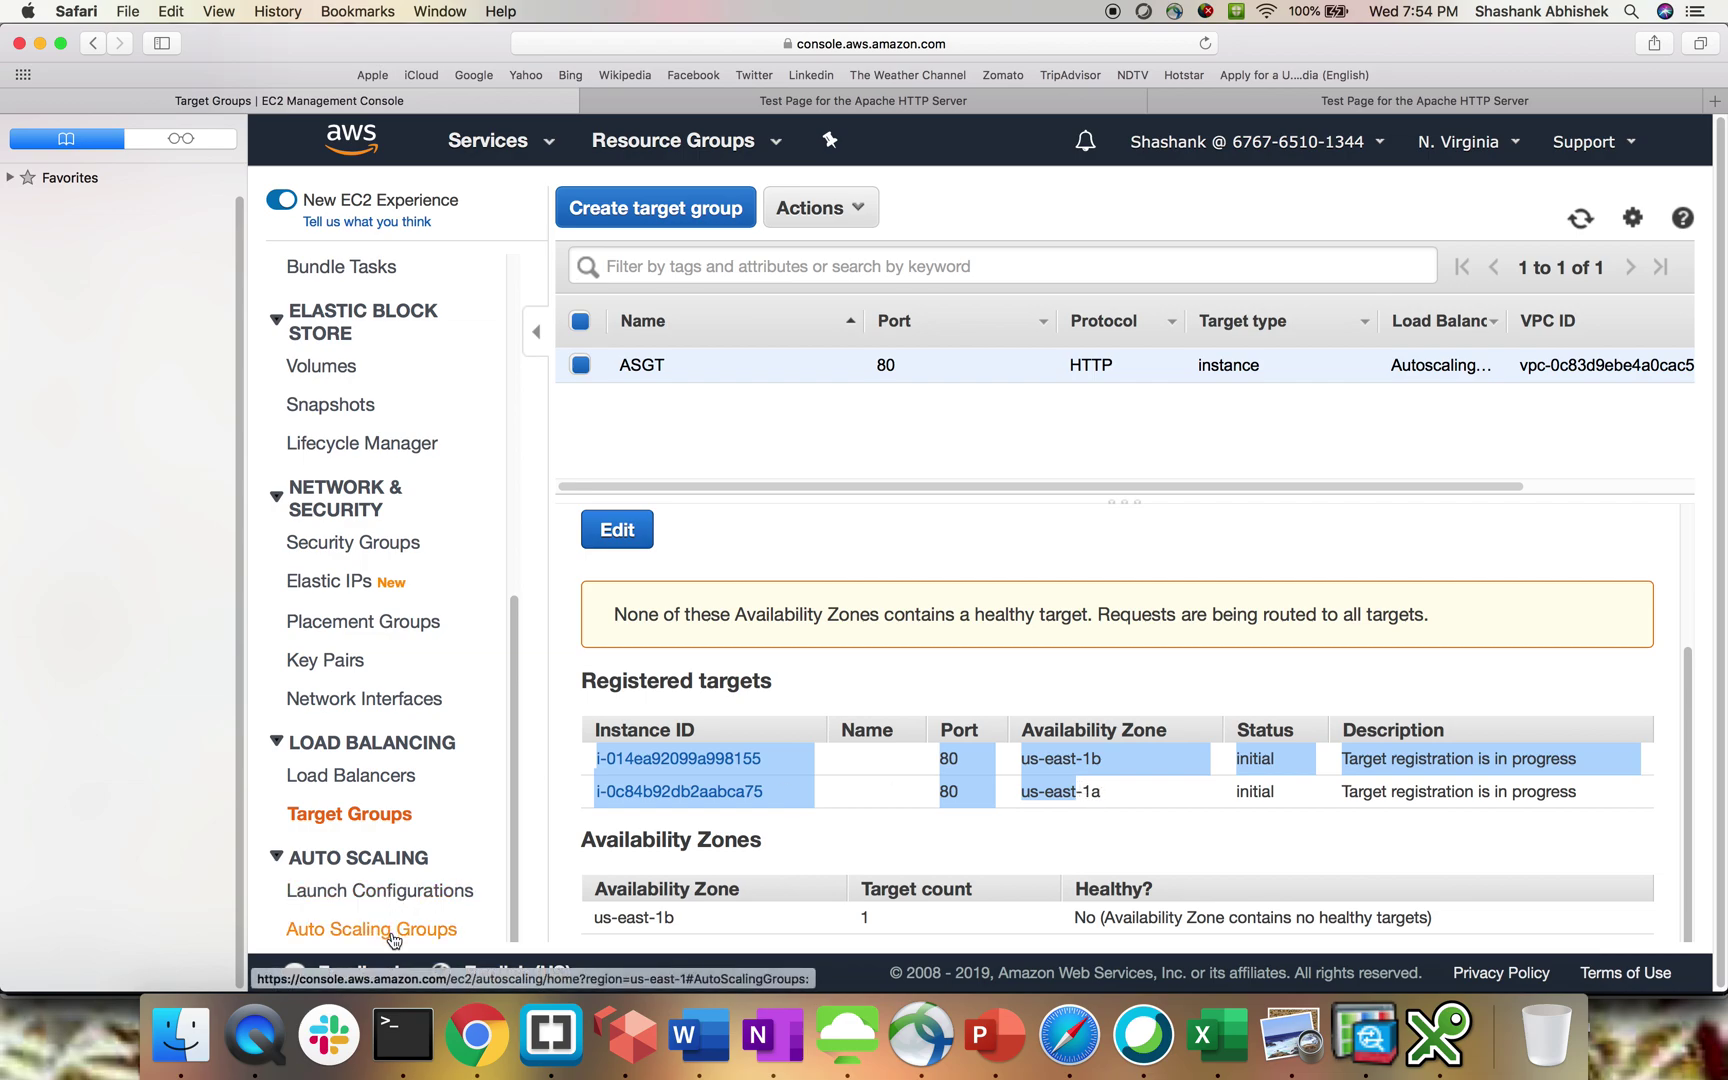
click(904, 835)
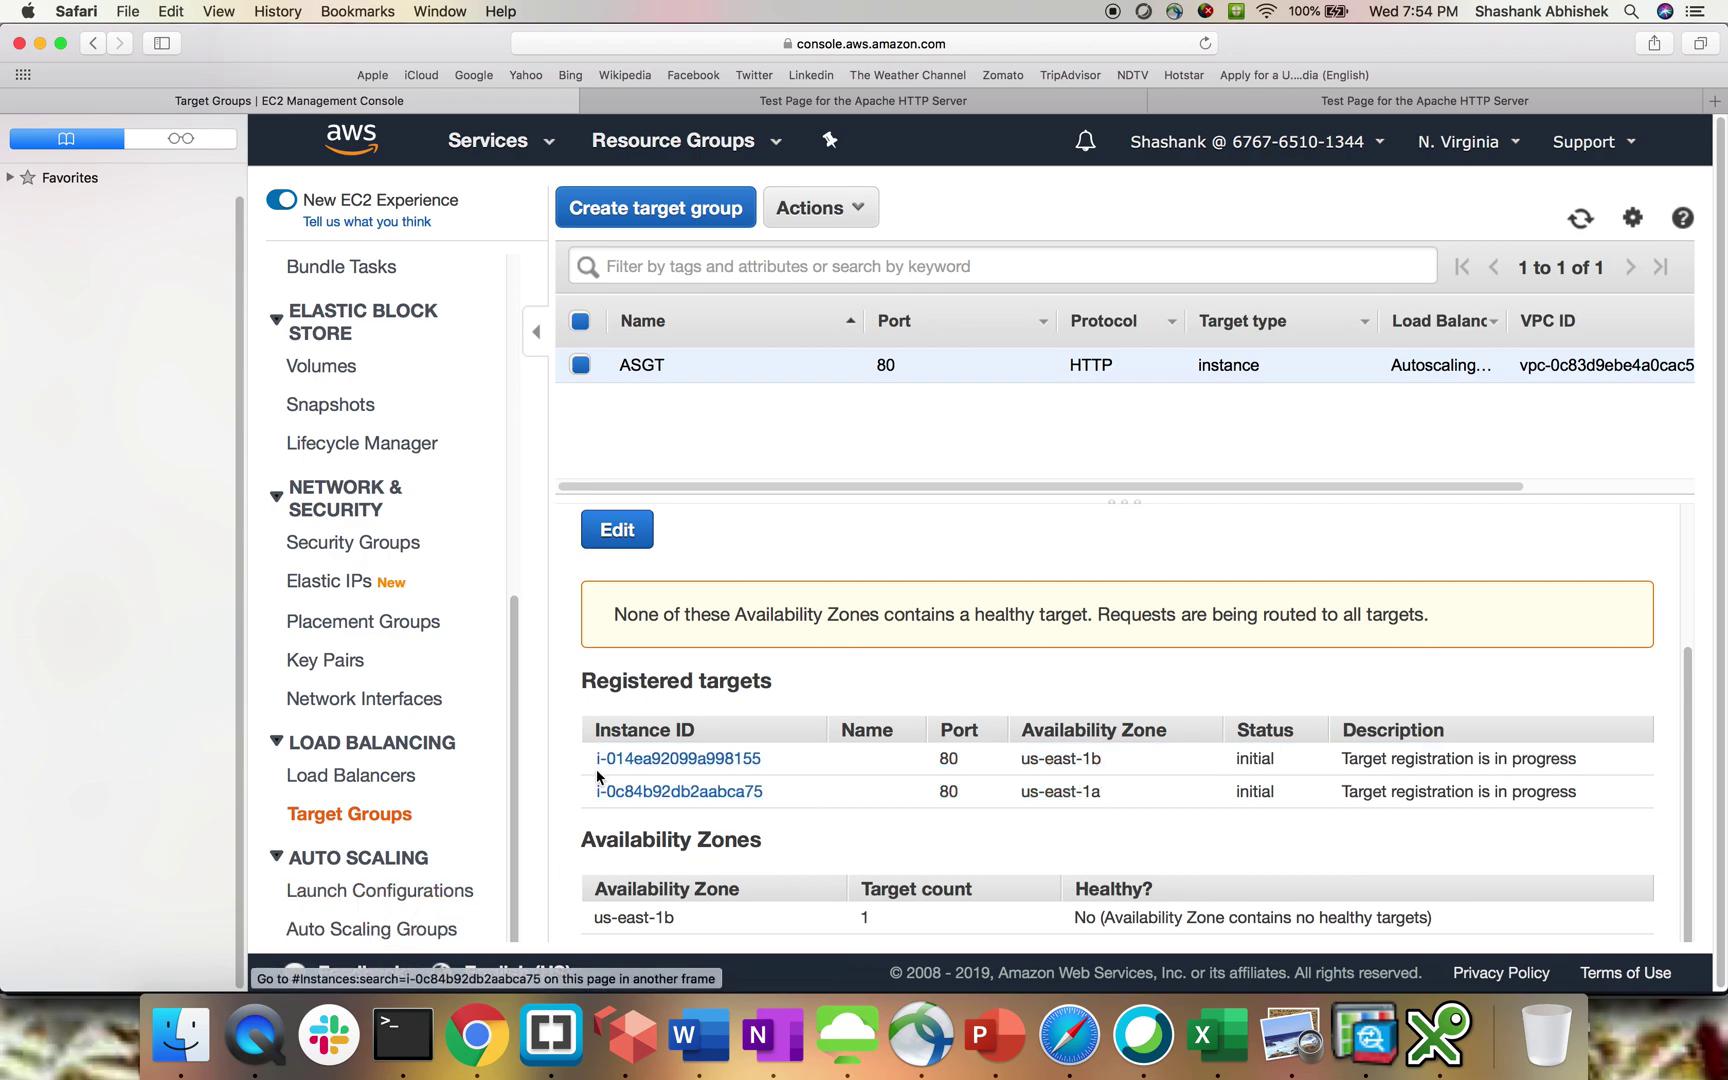
drag(597, 772, 938, 798)
click(1309, 859)
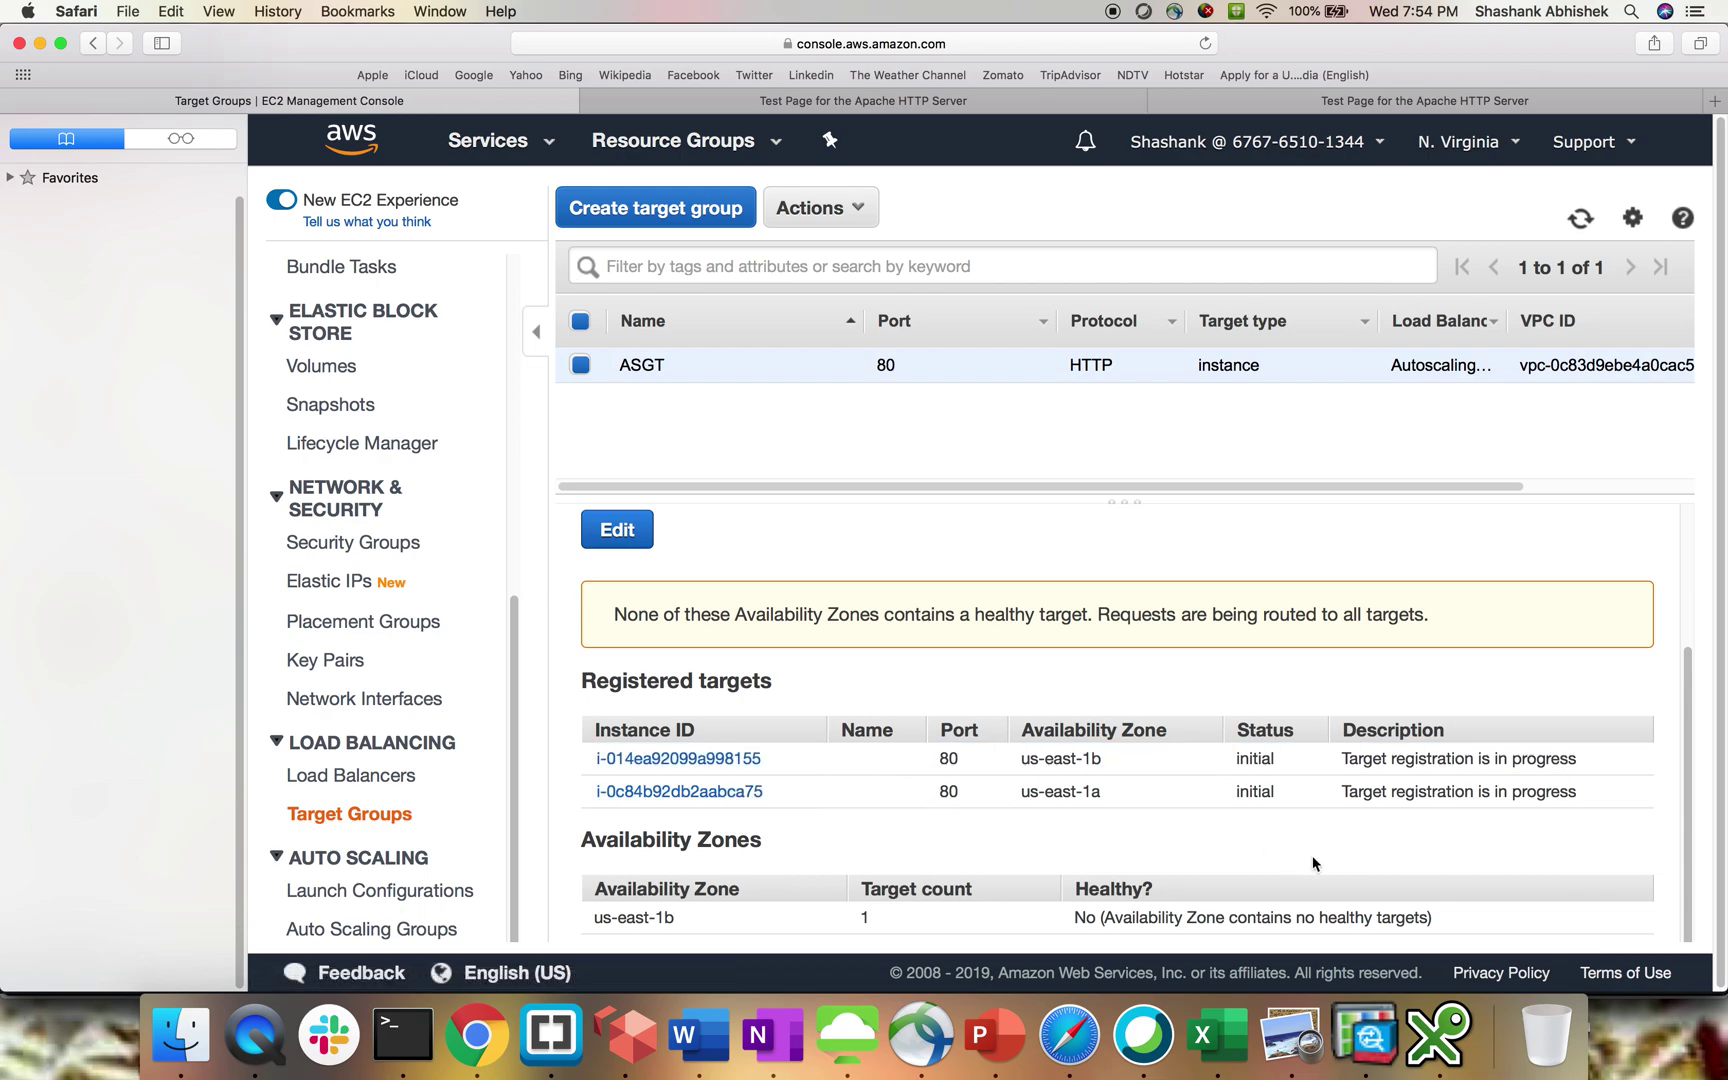
Highlight each target's zone and initial registration status
drag(1240, 757, 1309, 757)
click(1301, 791)
drag(1239, 786, 1023, 792)
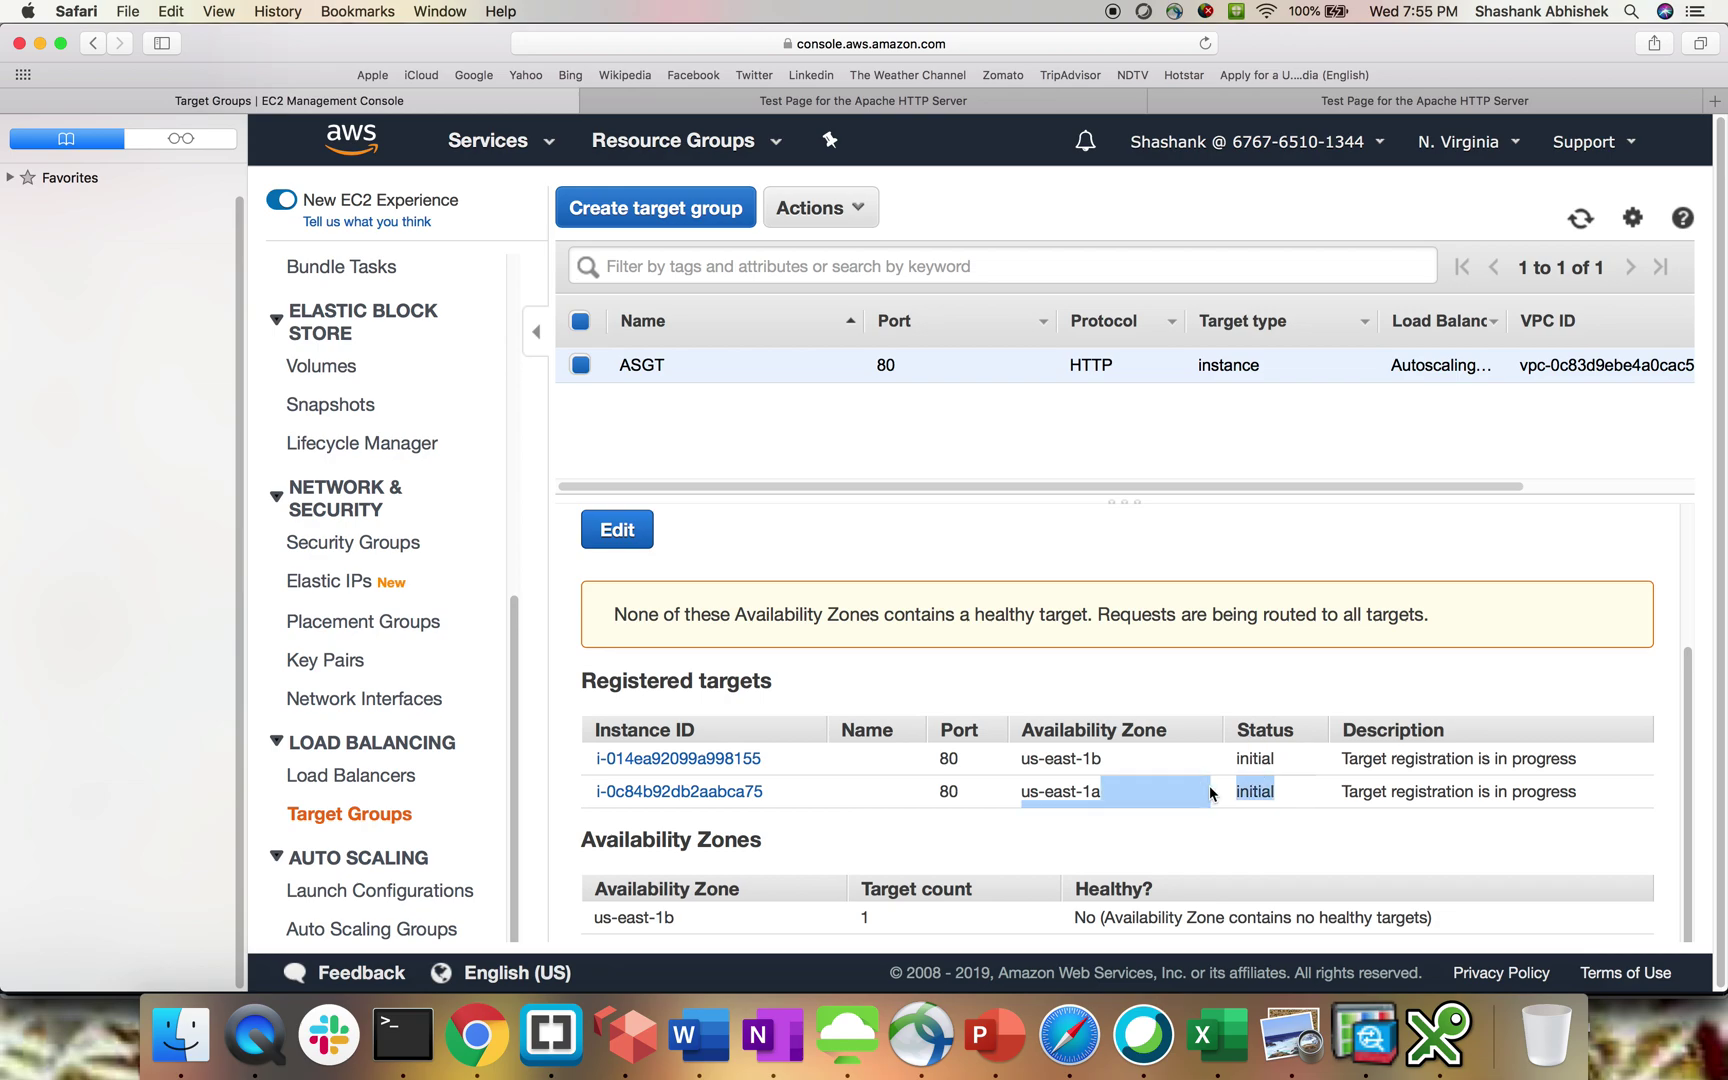
click(1257, 808)
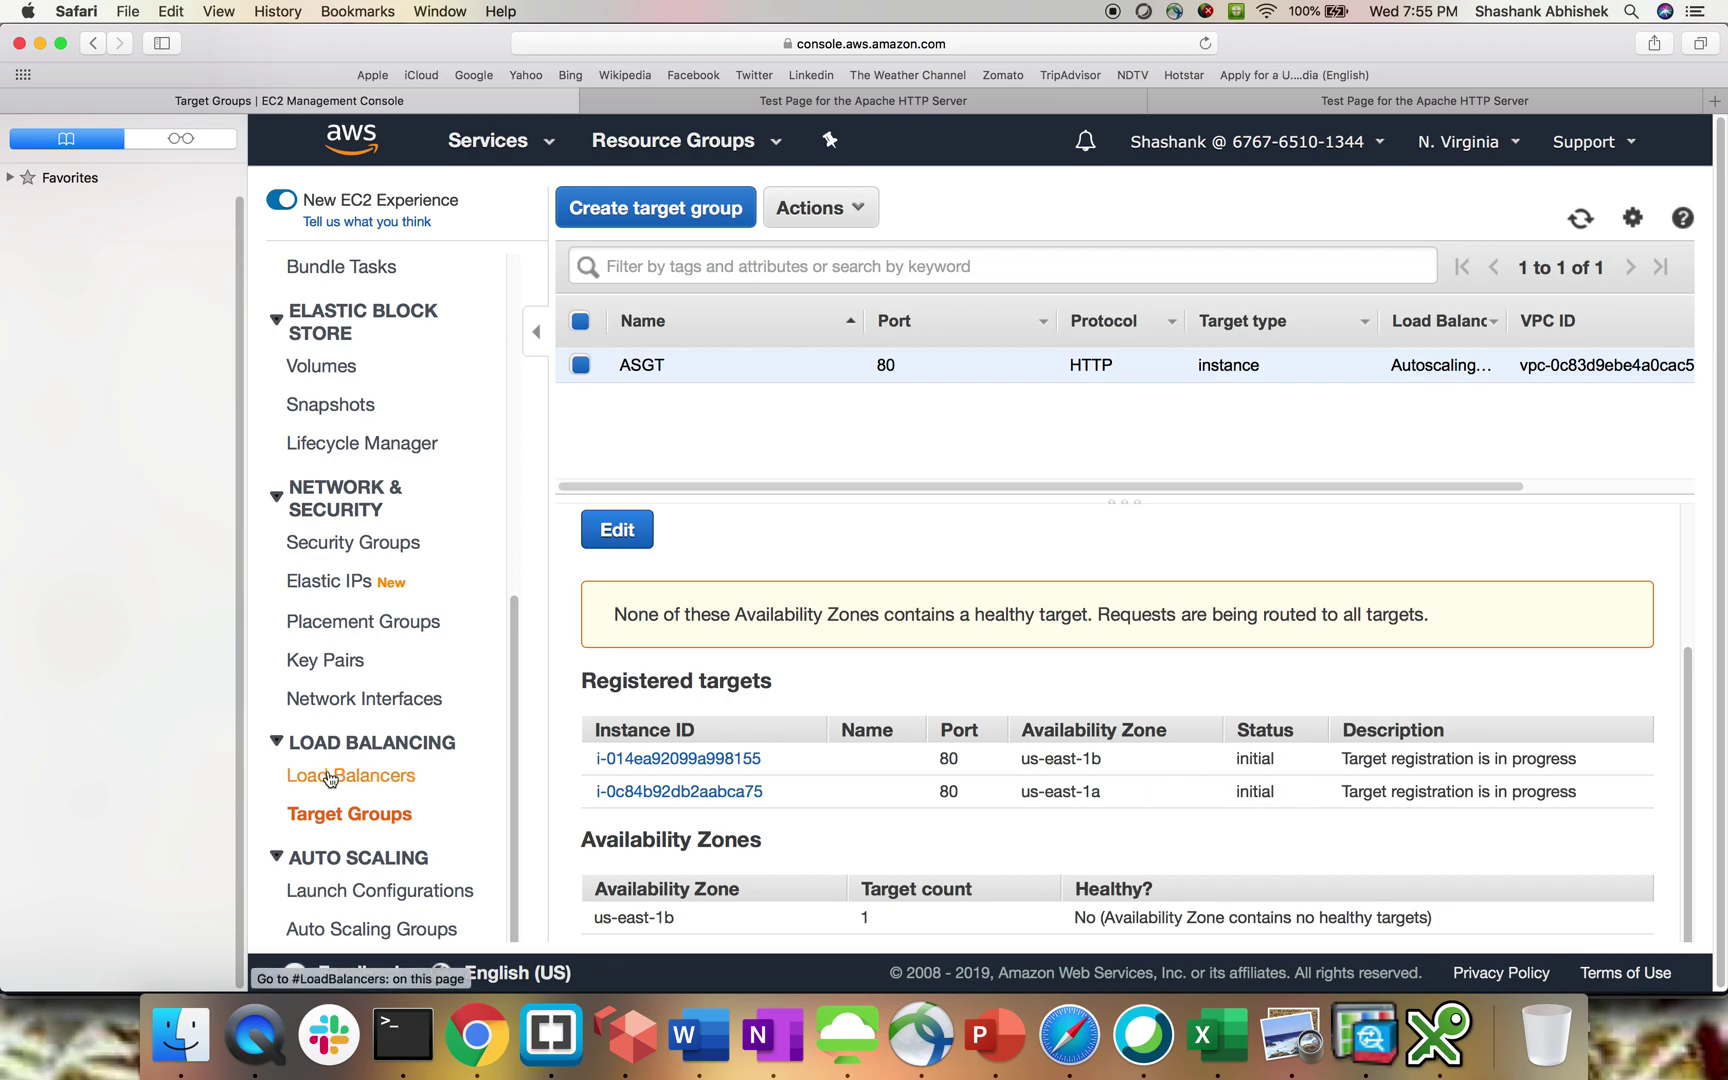
drag(1234, 764, 1333, 759)
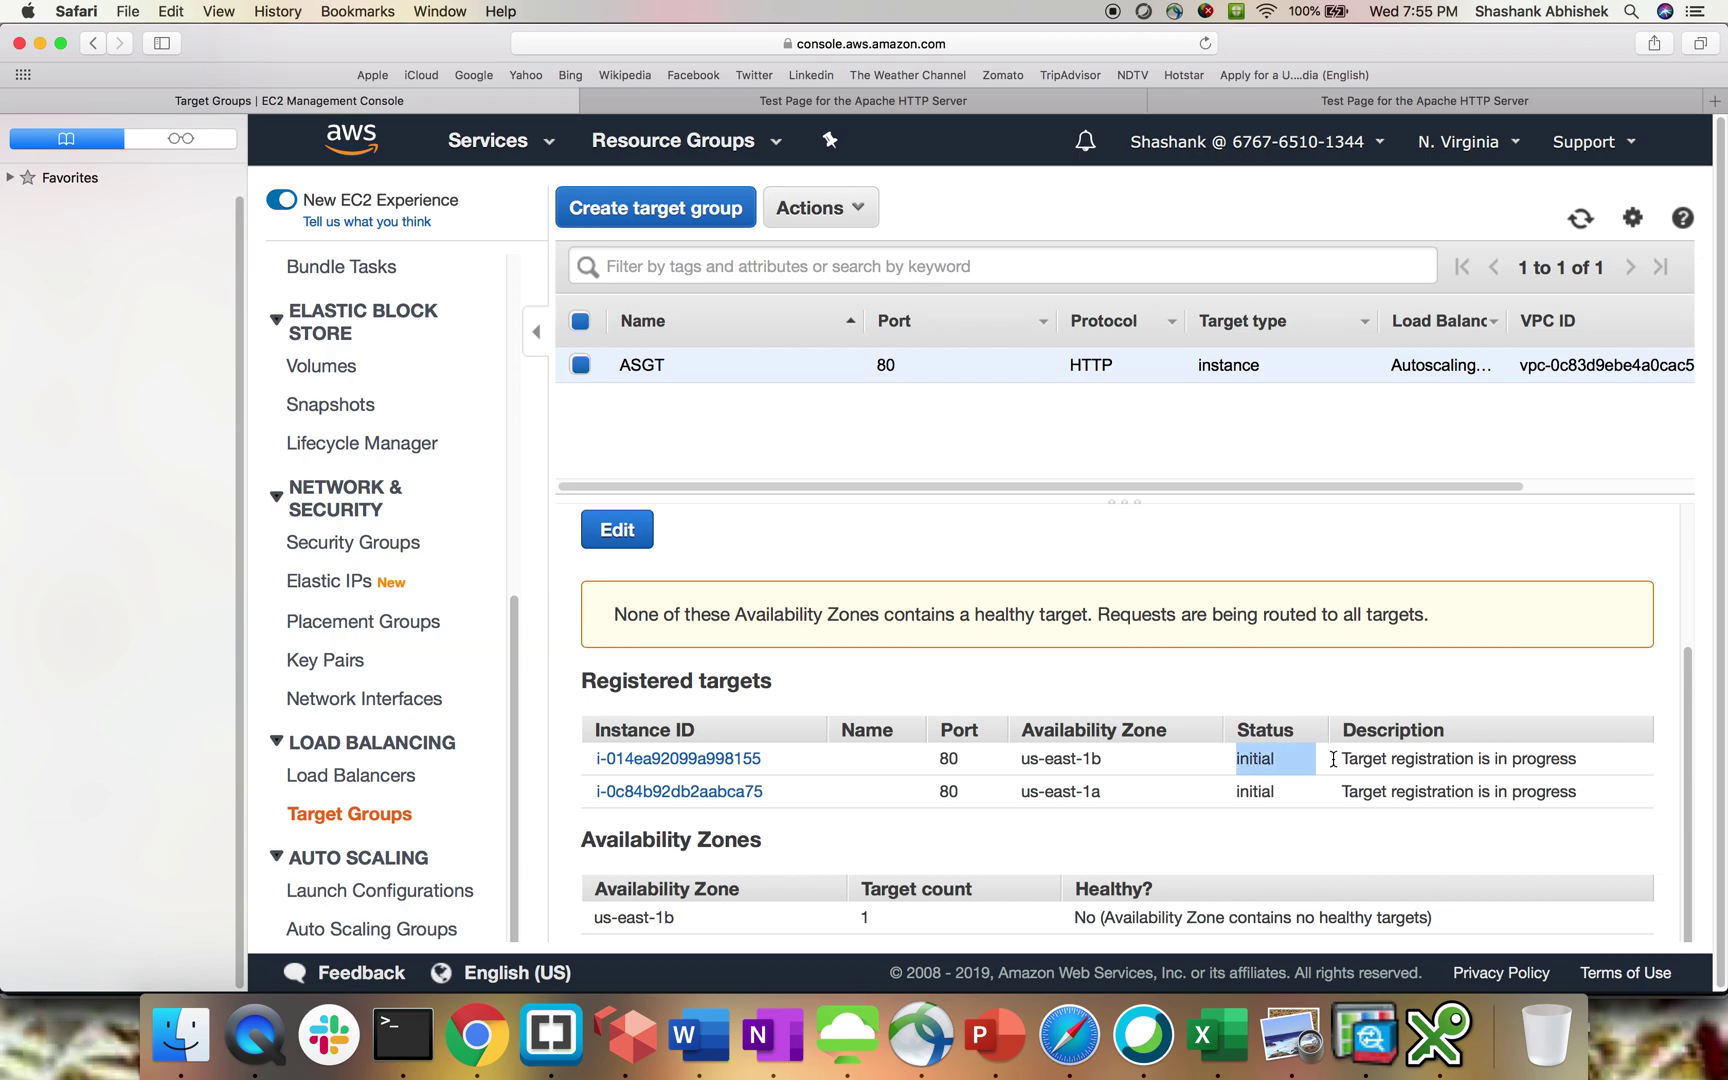
click(1332, 759)
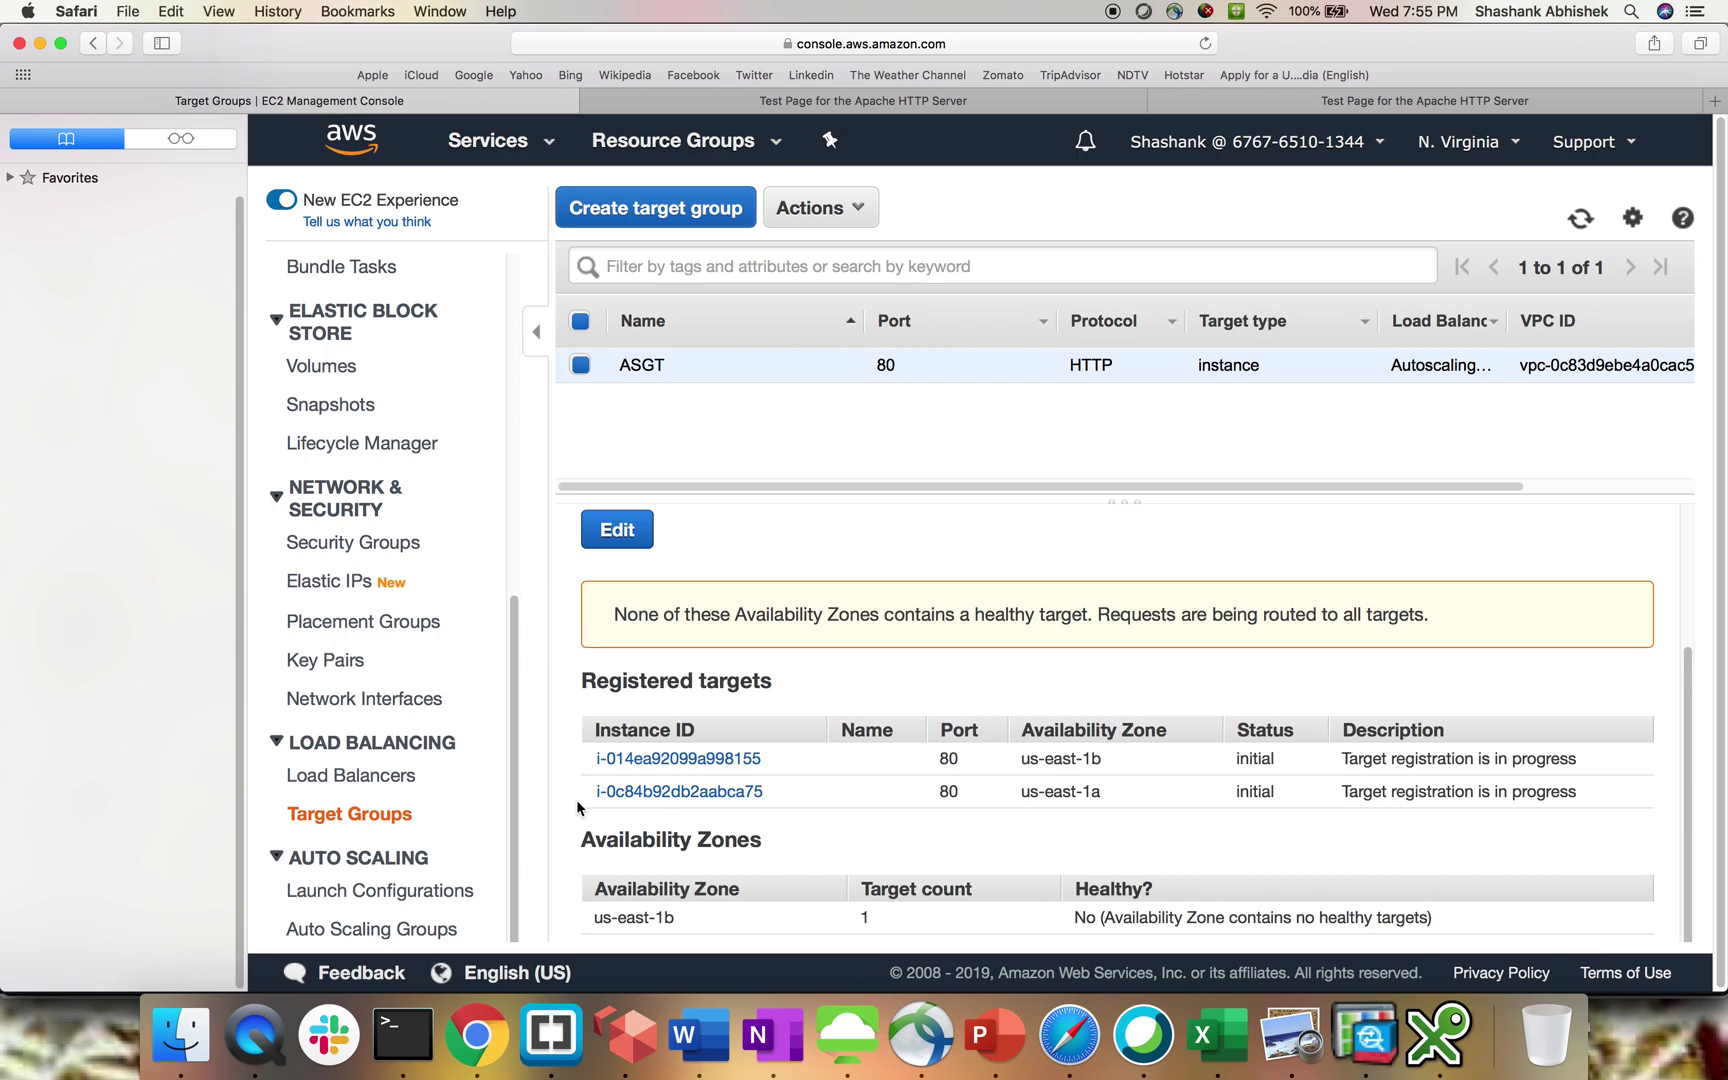
Copy AutoscalingLB's DNS name and load it in a new browser tab to show the Apache page
click(349, 778)
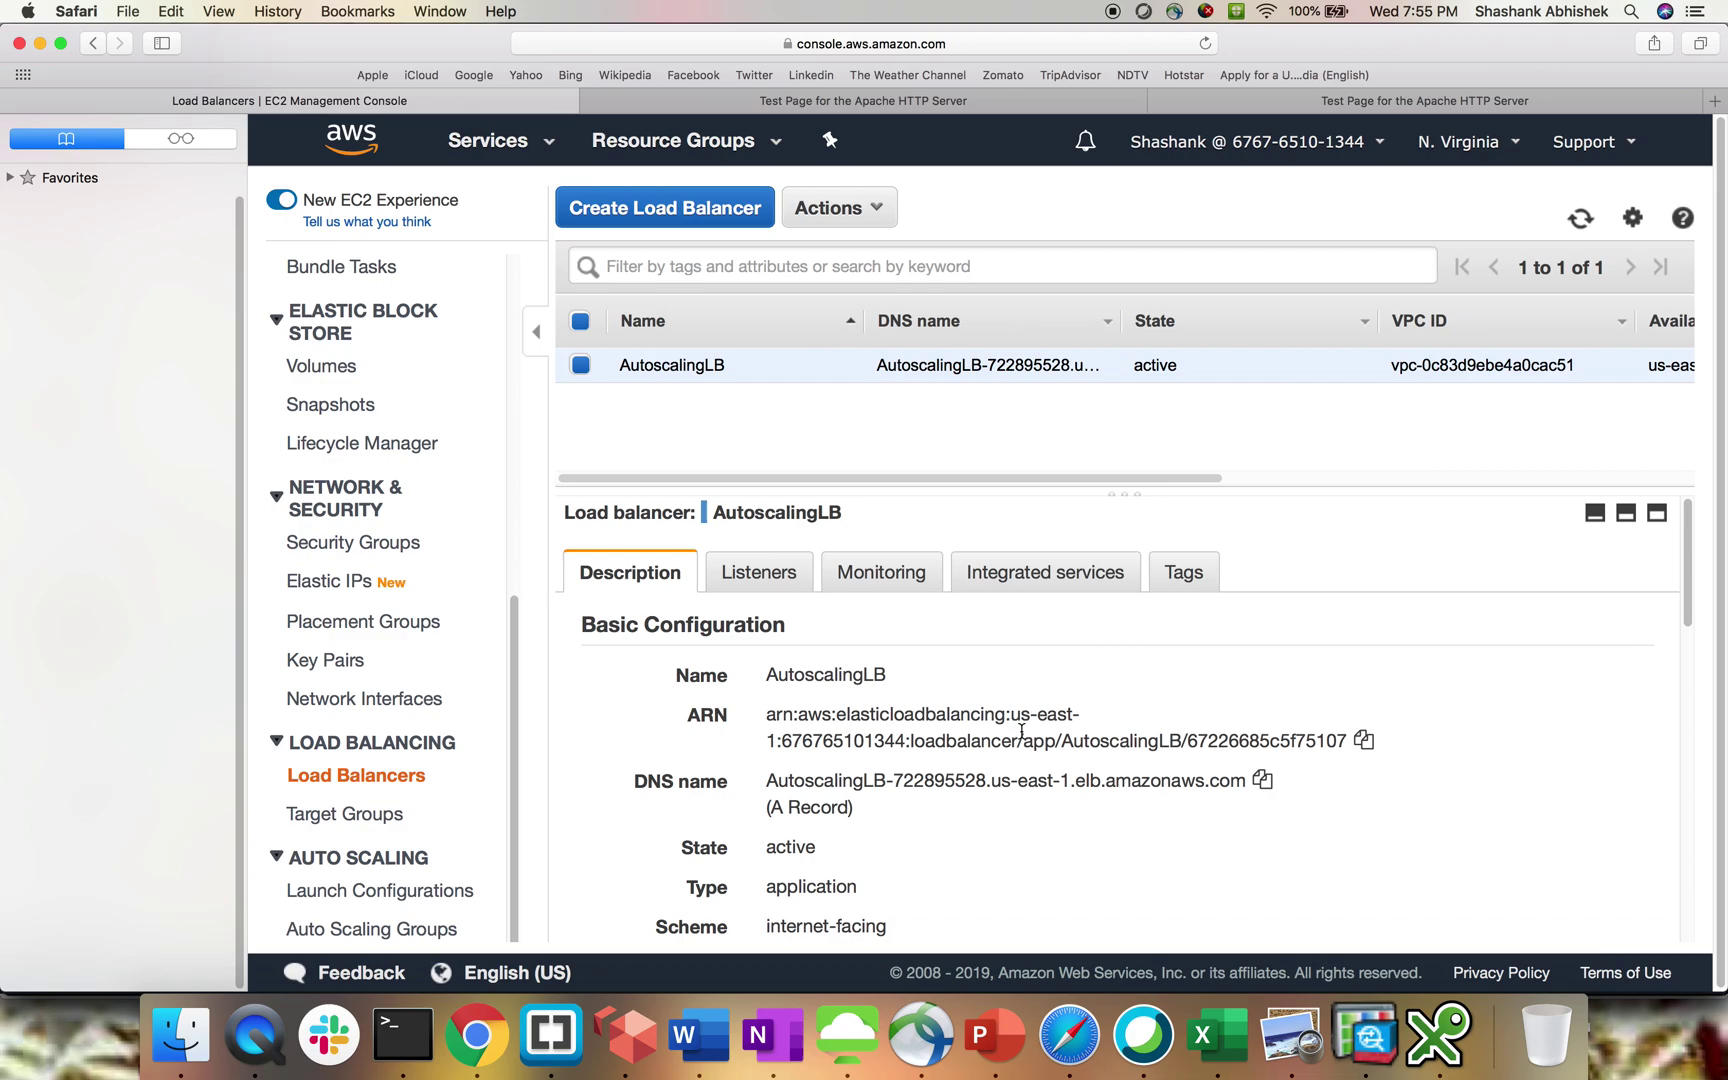
click(1270, 783)
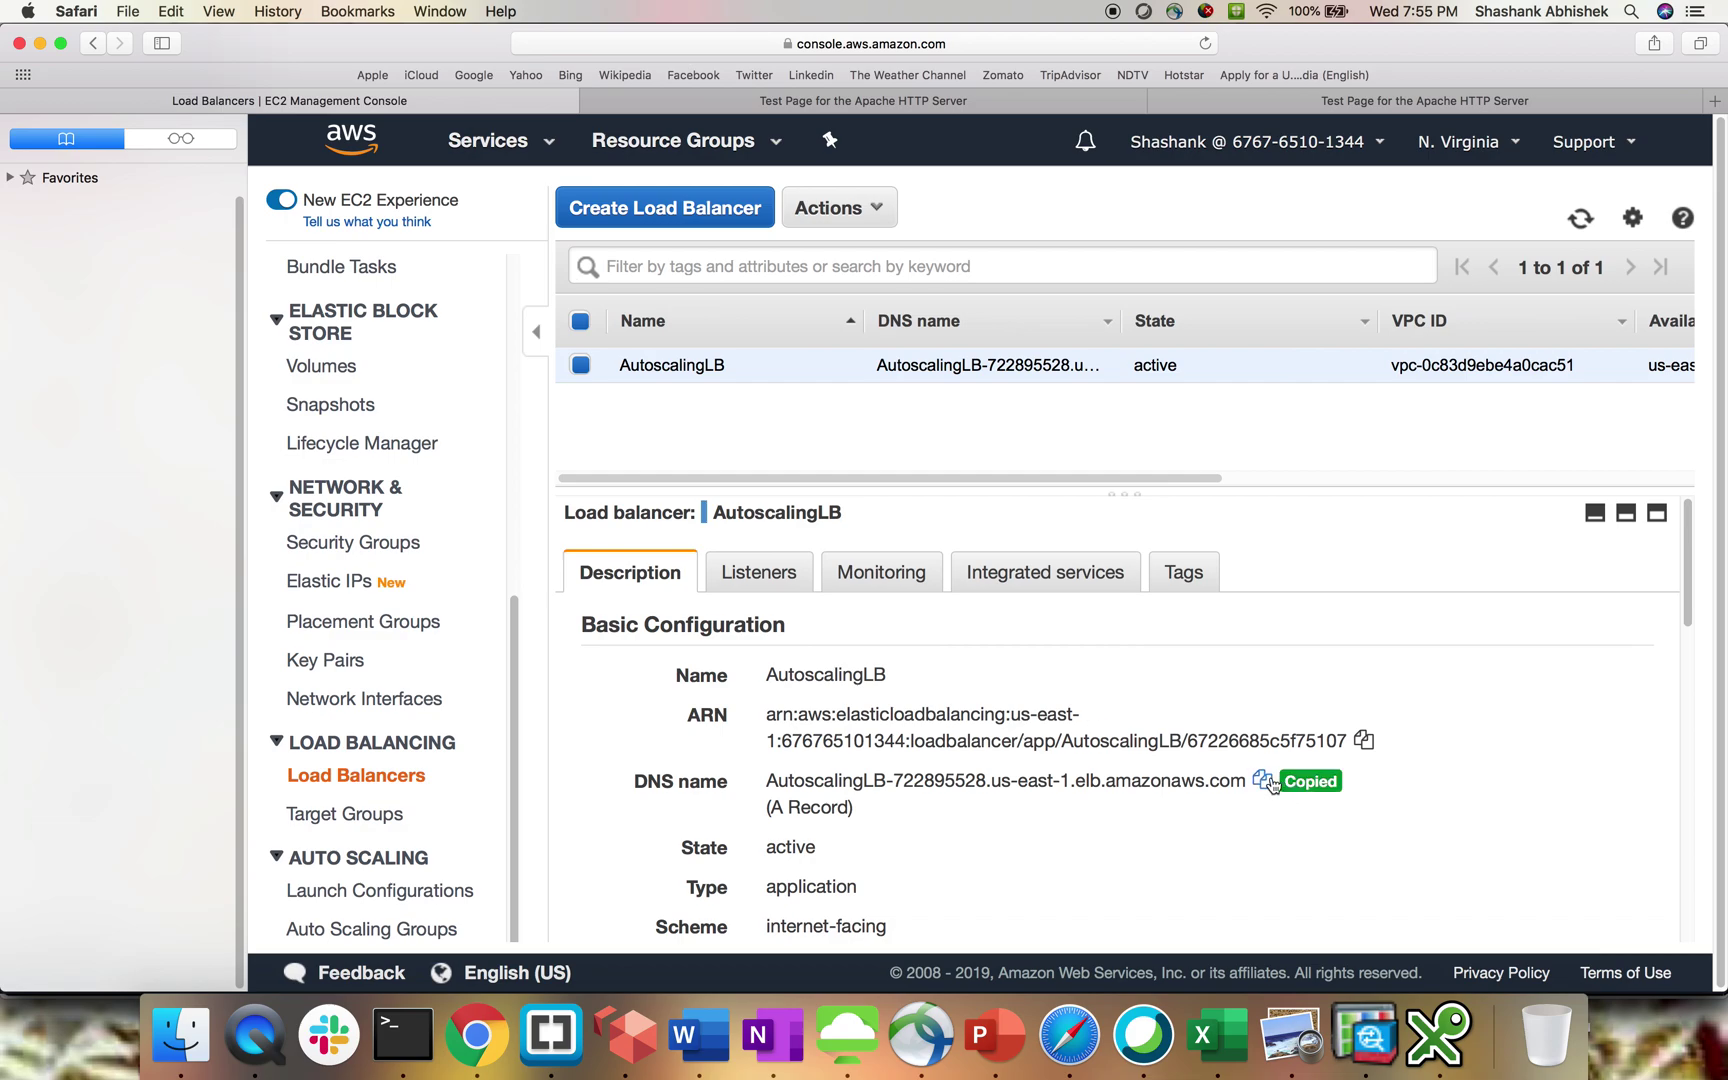
click(1714, 101)
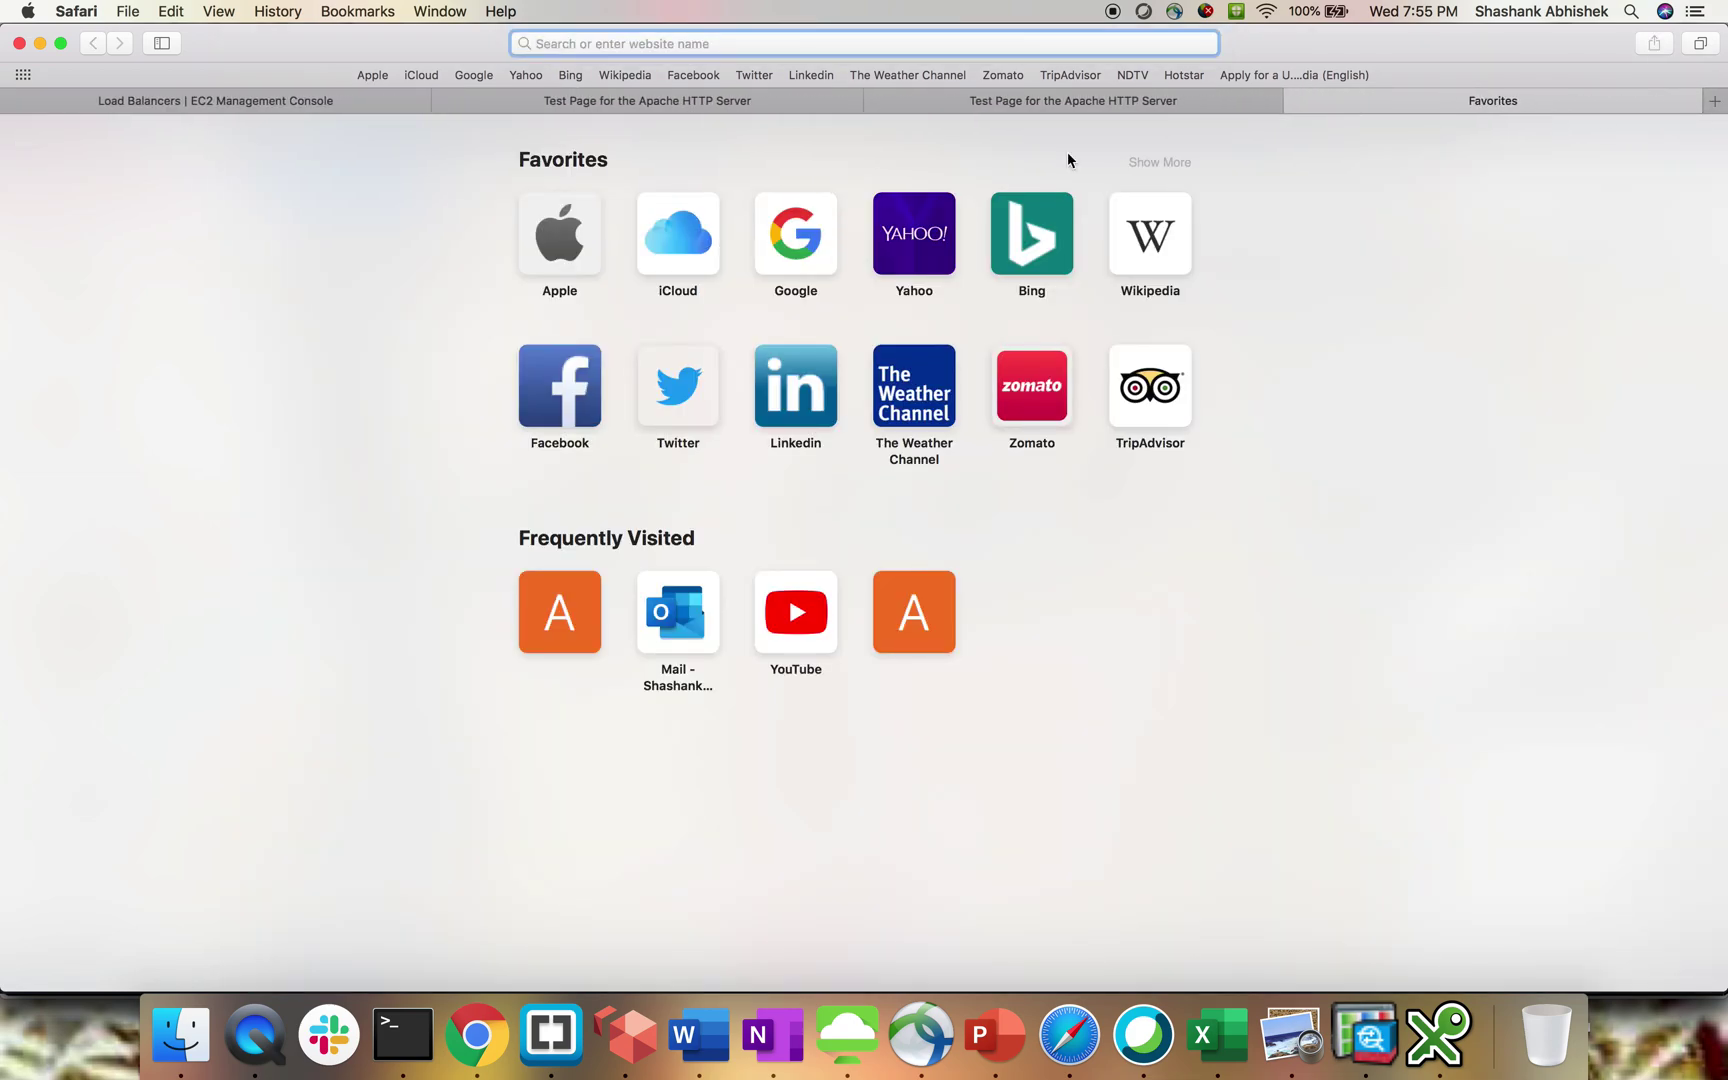
key(super+v)
key(Return)
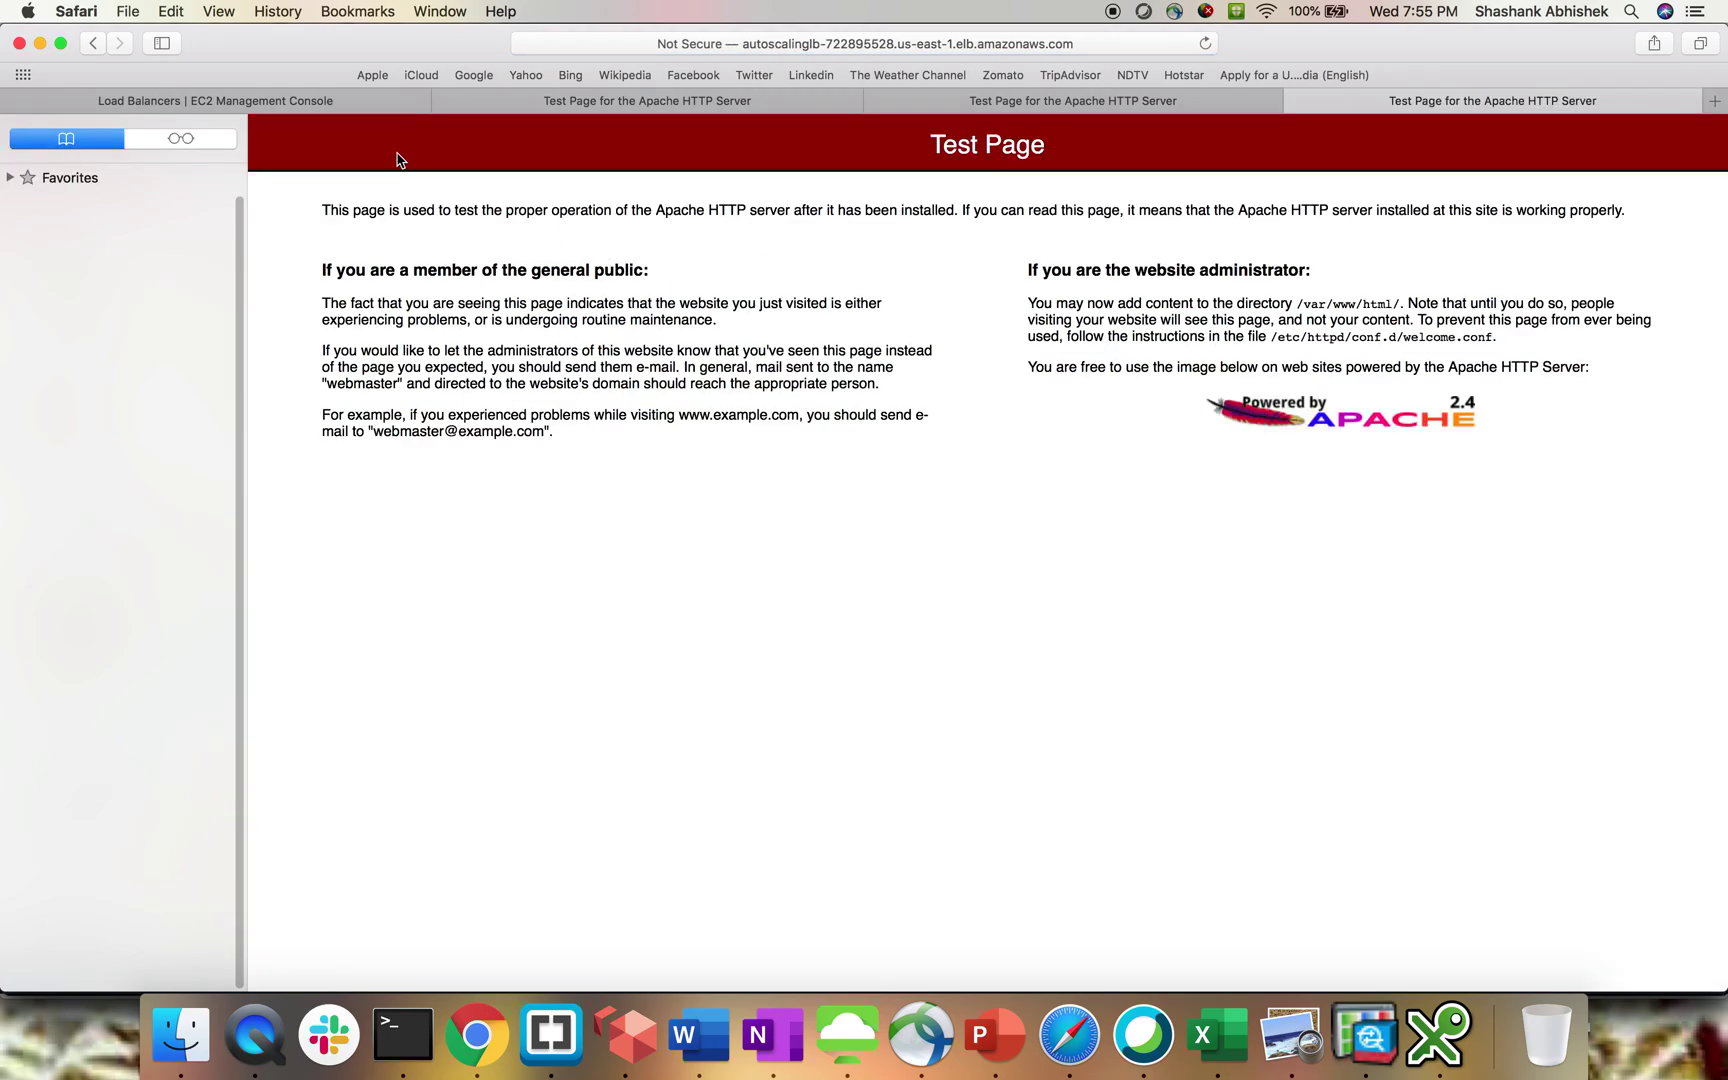
mouse_move(216, 101)
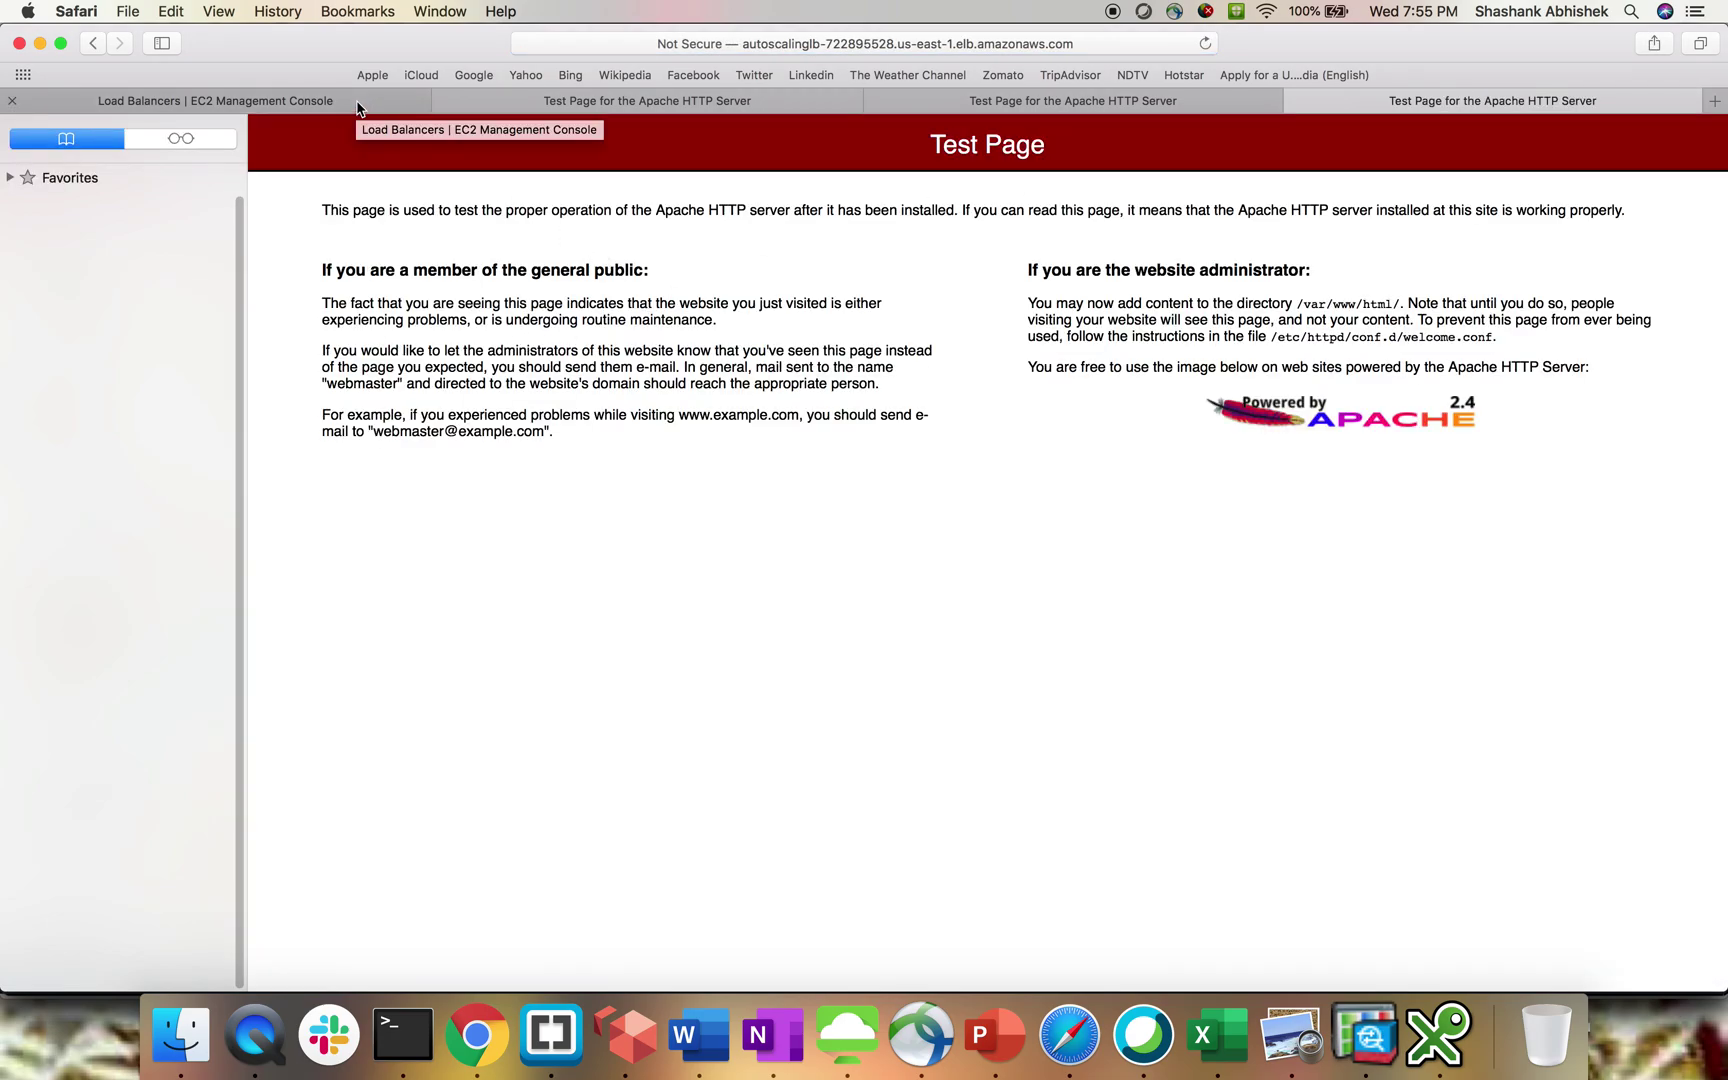
click(358, 108)
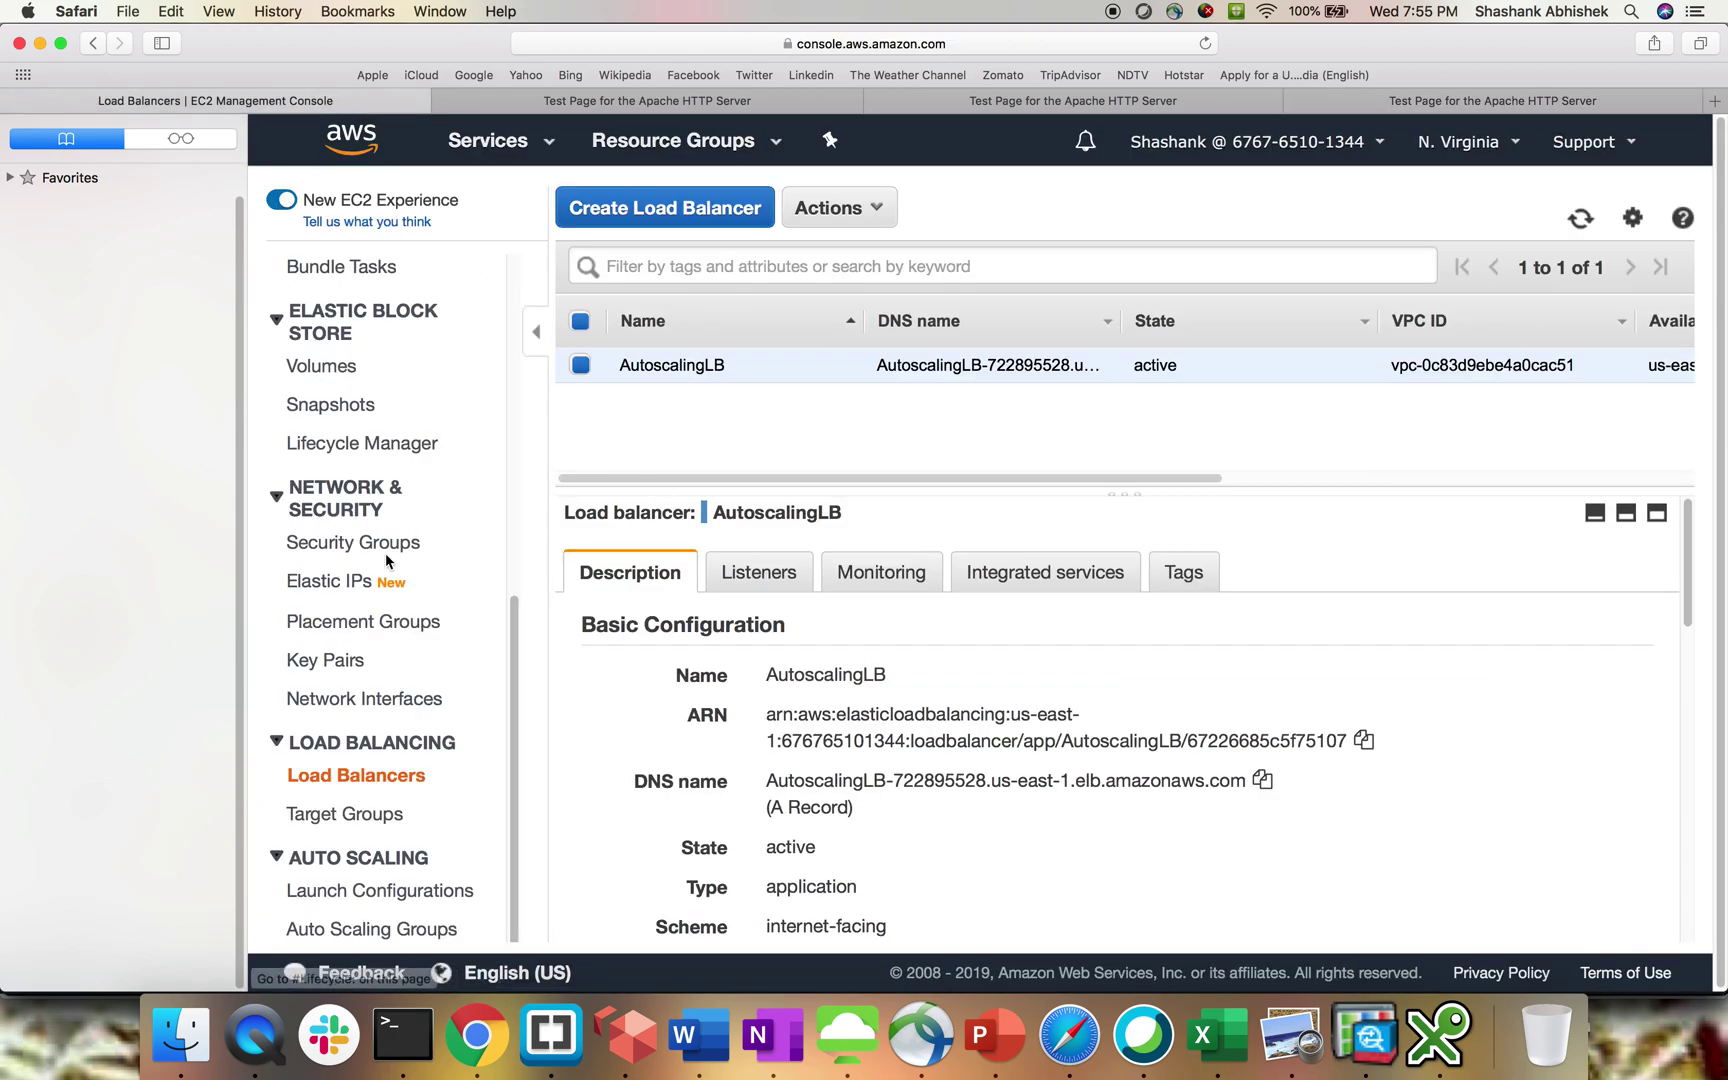
scroll(391, 595, down, 2)
scroll(369, 628, up, 3)
scroll(344, 669, up, 4)
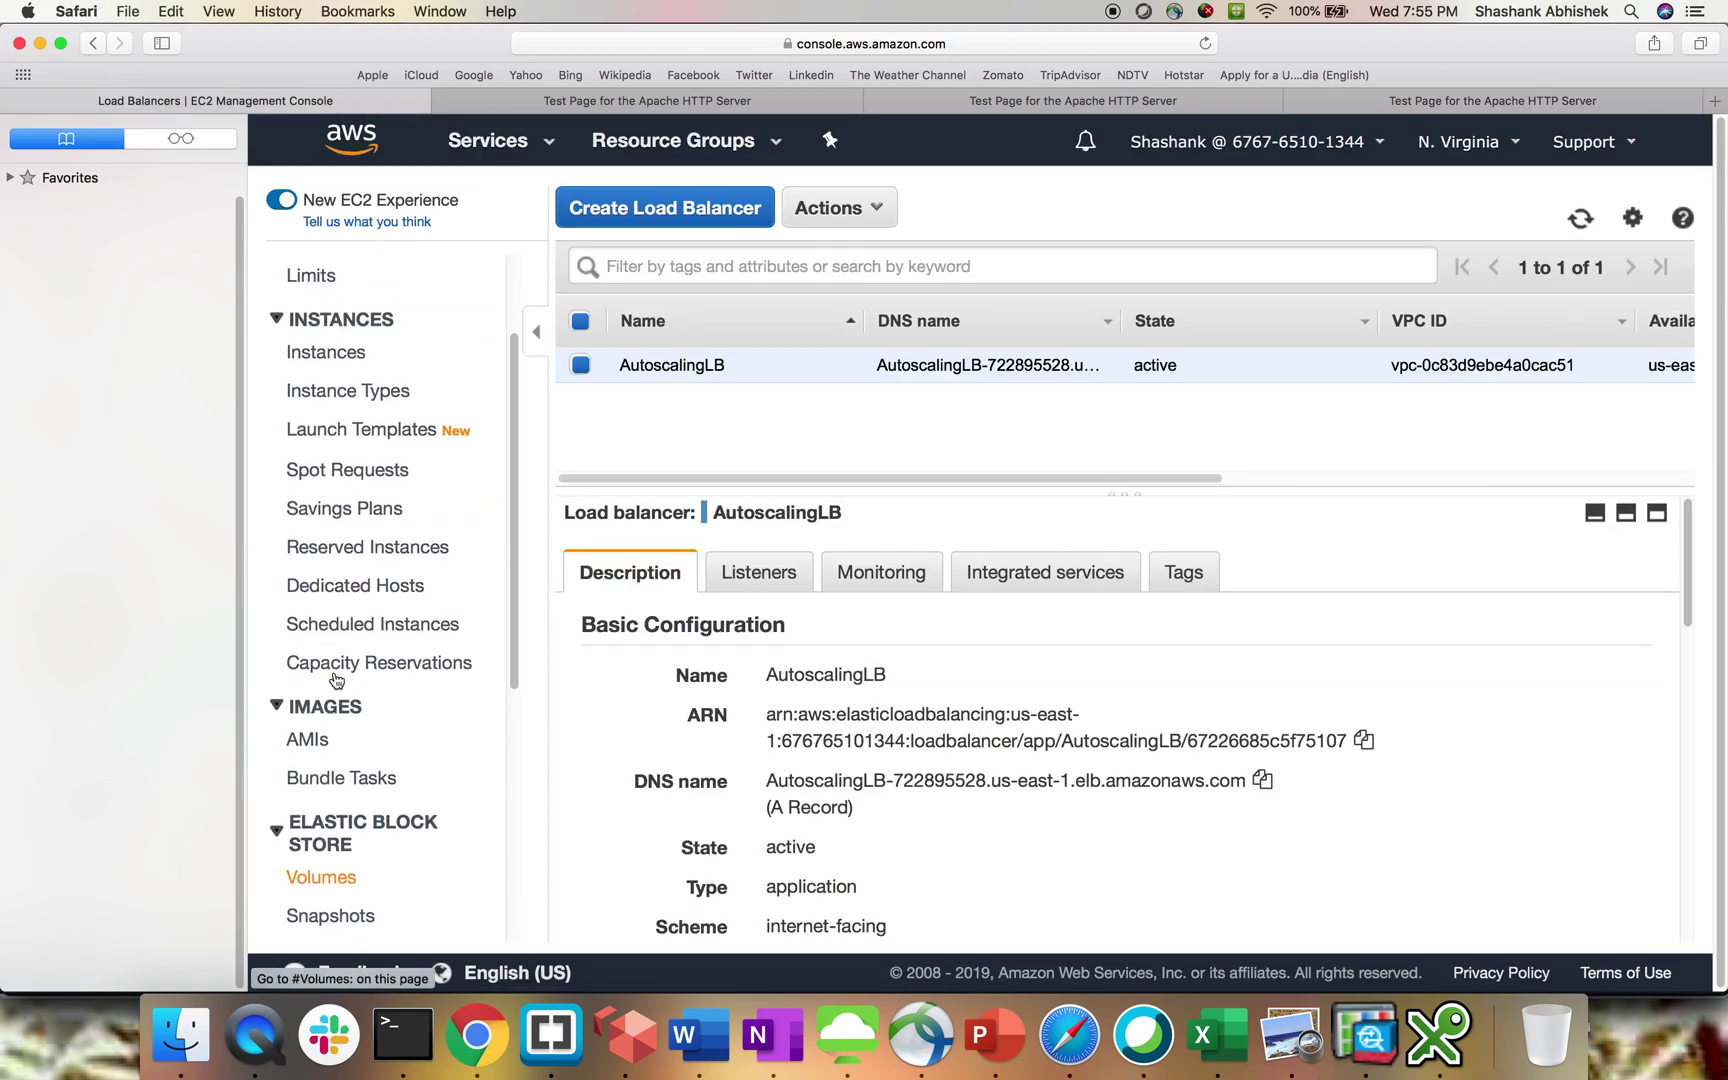
Select the us-east-1b instance and copy its public IPv4 address 18.204.4.211
click(343, 495)
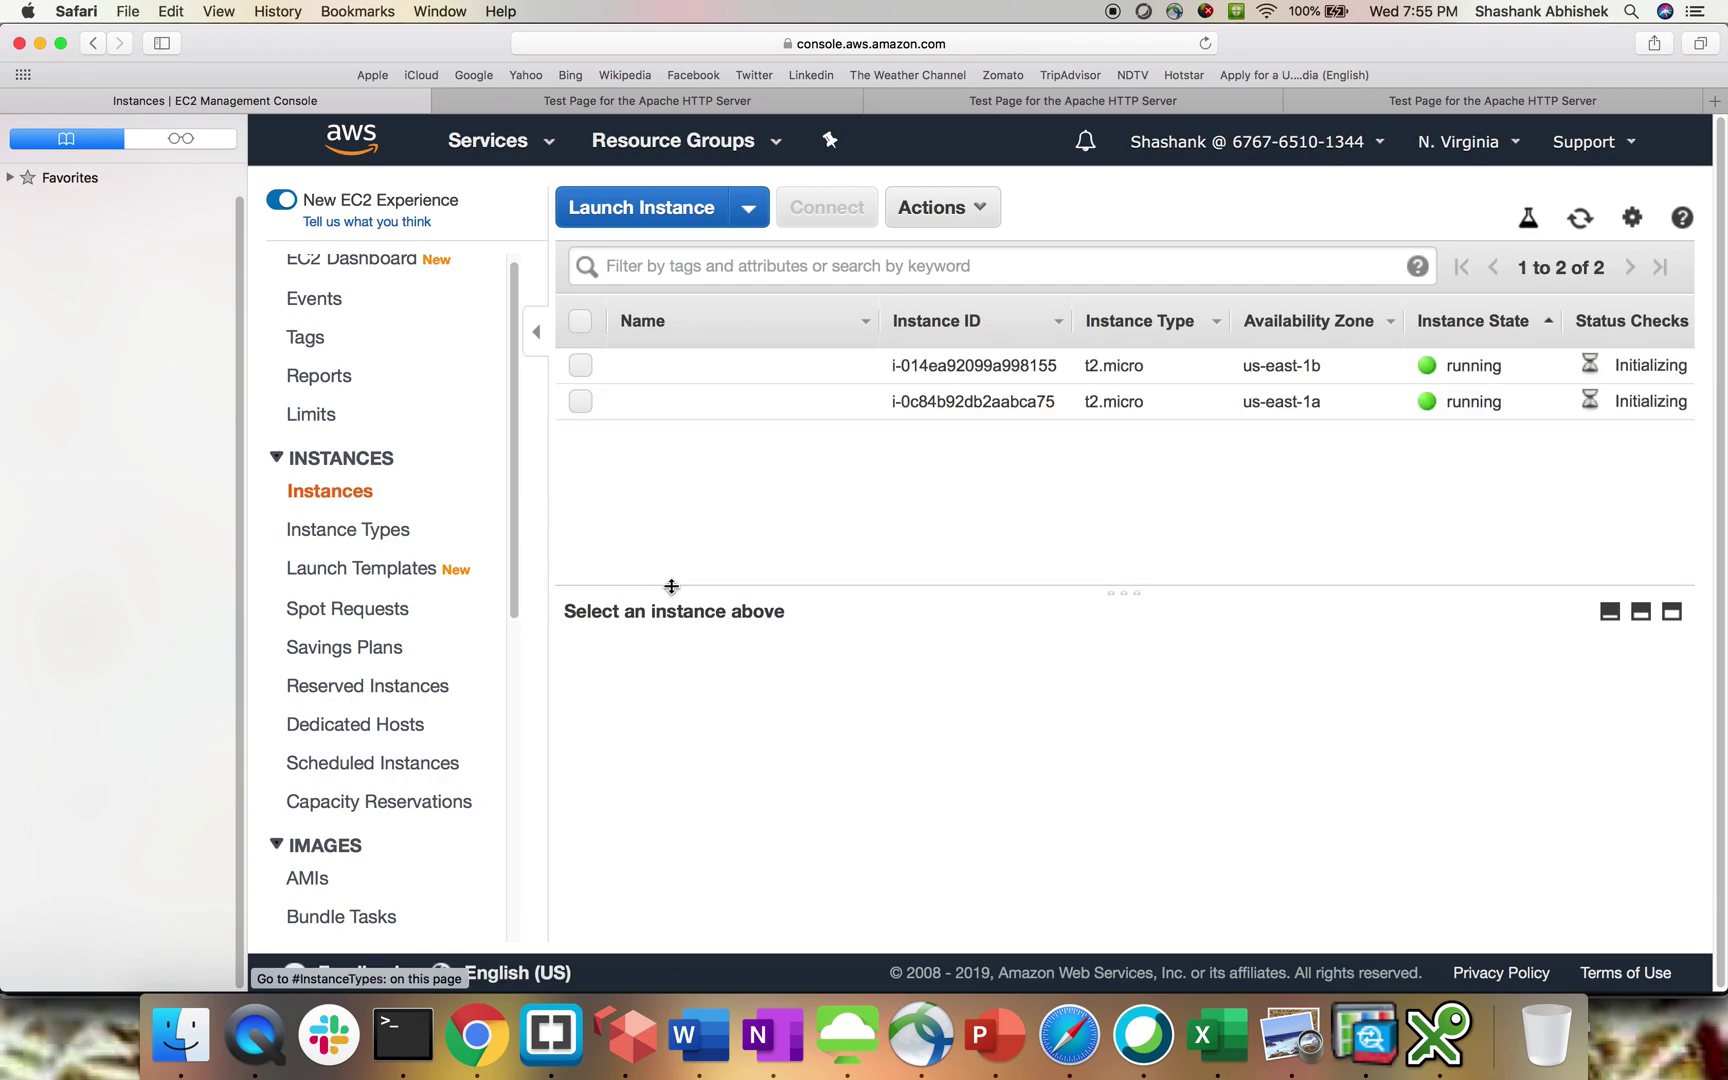
click(583, 367)
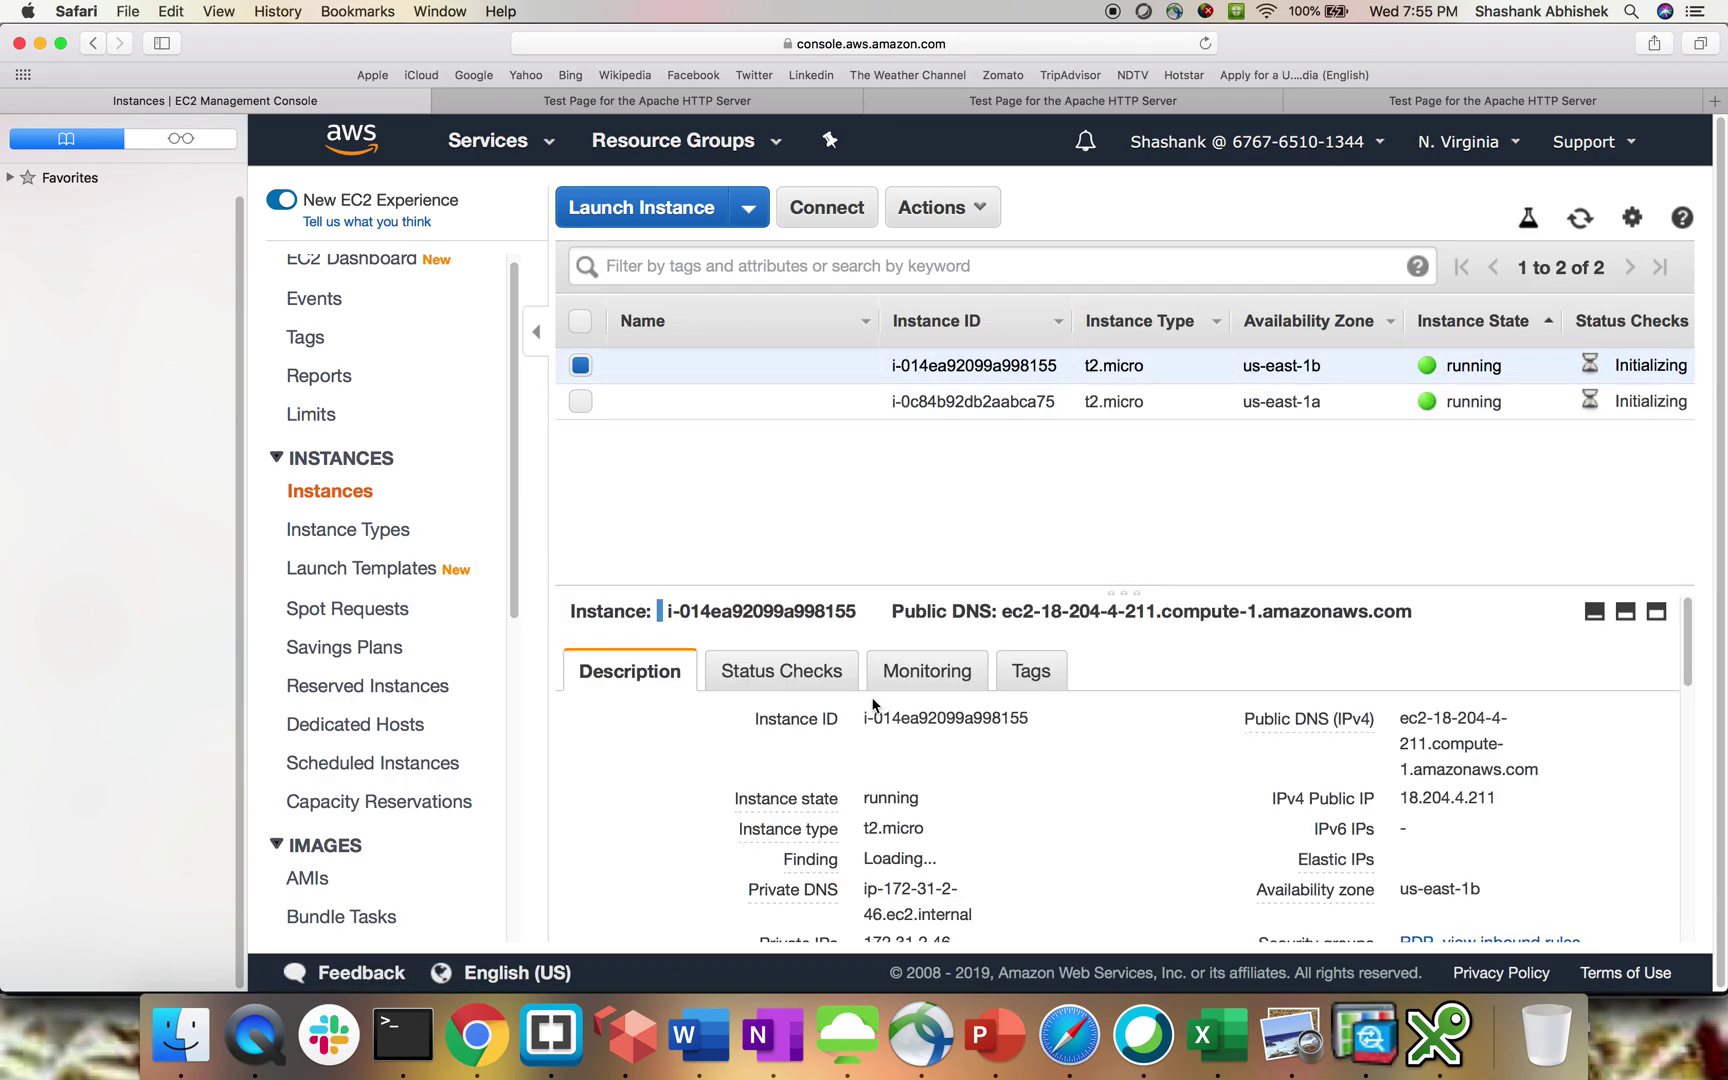
click(1517, 798)
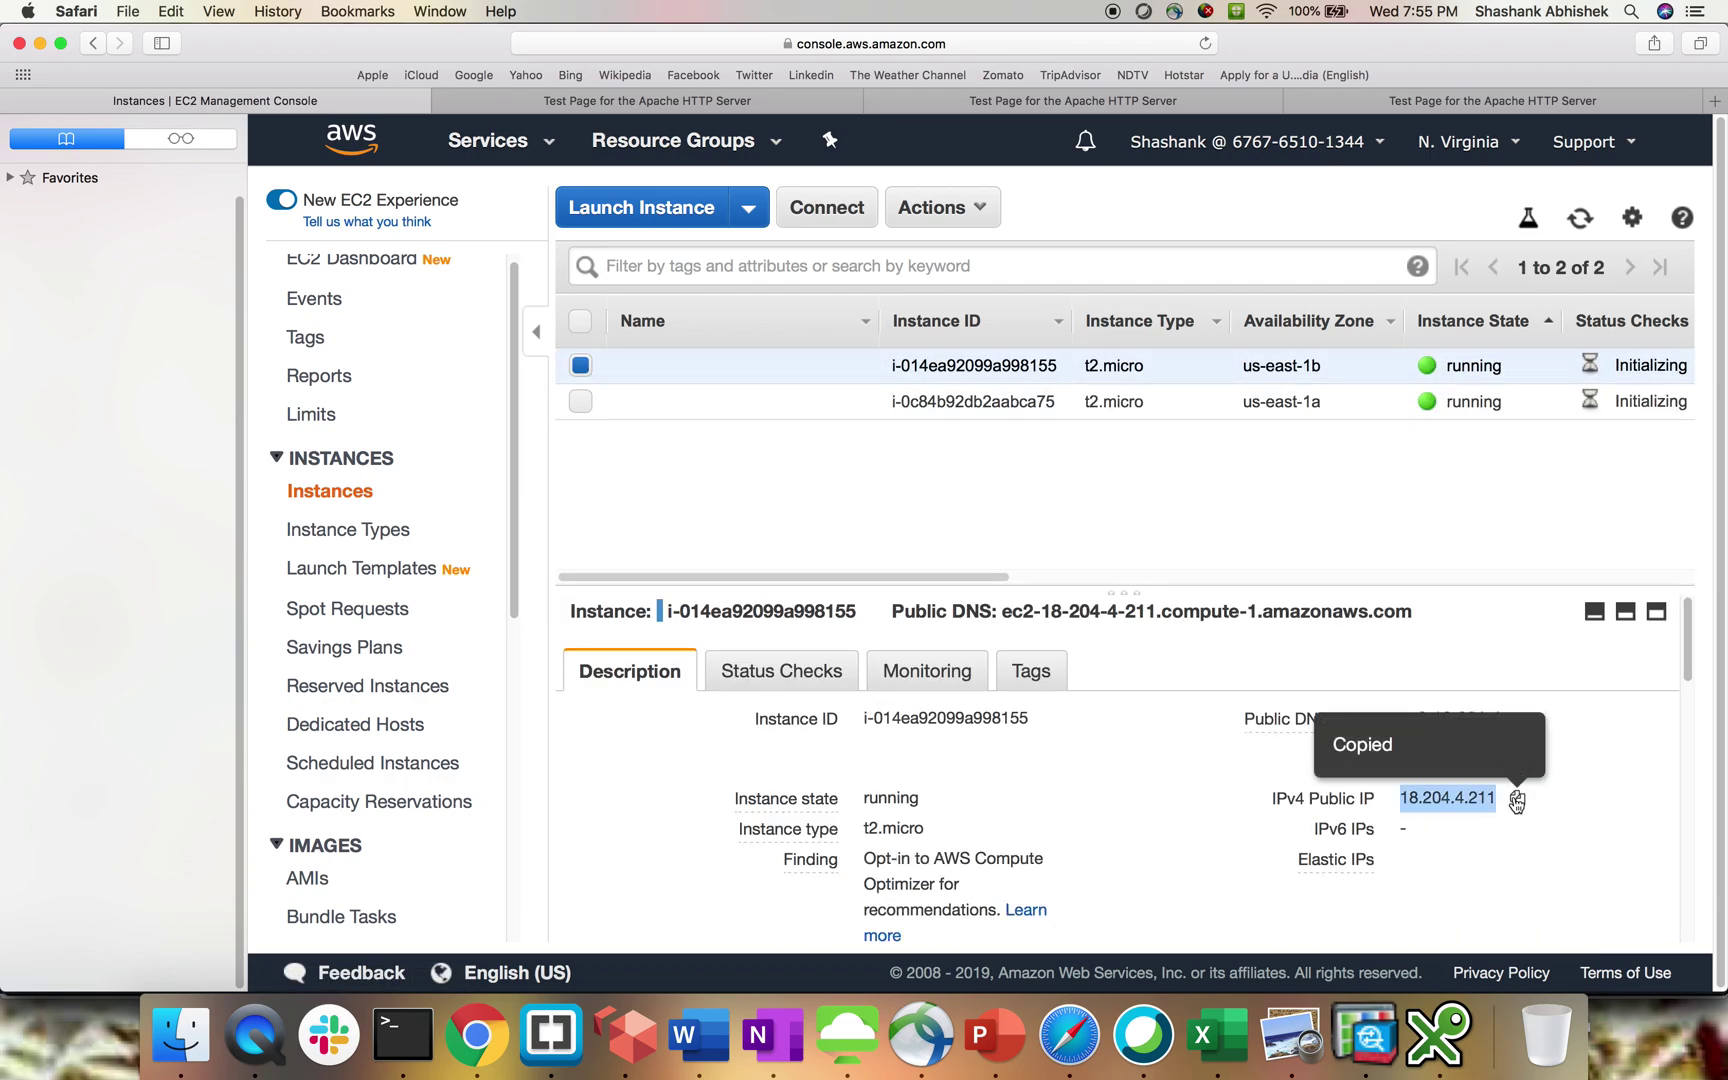
right_click(385, 1040)
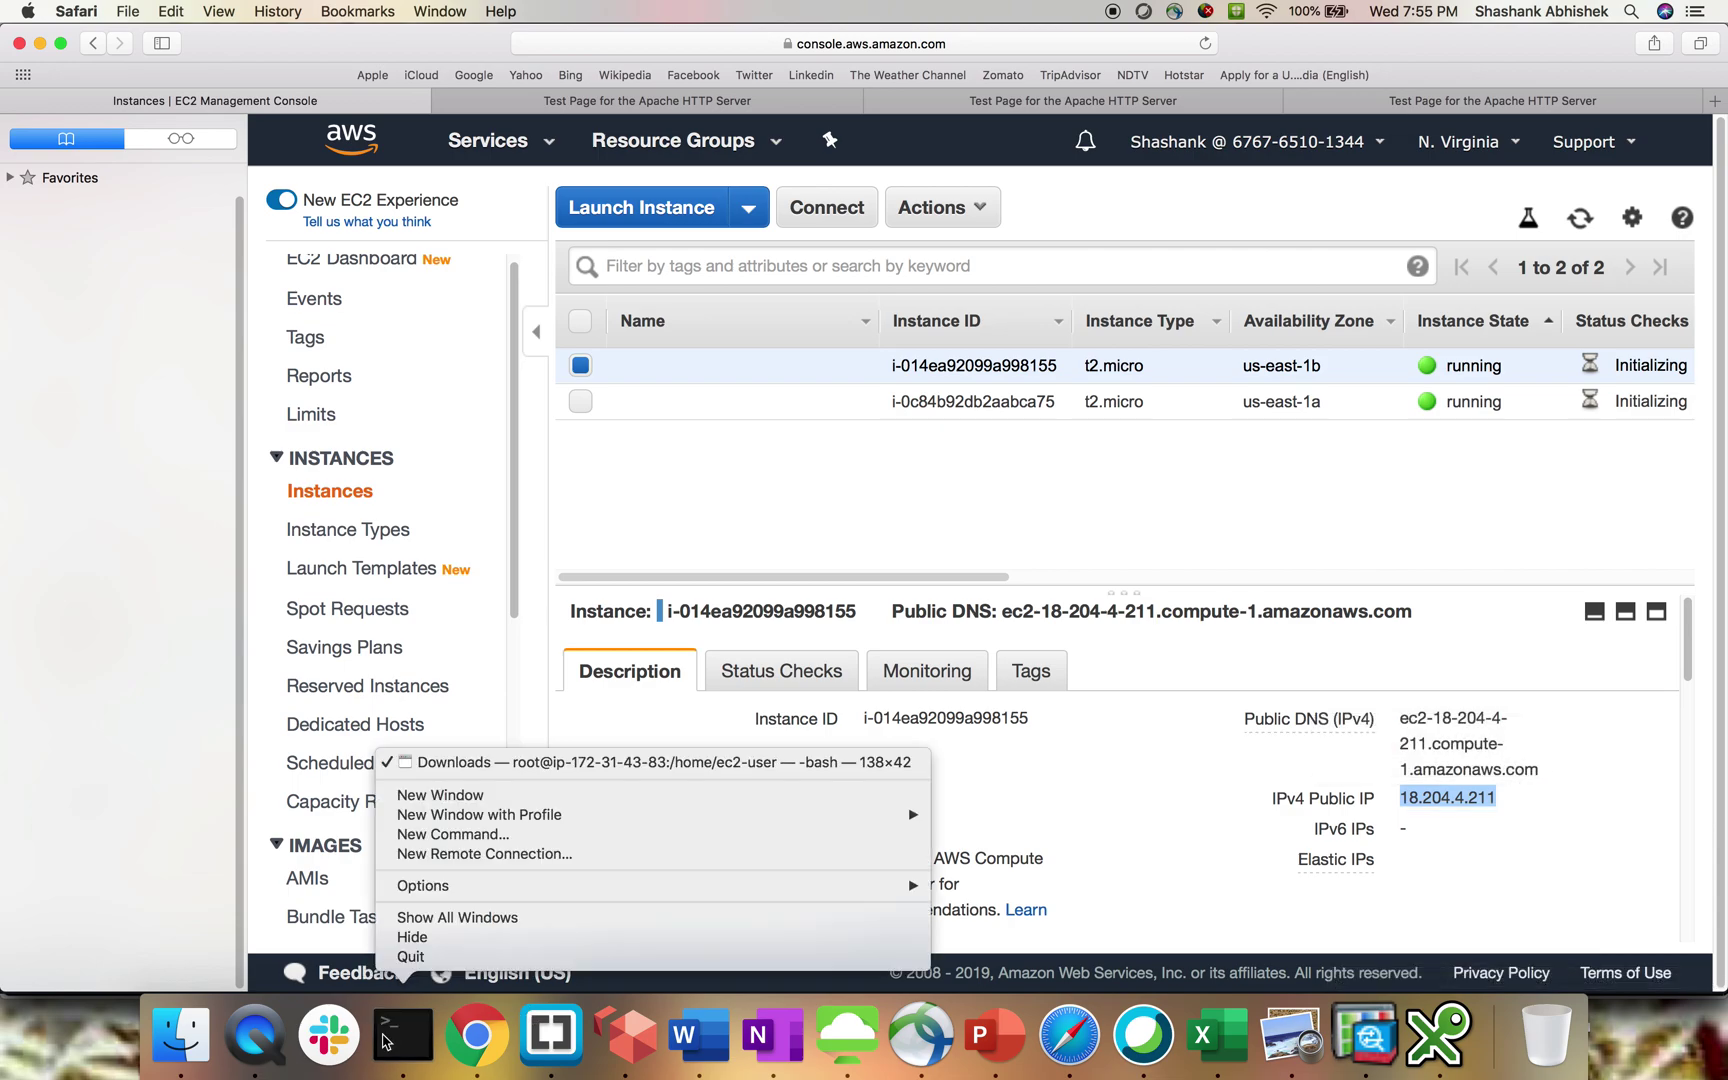
Open a new Terminal window, enlarge and reposition it, and increase its text size
click(466, 799)
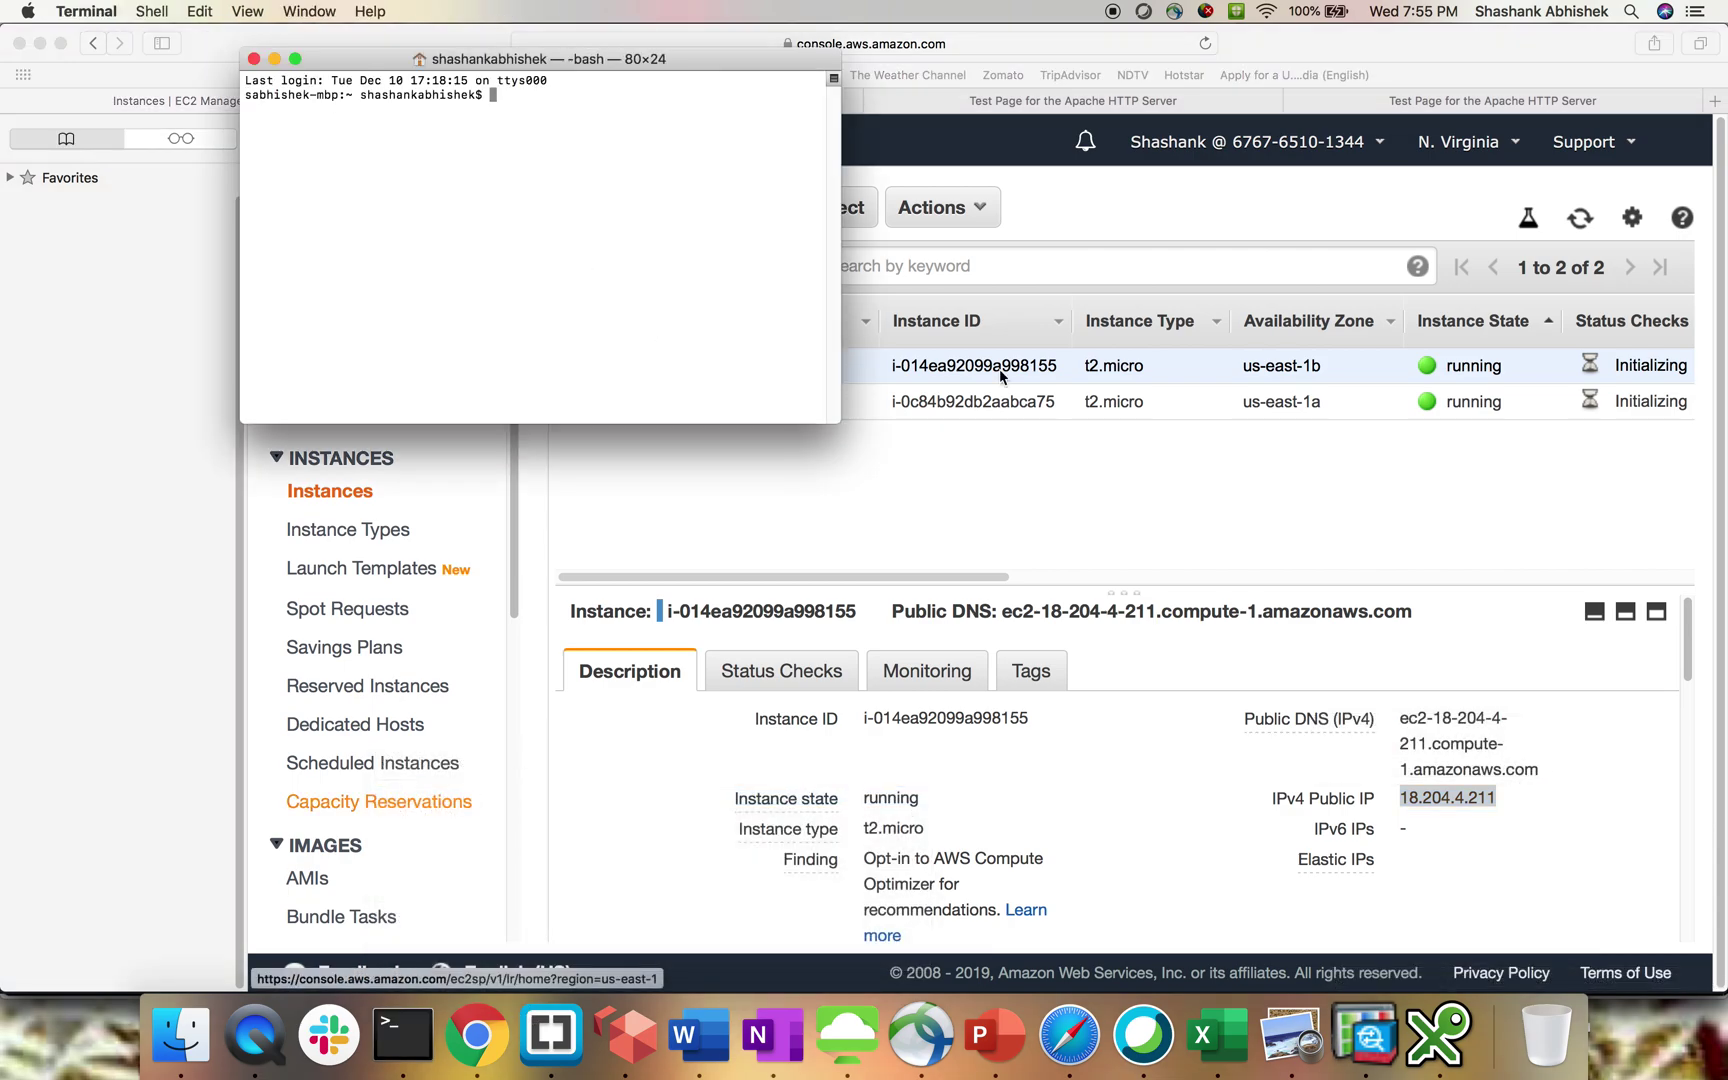
drag(834, 415, 1208, 658)
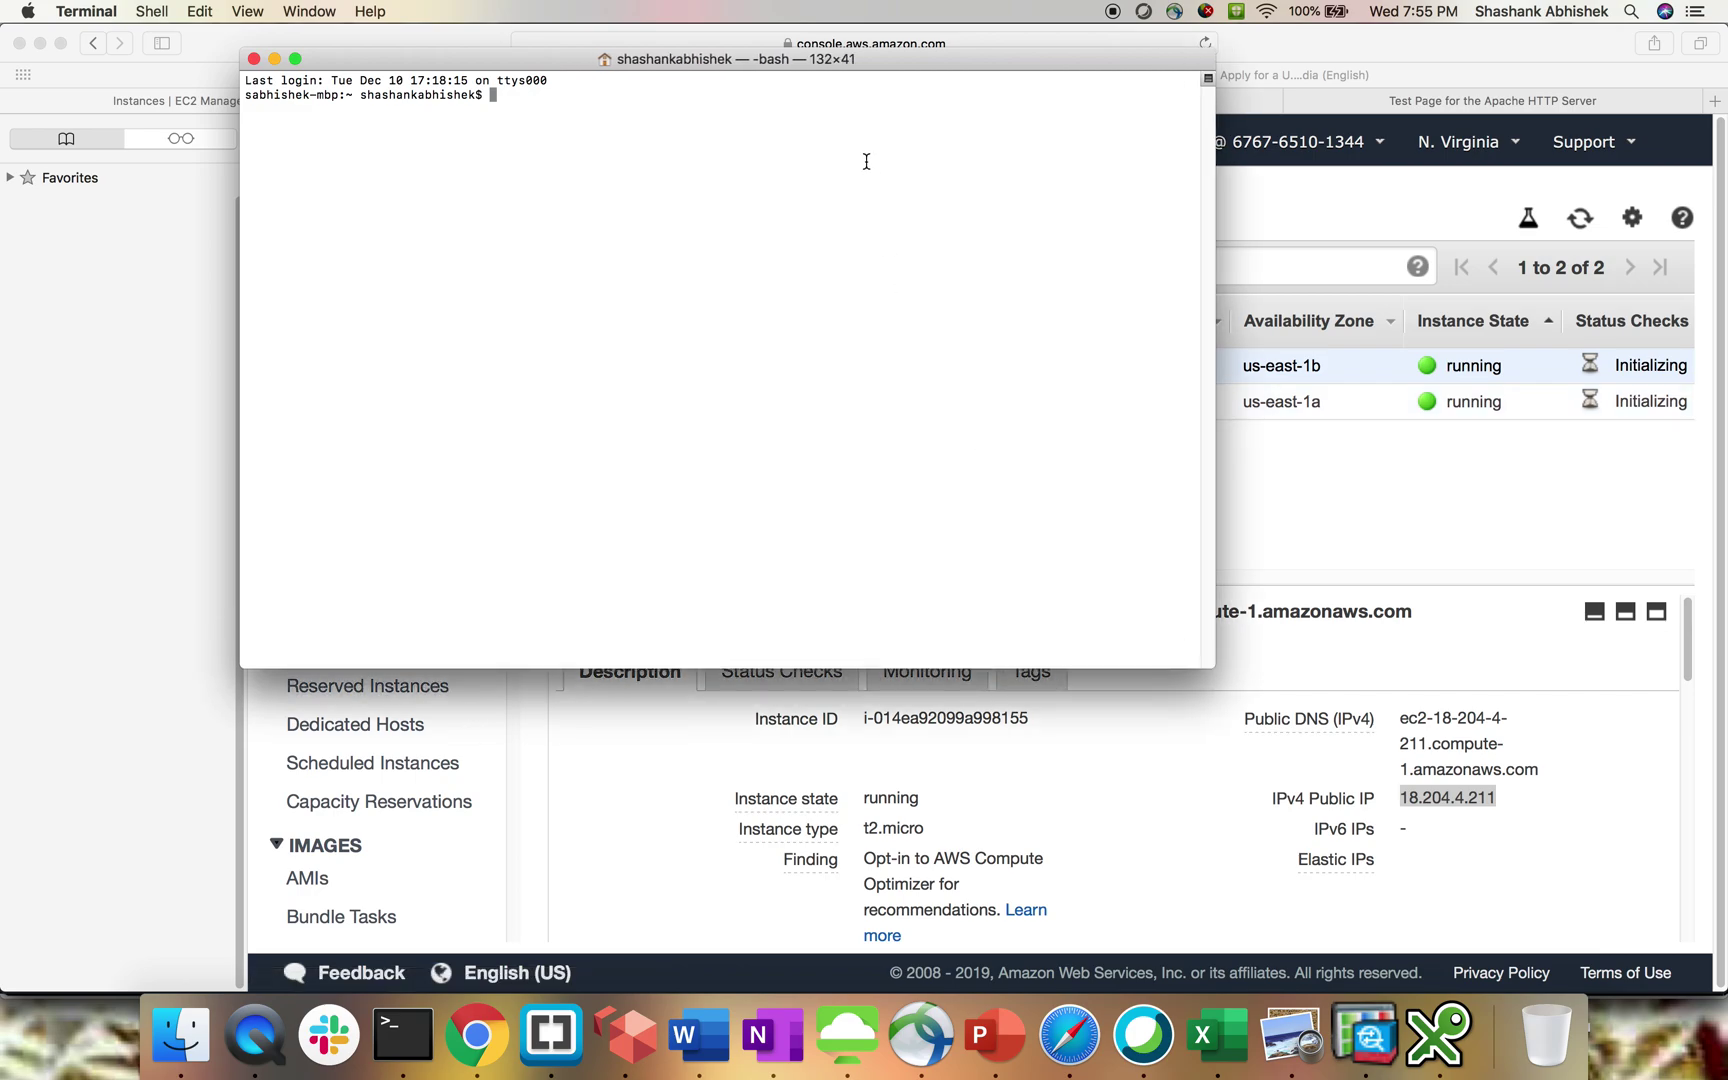
drag(854, 71, 985, 221)
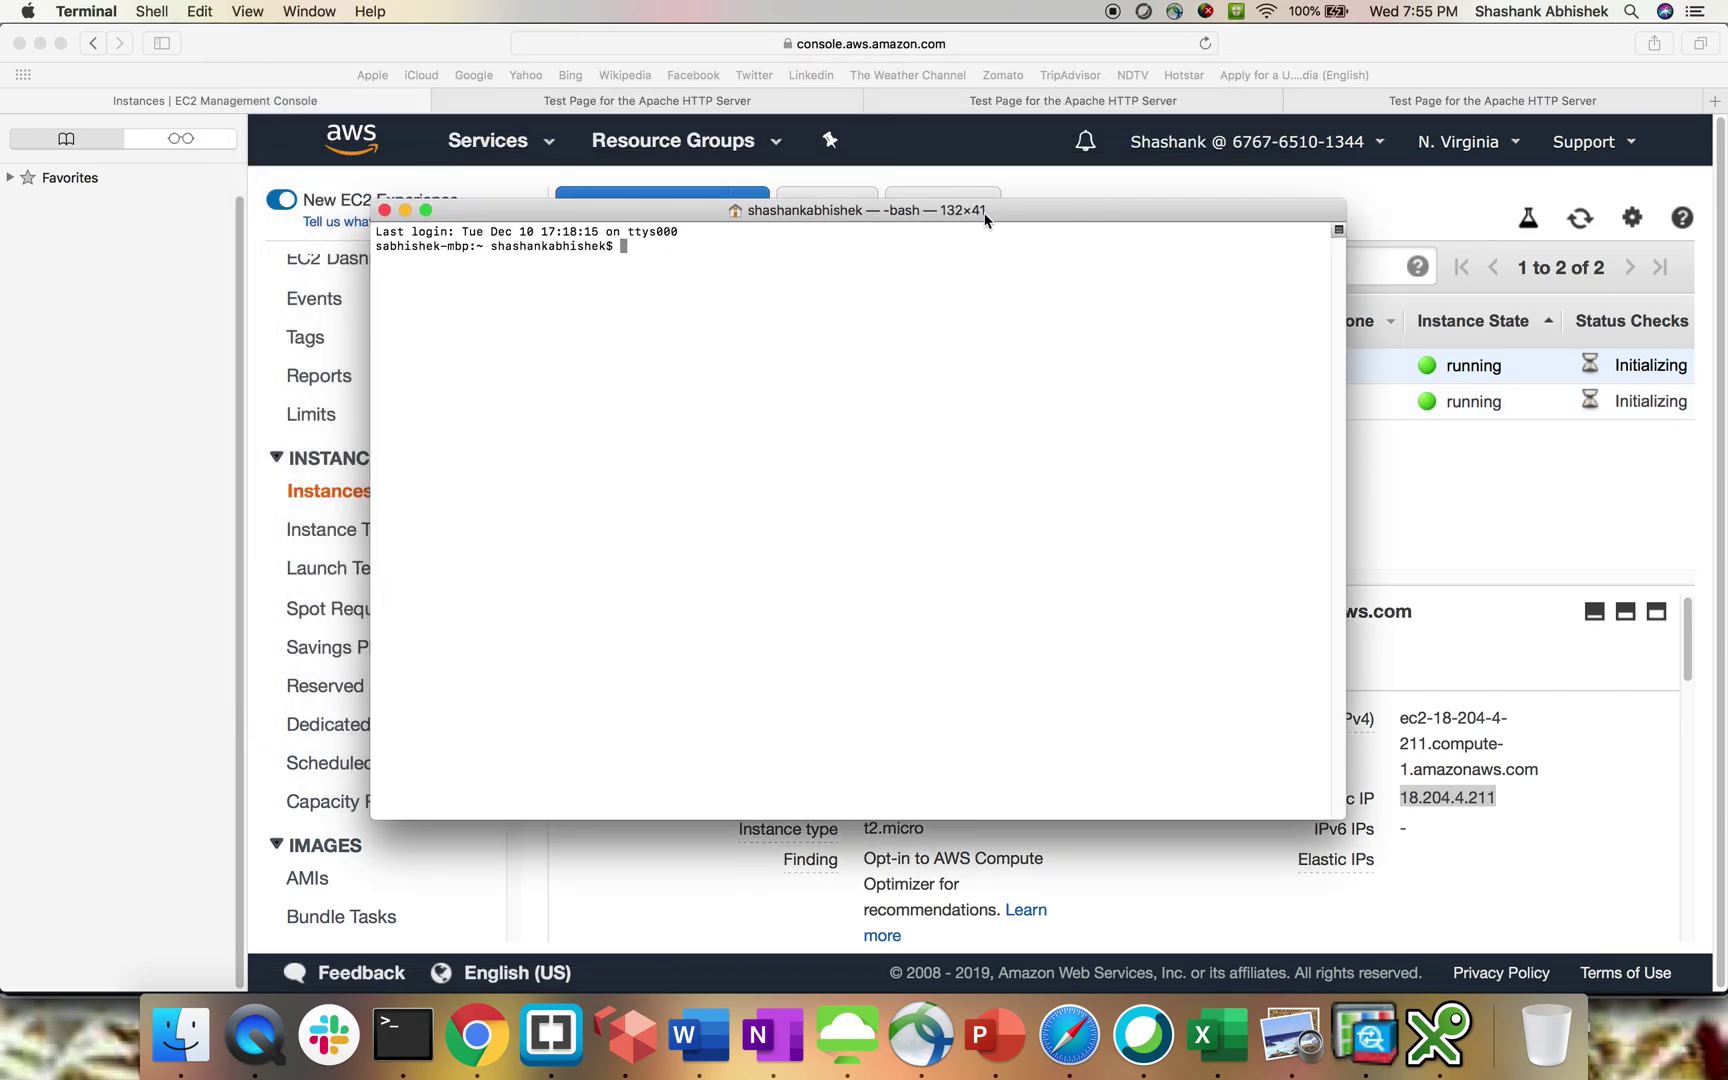
key(super+plus)
key(super+plus)
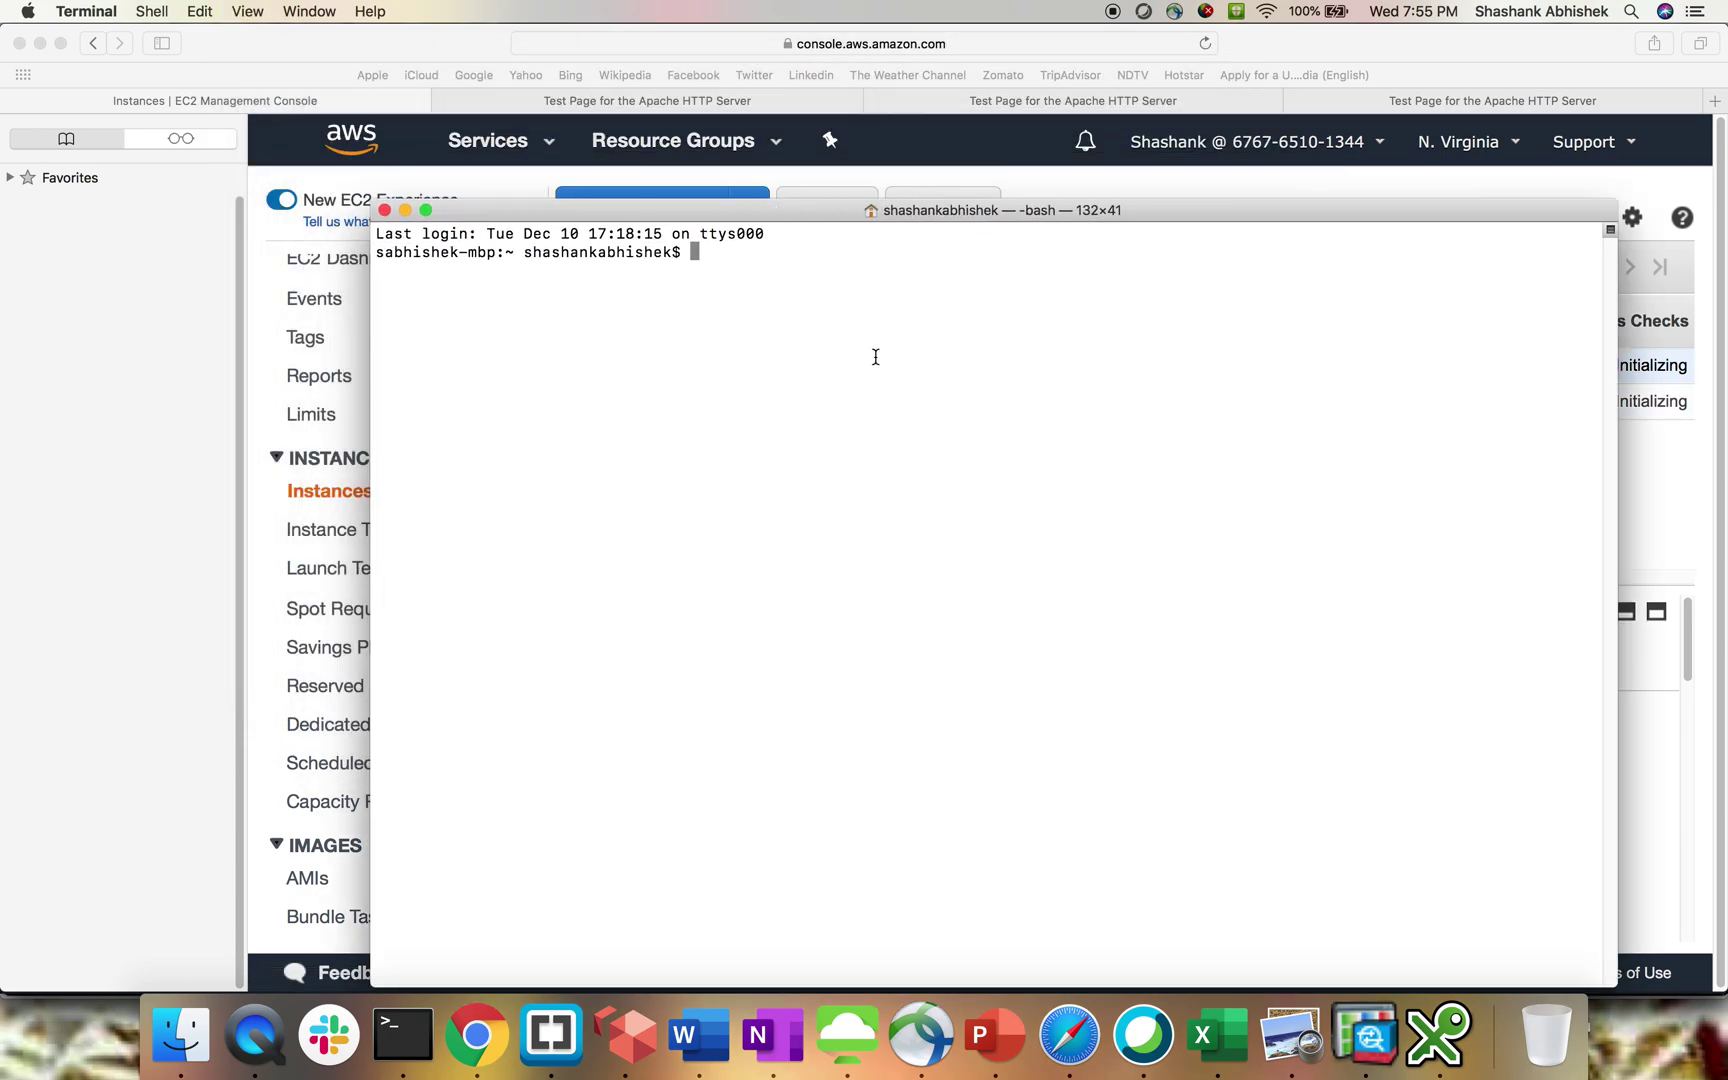
text(cd downloa)
text(ds)
key(Return)
text(ssh -i w)
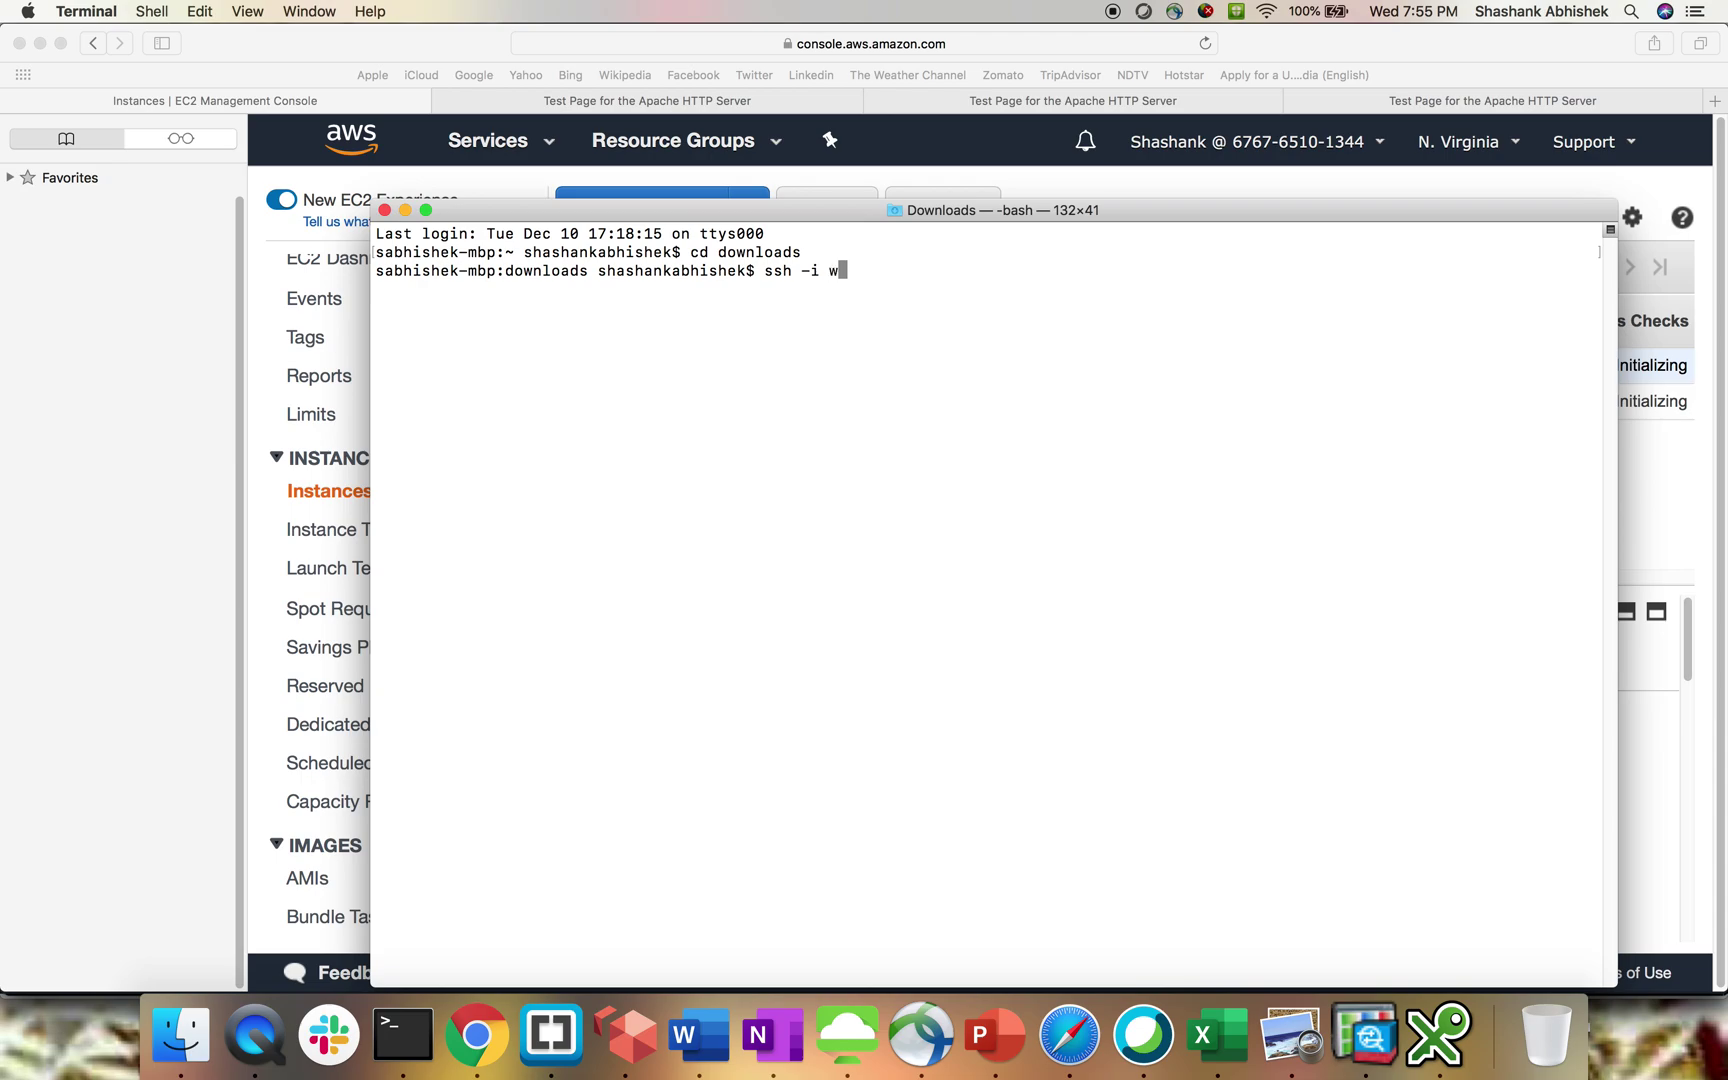
text(in)
key(Tab)
text(user)
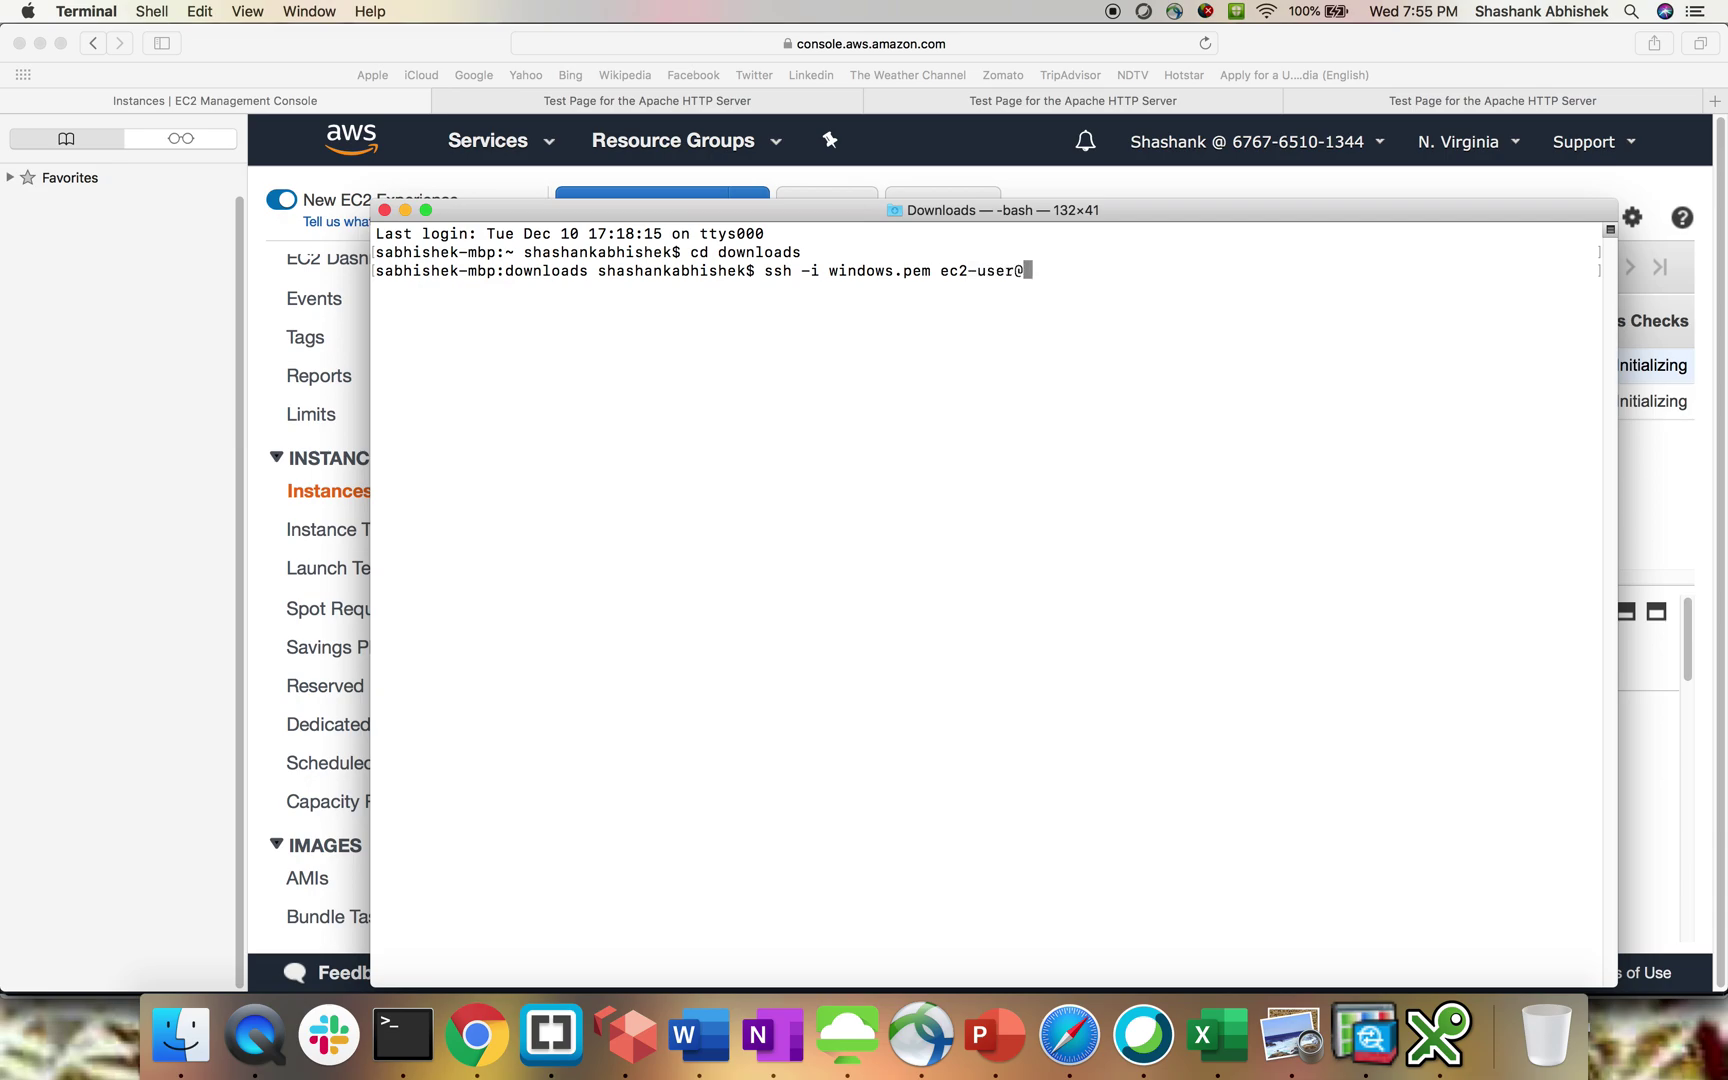
text(18.204.4.211)
key(Return)
text(yes)
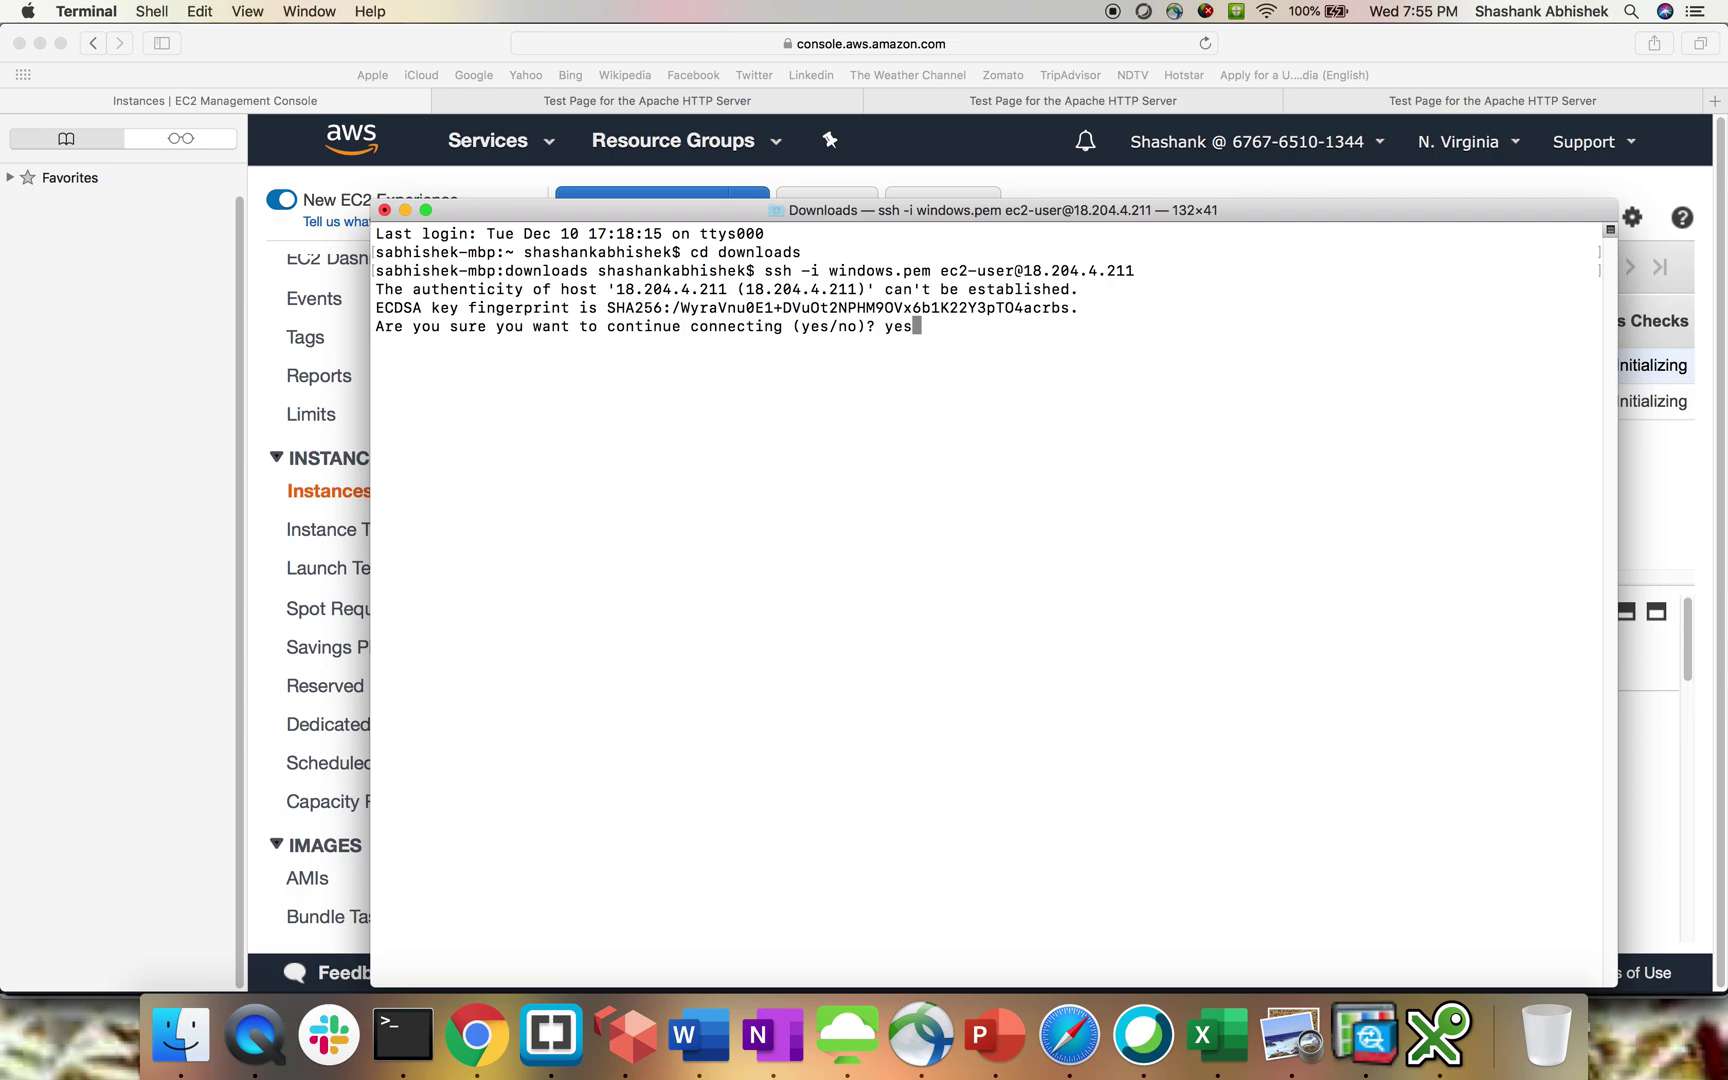
key(Return)
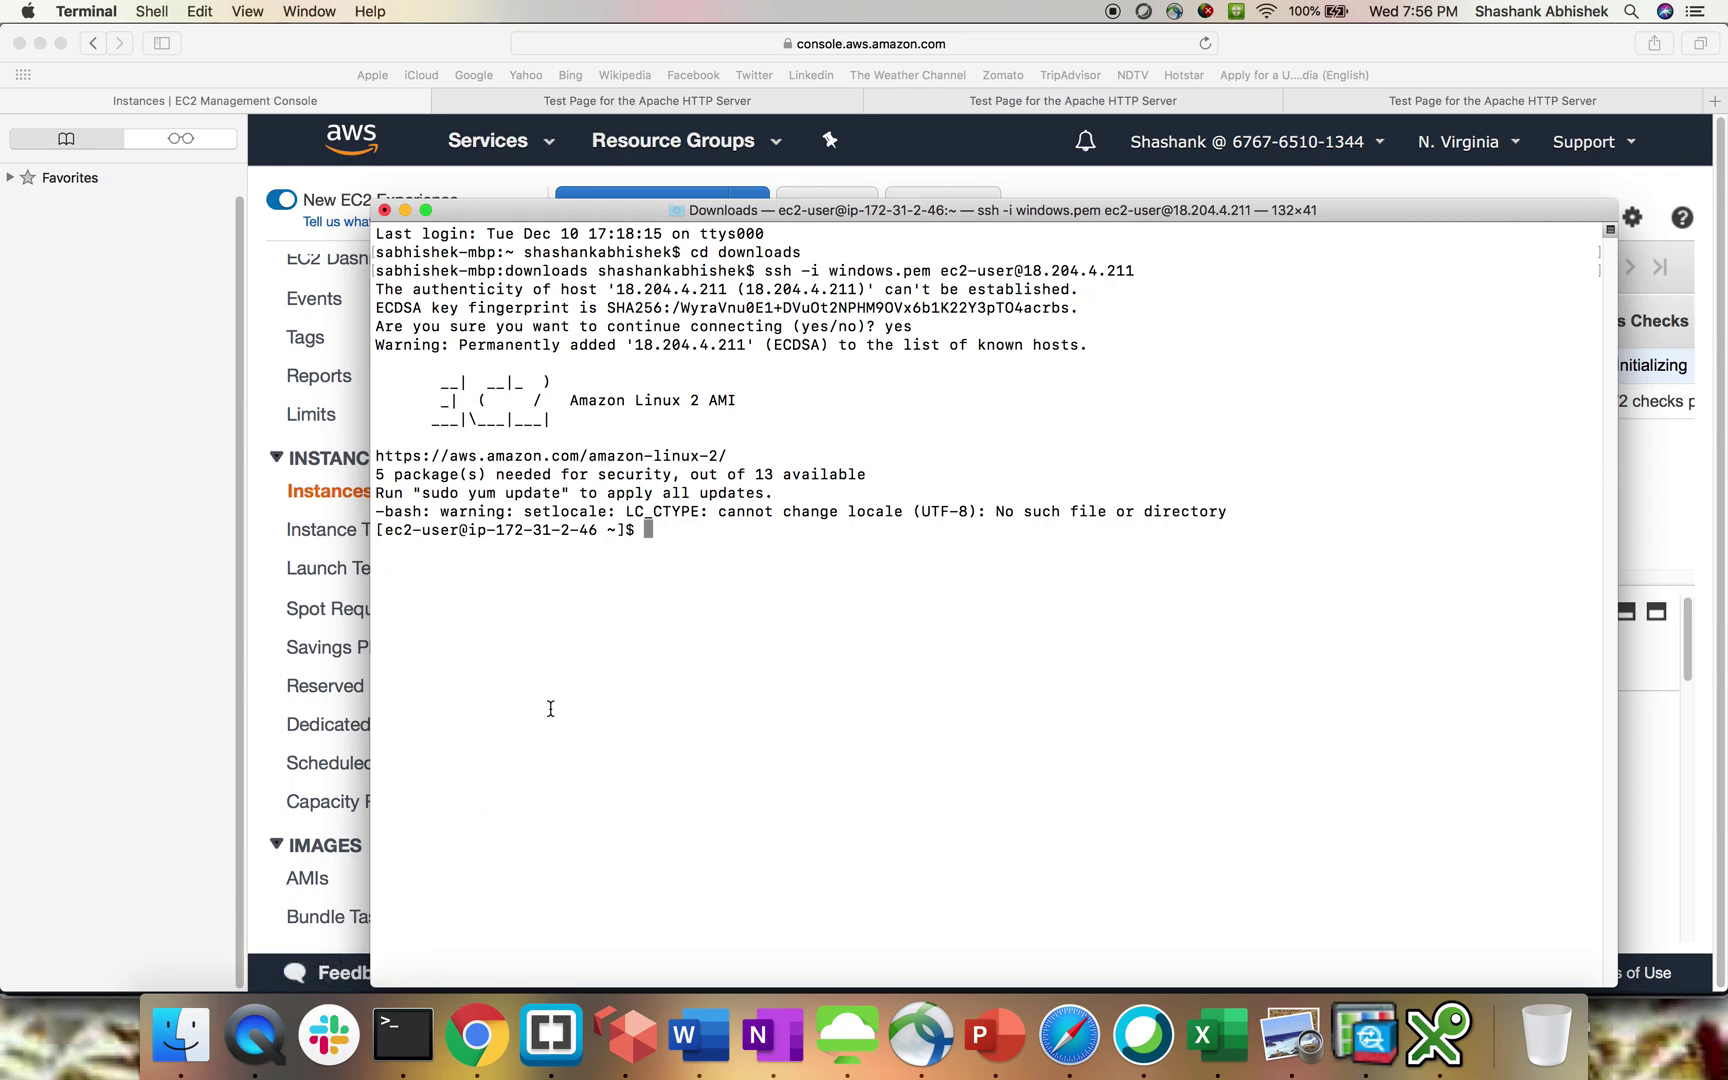
text(suf)
text(sudo su)
key(Return)
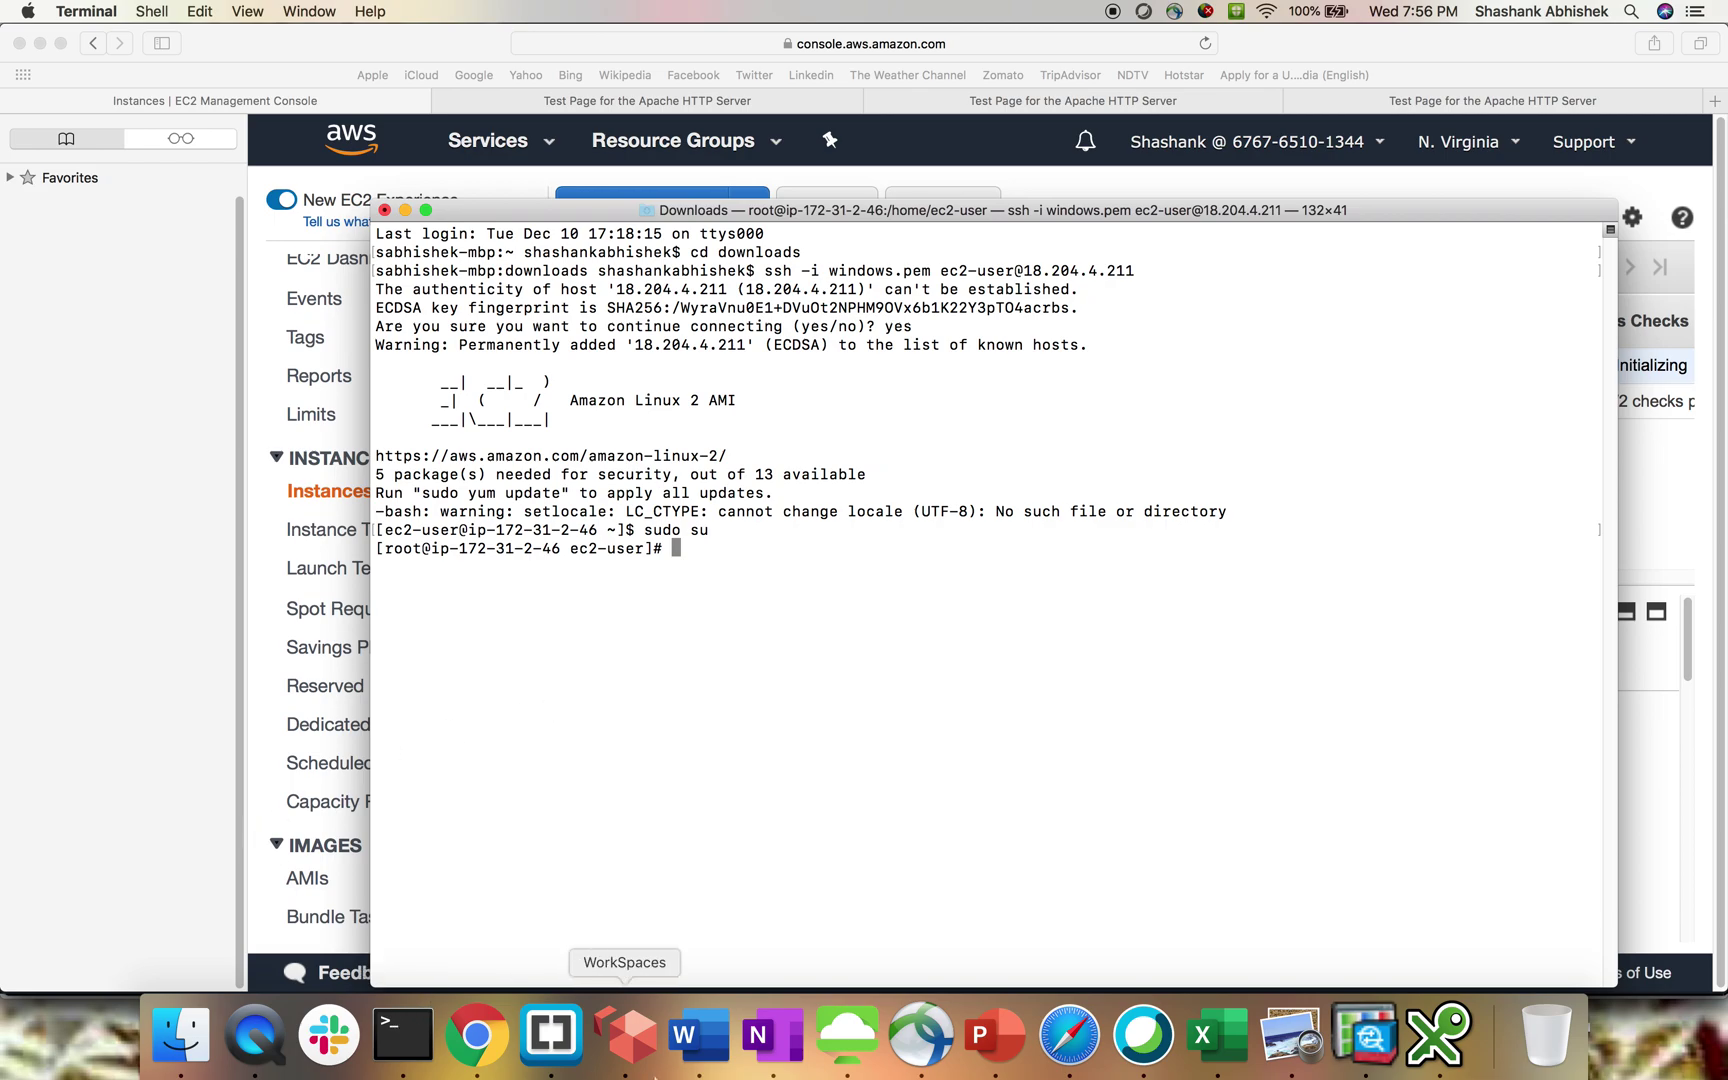
click(551, 1032)
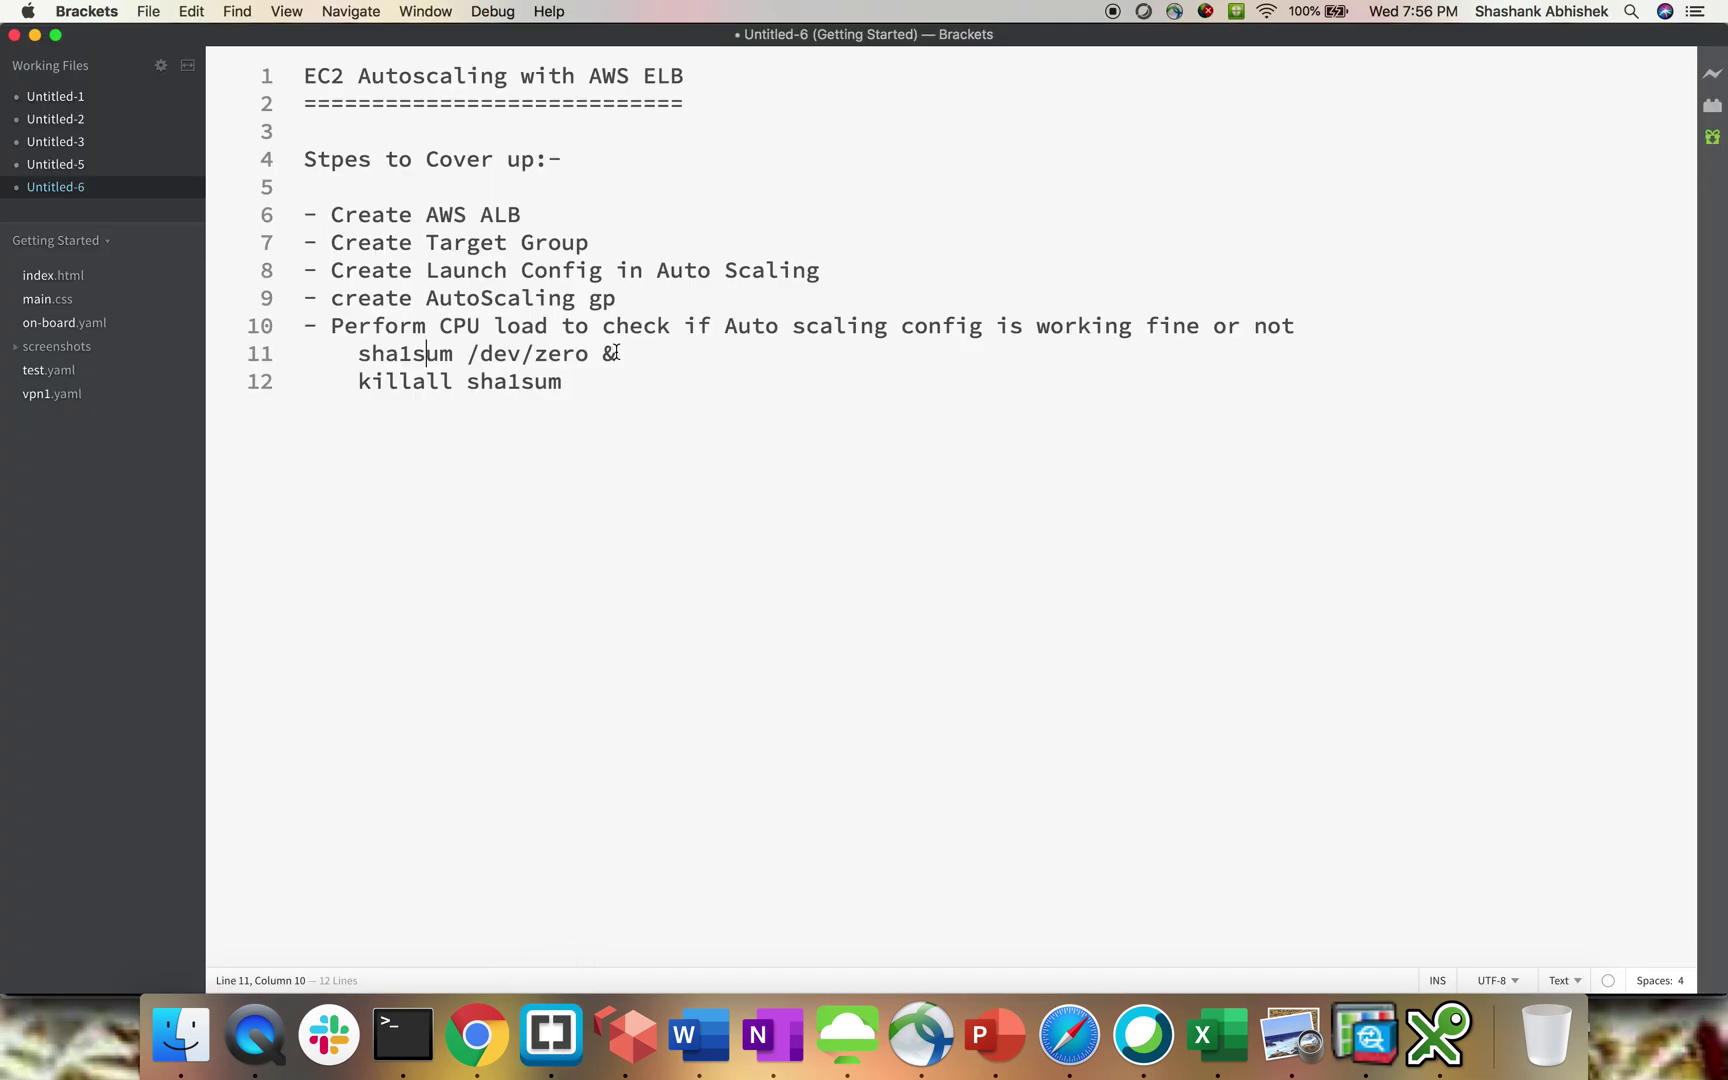
Copy the 'sha1sum /dev/zero &' command from Brackets and close the old Terminal window
drag(614, 353, 357, 354)
key(super+c)
key(super+Tab)
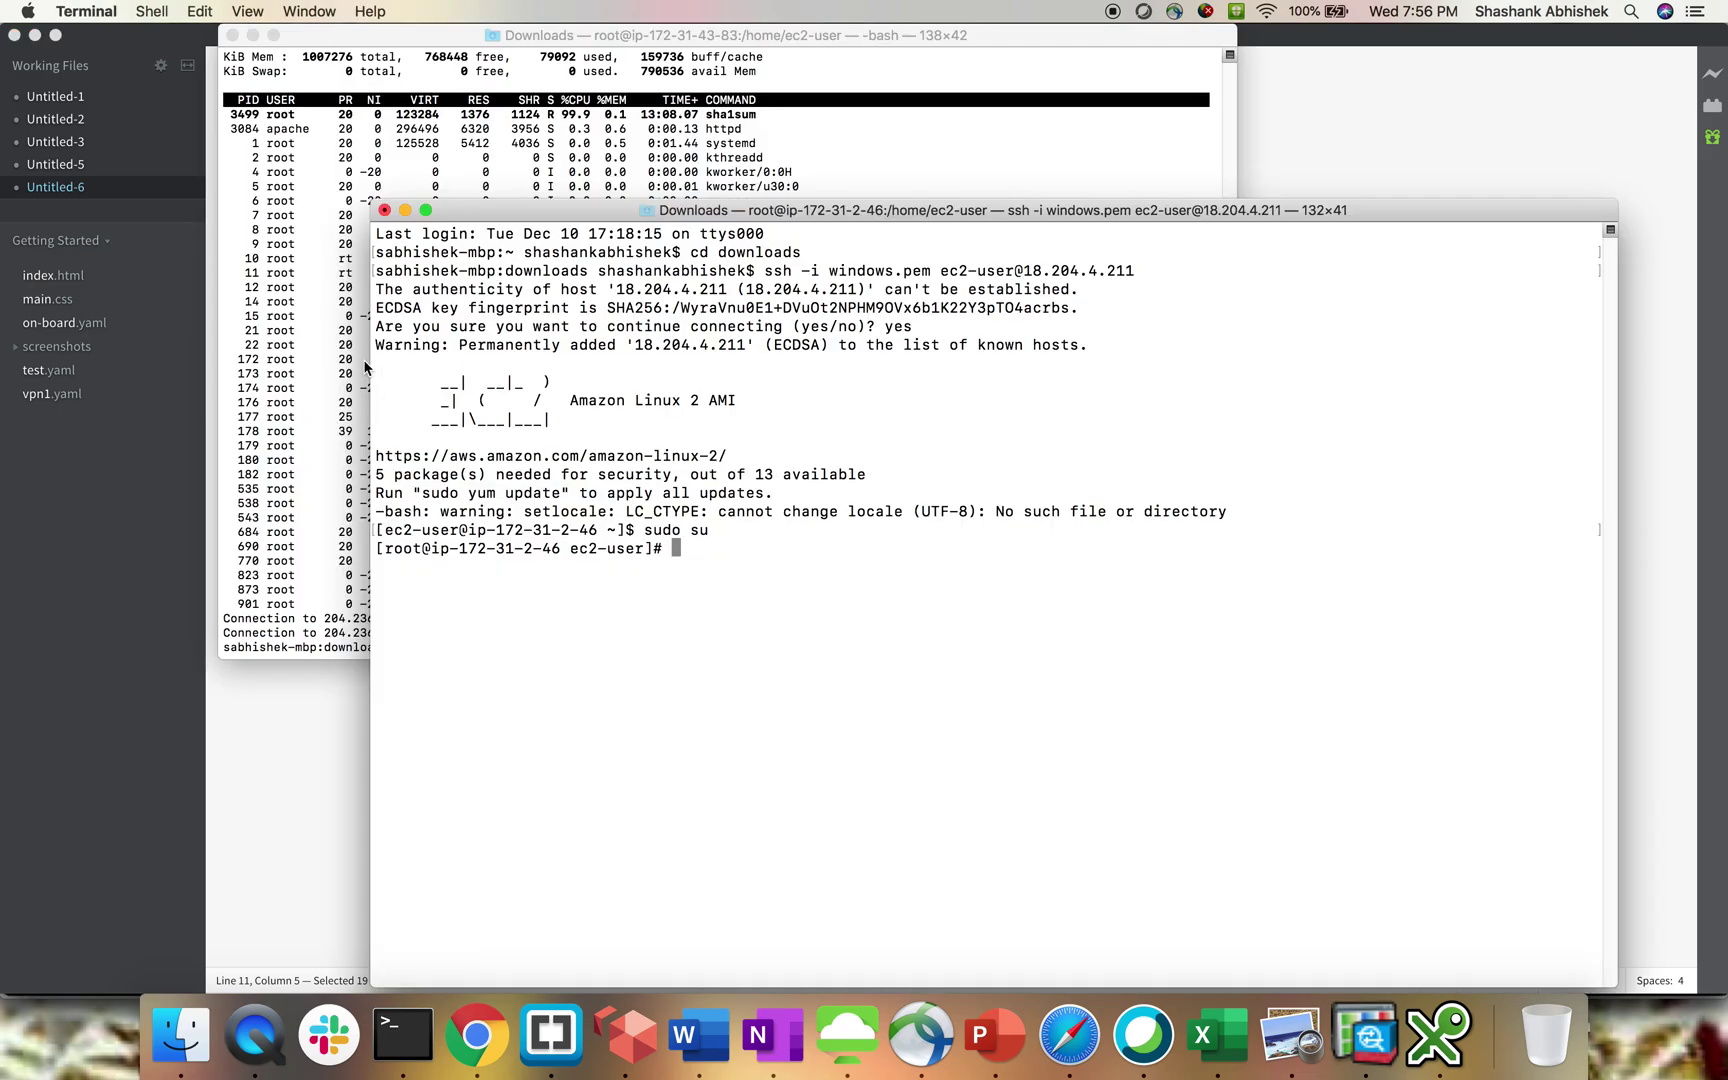
click(232, 37)
text(y)
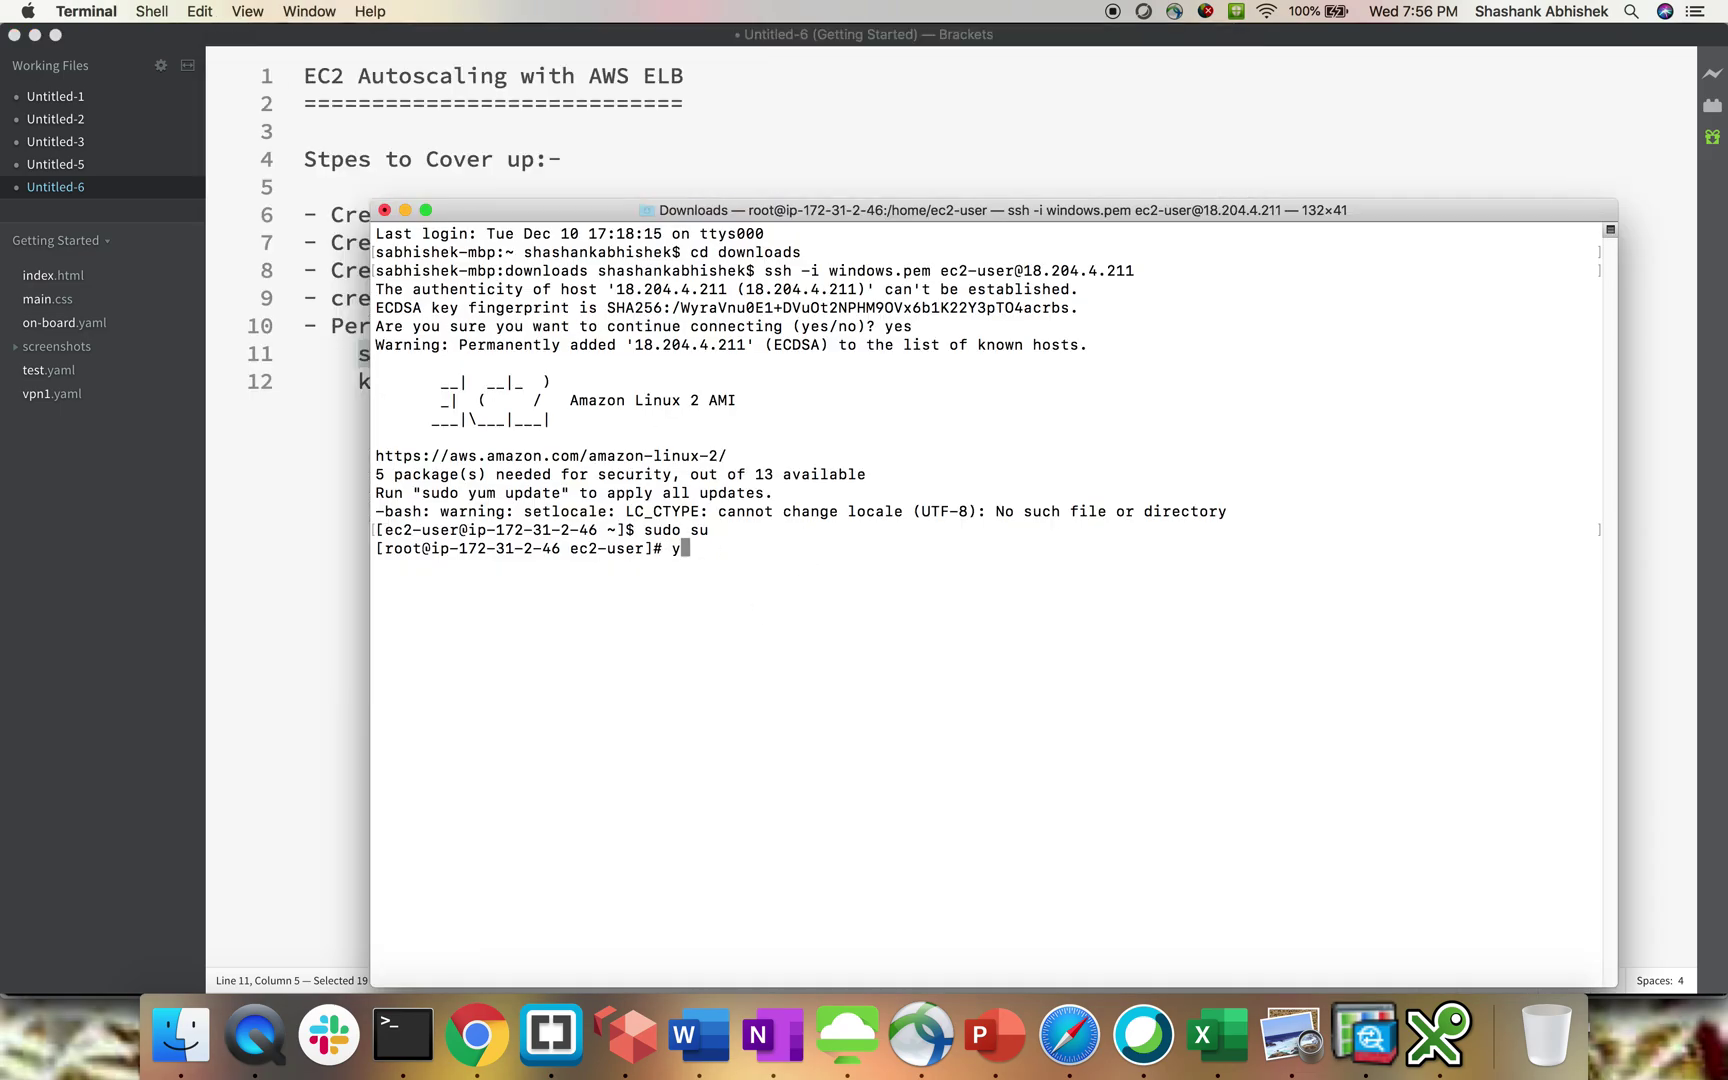
text(op)
Run top to confirm the instance's CPU is about 100% idle, then quit and clear the screen
key(Return)
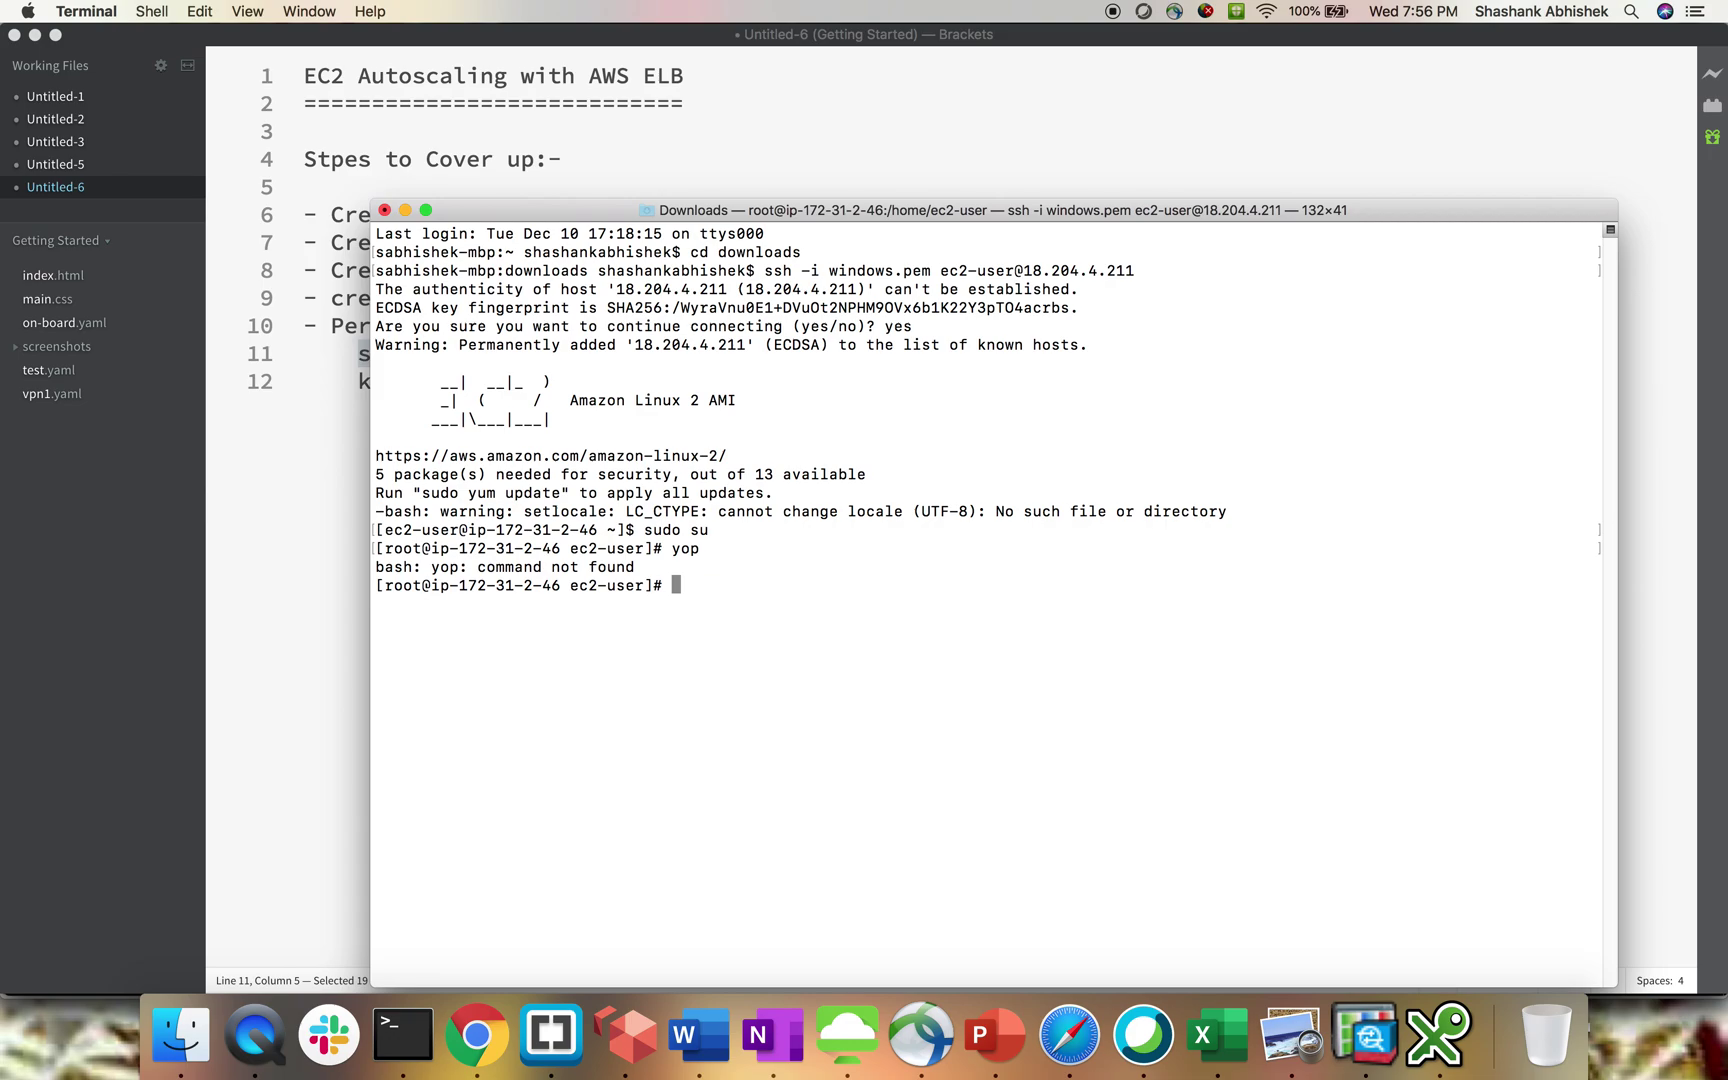
text(top)
key(Return)
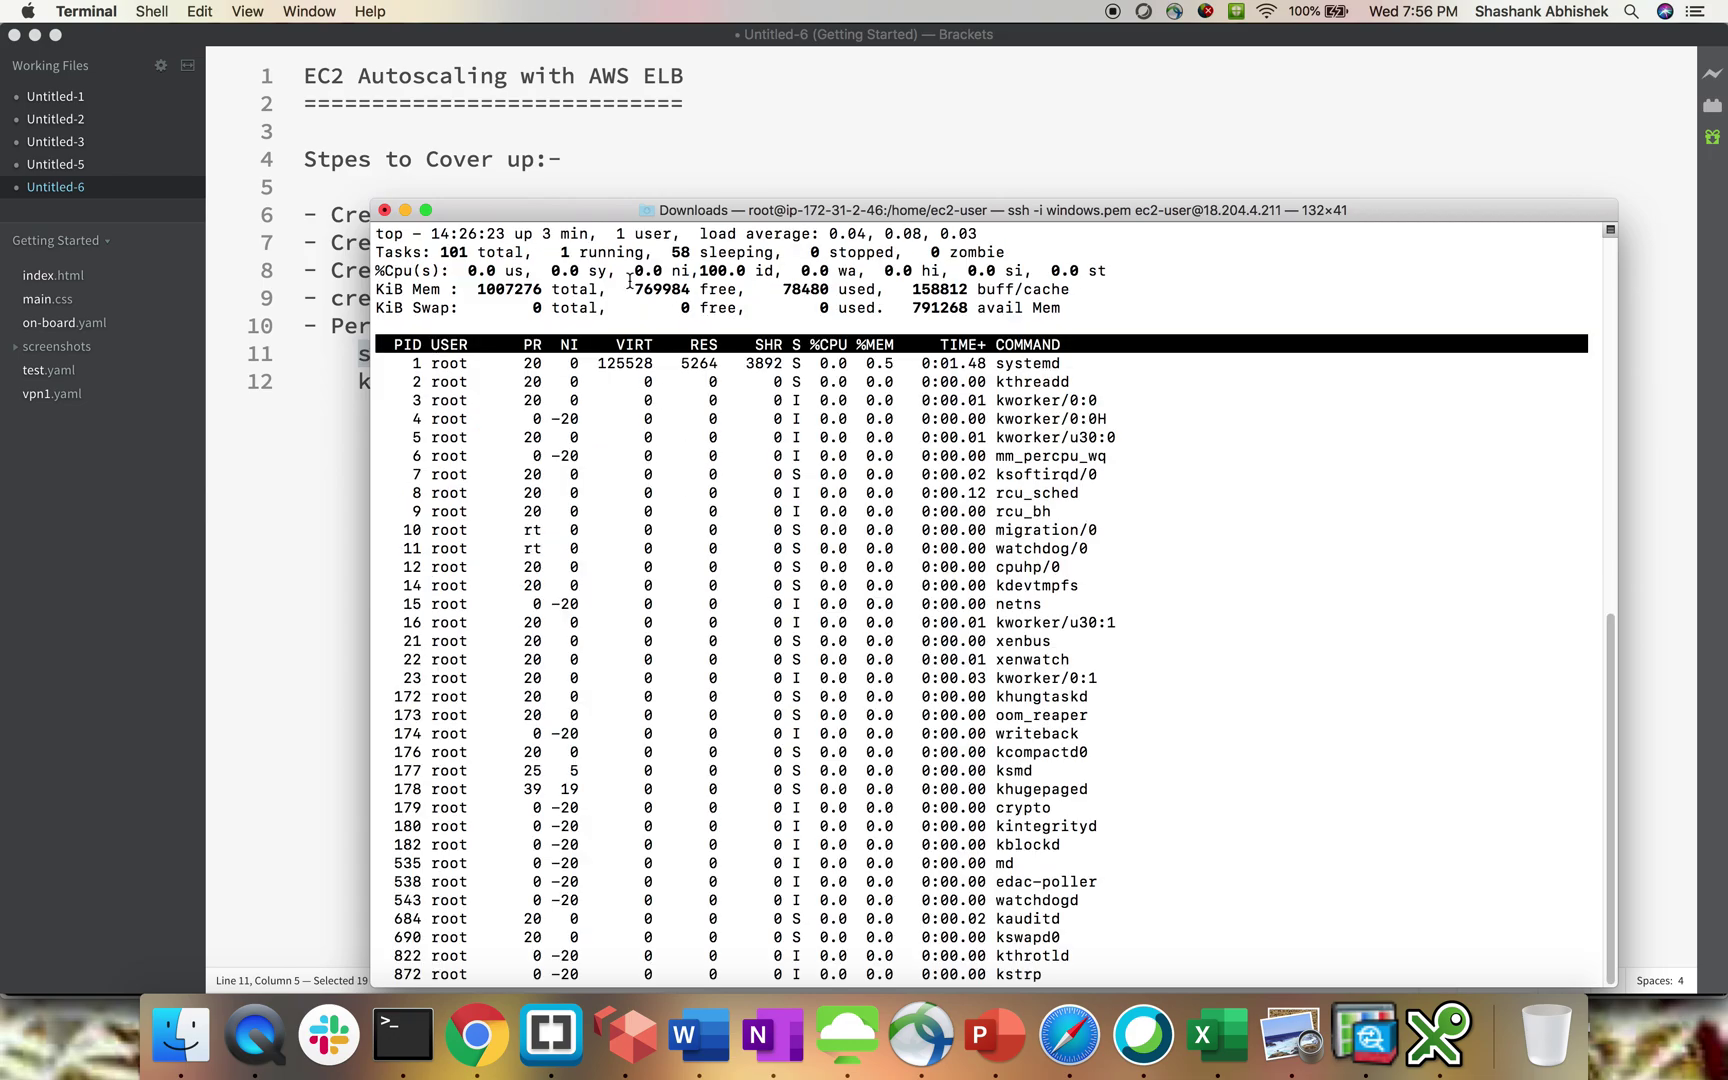
drag(758, 274, 603, 274)
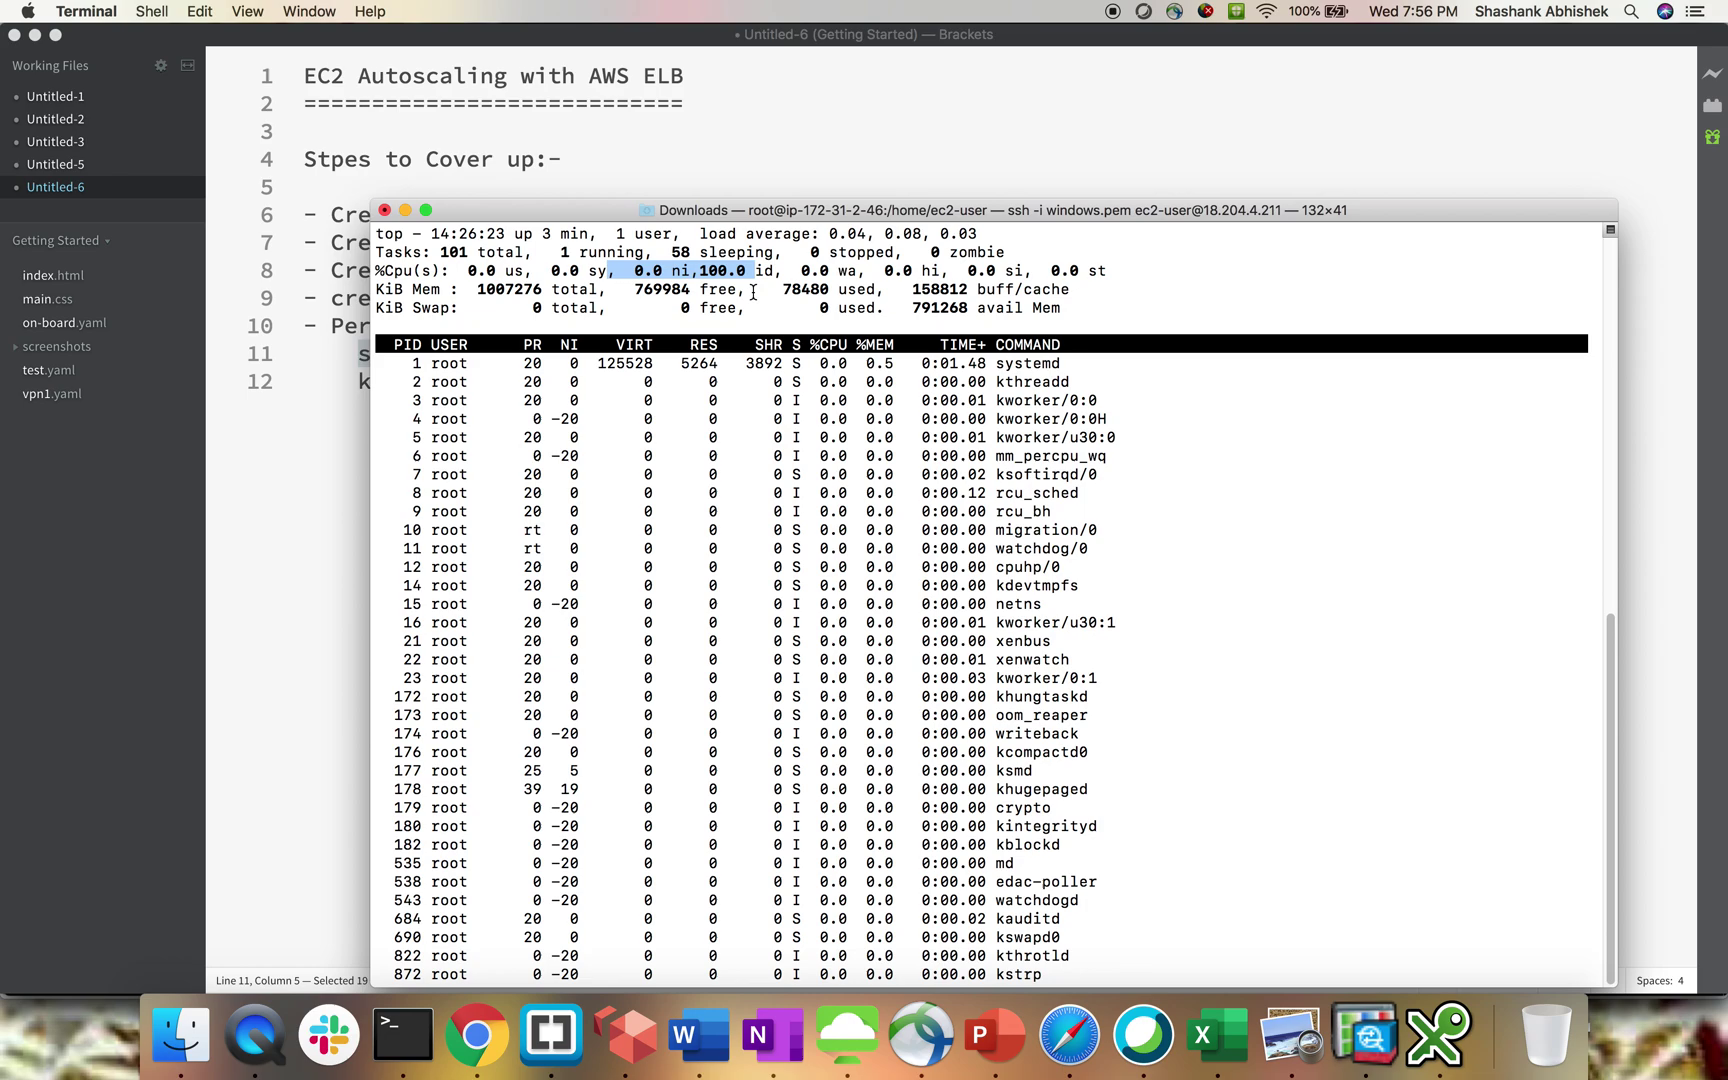
drag(789, 213, 757, 92)
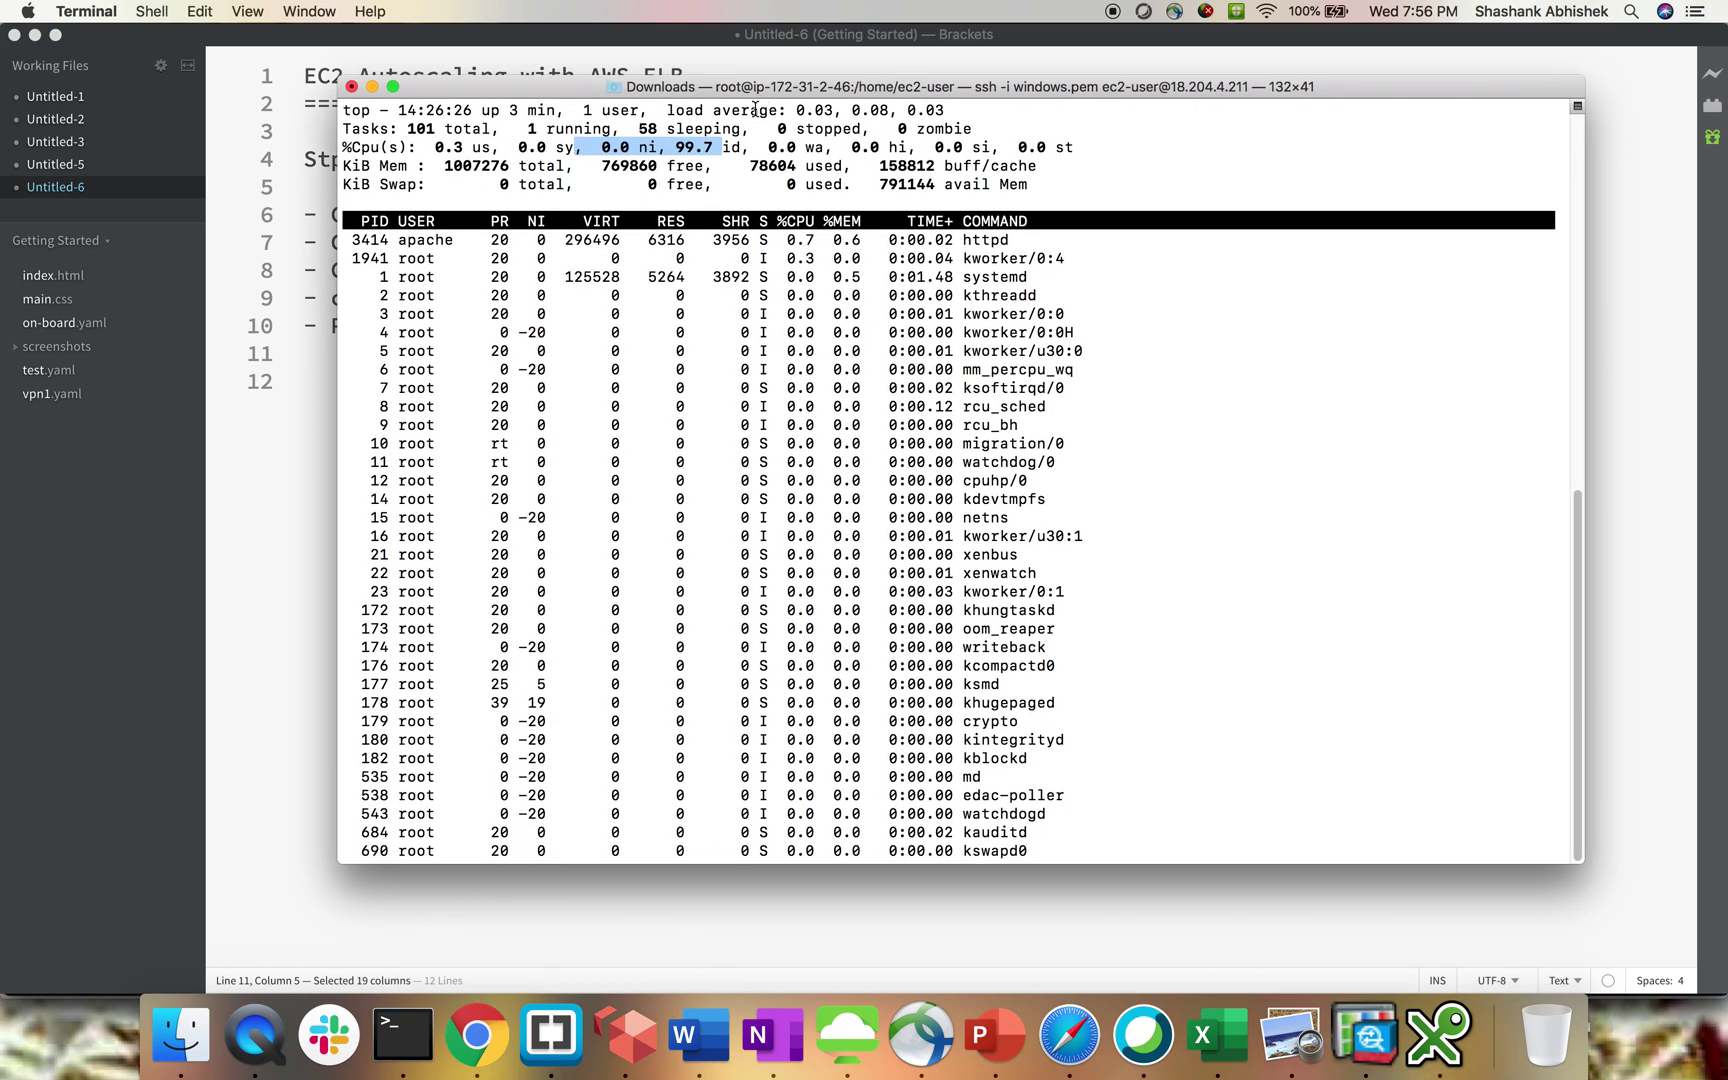
key(q)
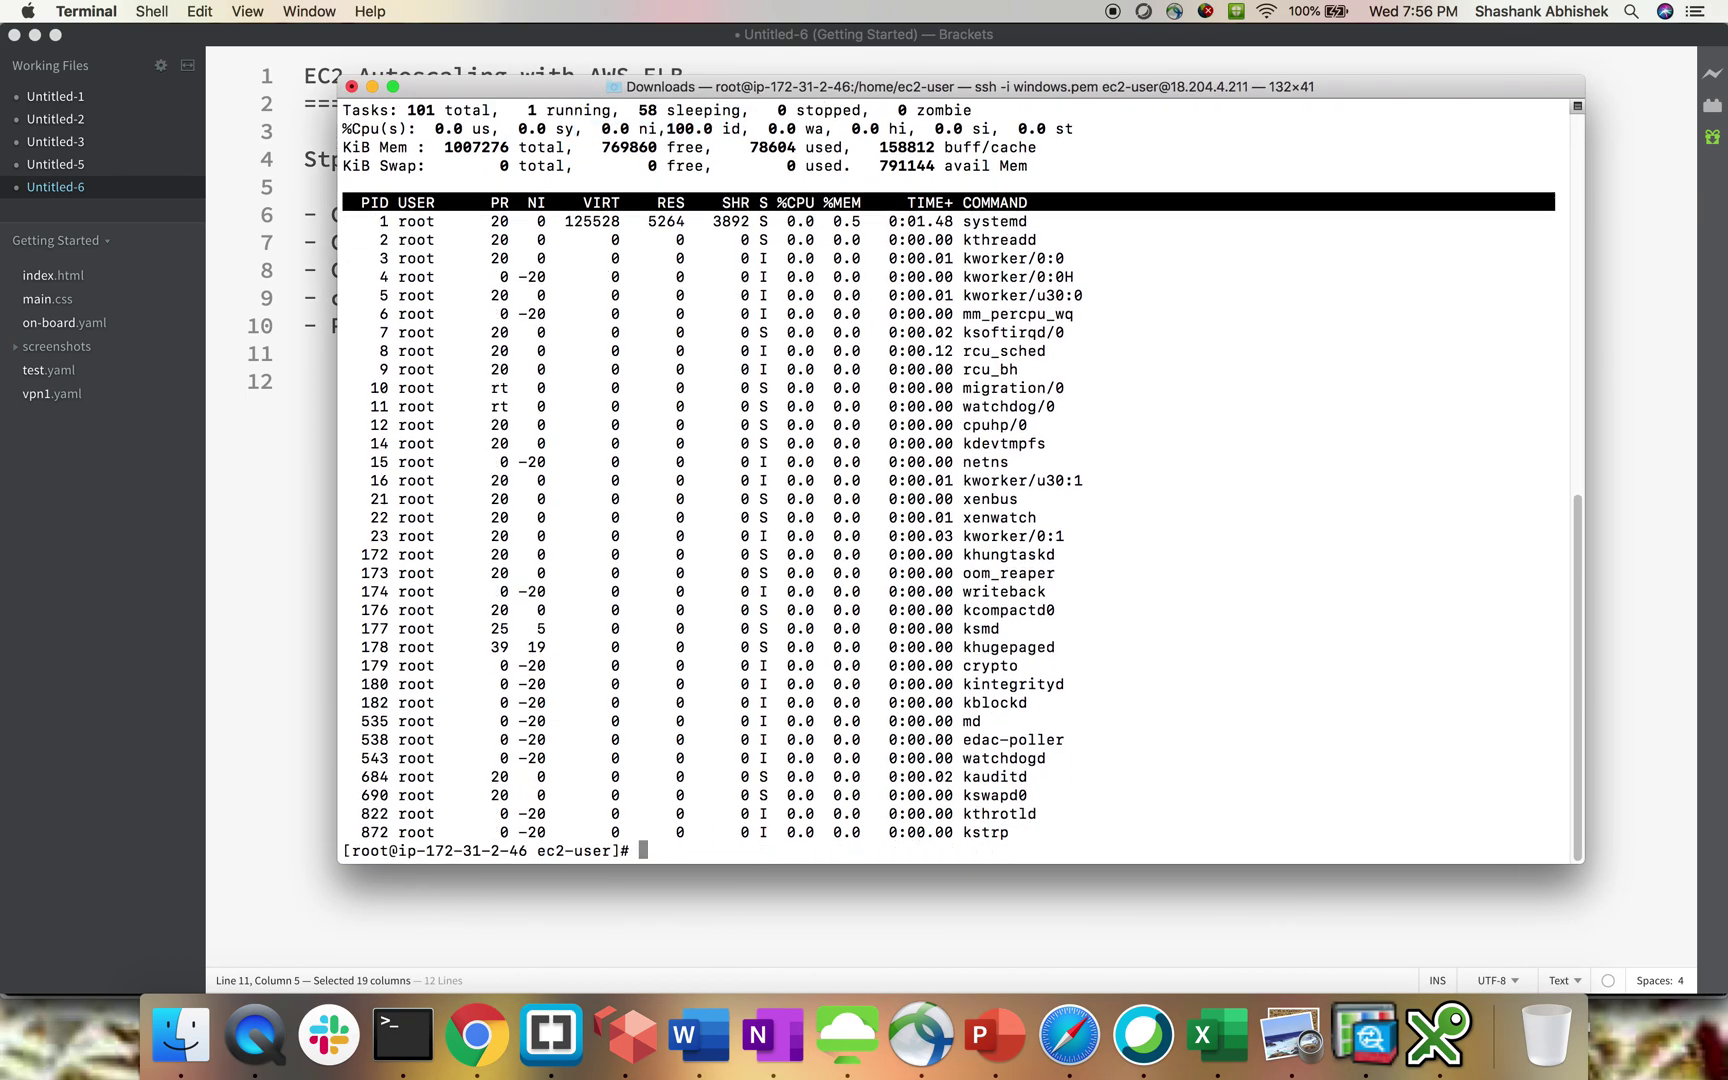
text(cle)
text(ar)
key(Return)
text(sha1sum /dev/zero &)
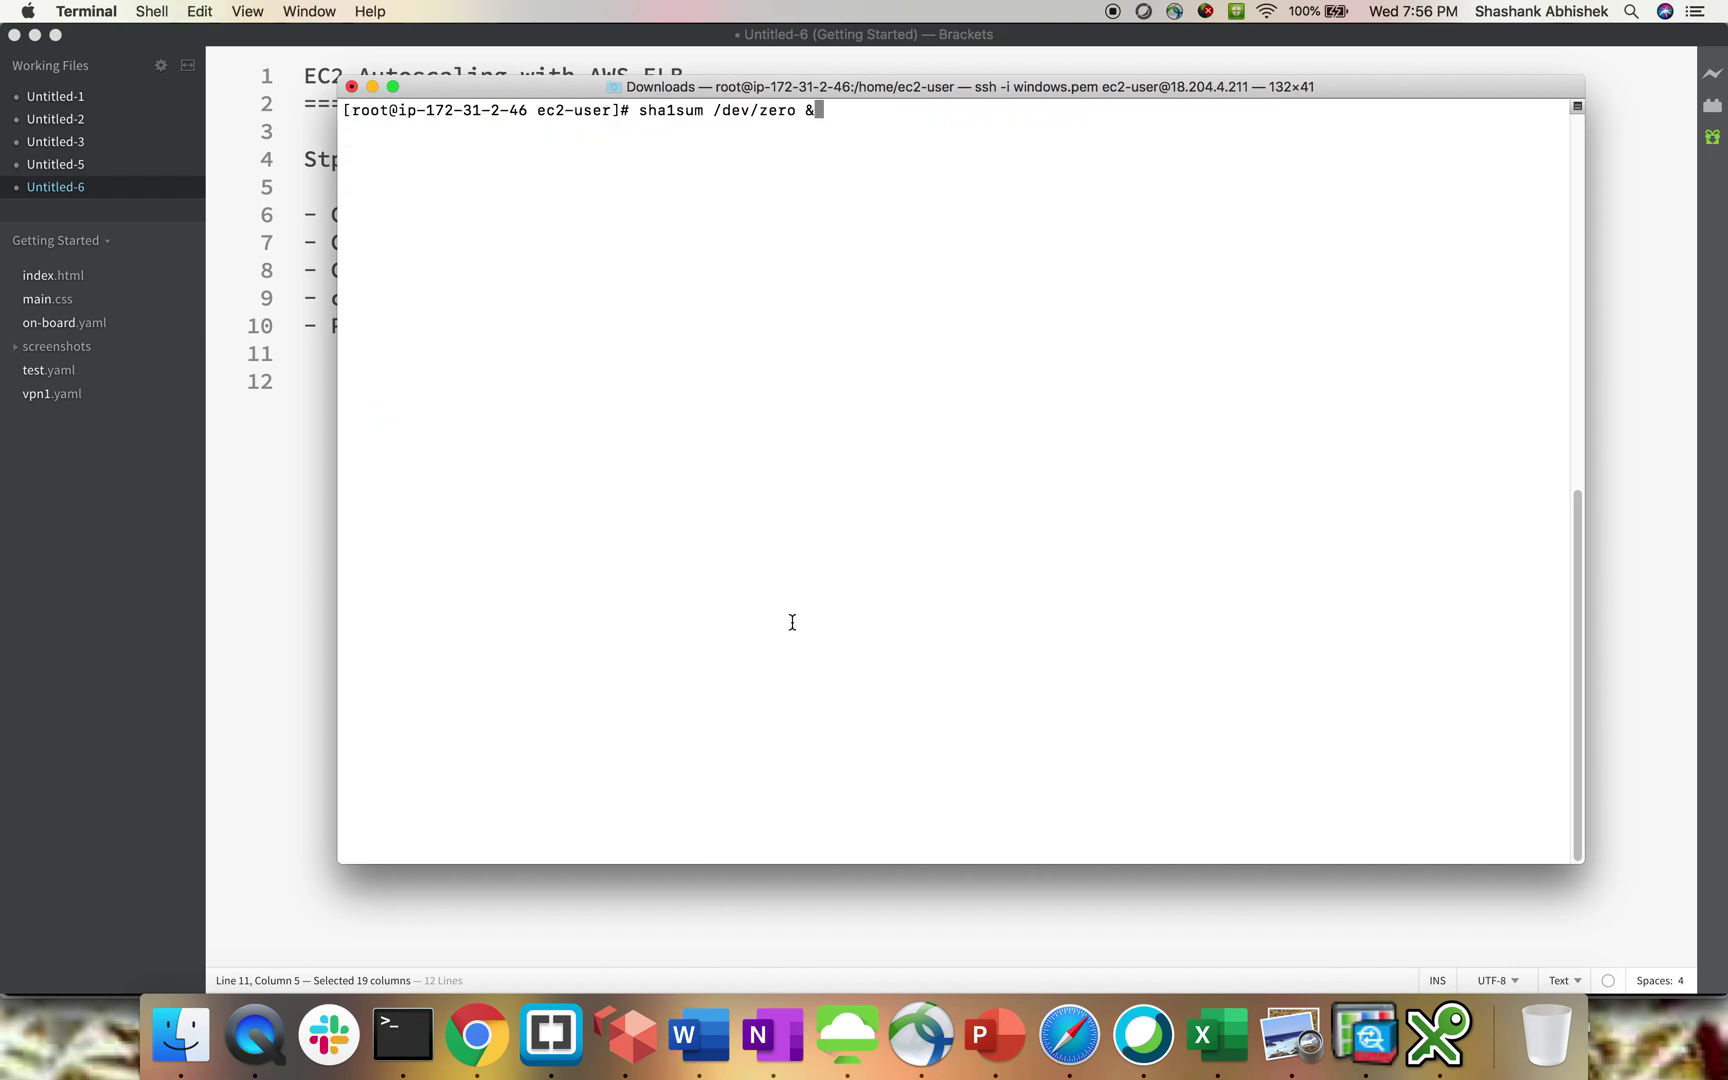
Run 'sha1sum /dev/zero &' in the background and confirm in top it uses about 99.9% CPU
key(Return)
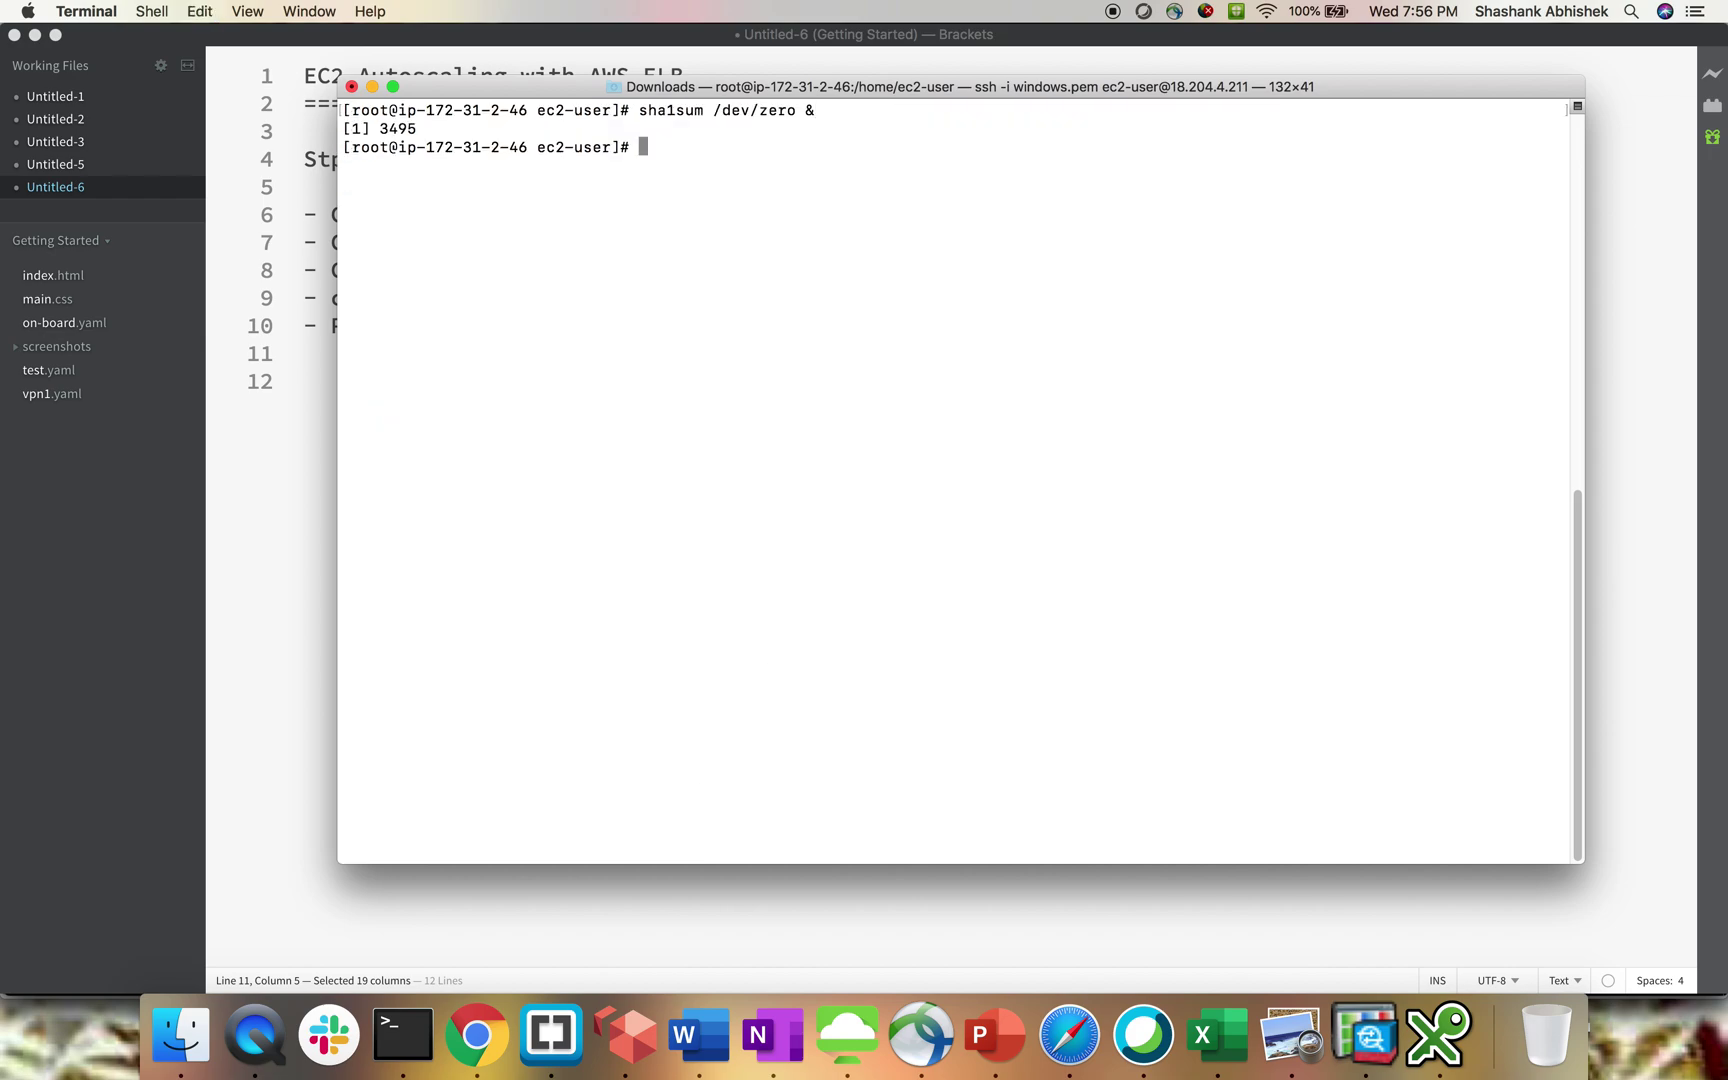
text(top)
key(Return)
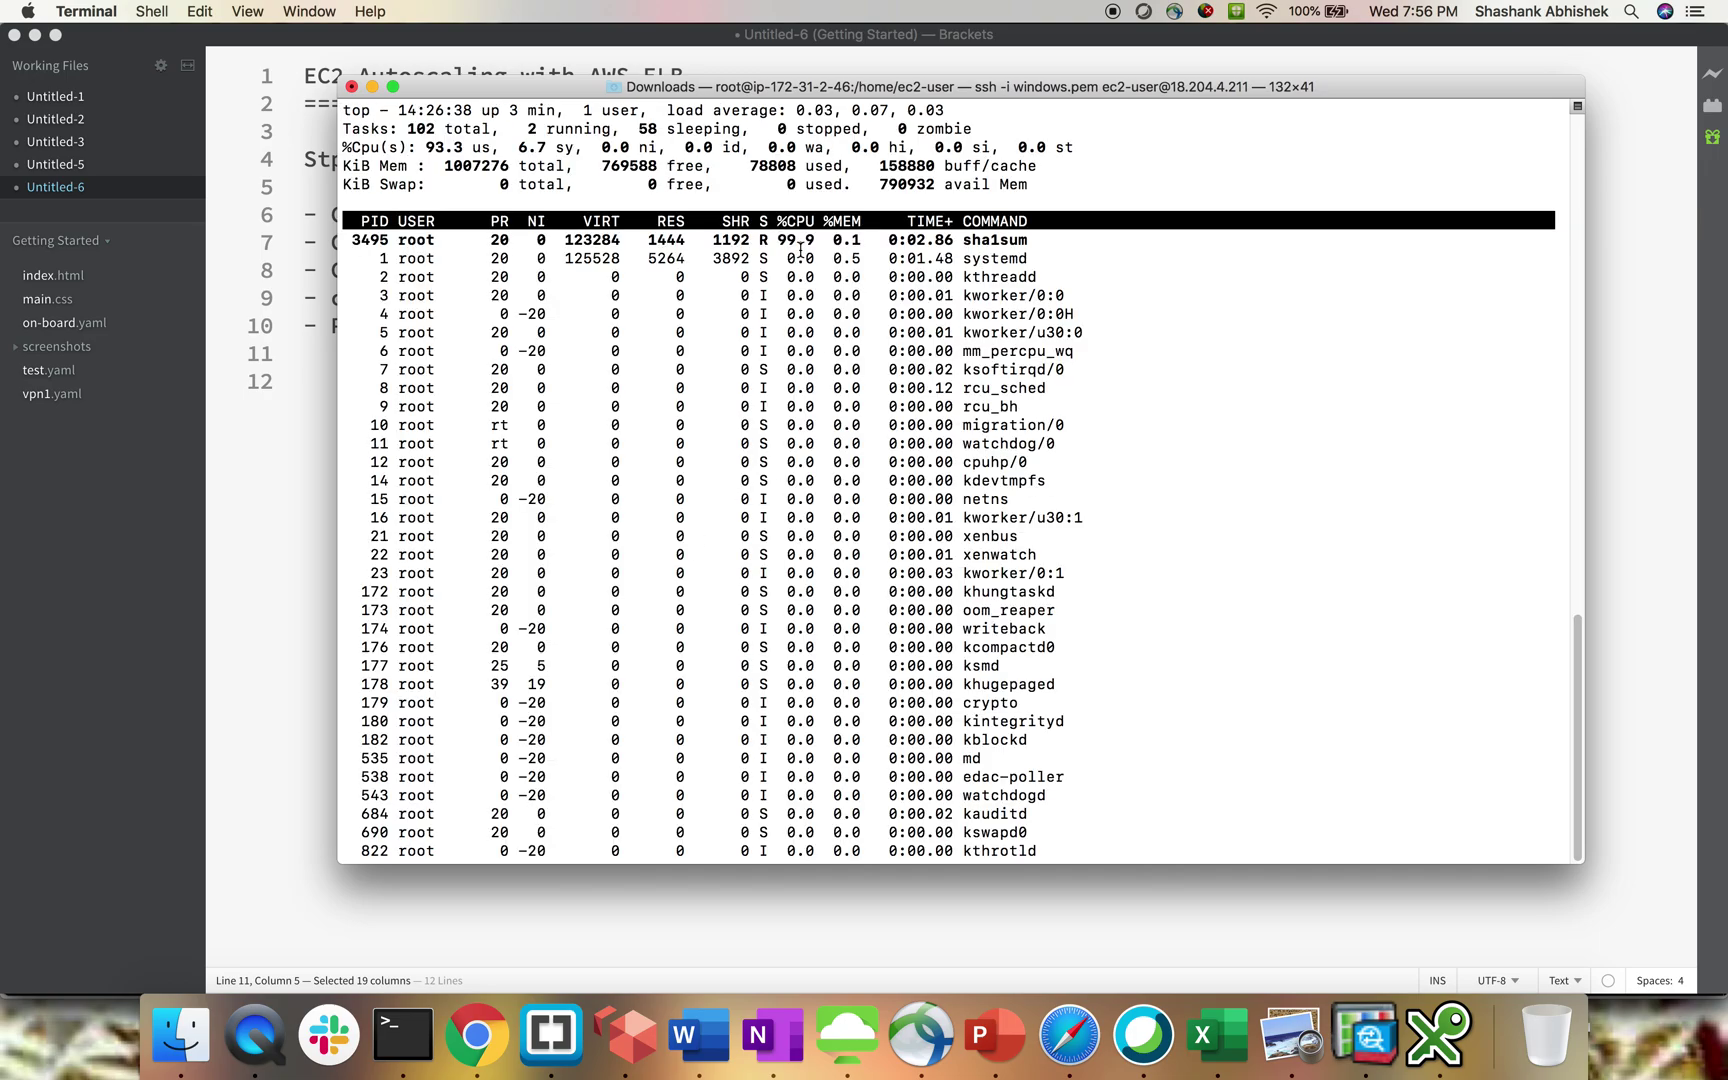
mouse_move(777, 243)
mouse_down()
mouse_move(836, 246)
mouse_move(779, 241)
mouse_up()
click(836, 244)
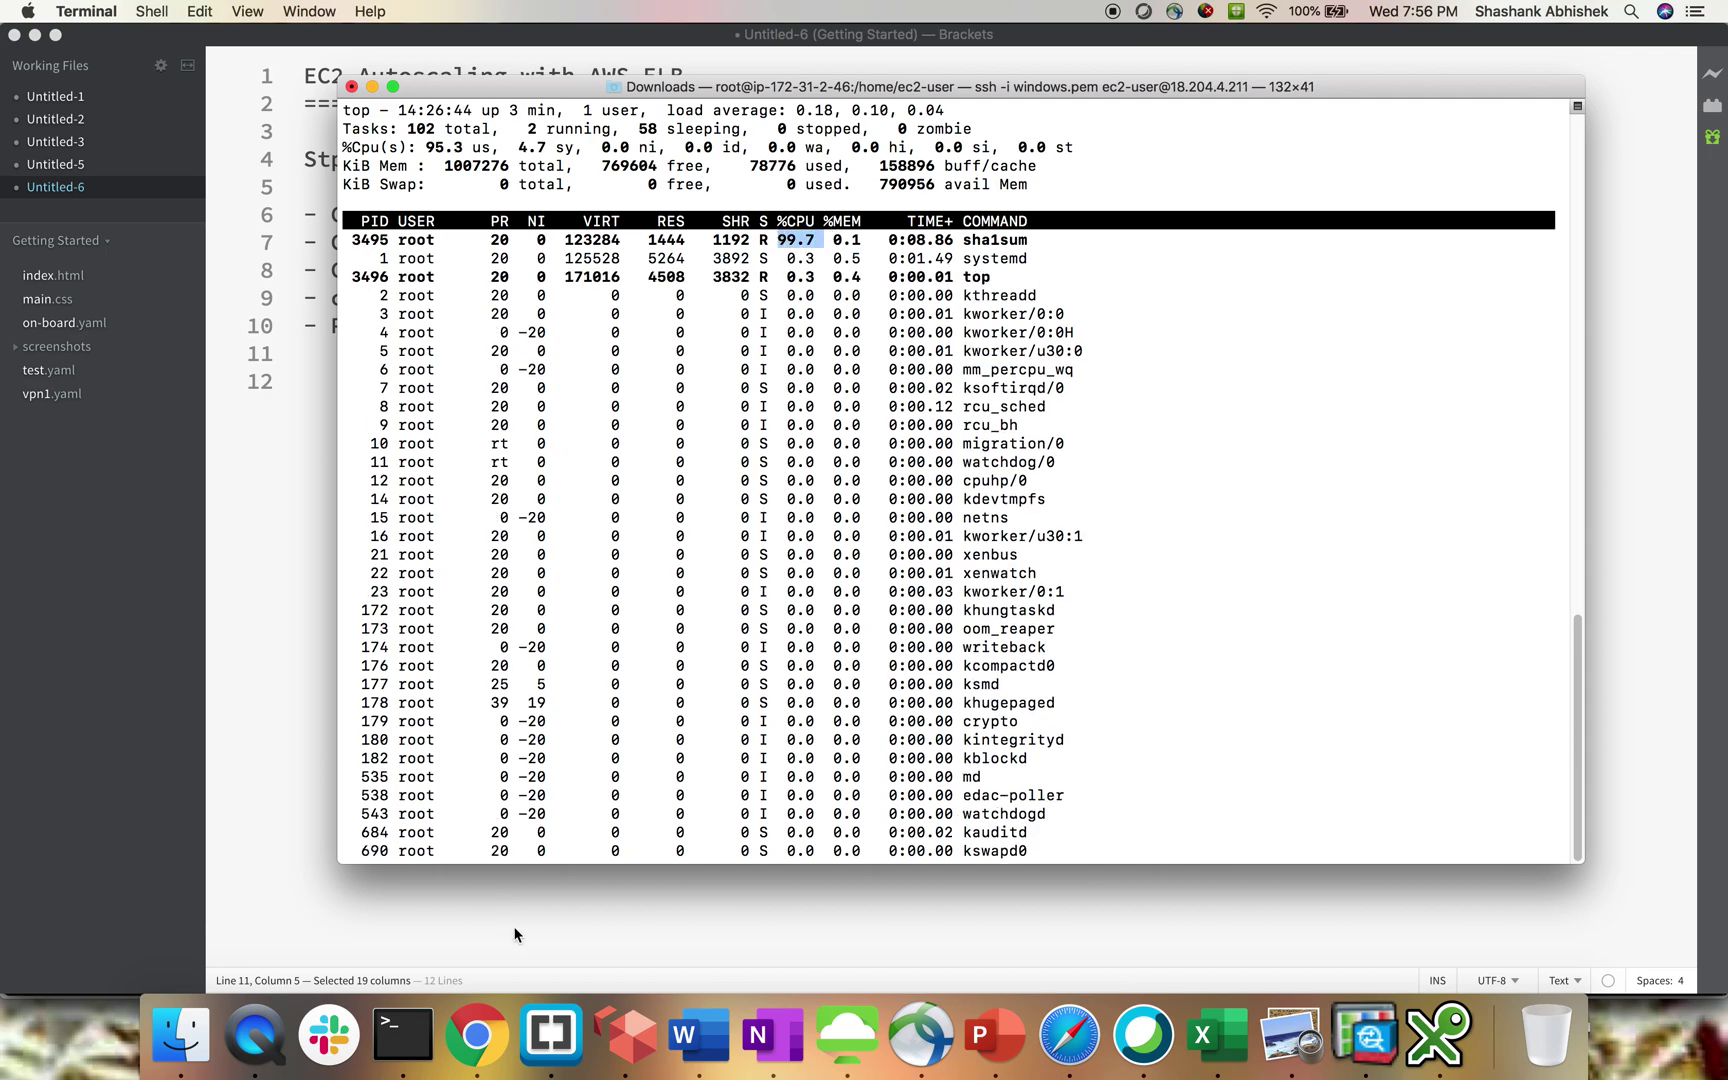
Refresh the EC2 instance list, then open Auto Scaling groups showing ASGConfig at 2 instances
click(1086, 1034)
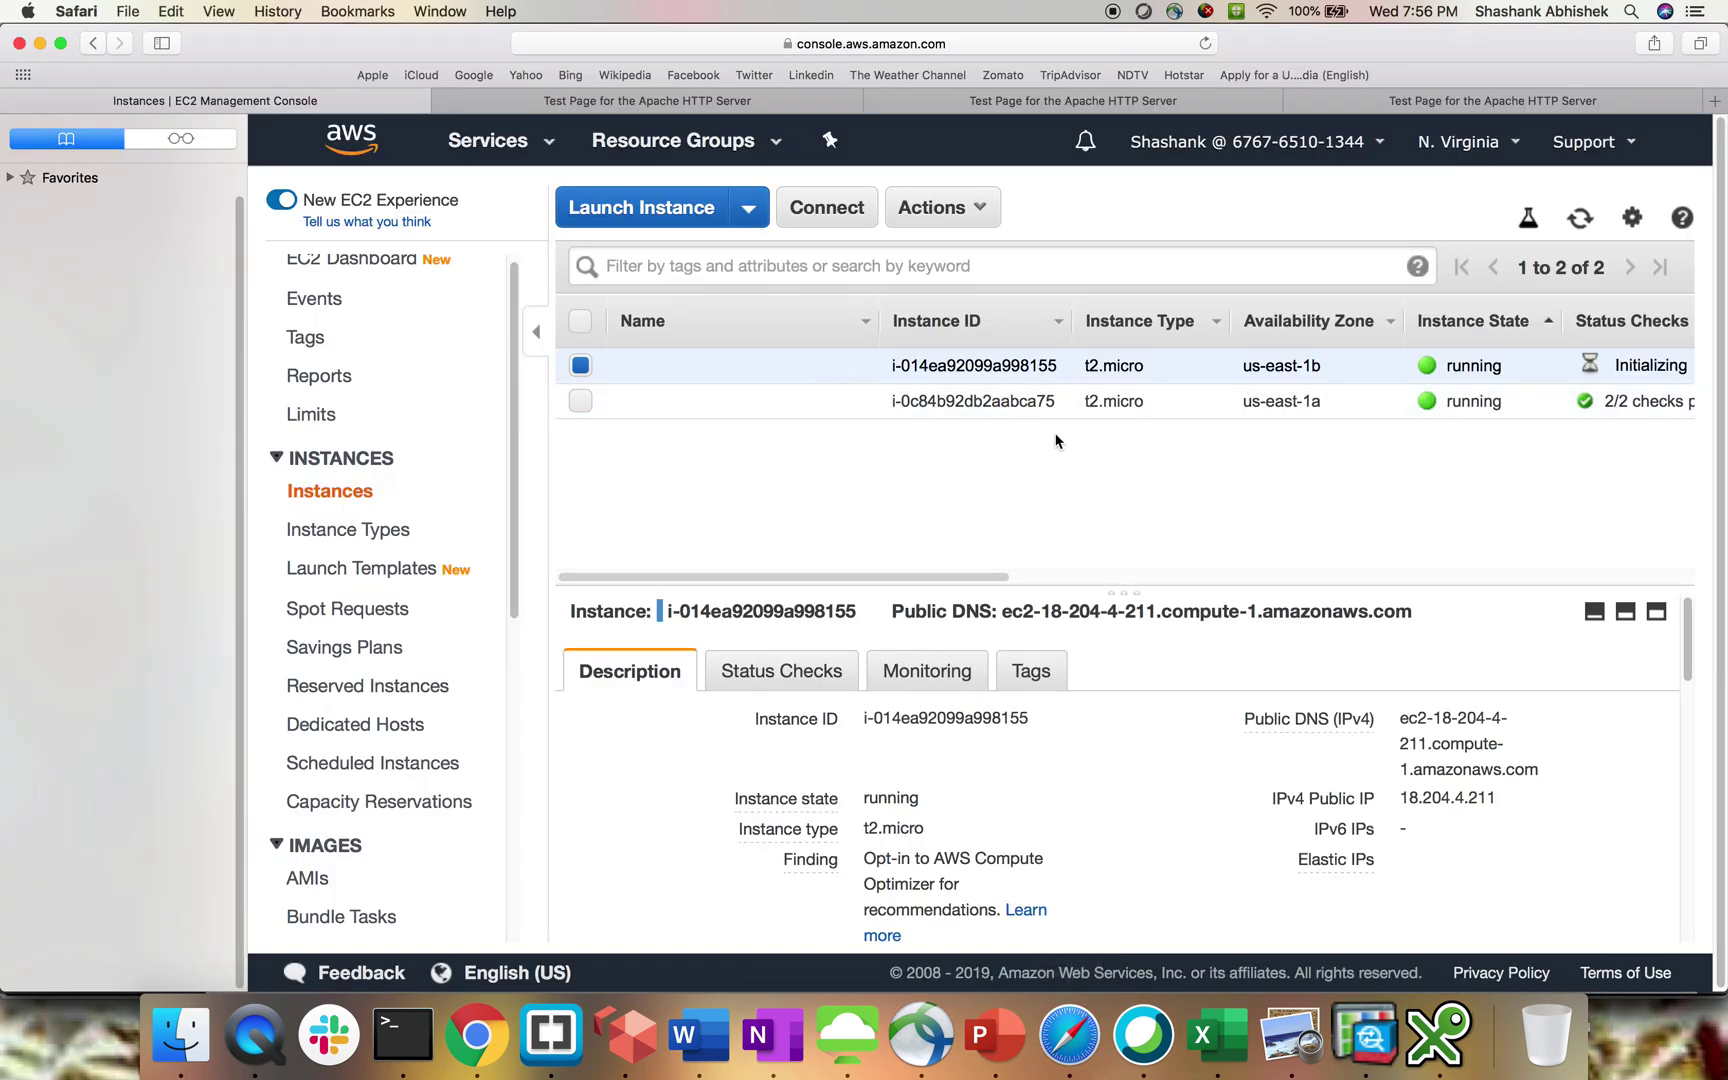
click(1581, 218)
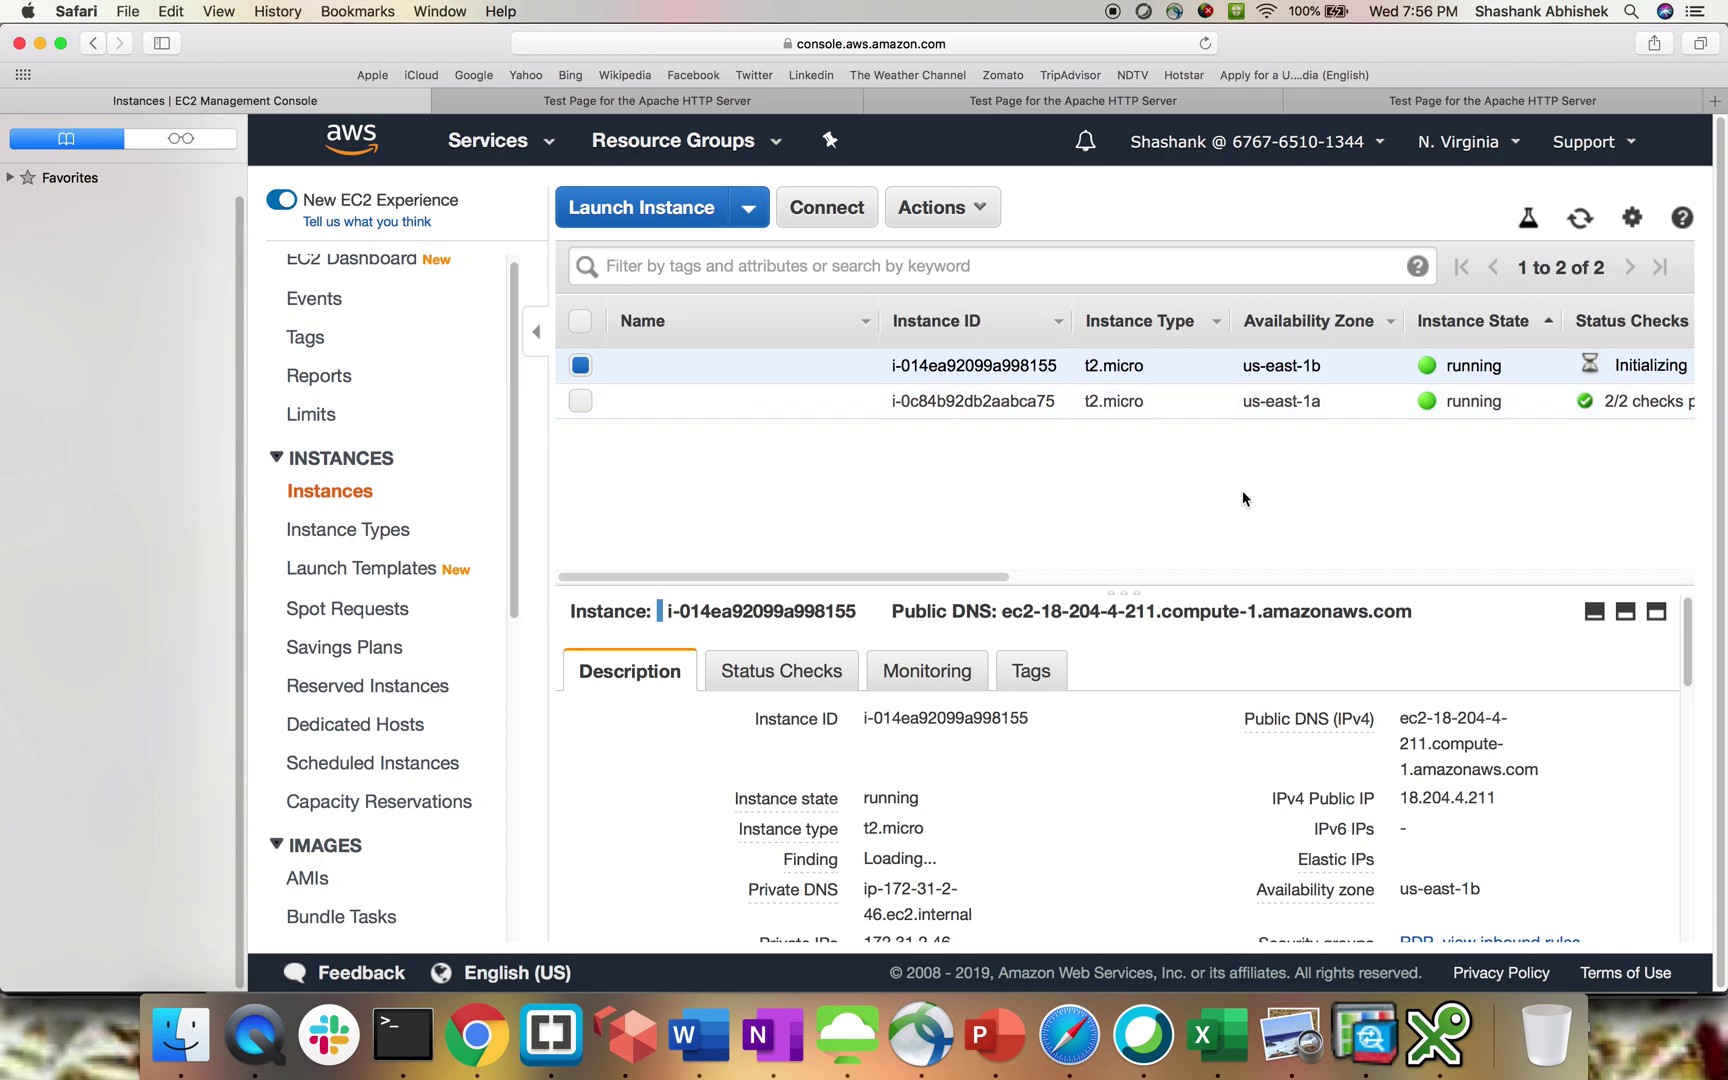
scroll(444, 811, down, 3)
scroll(445, 826, down, 2)
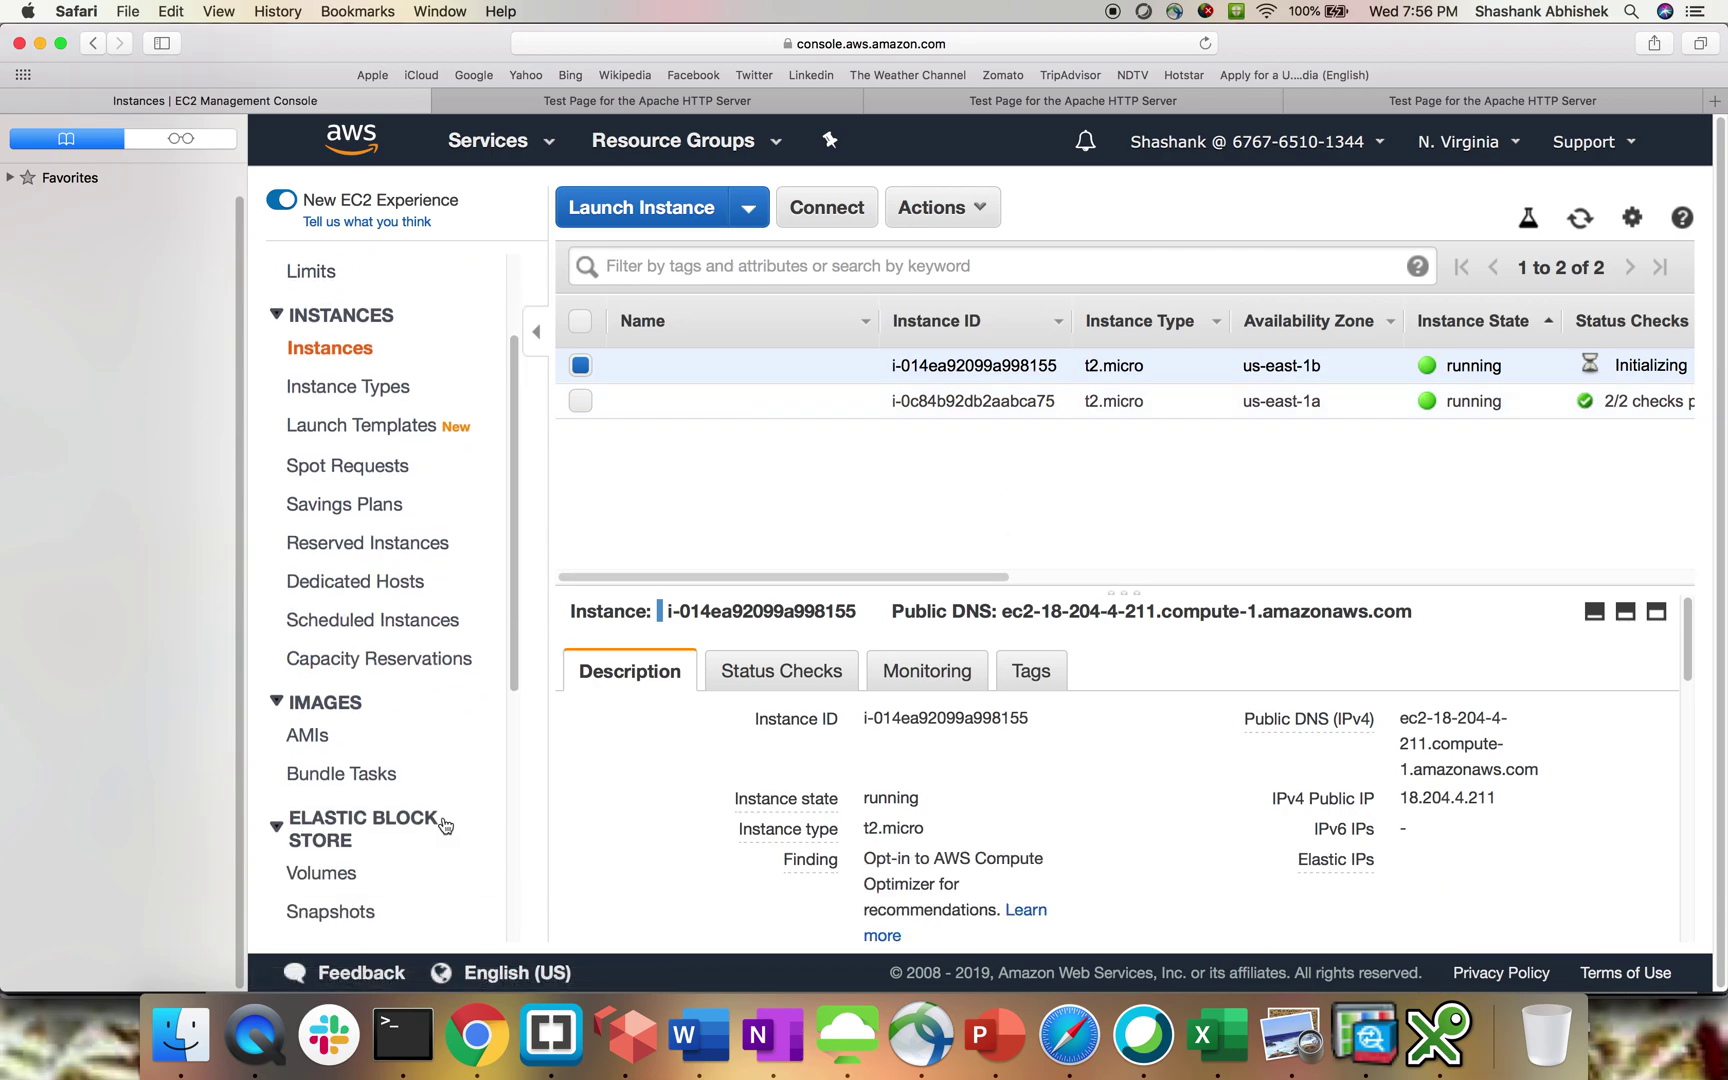
scroll(444, 823, down, 8)
scroll(444, 826, down, 5)
scroll(355, 867, down, 3)
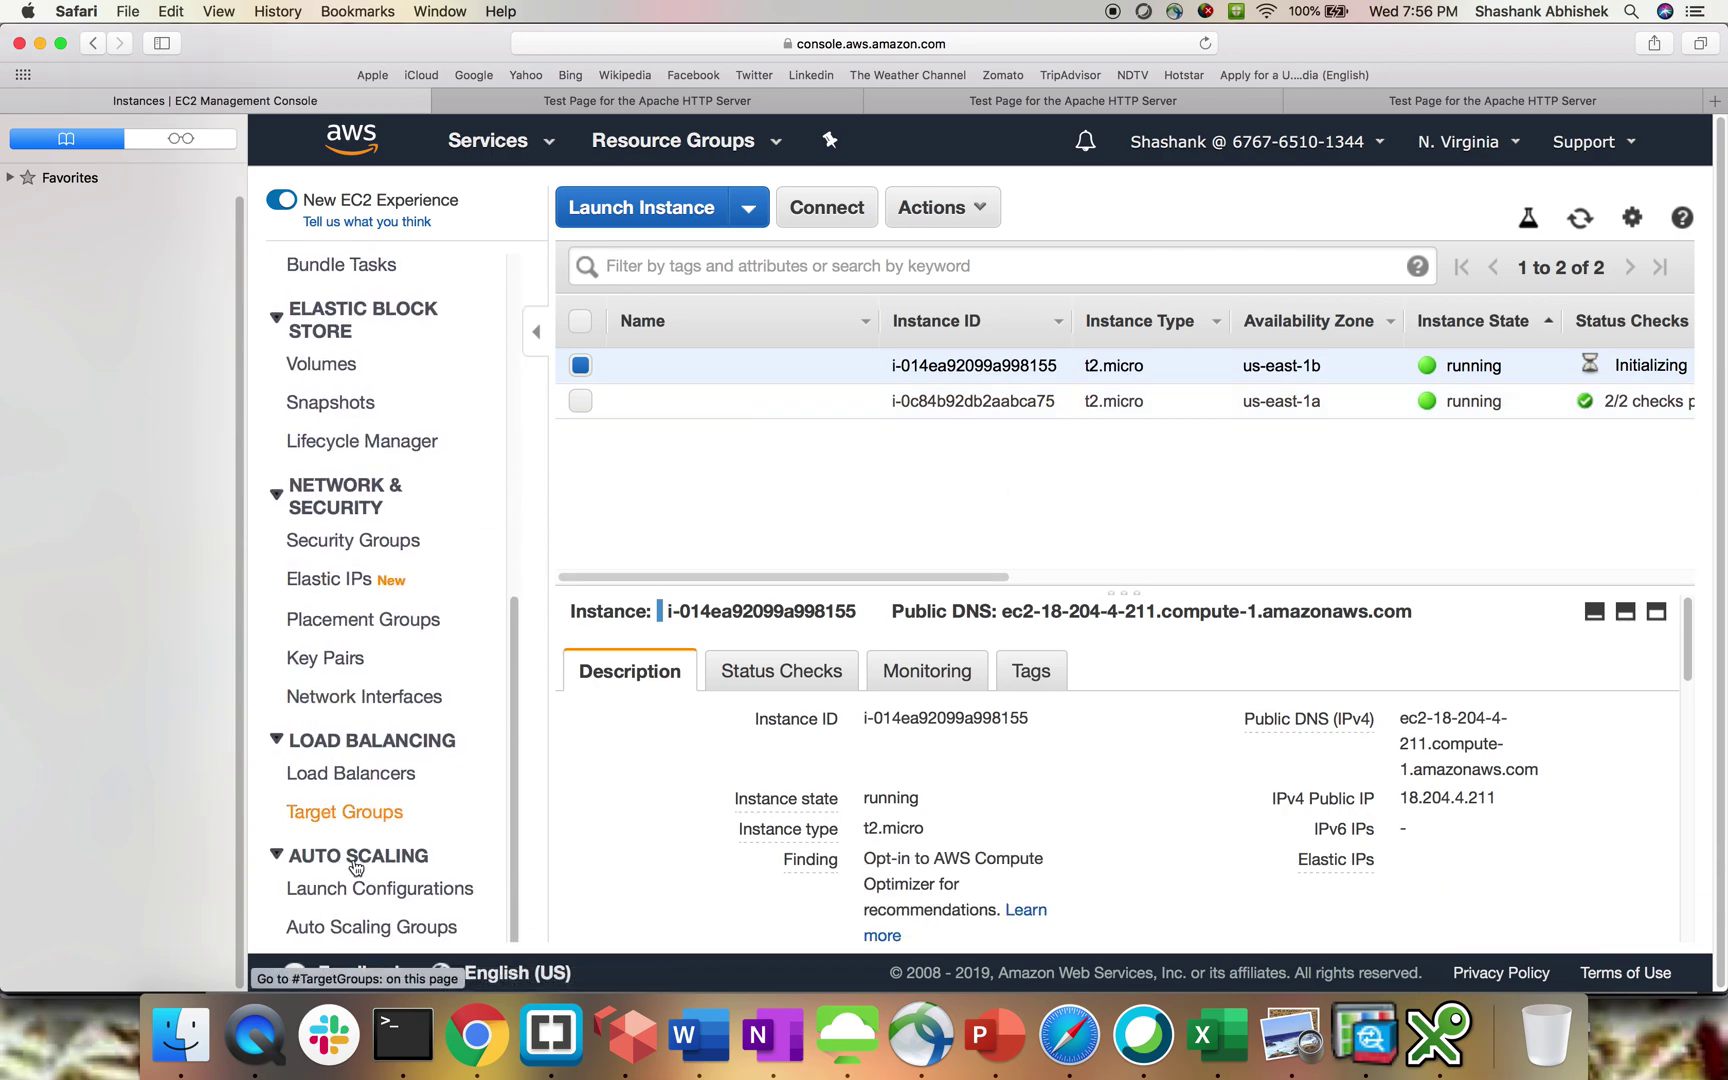
click(359, 928)
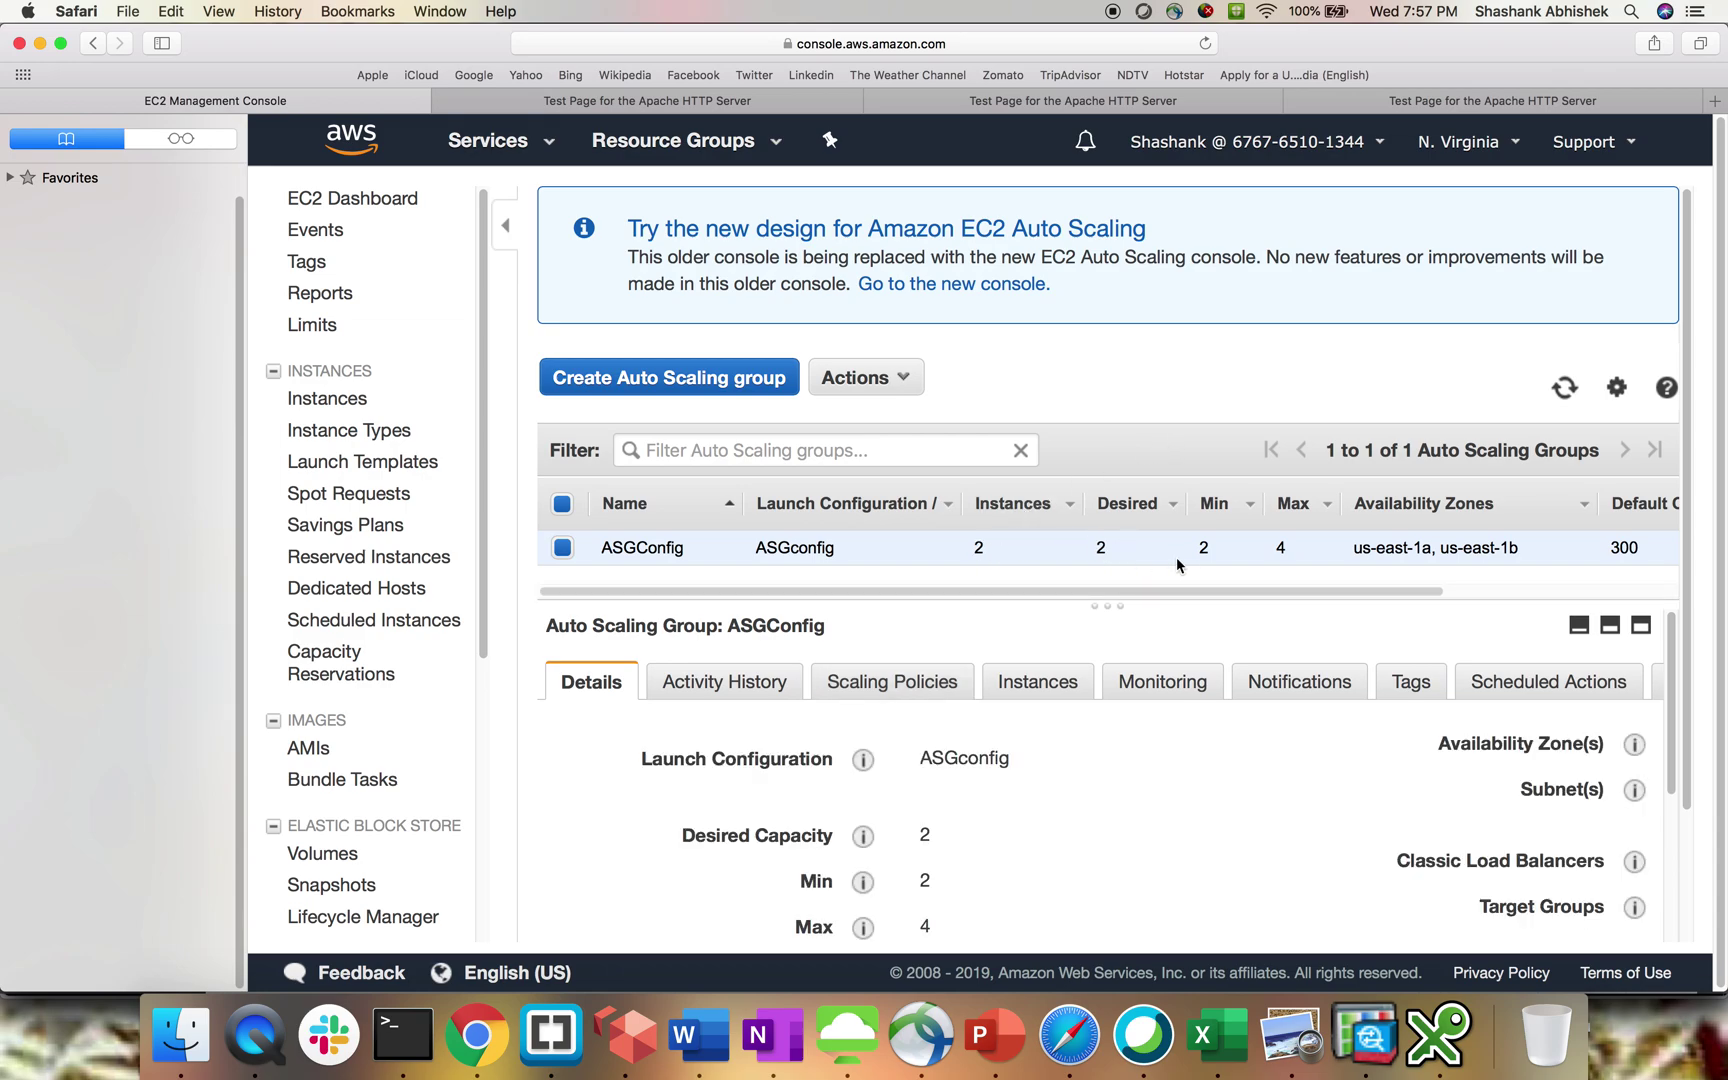
Review ASGConfig's max size 4, its alarm duration and >= 50 CPU scale-out policy, and its instances
double_click(1282, 547)
click(891, 682)
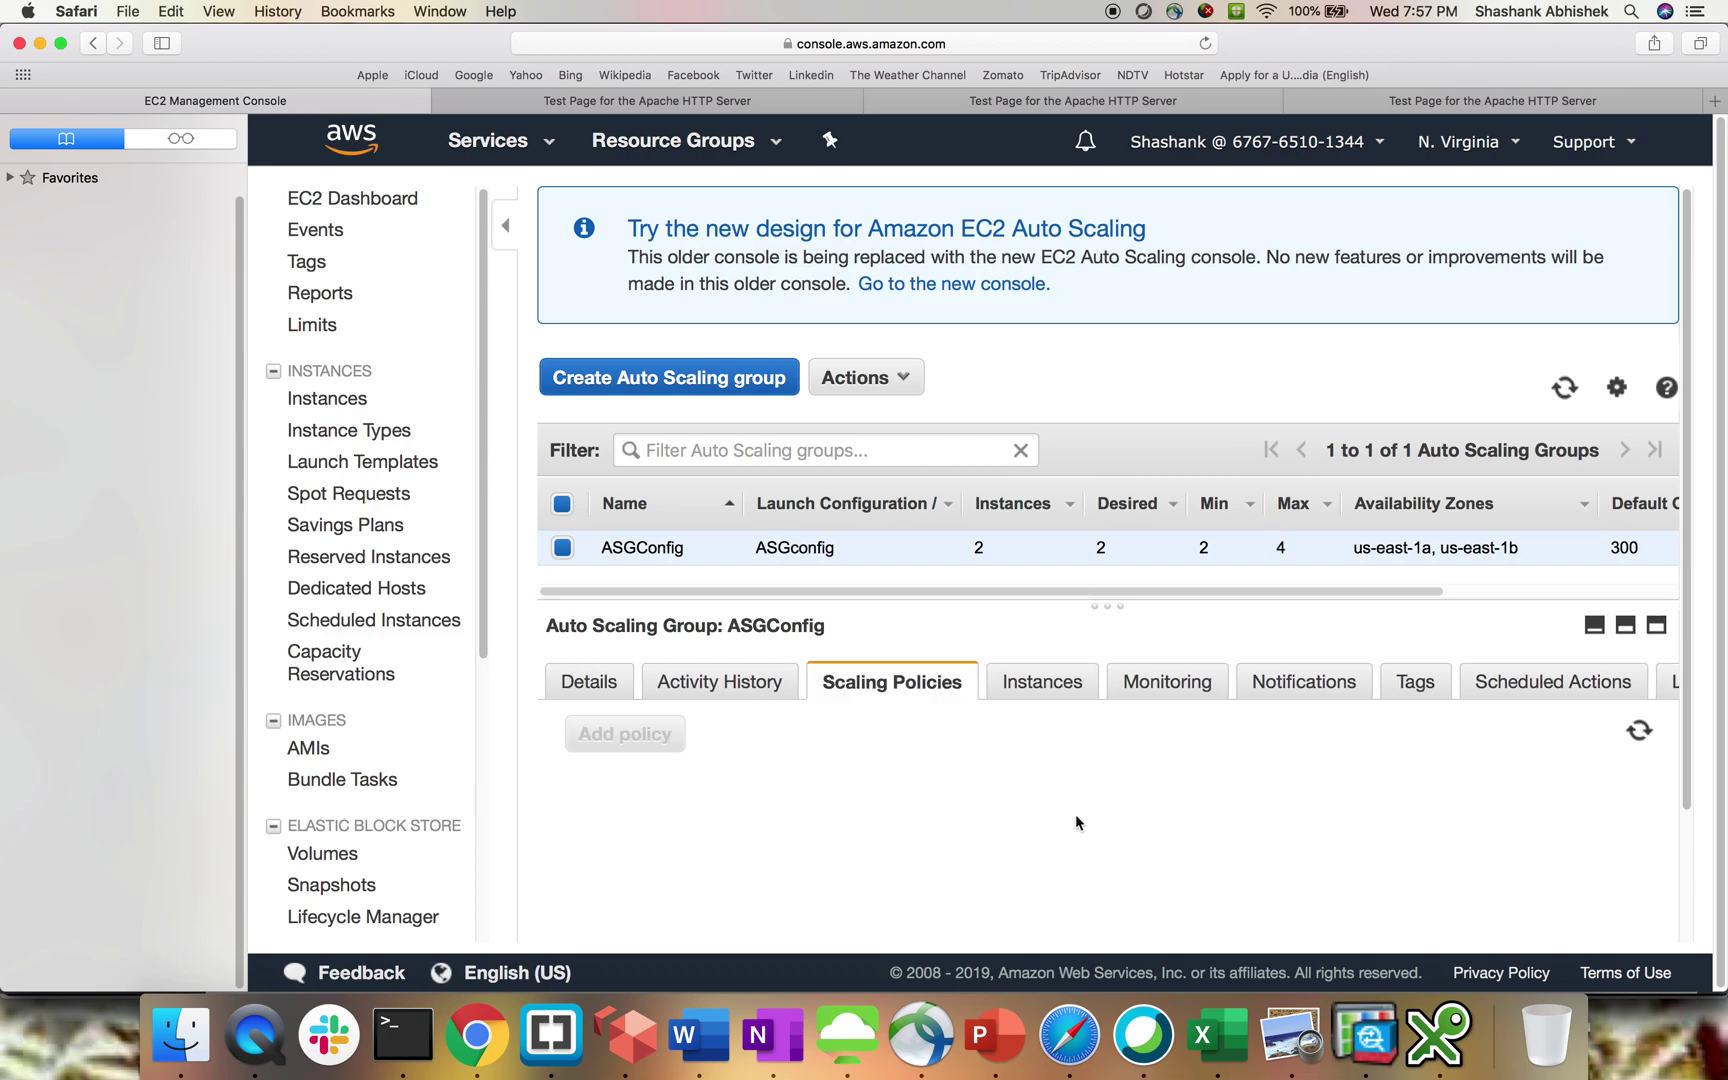
scroll(1076, 823, down, 3)
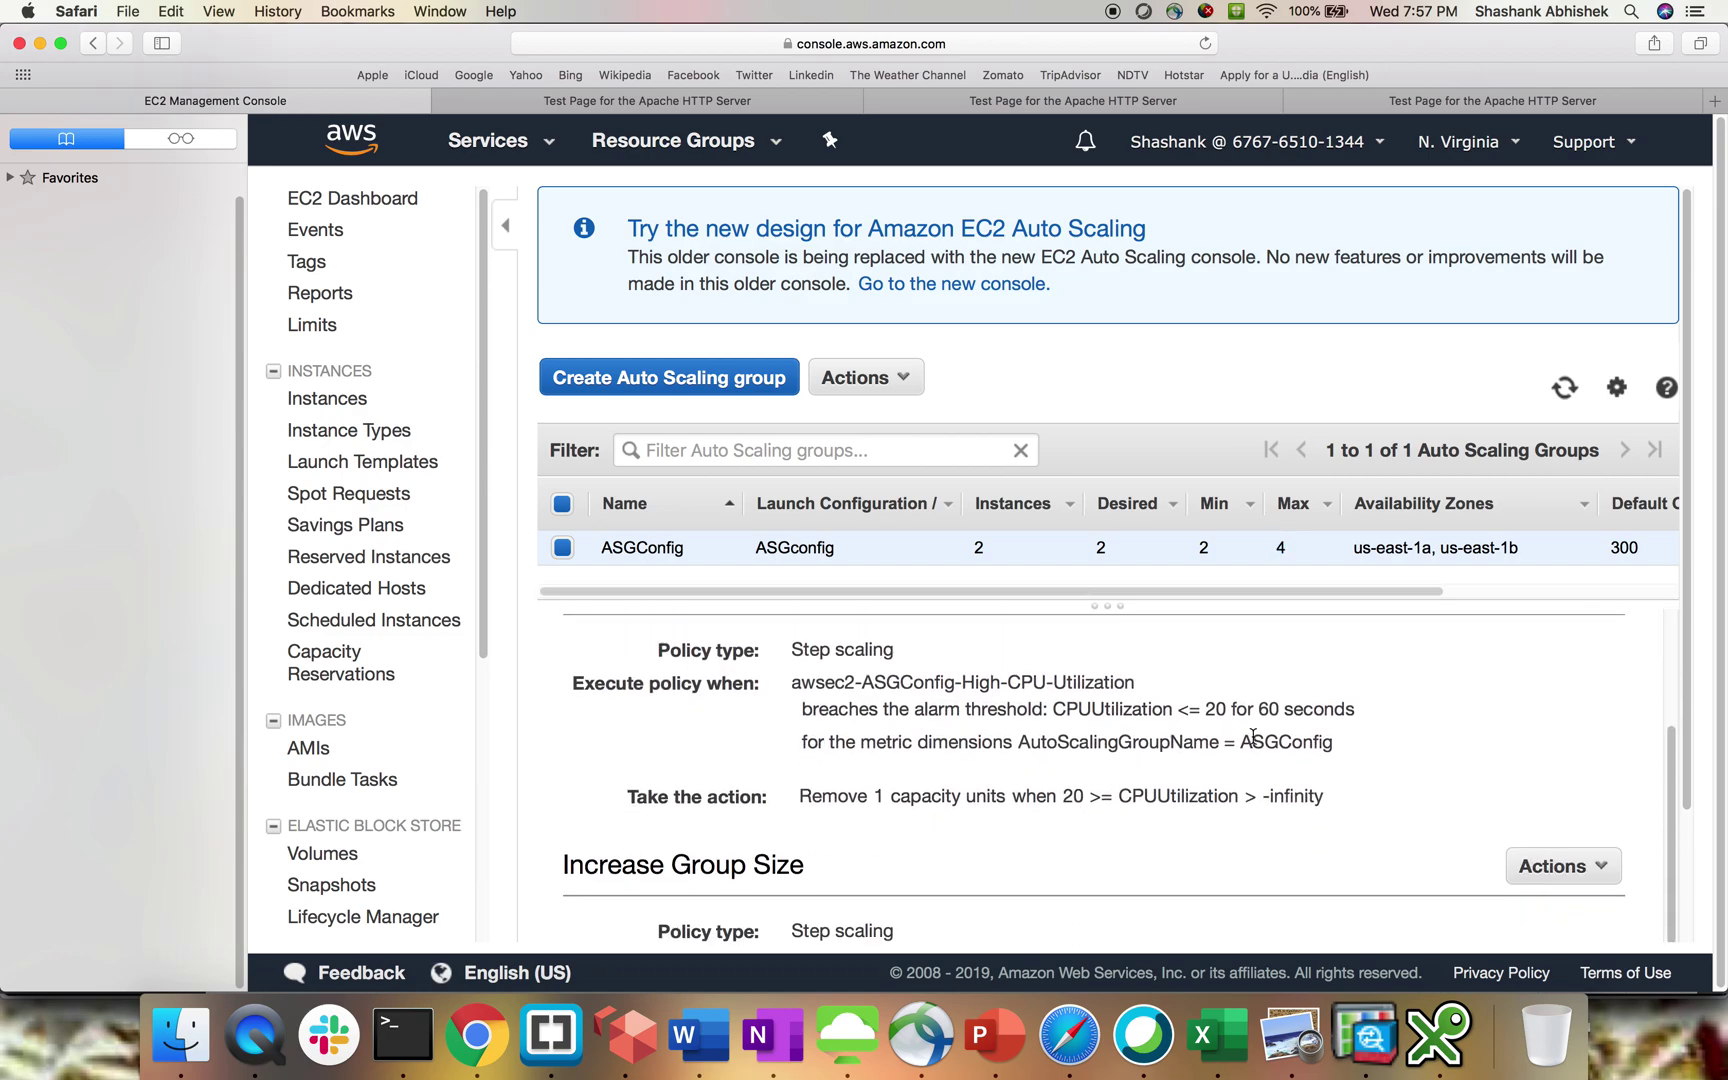
drag(1286, 712, 1339, 711)
drag(1190, 712, 1253, 712)
scroll(1249, 709, up, 2)
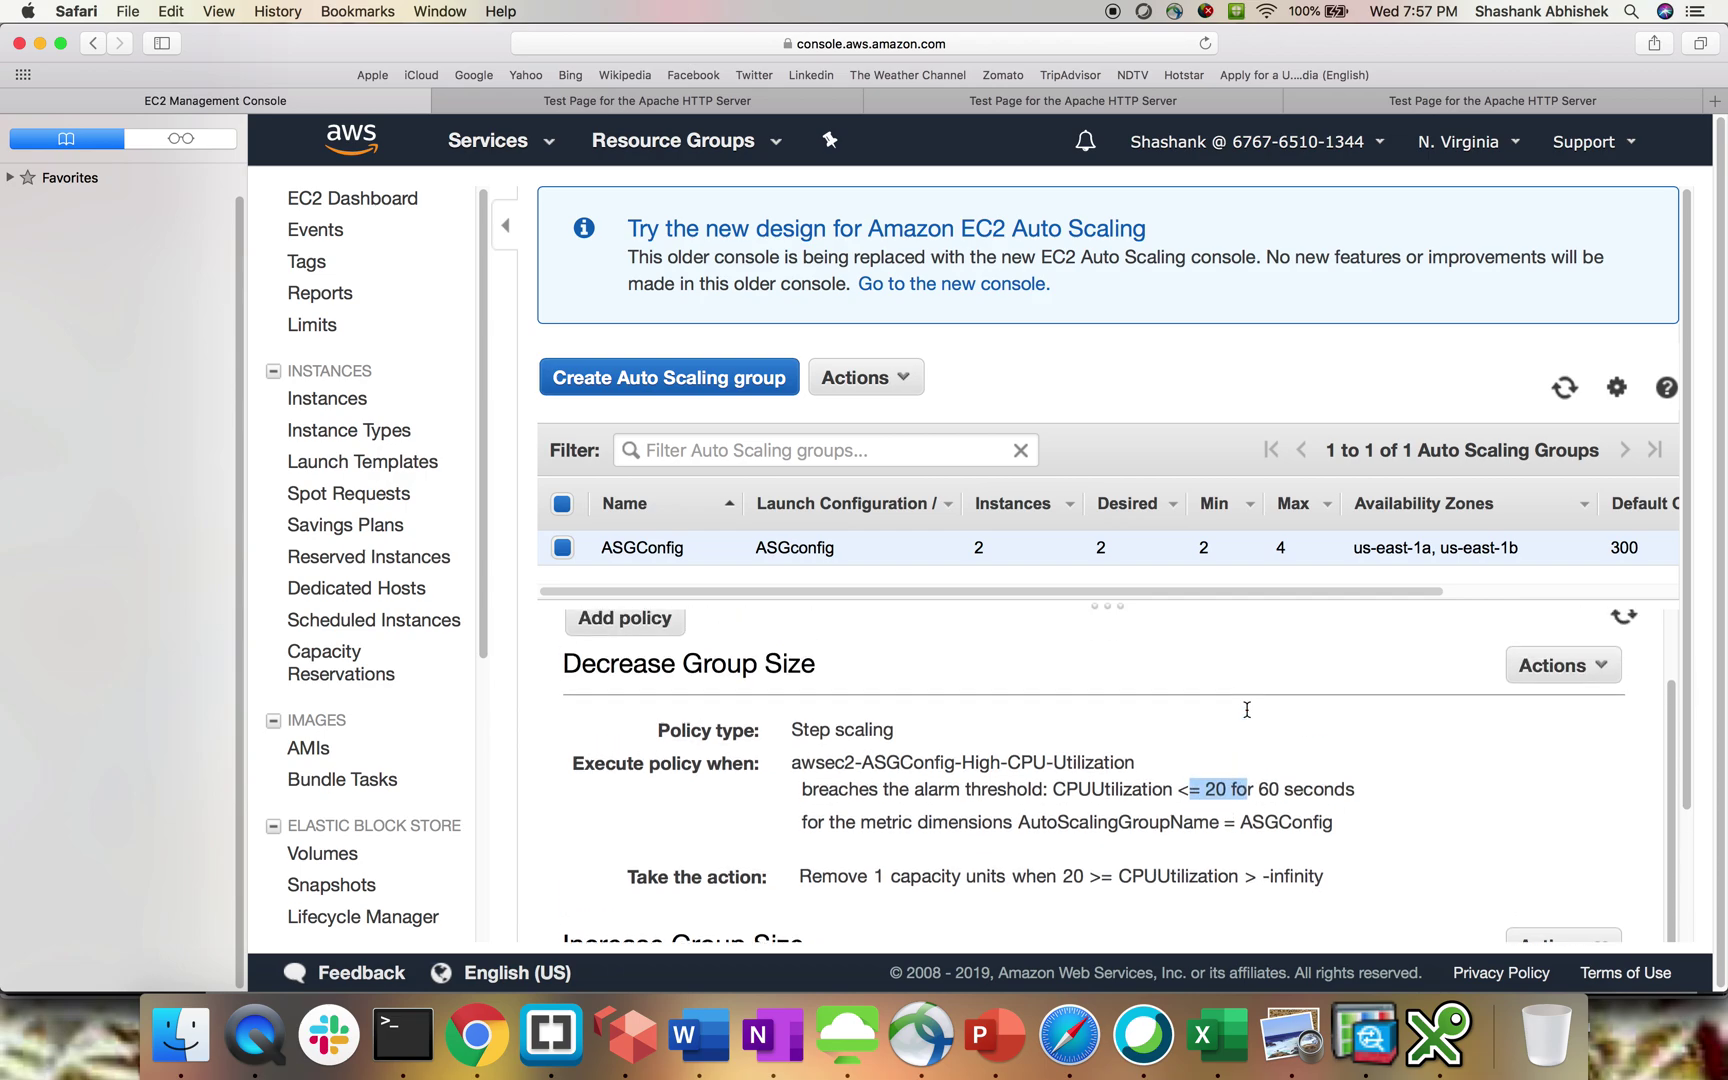
scroll(971, 767, down, 4)
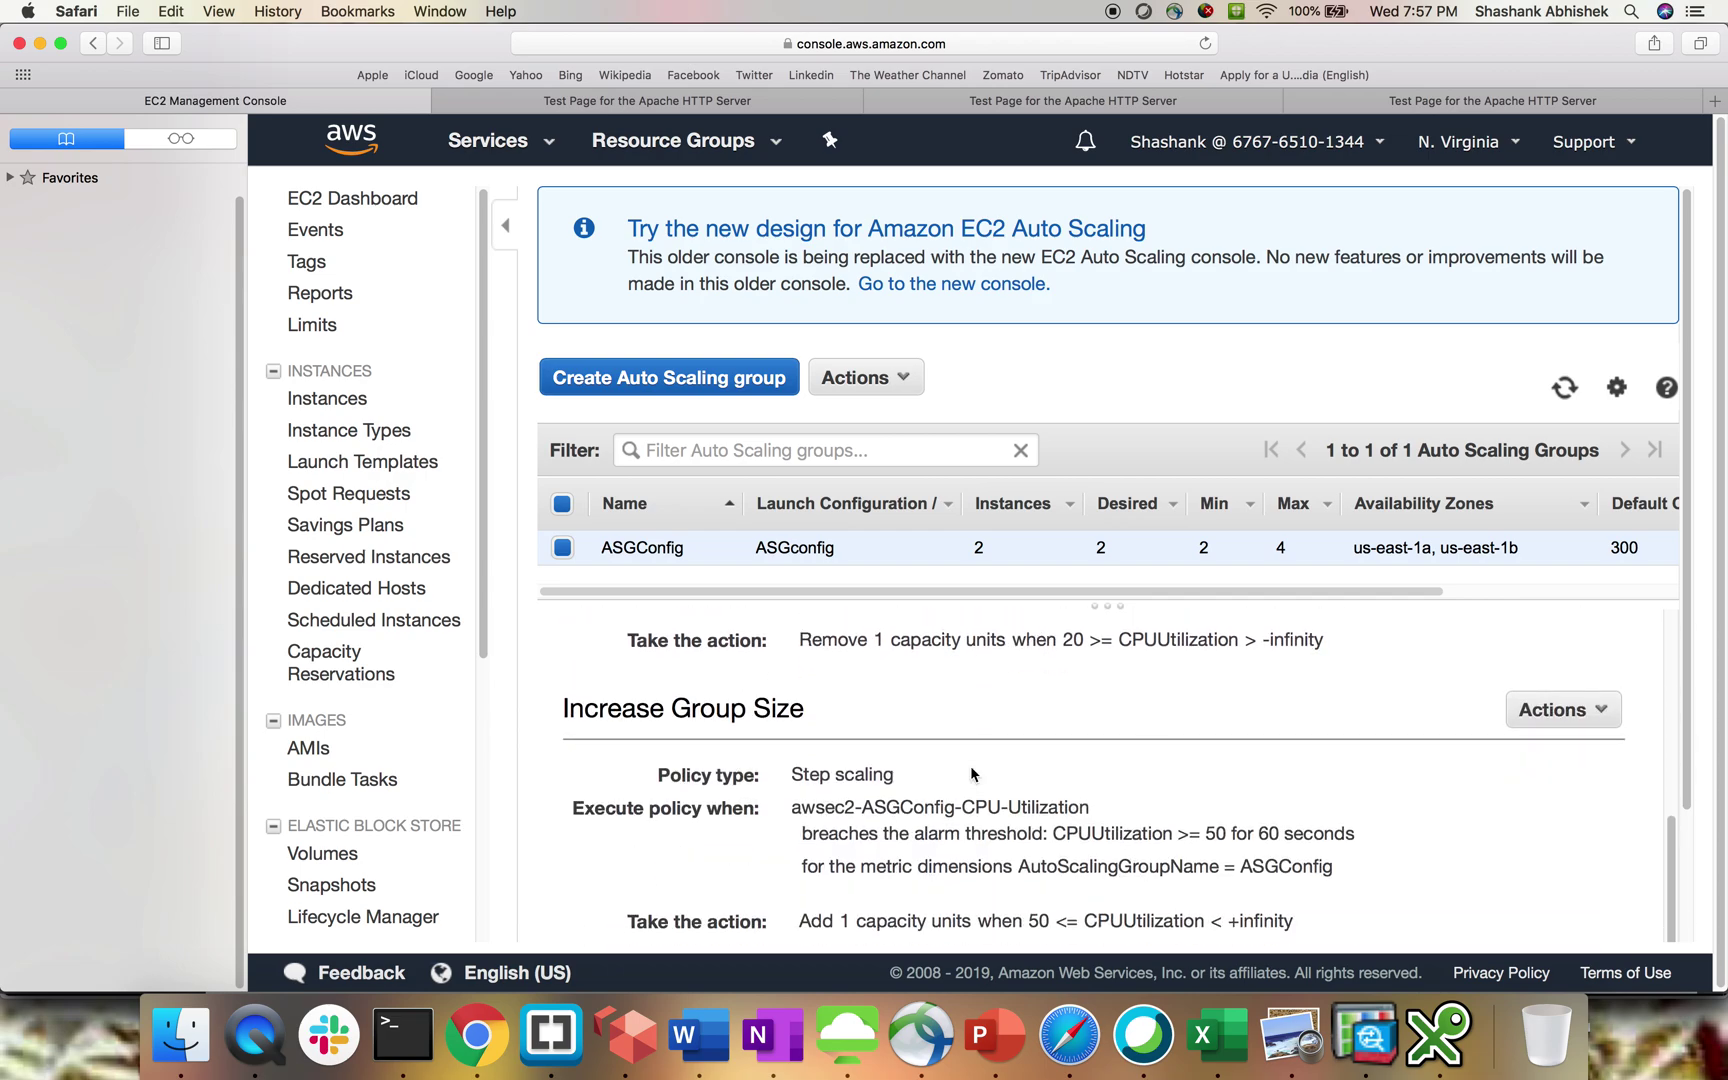
drag(1184, 833, 1262, 833)
click(1262, 830)
scroll(1030, 766, up, 5)
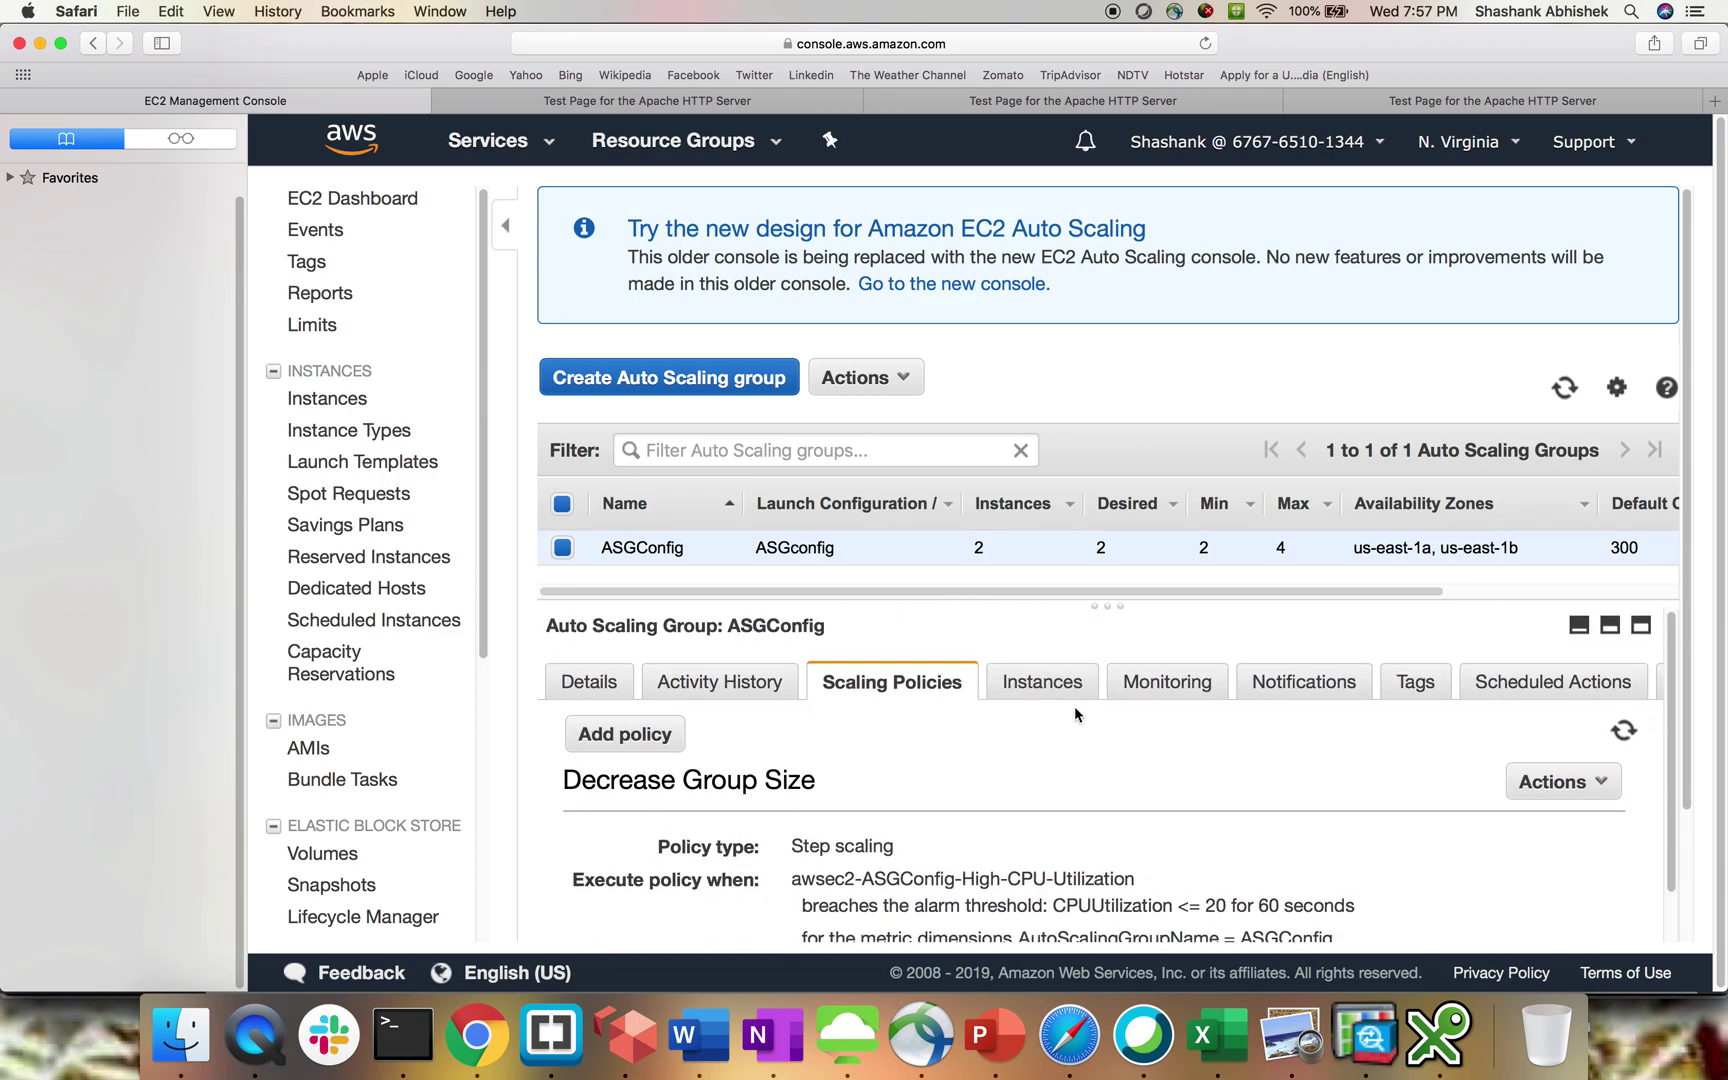
click(1055, 695)
scroll(1006, 851, down, 3)
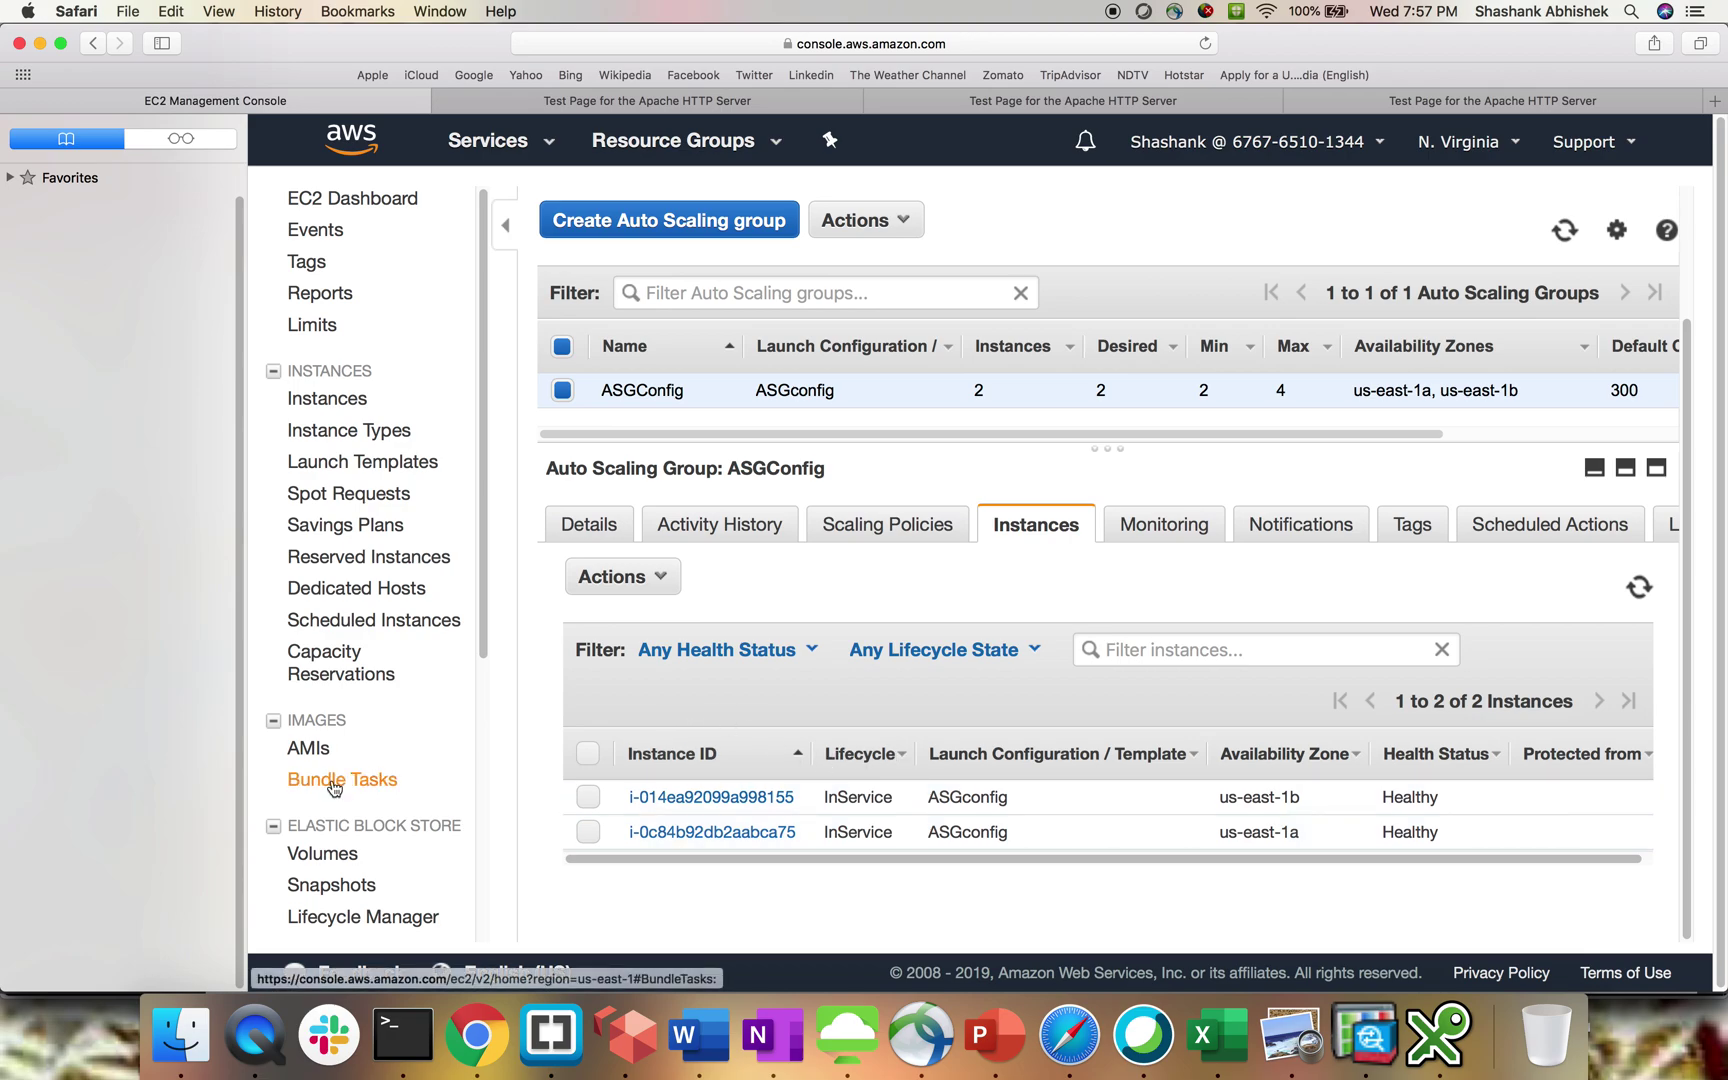
scroll(379, 858, down, 3)
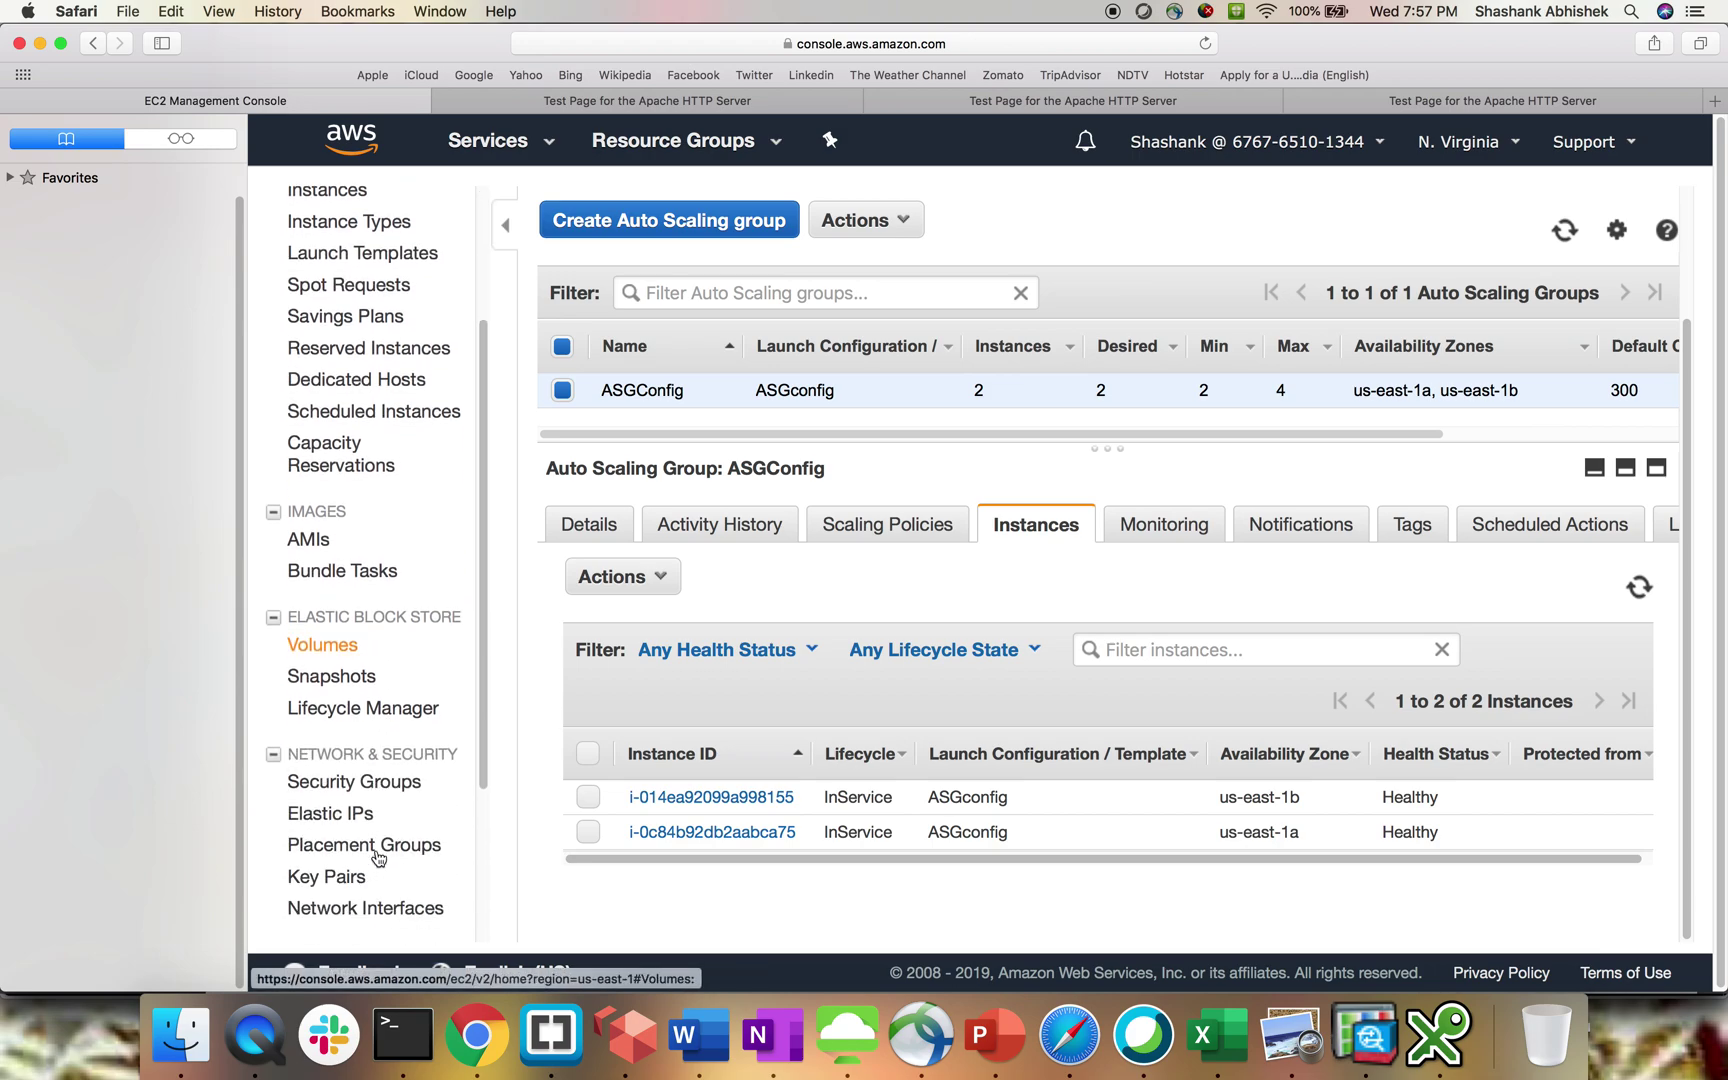
scroll(376, 851, down, 3)
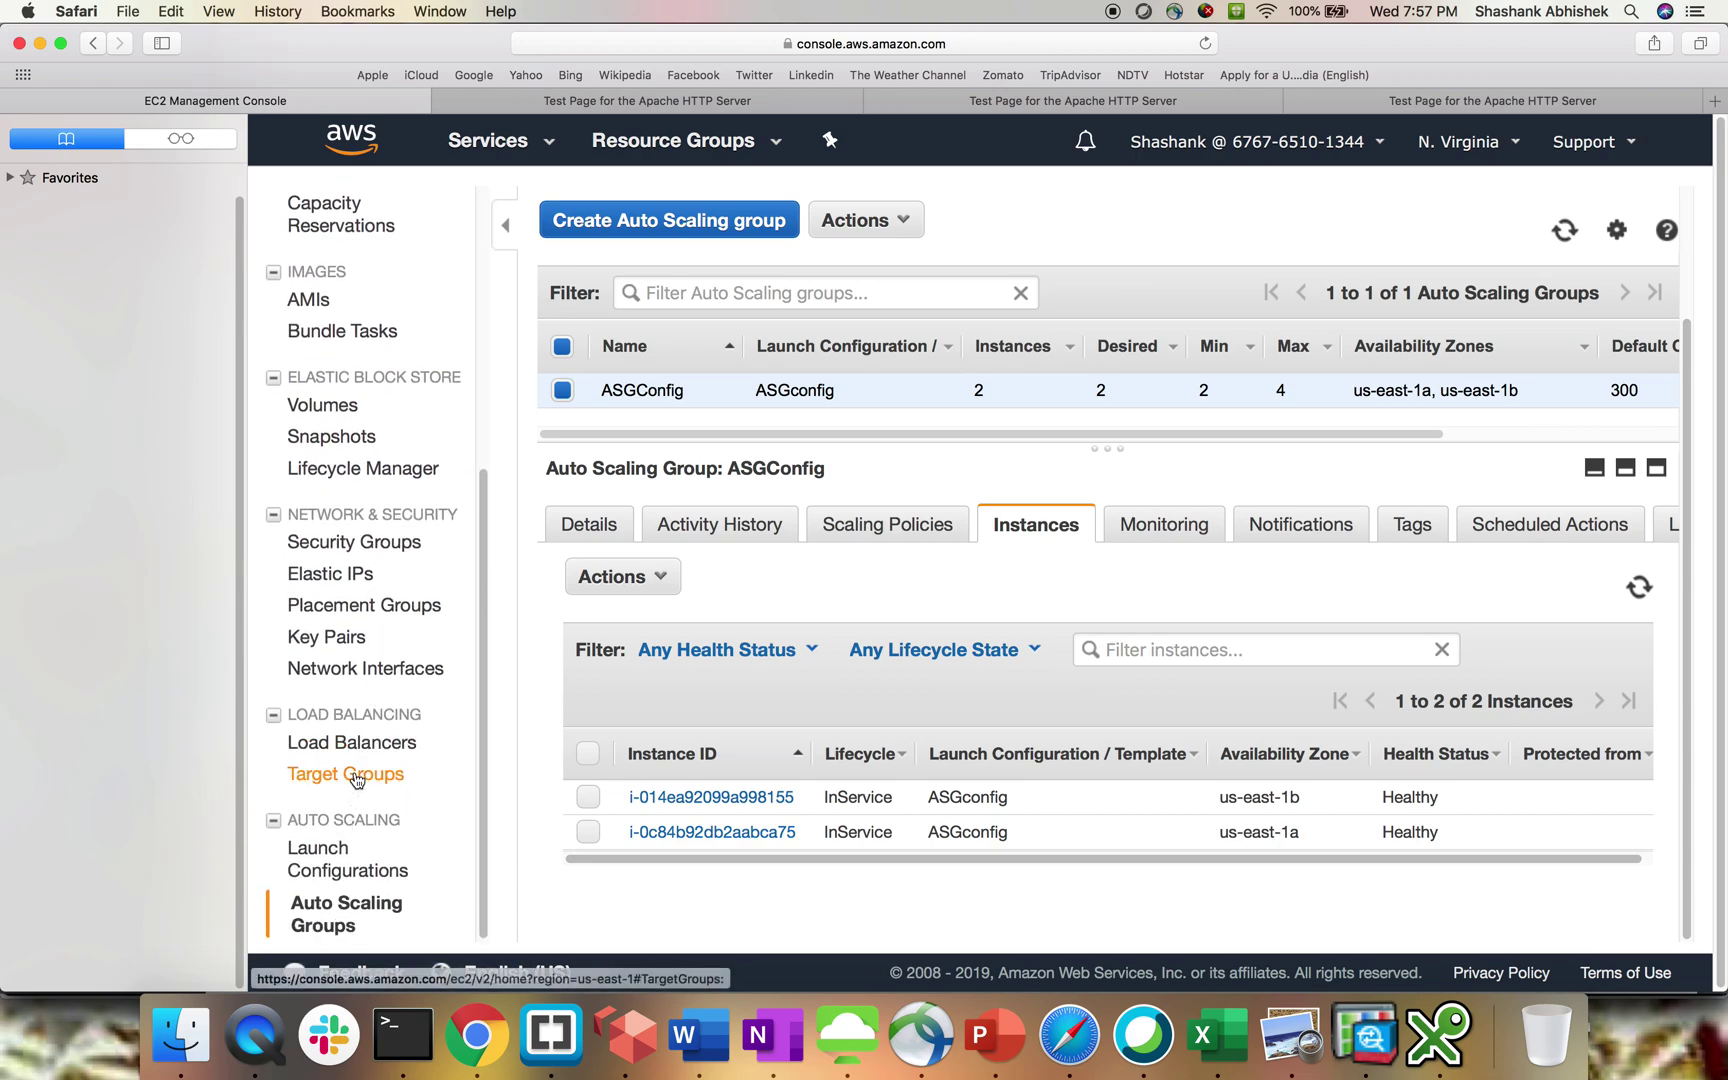
click(356, 781)
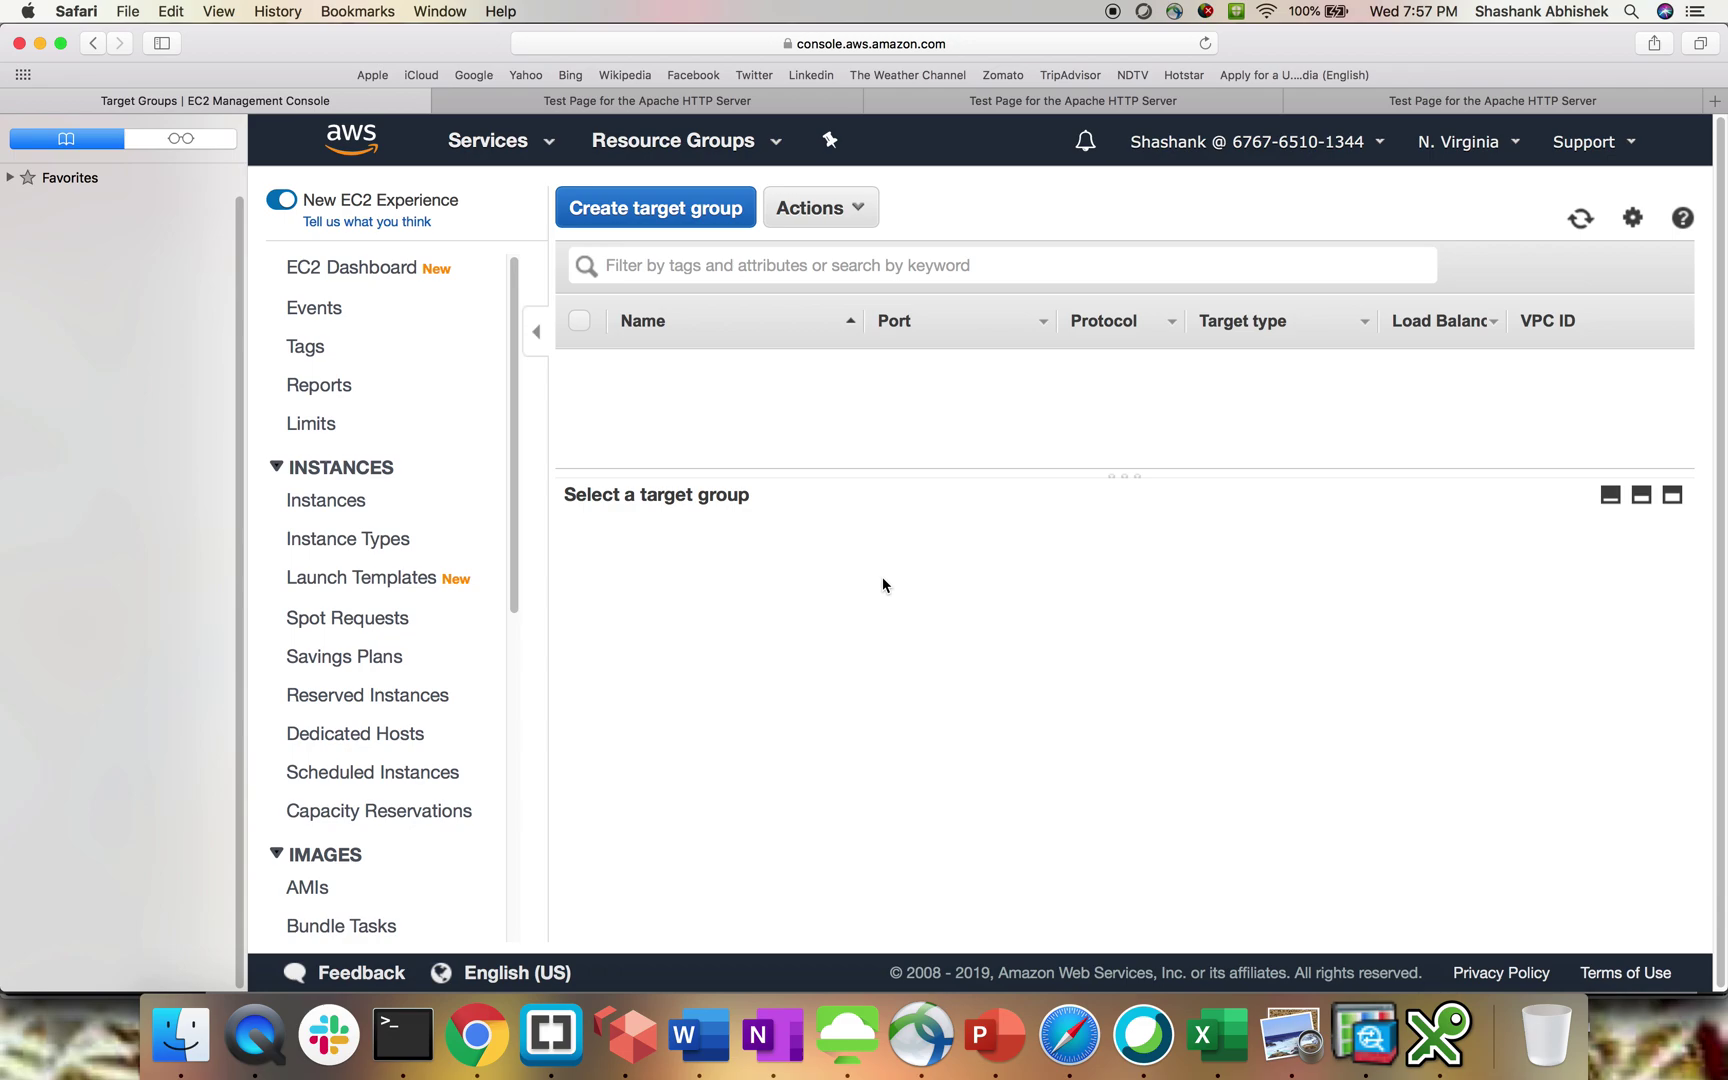
Inspect ASGT's targets failing health checks with code 403 and its health-check path '/'
click(740, 554)
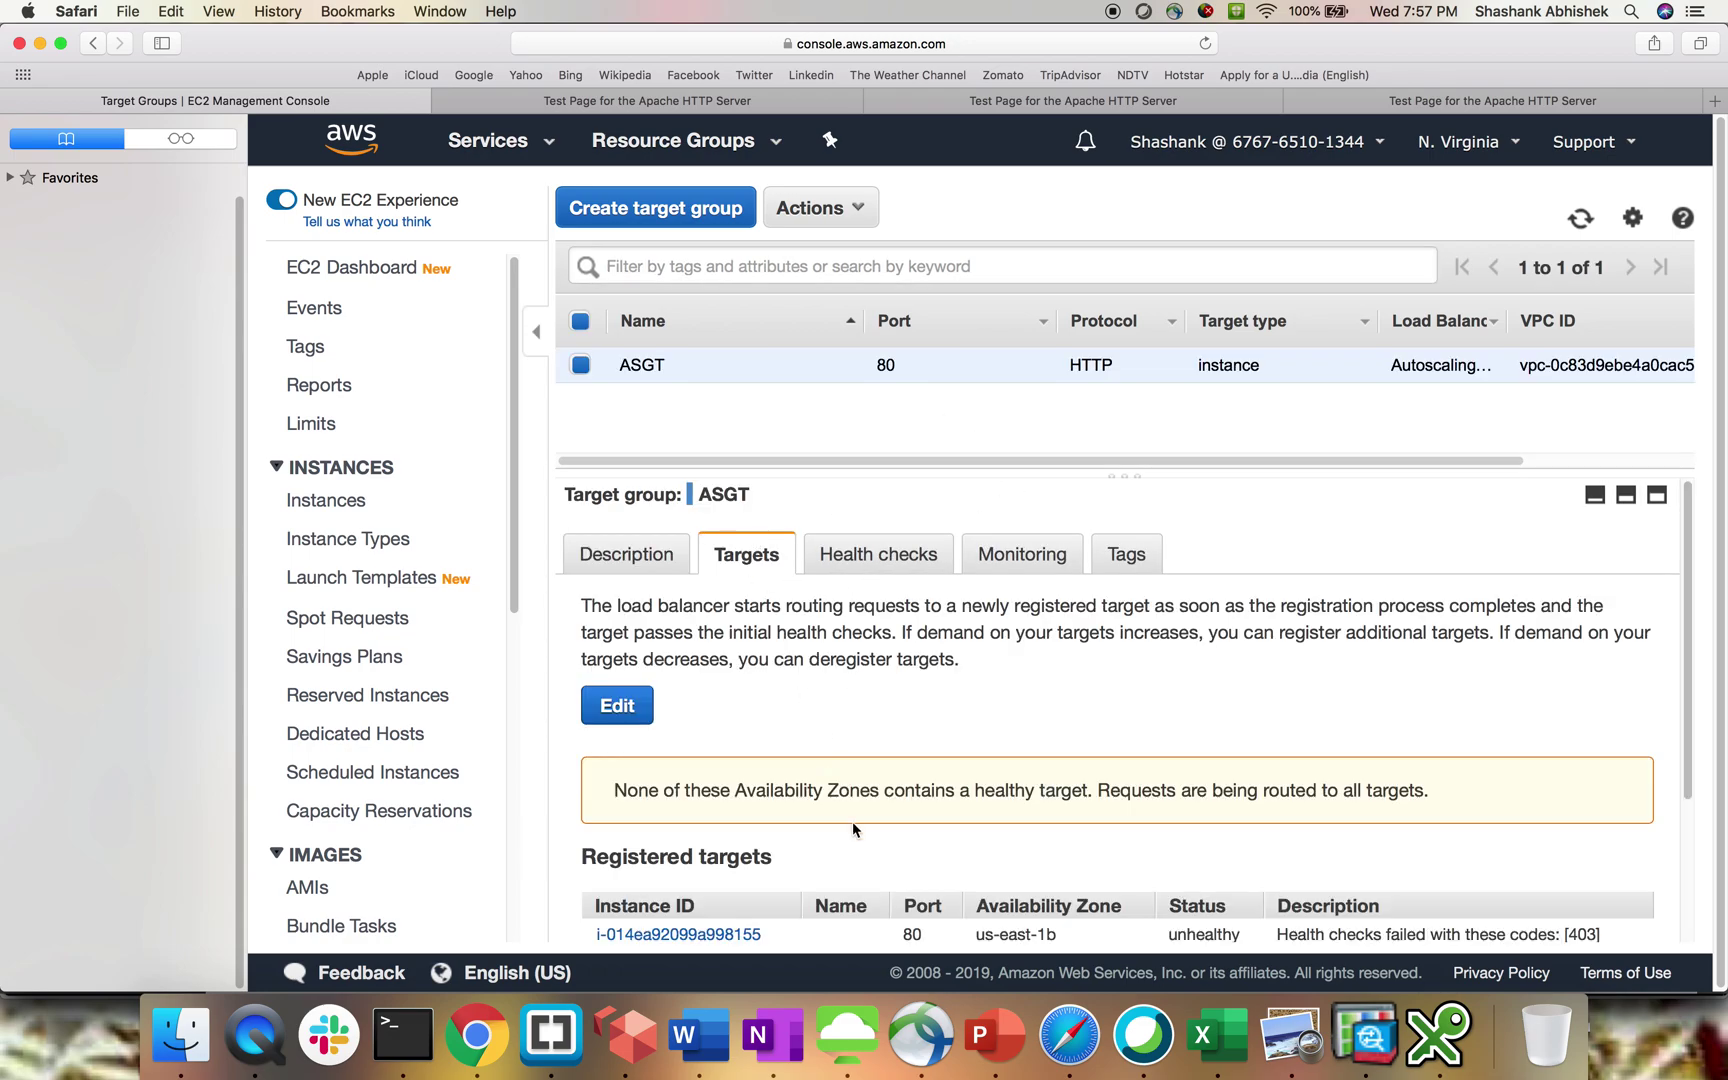
scroll(863, 841, down, 3)
scroll(863, 841, up, 1)
scroll(862, 842, up, 2)
scroll(864, 847, down, 2)
scroll(865, 847, down, 1)
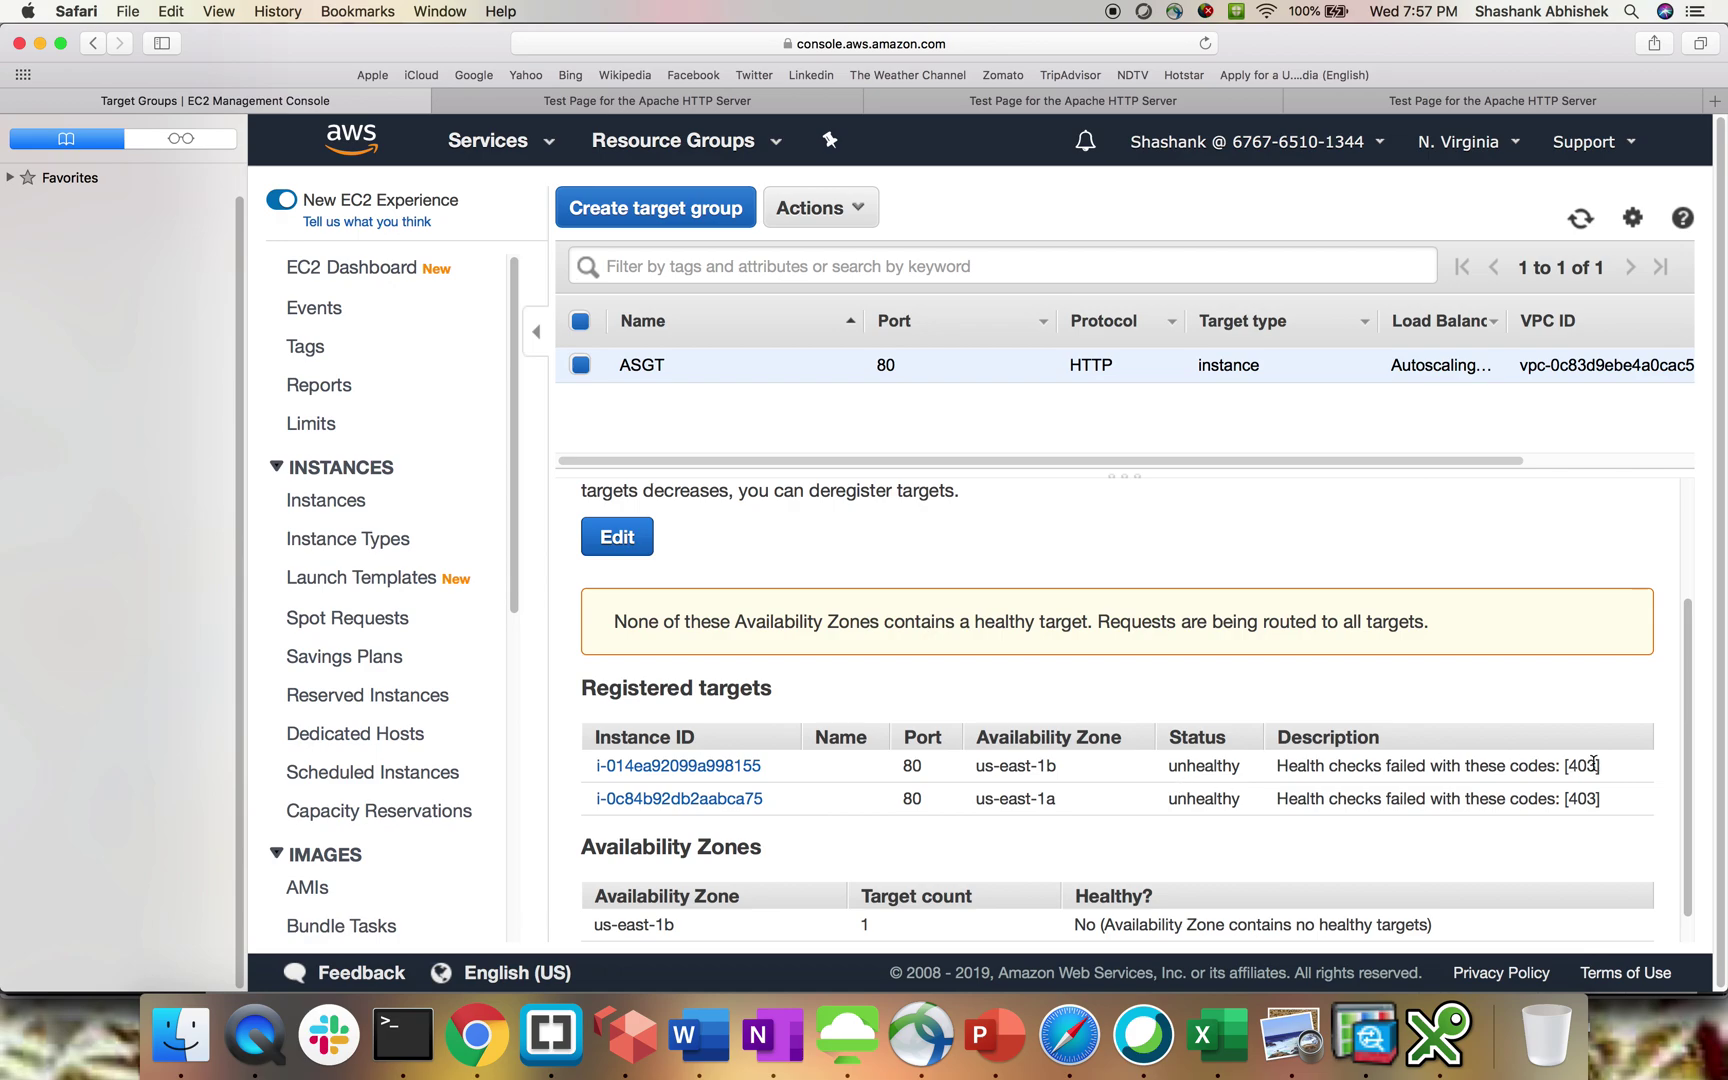
drag(1593, 764, 1551, 764)
click(1551, 765)
scroll(802, 807, up, 3)
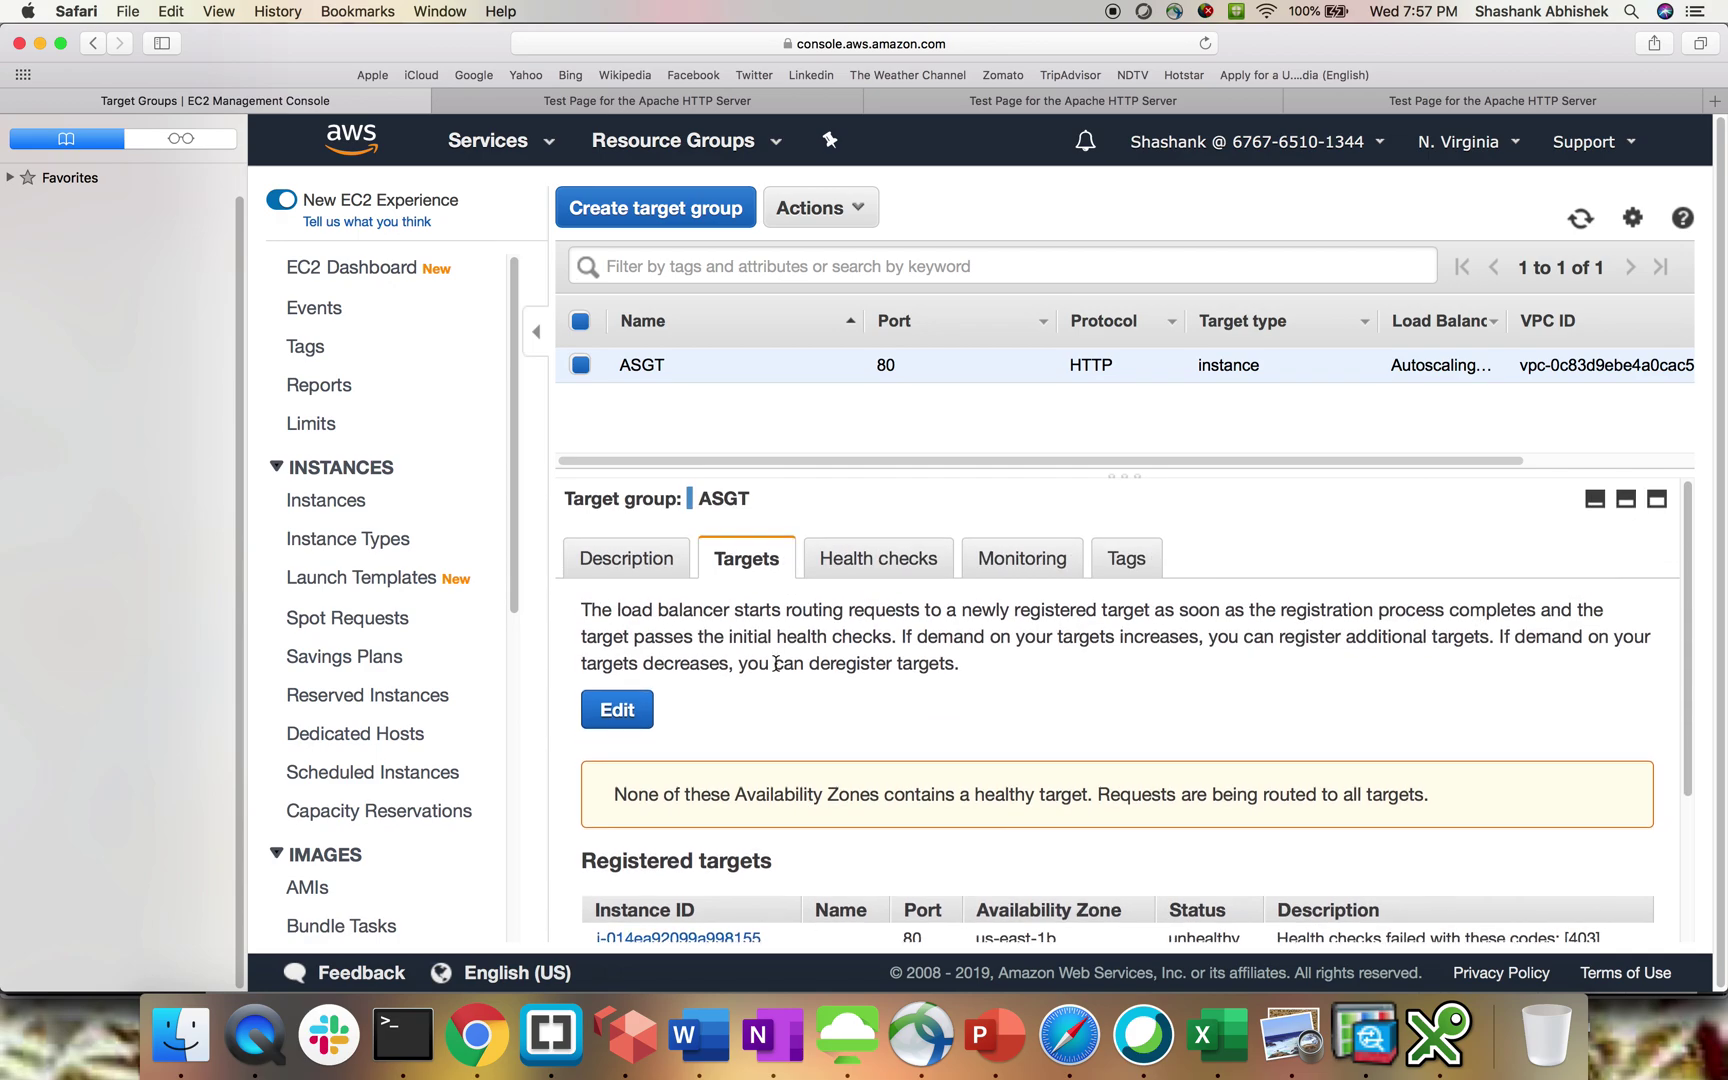
click(864, 556)
scroll(929, 780, down, 2)
scroll(929, 780, down, 2)
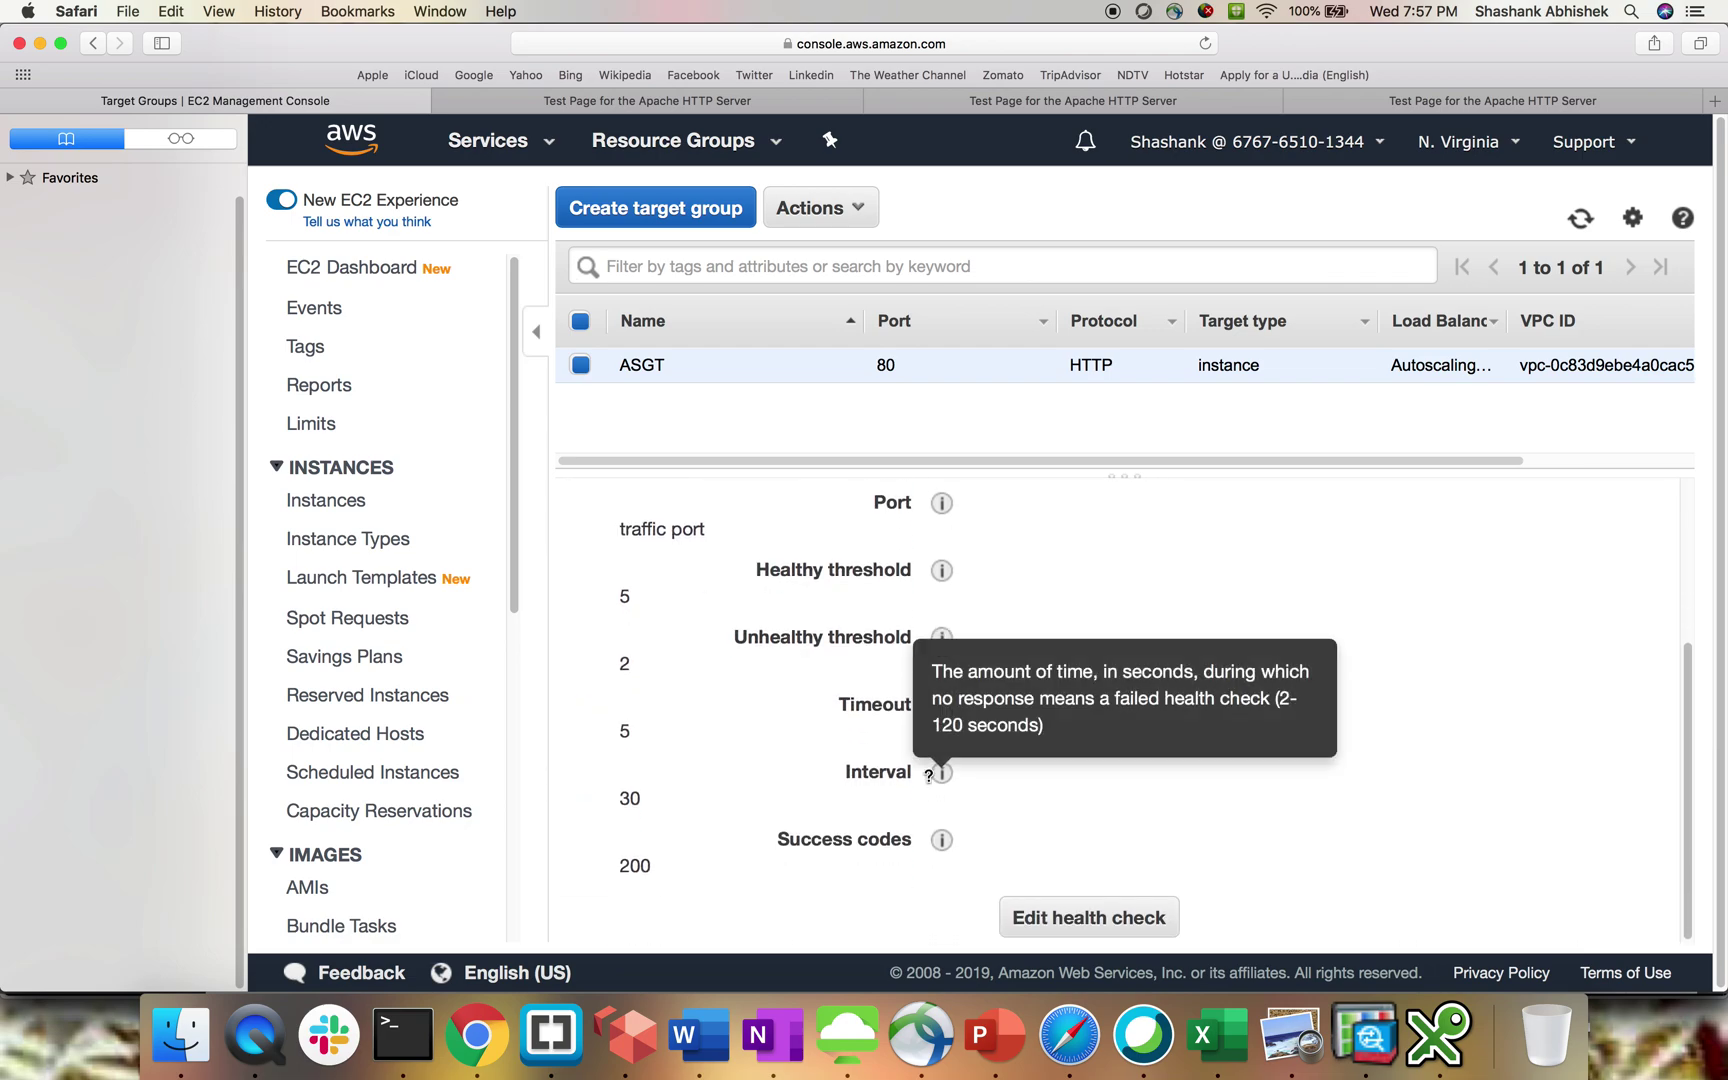
scroll(868, 617, up, 3)
drag(671, 646, 612, 638)
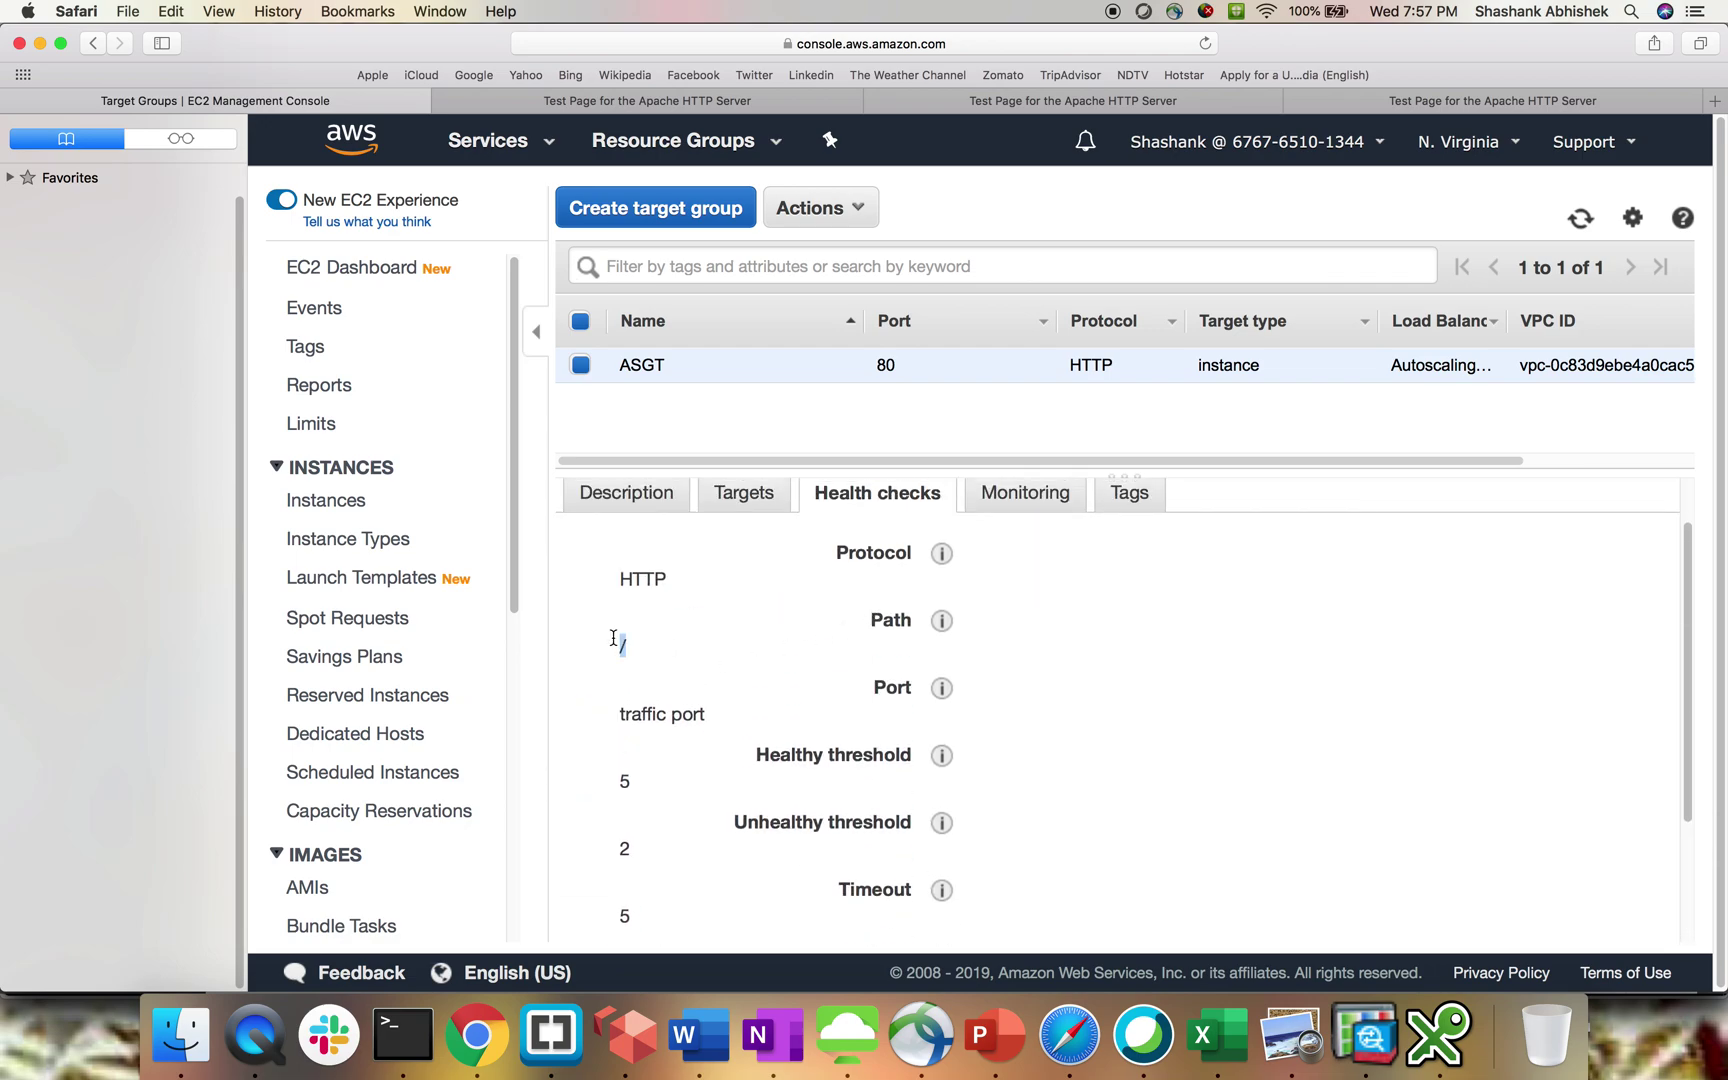
scroll(777, 638, up, 1)
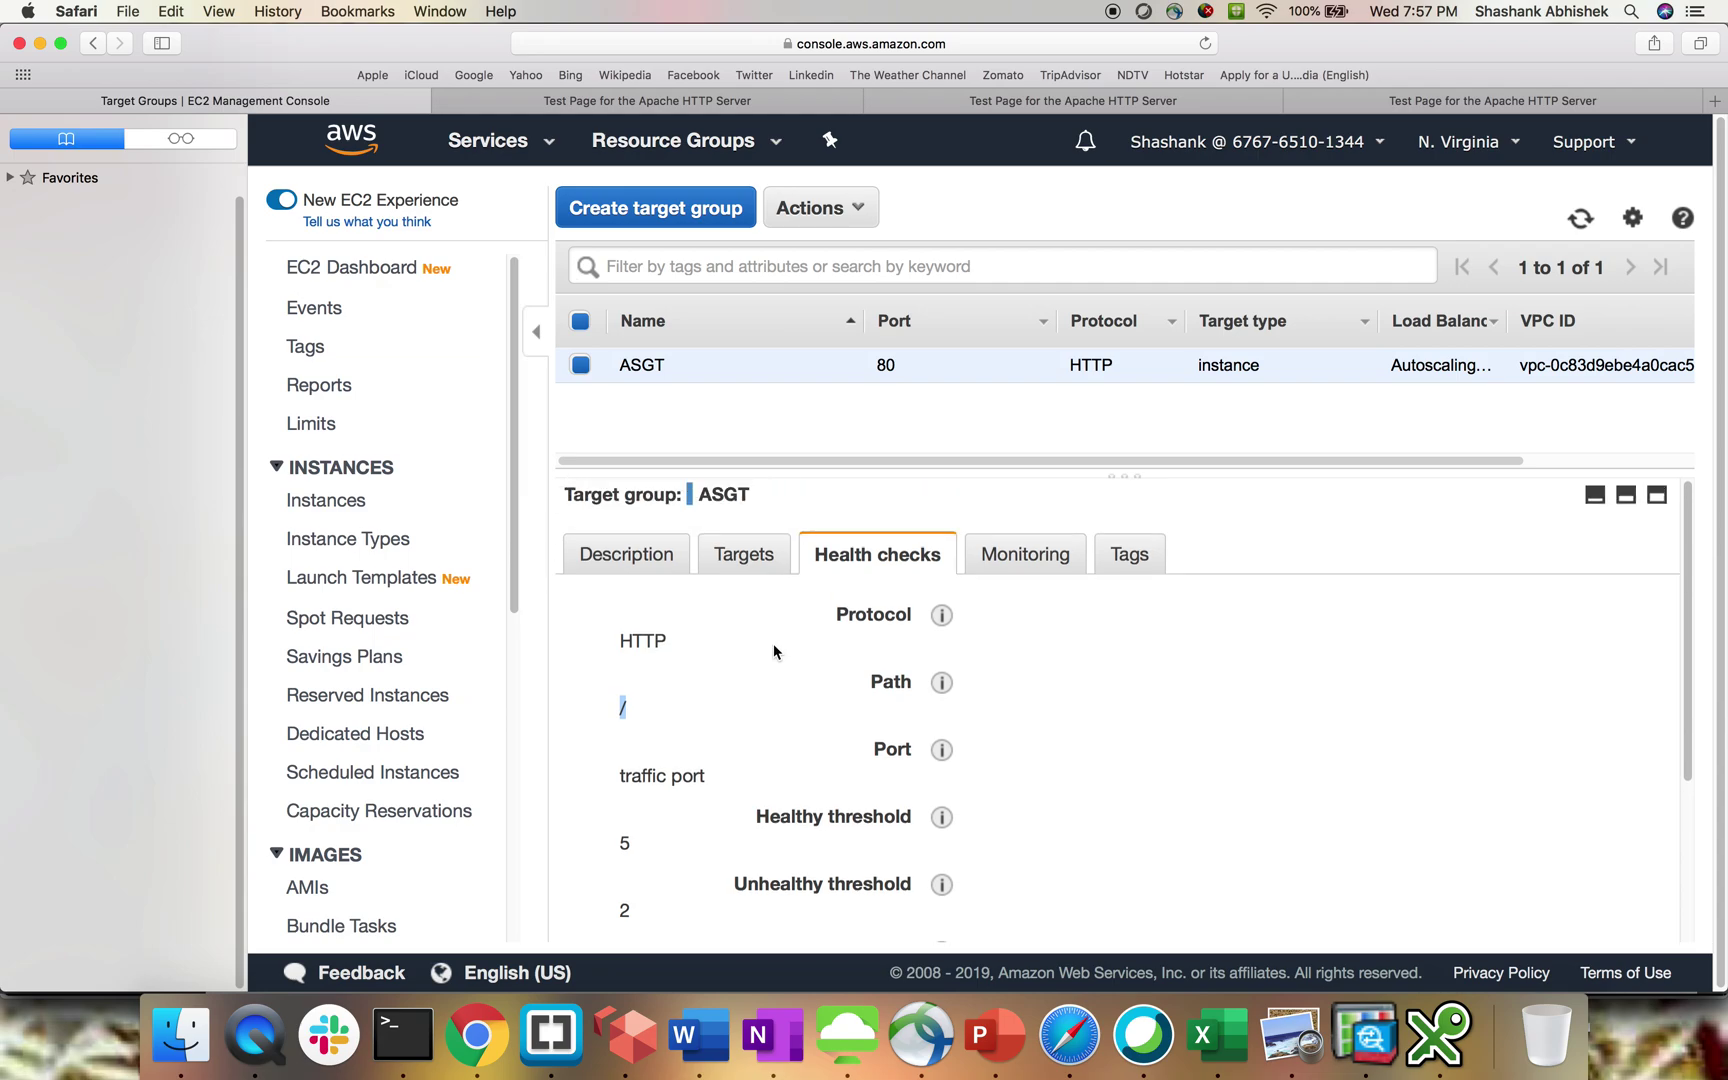
click(347, 501)
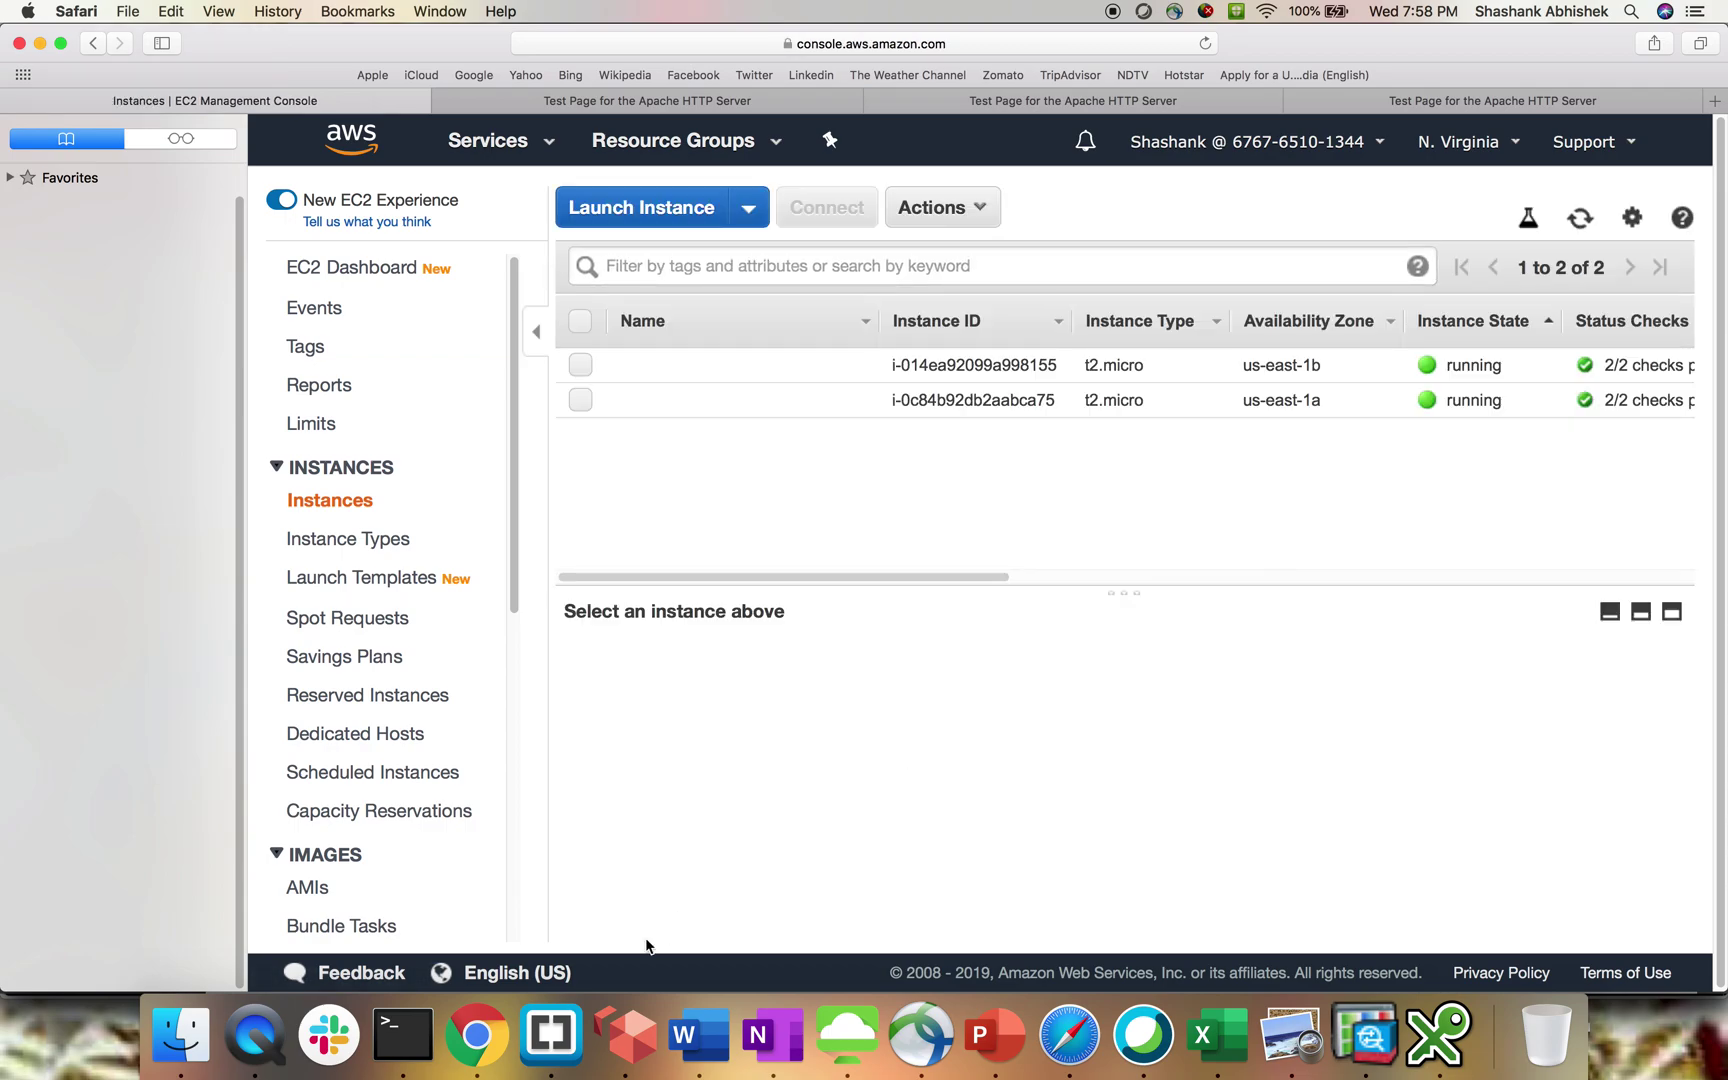
Check top for the ongoing CPU load, then reload the two-instance EC2 list twice
click(401, 1035)
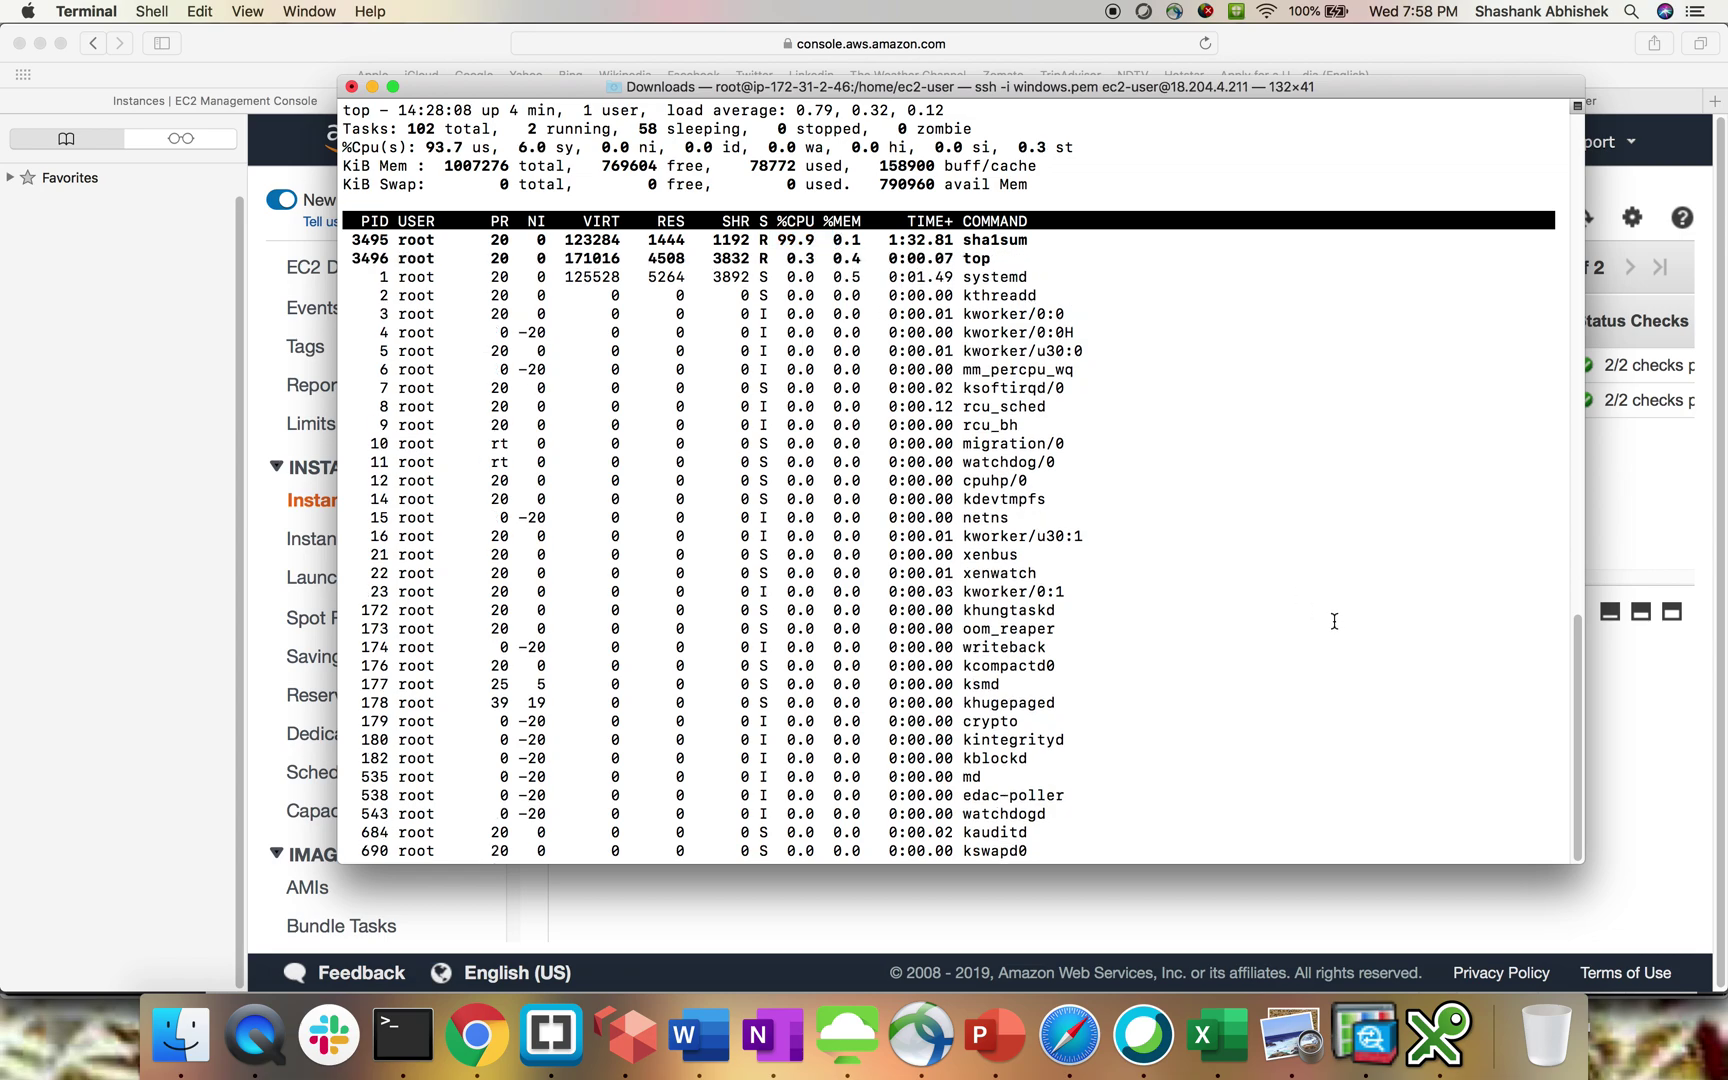
click(1644, 539)
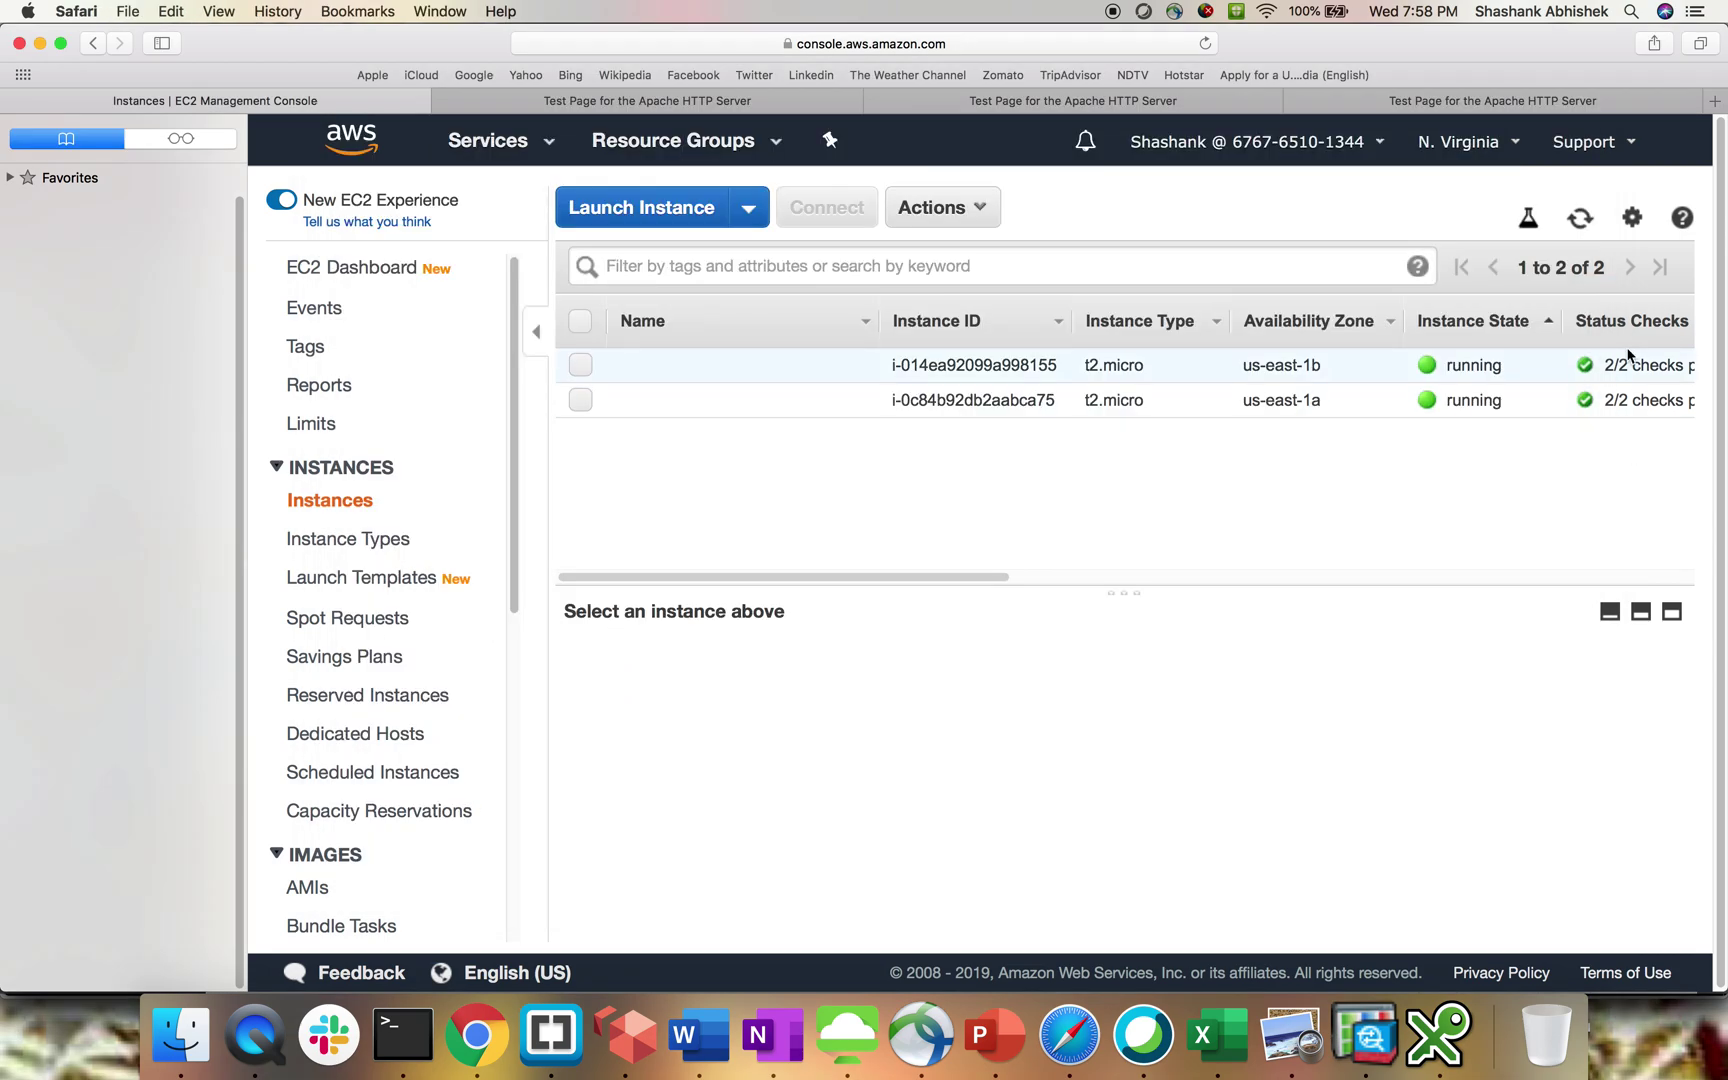
click(1583, 219)
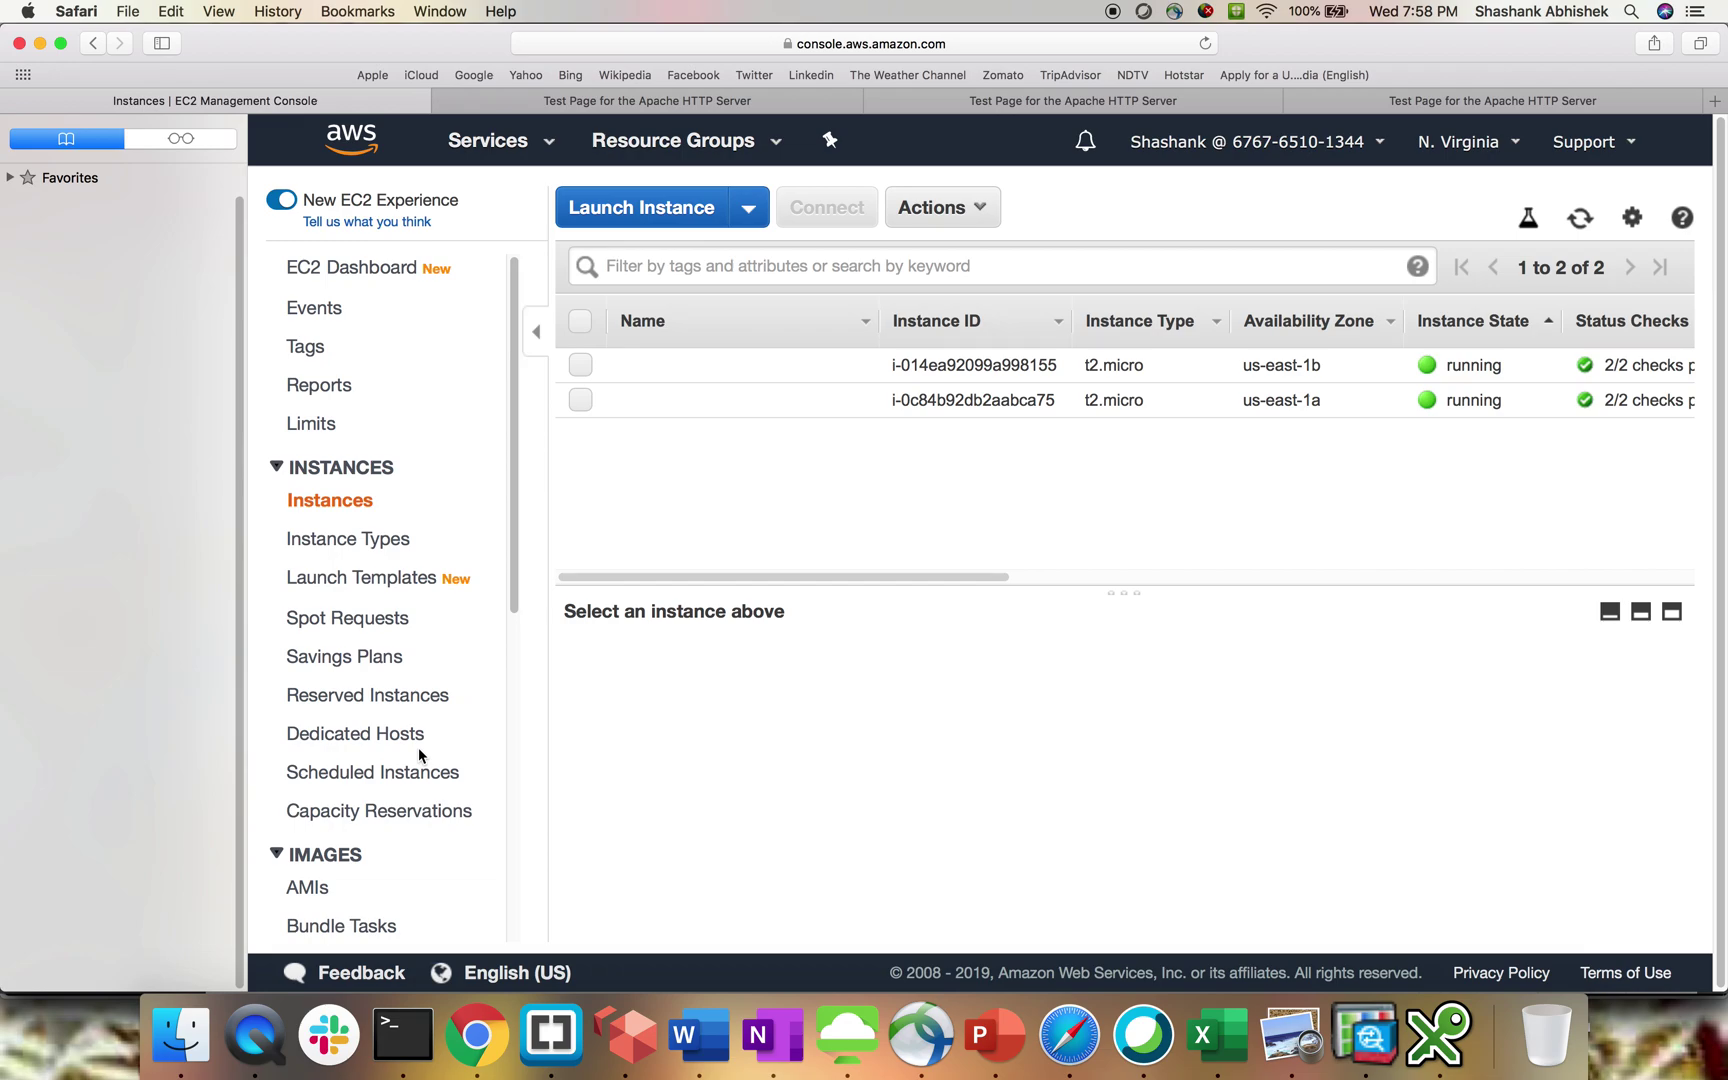
click(1582, 221)
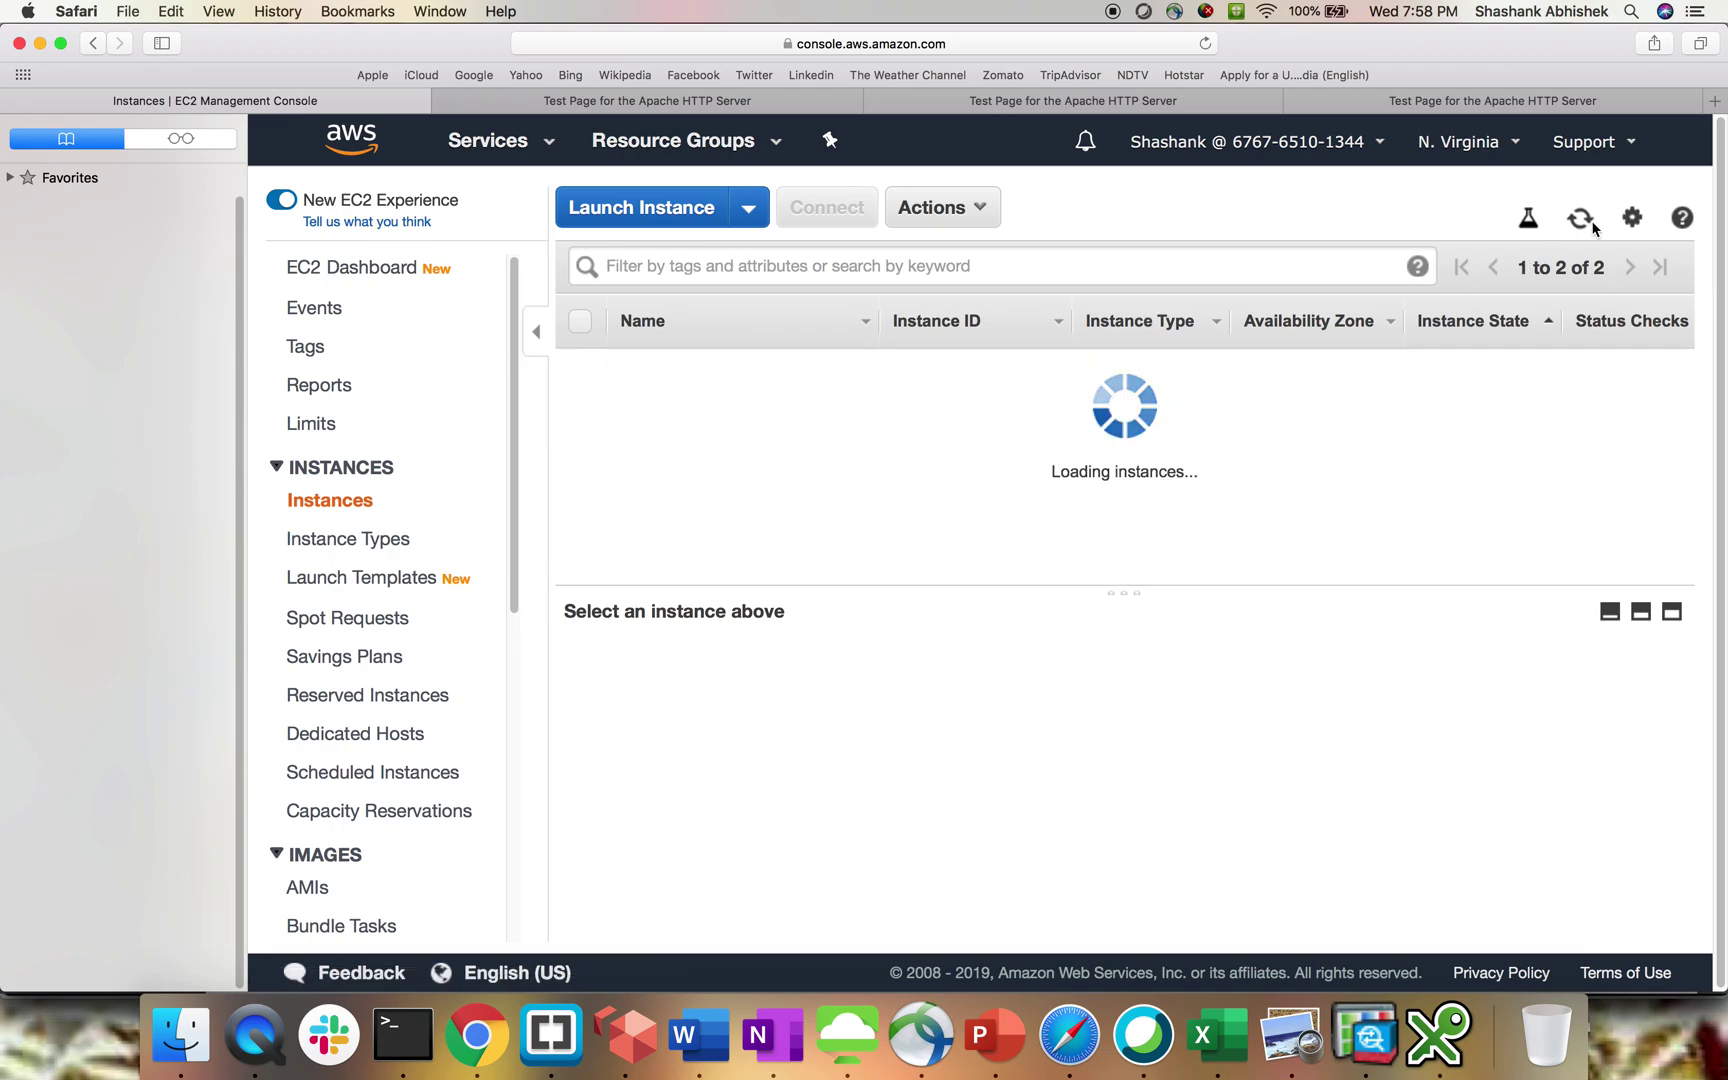
scroll(378, 821, down, 8)
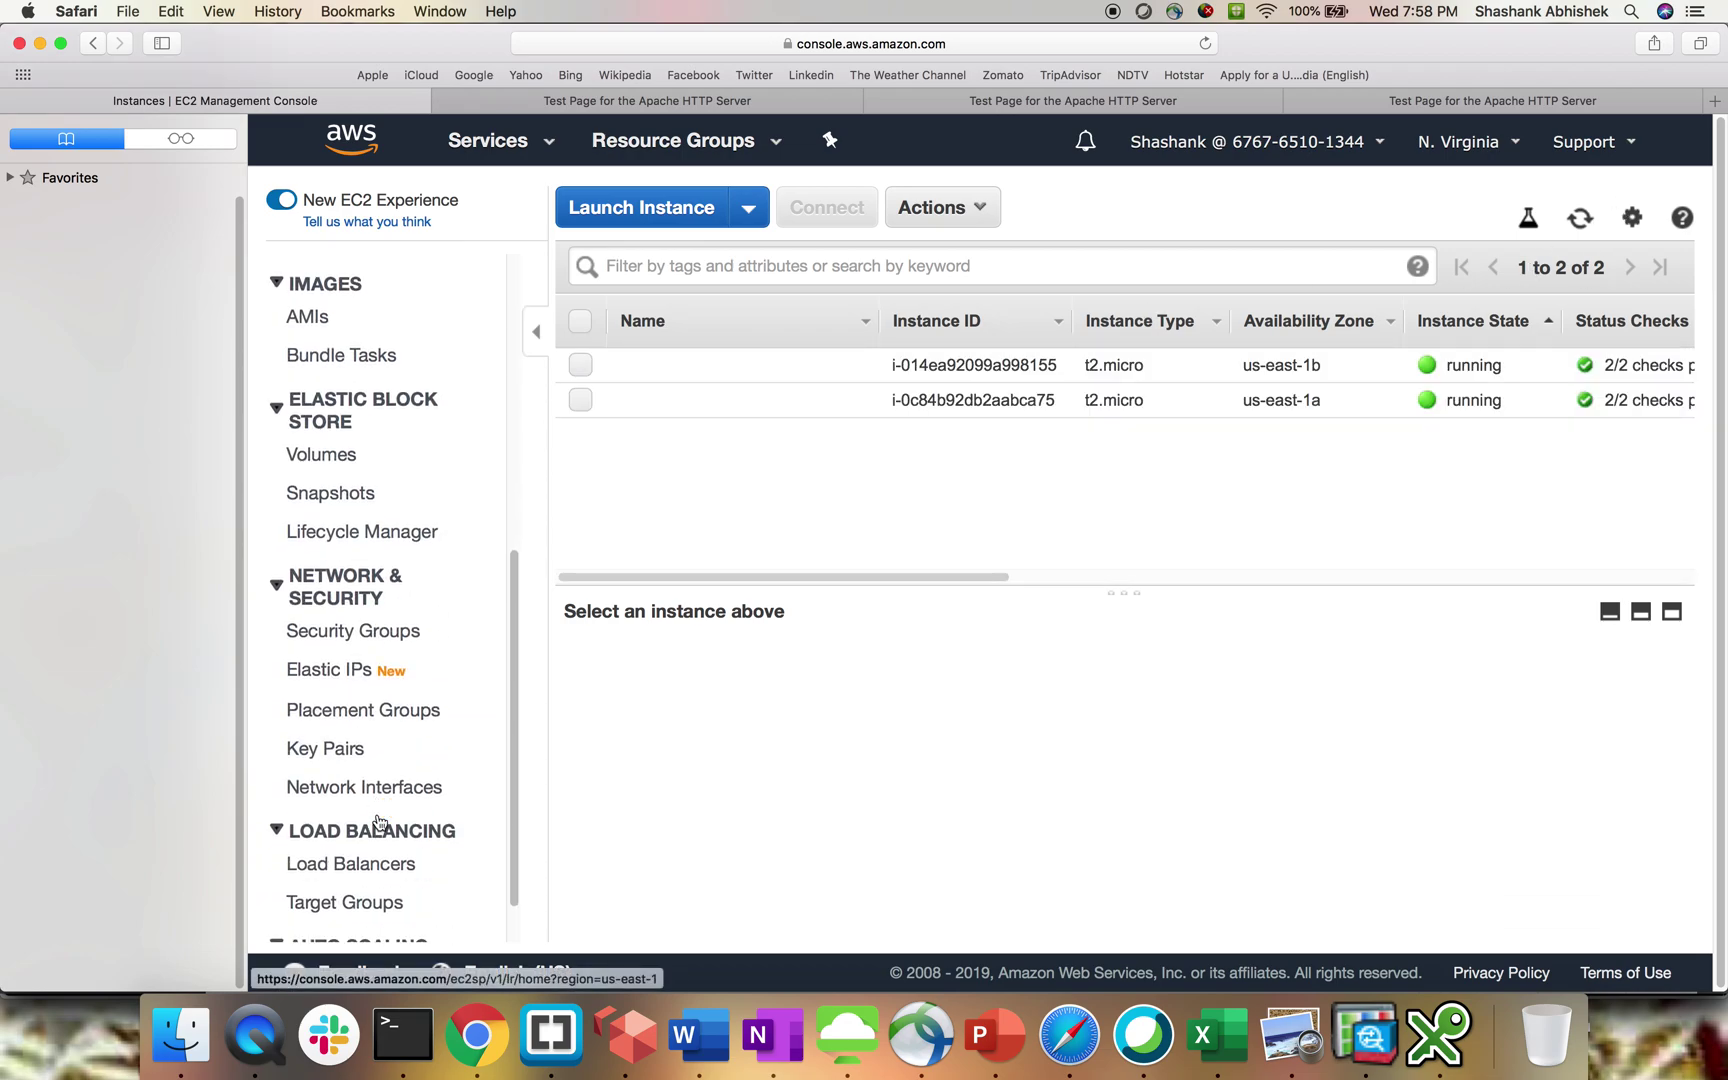
scroll(376, 864, down, 2)
click(376, 932)
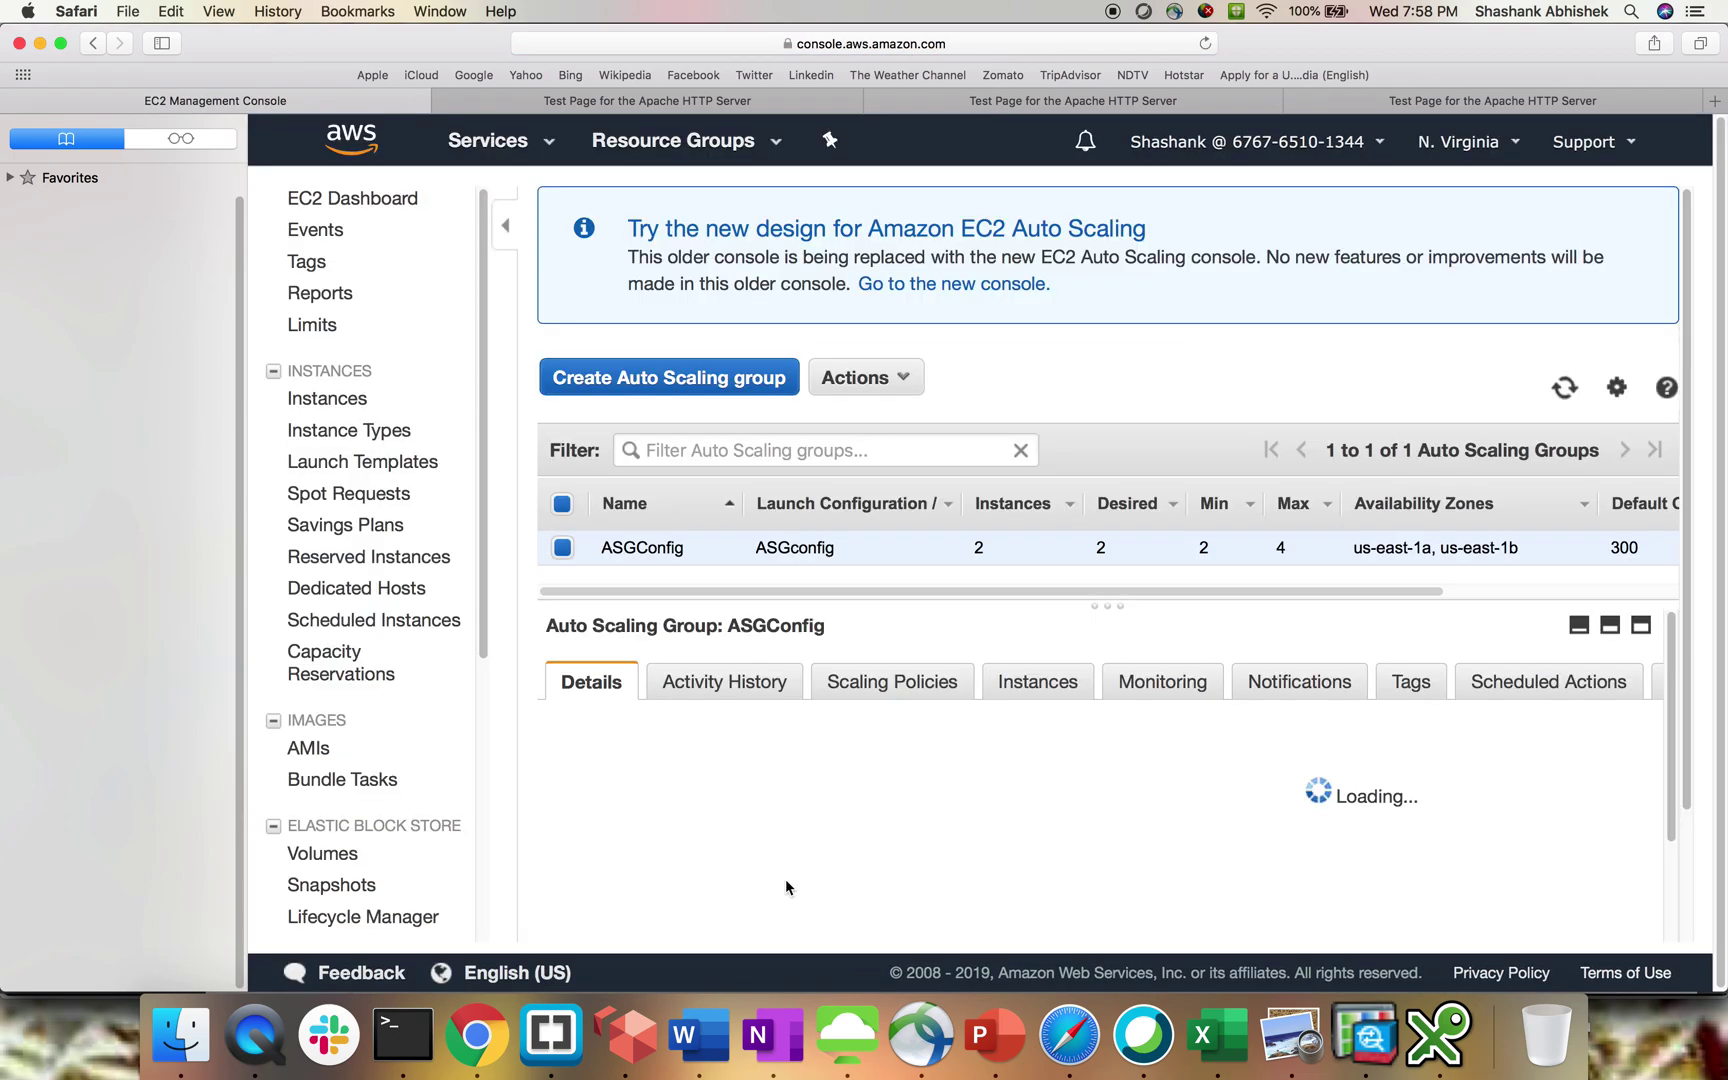
Review ASGConfig's activity history, including the target group update details, then its policies and instances
click(720, 683)
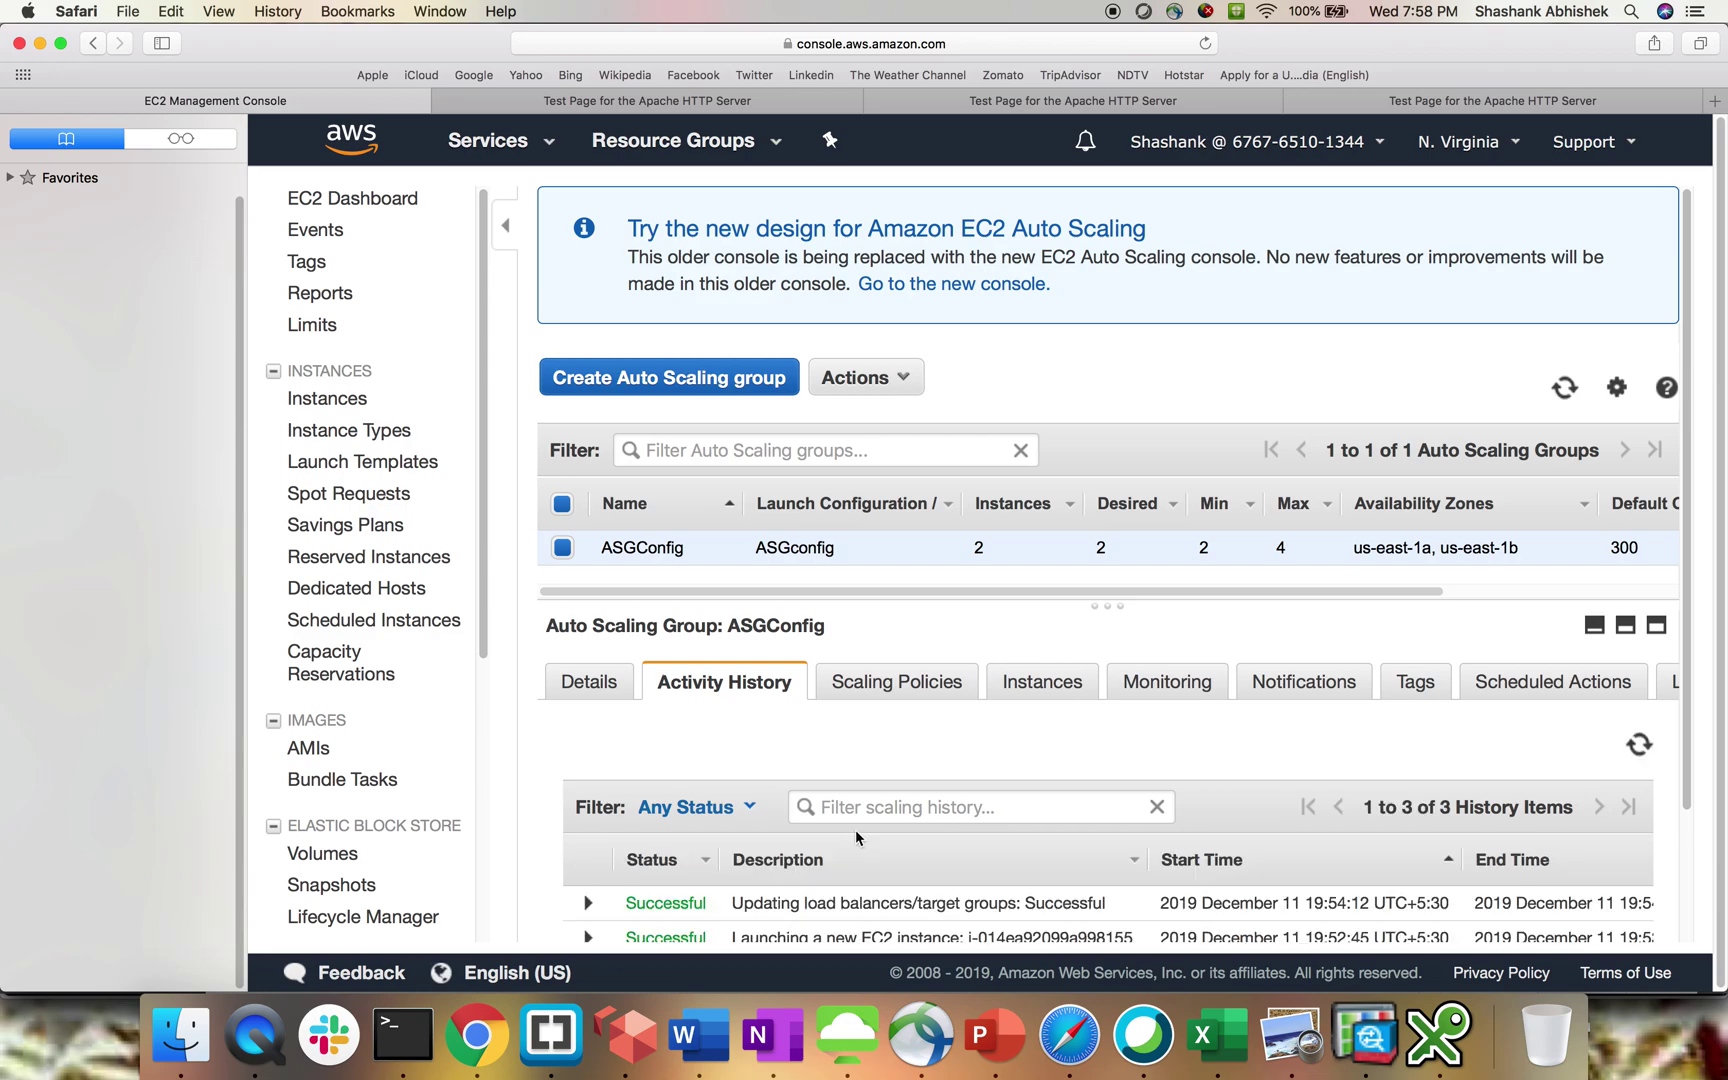
scroll(854, 829, down, 2)
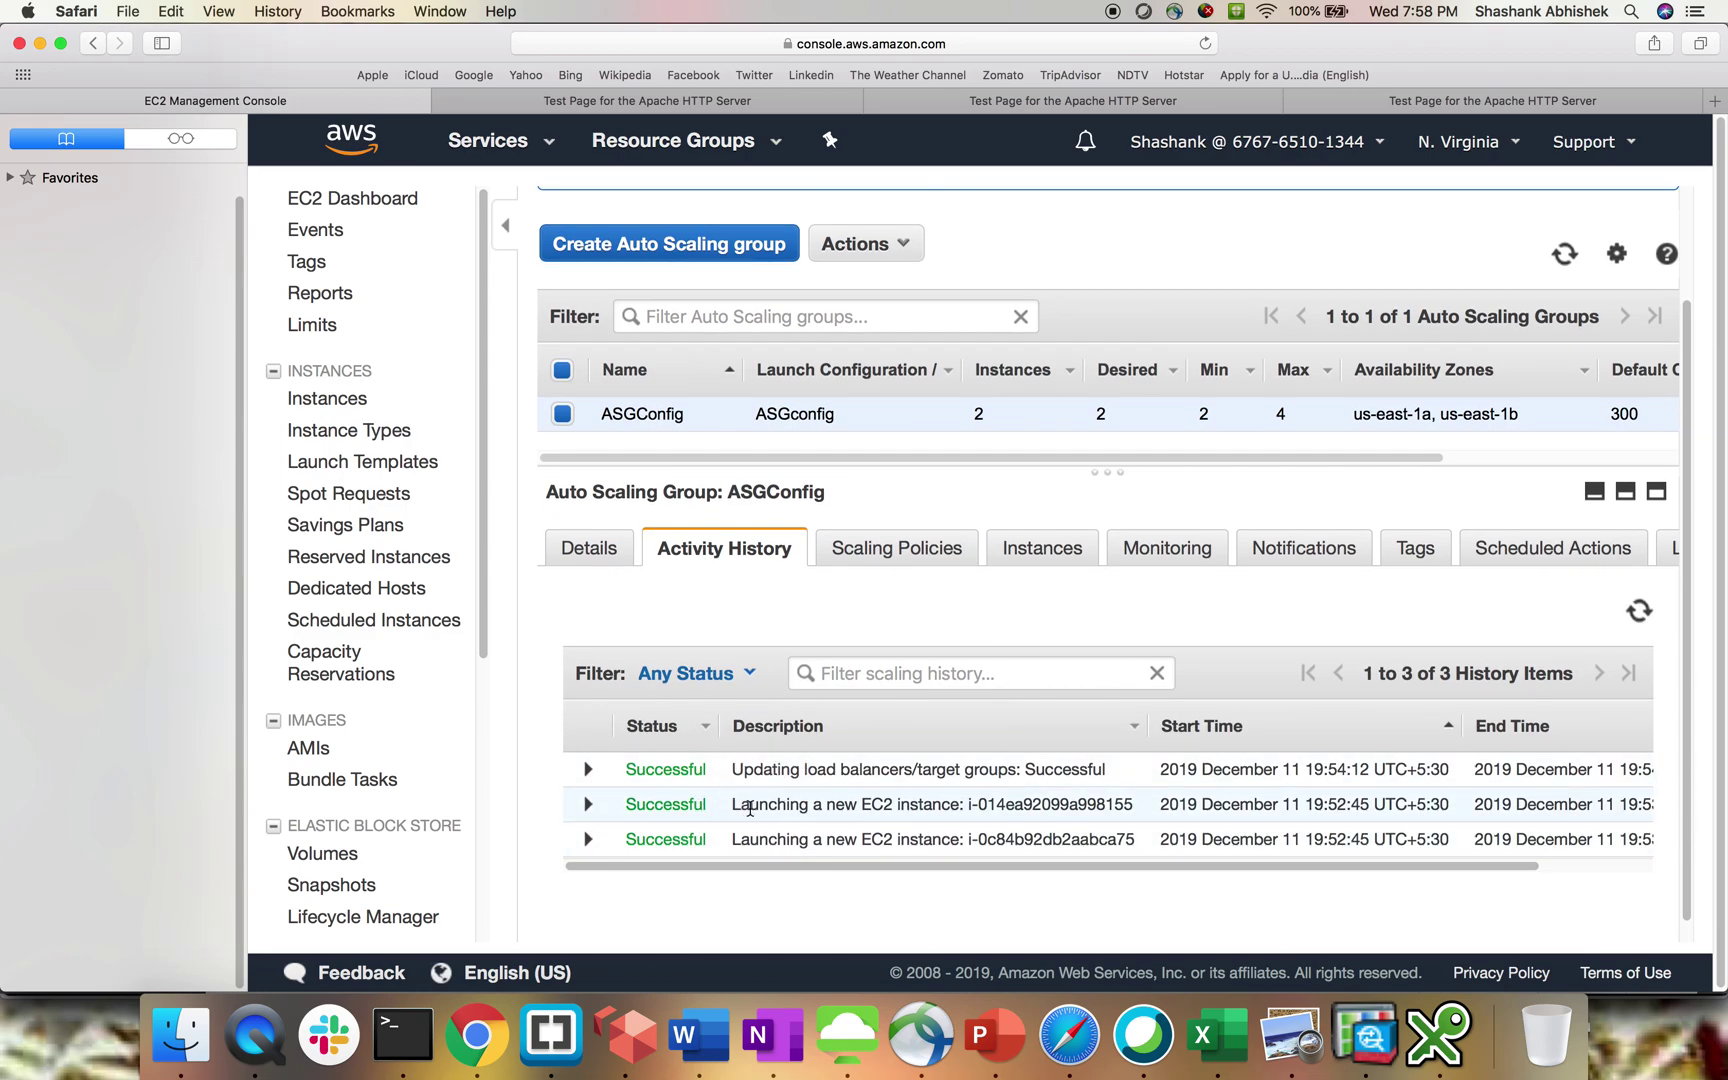
drag(730, 813, 888, 804)
scroll(851, 850, down, 1)
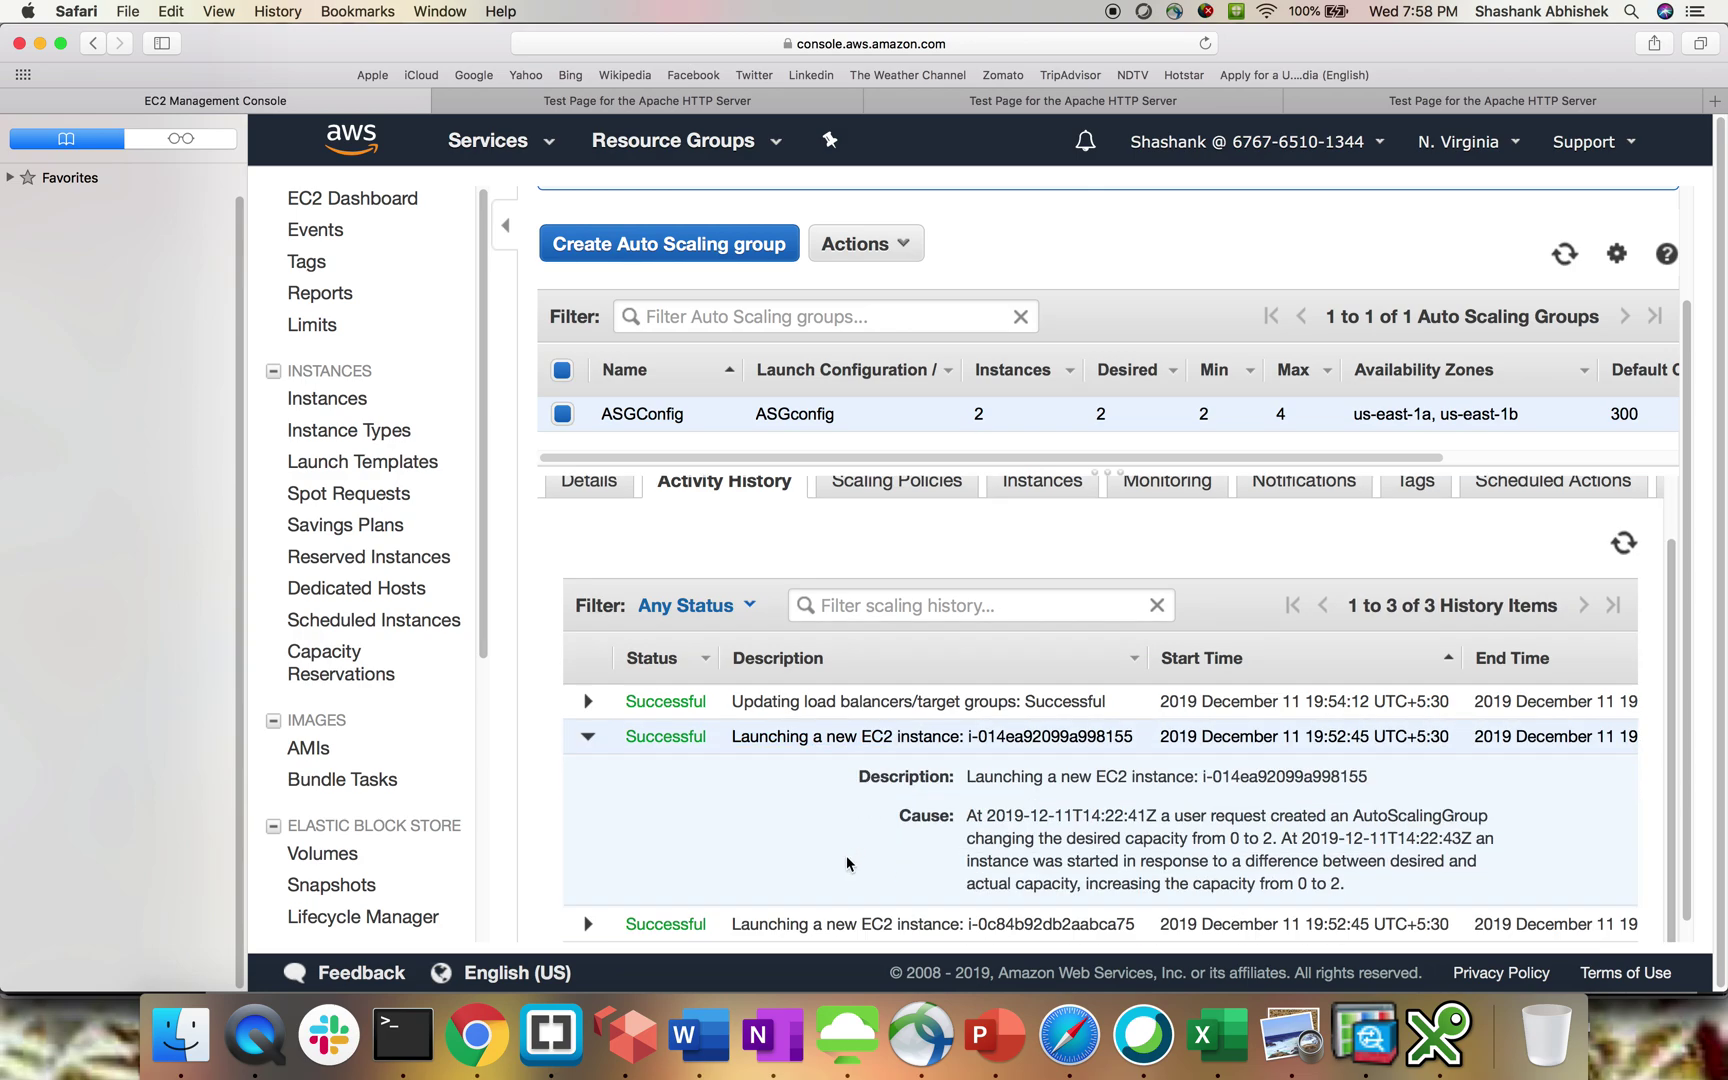
drag(808, 708, 983, 710)
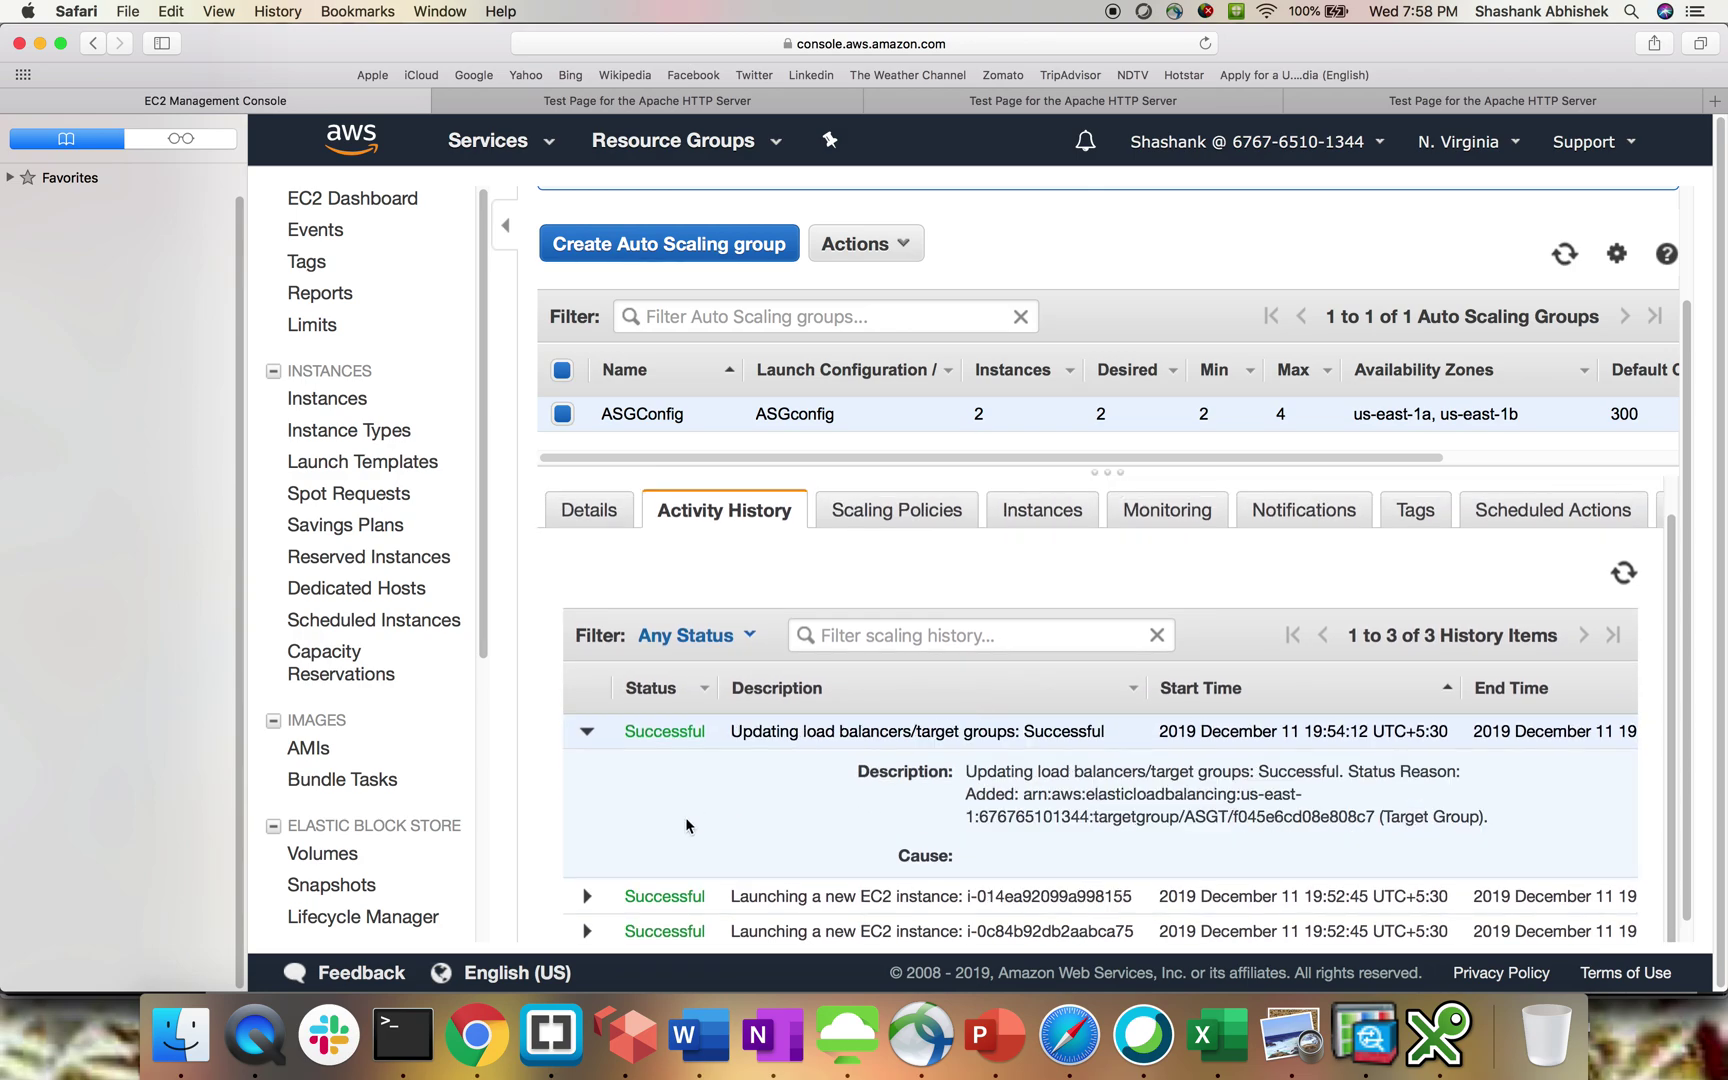
click(590, 735)
click(931, 556)
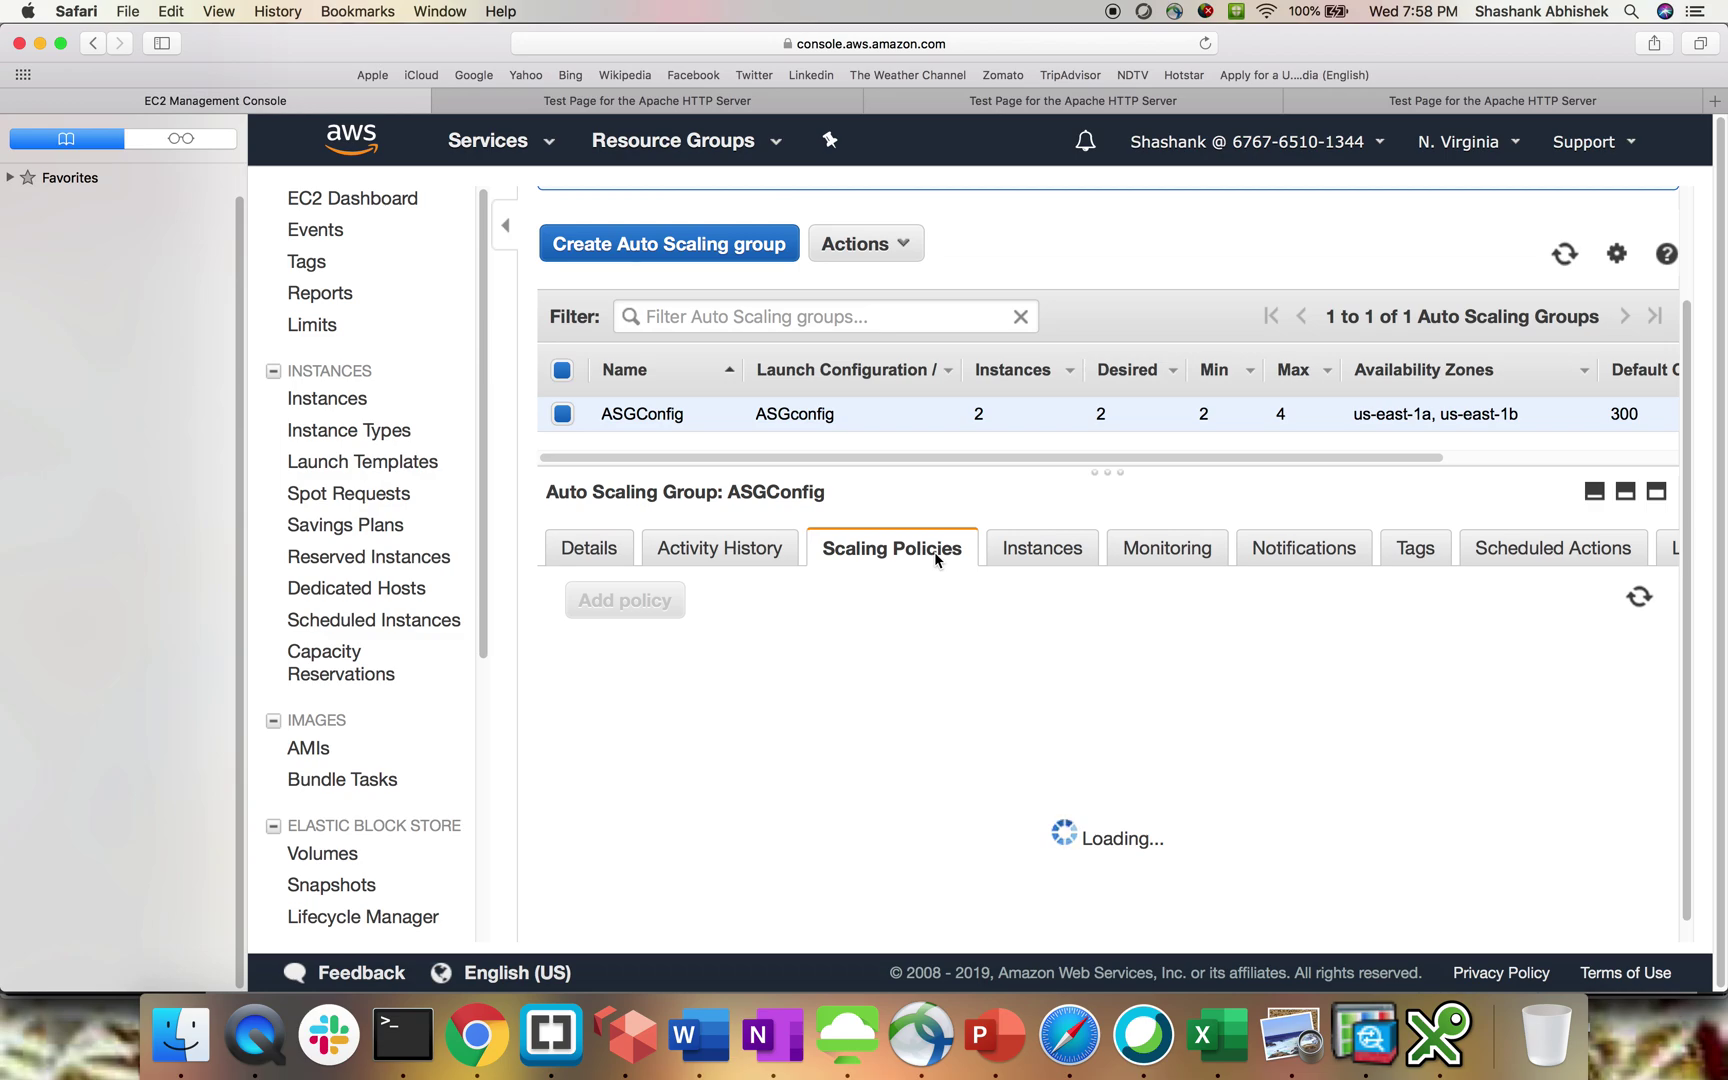
click(1061, 547)
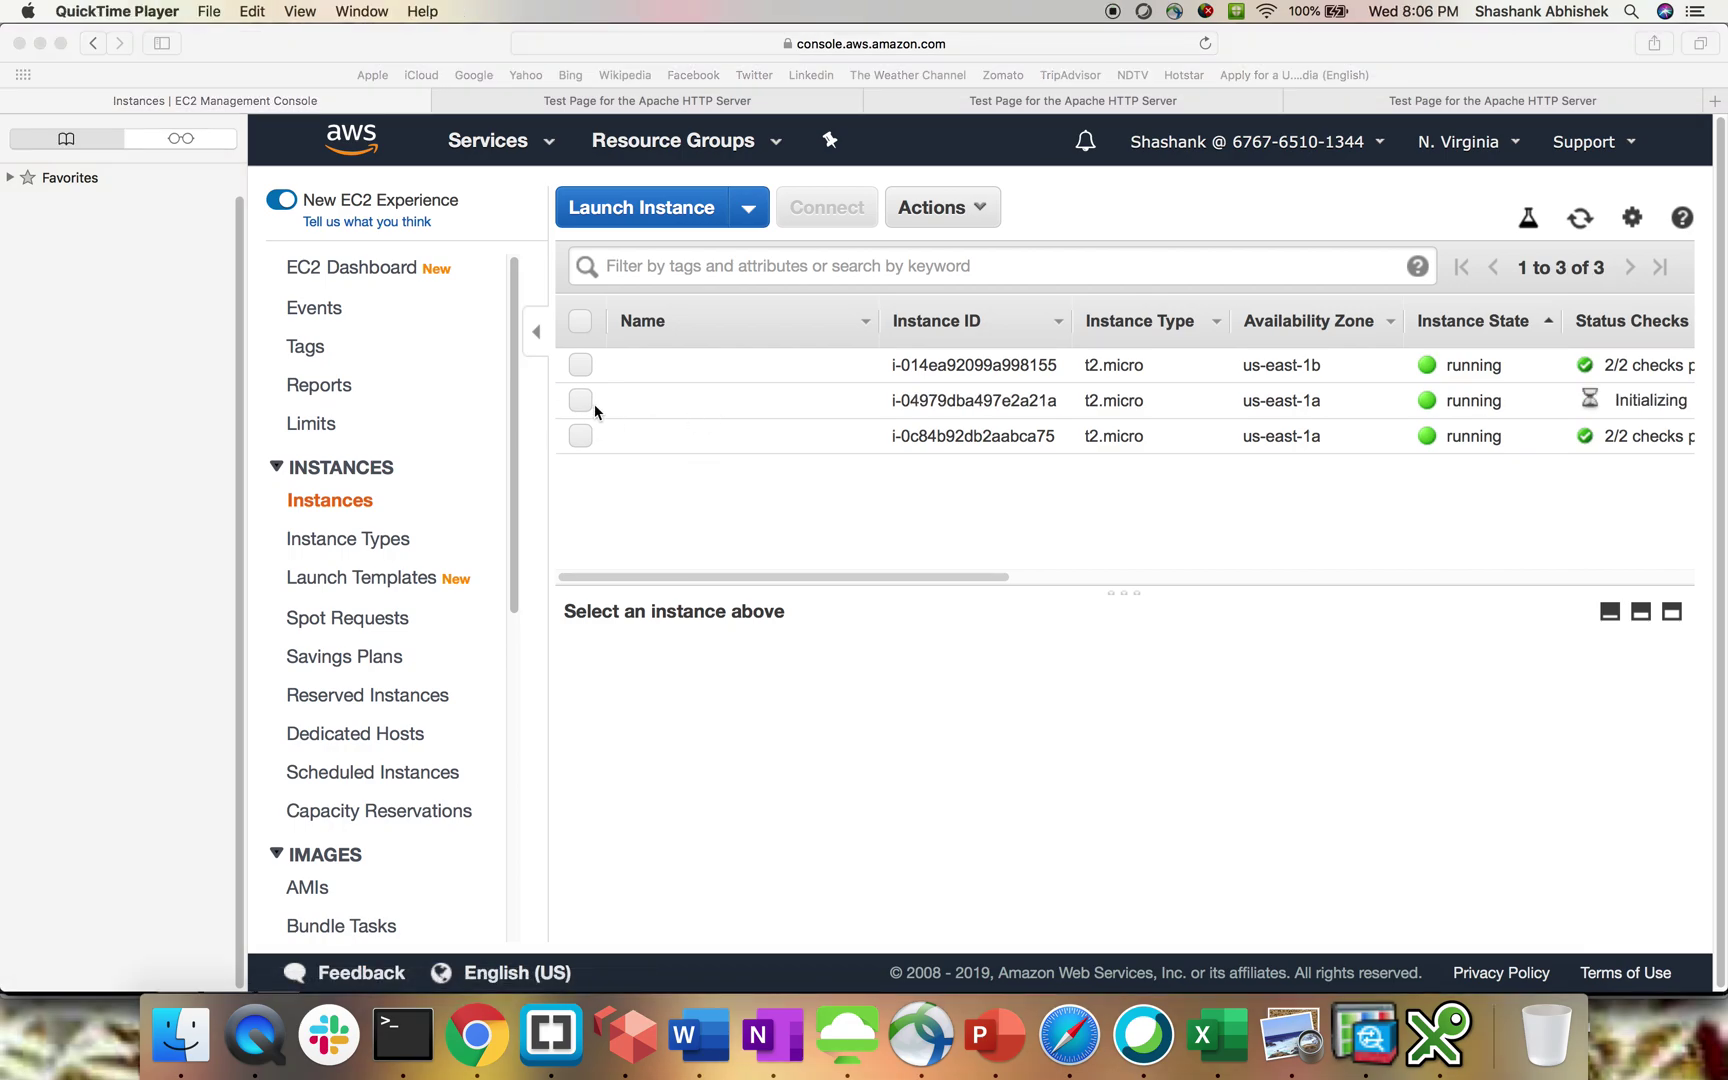
Select the initializing third instance, check CPU load in top, then open ASGConfig's activity history
click(589, 408)
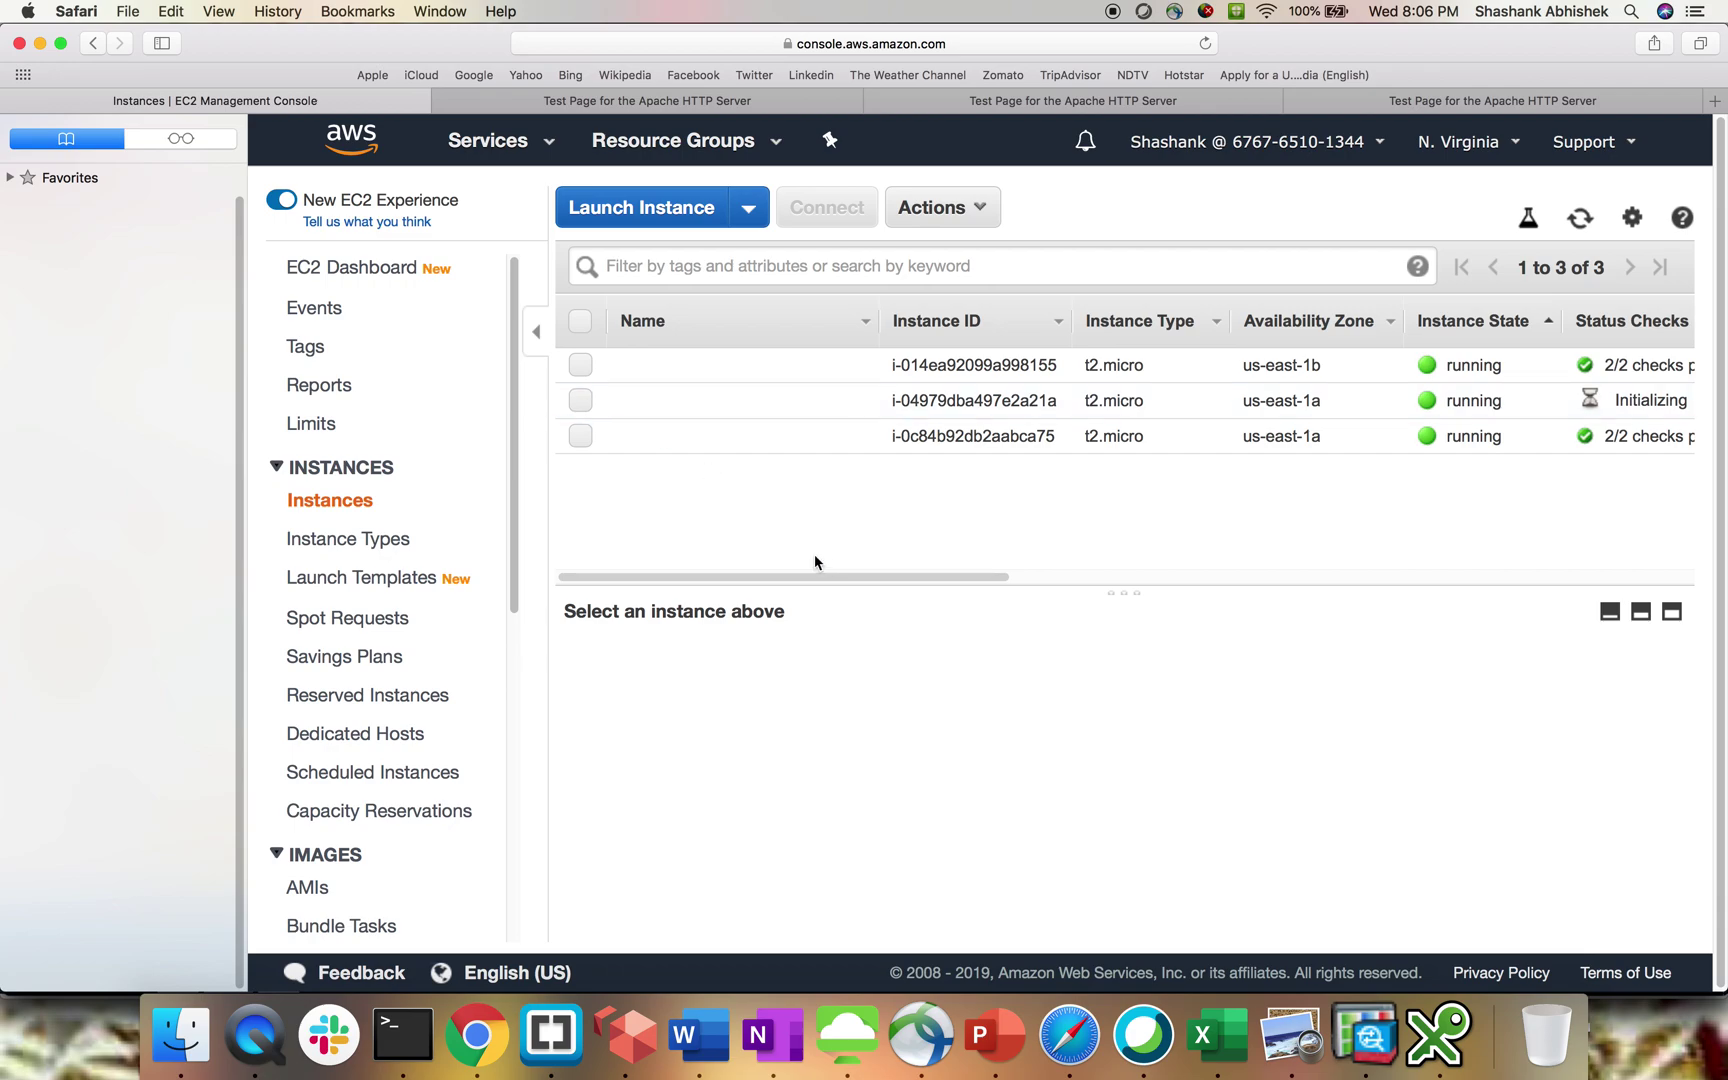
click(581, 398)
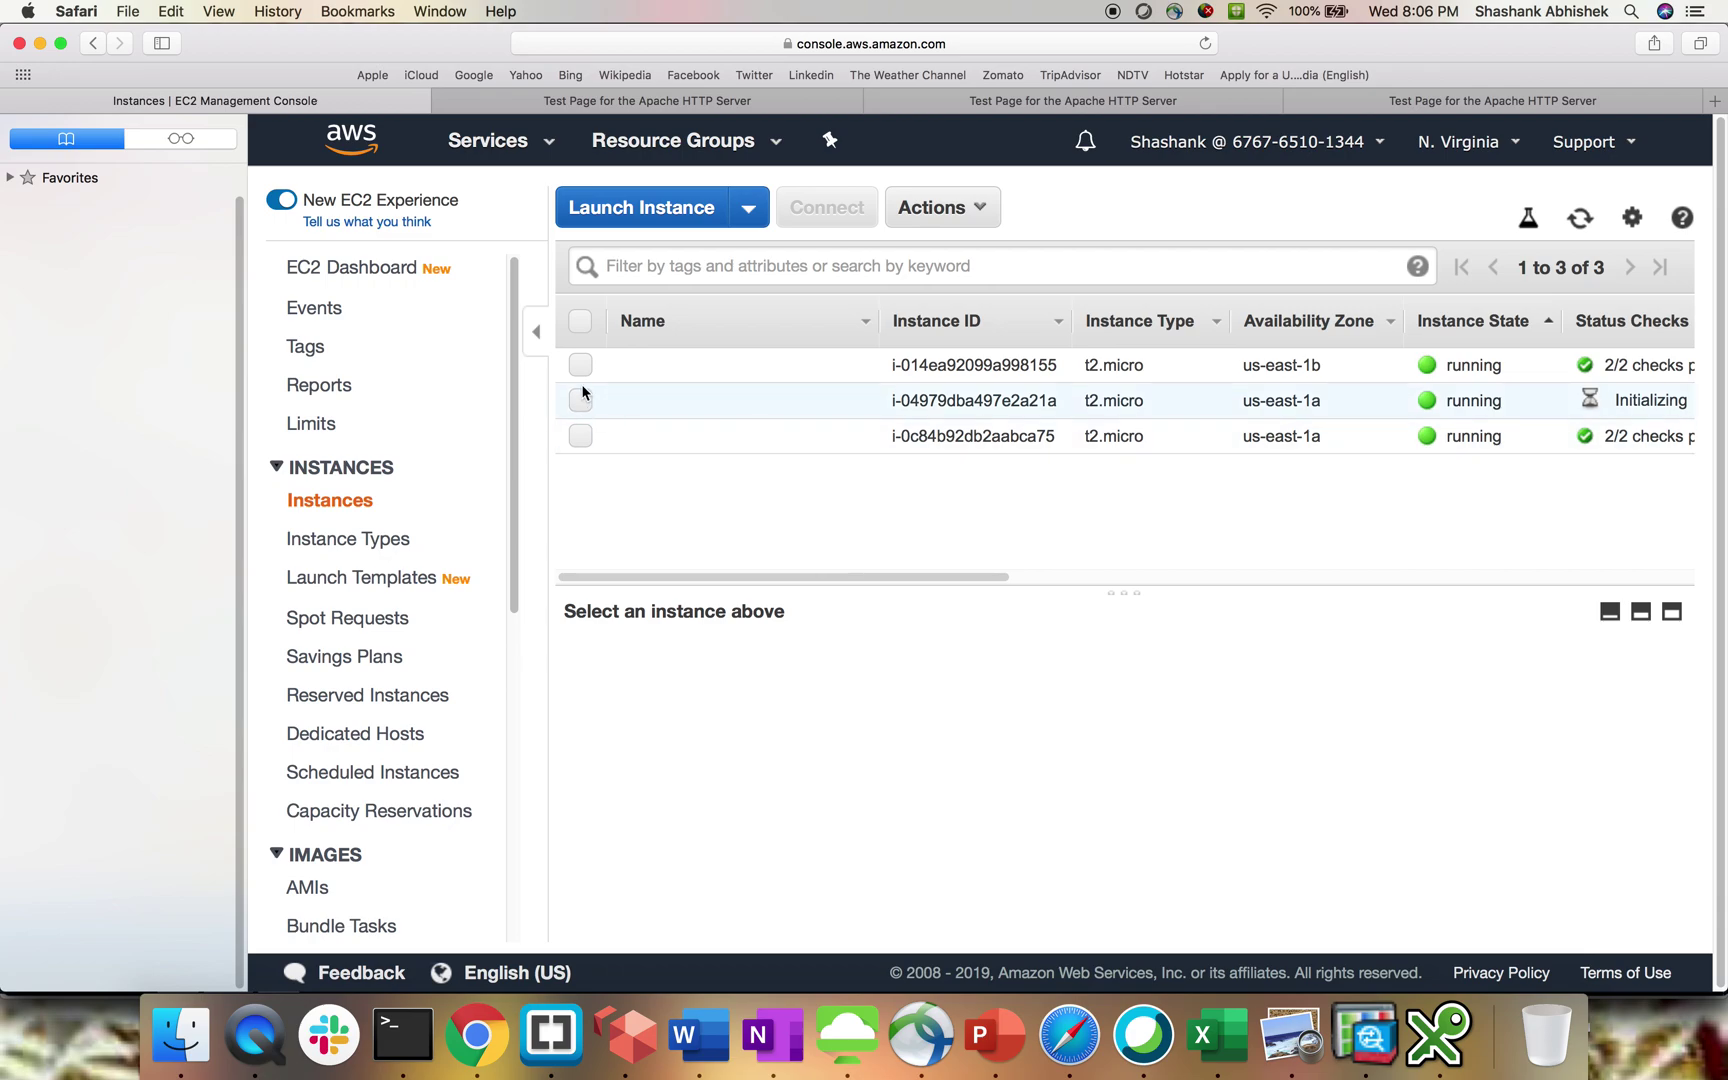
click(402, 1034)
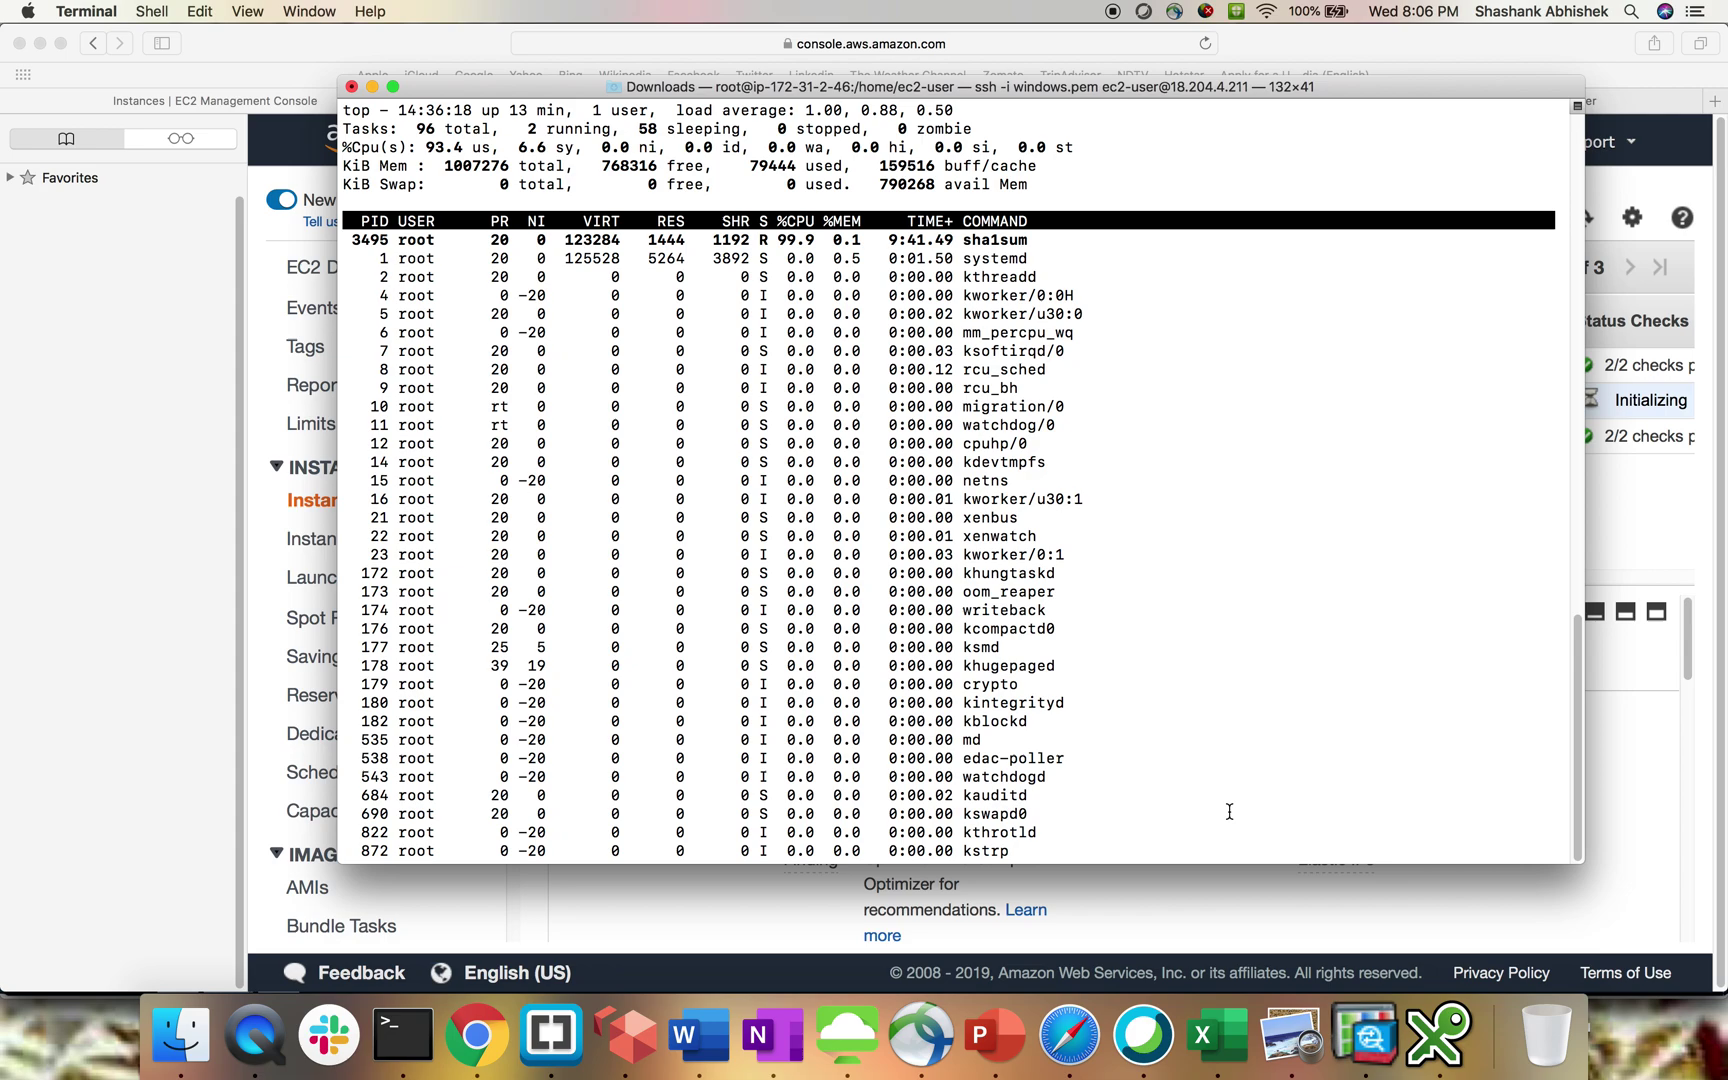
key(super+Tab)
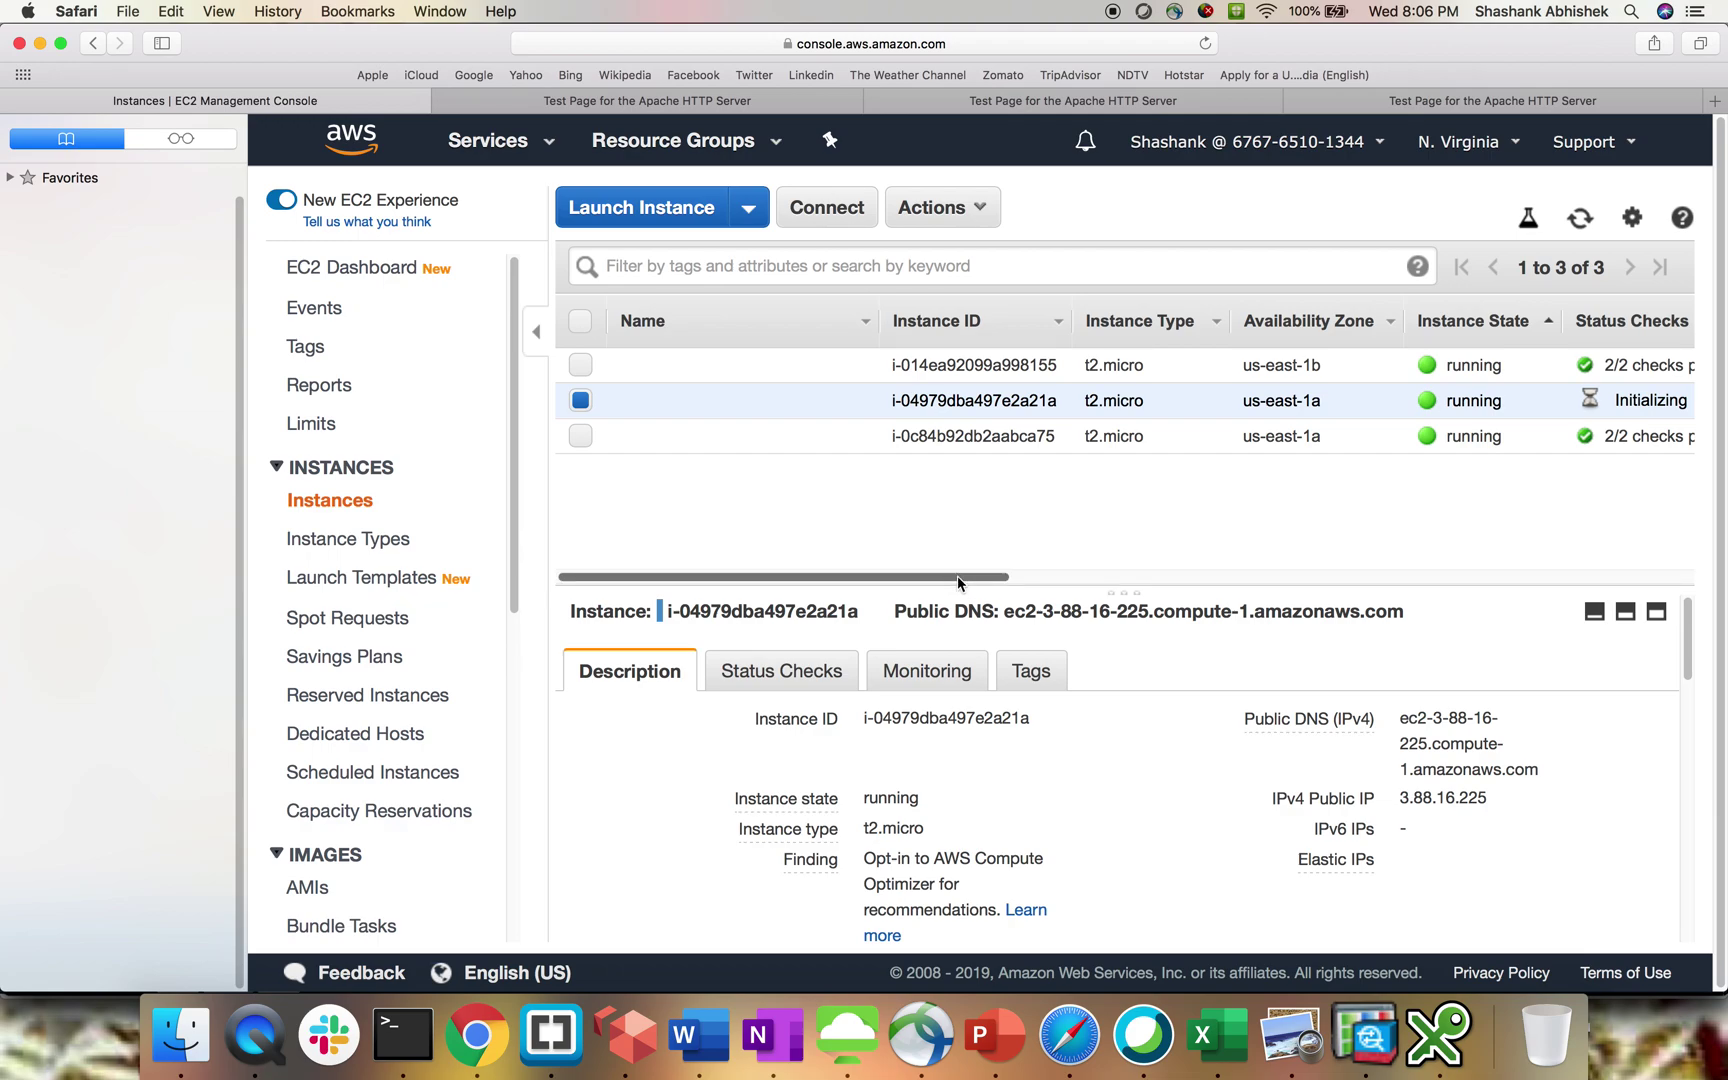
scroll(958, 583, right, 5)
scroll(959, 583, left, 5)
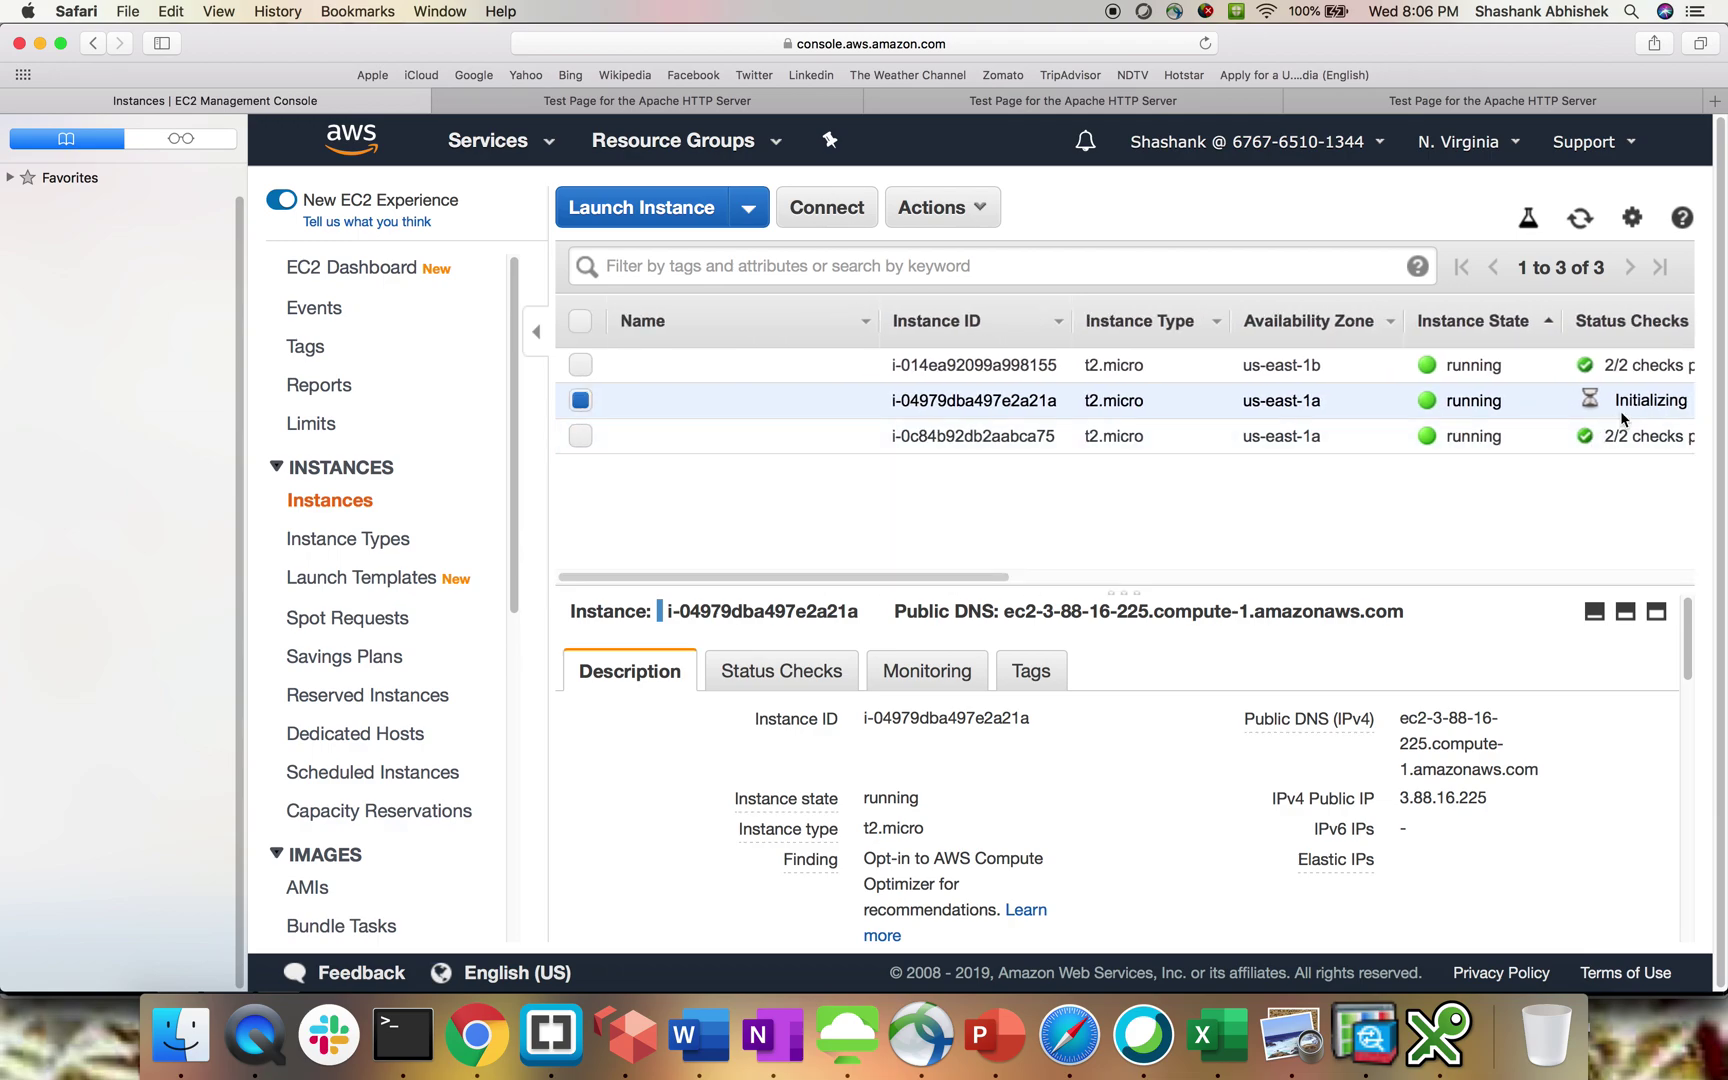
scroll(349, 678, down, 10)
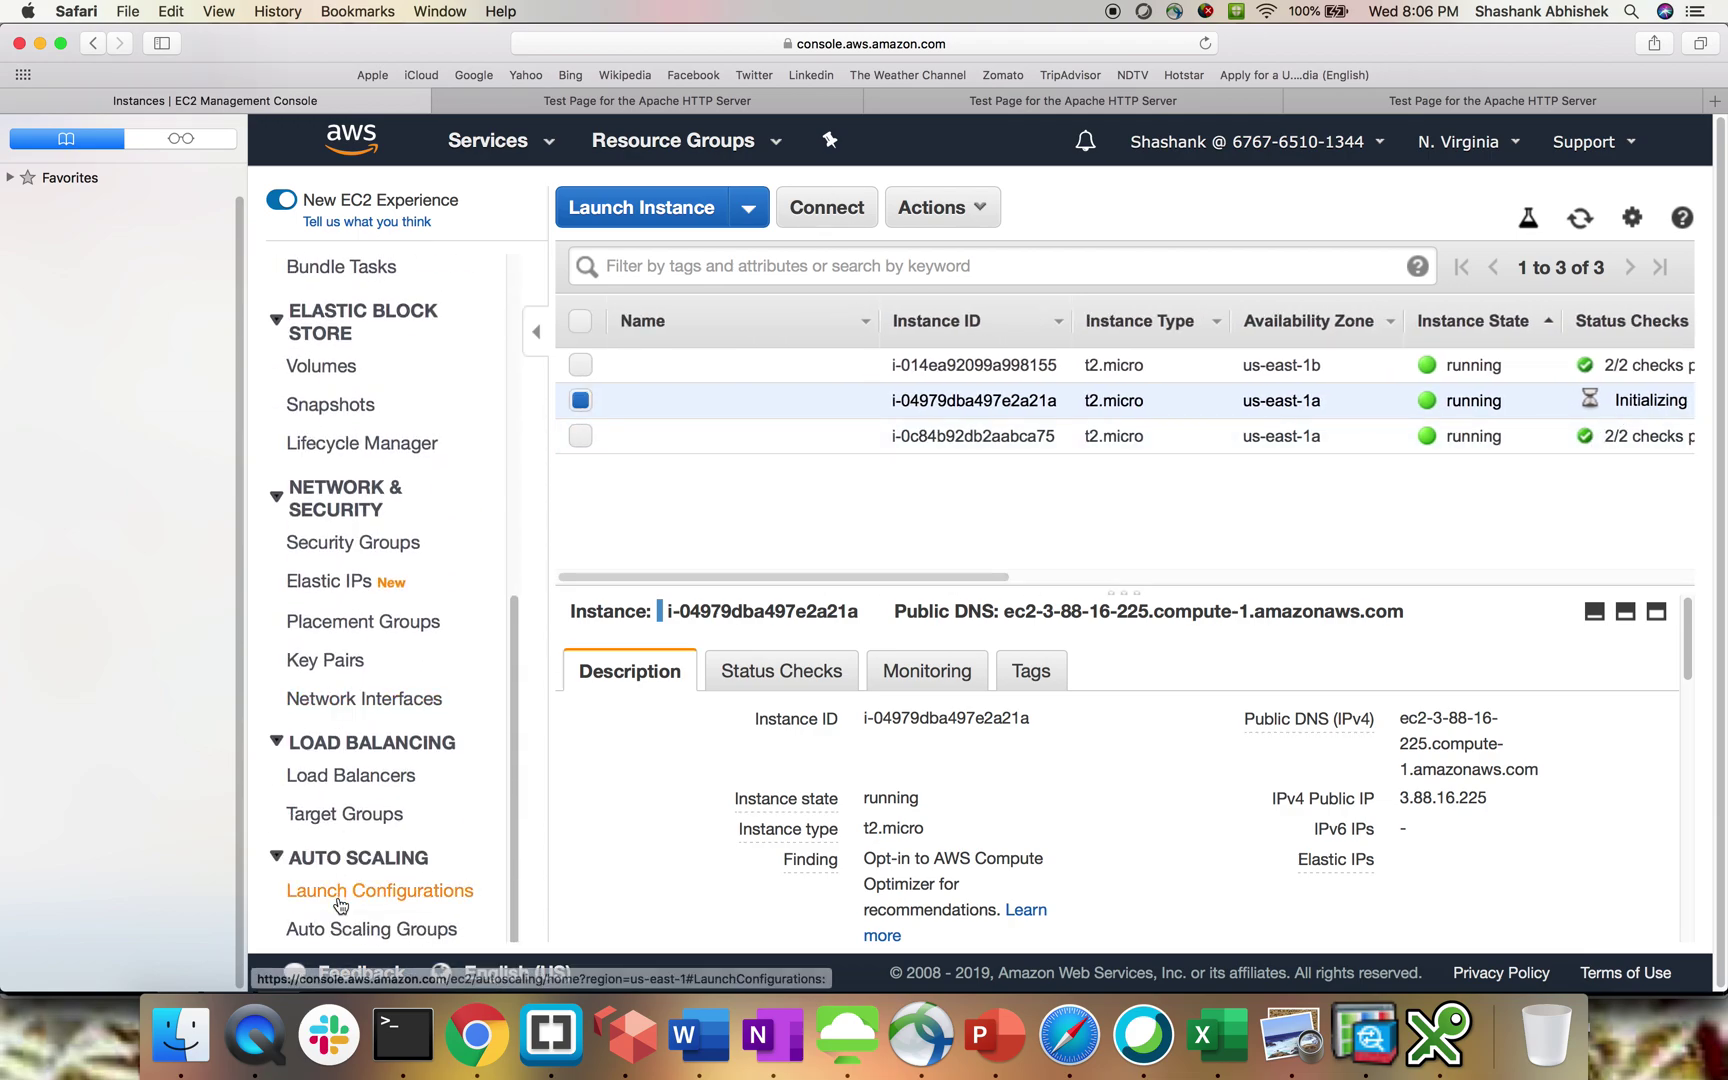
click(343, 931)
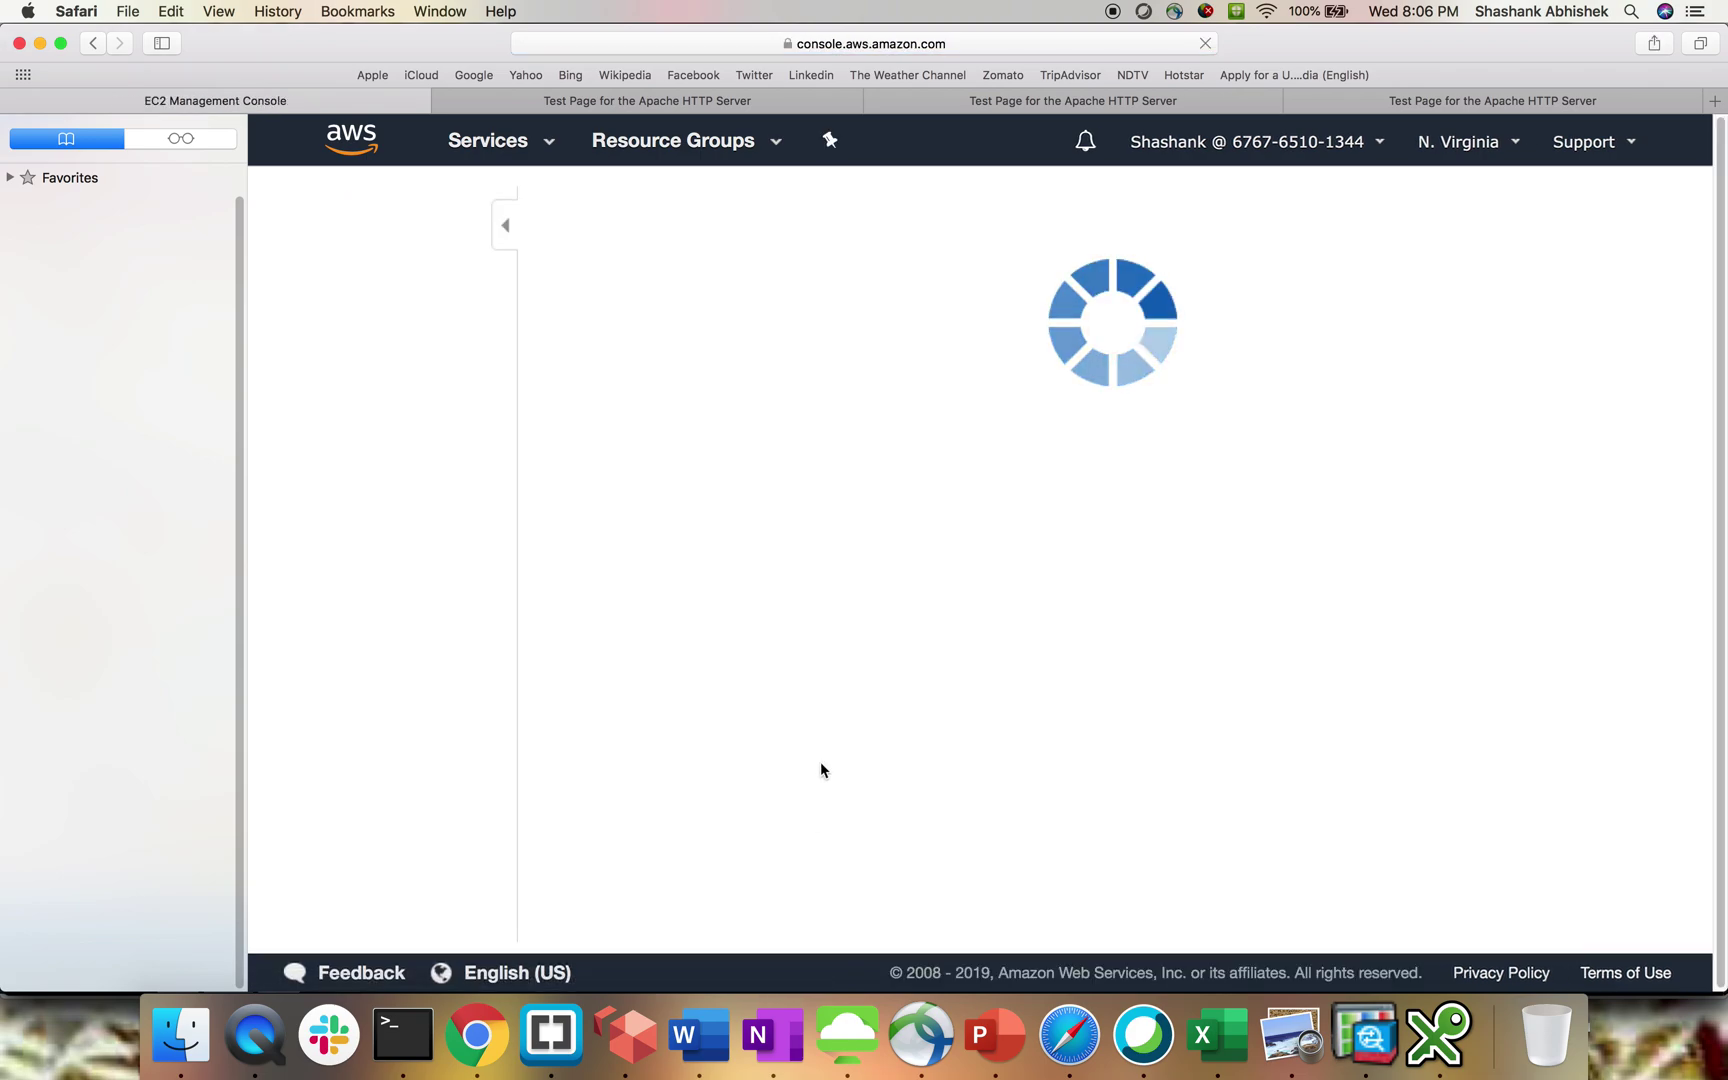
click(737, 681)
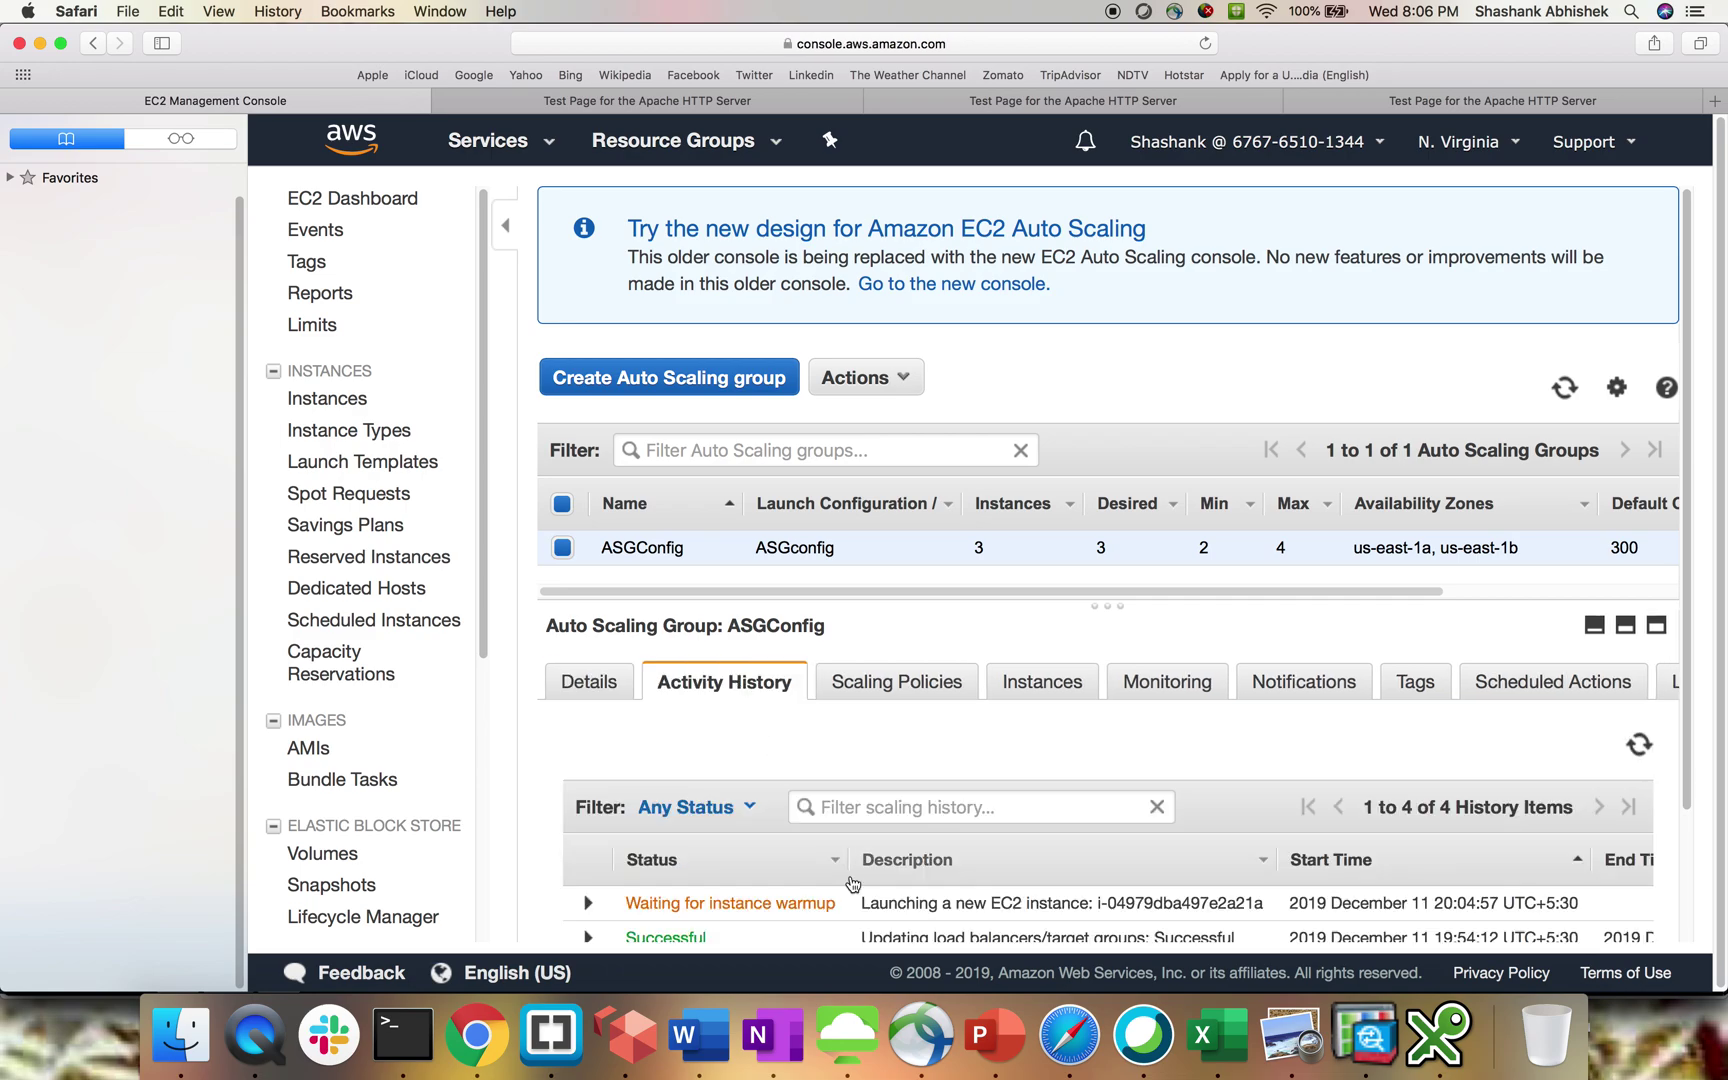
scroll(797, 801, down, 2)
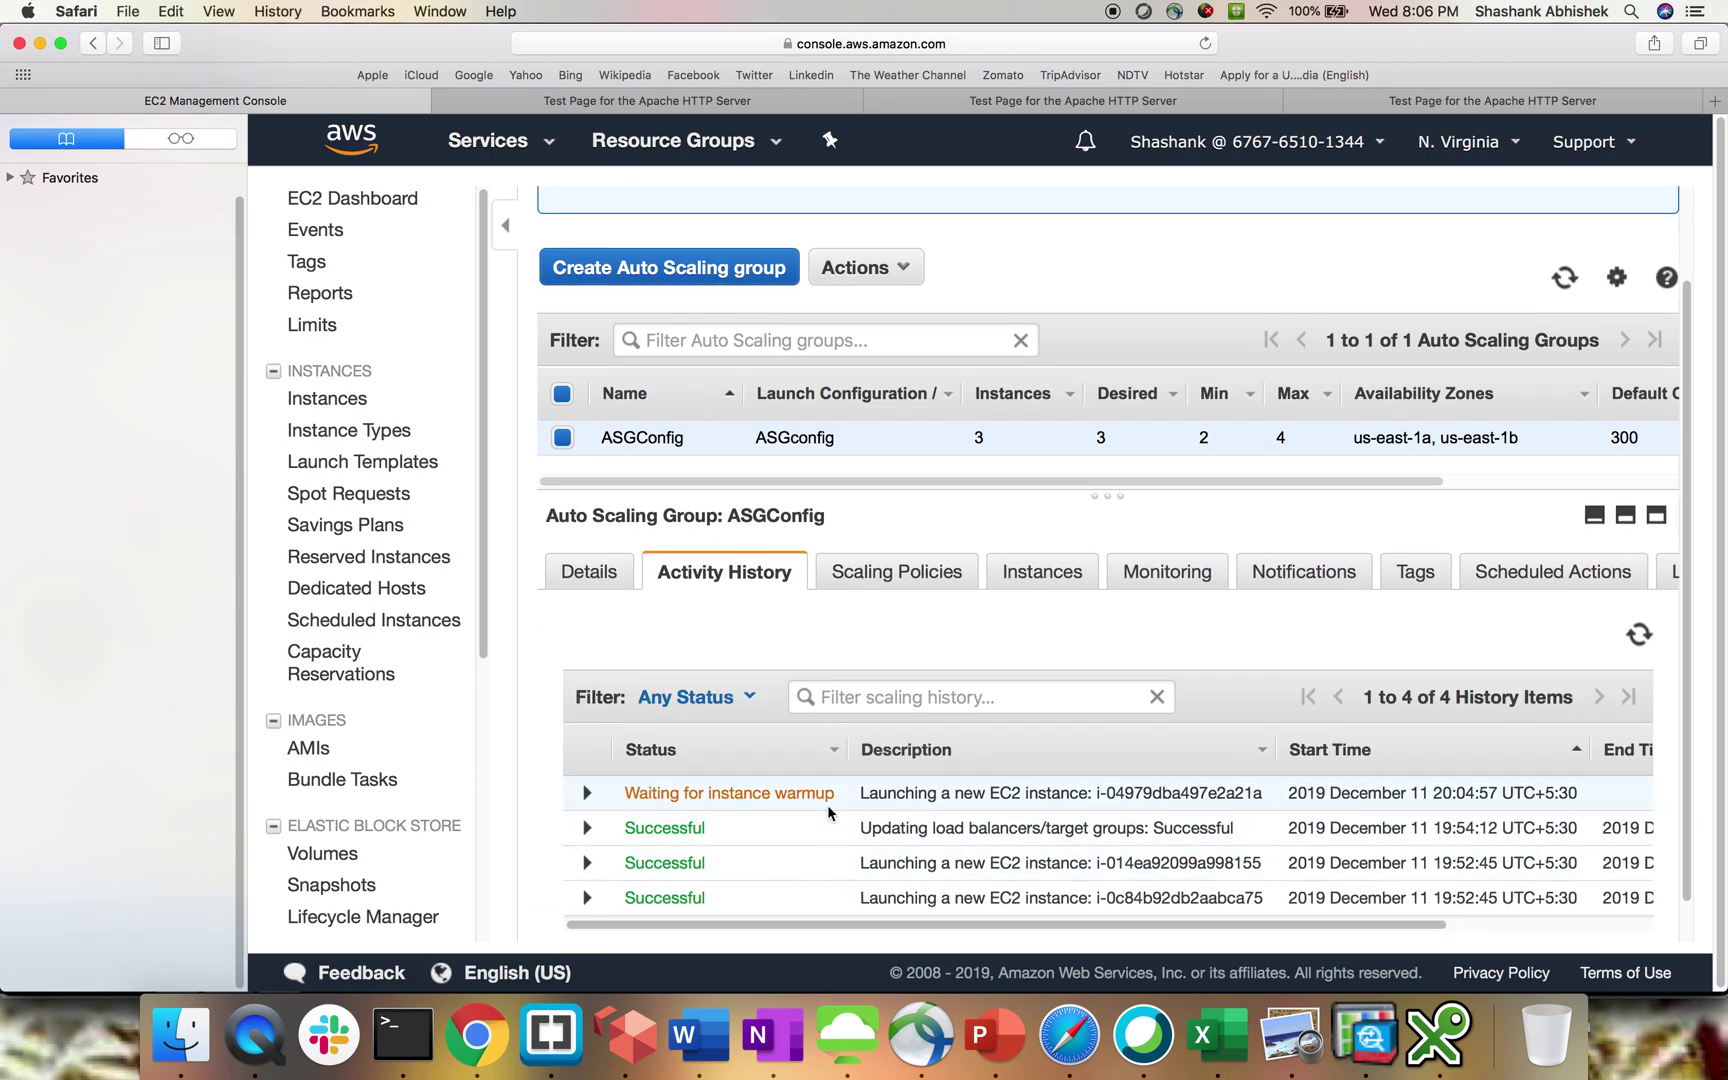
scroll(827, 805, up, 1)
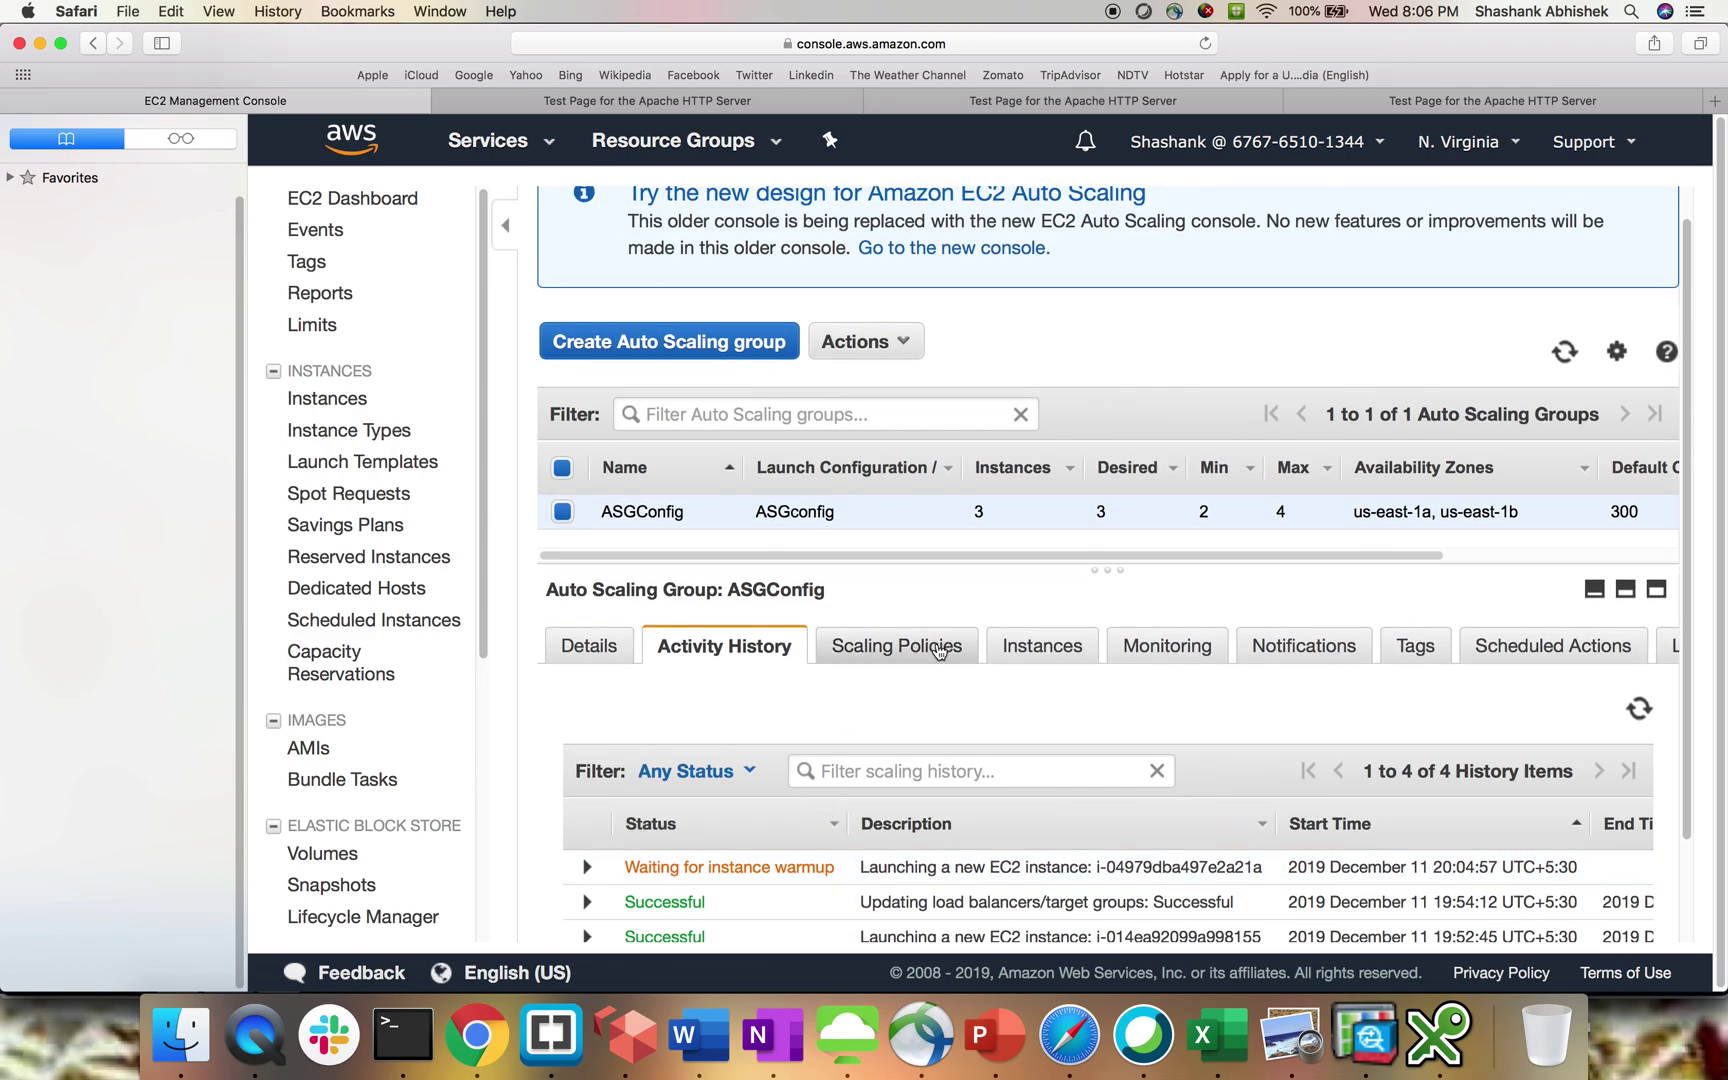
List ASGConfig's instances: three InService, healthy ones across us-east-1a and us-east-1b
click(1042, 646)
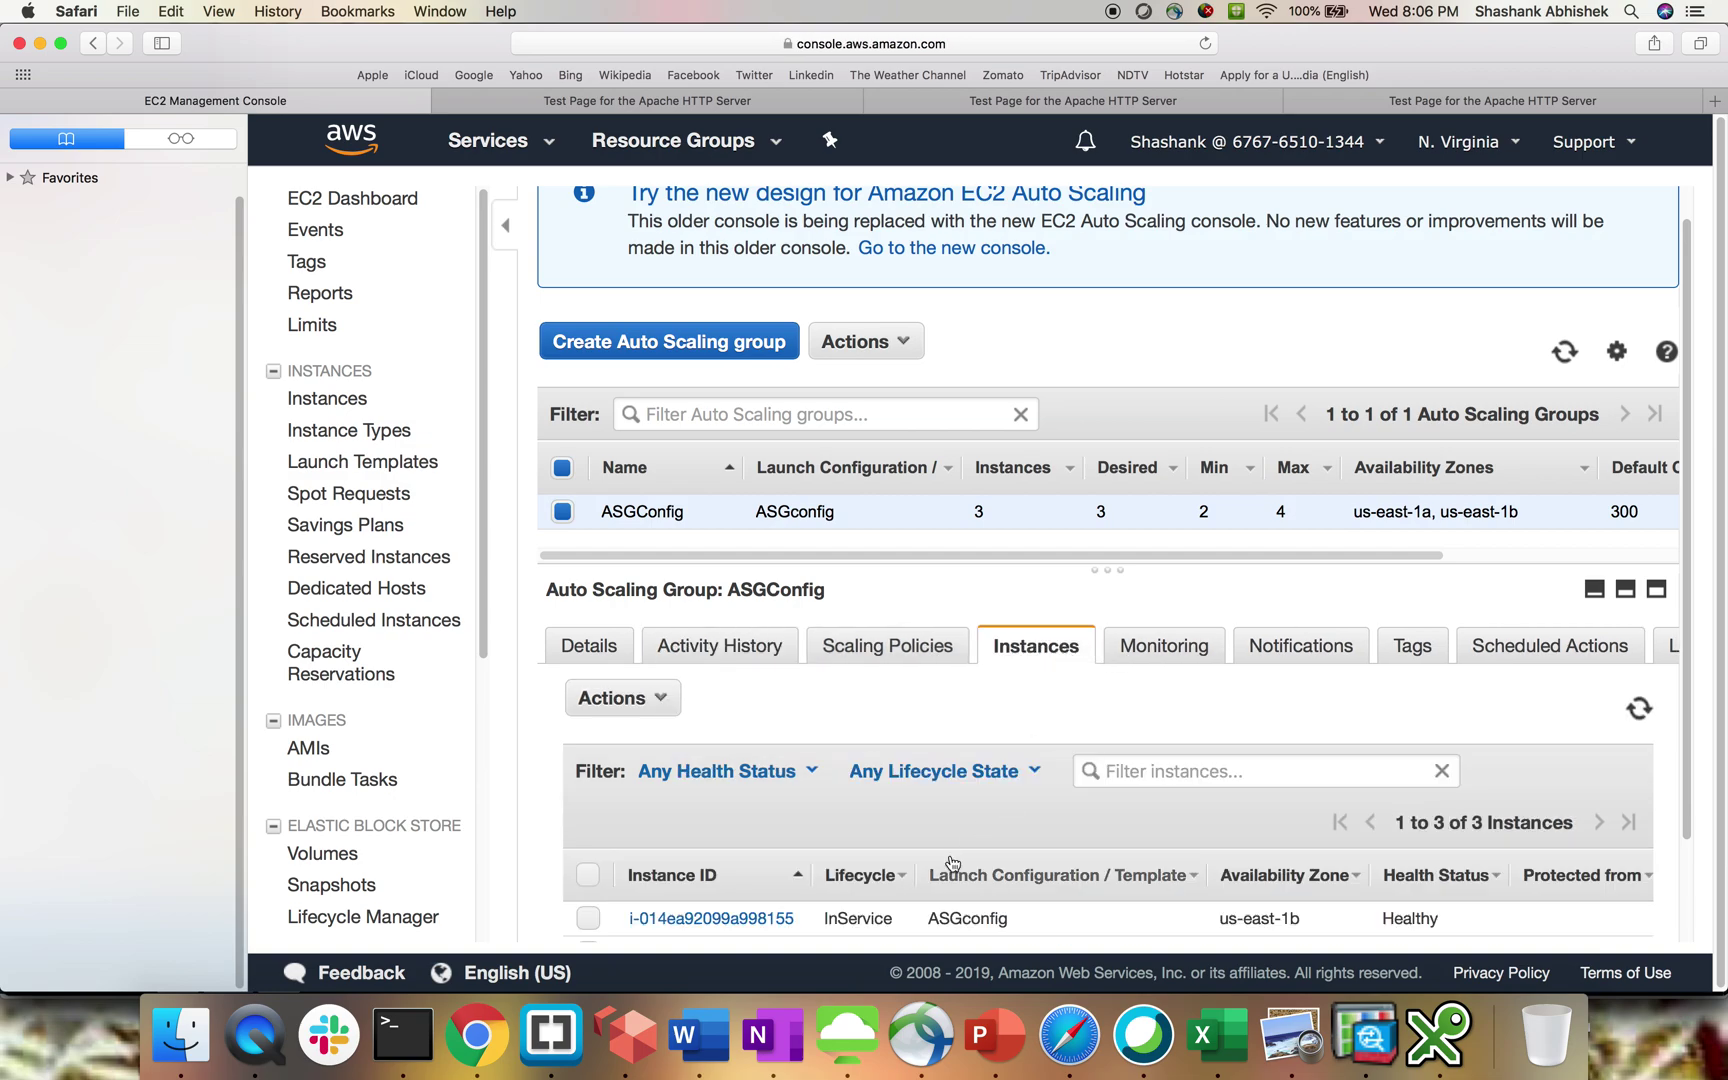
scroll(950, 868, down, 2)
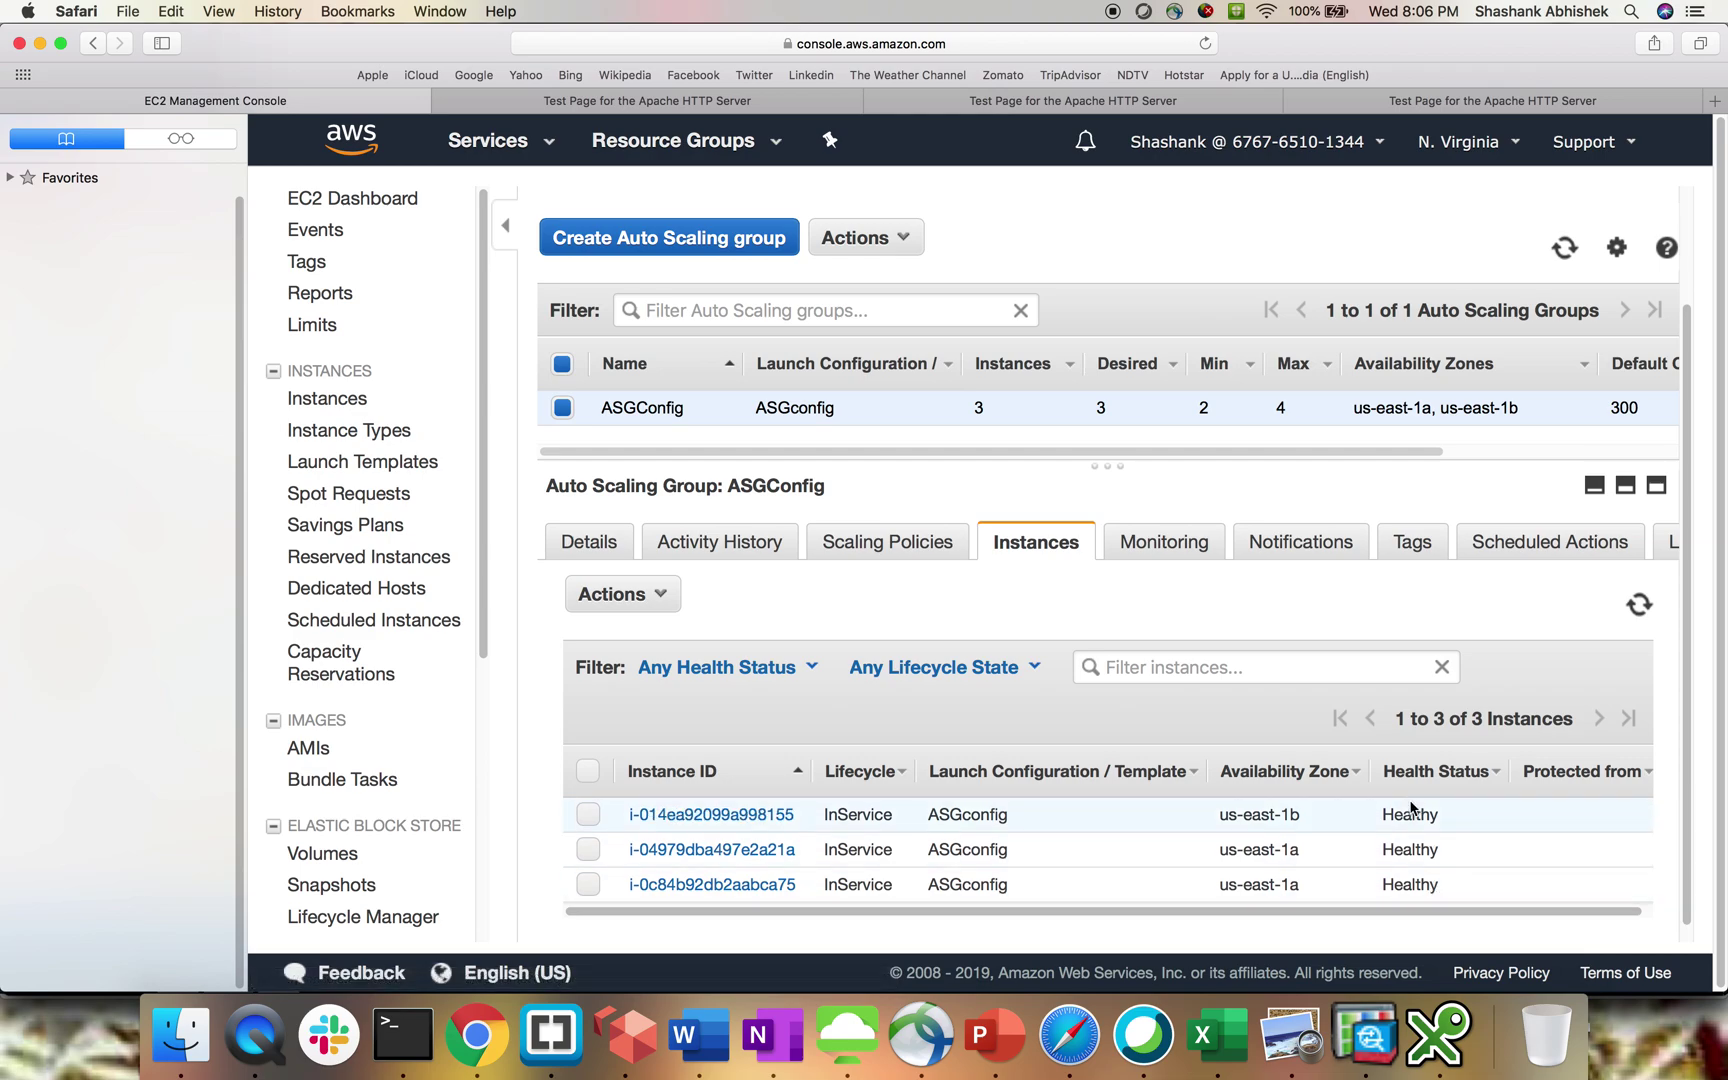
scroll(365, 797, down, 5)
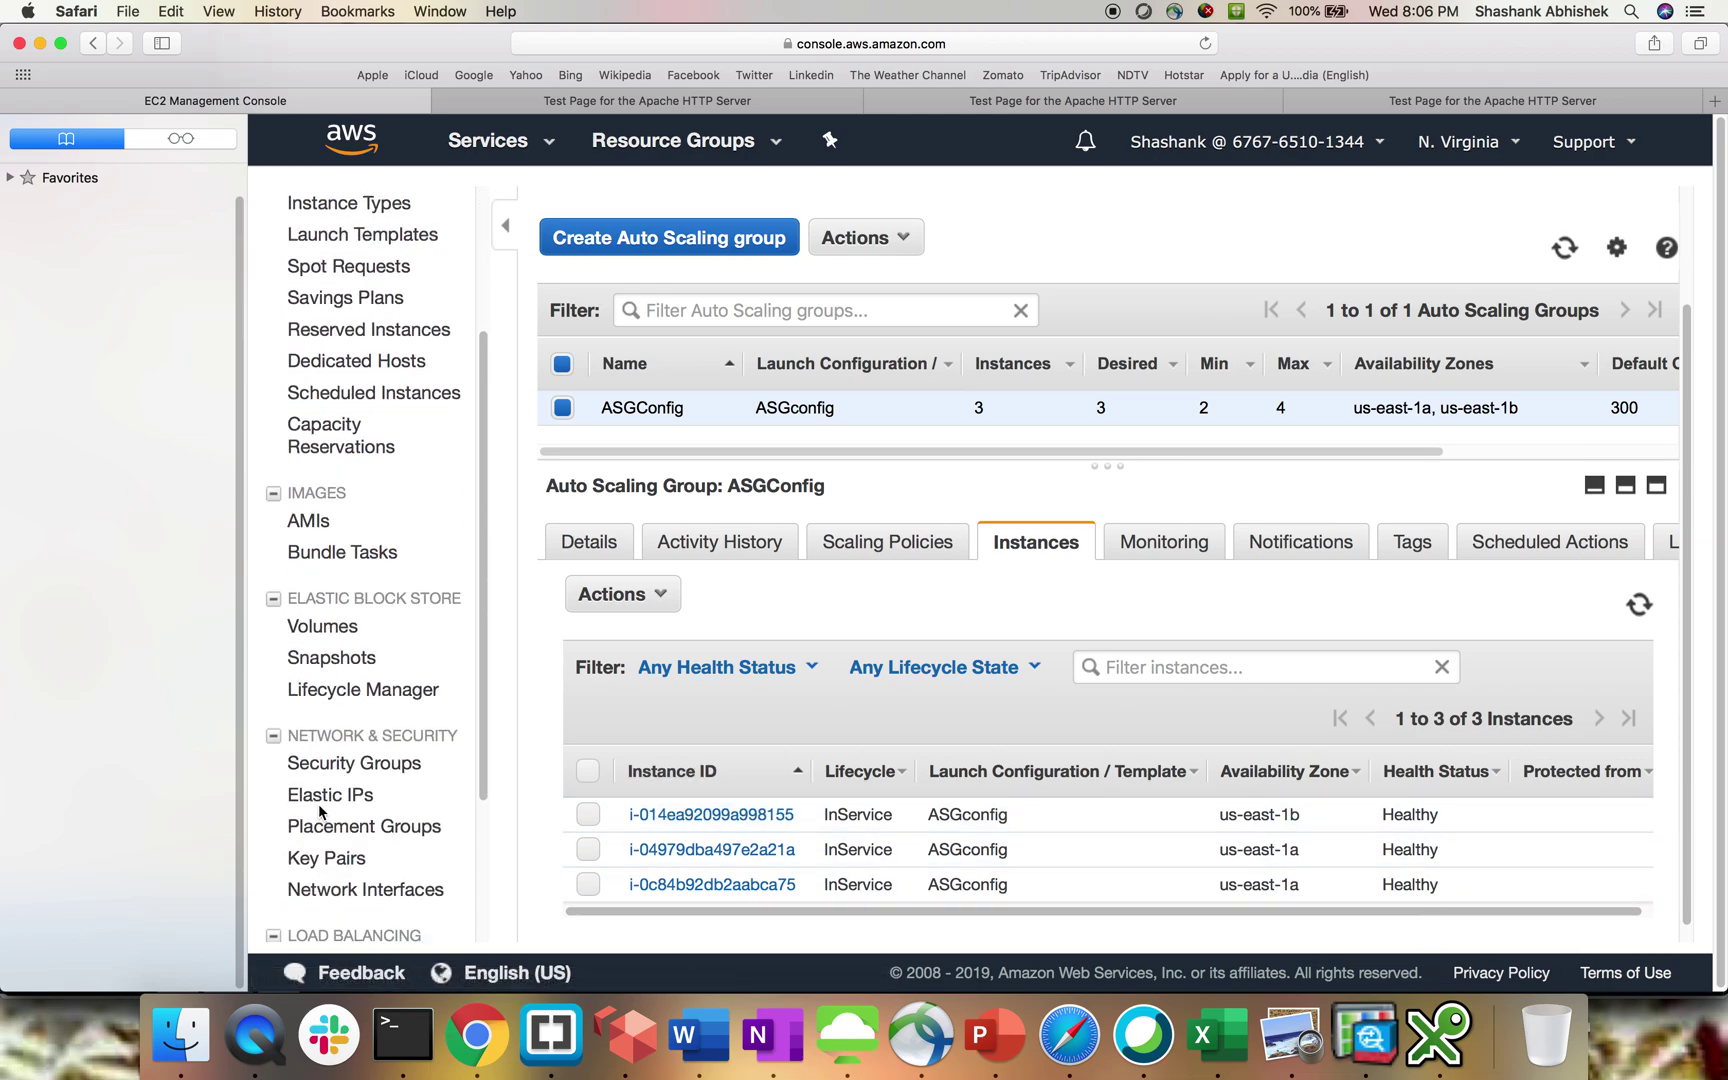
scroll(320, 807, down, 5)
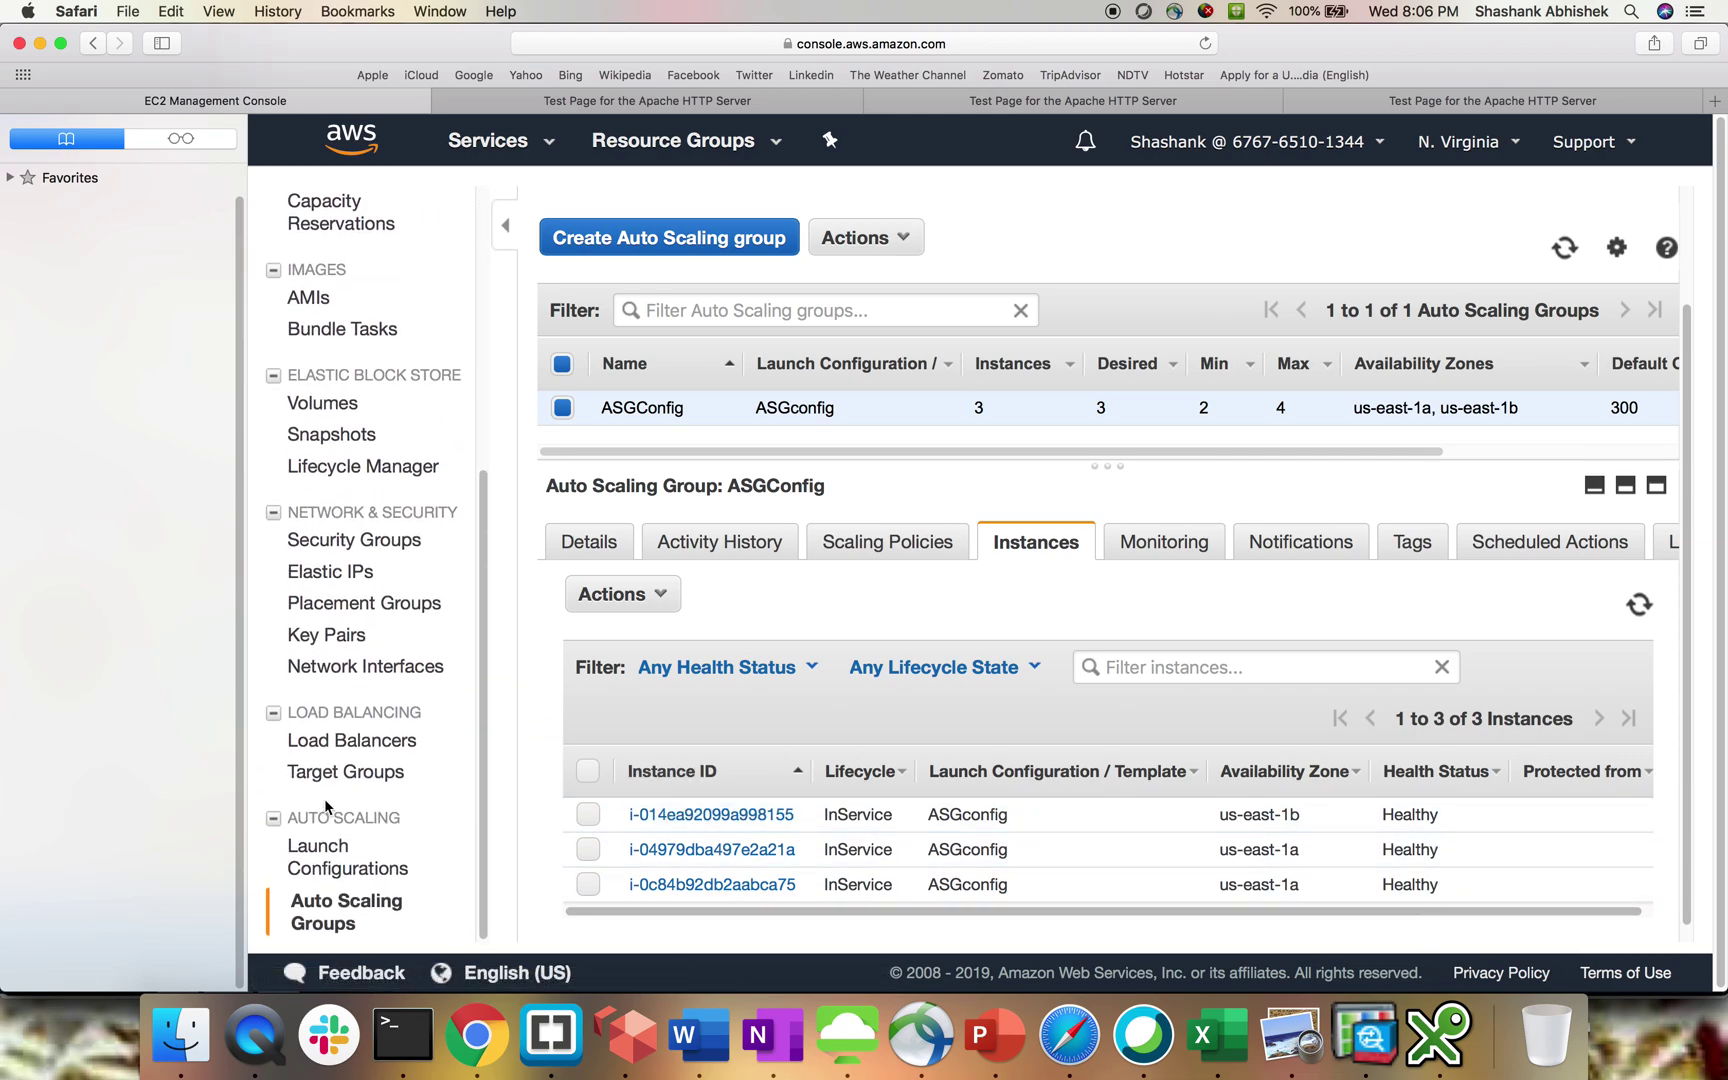
Inspect ASGT's three targets failing health checks with 403, then view its health check settings
click(336, 780)
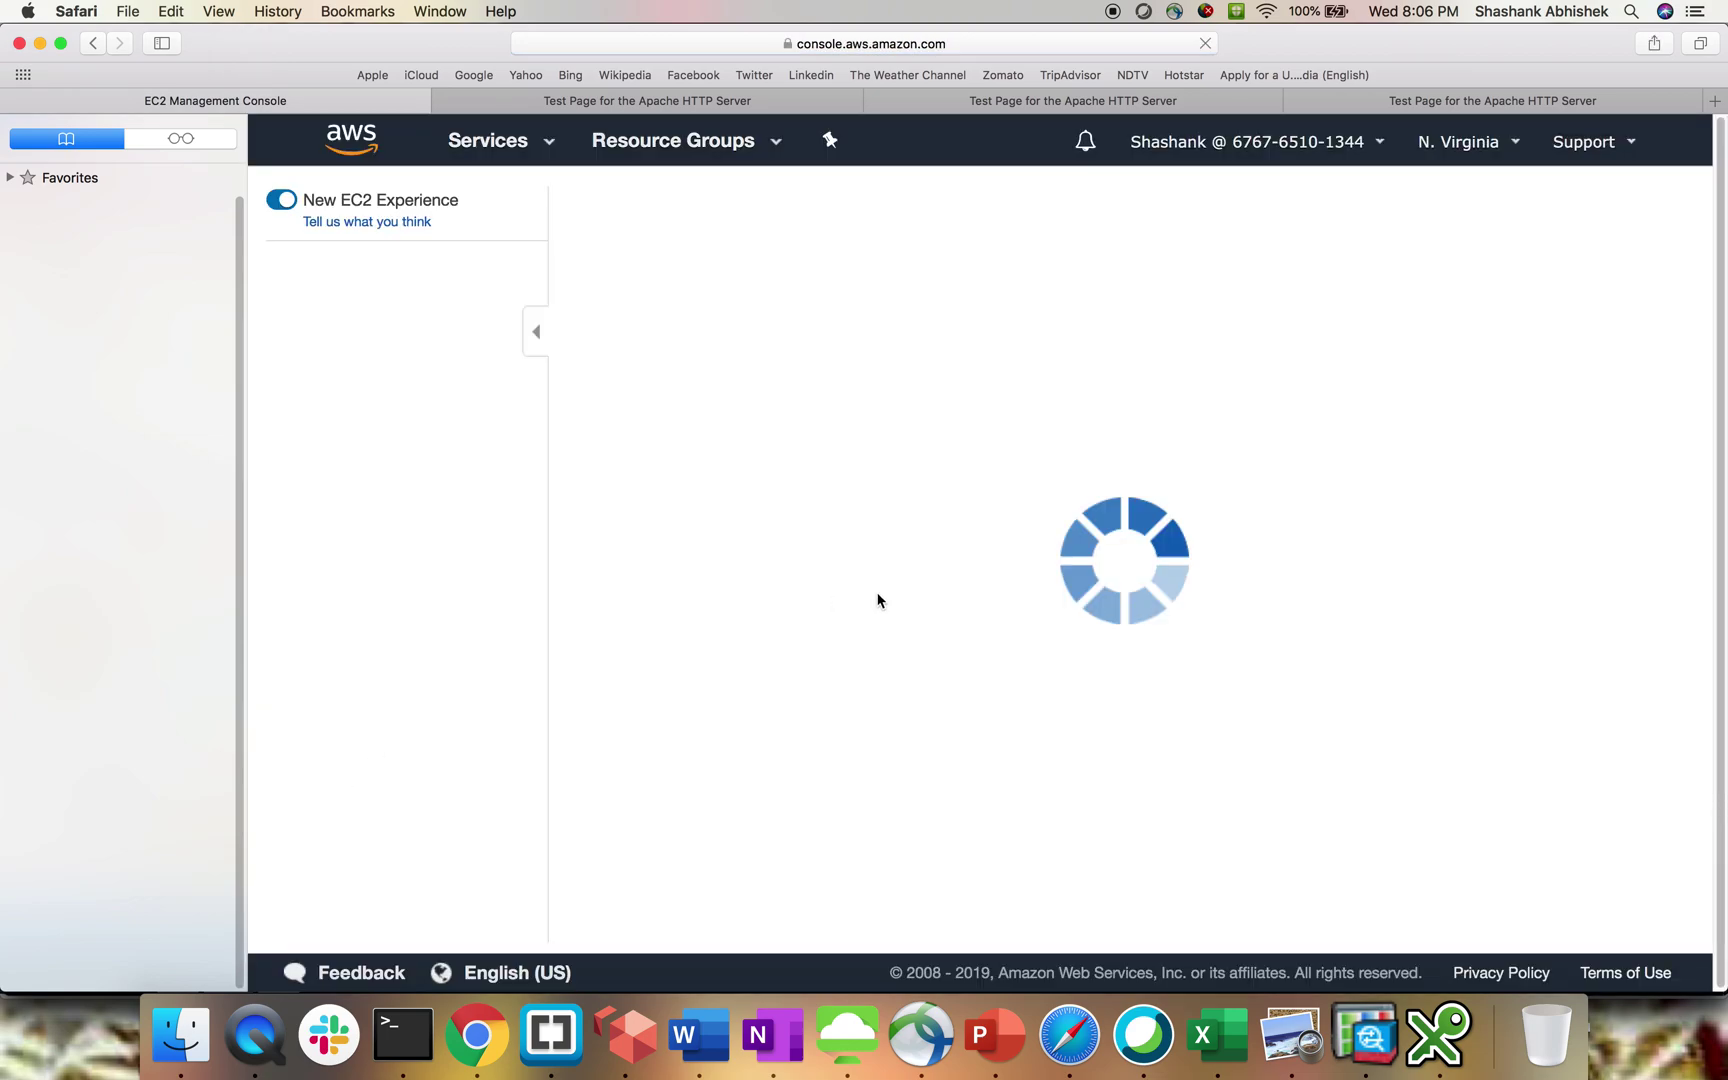
click(768, 569)
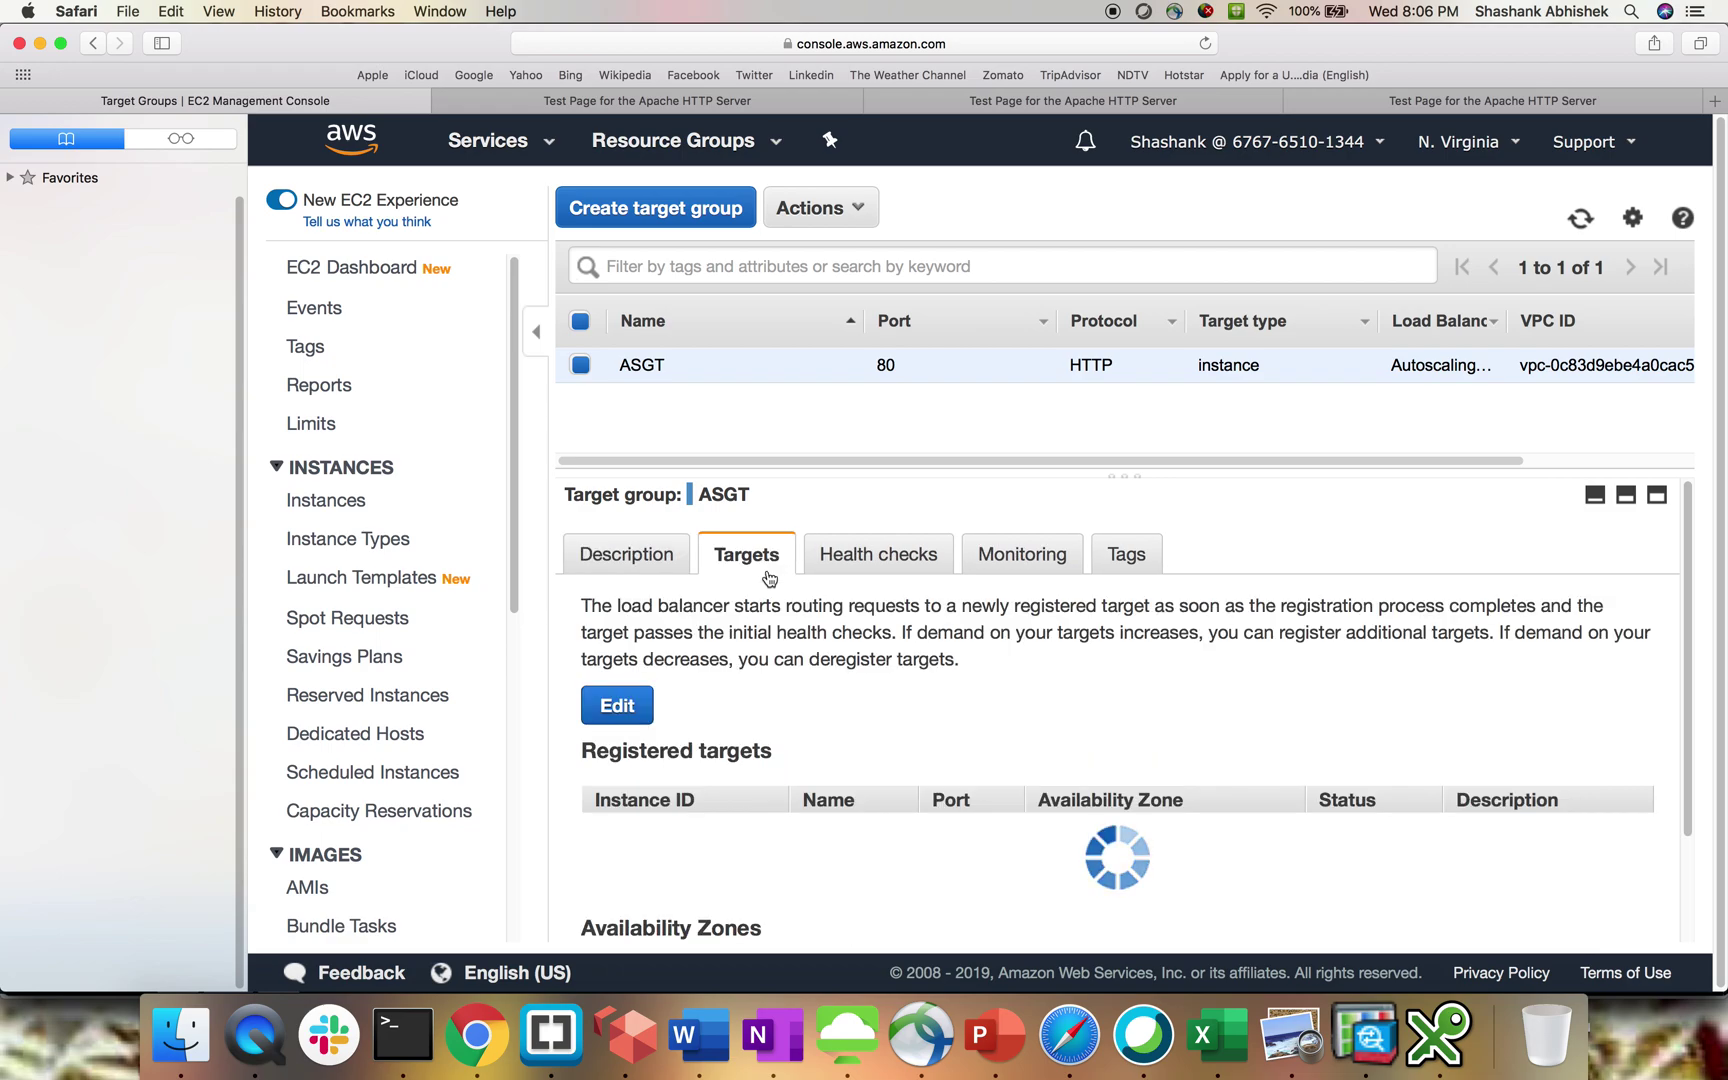
scroll(829, 856, down, 3)
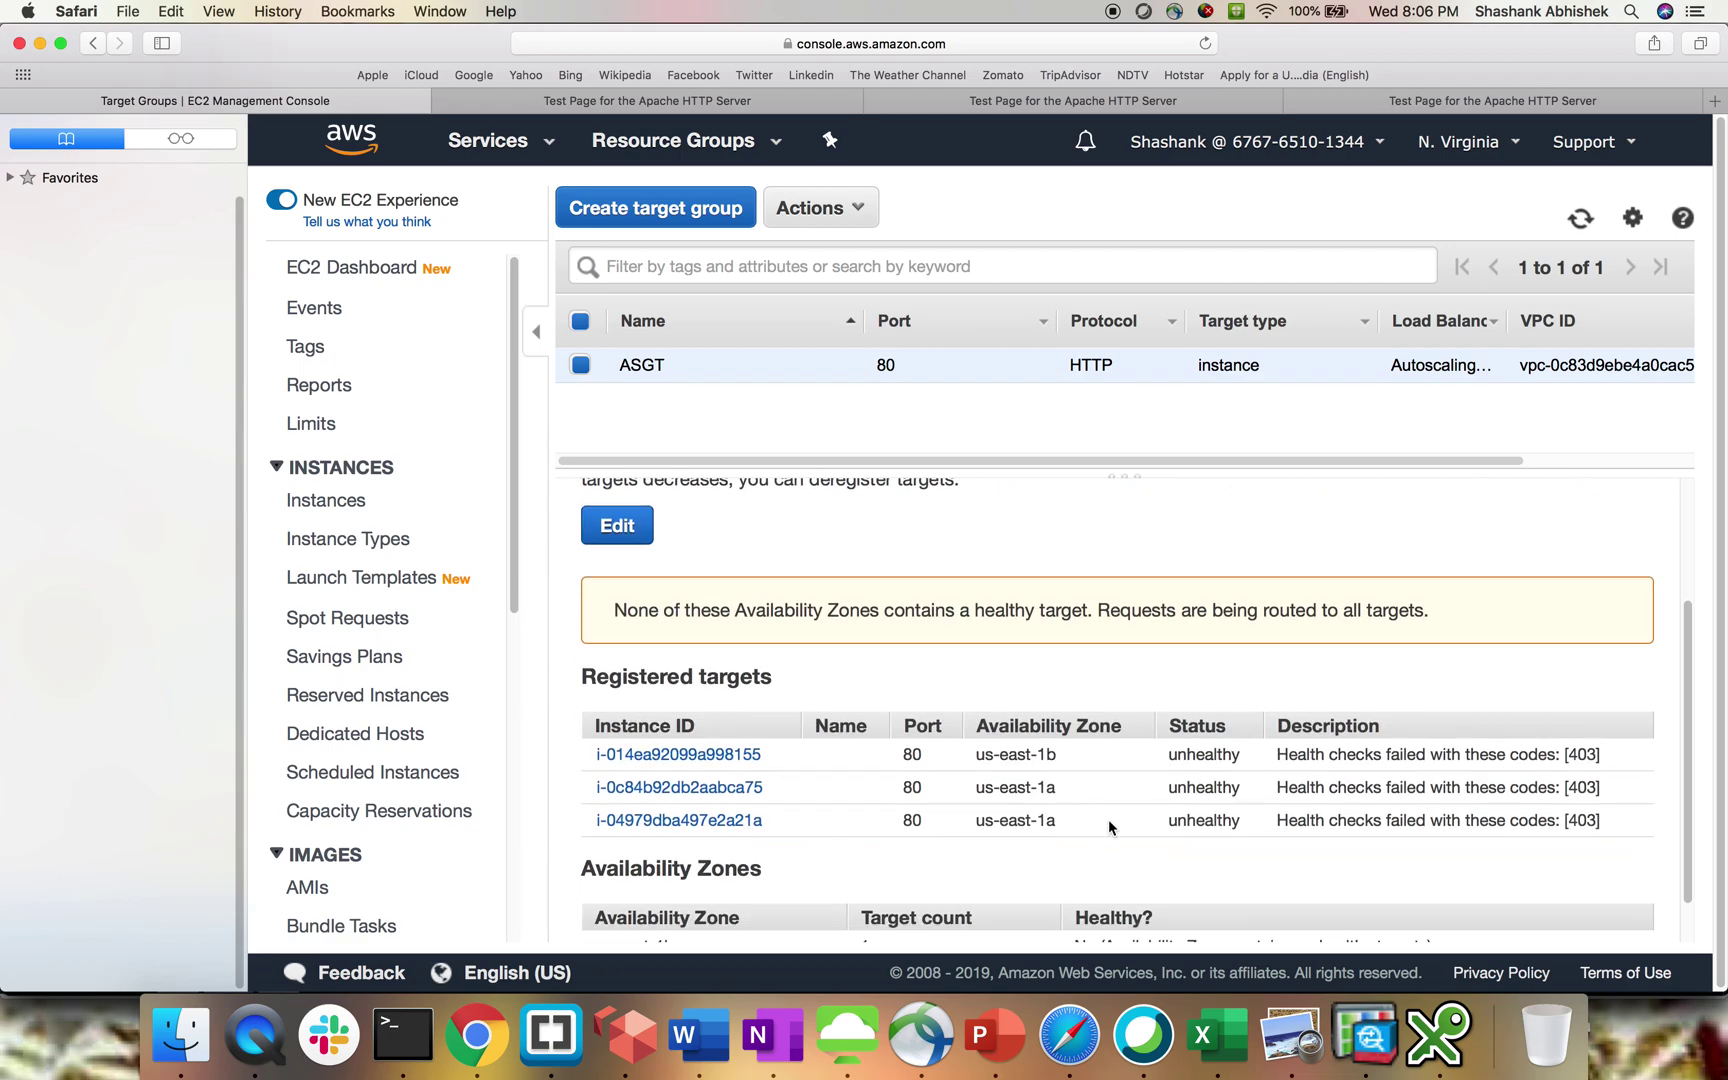
drag(777, 772, 665, 762)
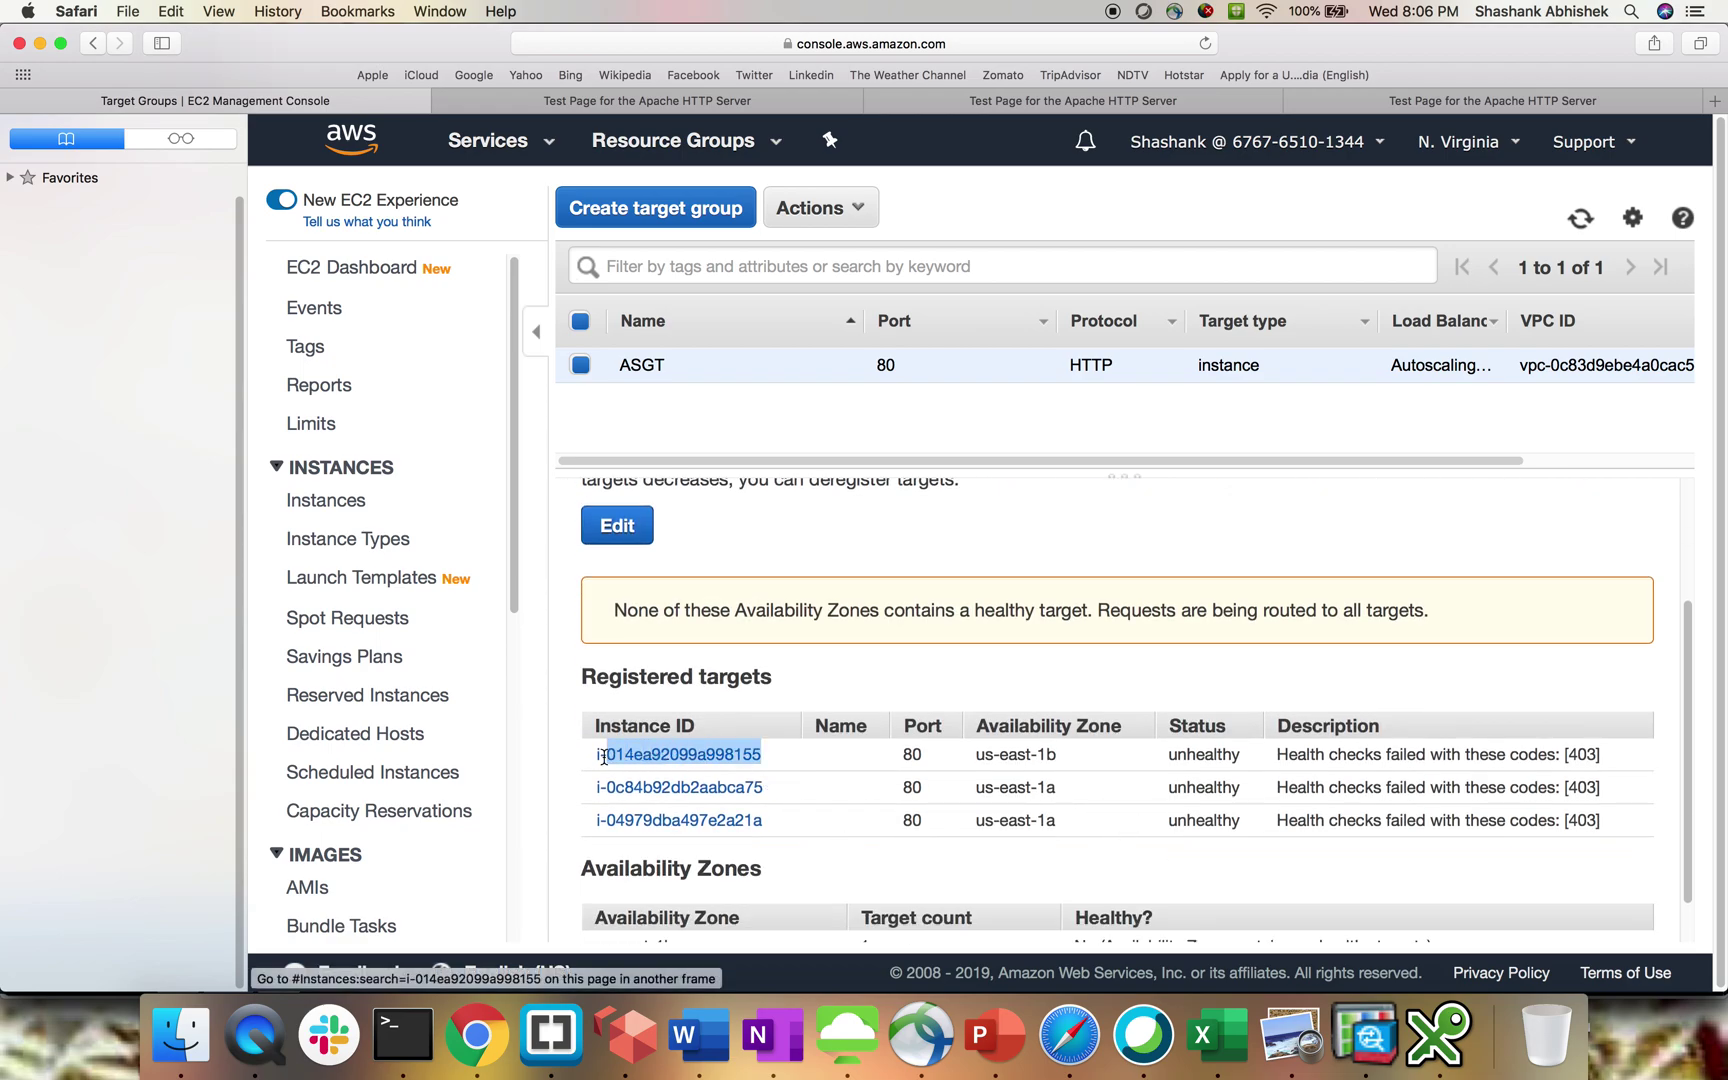
drag(1549, 753, 1600, 742)
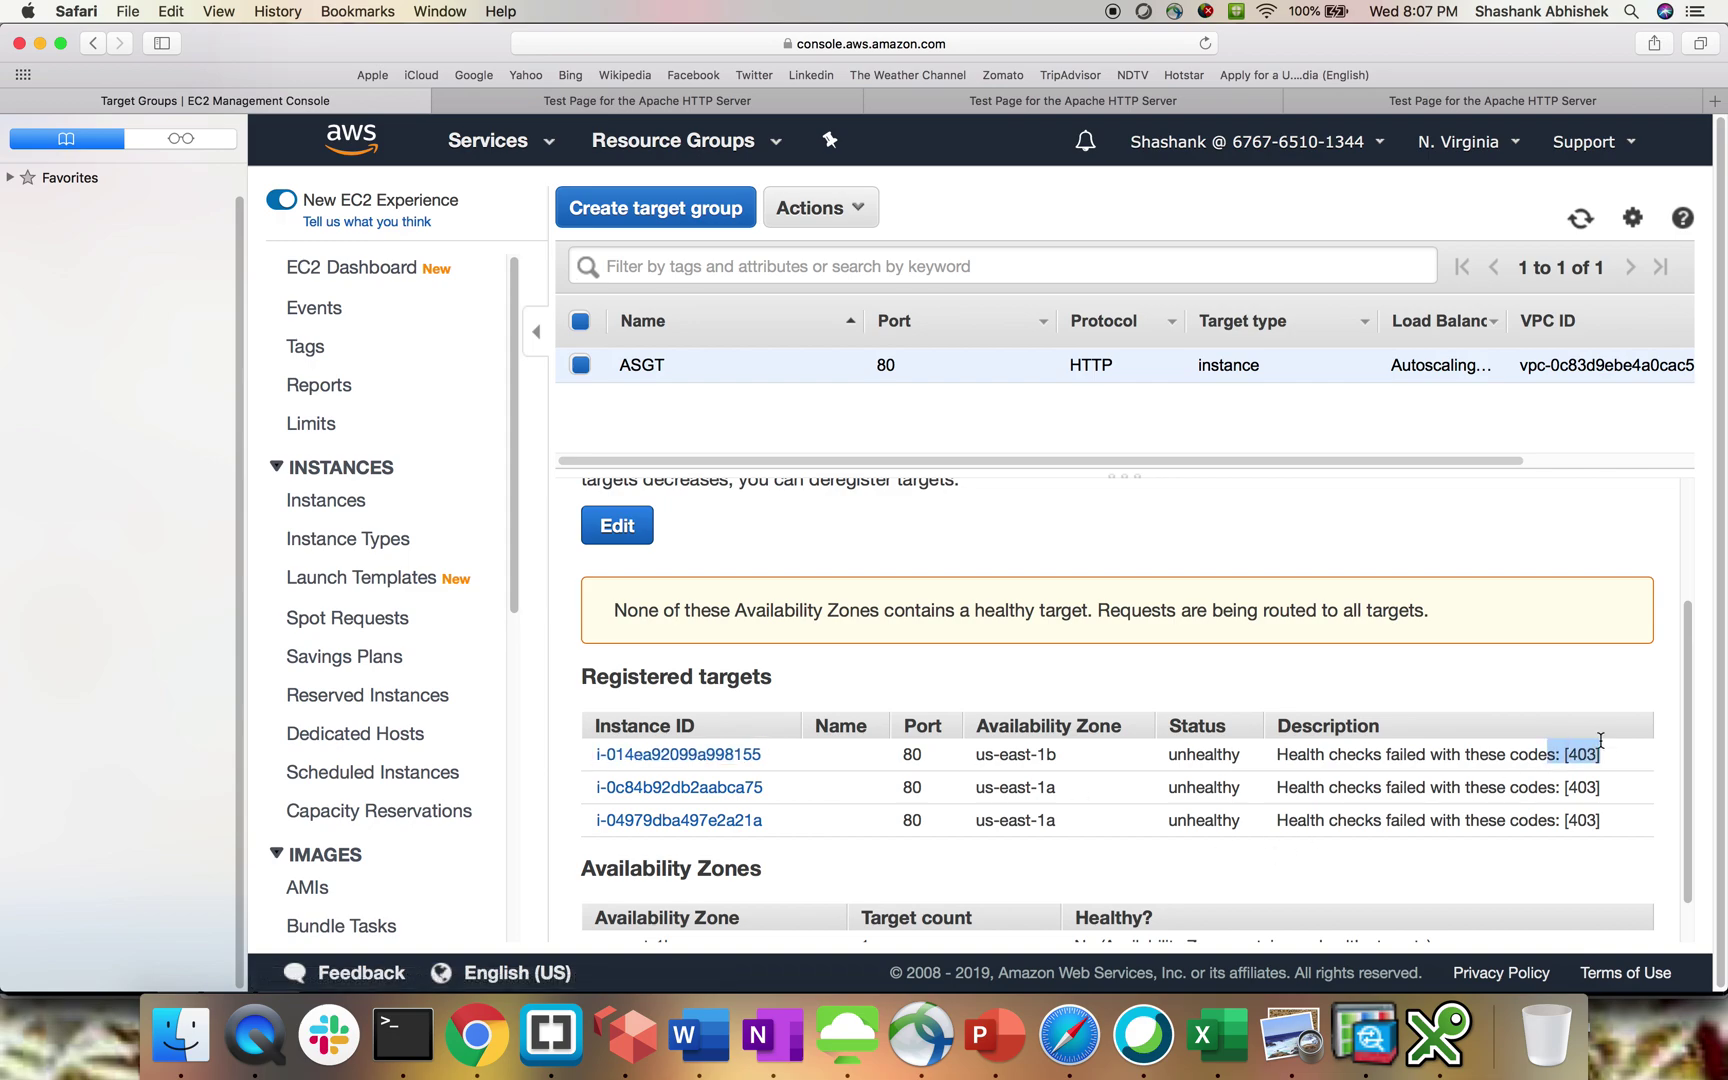
click(1601, 741)
scroll(1192, 726, up, 2)
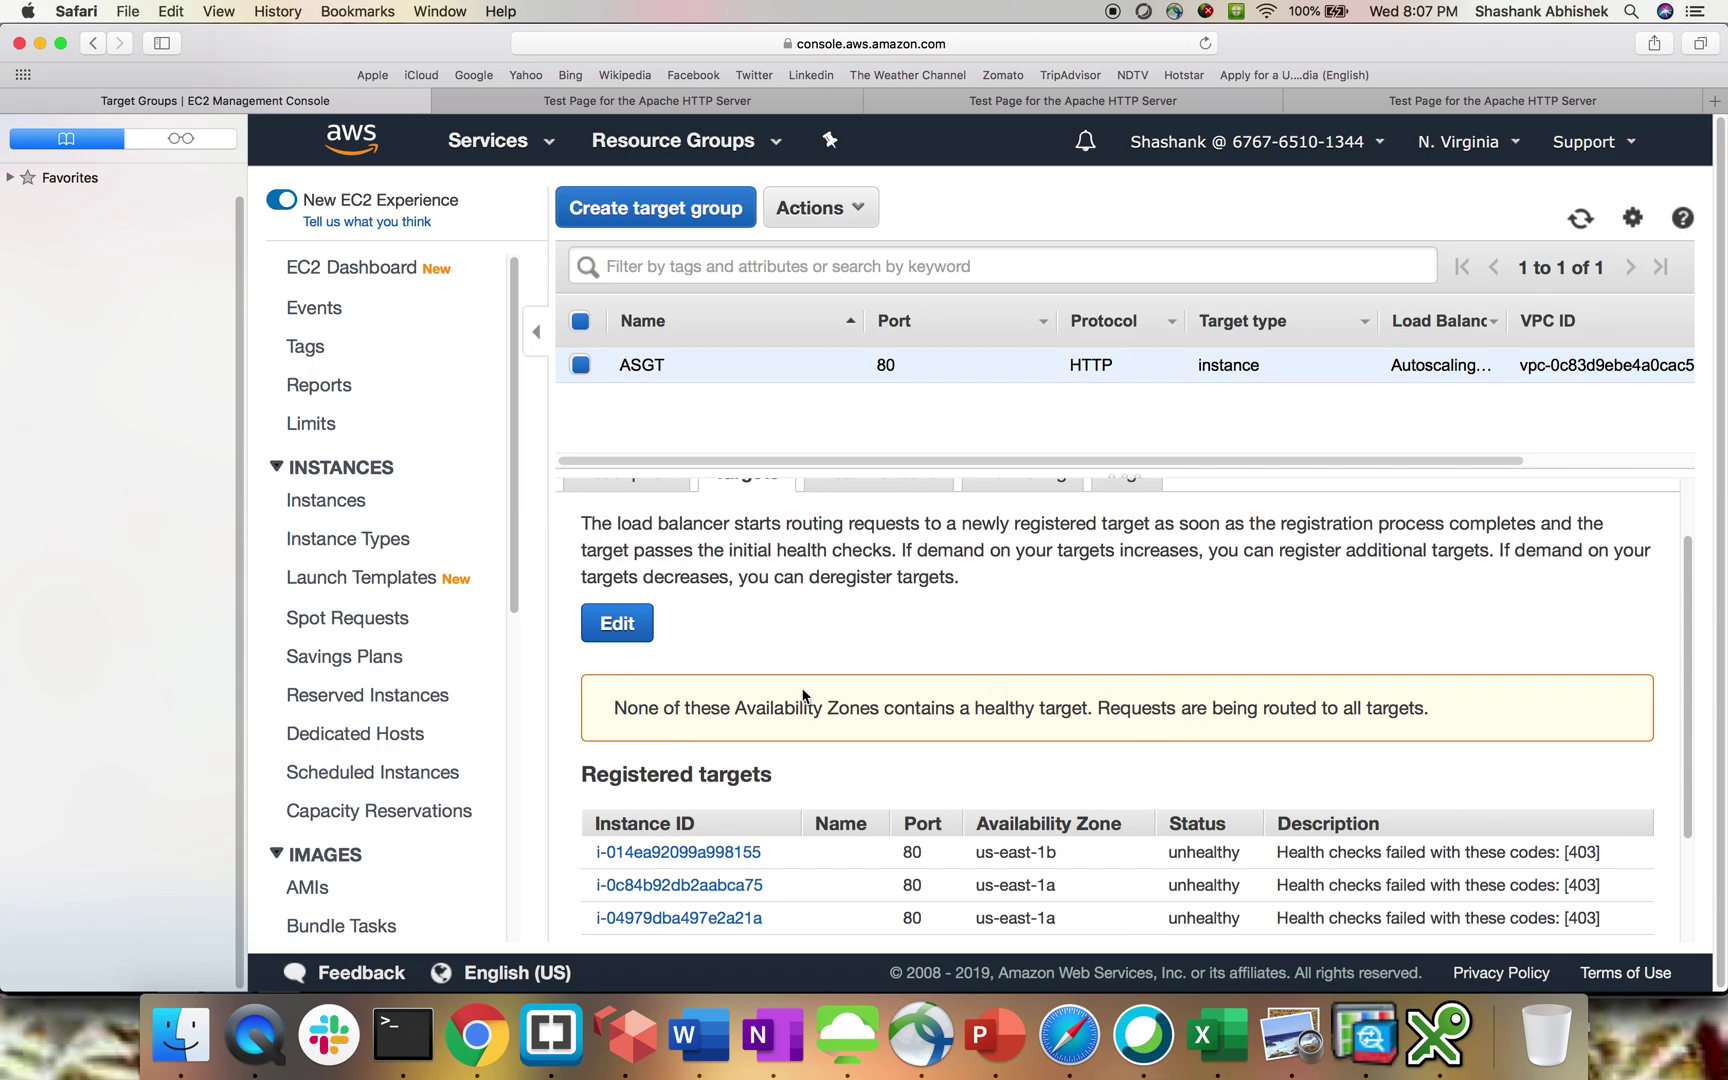
scroll(806, 698, up, 2)
click(887, 564)
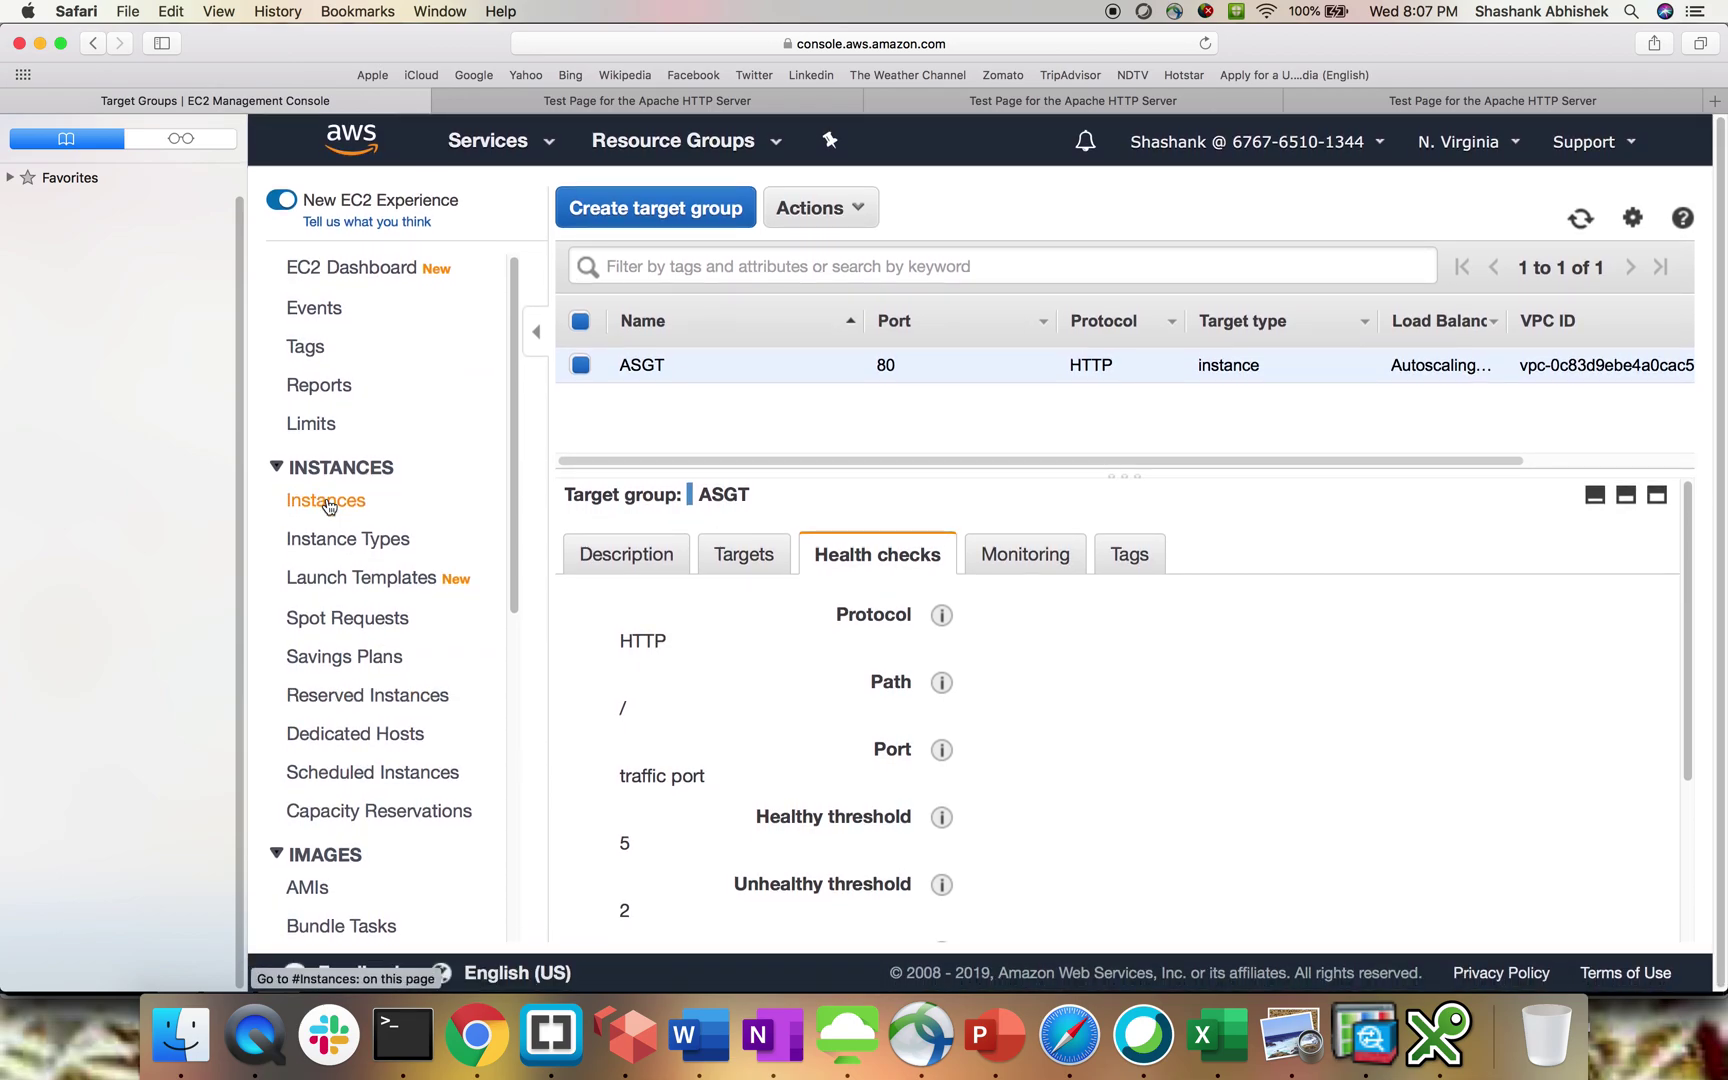
Open the EC2 instance list and wait until all three instances pass 2/2 status checks
click(328, 500)
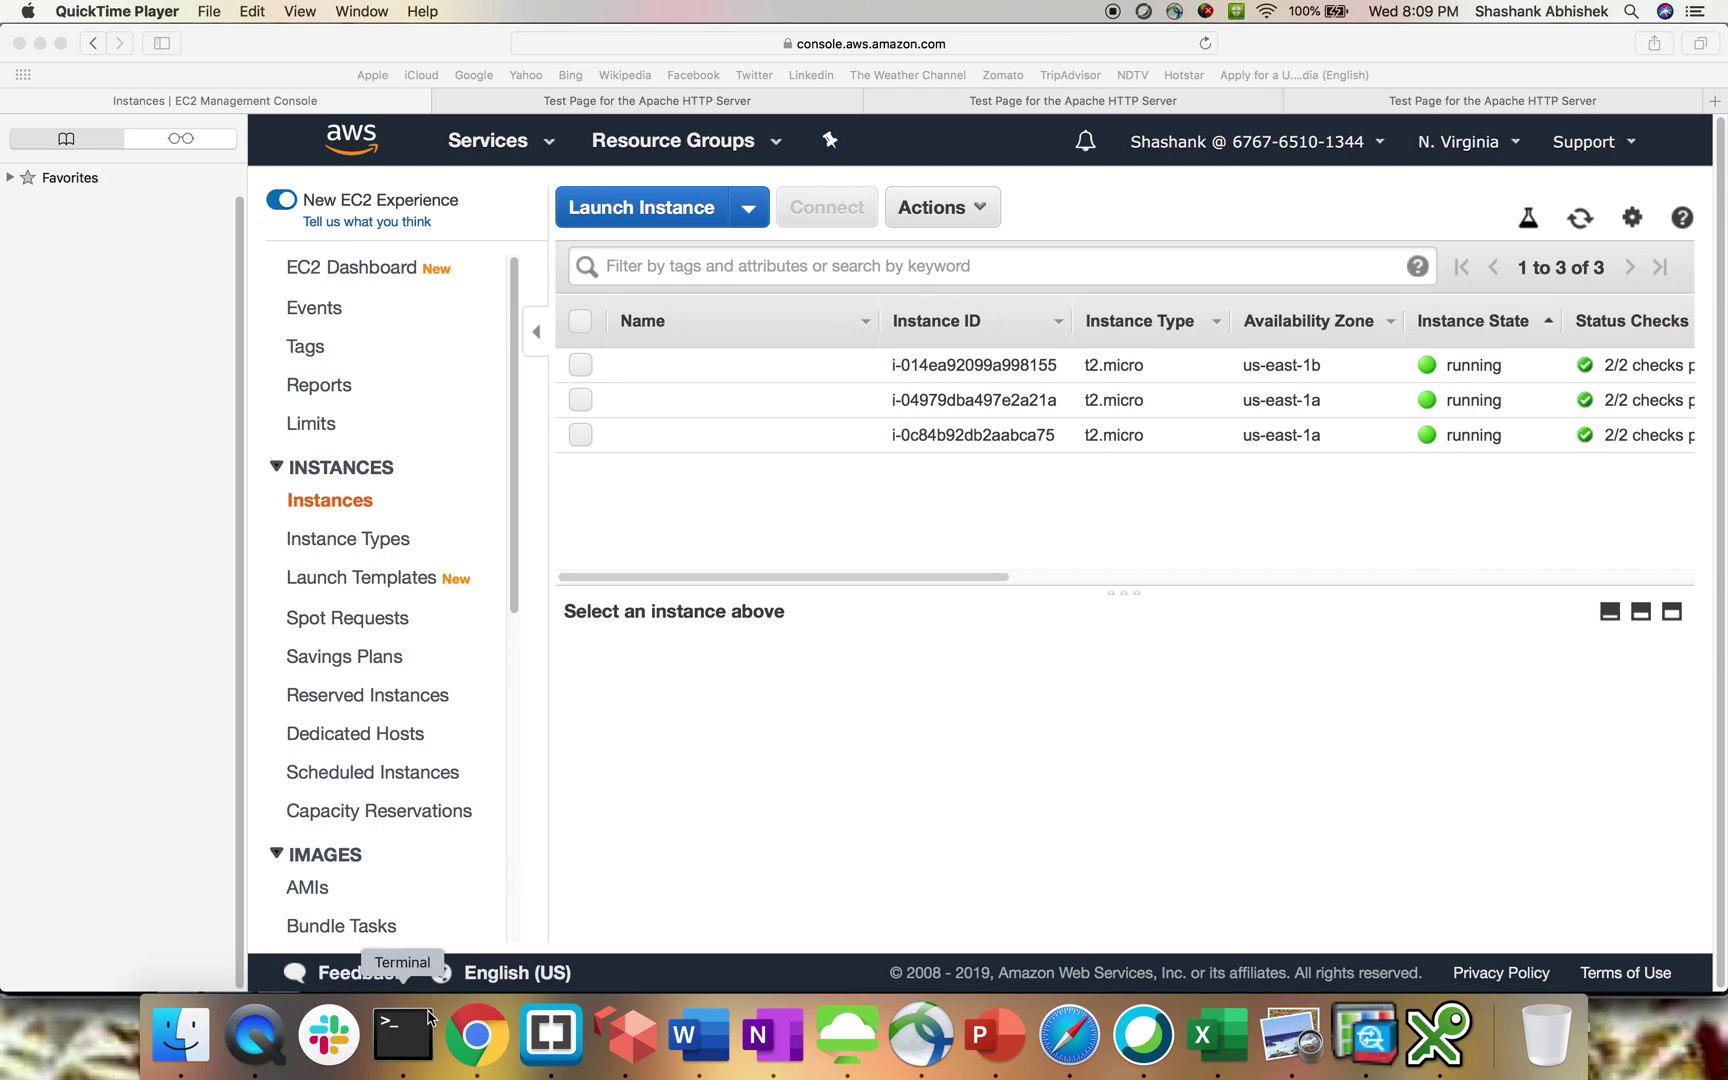
Quit top and run 'killall sha1sum', copied from the Brackets notes, in Terminal
click(403, 1034)
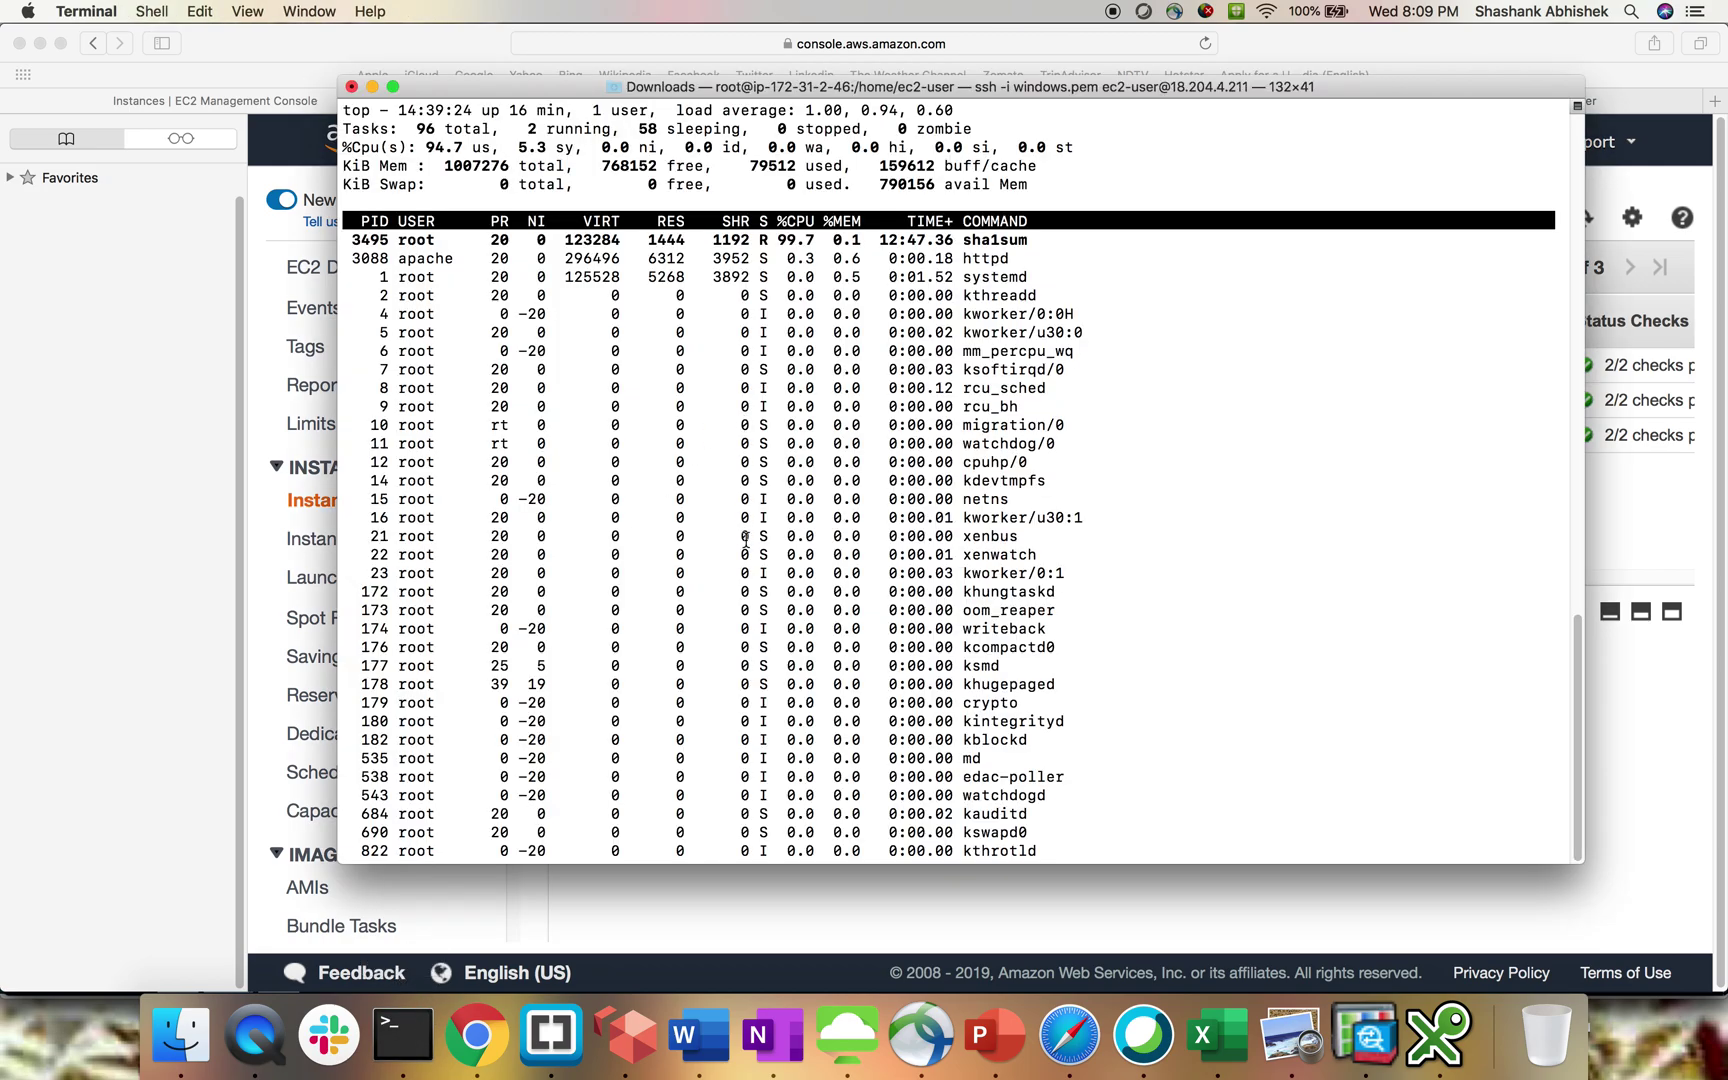
key(q)
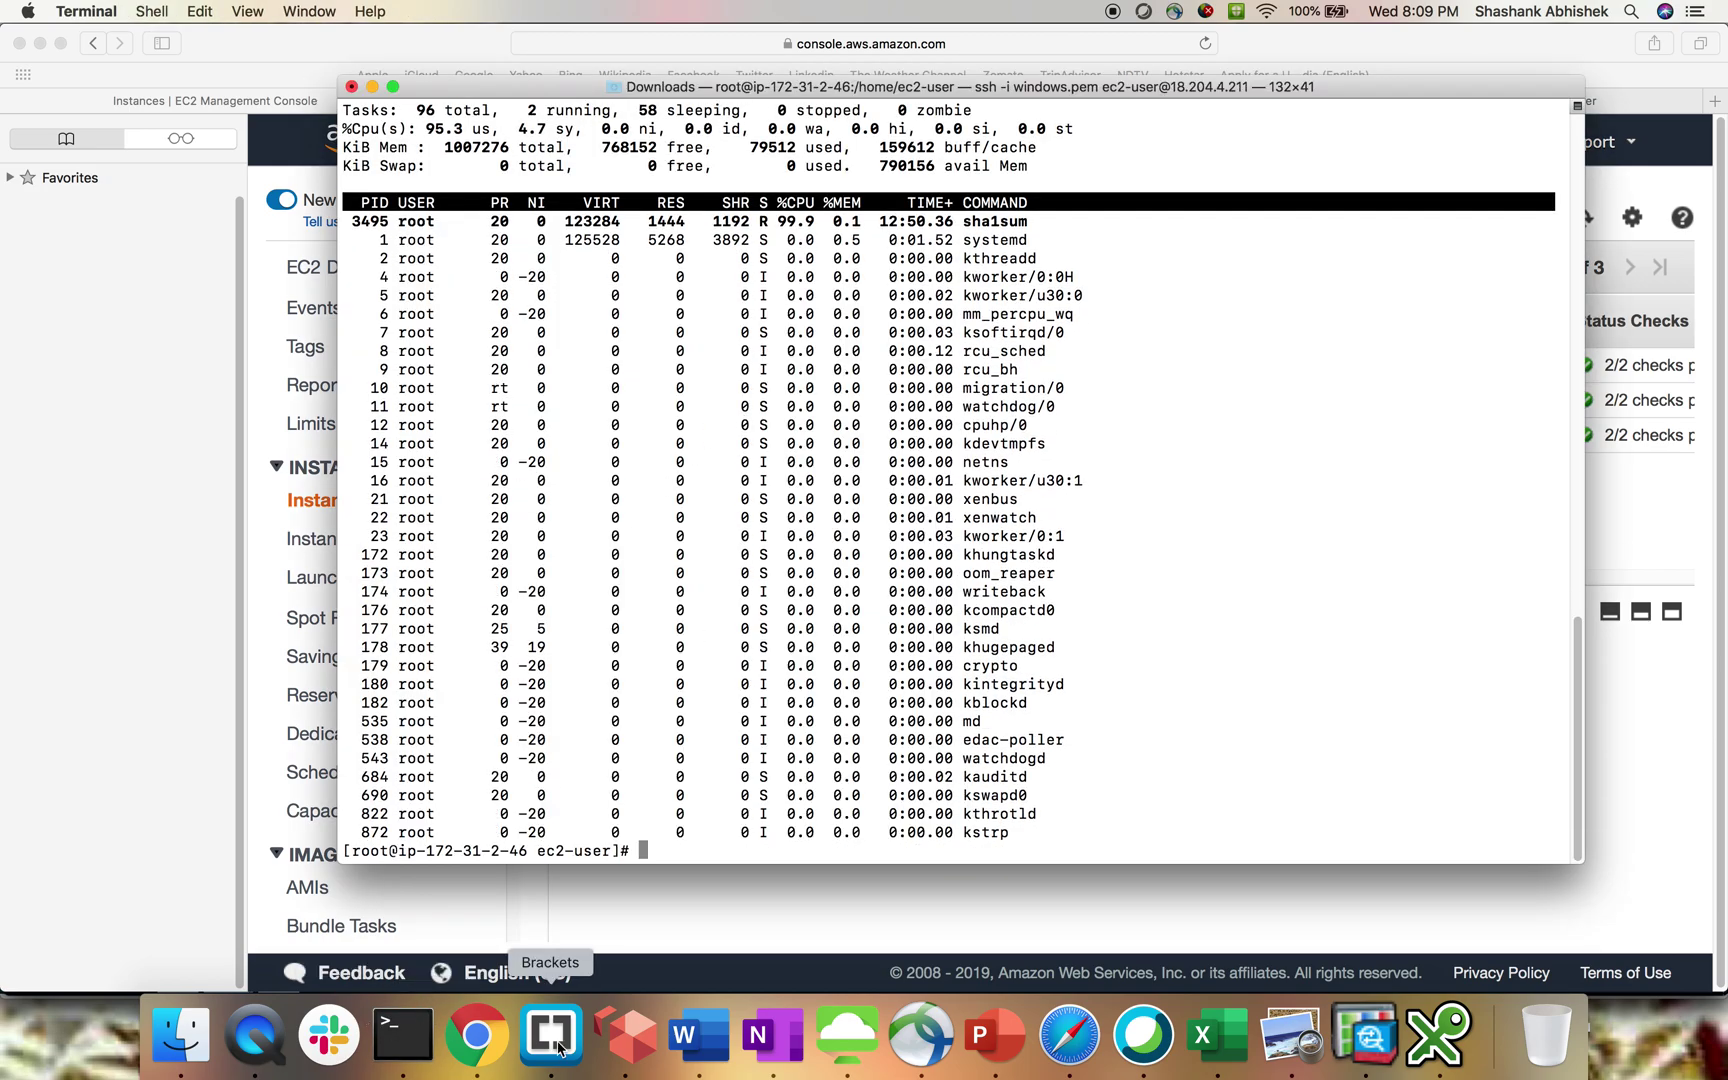
click(556, 1044)
drag(573, 385, 362, 382)
key(super+c)
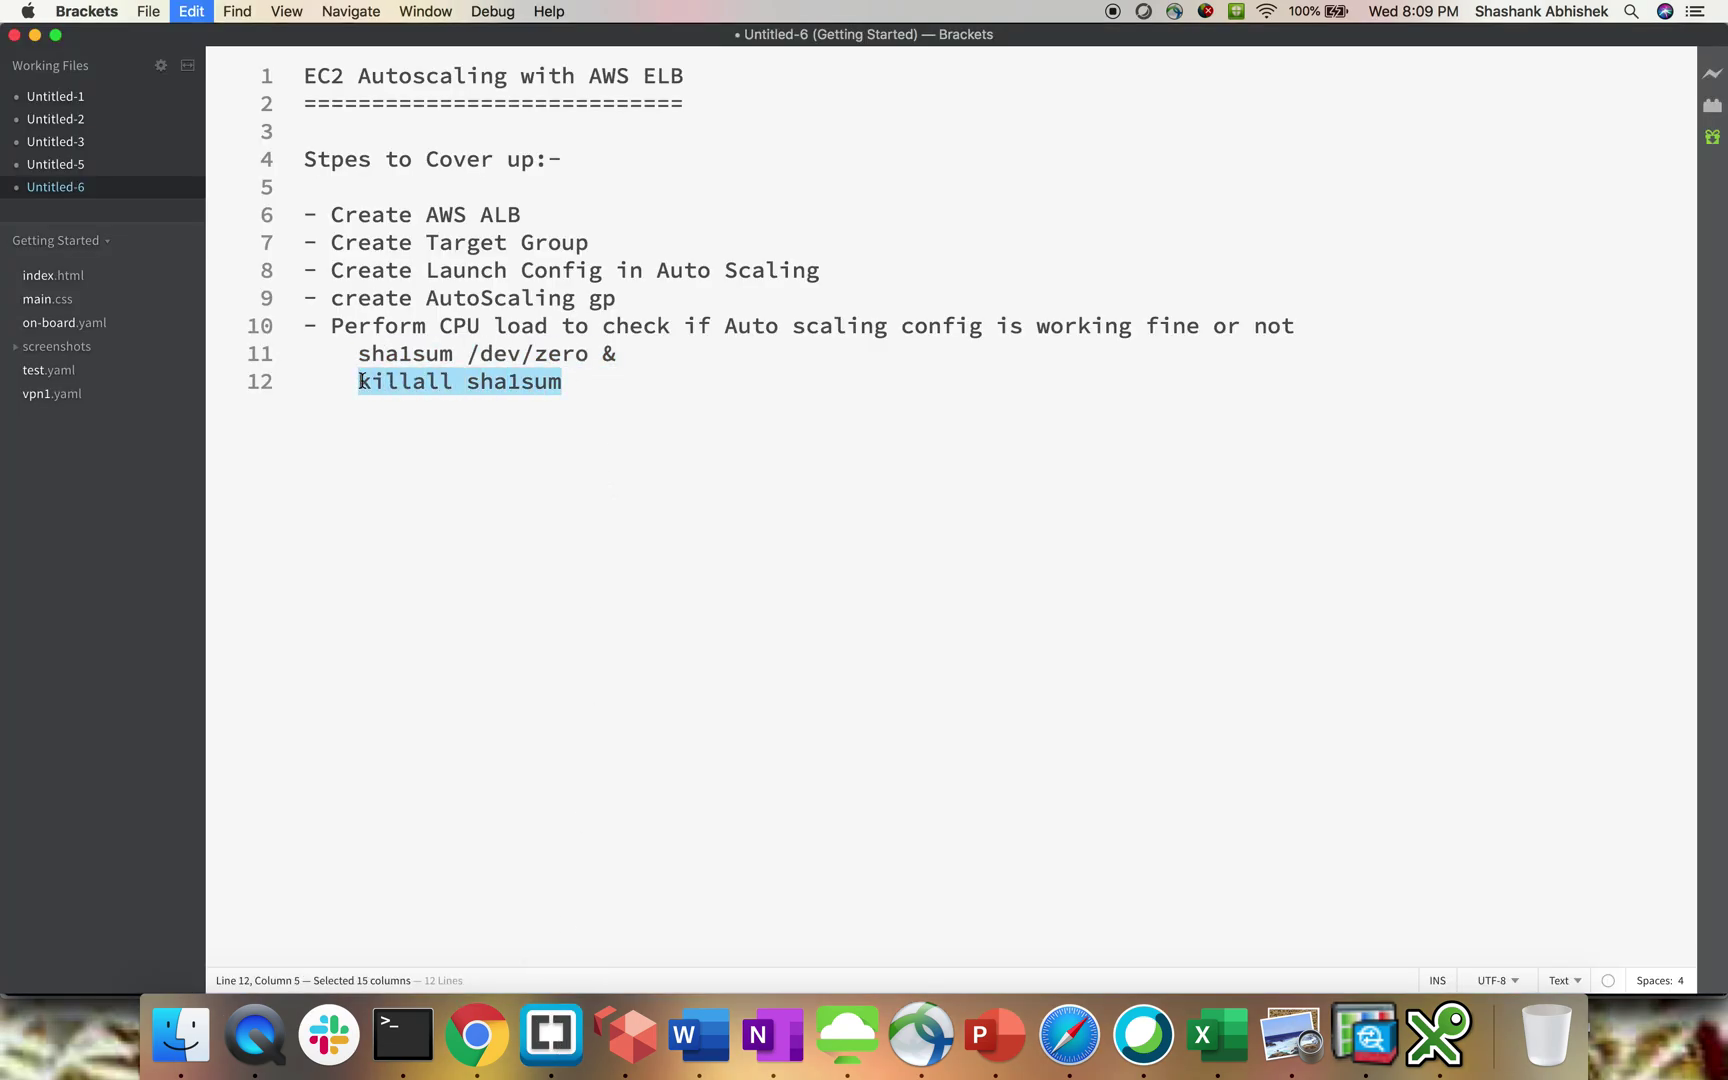
key(super+Tab)
key(super+v)
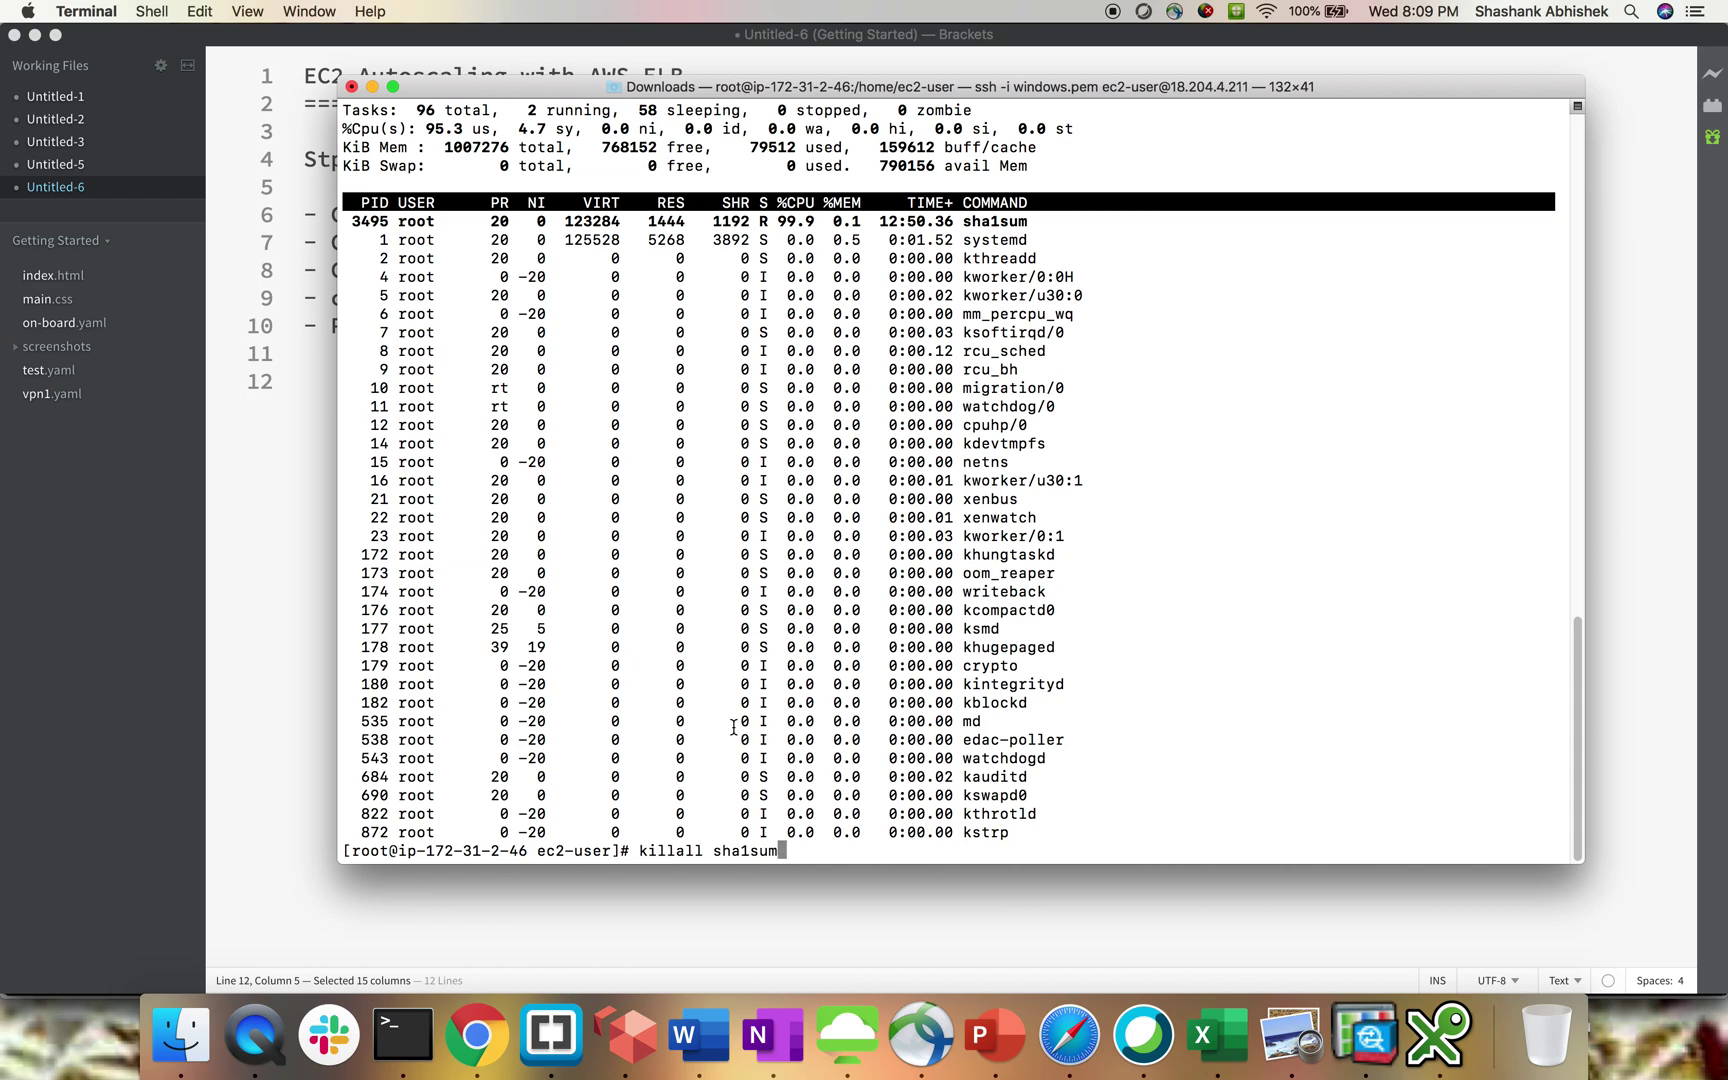
key(Return)
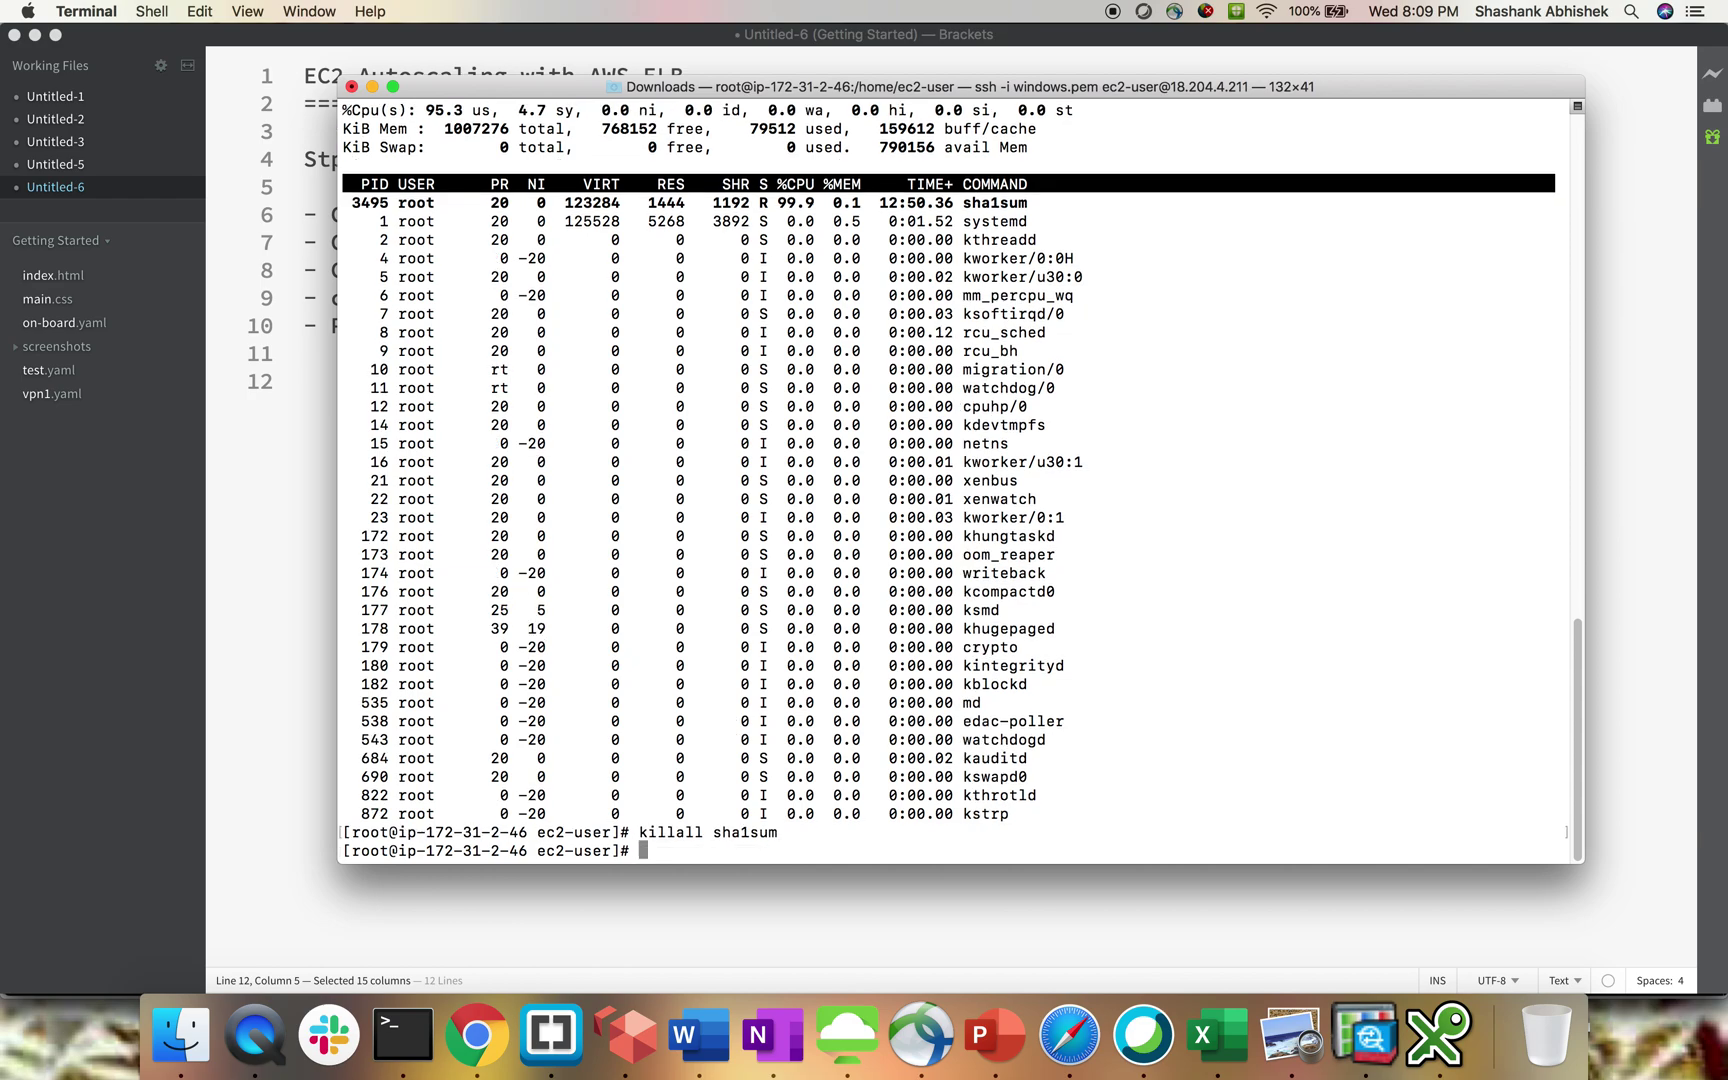
text(top)
Confirm in top that the CPU is back to 100% idle, then return to the console
key(Return)
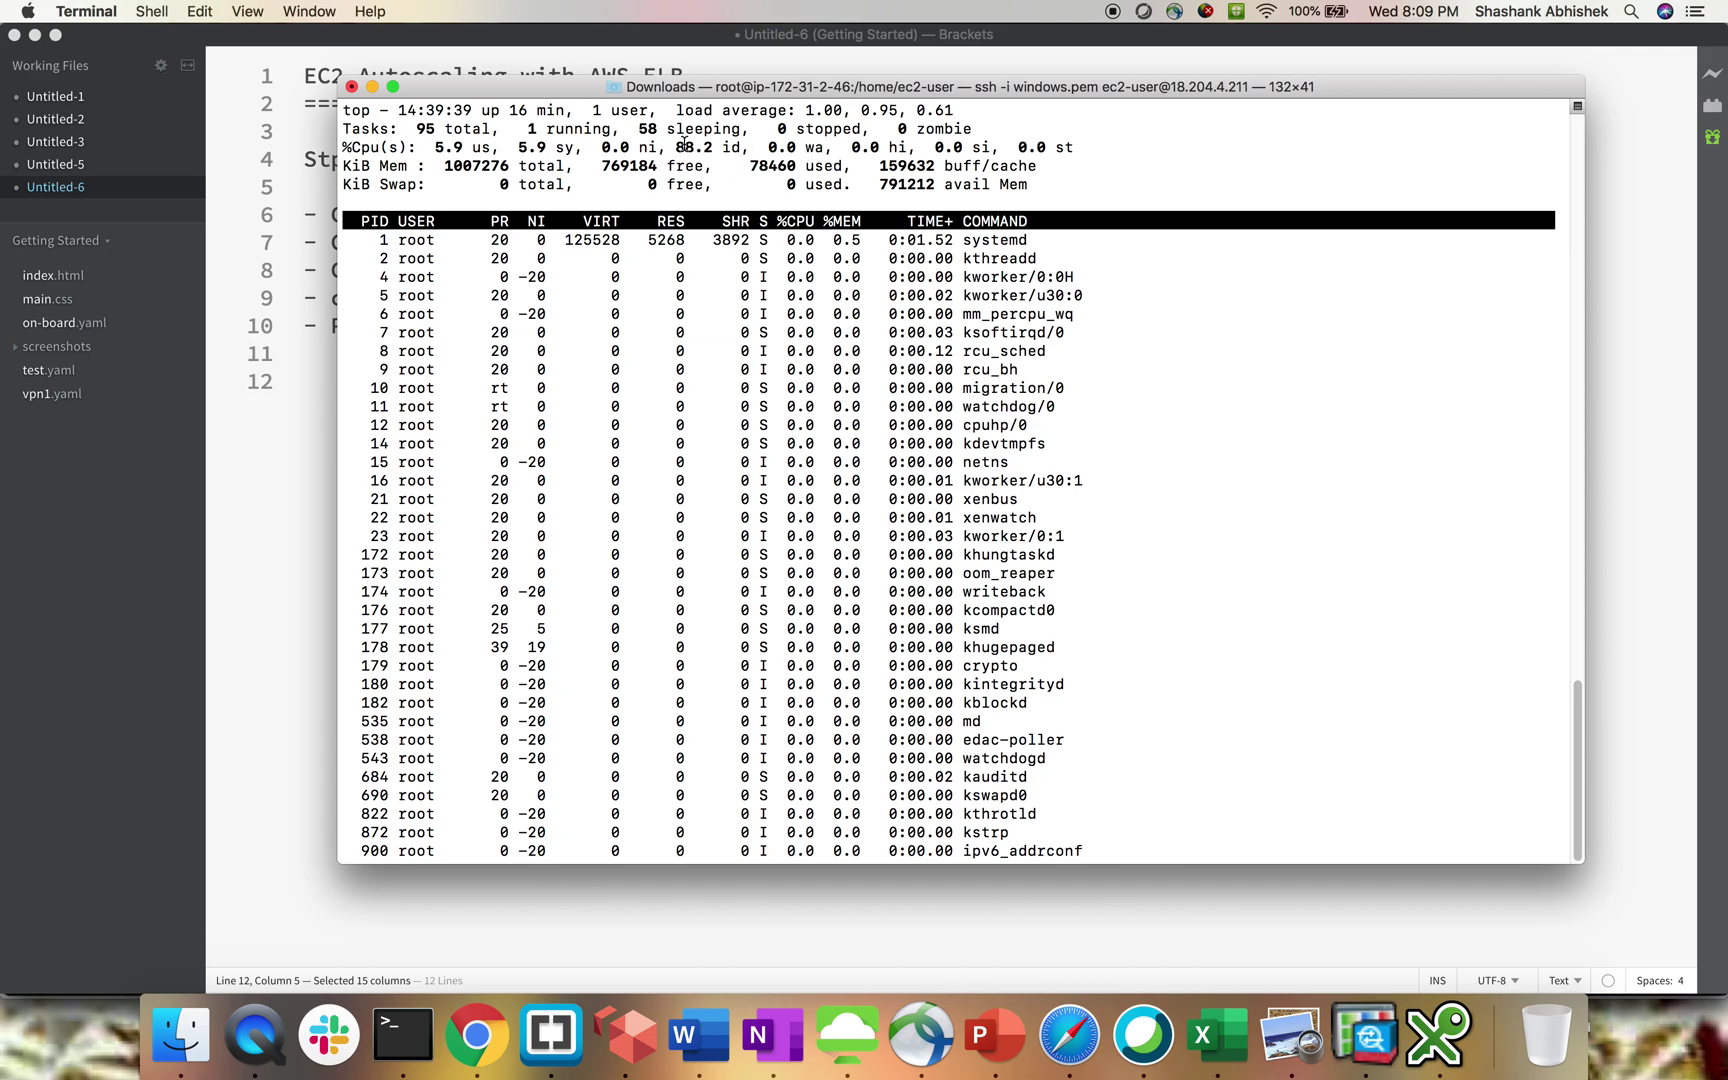
drag(679, 147, 744, 147)
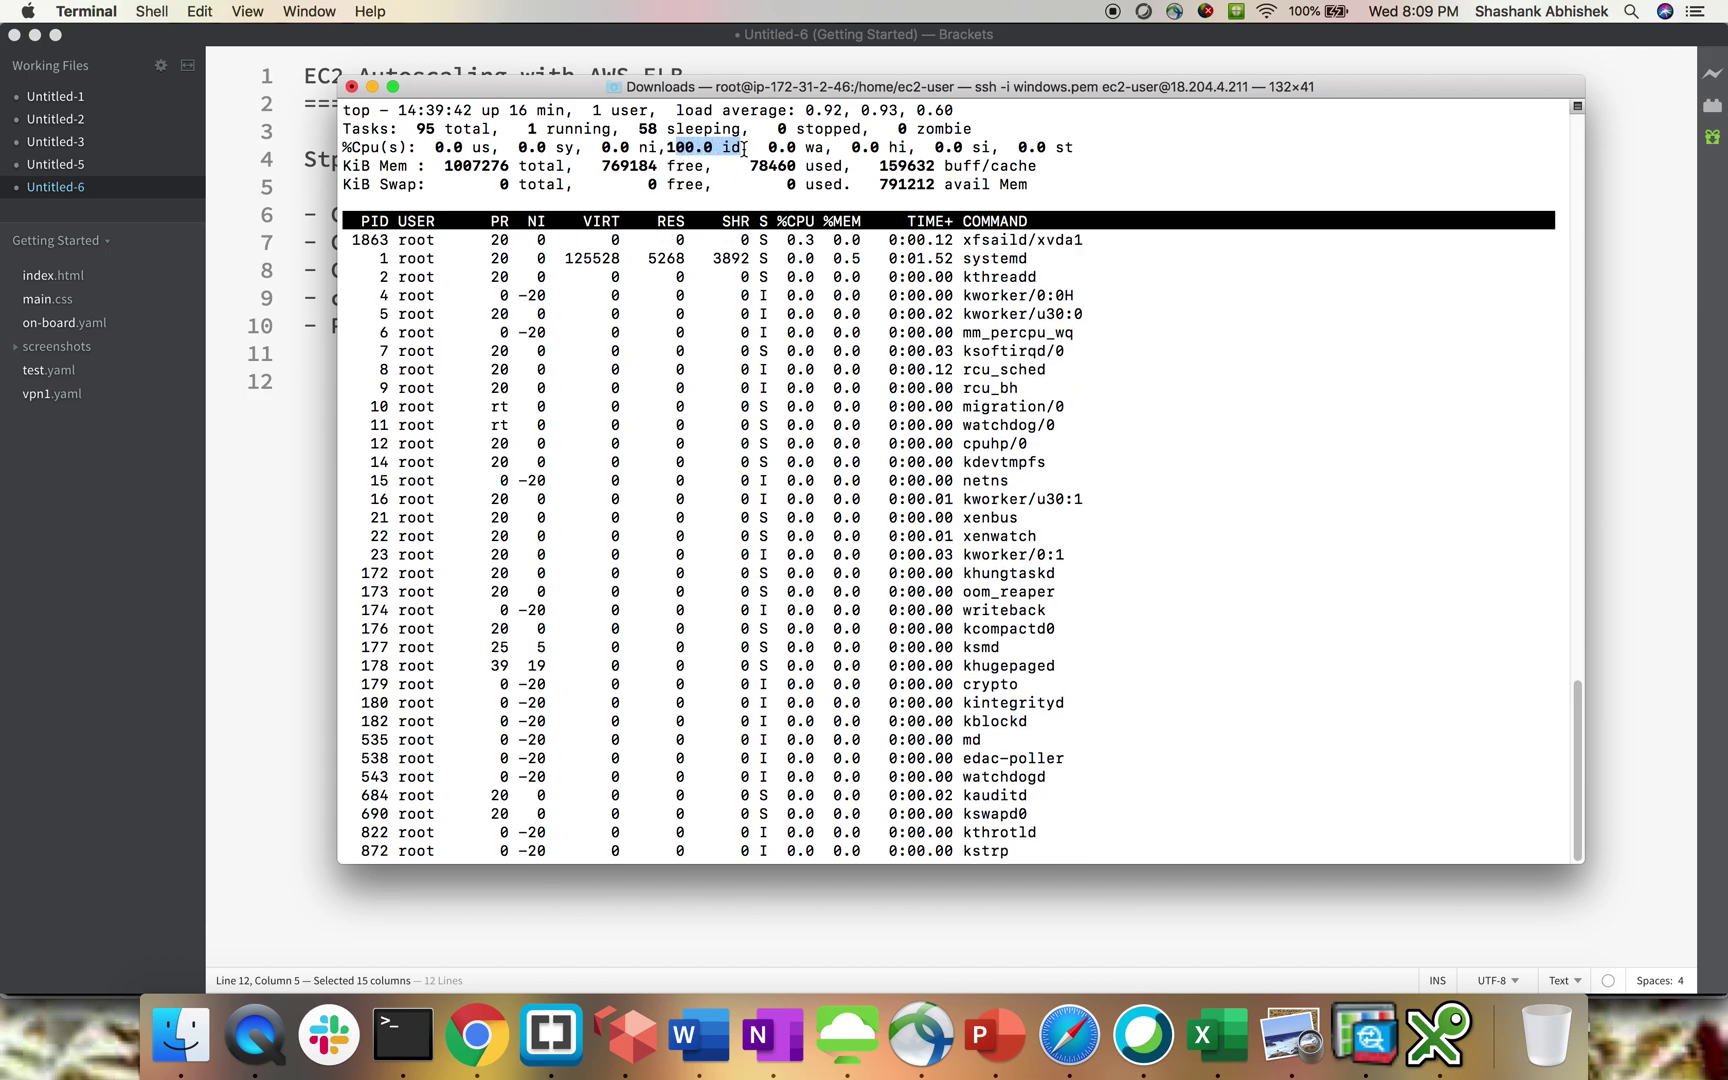
click(744, 148)
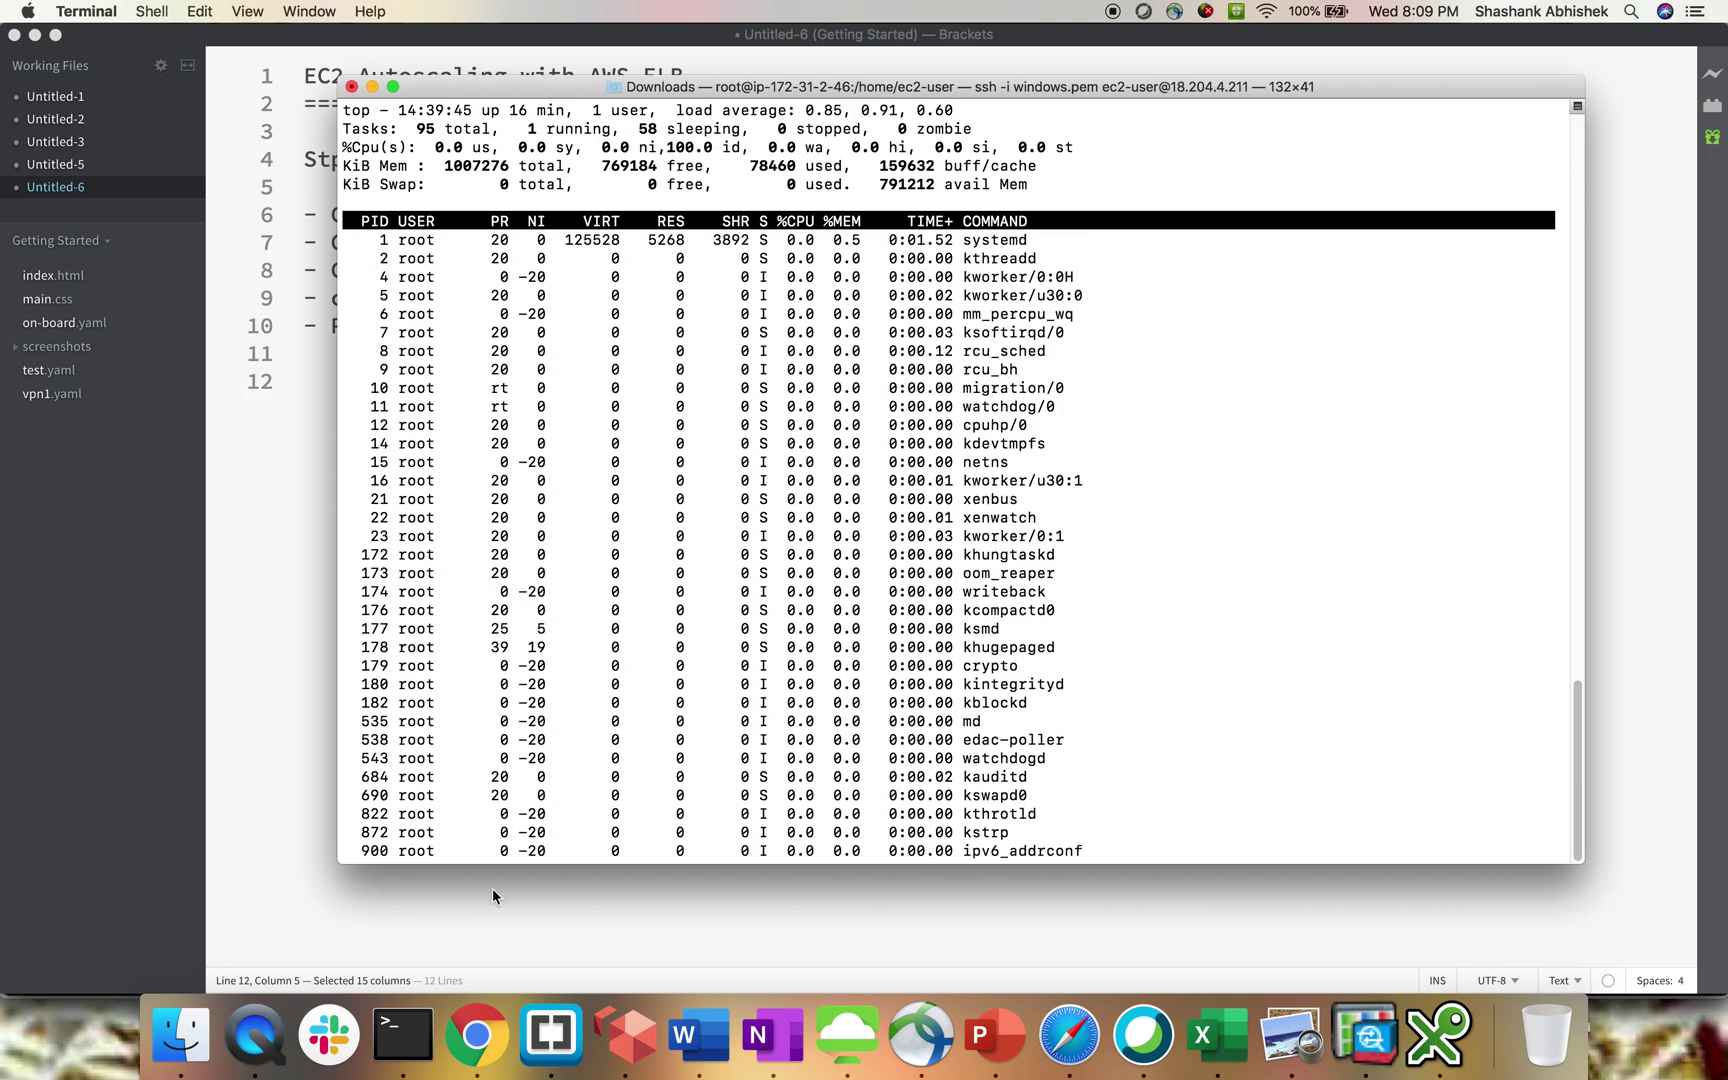
click(1068, 1035)
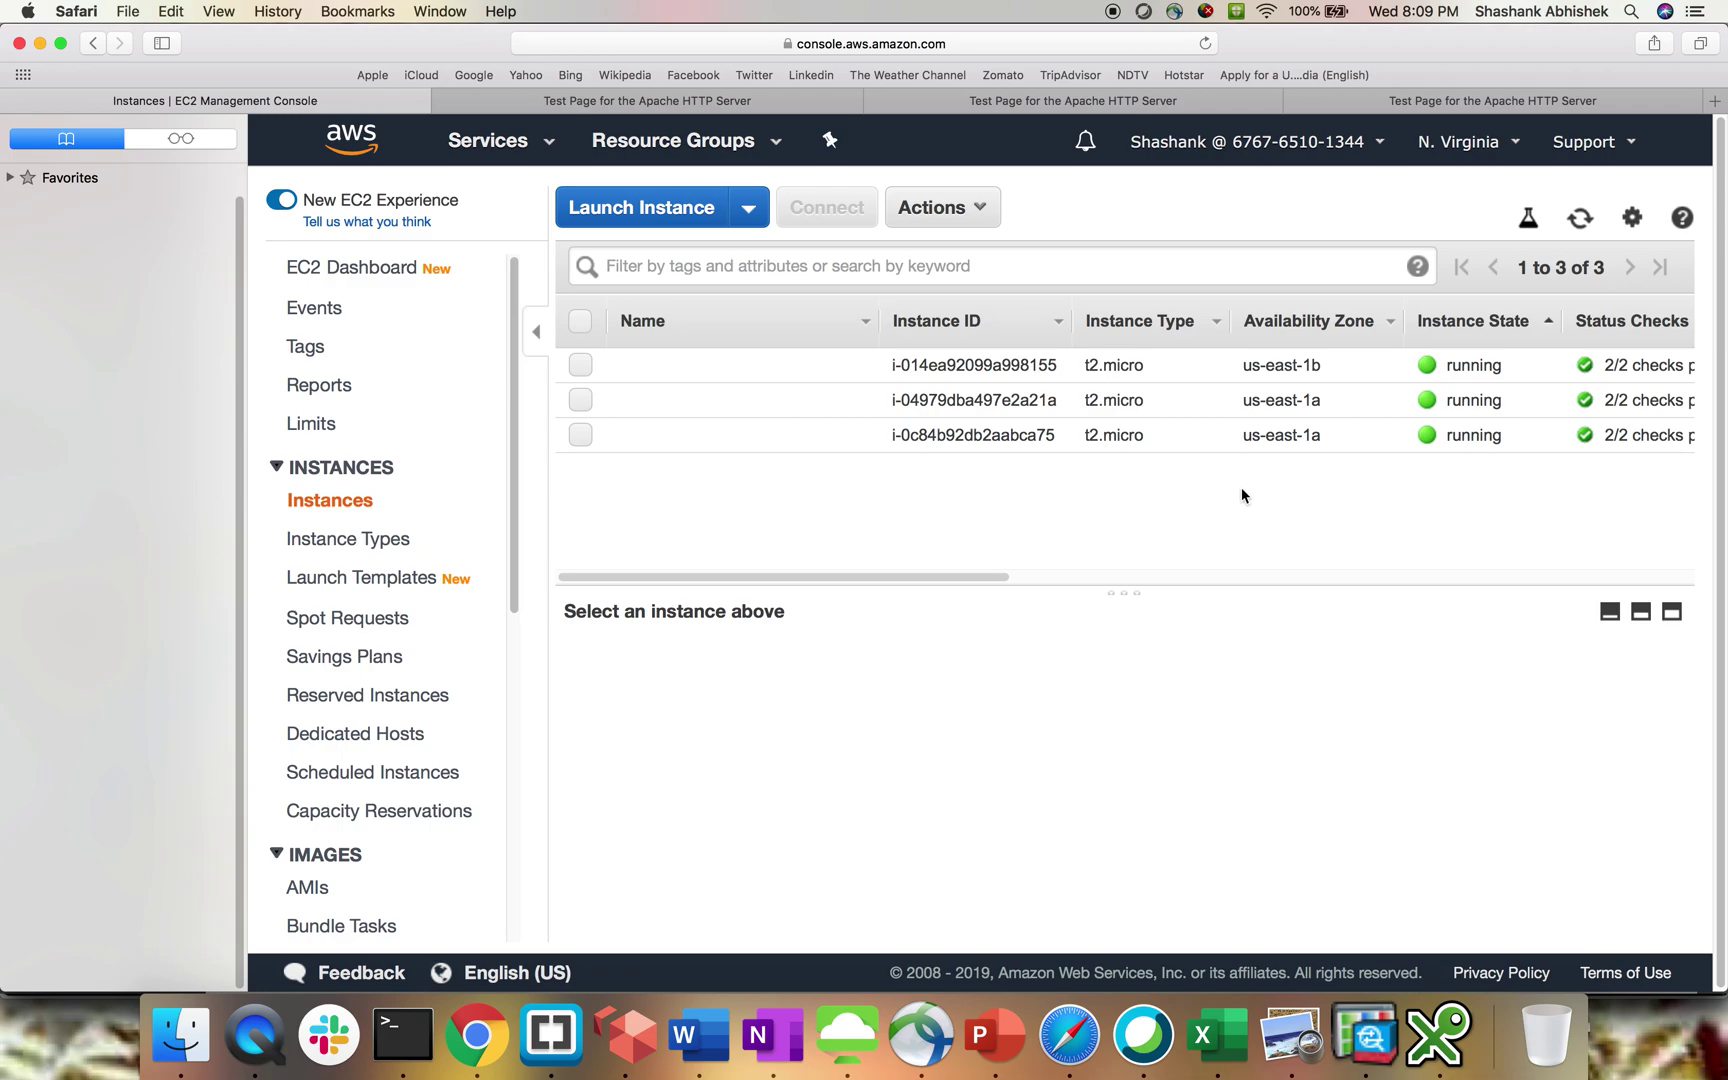
scroll(367, 810, down, 5)
Read ASGConfig's Decrease Group Size scaling policy
click(367, 937)
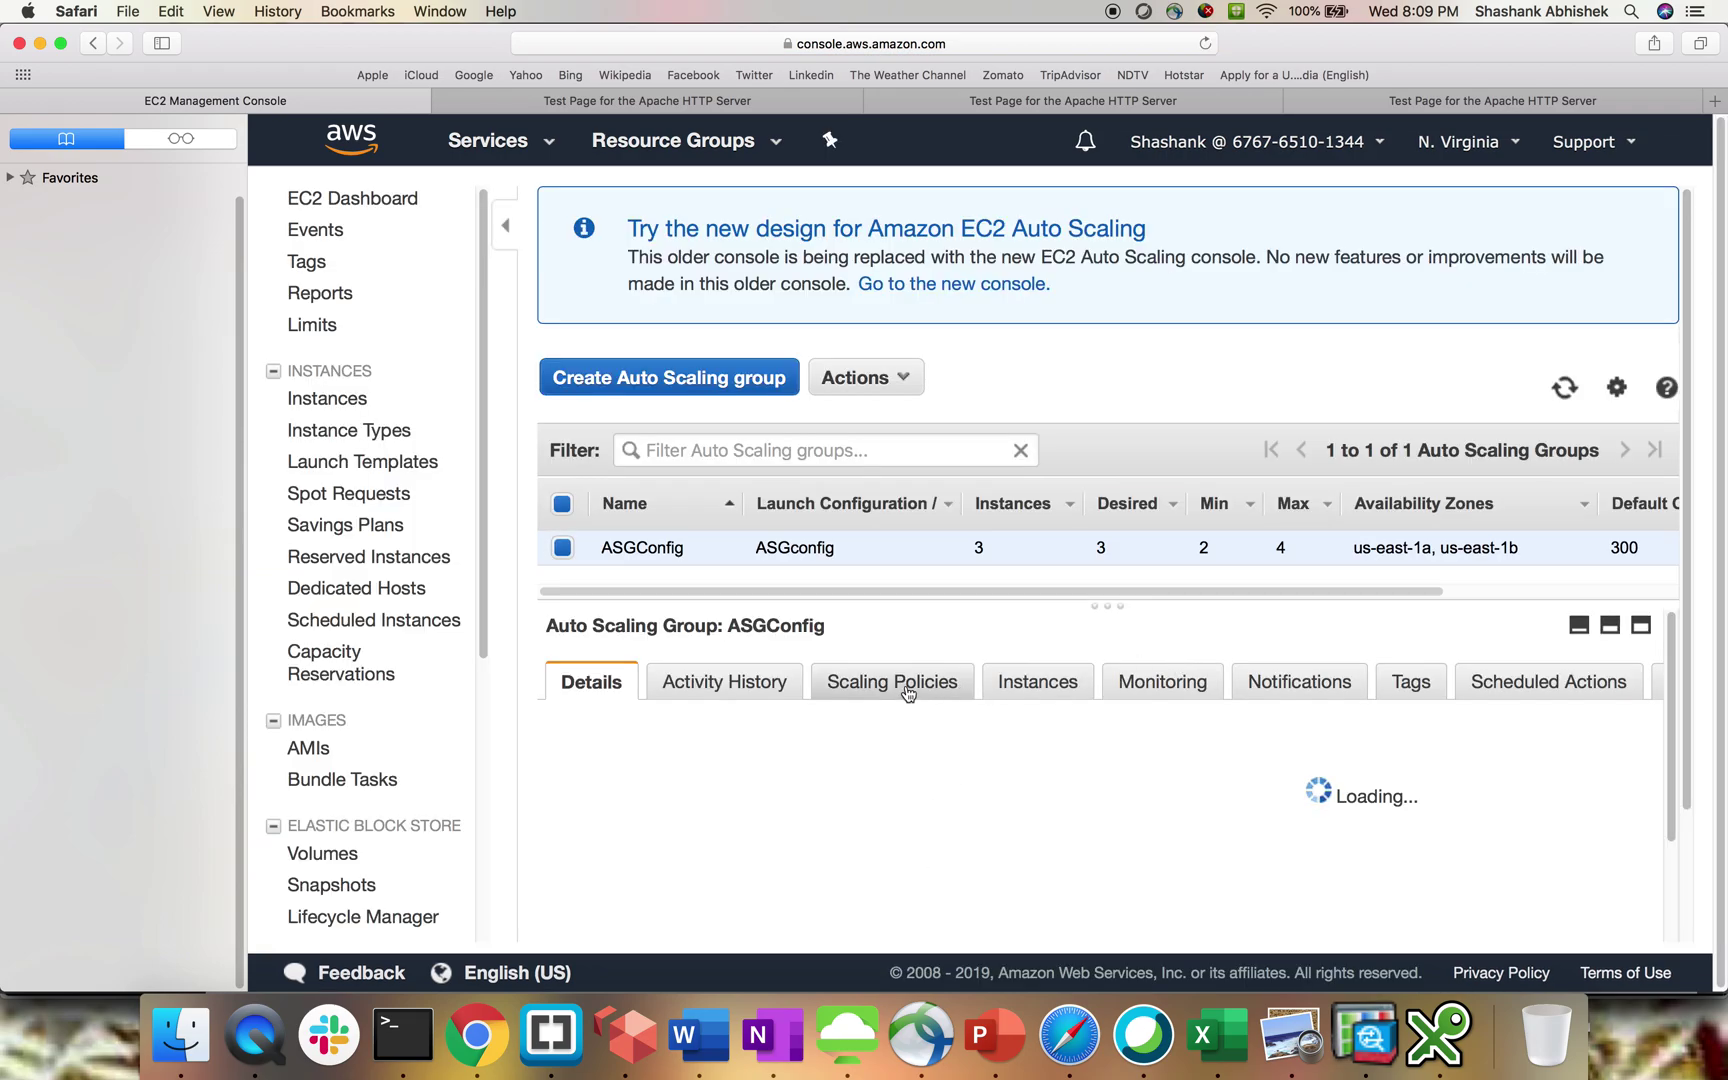
click(891, 682)
scroll(1219, 870, down, 3)
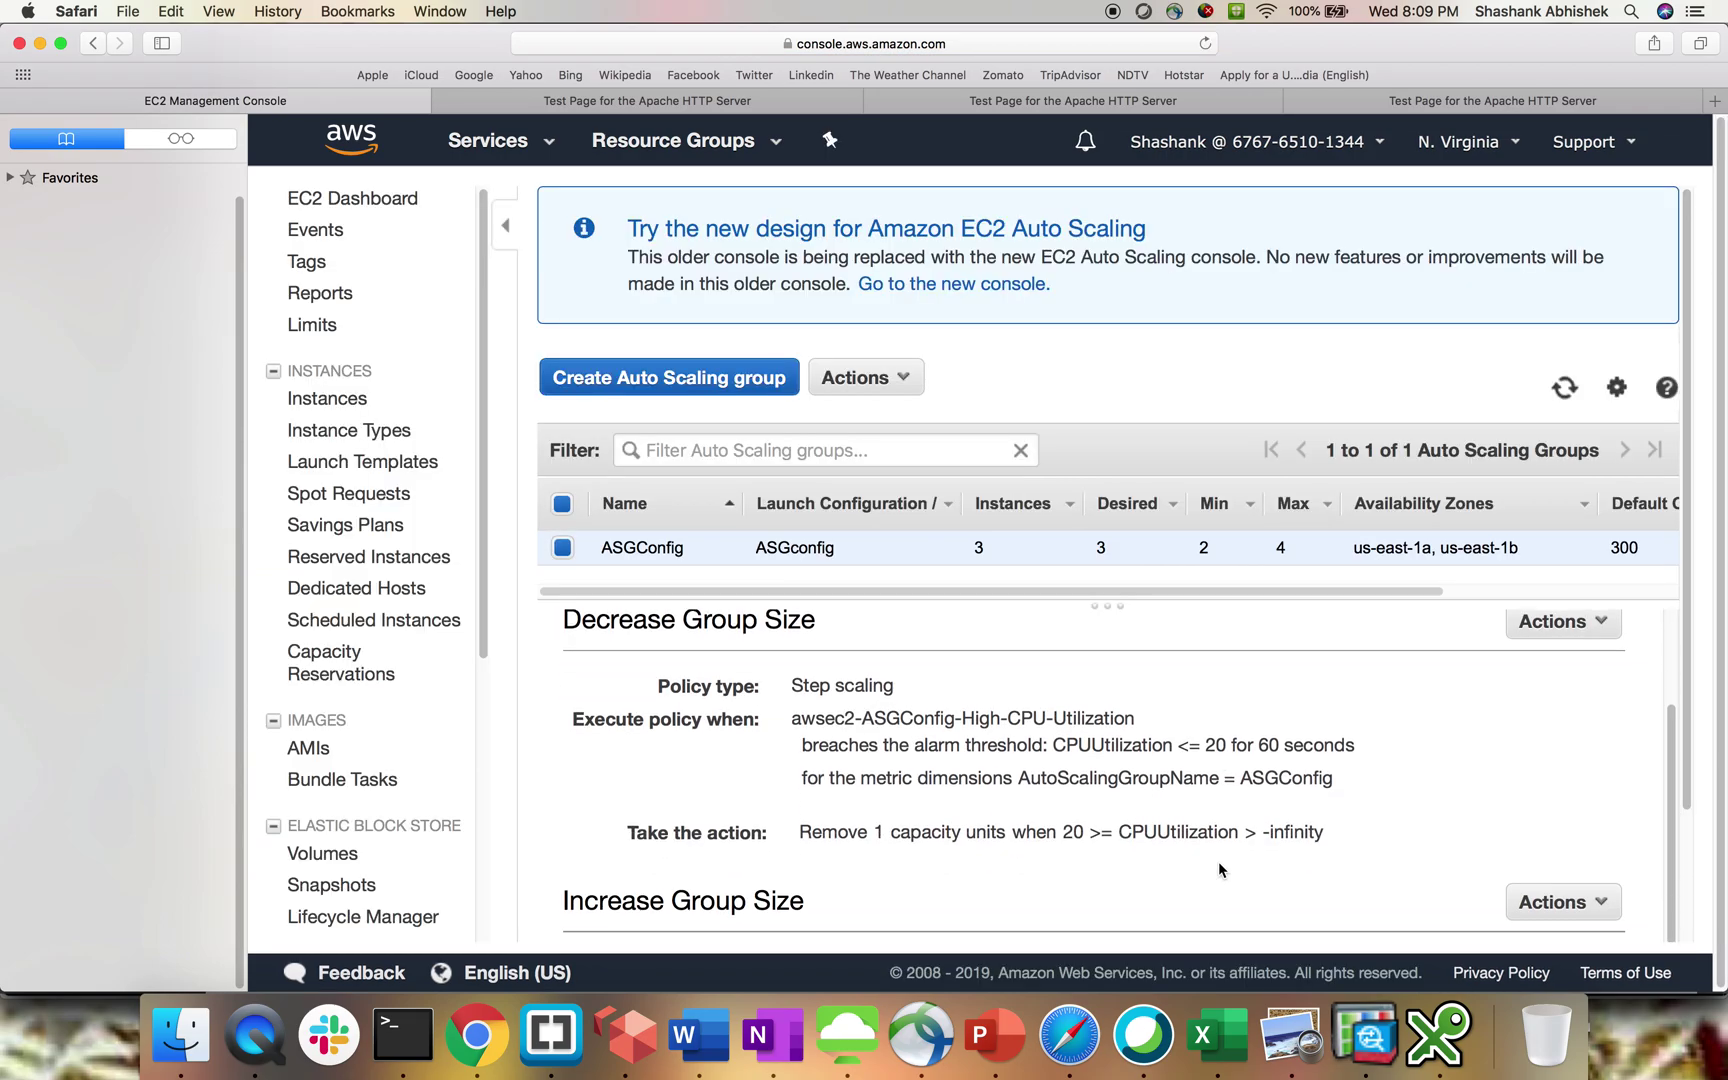
drag(839, 831, 1001, 831)
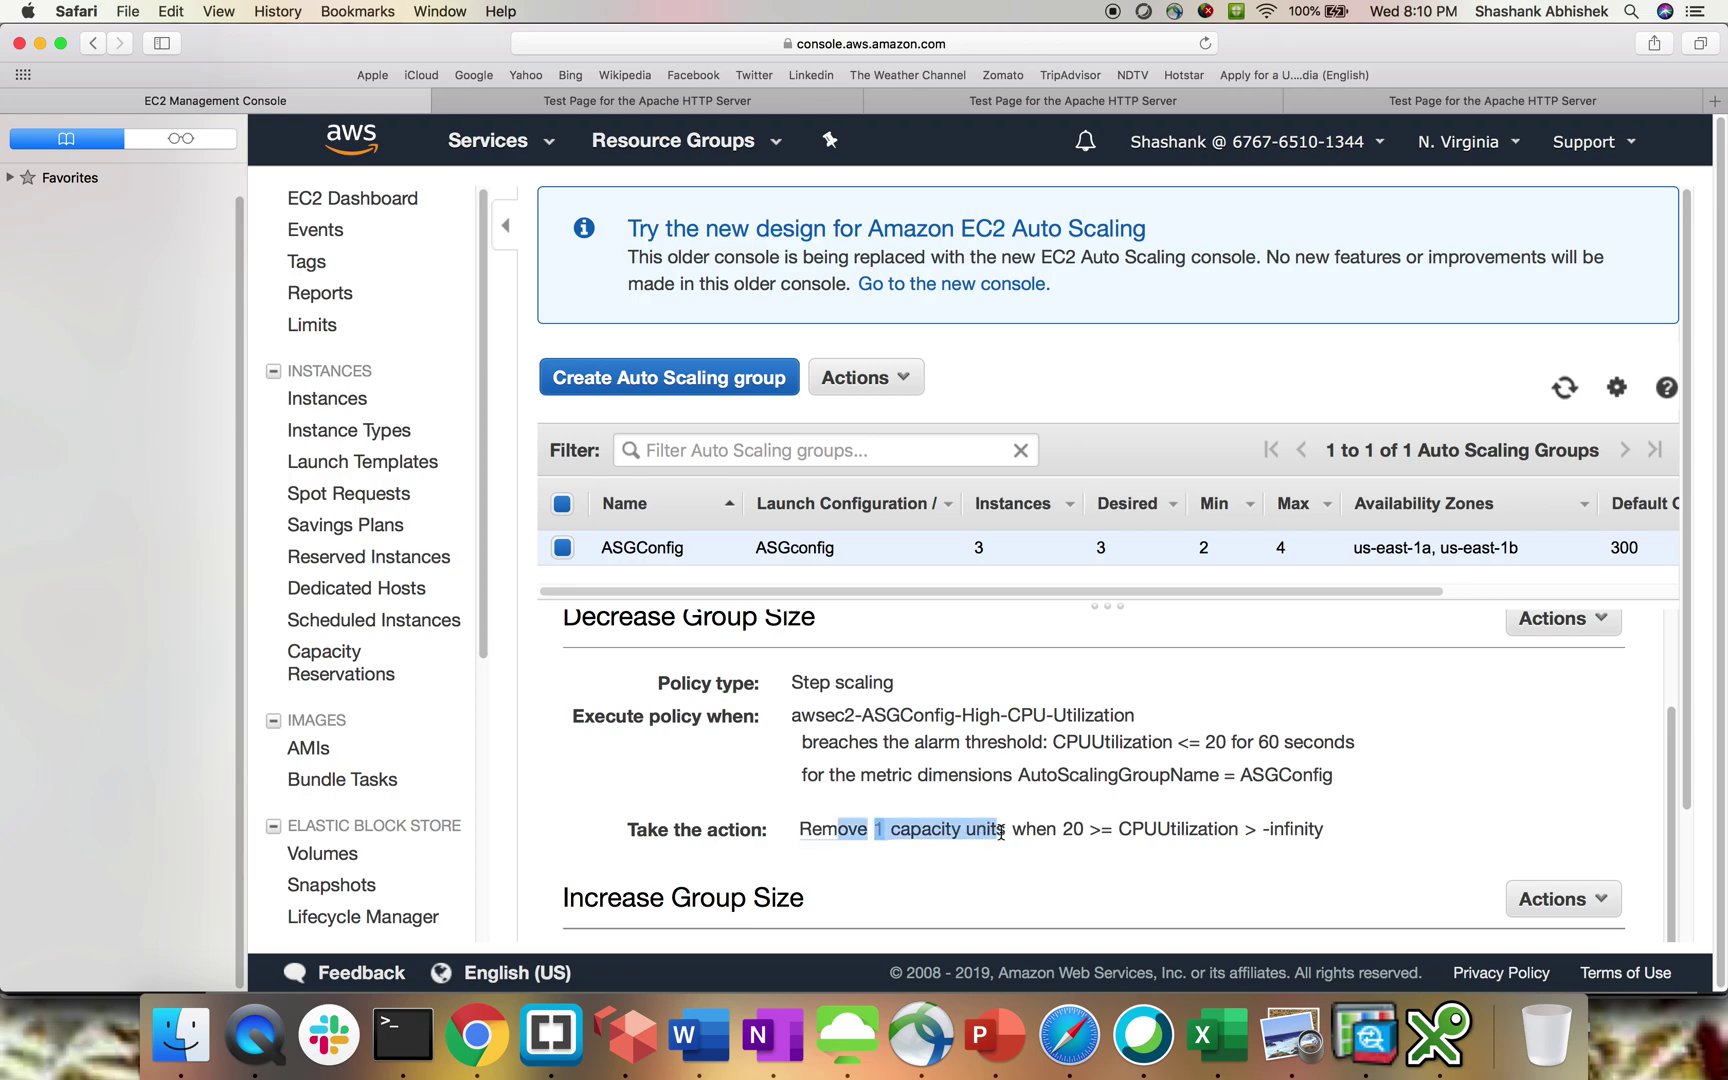
click(1126, 832)
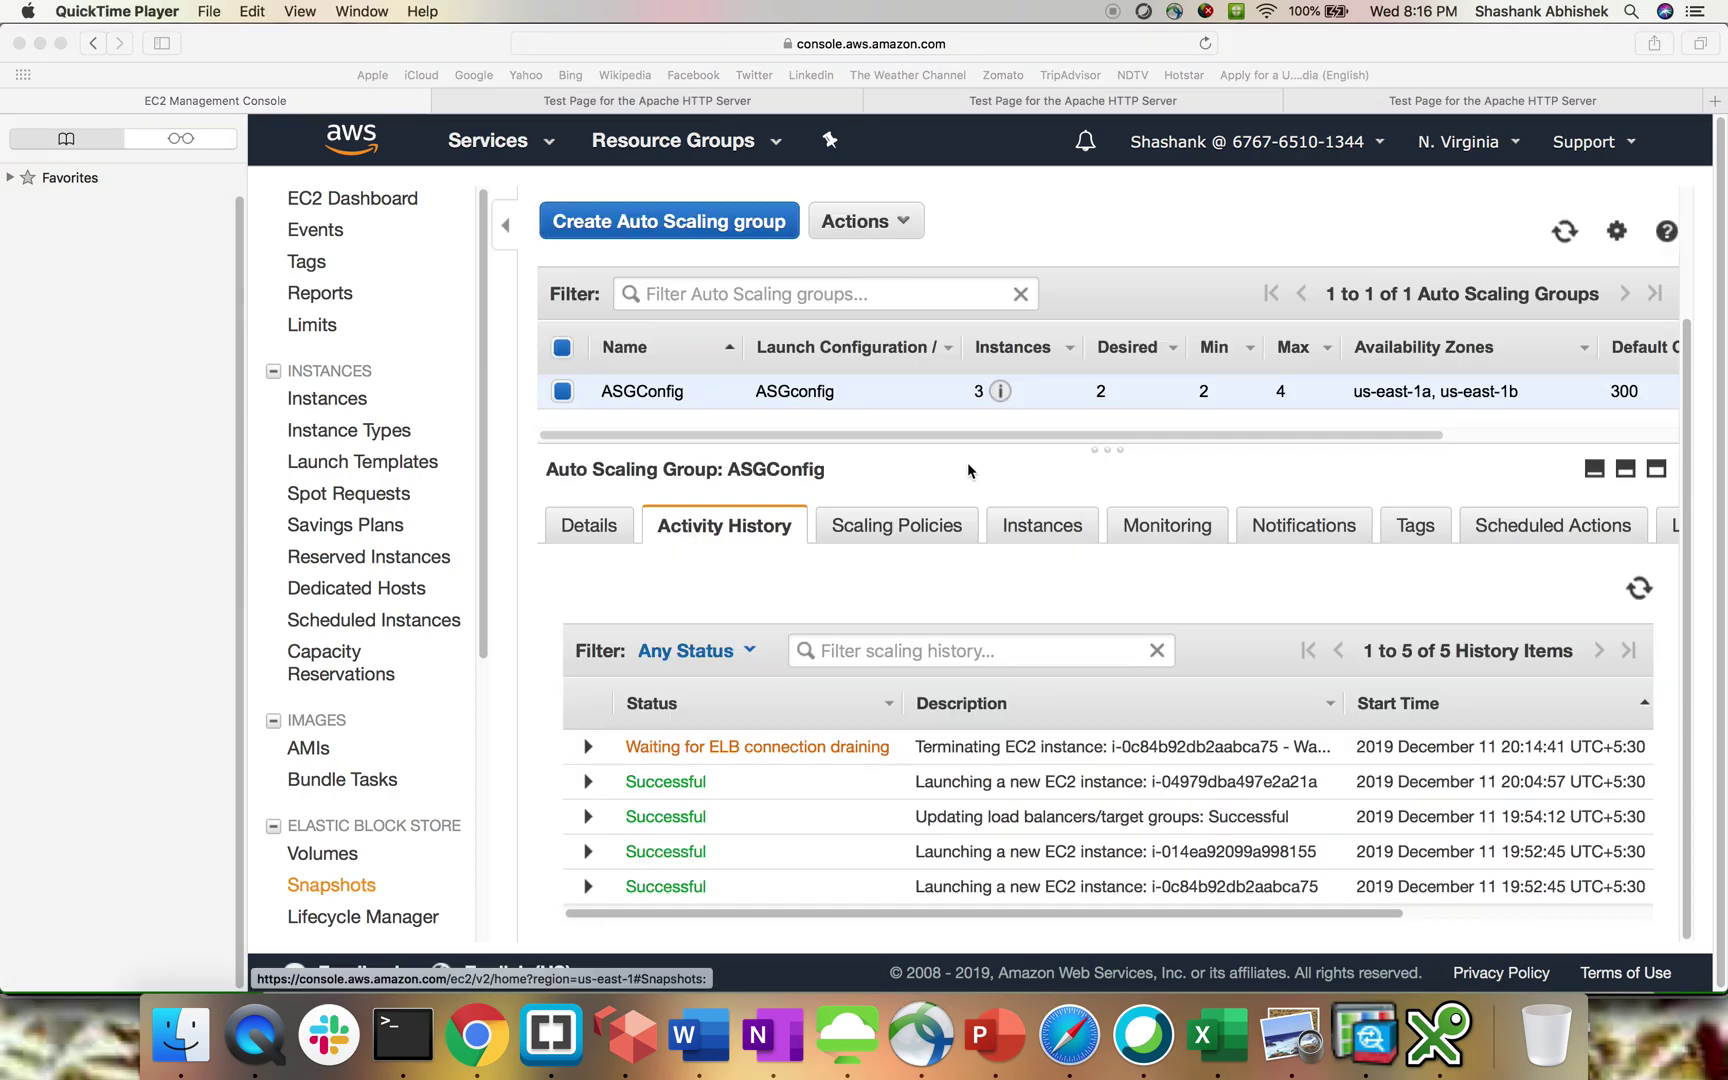
Expand the terminating-instance activity entry to read its Decrease Group Size termination cause
click(402, 1034)
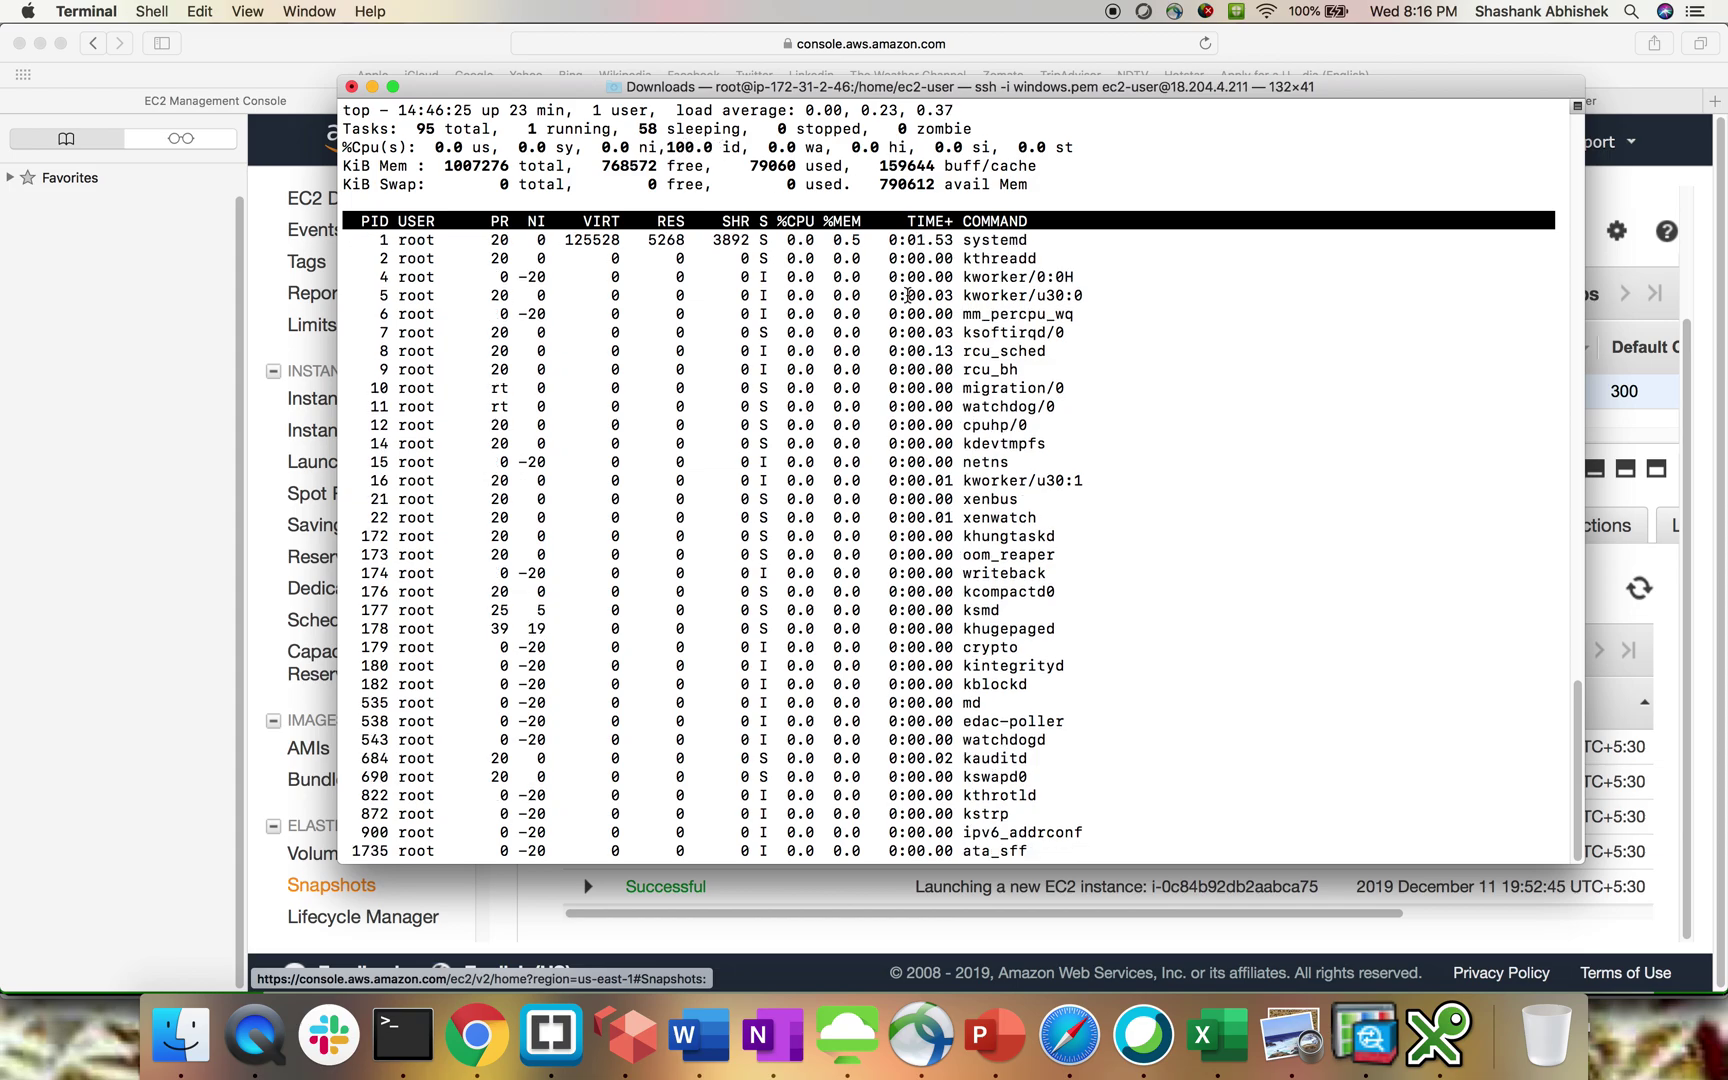
click(1690, 781)
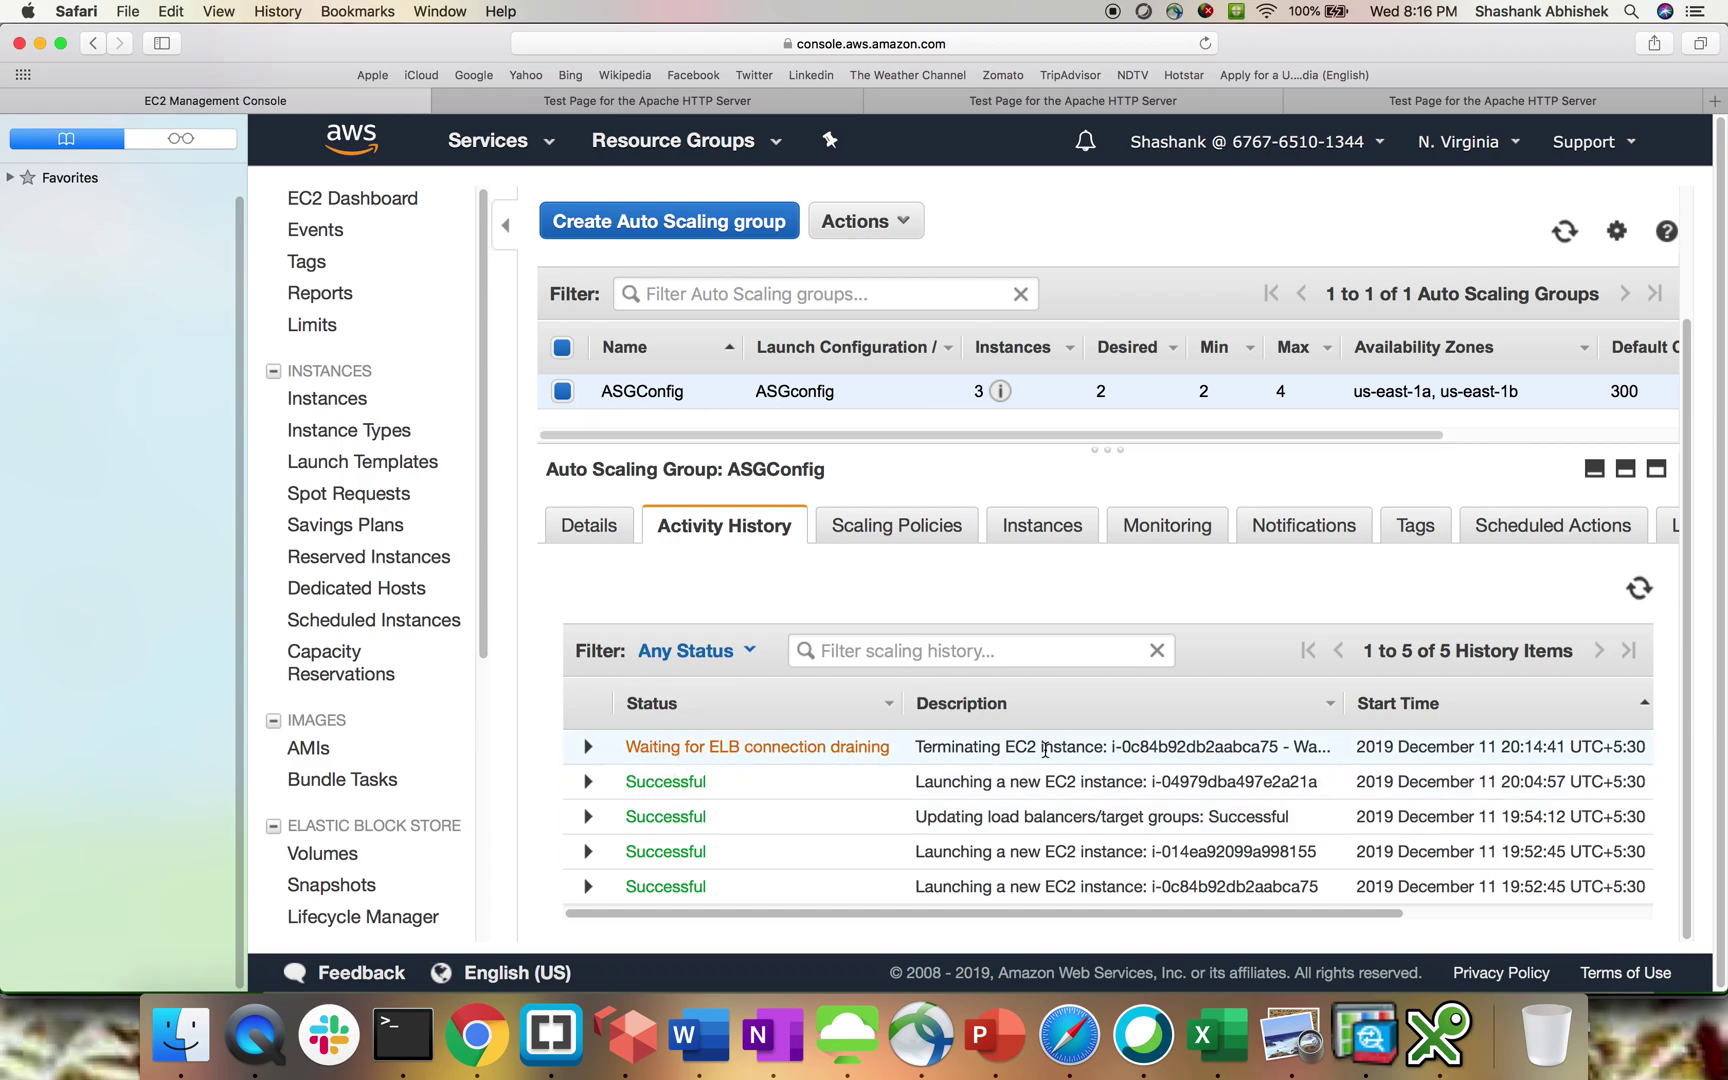
drag(1003, 750, 1151, 756)
click(1151, 754)
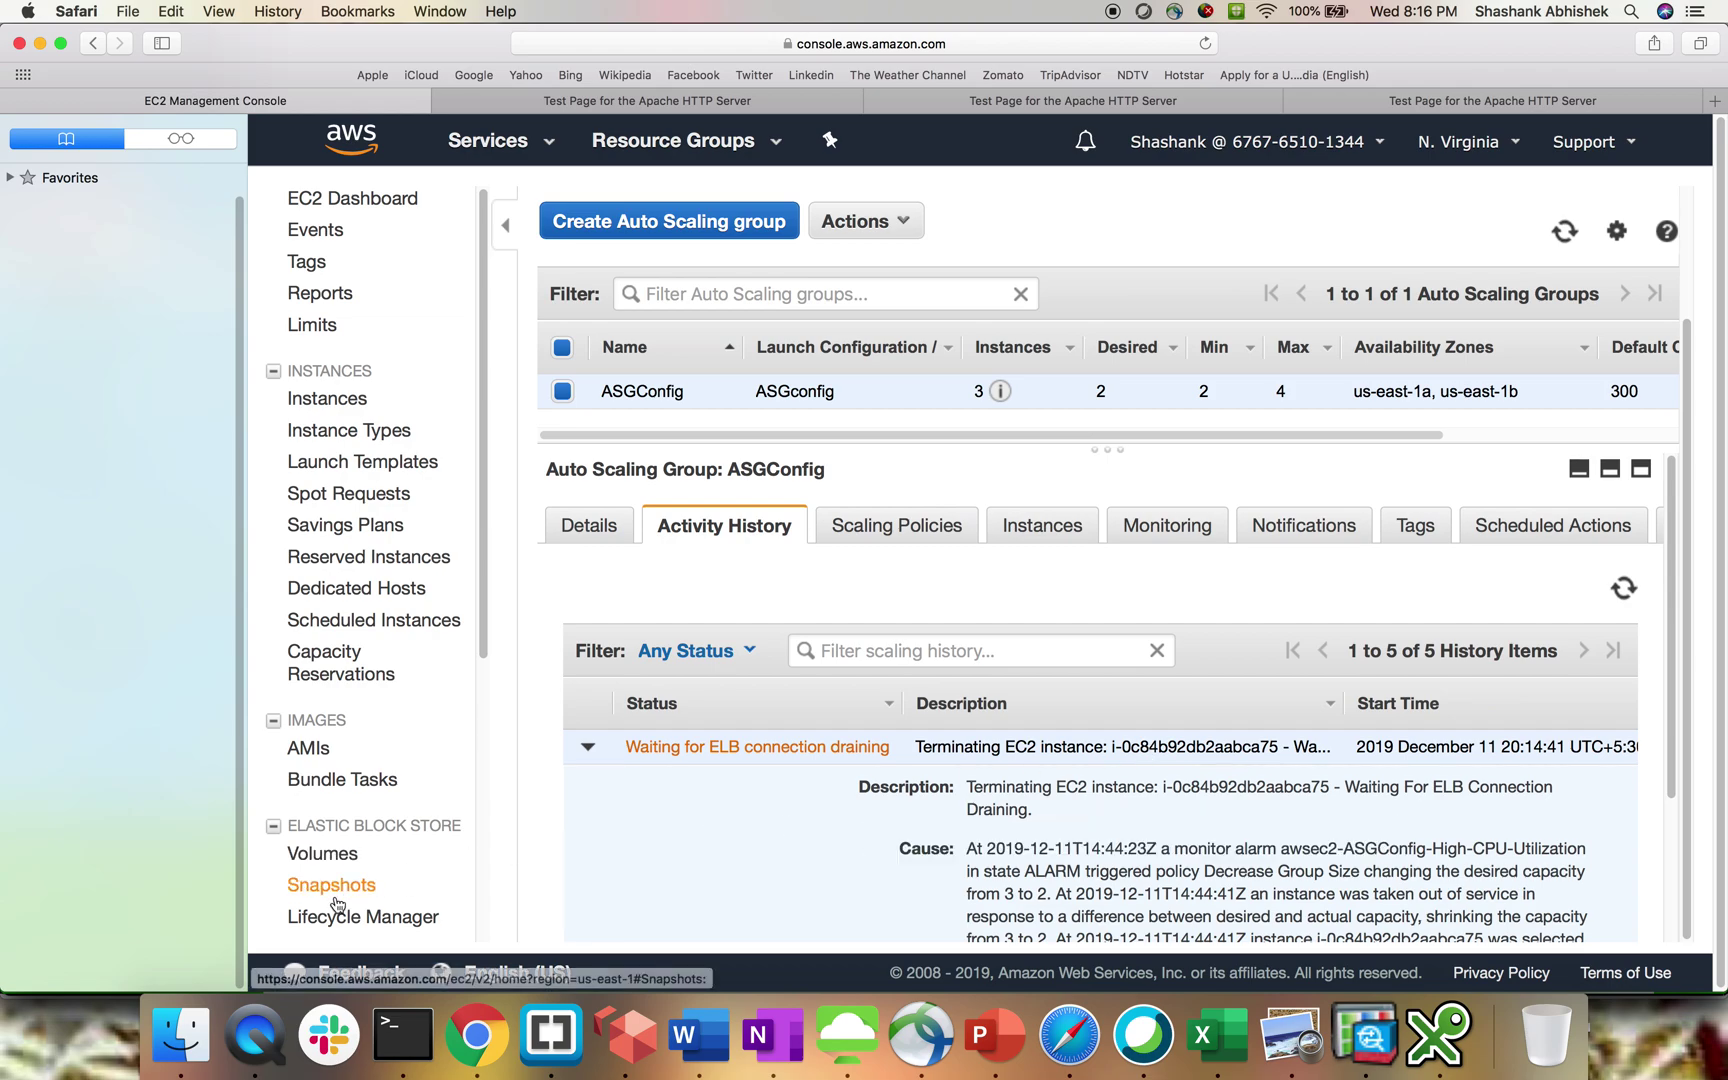
scroll(326, 888, down, 5)
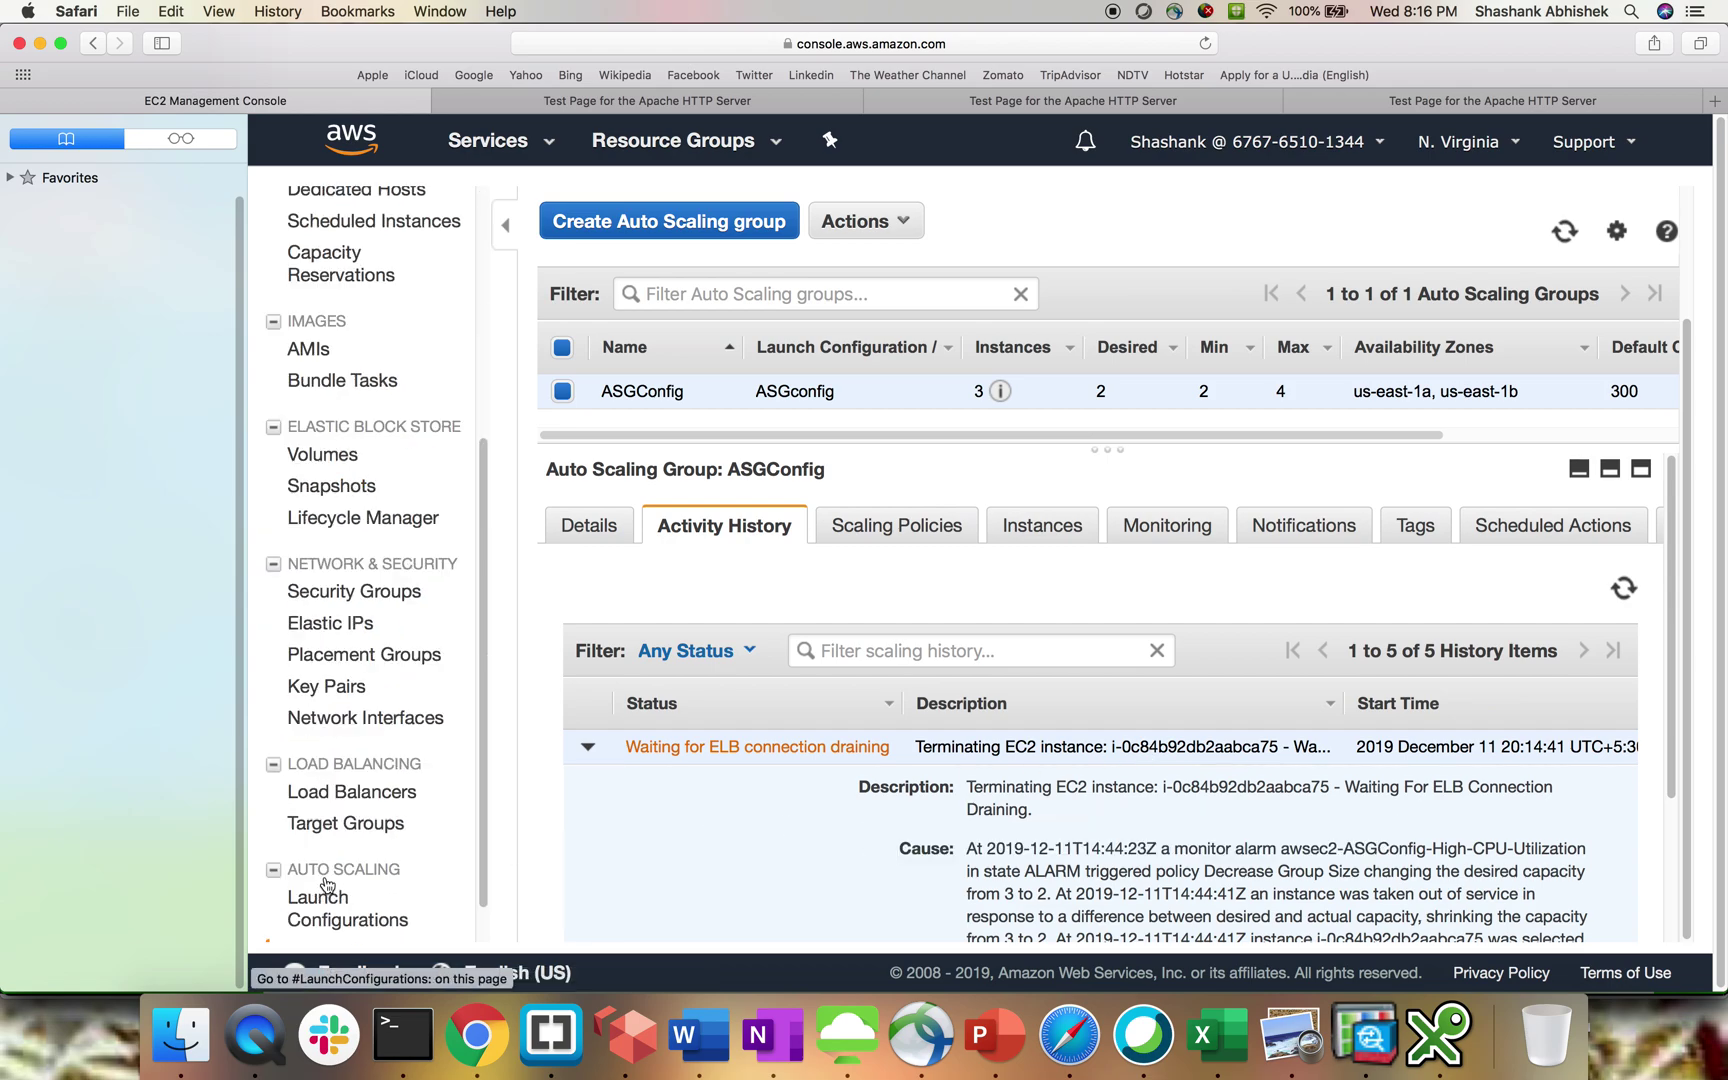
Find draining target i-0c84b92db2aabca75 in ASGT's registered targets and select its ID
click(341, 826)
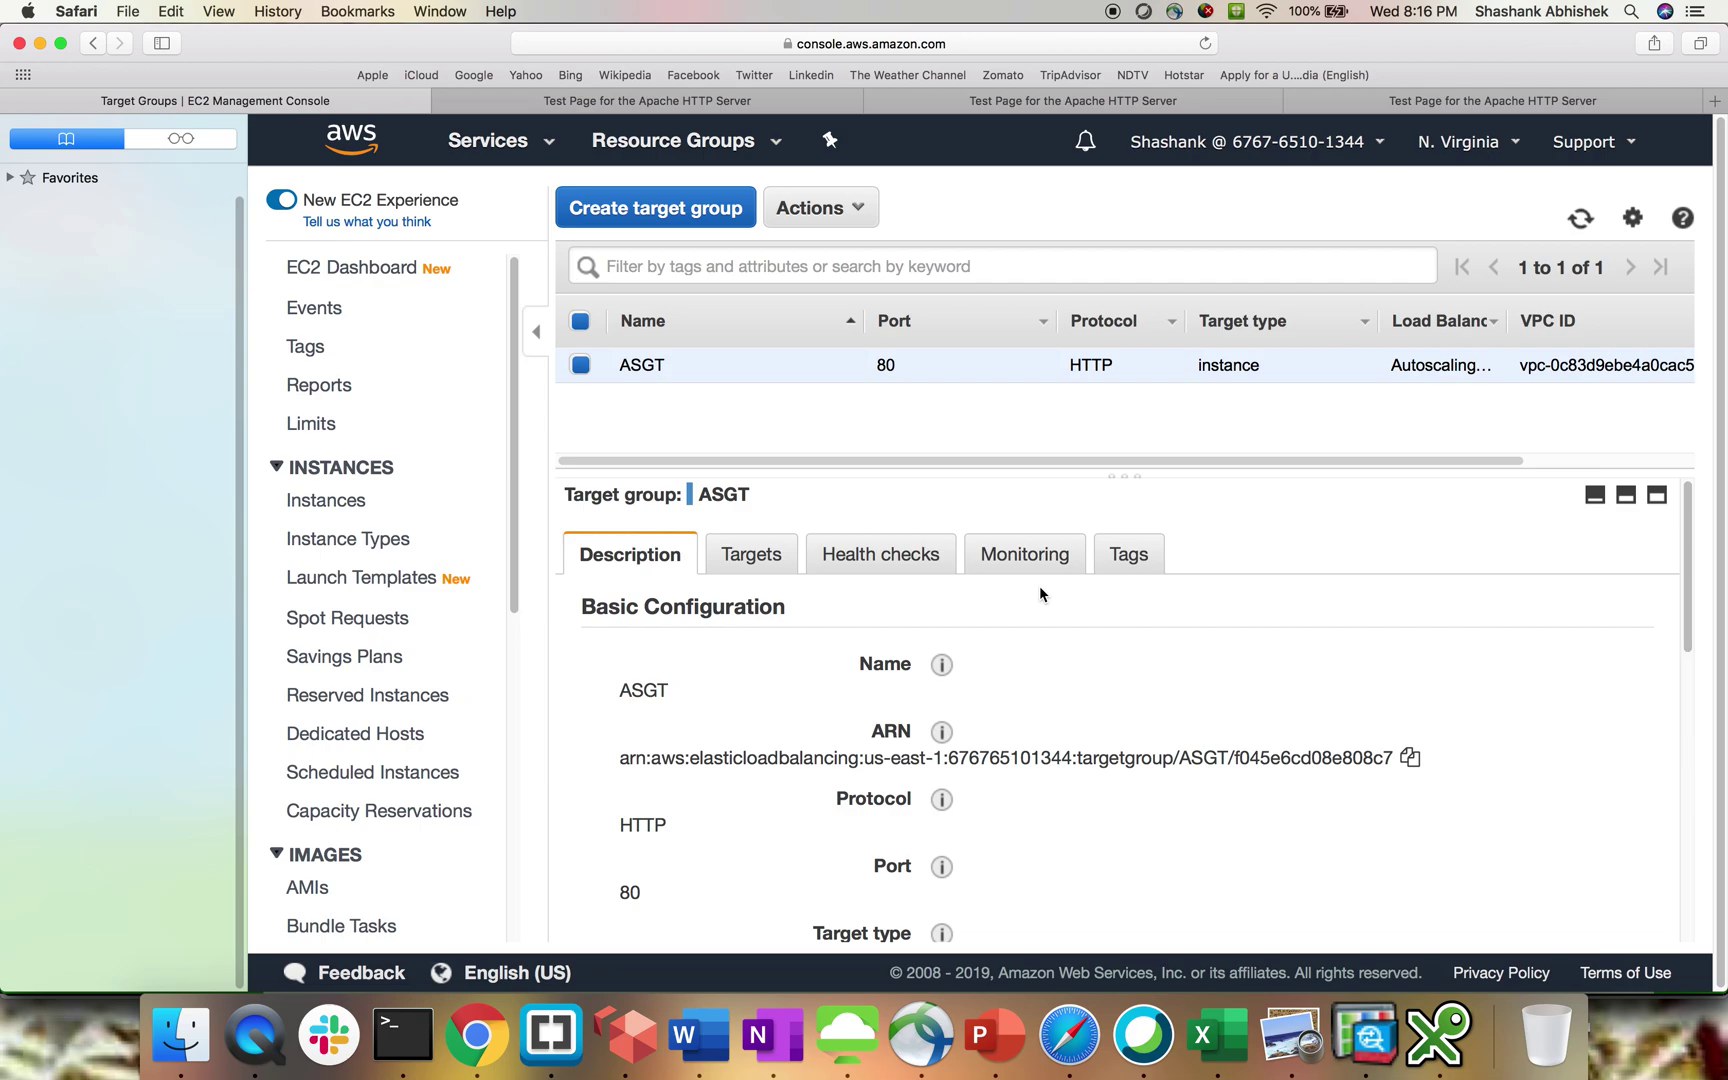
click(747, 555)
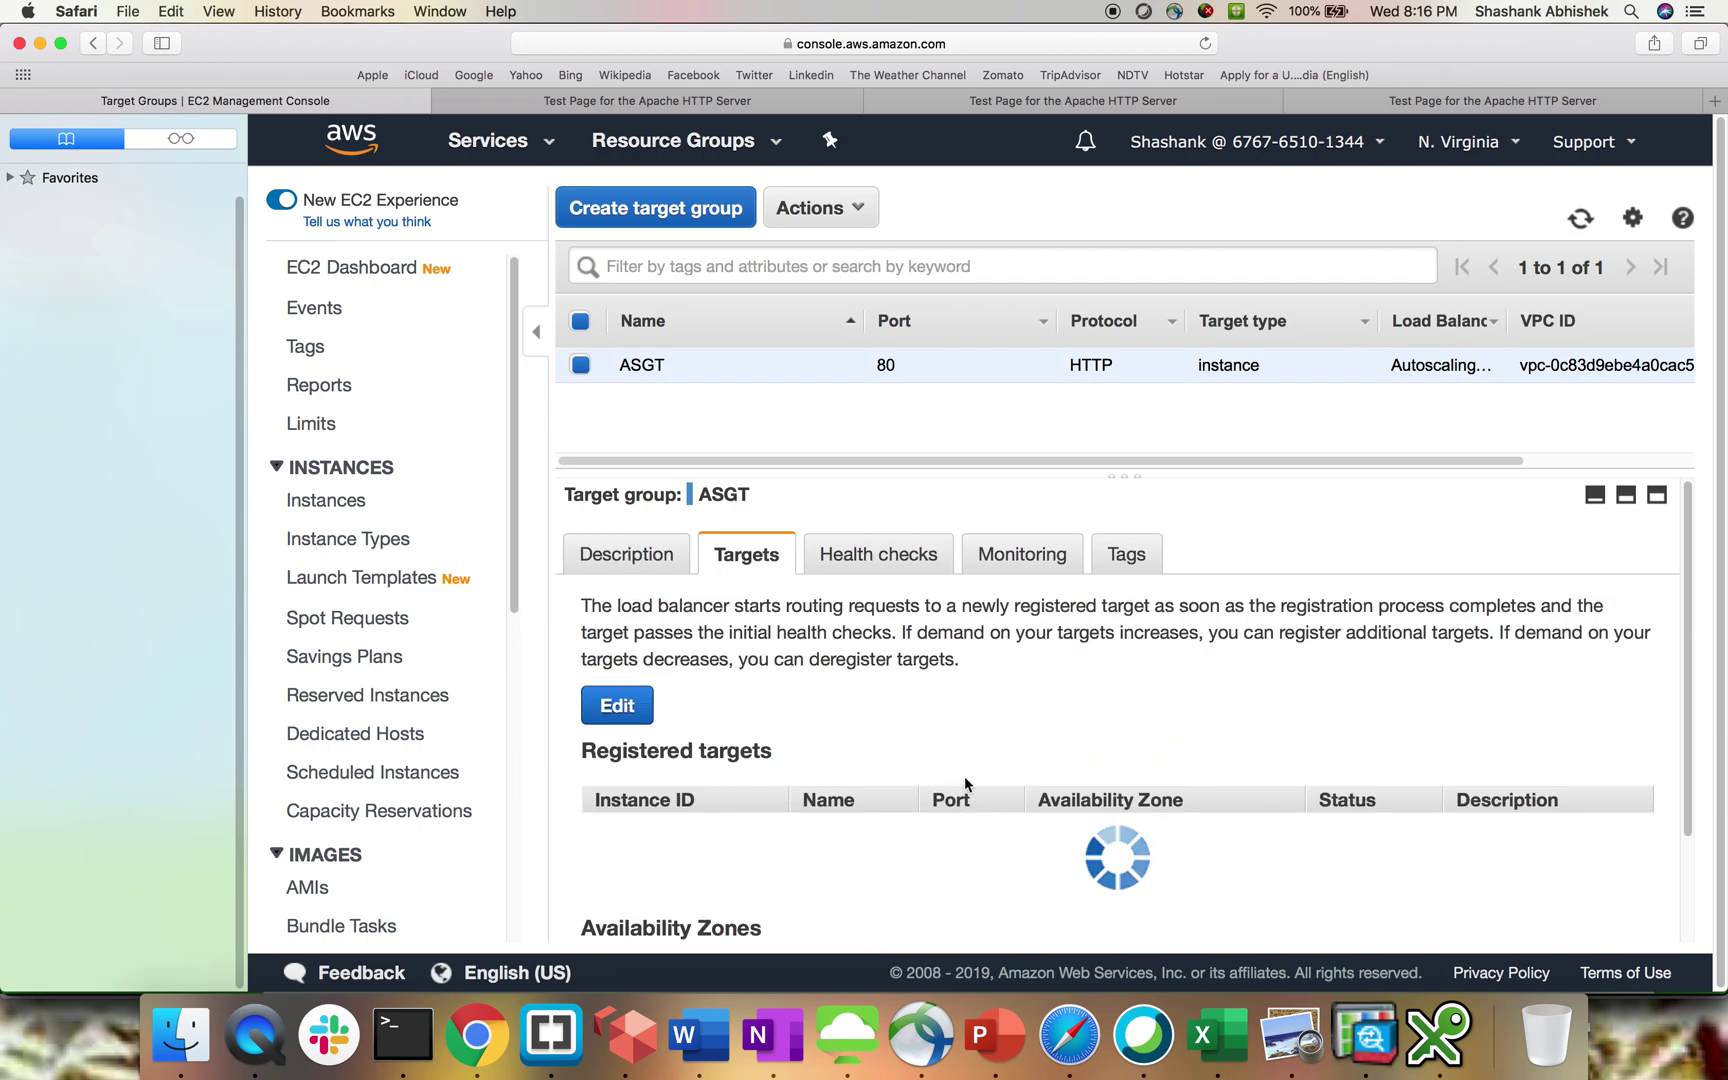
scroll(972, 778, down, 3)
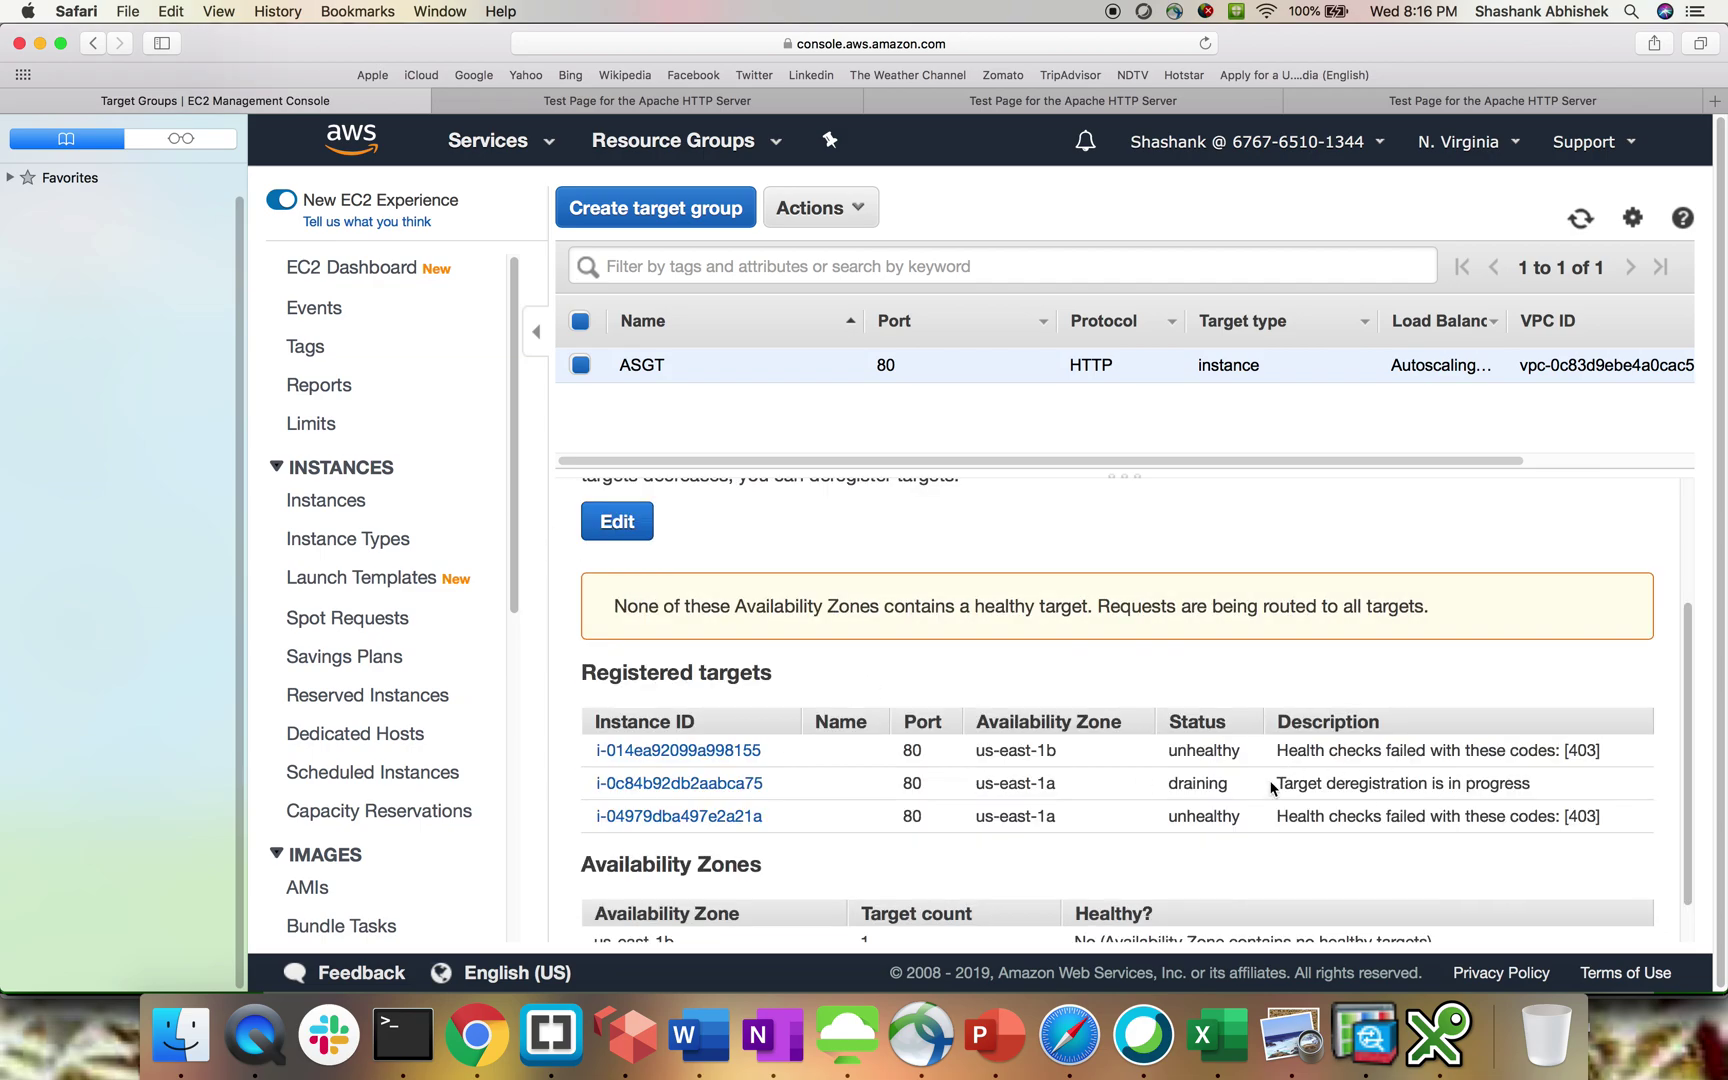
mouse_move(1607, 780)
mouse_down()
mouse_move(636, 803)
mouse_move(595, 783)
mouse_up()
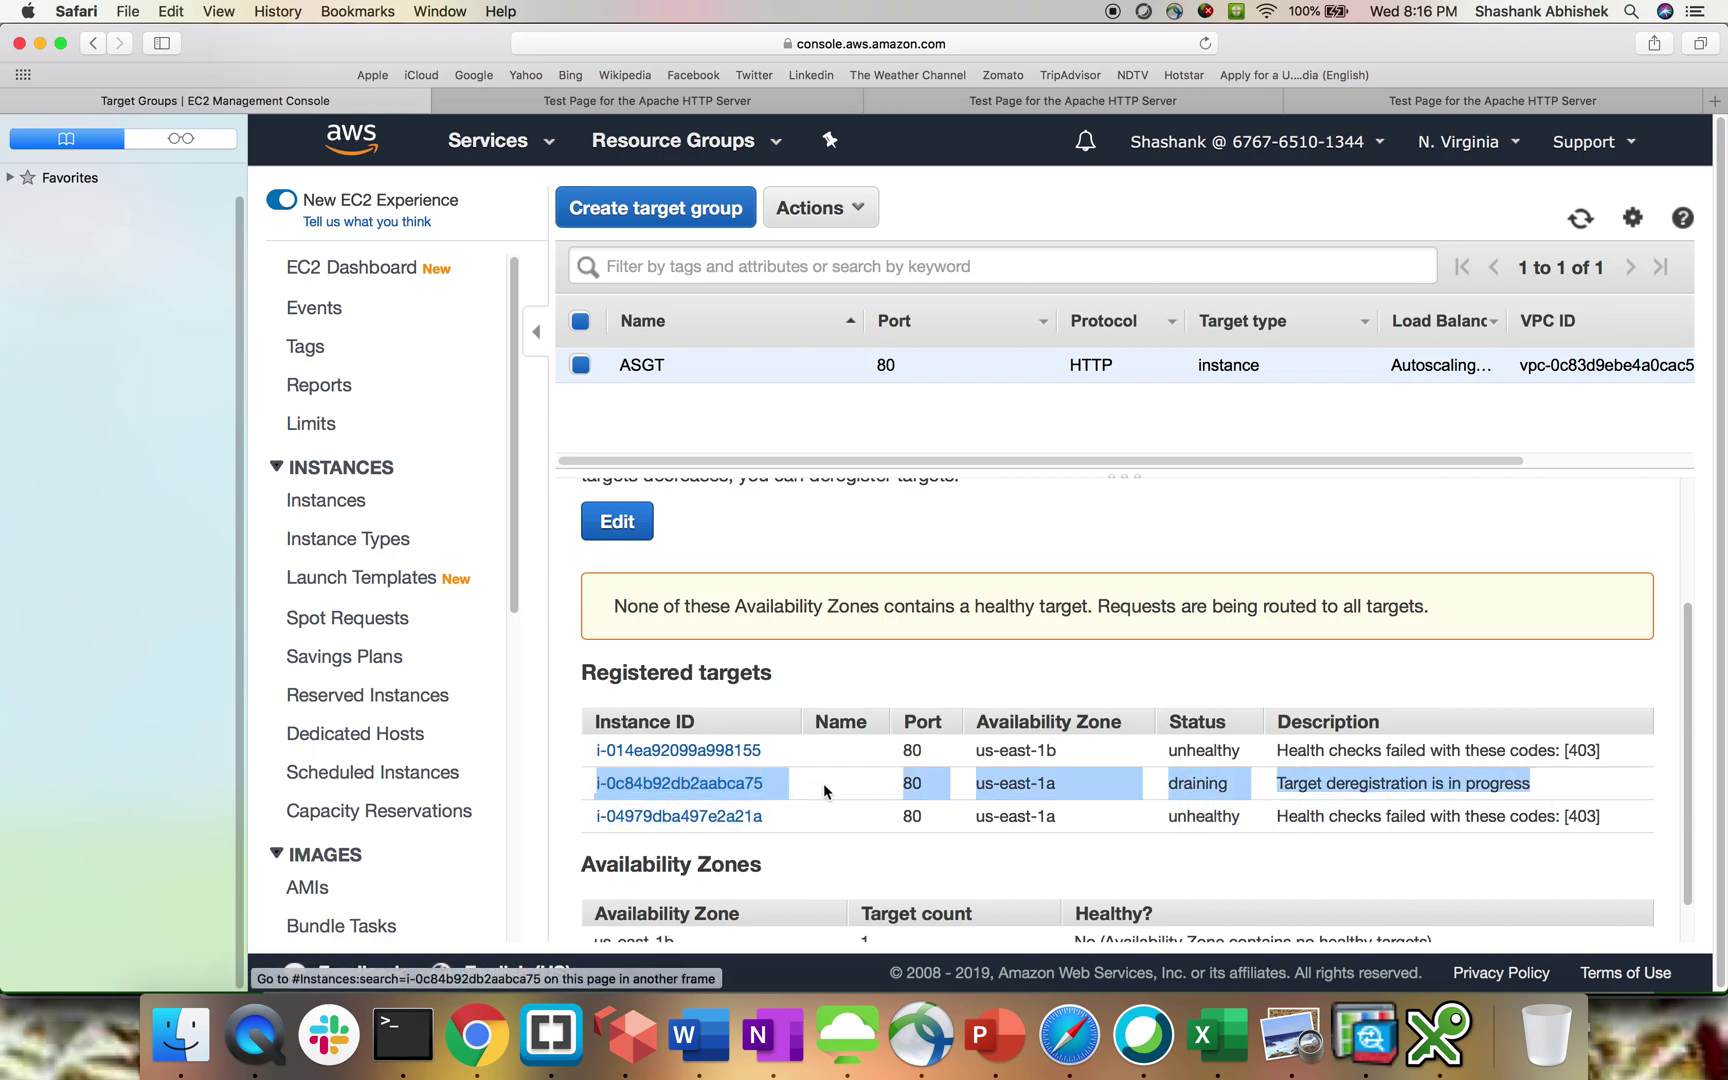
click(1404, 801)
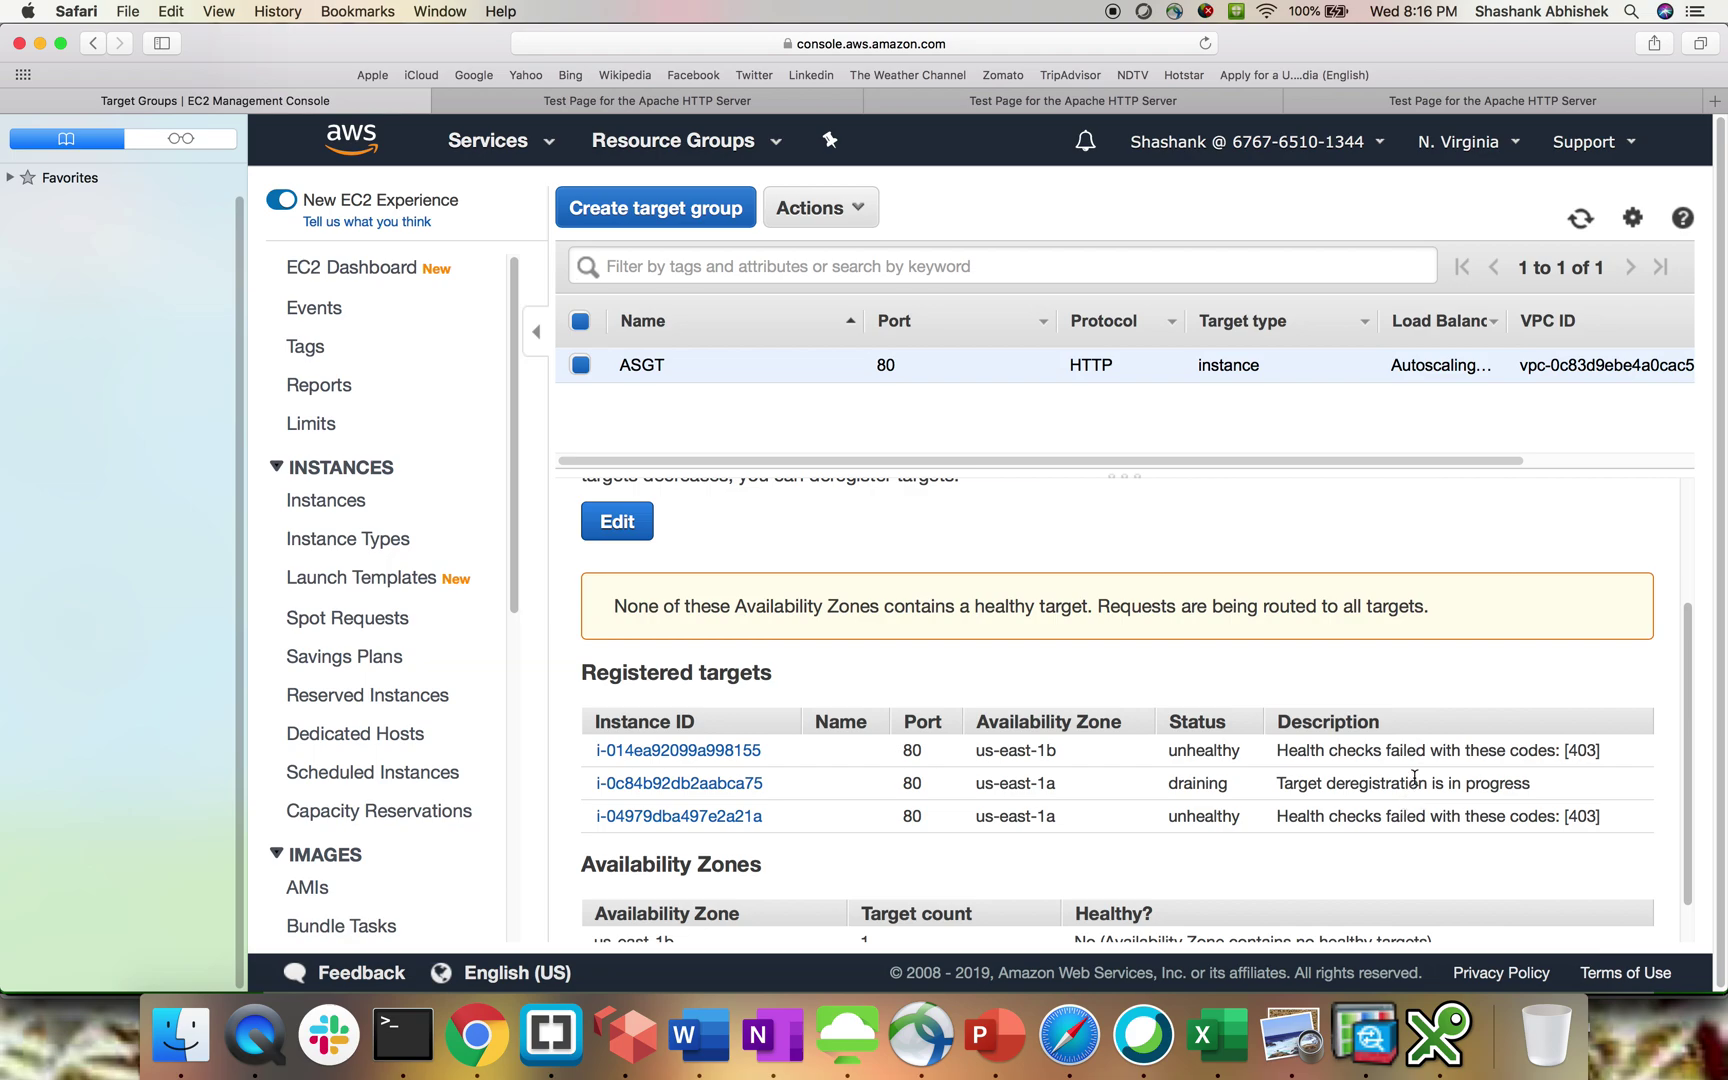
drag(766, 786, 593, 783)
key(cmd+c)
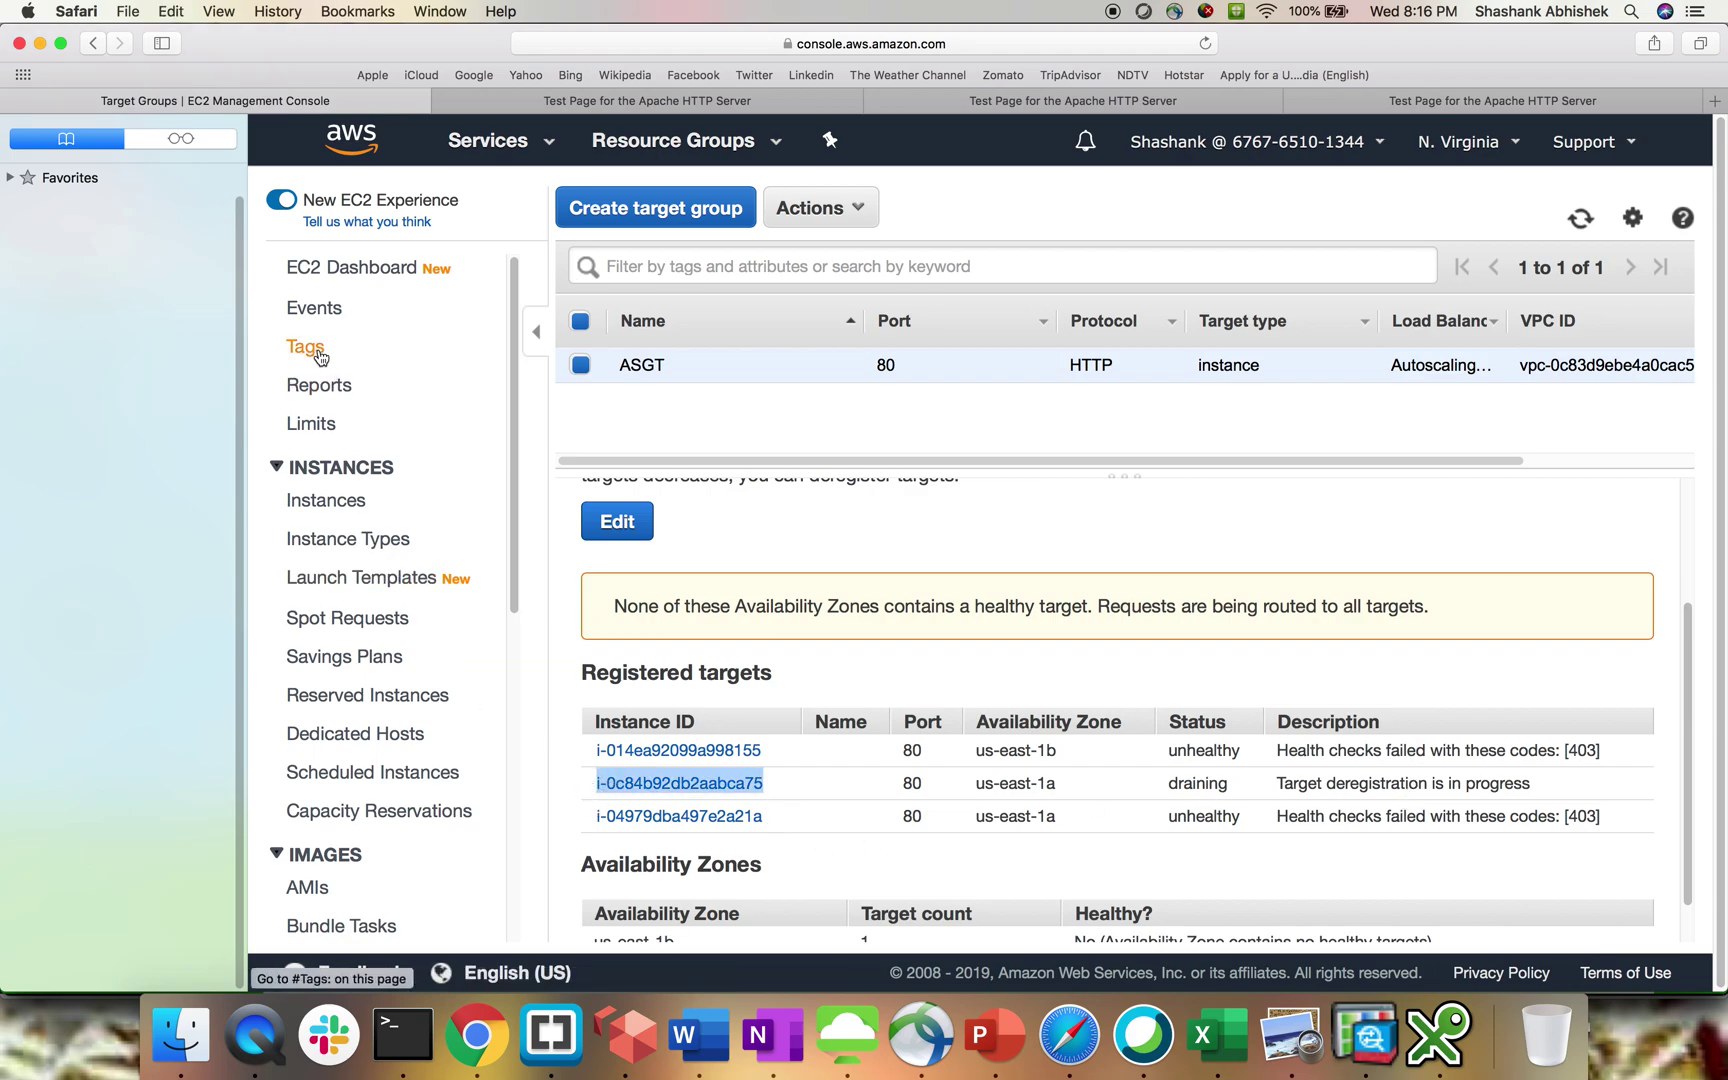
click(330, 509)
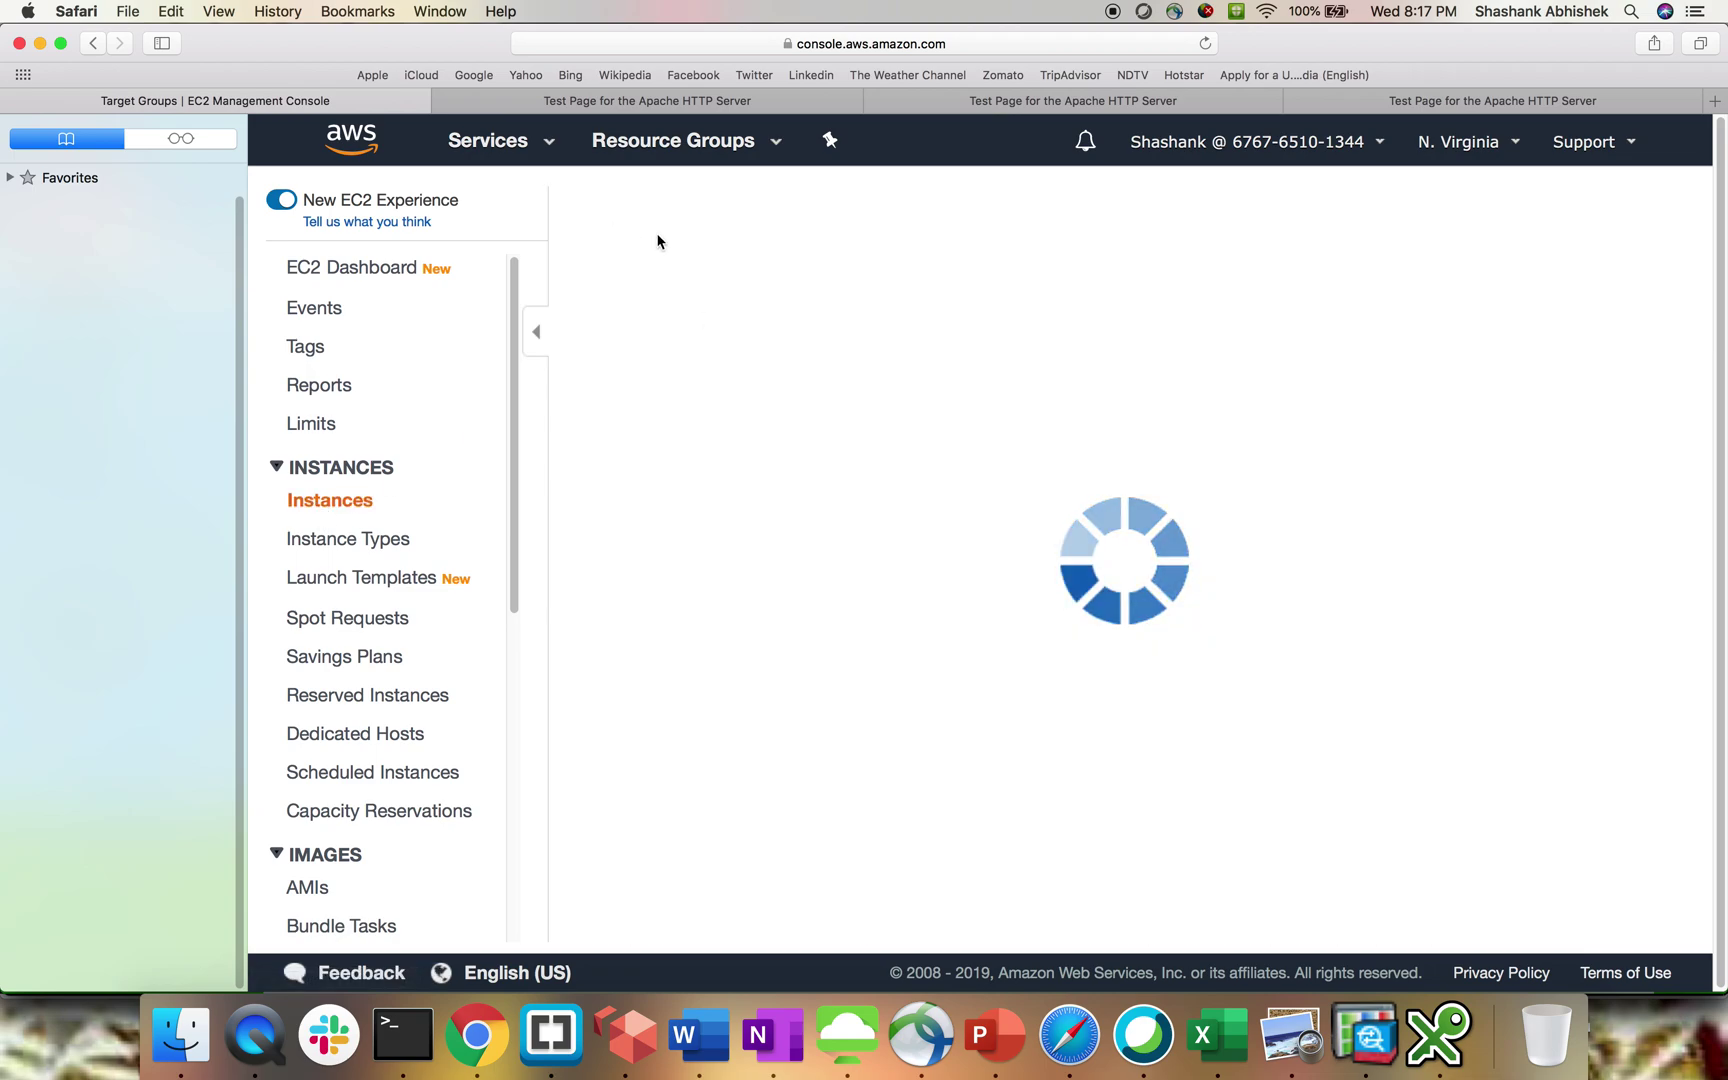
Filter EC2 instances to i-0c84b92db2aabca75 and check its zone and running state
click(714, 264)
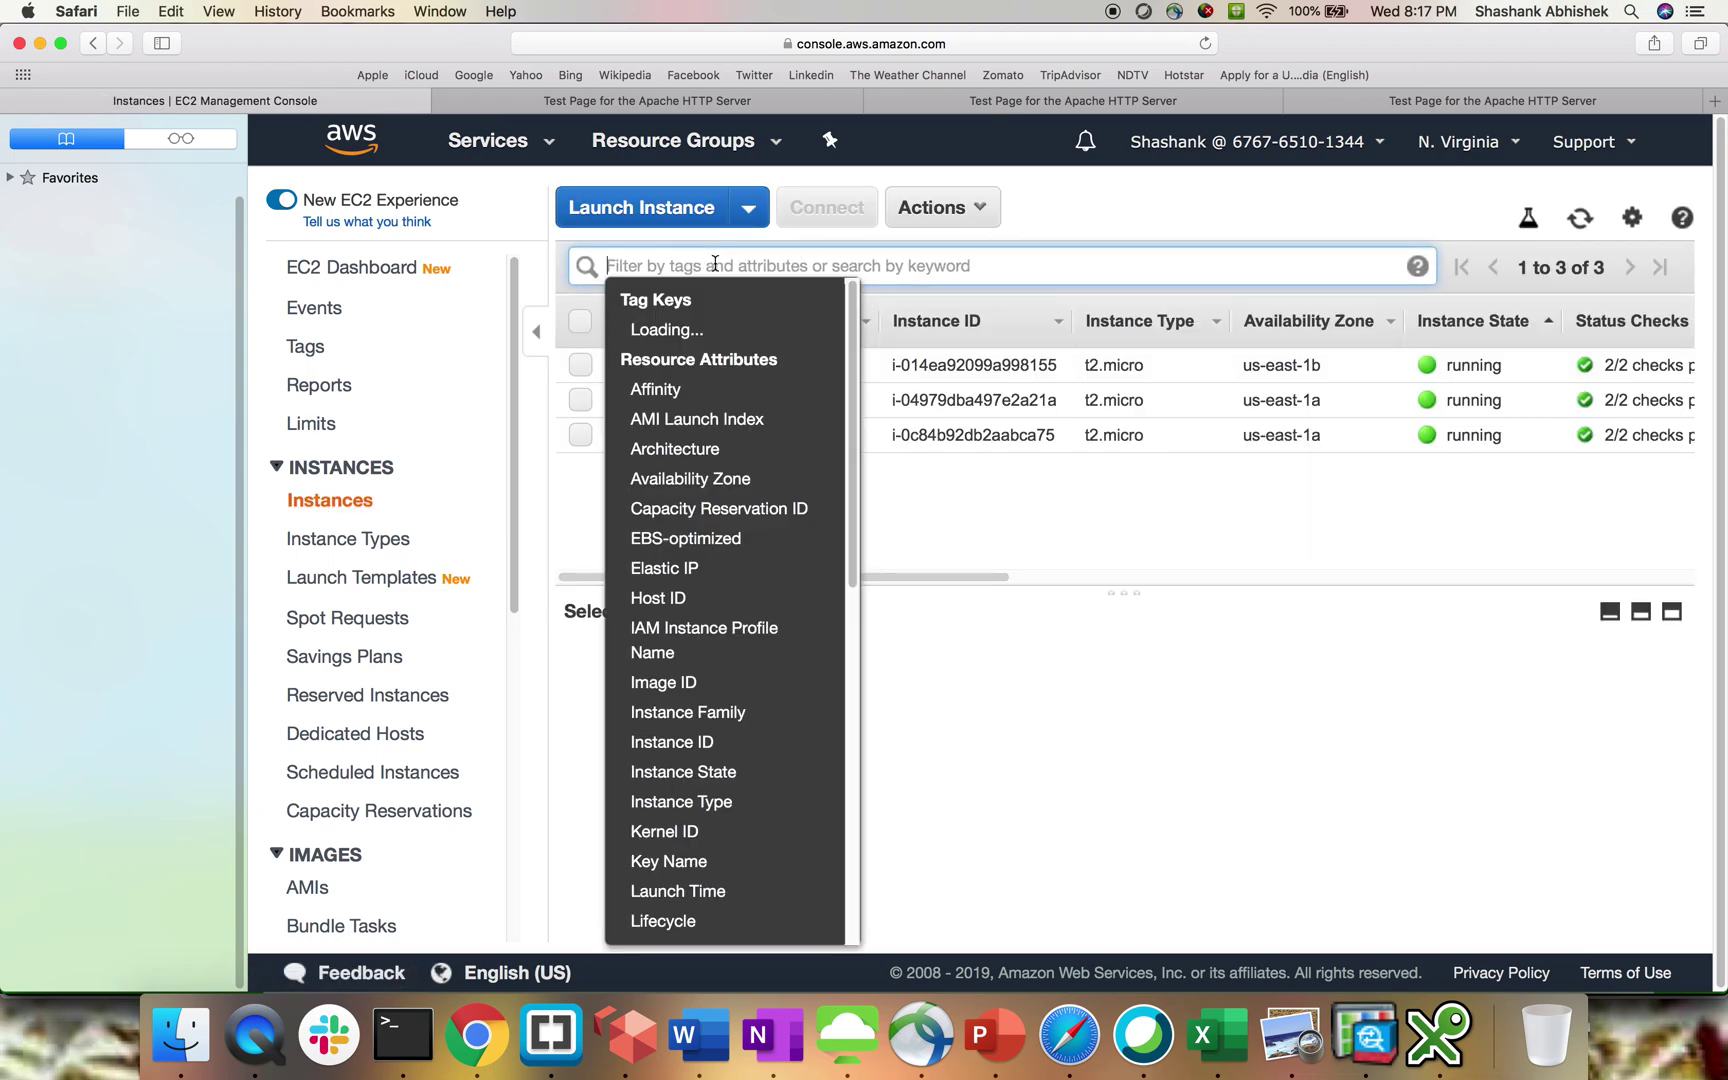
key(cmd+v)
key(Return)
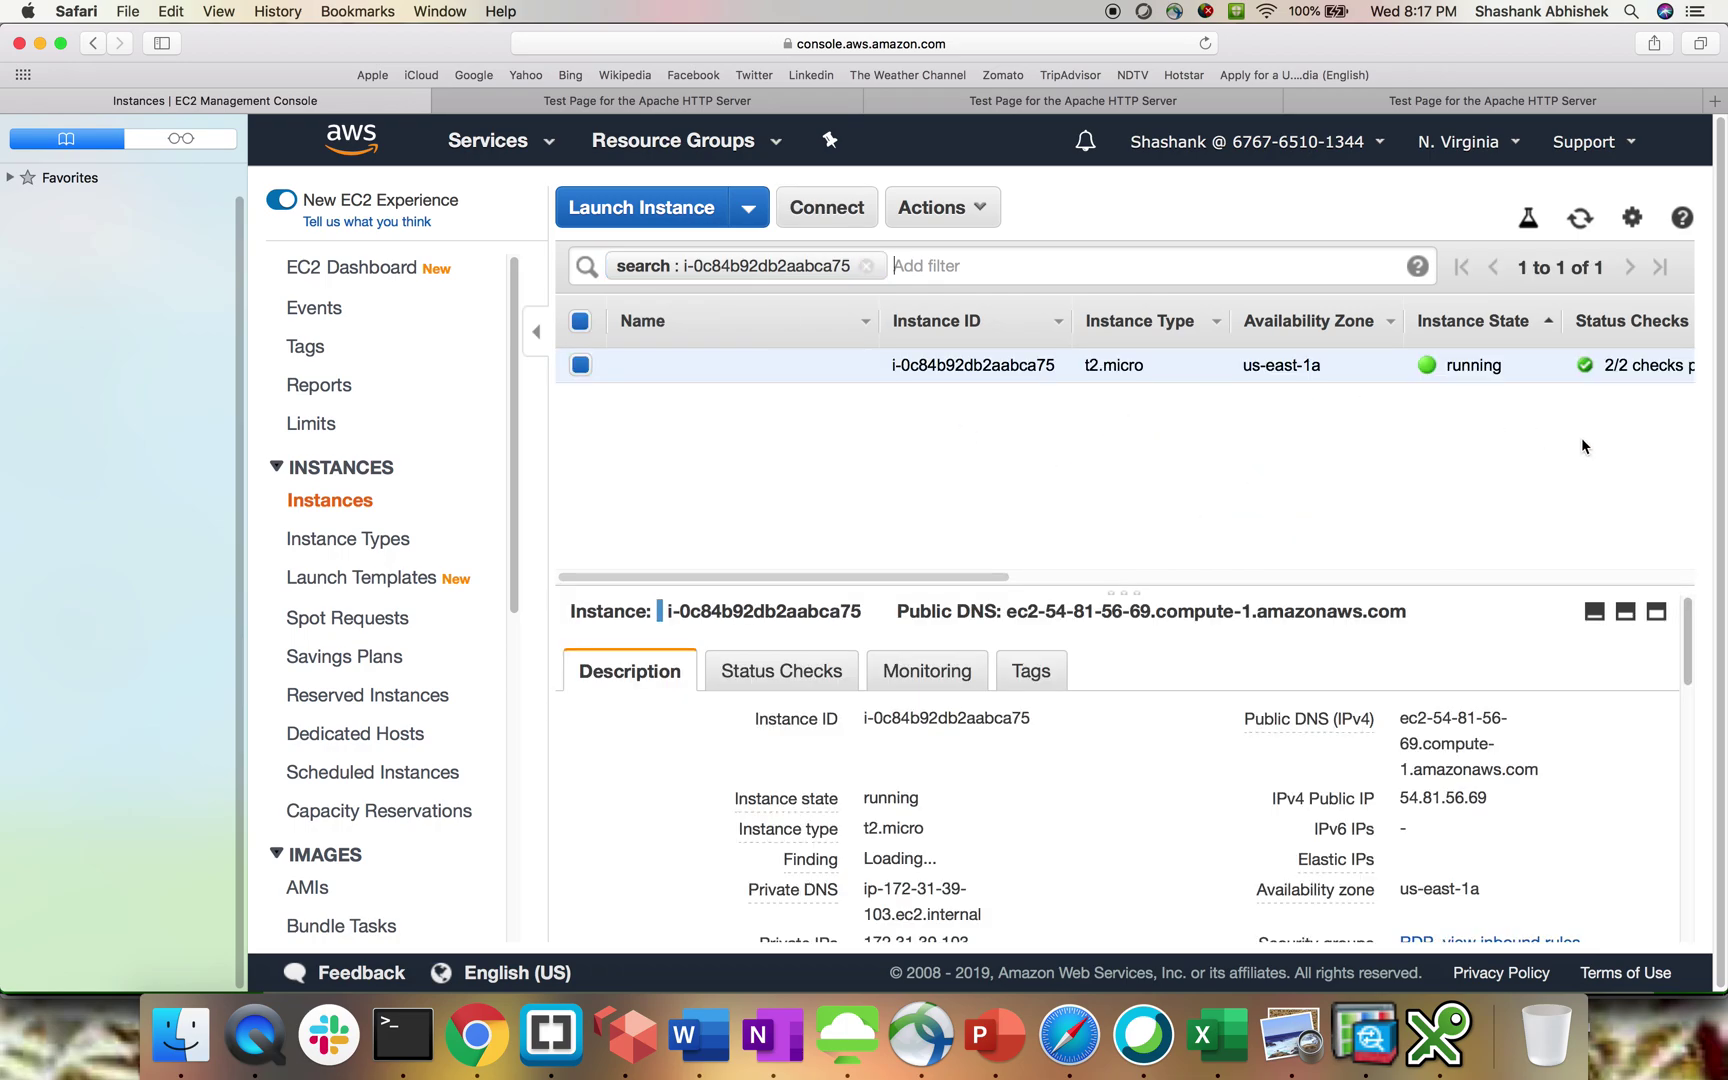
drag(1508, 365, 1241, 364)
click(1414, 518)
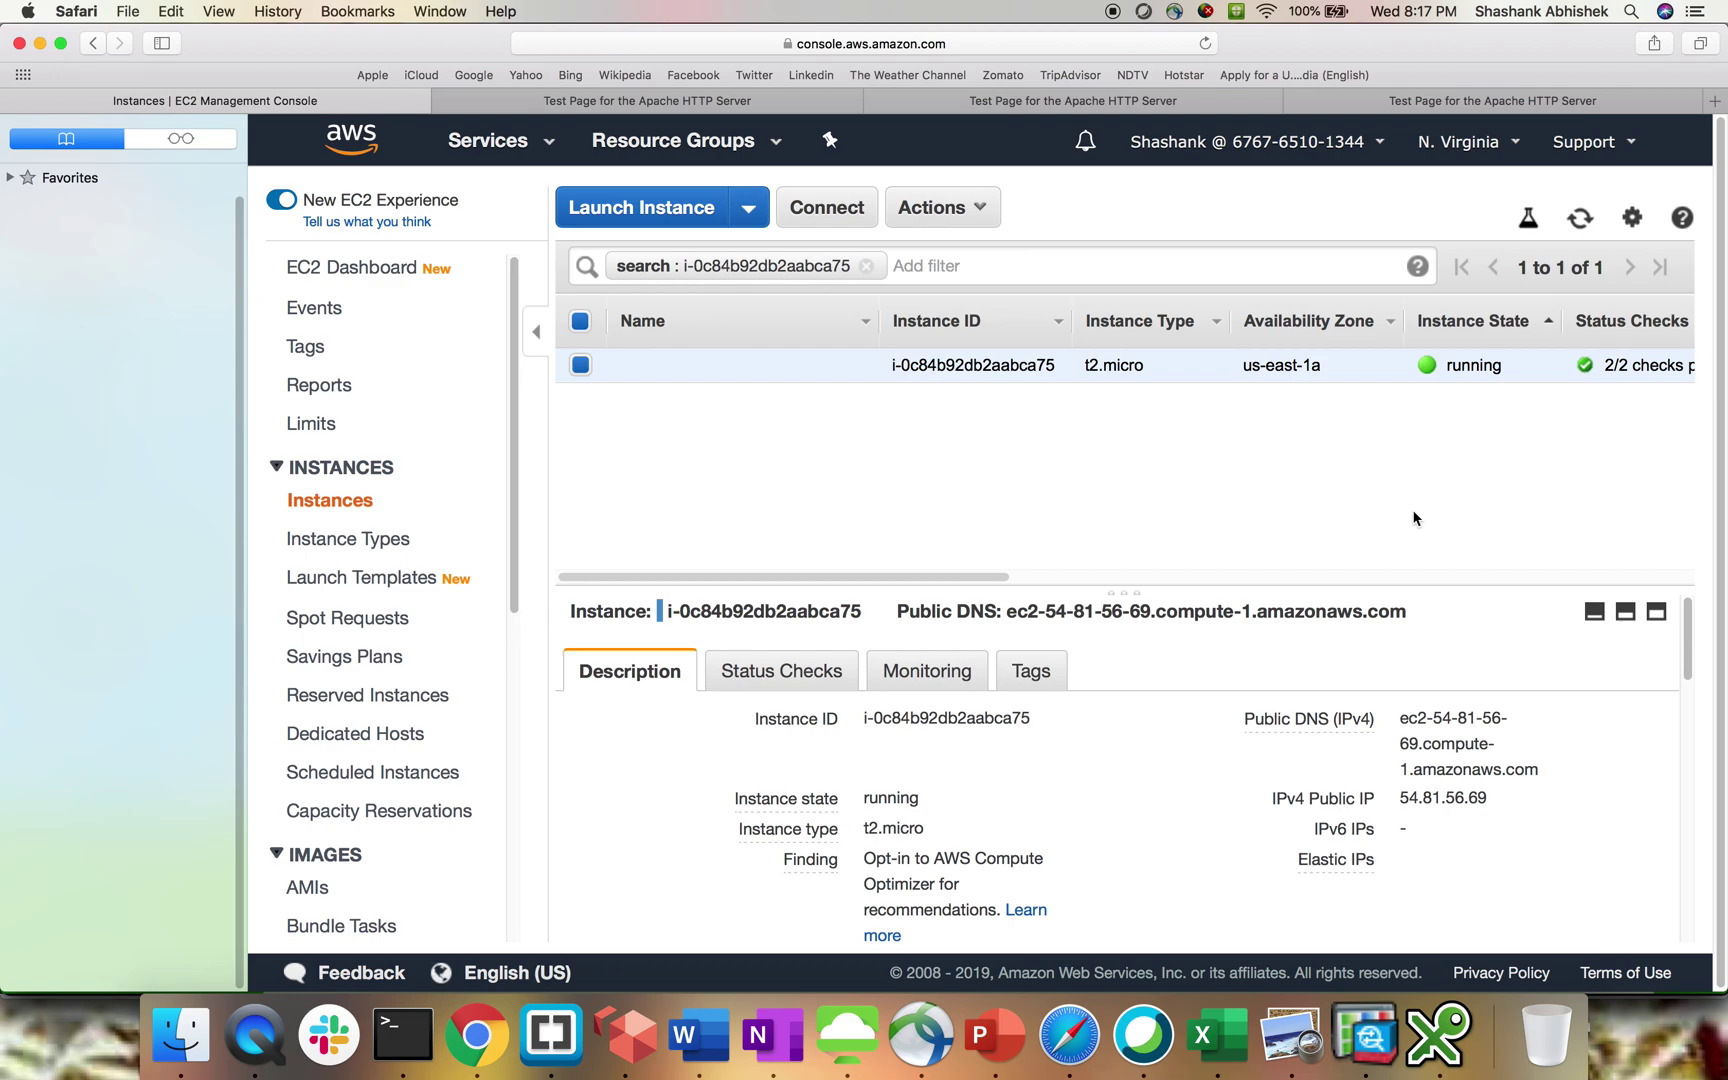
scroll(367, 740, down, 5)
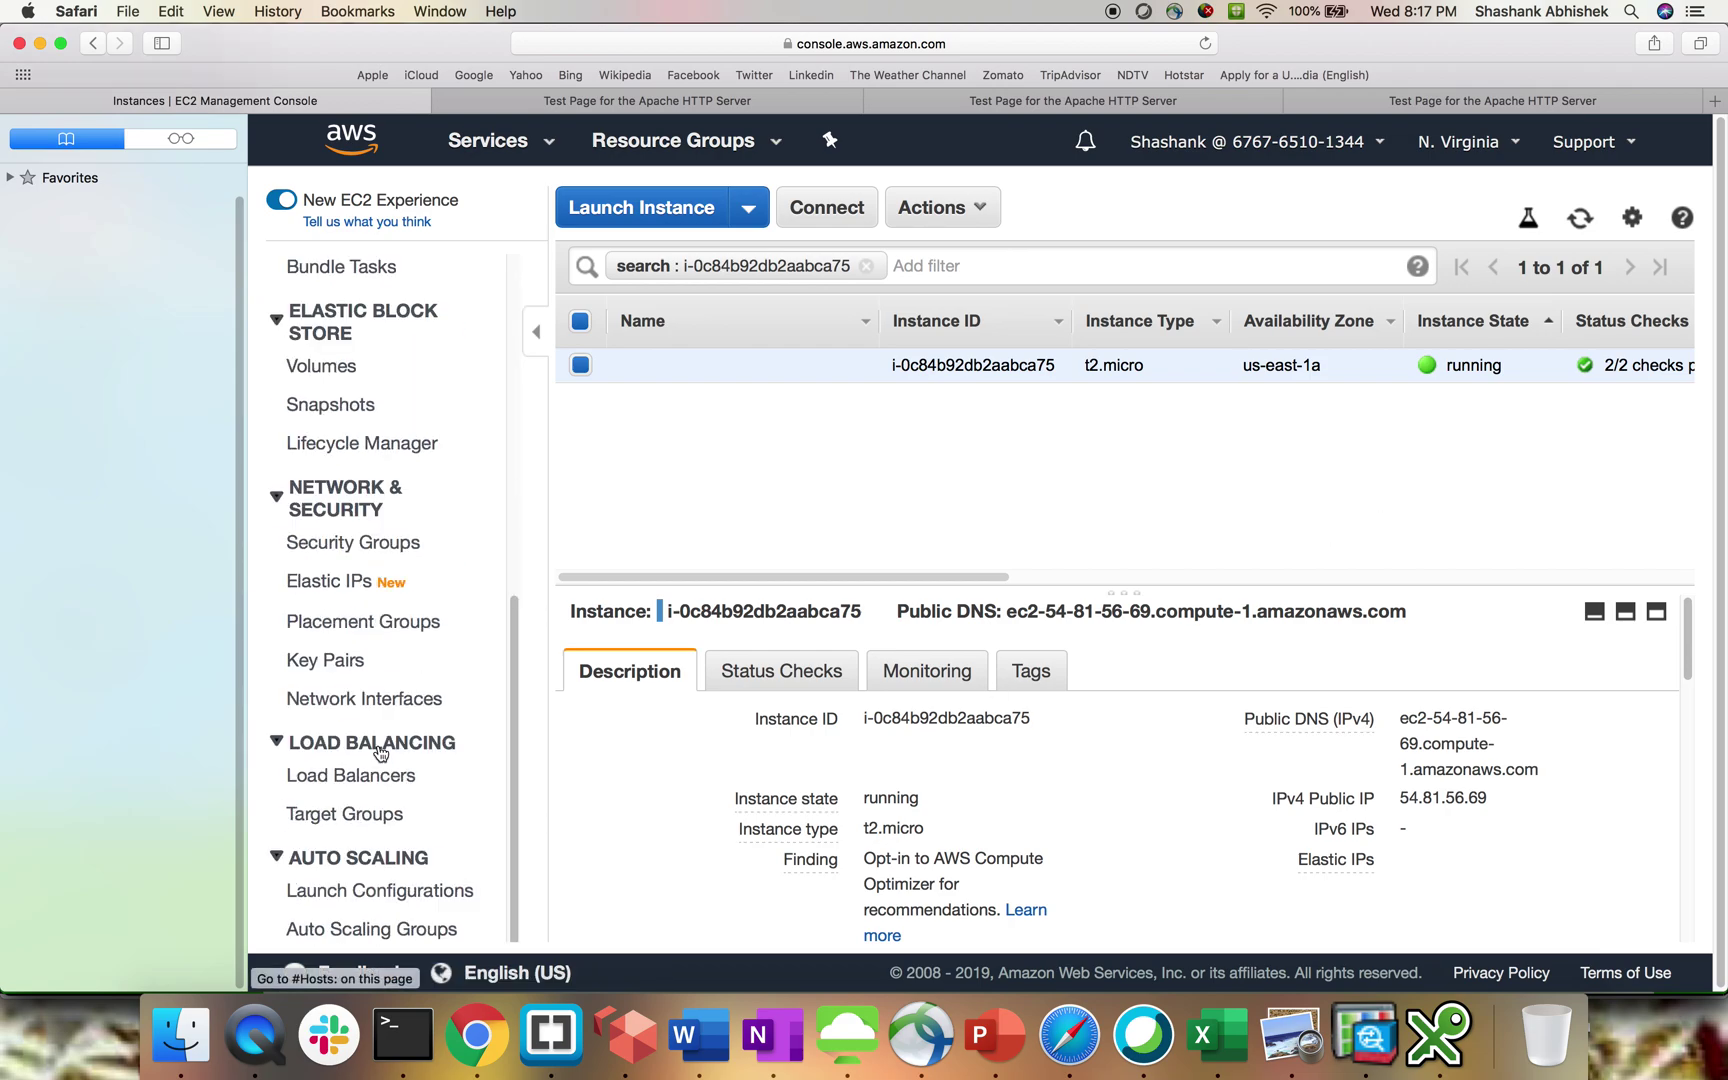
Go through target groups to the Load Balancers page and view AutoscalingLB's details
click(357, 816)
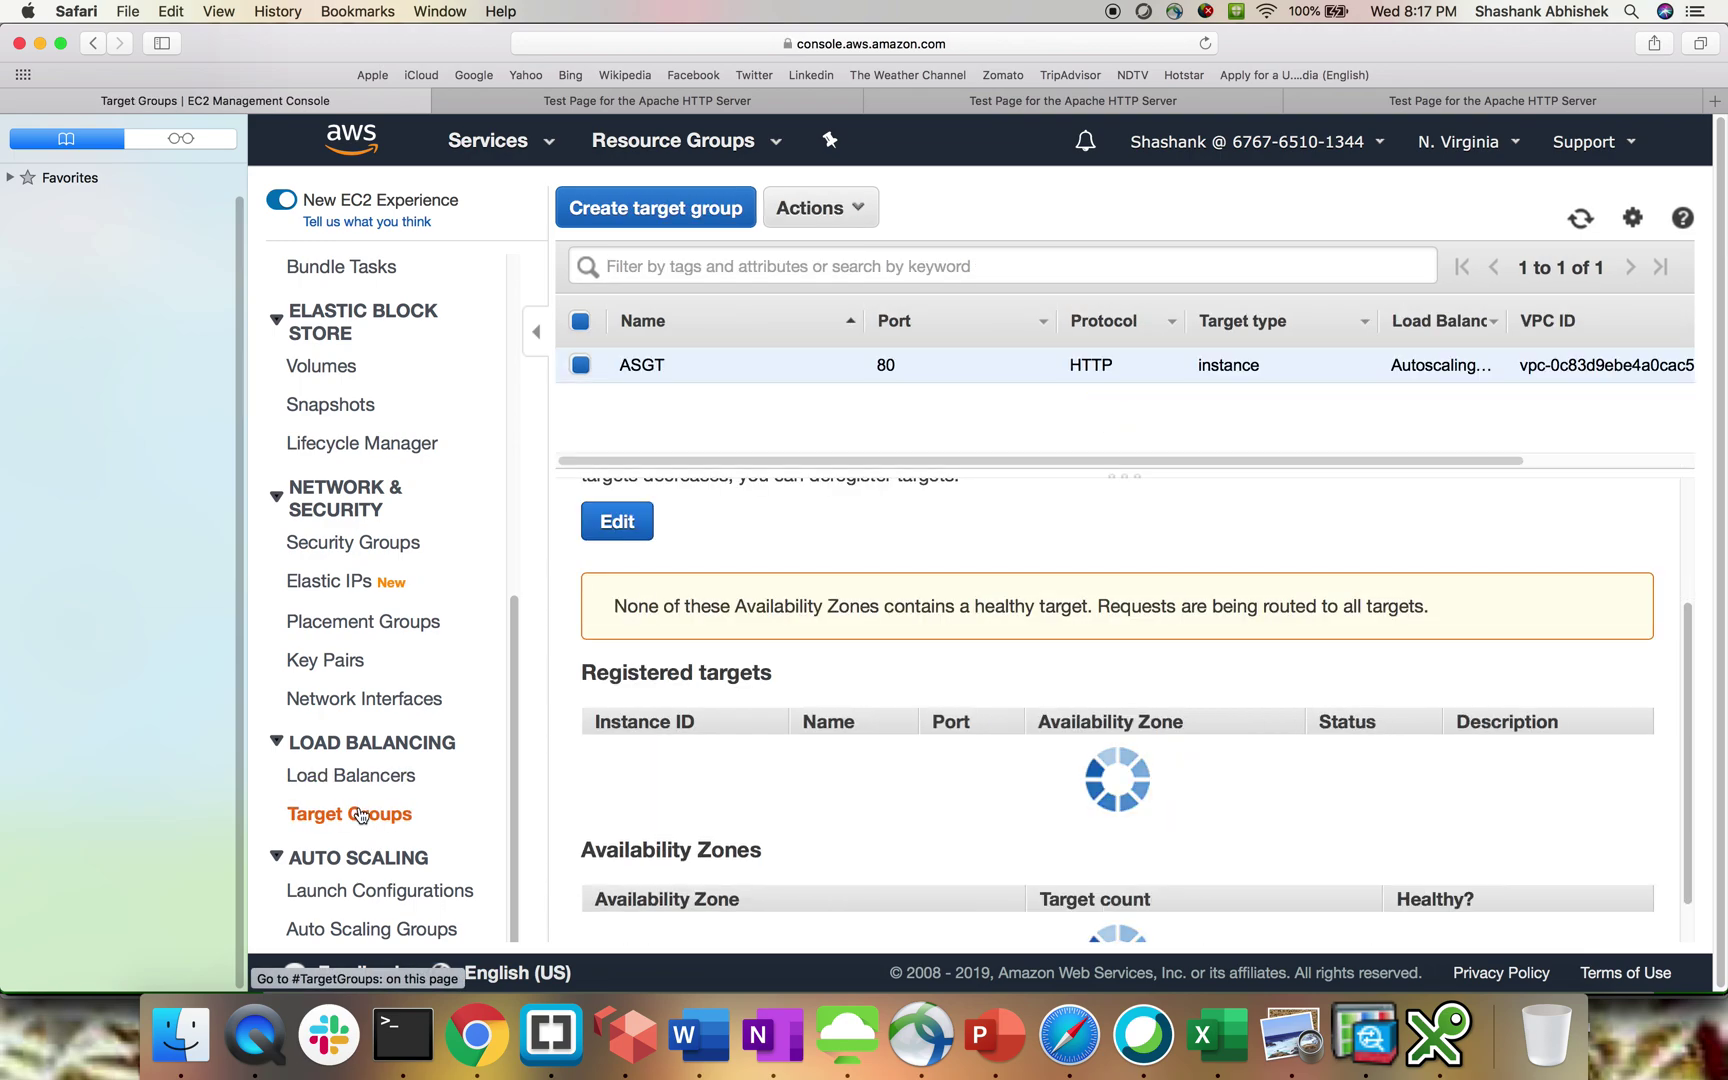
click(357, 778)
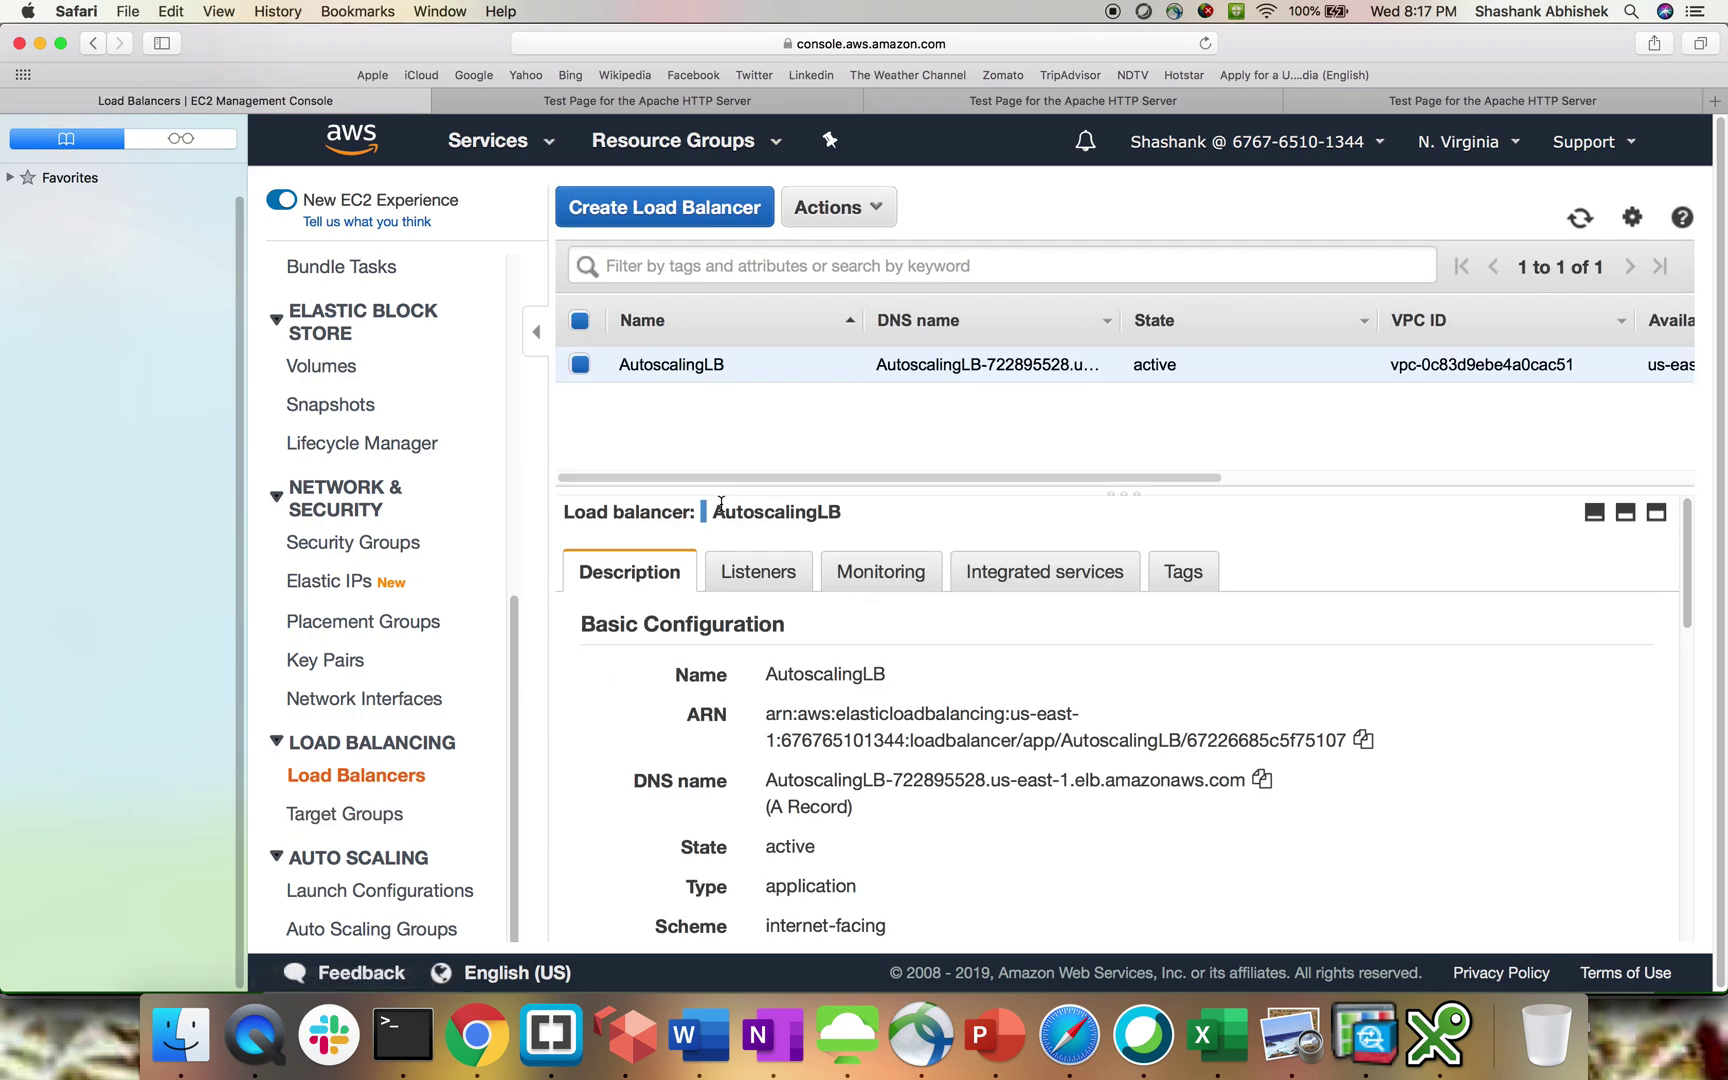